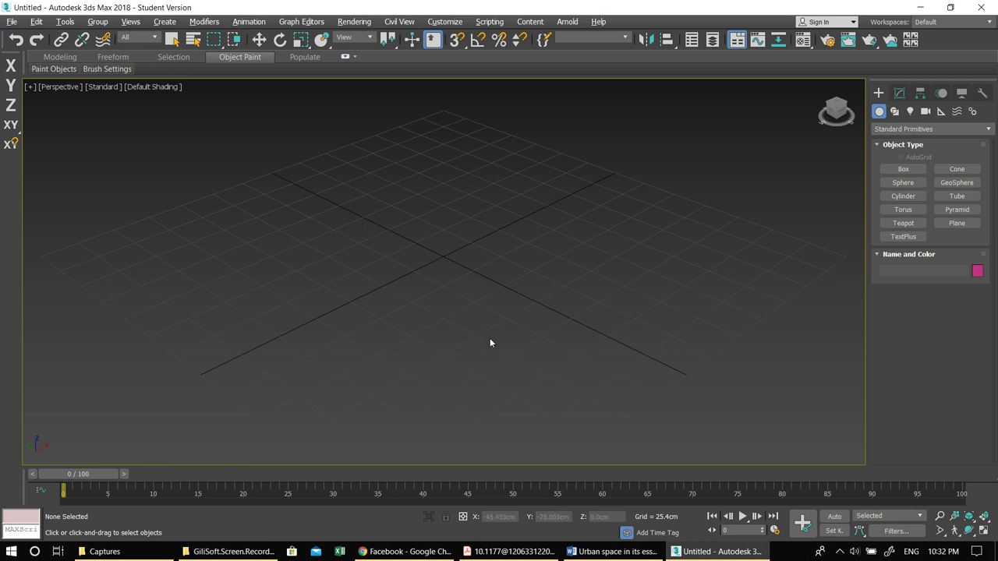
middle_drag(462, 355, 485, 330)
middle_drag(506, 276, 522, 288)
scroll(546, 292, down, 4)
middle_drag(530, 301, 482, 290)
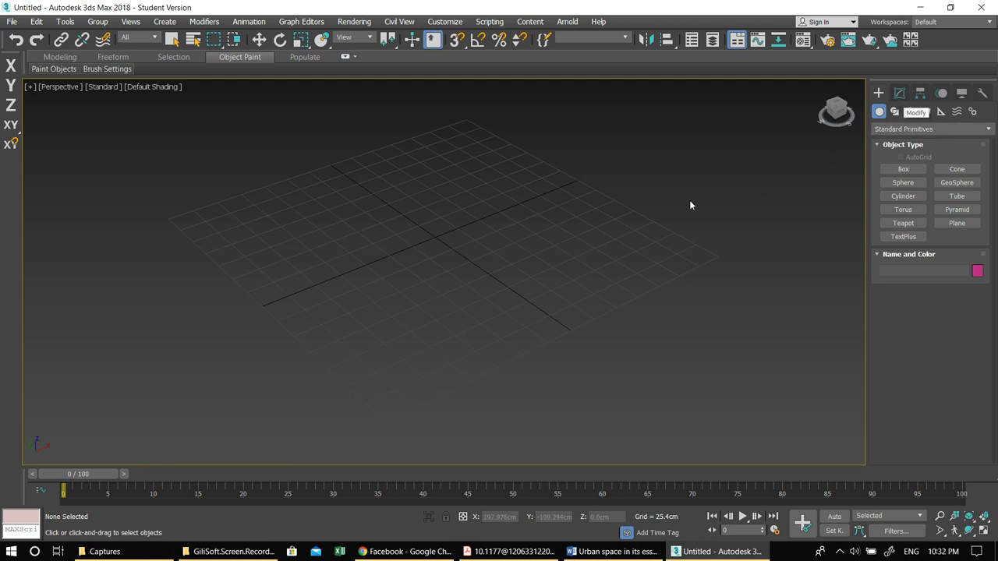
middle_drag(474, 244, 484, 261)
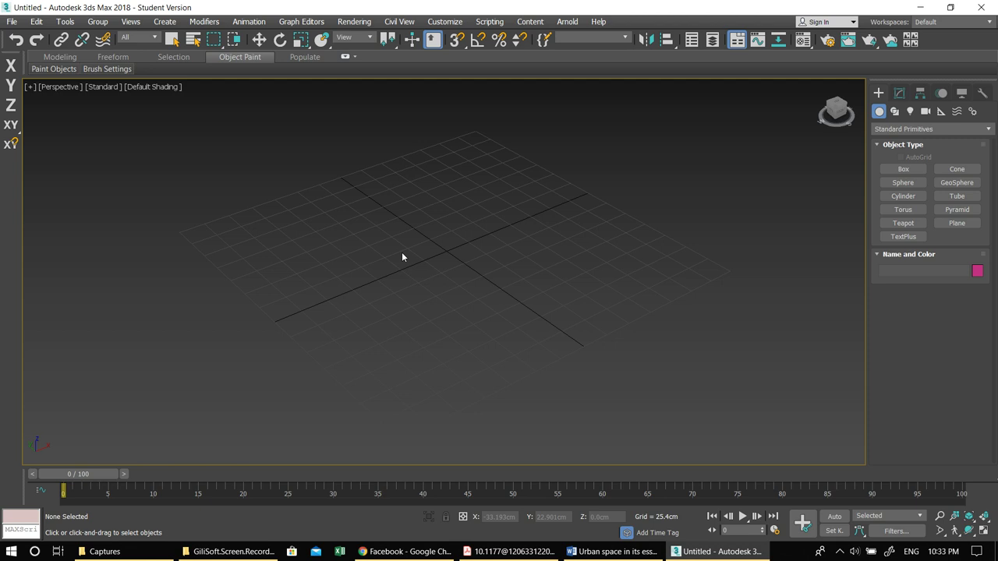
middle_drag(402, 257, 410, 292)
middle_drag(514, 204, 482, 205)
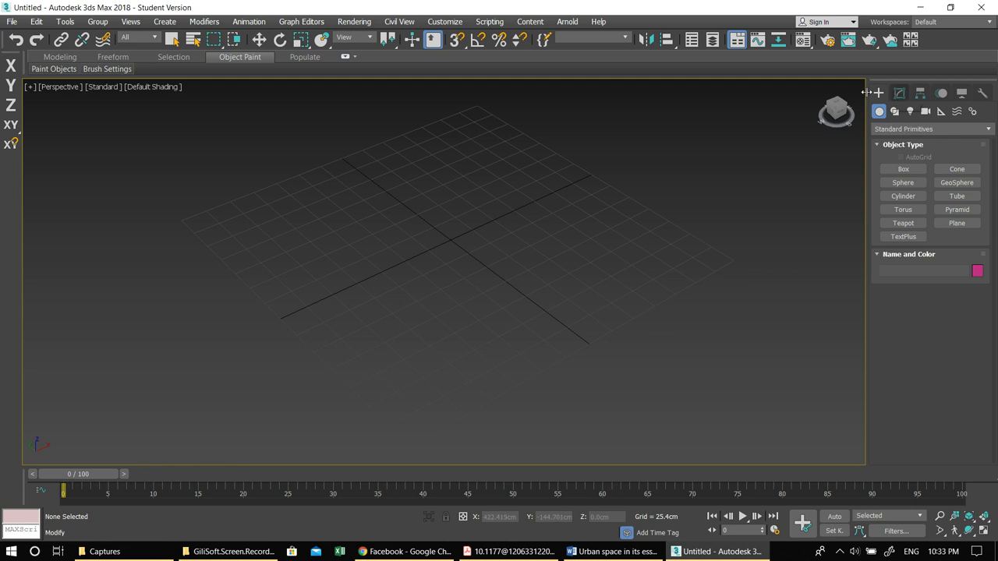
Step: Set grid spacing to 100 cm, major lines every 20 and perspective extent to 20, updating all viewports, and turn on 3D snapping
right_click(457, 39)
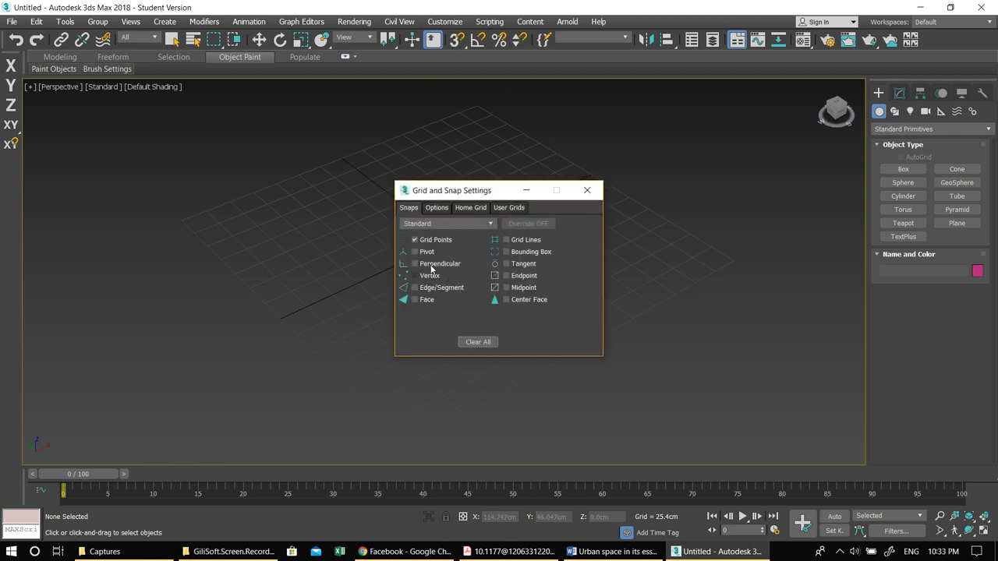
click(471, 209)
double_click(557, 230)
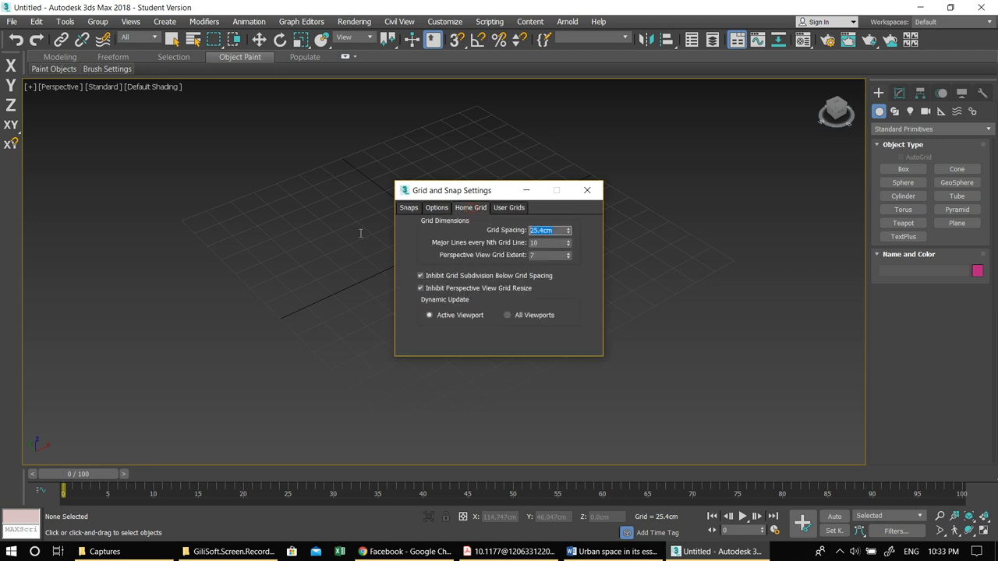
text(100)
key(Tab)
text(20)
key(Tab)
text(20)
click(530, 314)
click(587, 192)
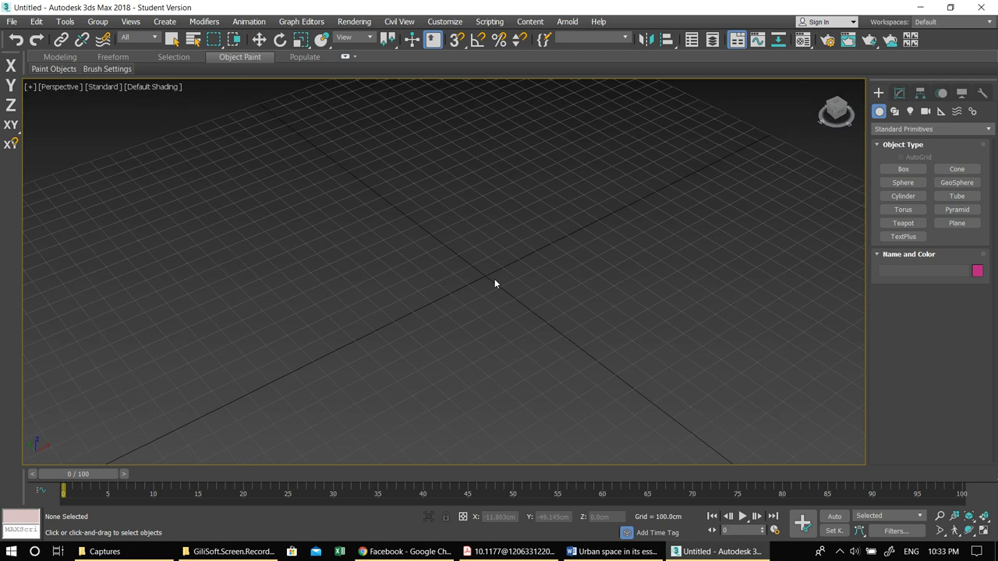
click(457, 39)
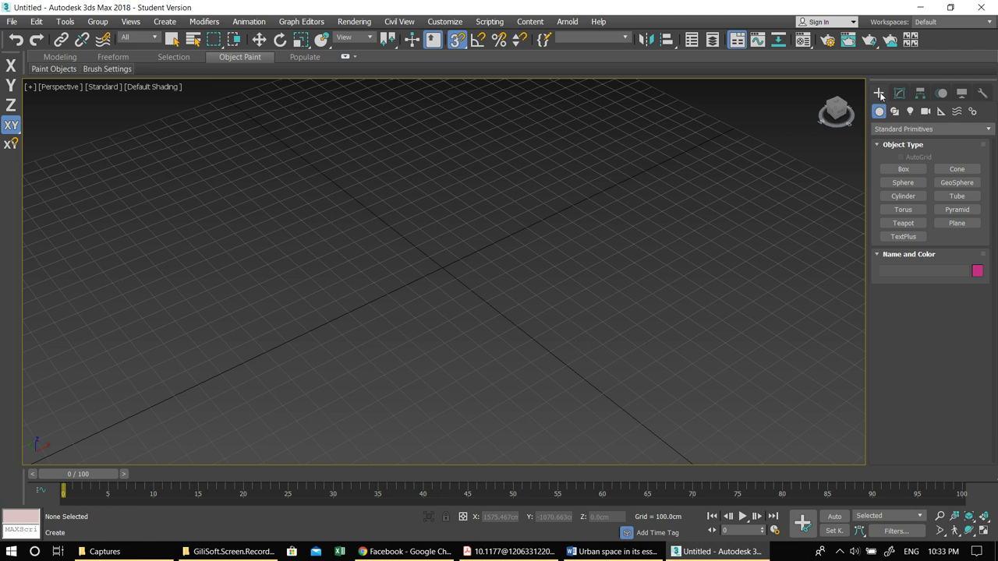
Step: Start an AEC Extended wall with a width of 20 cm and a height of 300 cm
click(885, 129)
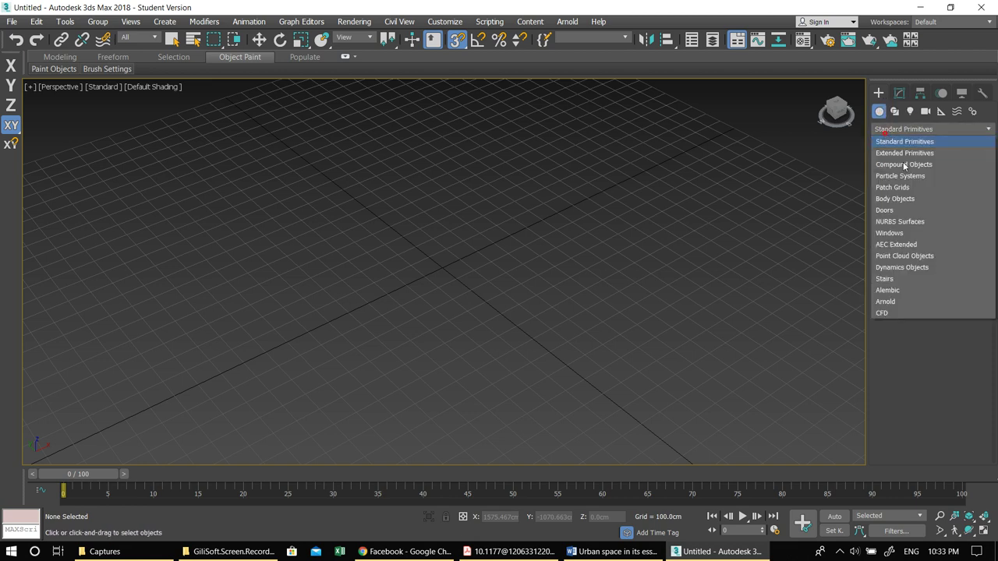
click(911, 247)
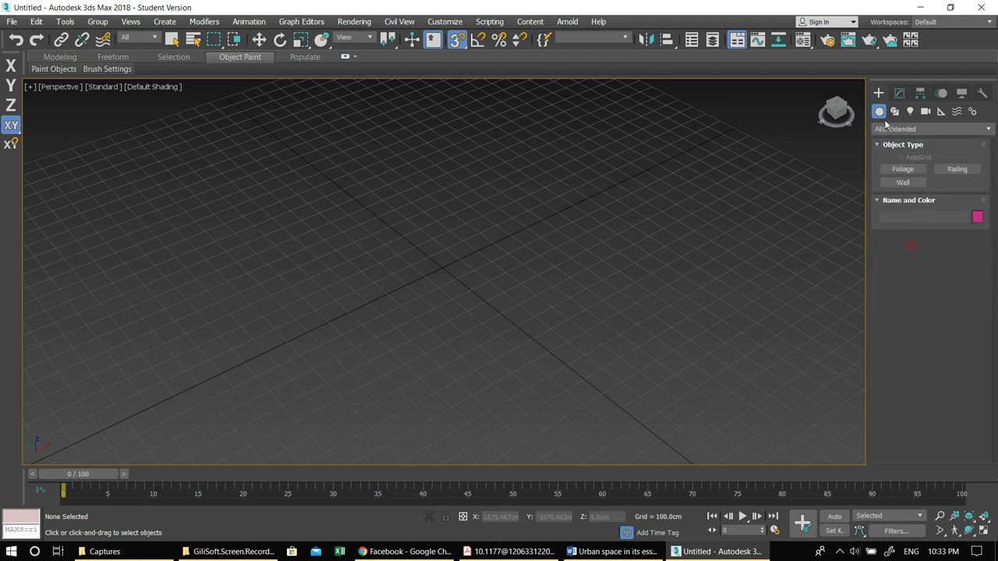
click(903, 182)
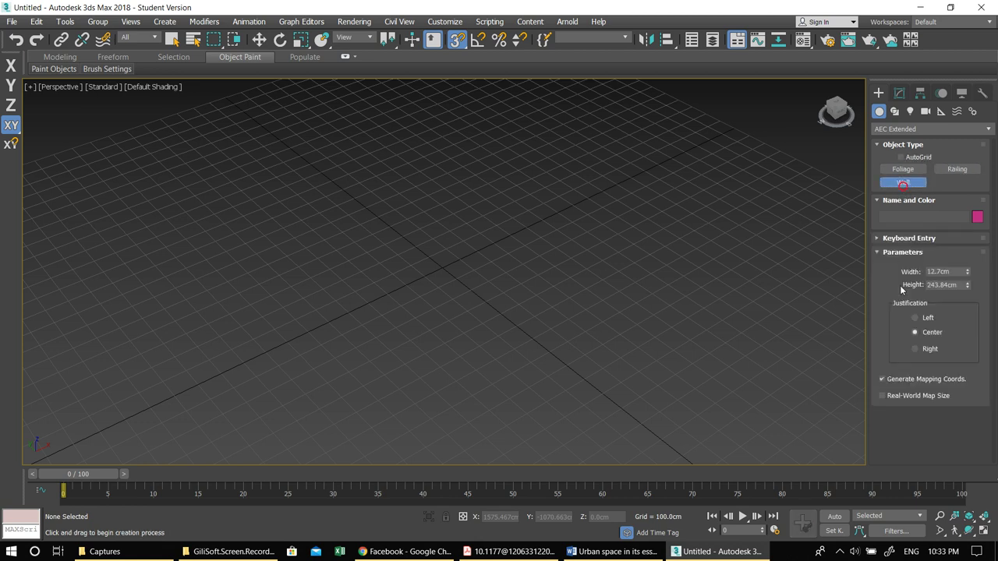
double_click(954, 271)
text(20)
key(Tab)
text(30)
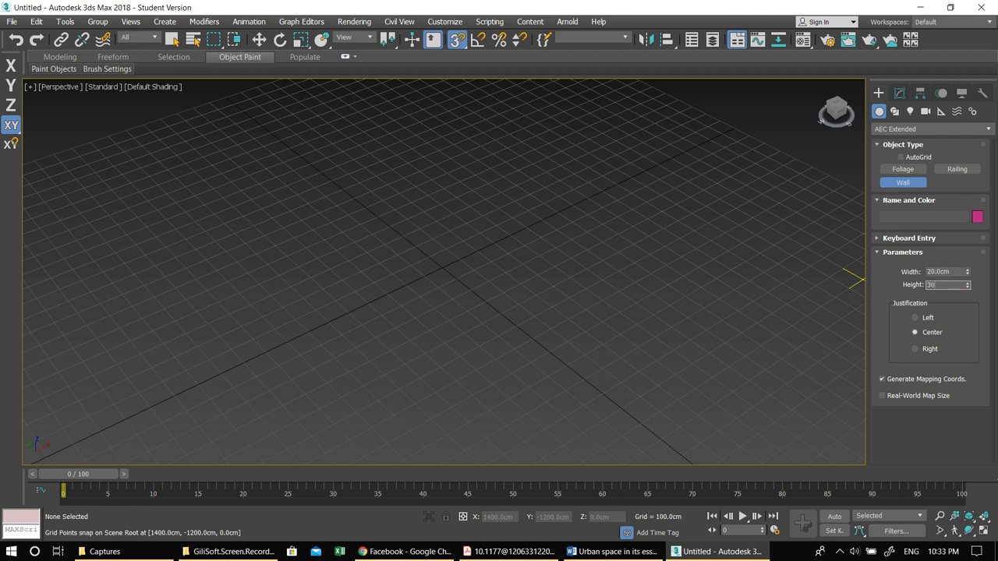
key(Tab)
Step: Draw a trial rectangular wall enclosure, 400 by 300 cm, in the perspective view and delete it
middle_drag(639, 330, 601, 291)
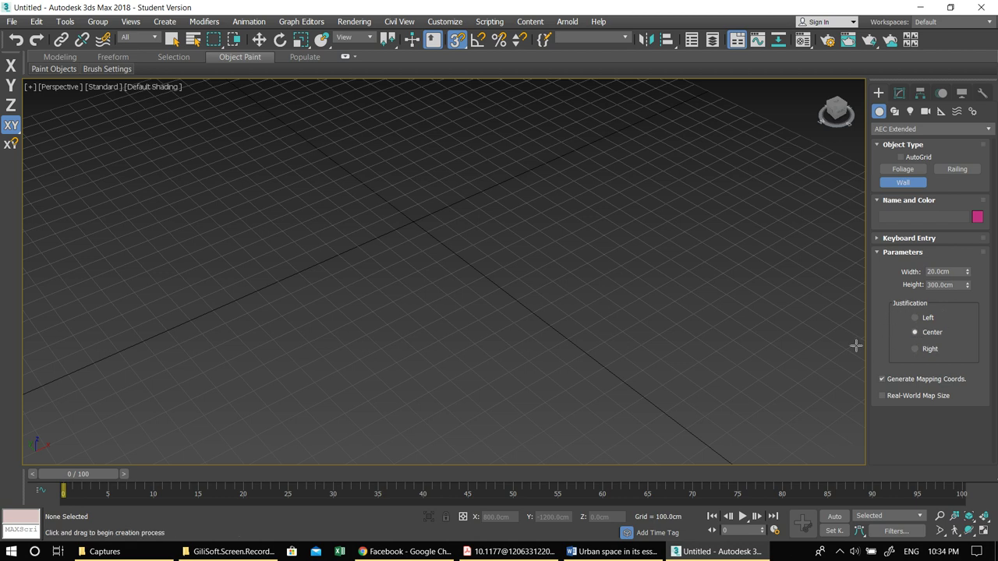
middle_drag(539, 329, 578, 319)
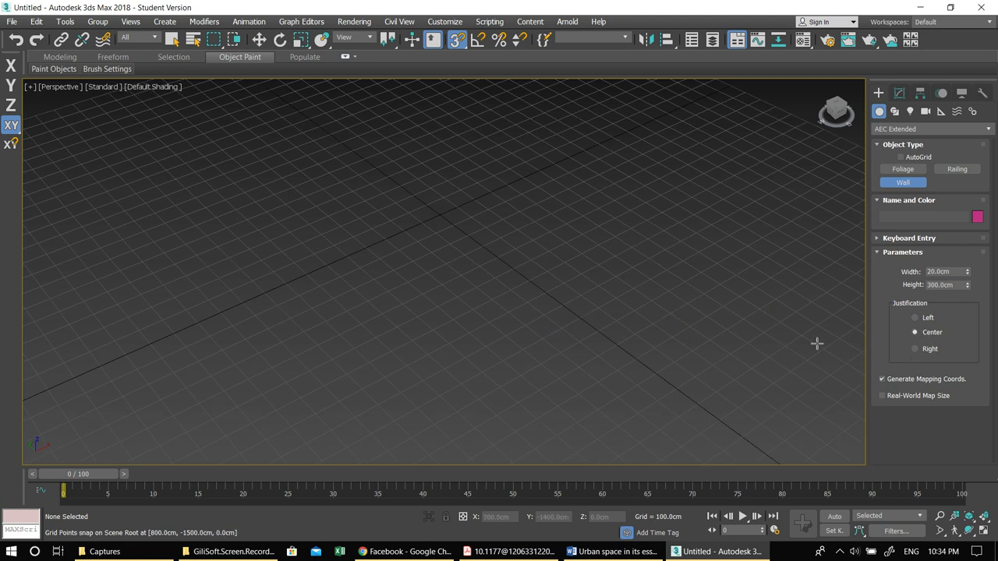
drag(282, 285, 348, 257)
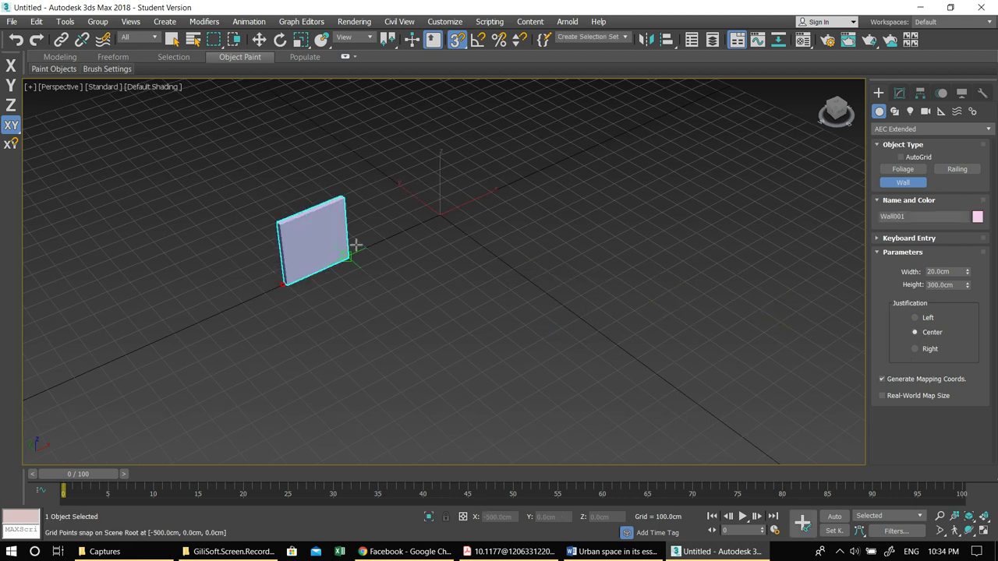
middle_drag(314, 275, 369, 274)
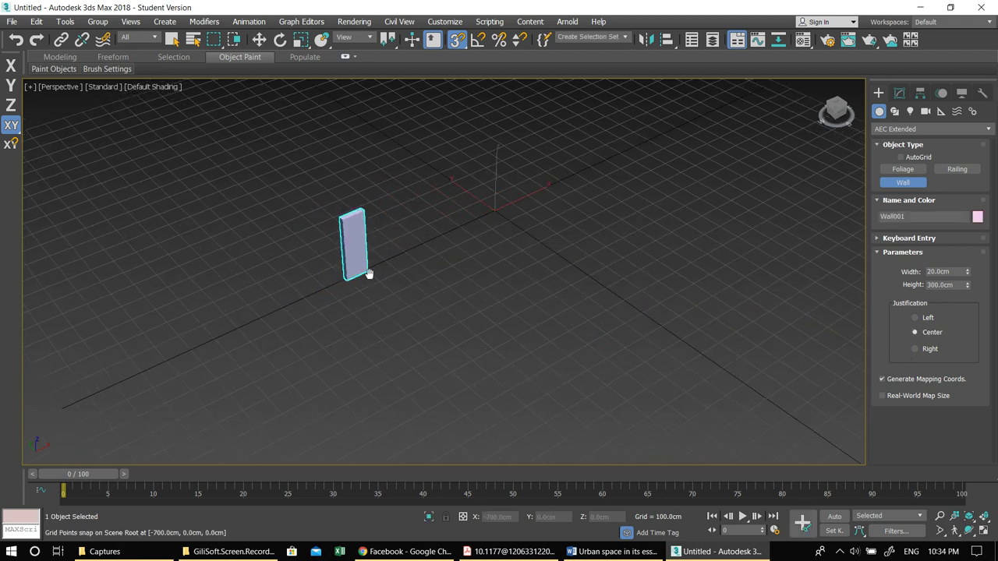
scroll(368, 274, up, 2)
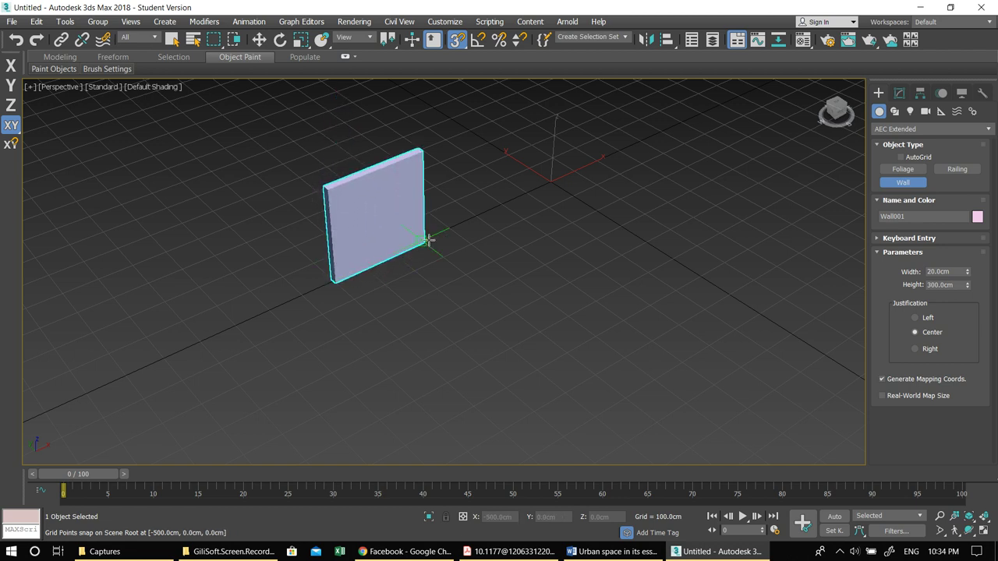
click(451, 227)
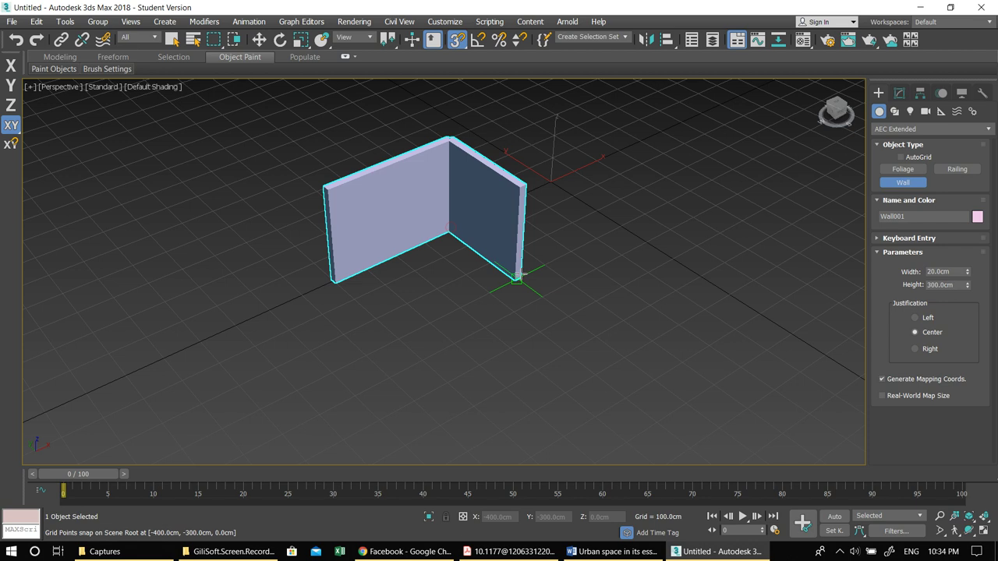
click(521, 278)
click(398, 340)
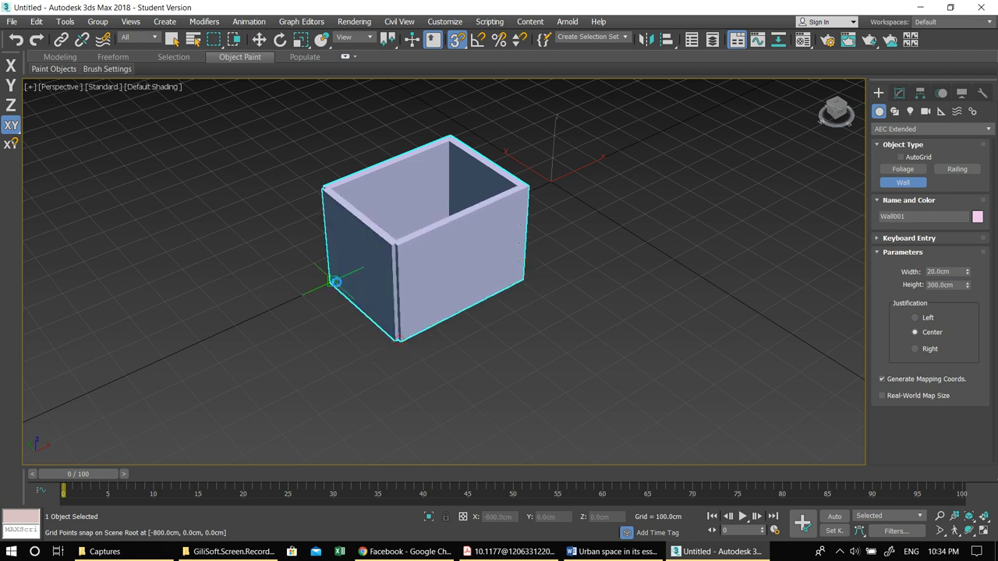
click(333, 279)
click(494, 325)
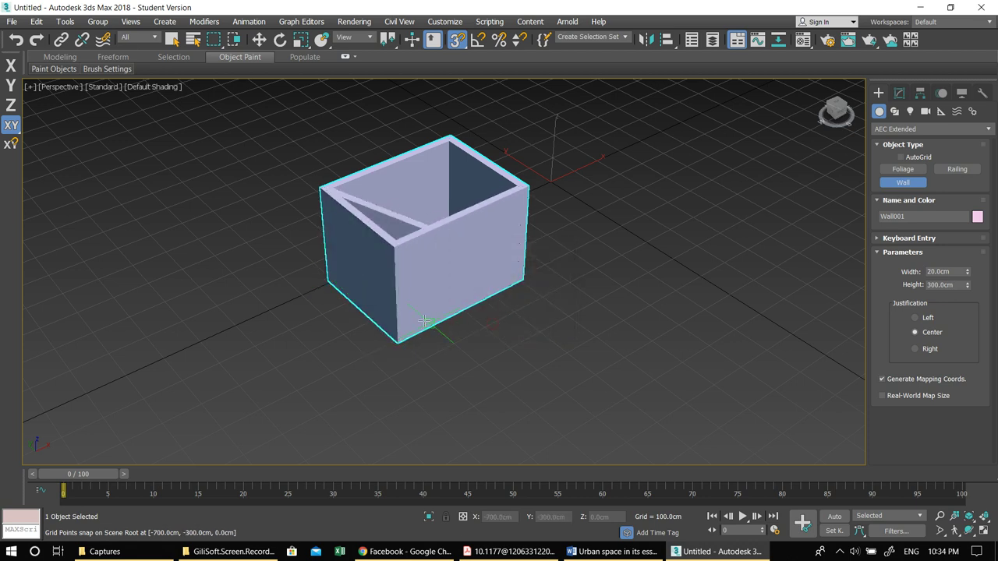
right_click(494, 327)
mouse_move(421, 357)
alt+middle_down()
mouse_move(494, 350)
mouse_move(530, 299)
mouse_move(390, 338)
mouse_move(436, 358)
alt+middle_up()
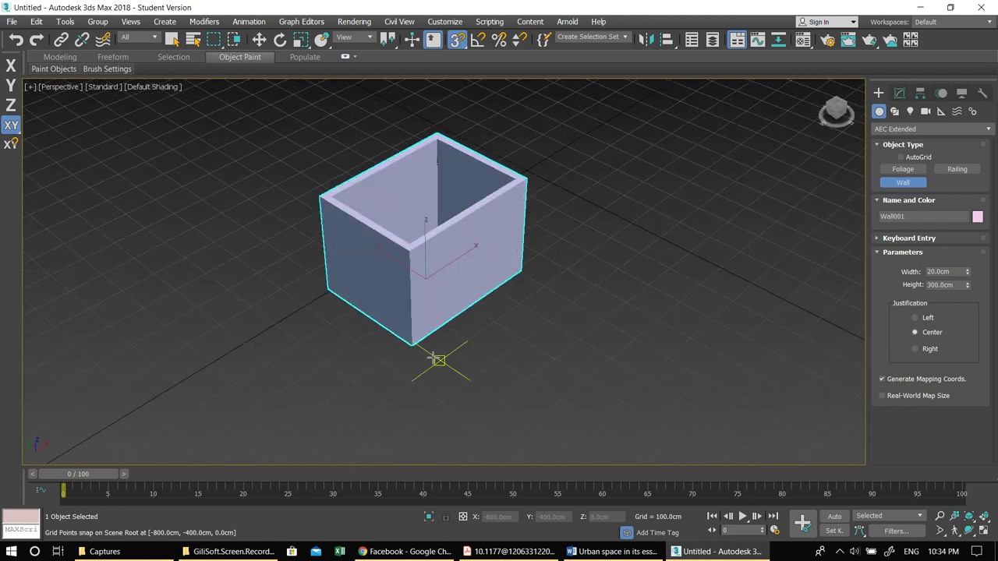
key(Delete)
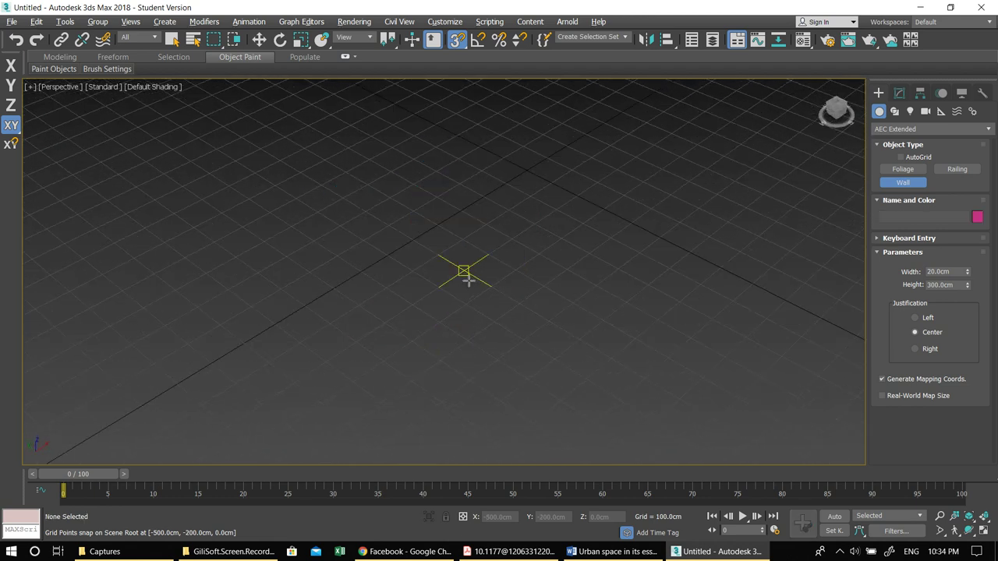
Step: In the maximized Top view, draw the first room's walls from (500, 100) through (500, -100), (0, -100) and (0, 500) to (500, 500)
key(alt+w)
key(alt+w)
middle_drag(408, 246, 560, 166)
scroll(555, 239, down, 6)
middle_drag(559, 242, 389, 331)
scroll(508, 244, up, 4)
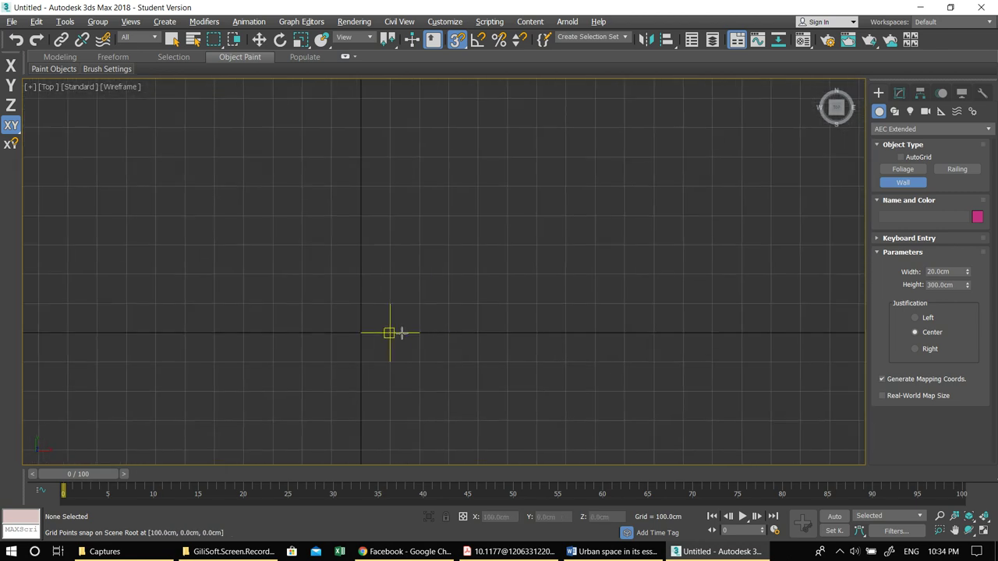
click(507, 304)
click(508, 361)
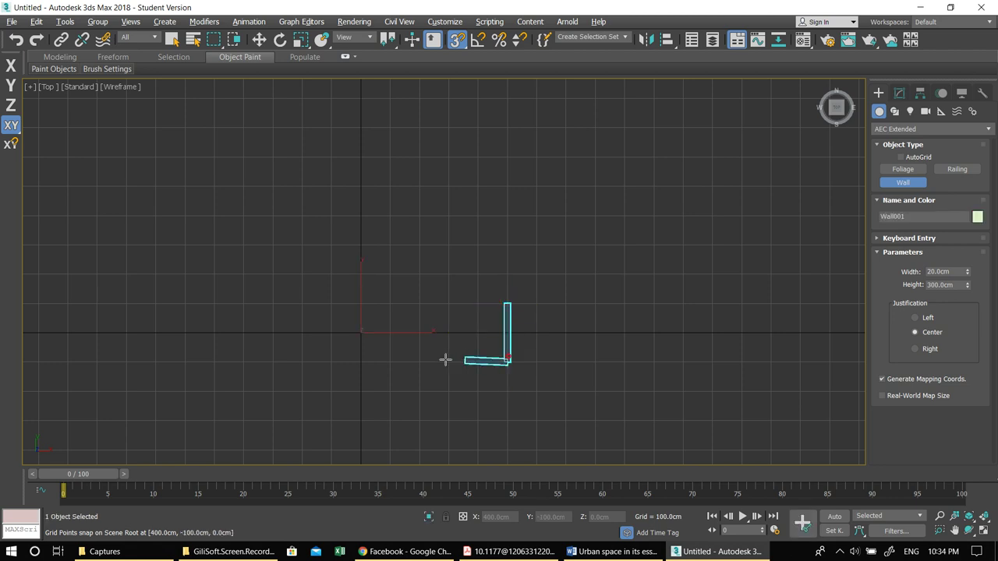
click(360, 362)
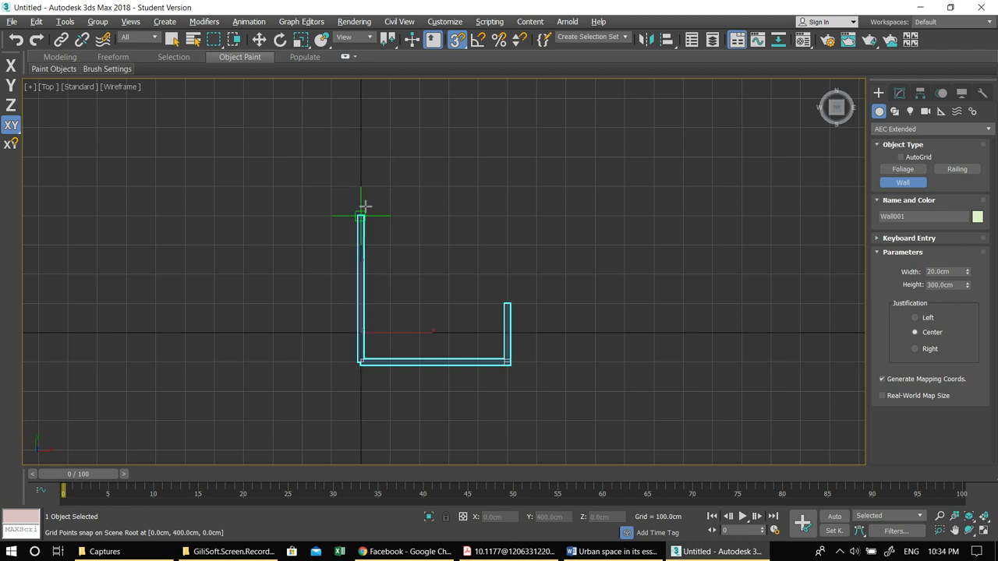
click(360, 186)
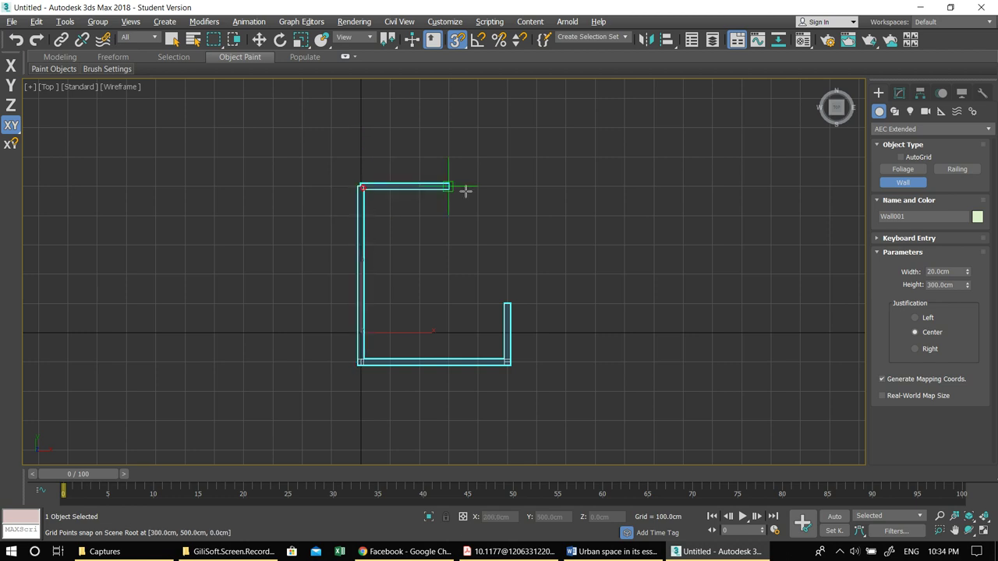
click(507, 187)
Step: Continue the wall around the upper alcove through (500, 700) and (800, 700), down to (800, 300)
click(506, 127)
click(595, 127)
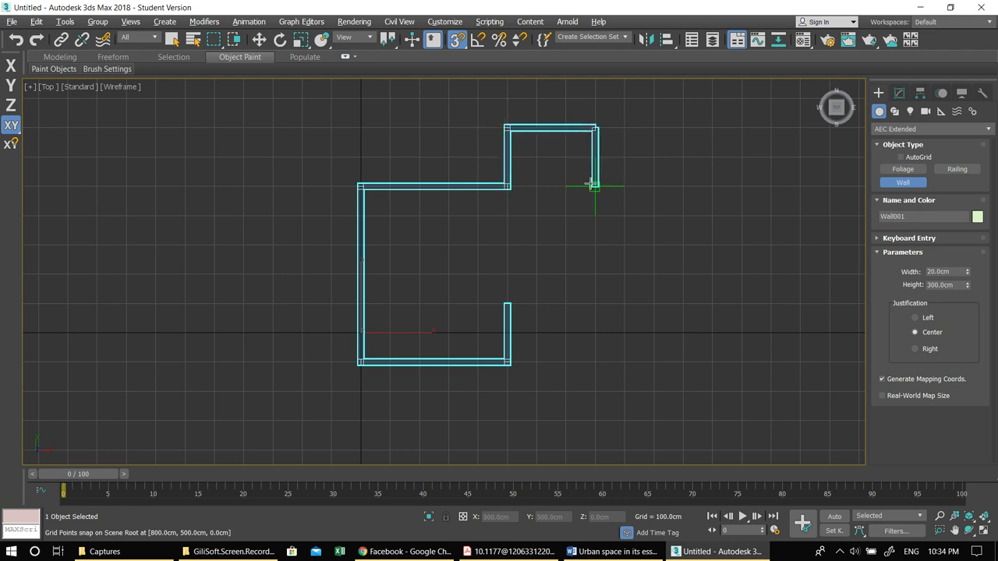
middle_drag(593, 205, 474, 200)
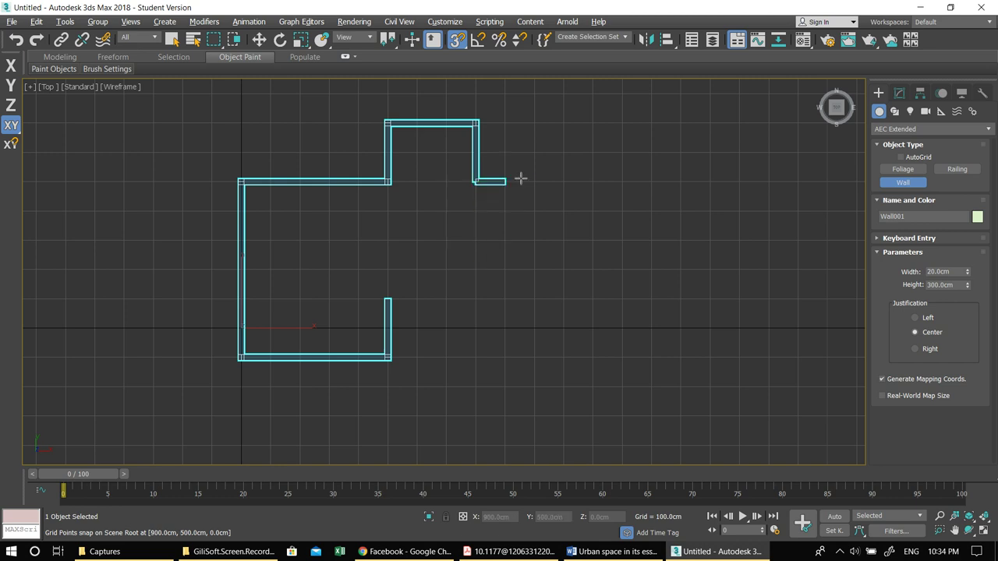
click(473, 241)
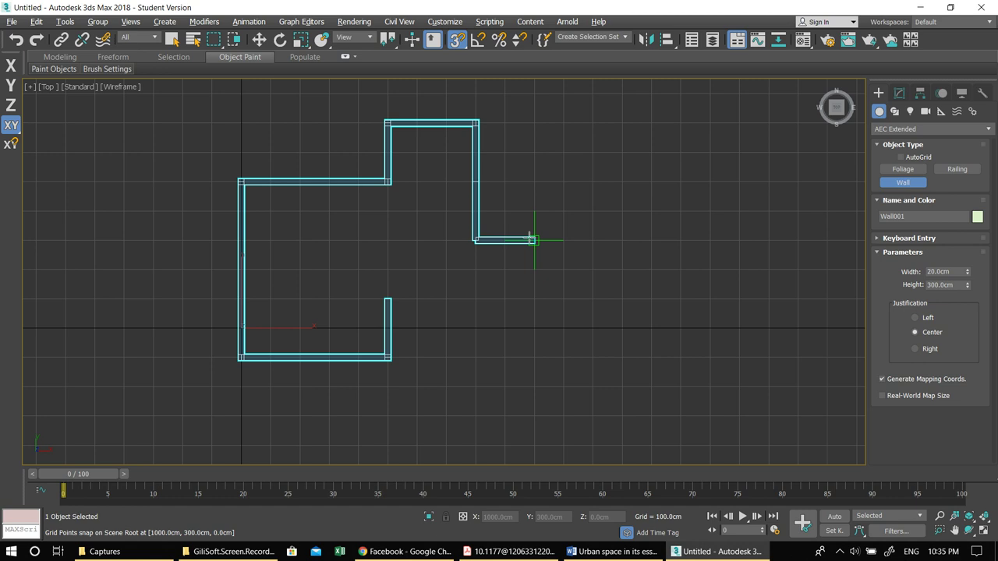
Step: Extend the wall through (1000, 300) and (1200, 300), adding diagonal segments to (1500, 0) and (1200, -300)
click(532, 240)
middle_drag(502, 213, 468, 196)
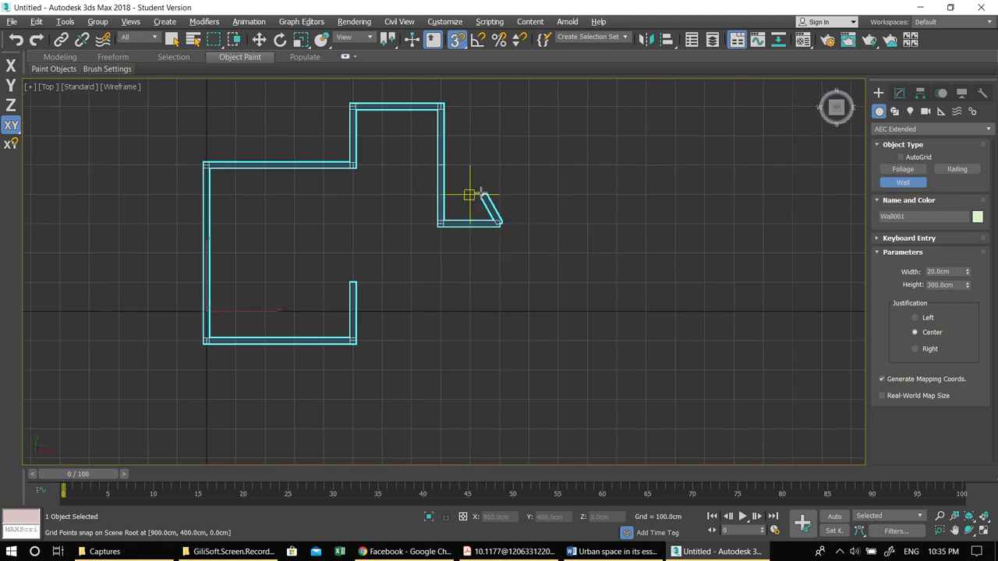
click(555, 223)
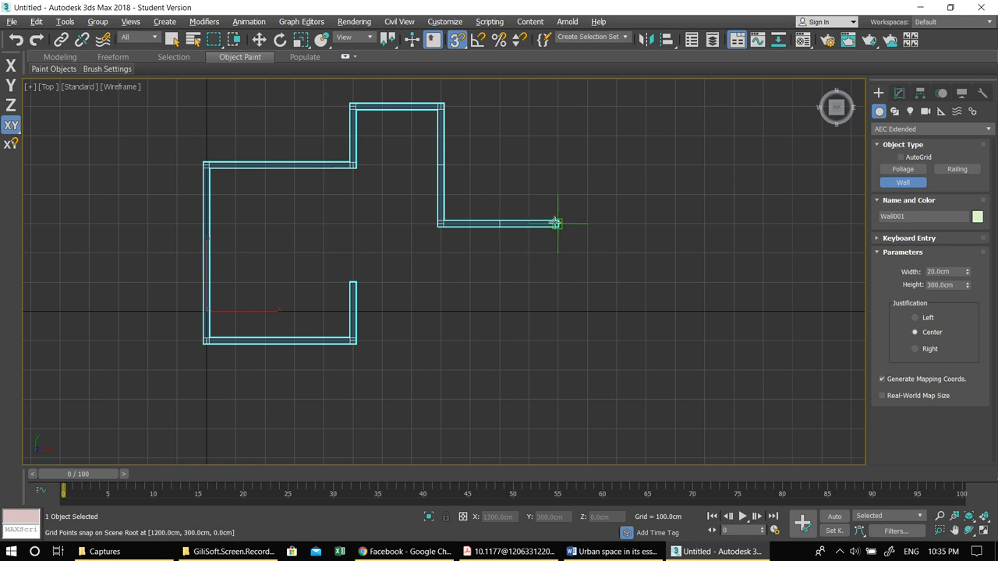
click(645, 311)
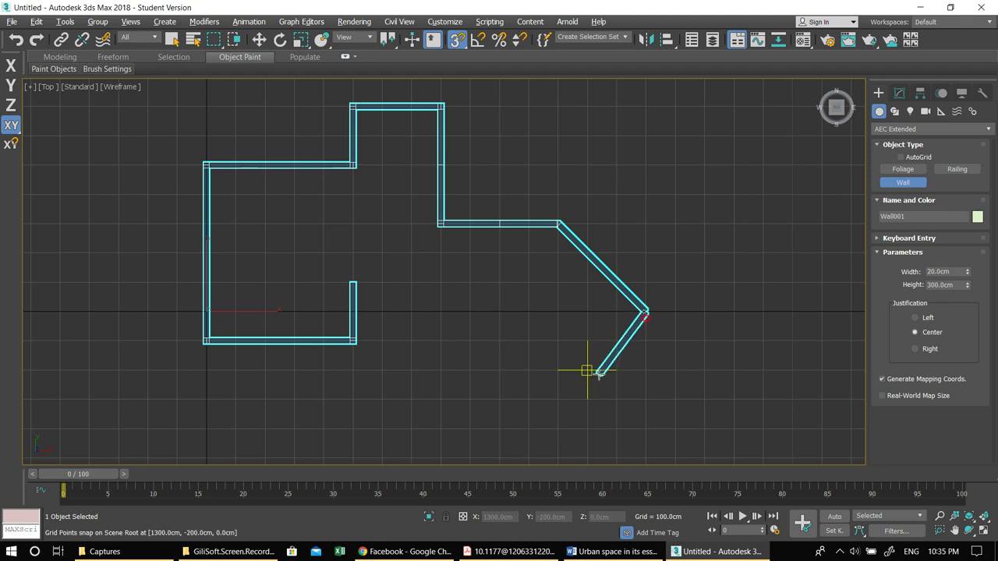
click(558, 399)
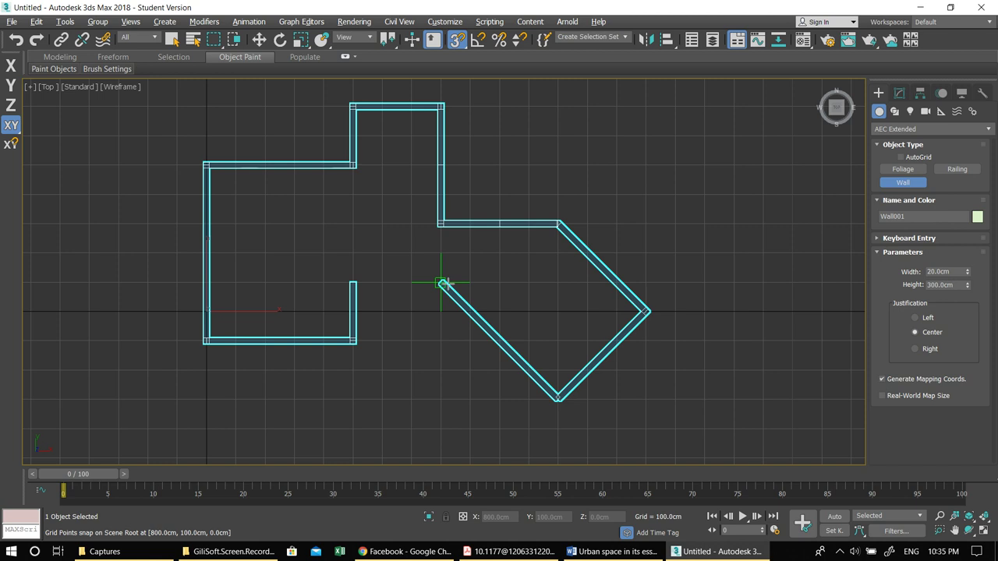
Step: Close the wall outline through (900, 0) and (900, 100) to the starting point (500, 100), weld the point and finish the wall
click(471, 312)
click(470, 283)
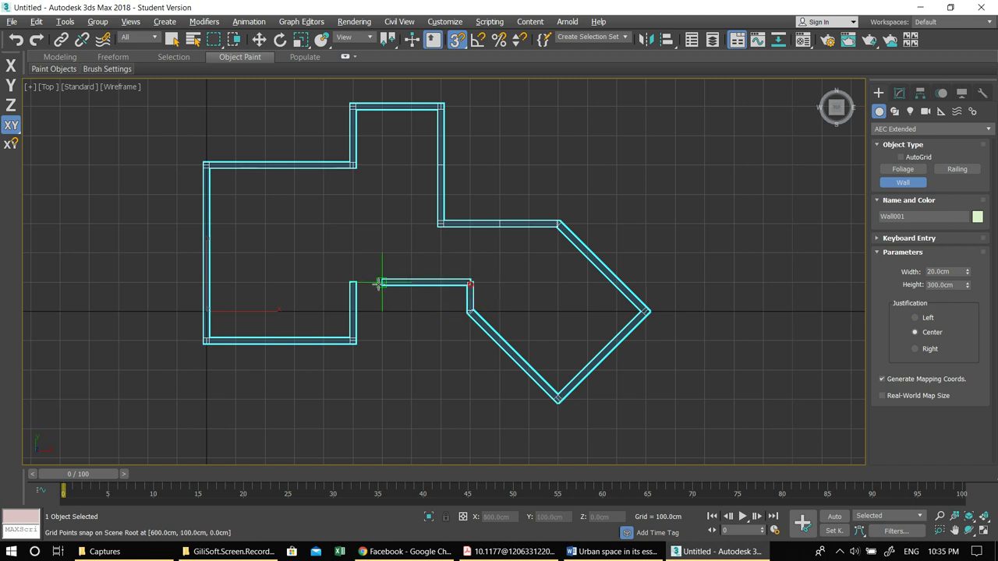
click(352, 282)
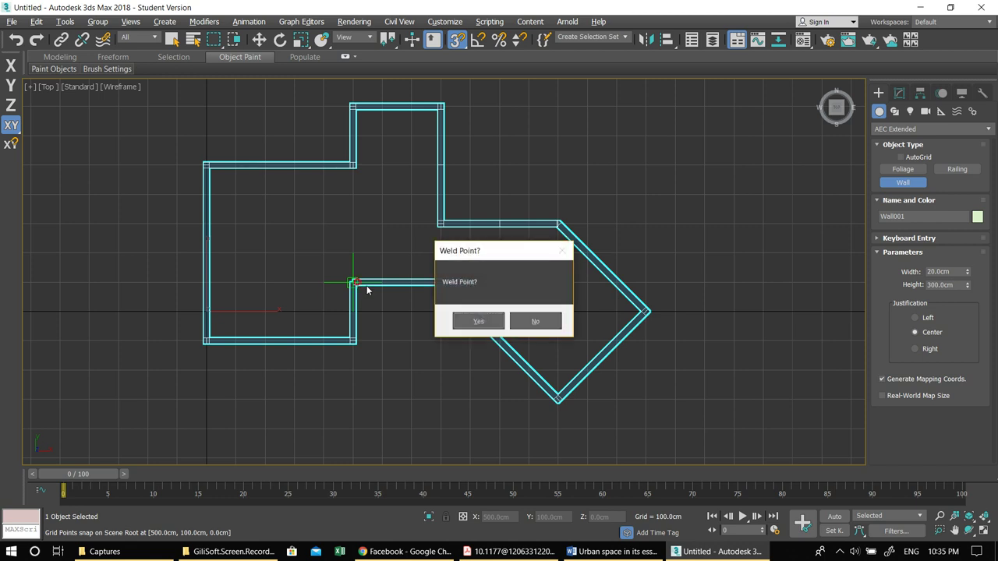
click(474, 318)
right_click(467, 258)
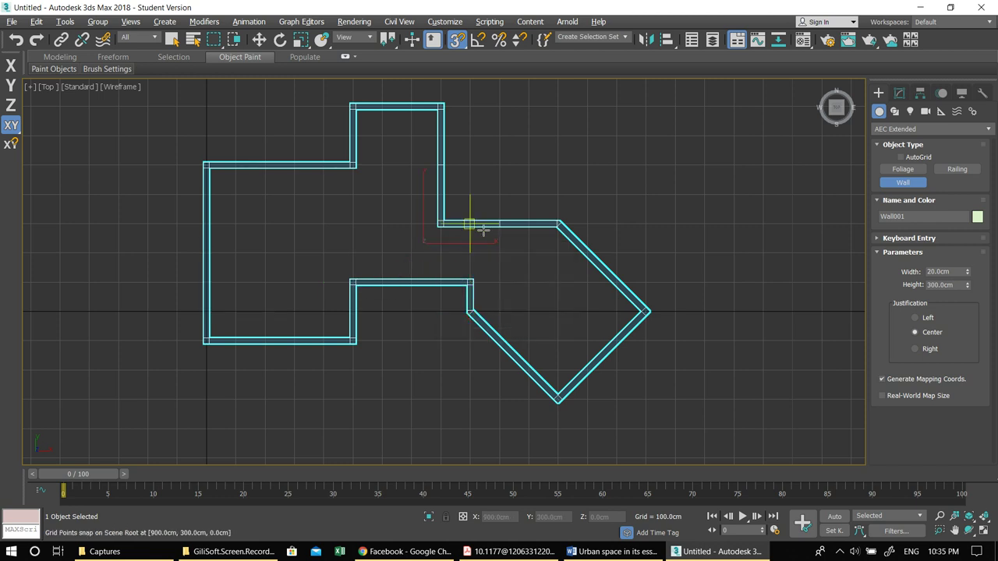
Step: Draw a wall from (800, 500) through (1000, 500) to (1000, 300) to enclose a small room beside the alcove
click(440, 165)
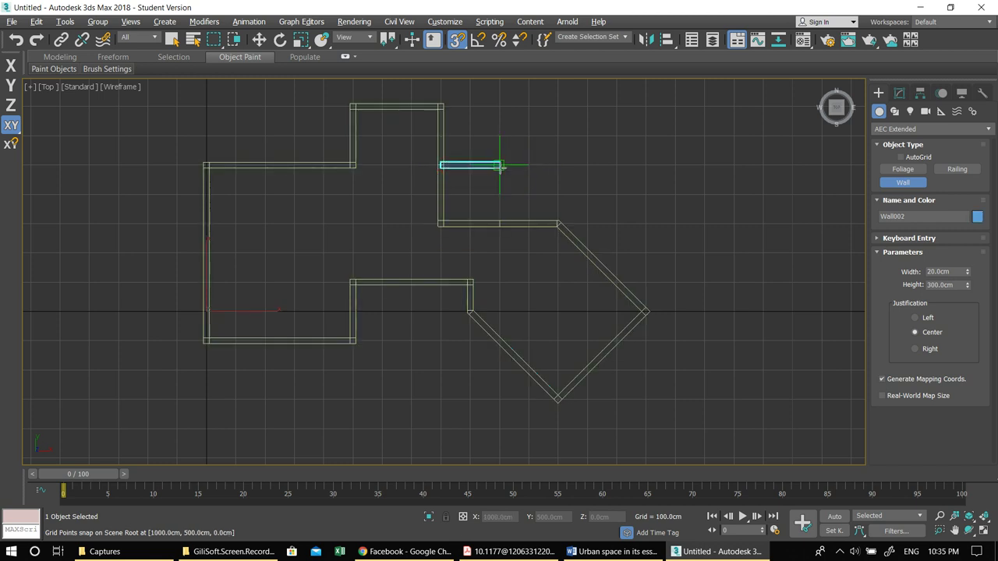
click(498, 165)
click(499, 223)
right_click(519, 194)
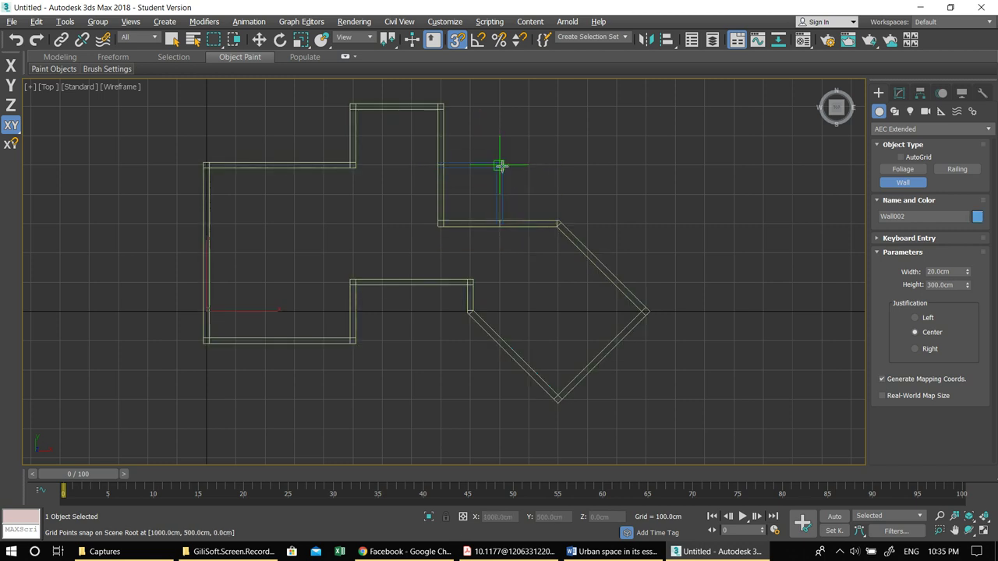
Step: Draw another wall from (1000, 500) through (1200, 500) to (1200, 300) to enclose the adjacent small room
click(499, 165)
click(558, 165)
click(558, 224)
right_click(546, 223)
Step: Examine the walls in the Top view and the maximized Perspective view, and leave wall creation
middle_drag(372, 290, 408, 292)
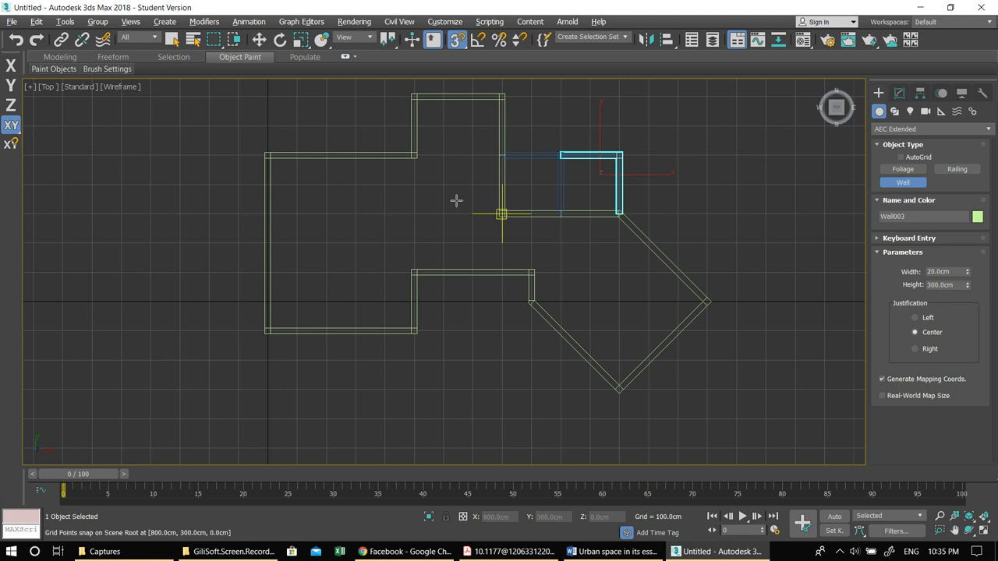
middle_drag(450, 285, 513, 280)
middle_drag(548, 221, 489, 262)
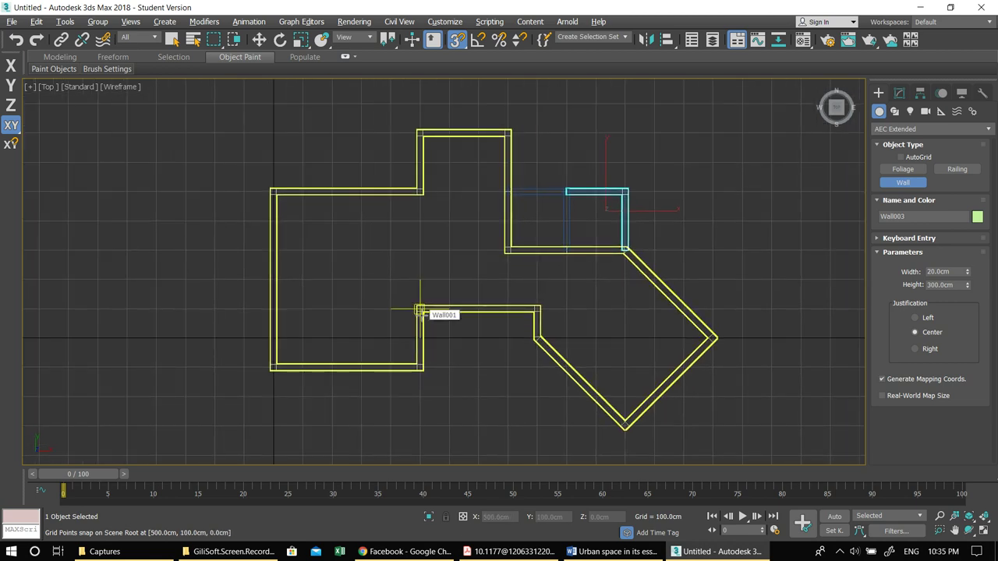
middle_drag(523, 346, 416, 299)
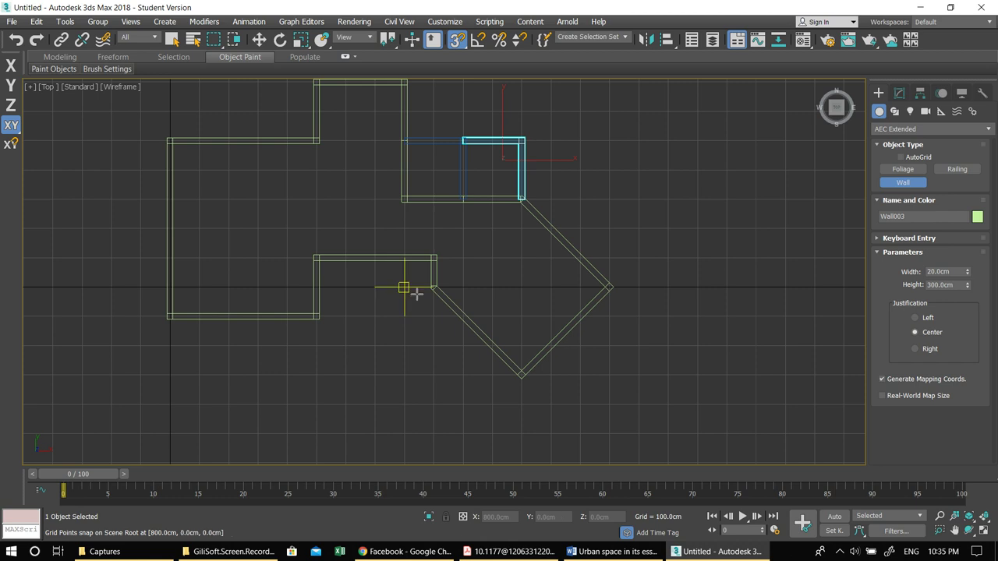
key(alt+w)
middle_click(494, 291)
key(alt+w)
middle_drag(462, 352, 448, 410)
alt+middle_drag(564, 320, 691, 320)
scroll(445, 350, down, 5)
alt+middle_drag(445, 350, 397, 292)
key(w)
Step: In the maximized Top view, draw a closed rectangular Line spline through (-200, -100), (-200, 500), (-600, 500) and (-600, -100)
key(alt+w)
middle_click(278, 182)
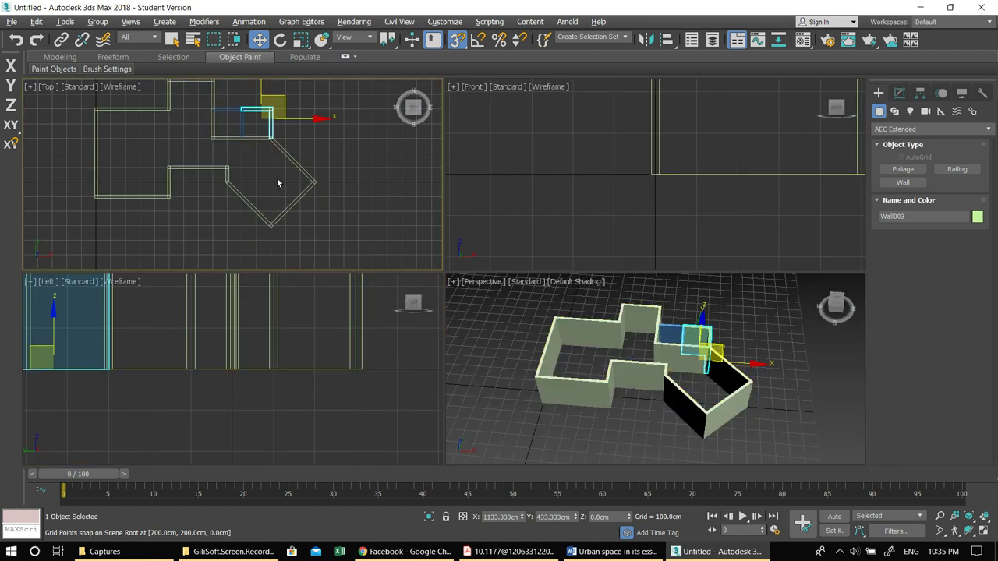
key(alt+w)
middle_drag(283, 234, 515, 240)
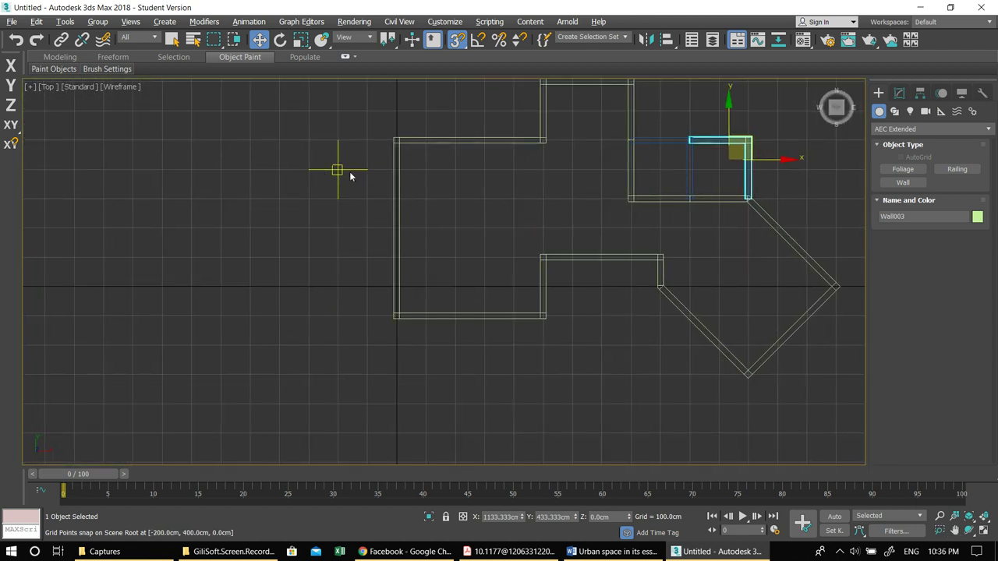
click(895, 112)
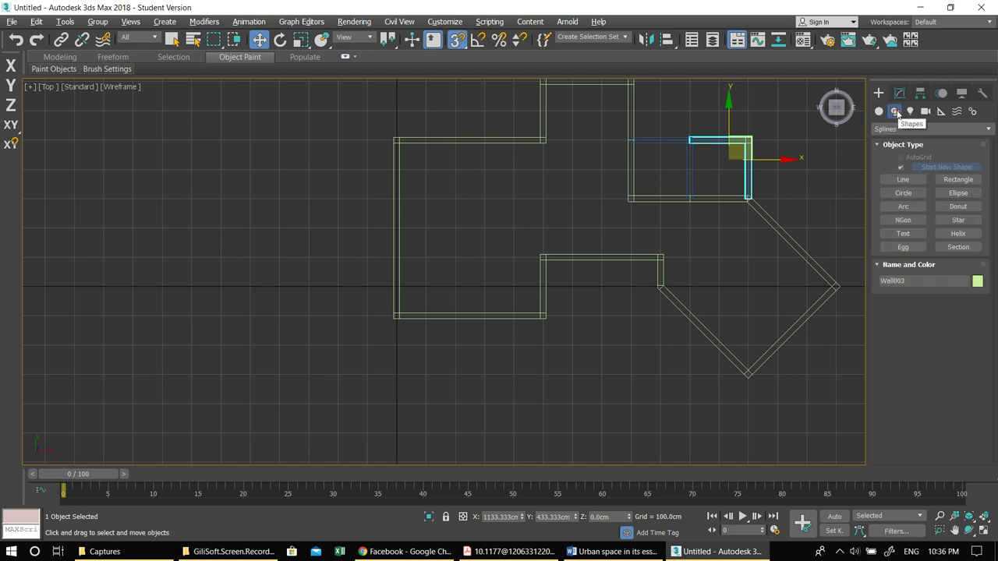
click(902, 181)
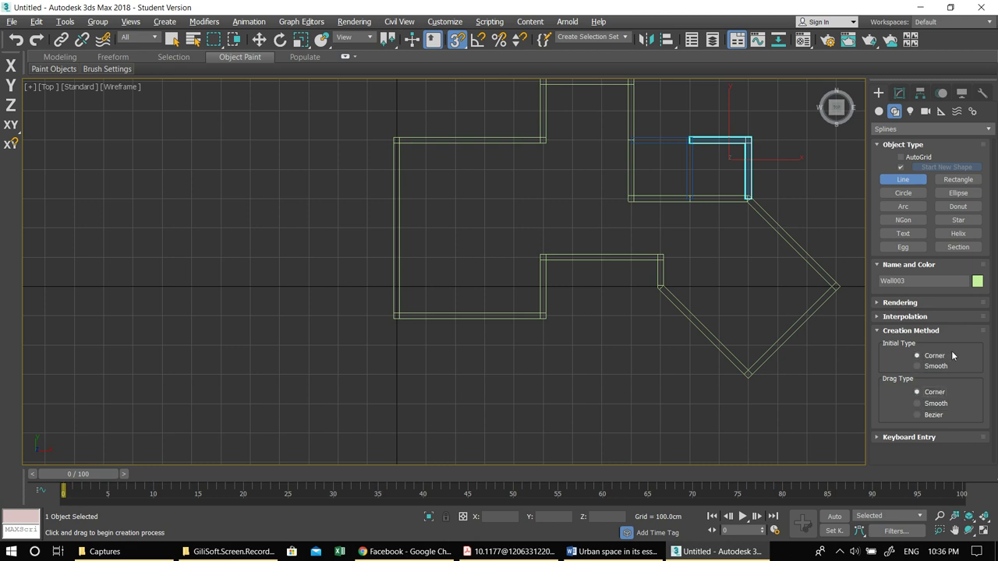
middle_drag(486, 256, 584, 270)
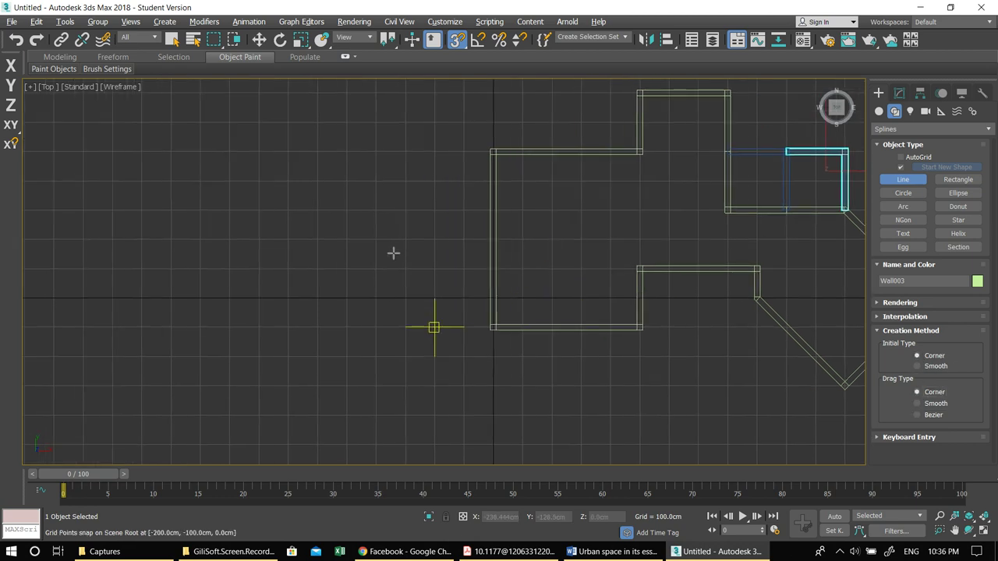
click(434, 328)
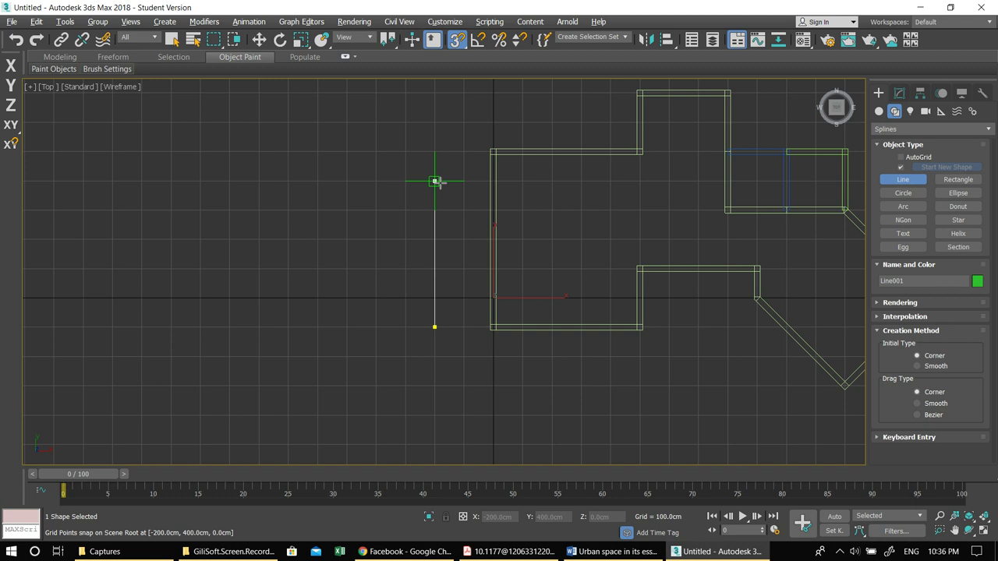
click(434, 151)
click(317, 151)
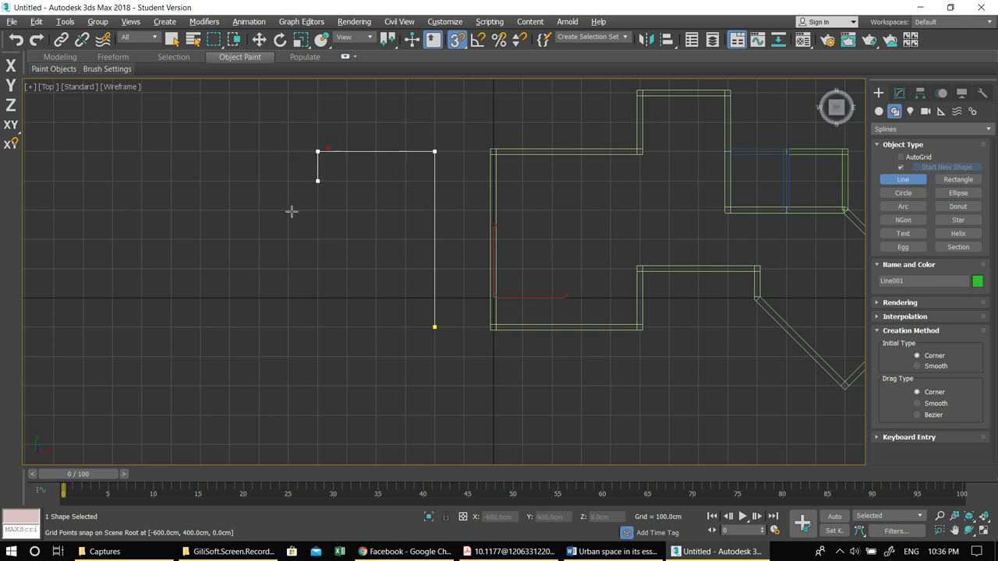
click(317, 326)
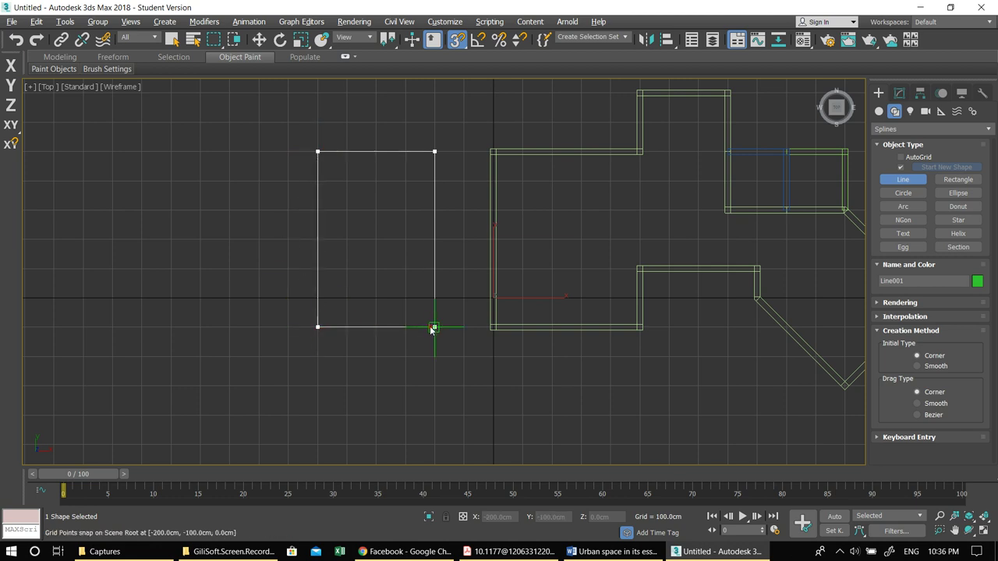
click(432, 328)
click(477, 322)
Step: In the maximized Perspective view, draw an irregular open Line spline with several angled segments beside the rectangle
key(alt+w)
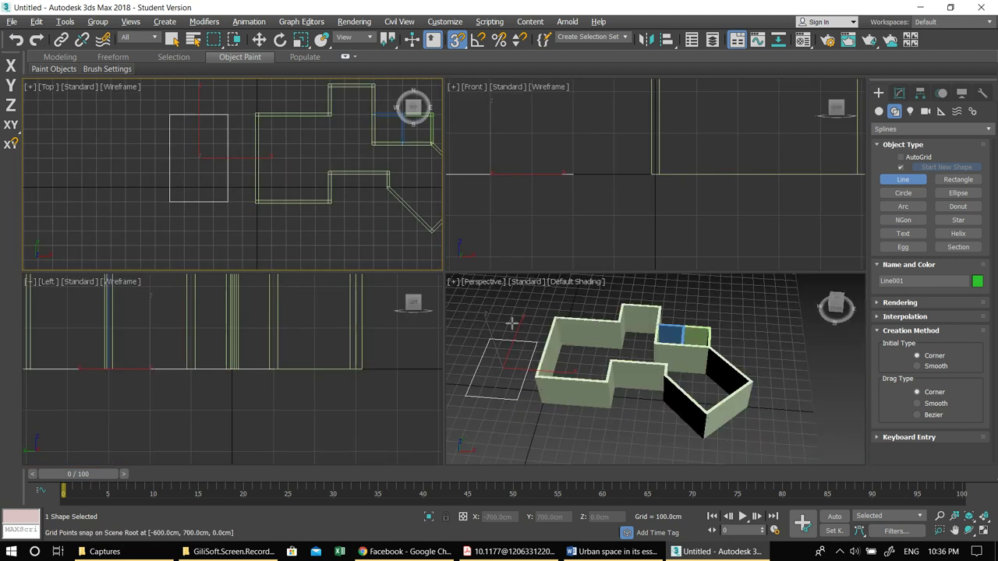
middle_click(457, 330)
key(alt+w)
middle_drag(457, 330, 604, 300)
scroll(604, 300, down, 6)
click(545, 313)
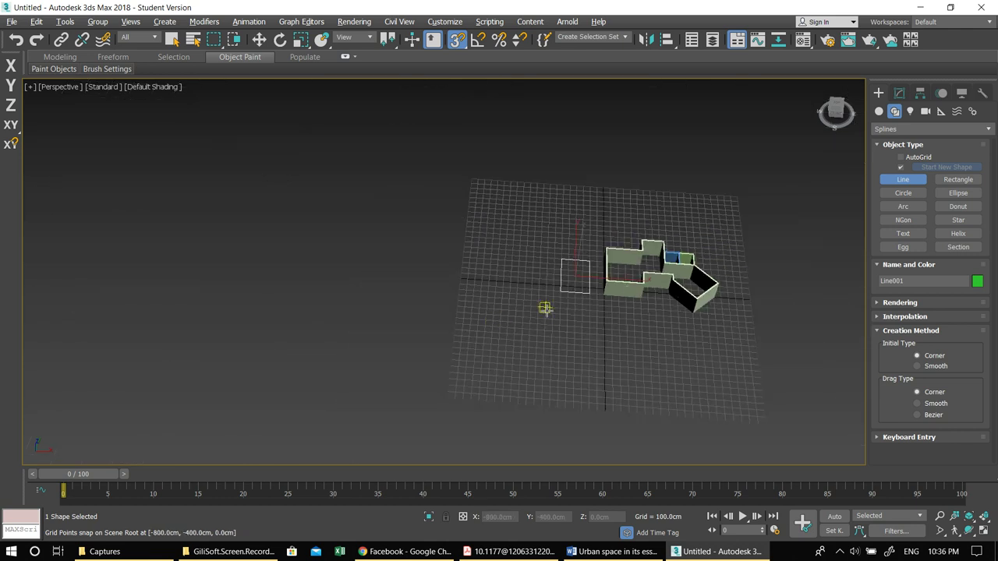
click(503, 270)
click(540, 231)
click(535, 212)
click(487, 212)
click(492, 249)
click(474, 279)
click(466, 283)
click(472, 237)
click(495, 263)
right_click(498, 279)
middle_drag(633, 314, 467, 288)
scroll(471, 261, up, 5)
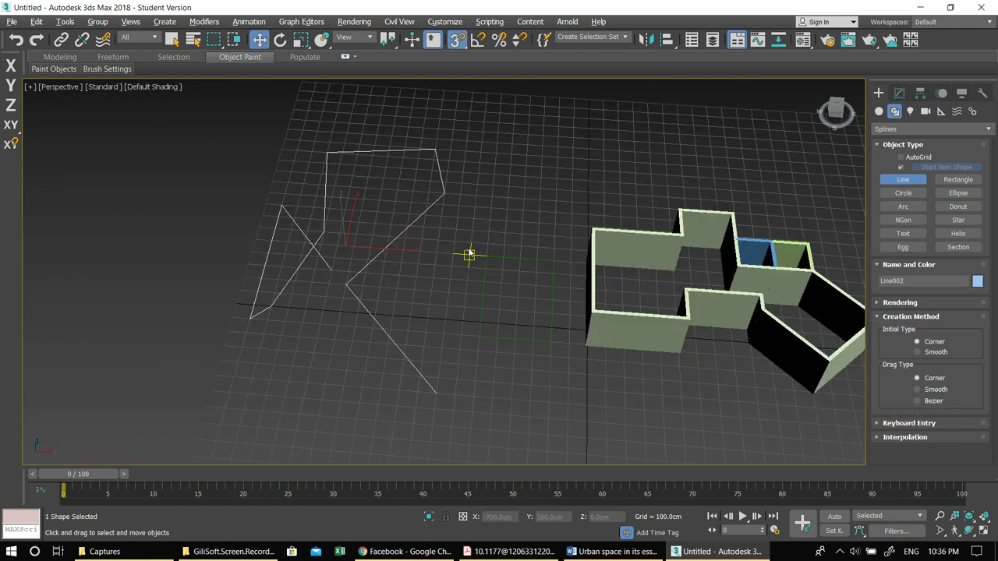
Step: Turn off snapping and create a 20 cm wide, 300 cm high AEC wall from the rectangular spline using Pick Spline
key(w)
key(F8)
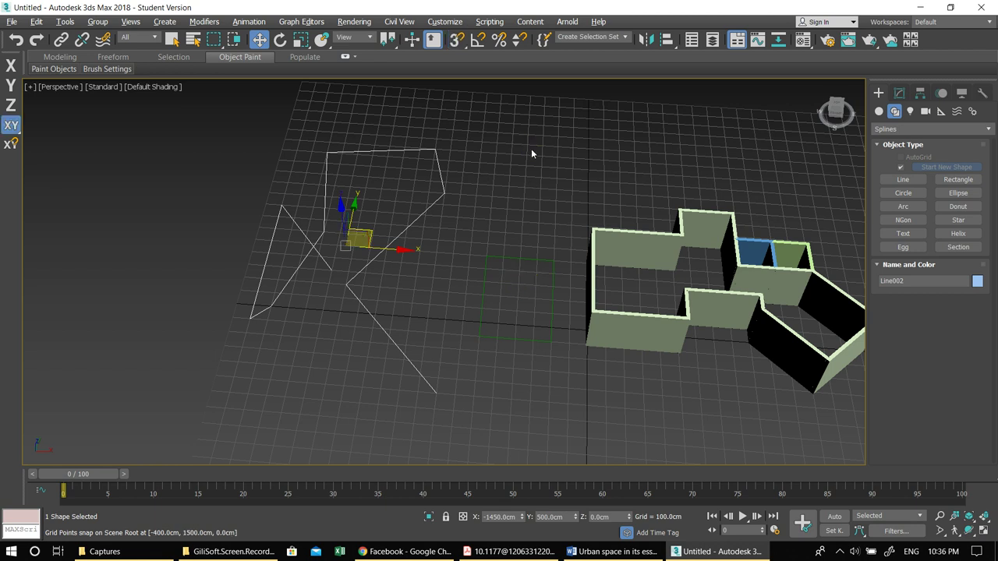
middle_drag(577, 278, 491, 270)
scroll(520, 273, up, 3)
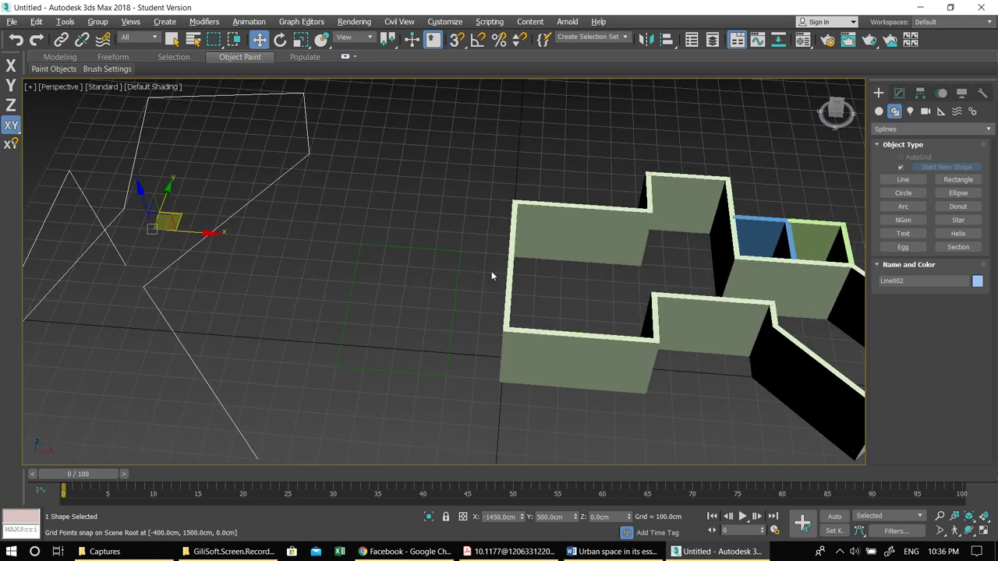
click(879, 110)
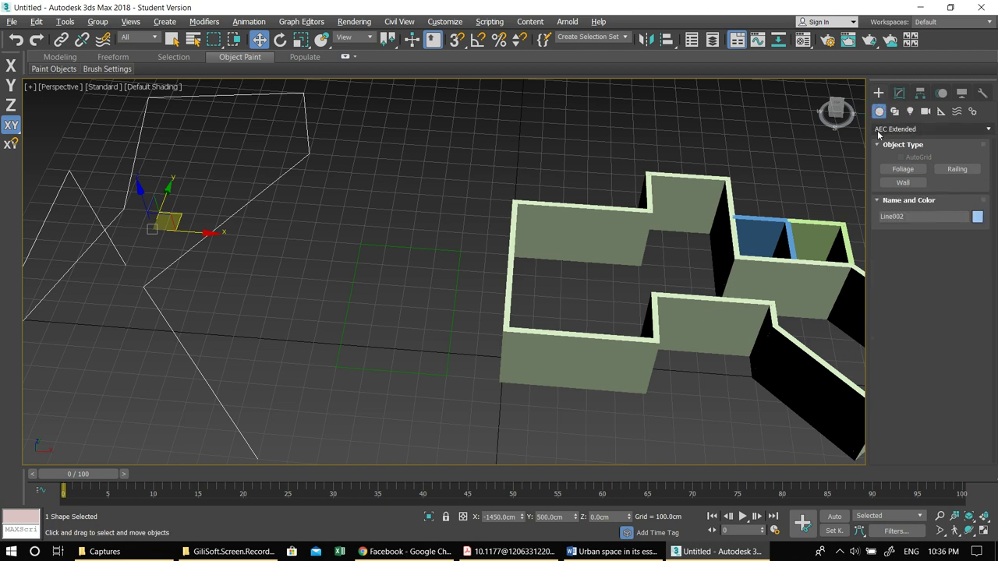
click(904, 183)
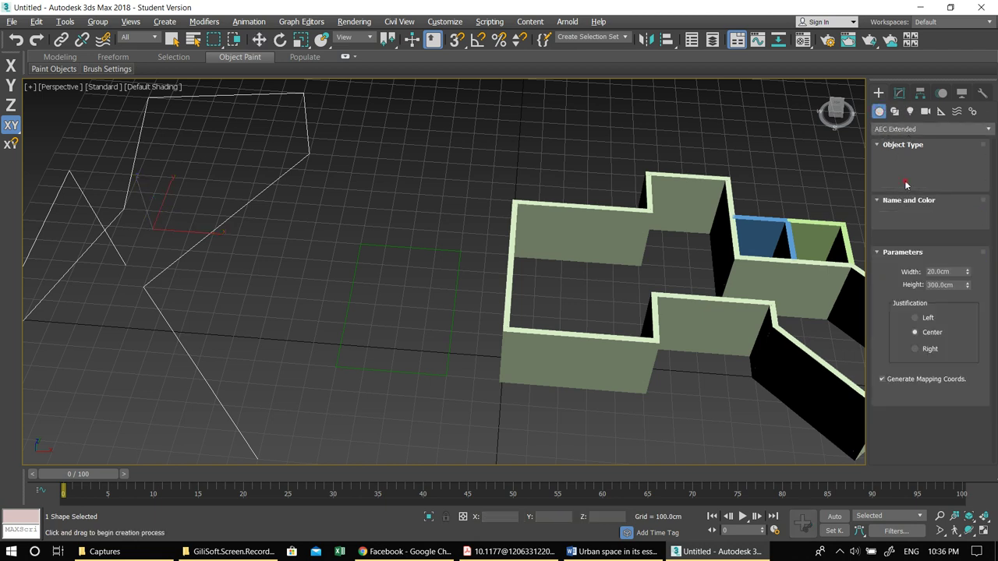
click(877, 239)
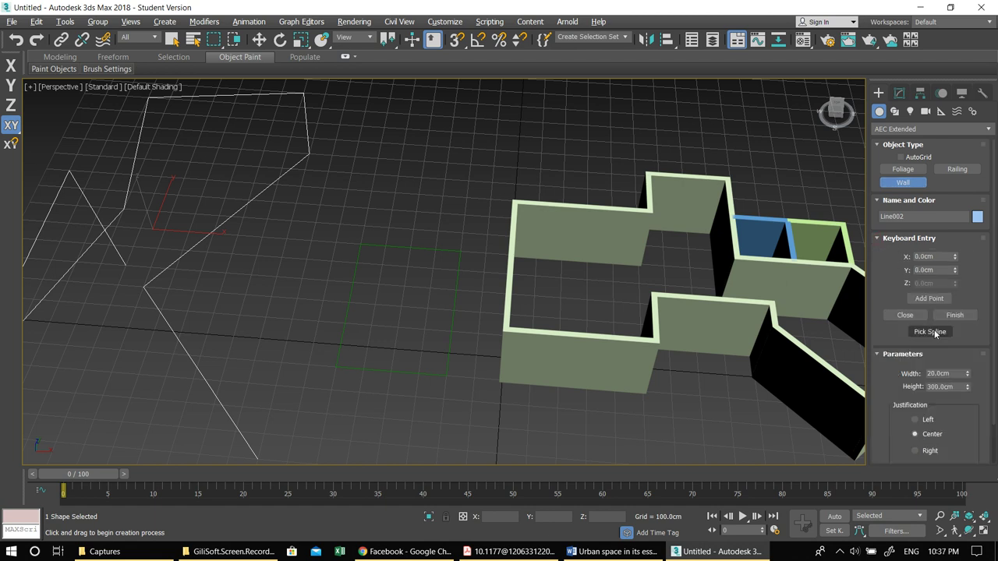
click(926, 333)
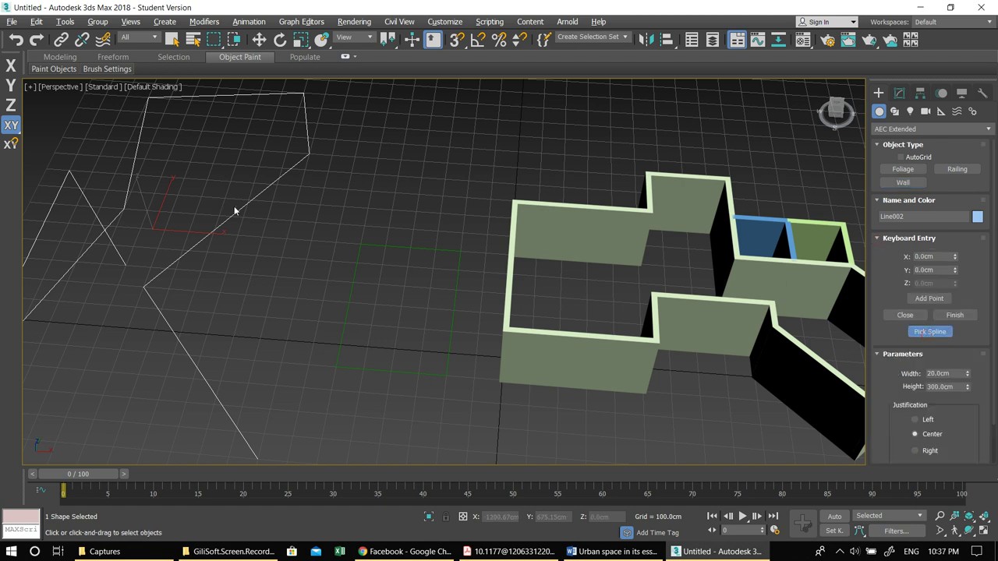
click(405, 250)
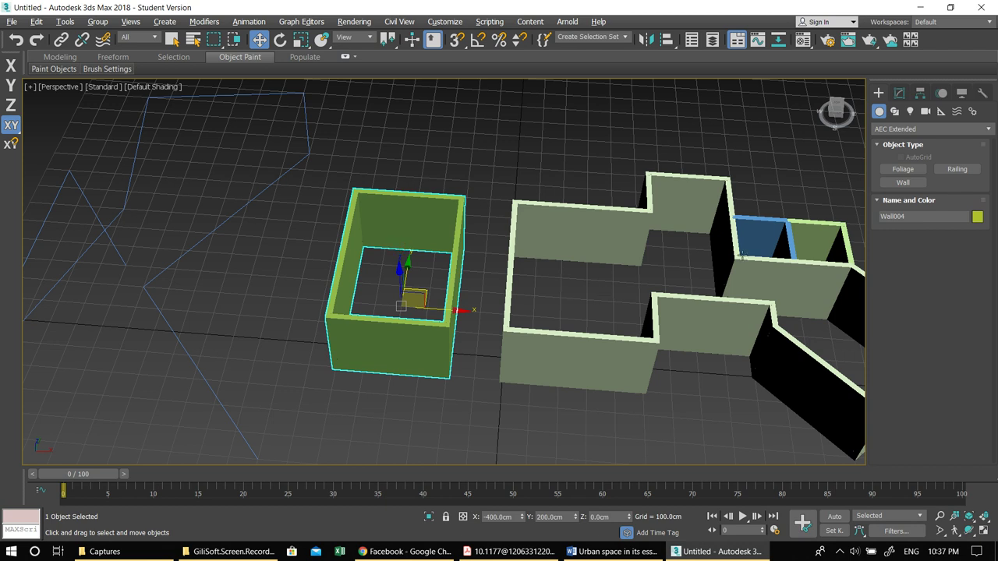
Step: Create a 20 cm wide, 300 cm high AEC wall from the irregular open spline using Pick Spline
middle_drag(386, 229, 489, 213)
click(890, 186)
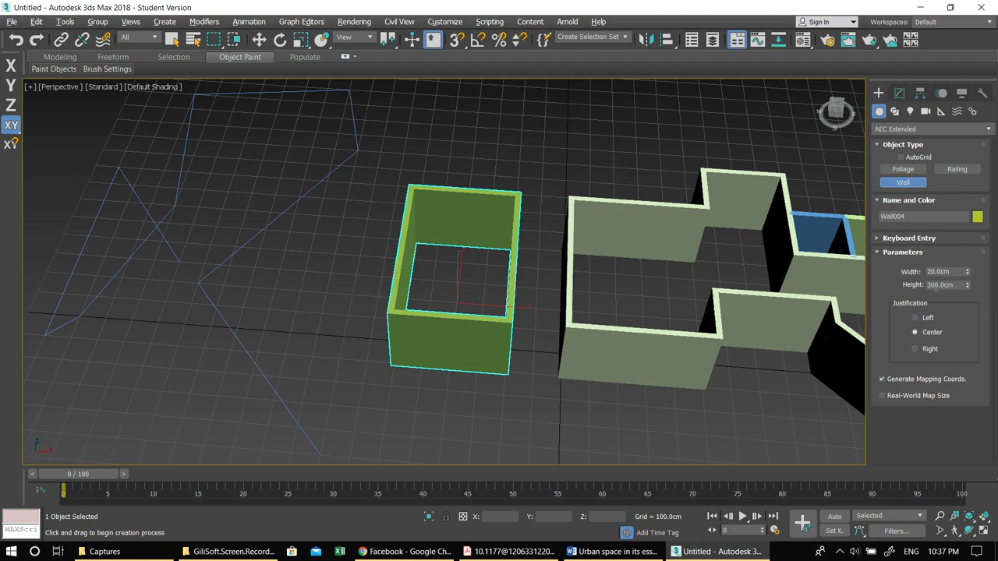
middle_drag(381, 239, 401, 239)
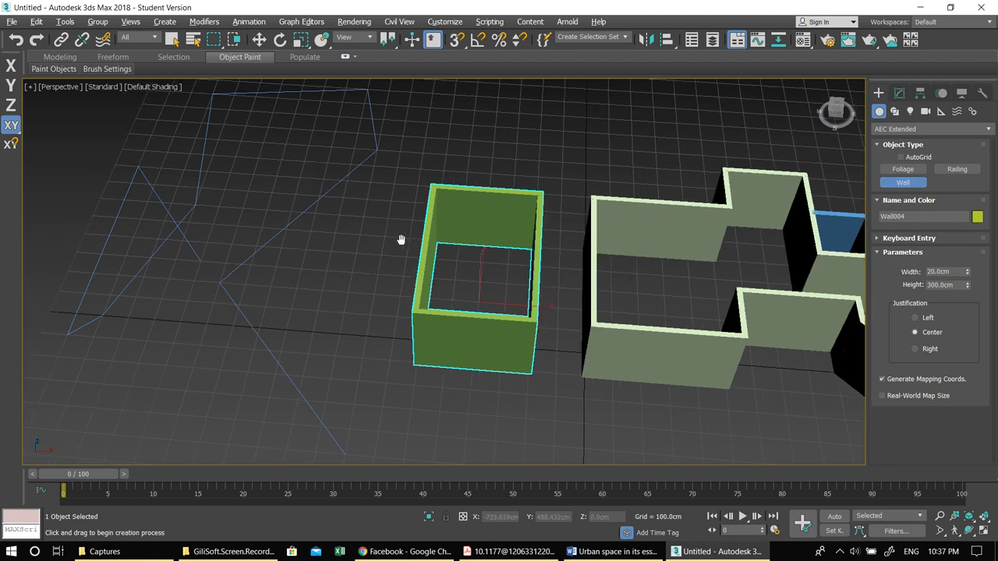
click(301, 214)
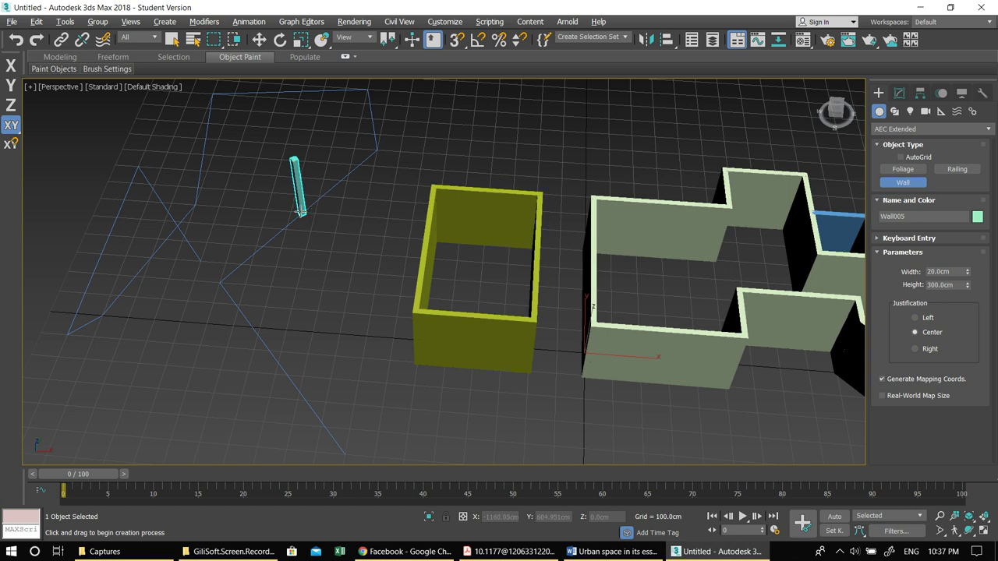
right_click(301, 212)
click(897, 239)
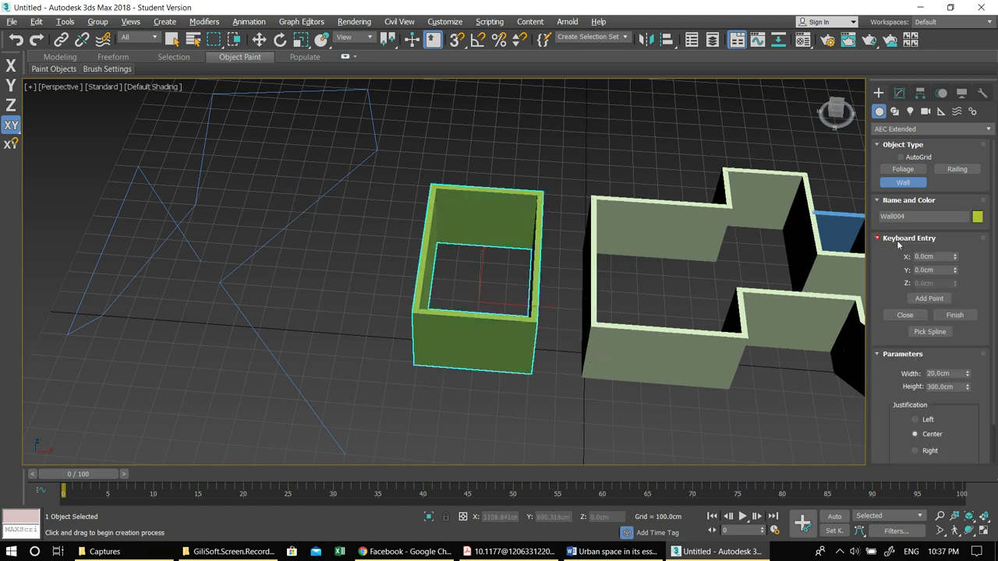
click(930, 332)
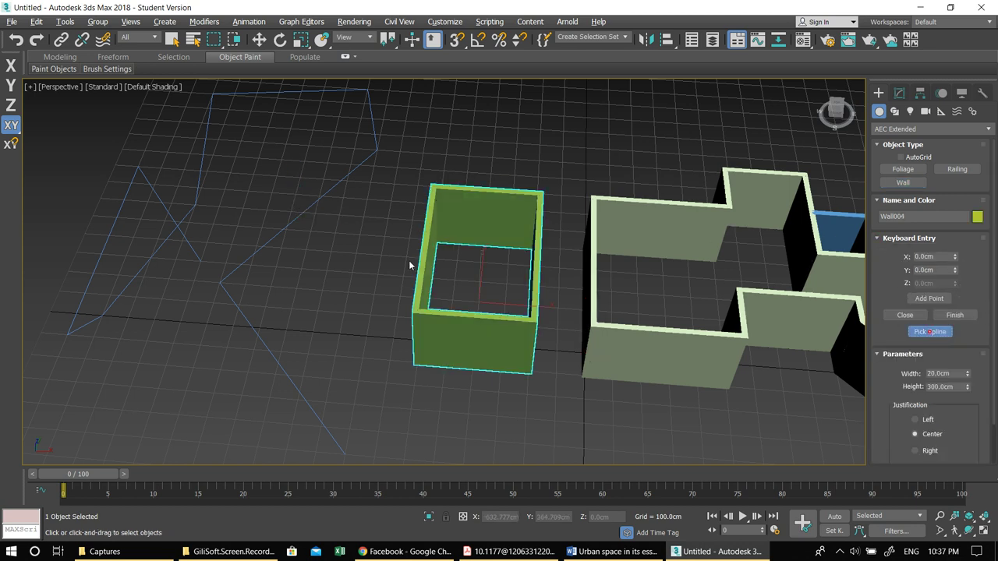
click(325, 193)
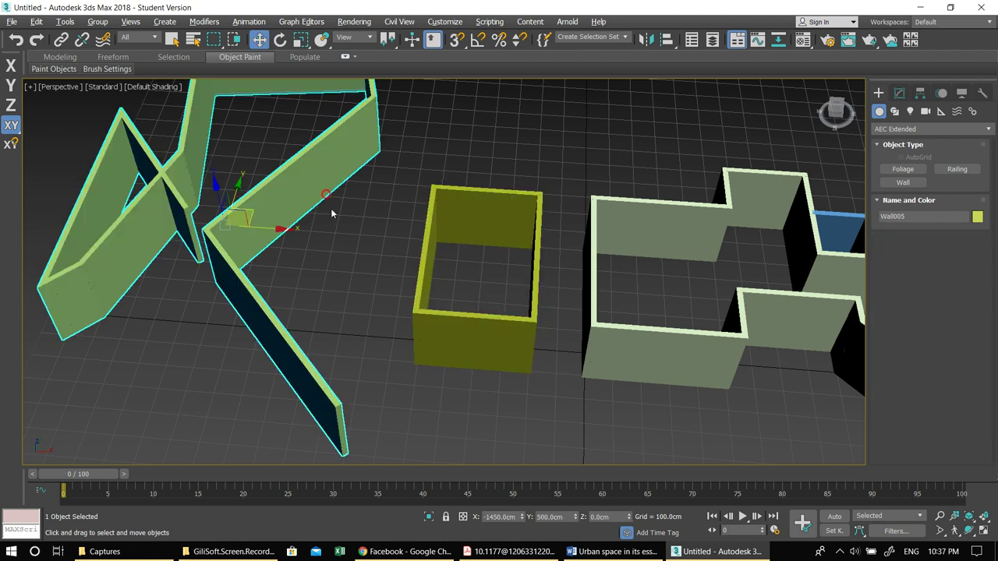
Step: Delete the irregular wall and the open spline it was built from
alt+middle_drag(343, 235, 363, 239)
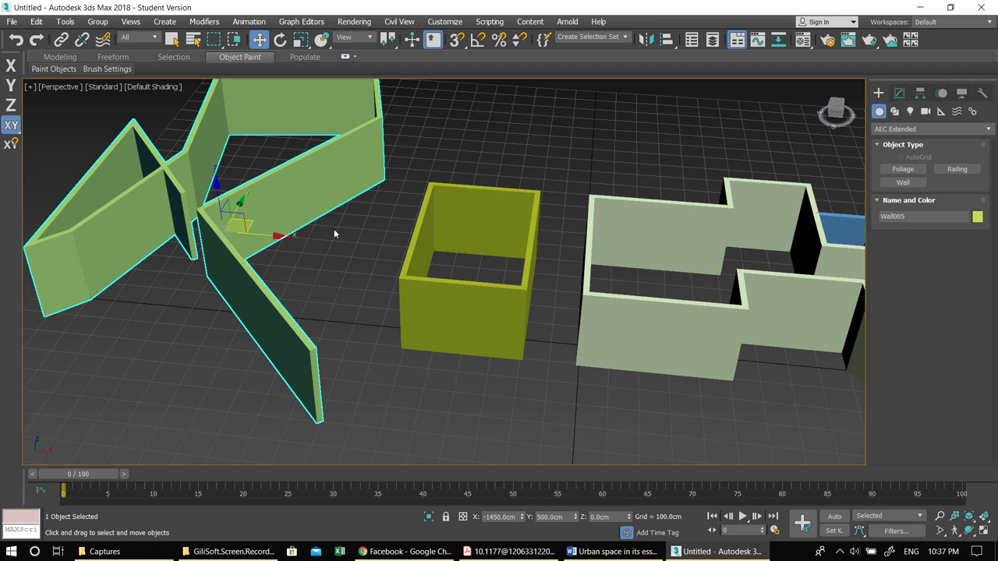
key(Delete)
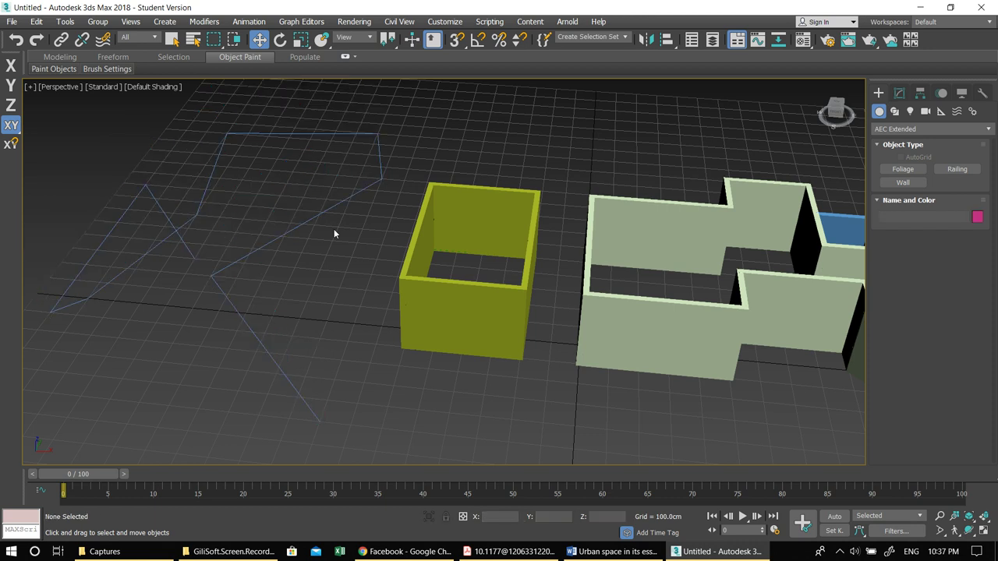
drag(334, 228, 263, 174)
key(Delete)
Step: Examine the floor plan walls and the separate rectangular room from several angles in the Perspective view
middle_drag(574, 287, 487, 307)
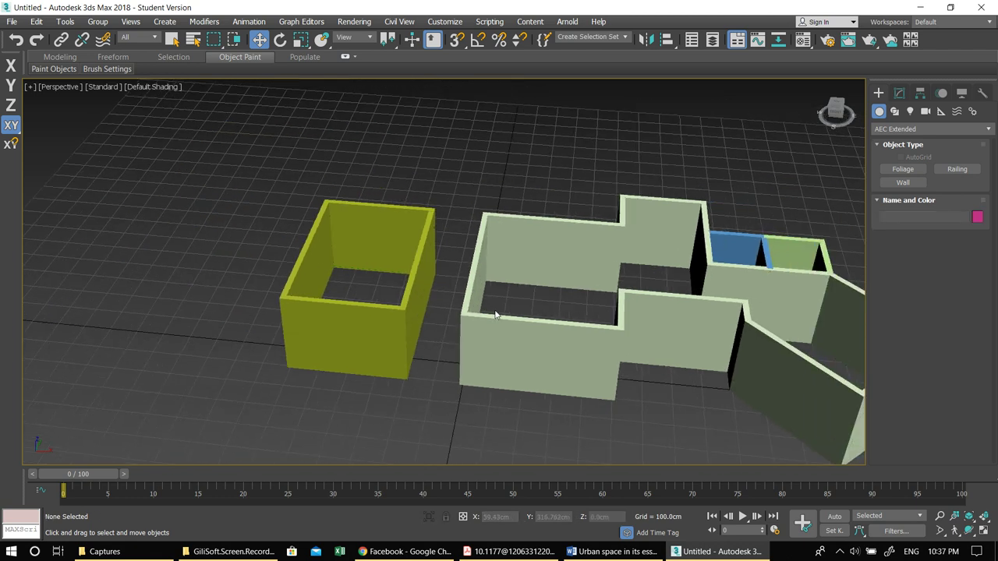
alt+middle_drag(490, 348, 510, 361)
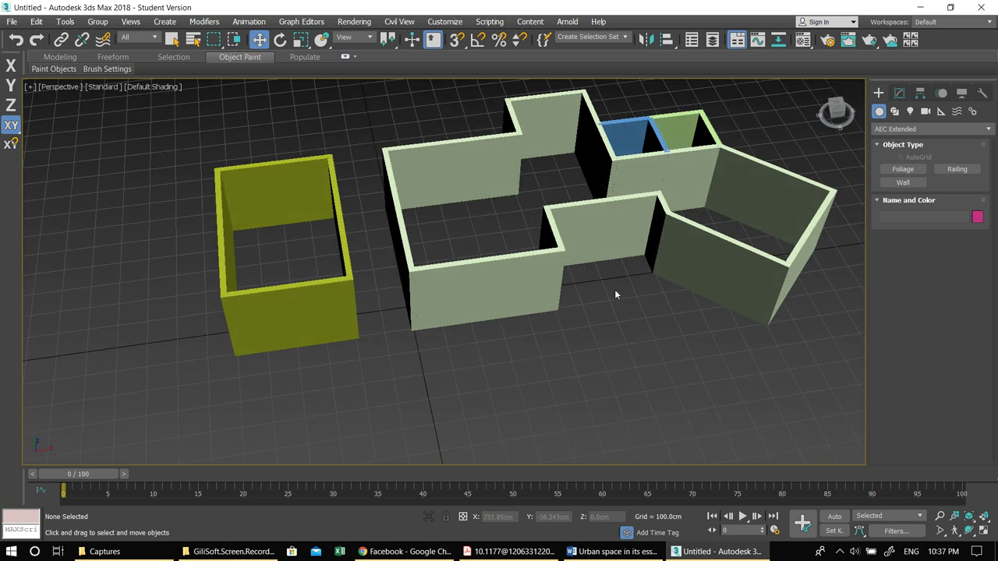
alt+middle_drag(597, 309, 479, 287)
alt+middle_drag(365, 337, 419, 347)
alt+middle_drag(550, 291, 437, 353)
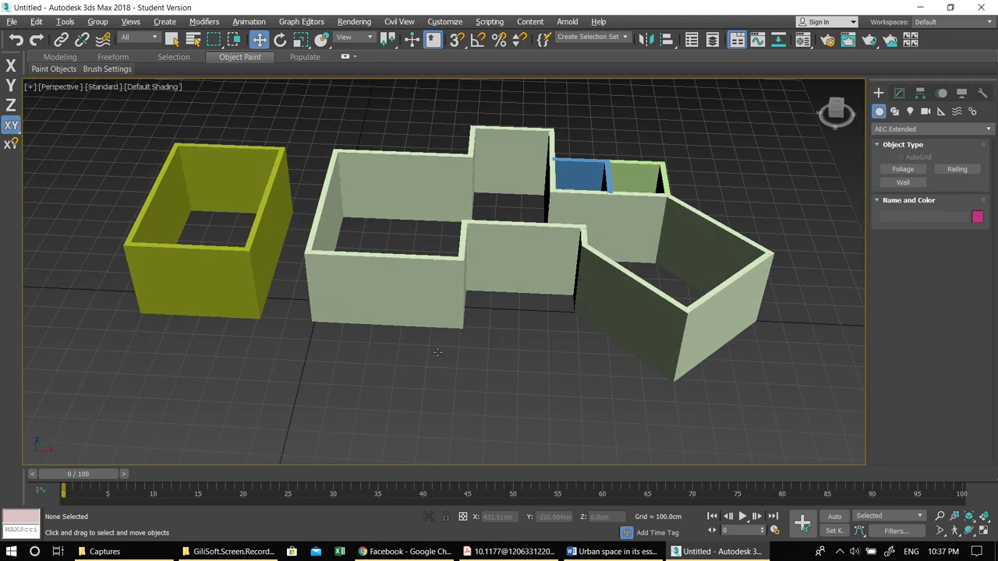
alt+middle_drag(579, 274, 398, 326)
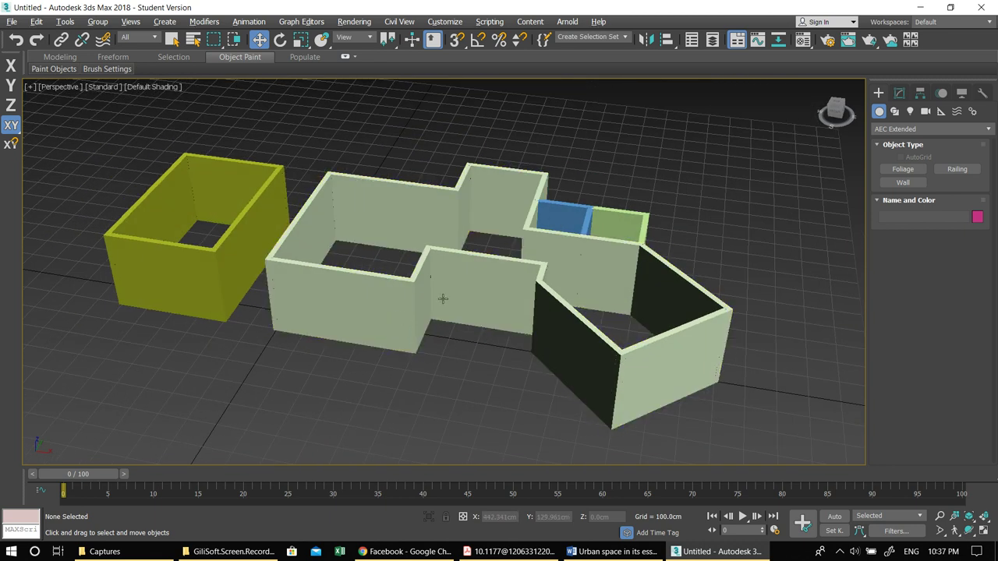
Step: Draw an unsnapped railing about 466 cm long and a grid-snapped railing 1000 cm long and 200 cm high in front of the rooms
click(957, 171)
middle_drag(309, 330, 471, 238)
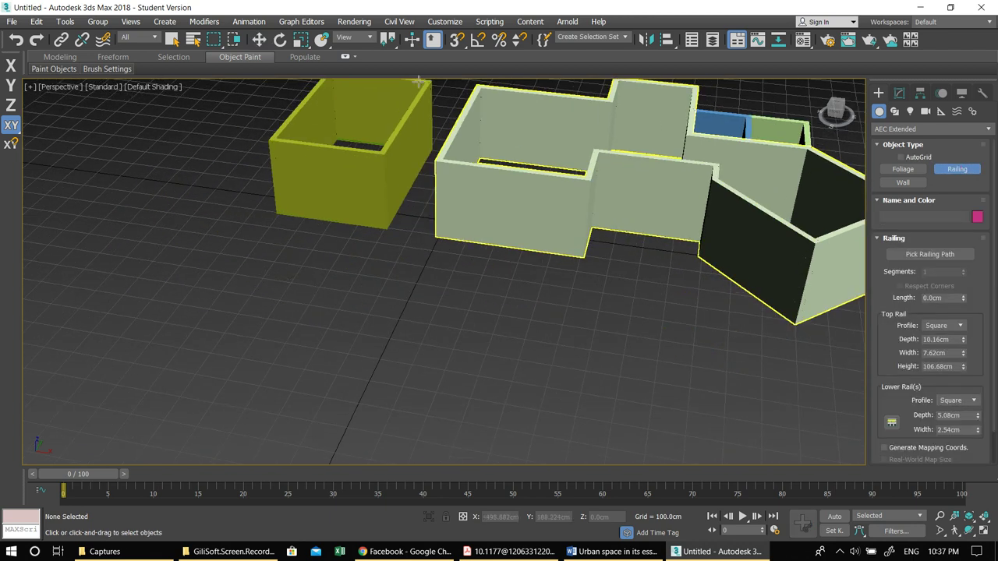
click(456, 42)
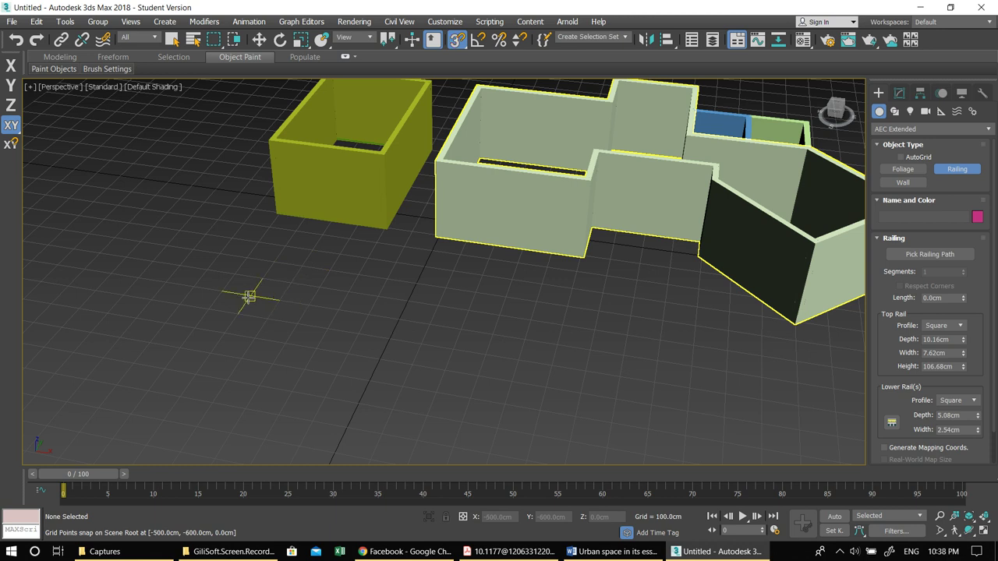
click(458, 42)
drag(90, 317, 238, 286)
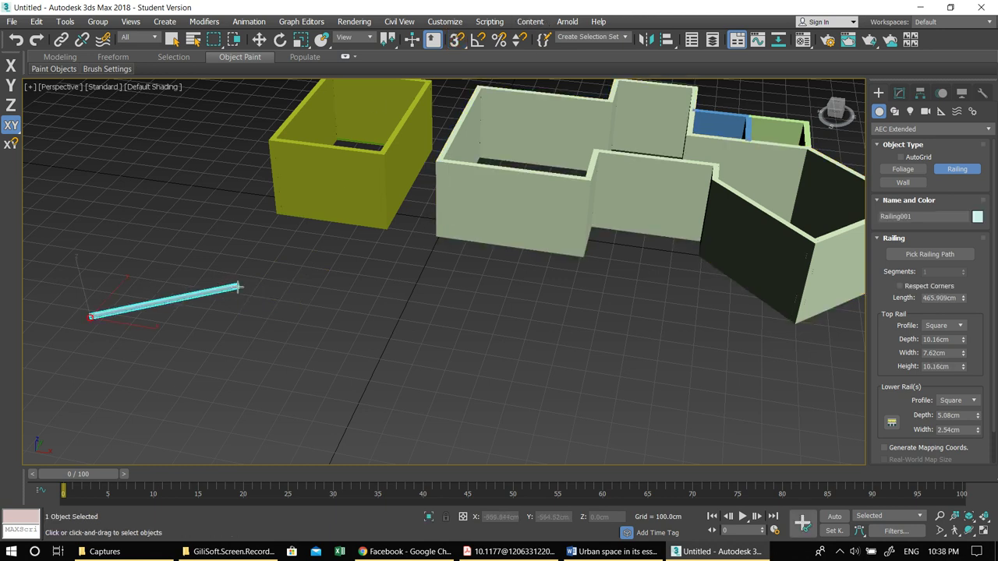
click(230, 241)
click(457, 40)
drag(249, 296, 553, 347)
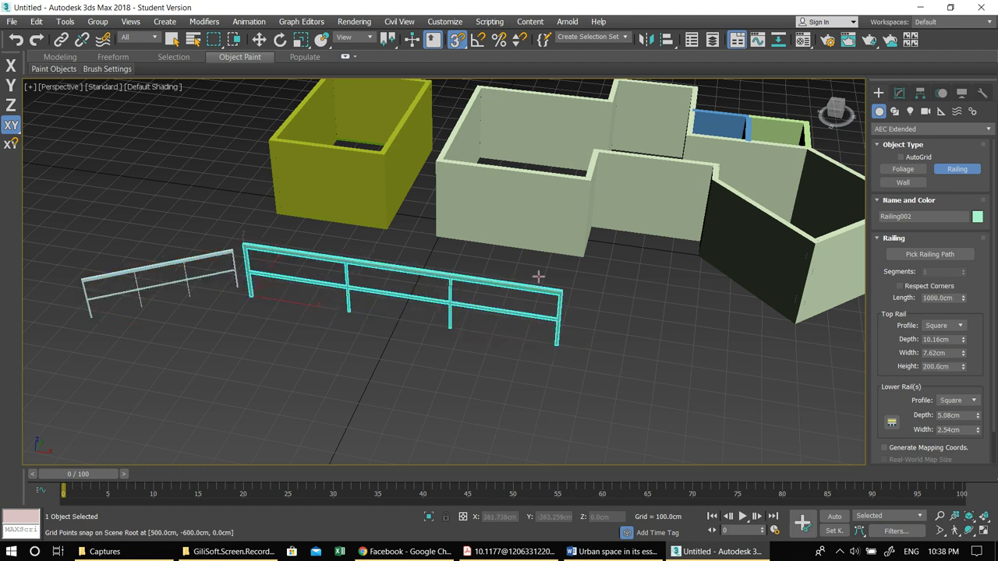
Step: Delete both free-standing railings in front of the rooms
key(w)
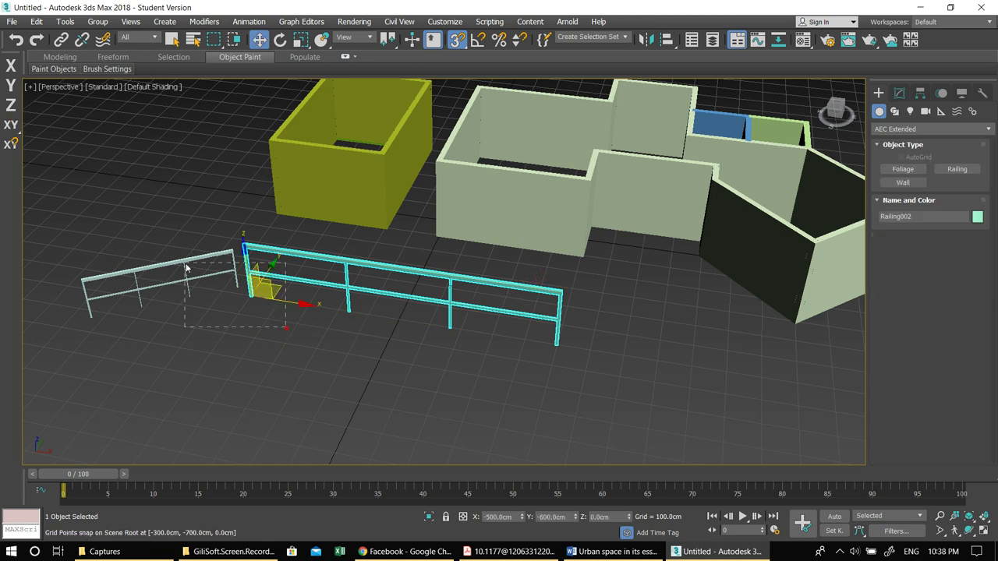
drag(185, 267, 186, 267)
key(Delete)
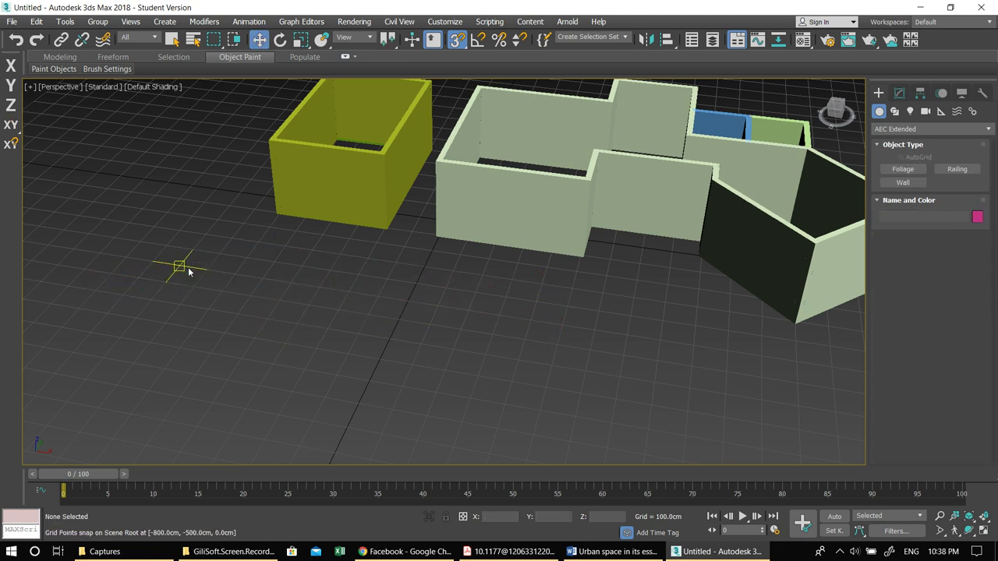
Step: Switch to the maximized Top view and try to start a spline with the Line tool to the east of the floor plan
key(alt+w)
click(369, 192)
key(alt+w)
middle_drag(407, 226, 372, 252)
scroll(372, 251, down, 2)
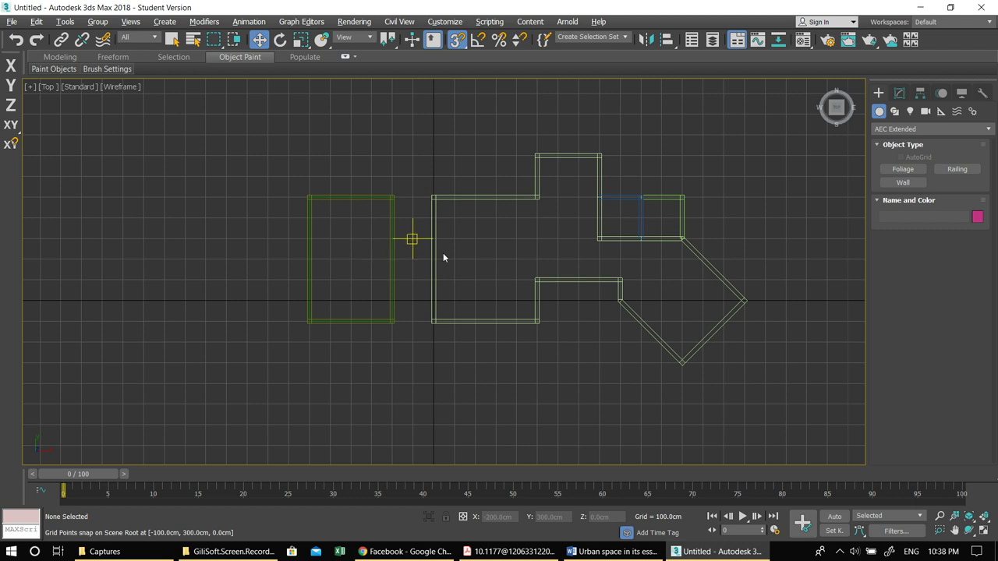
middle_drag(443, 257, 398, 253)
click(895, 112)
click(902, 180)
middle_drag(639, 199, 606, 198)
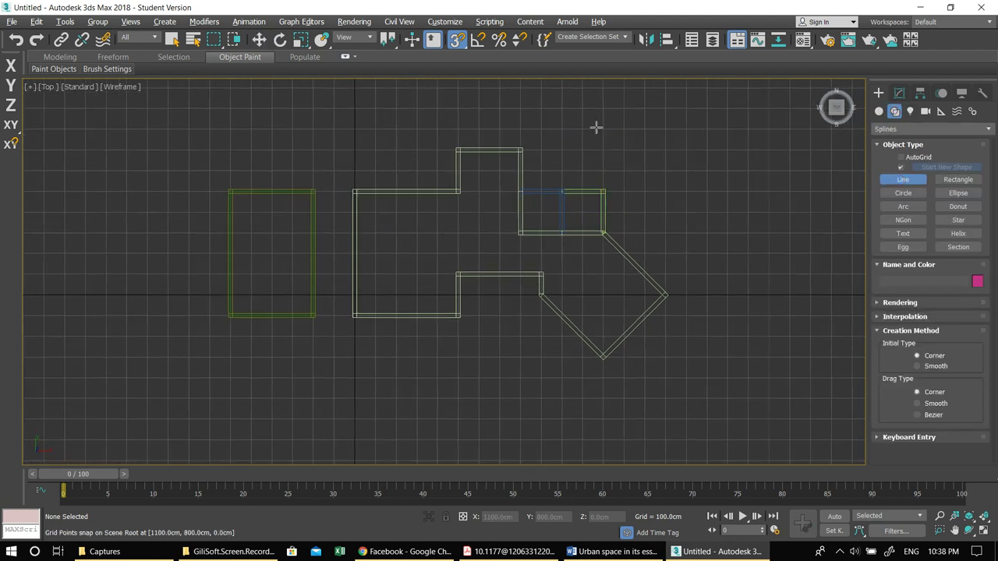
click(707, 109)
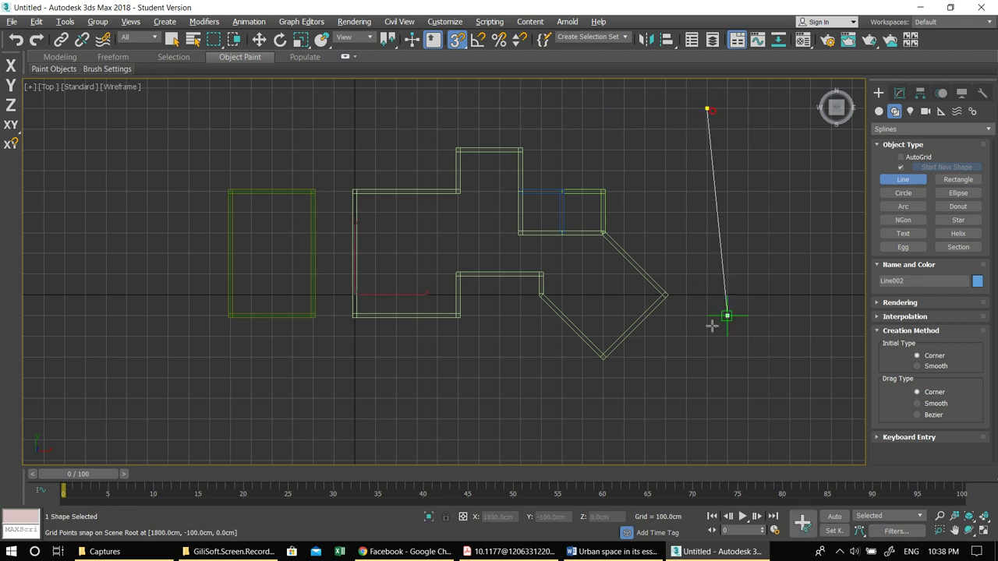
right_click(707, 378)
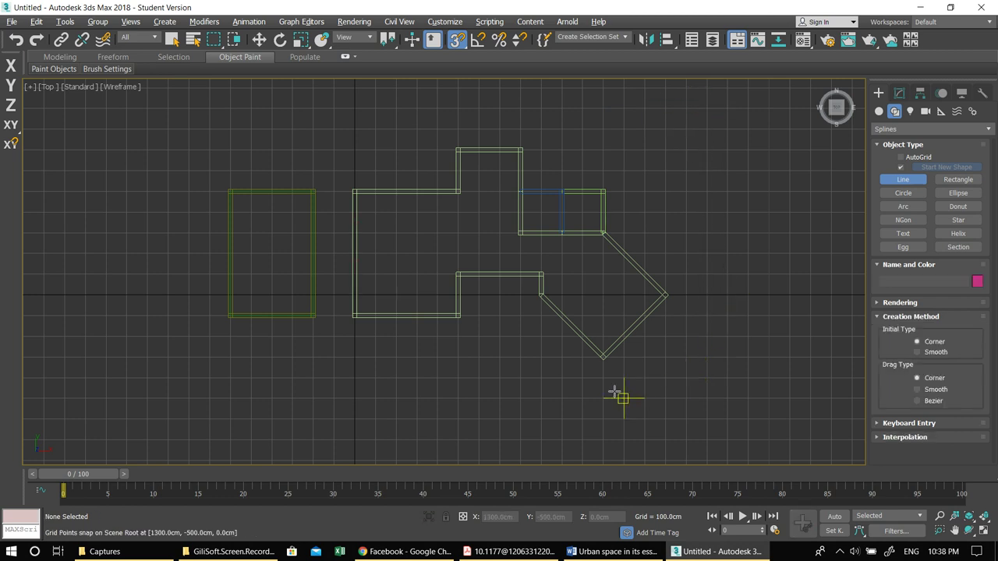
Step: Draw an open spline around the building with corners at (1600, -600), (1600, 900) and (-600, 900) cm, ending at the separate room's upper-left corner
middle_drag(597, 379, 555, 336)
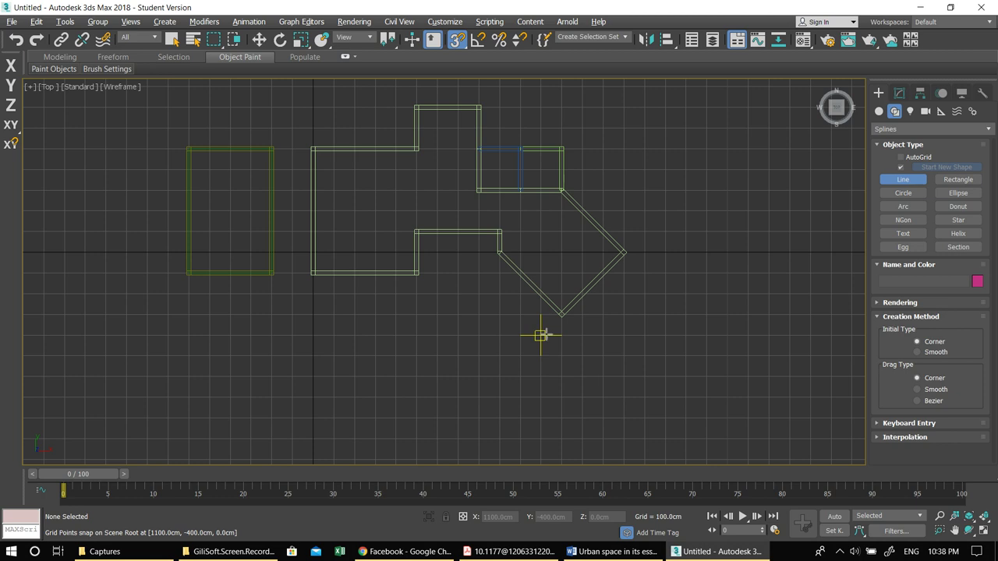
click(499, 378)
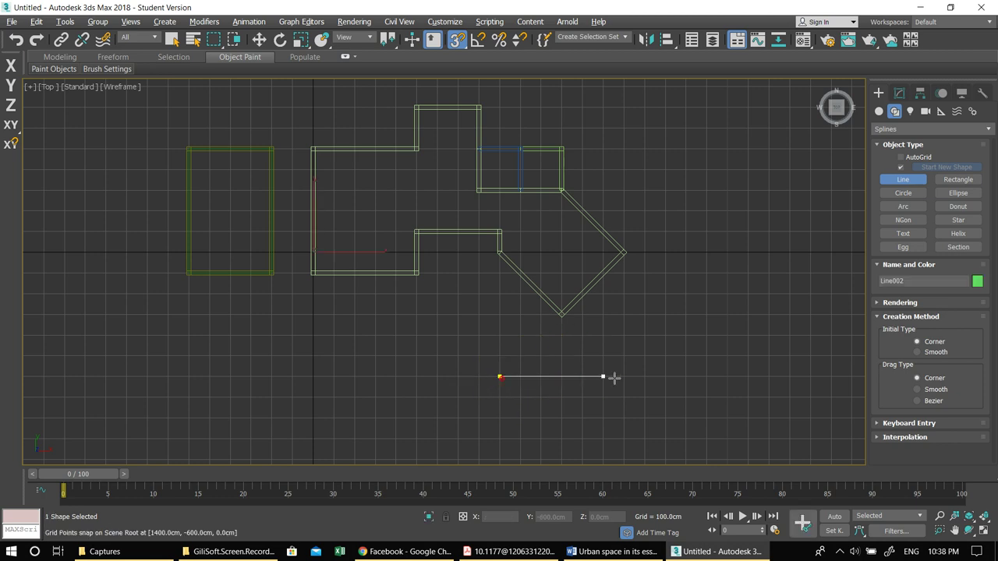
click(644, 376)
right_click(644, 377)
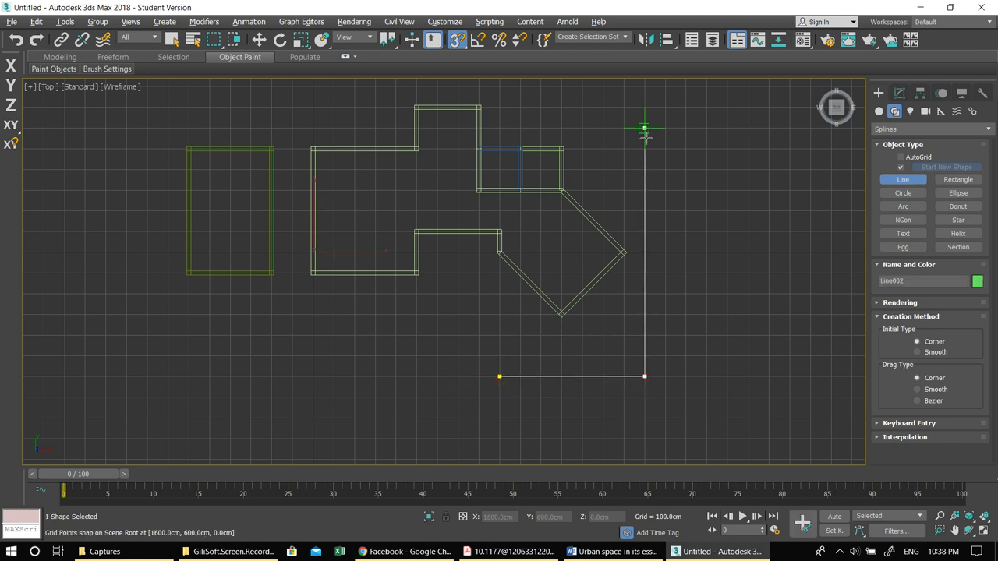
middle_drag(645, 127, 659, 191)
click(657, 130)
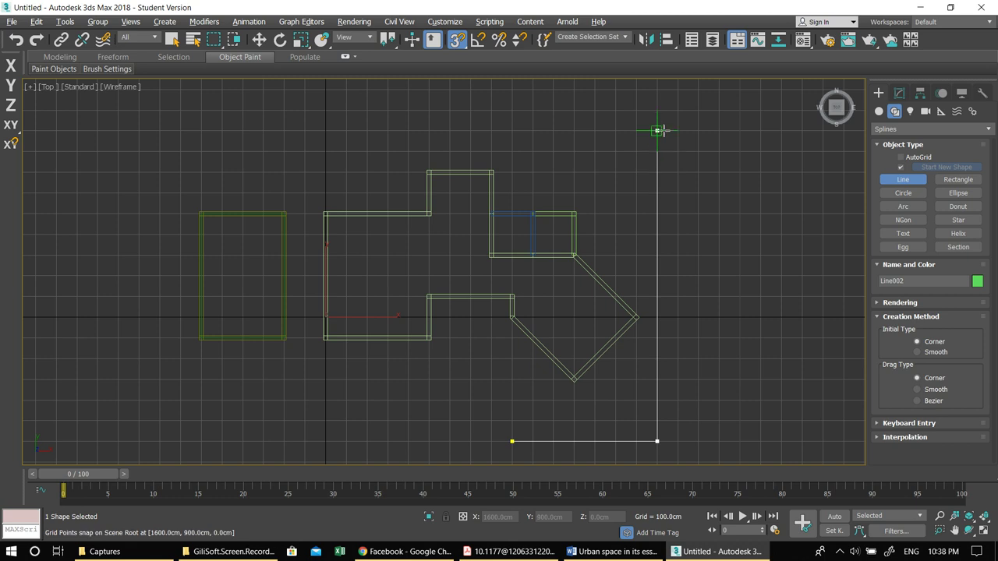
click(201, 130)
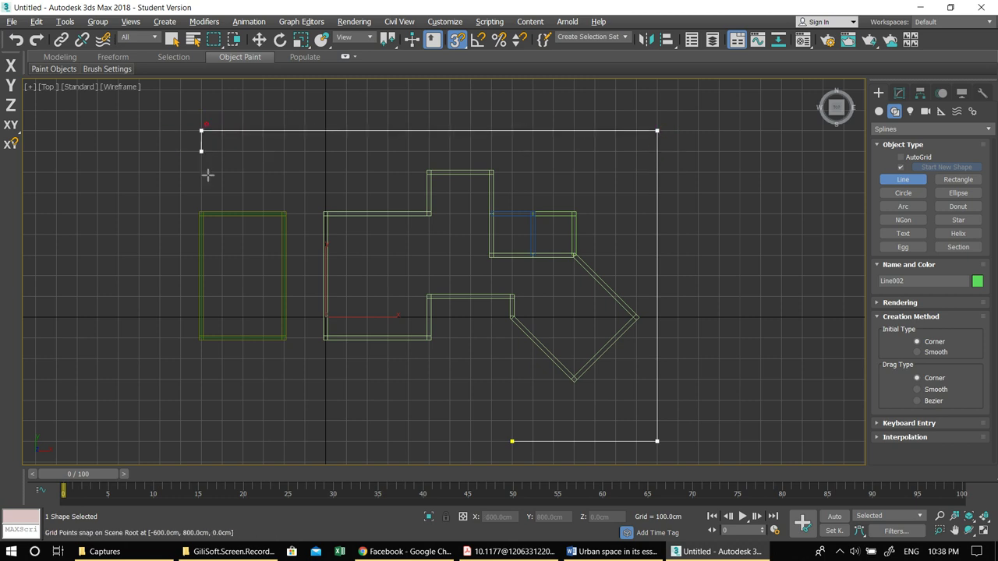
click(203, 209)
right_click(203, 210)
Step: Draw a straight vertical spline from the separate room's lower-left corner to (-600, -600) cm
middle_drag(319, 239, 346, 177)
click(227, 275)
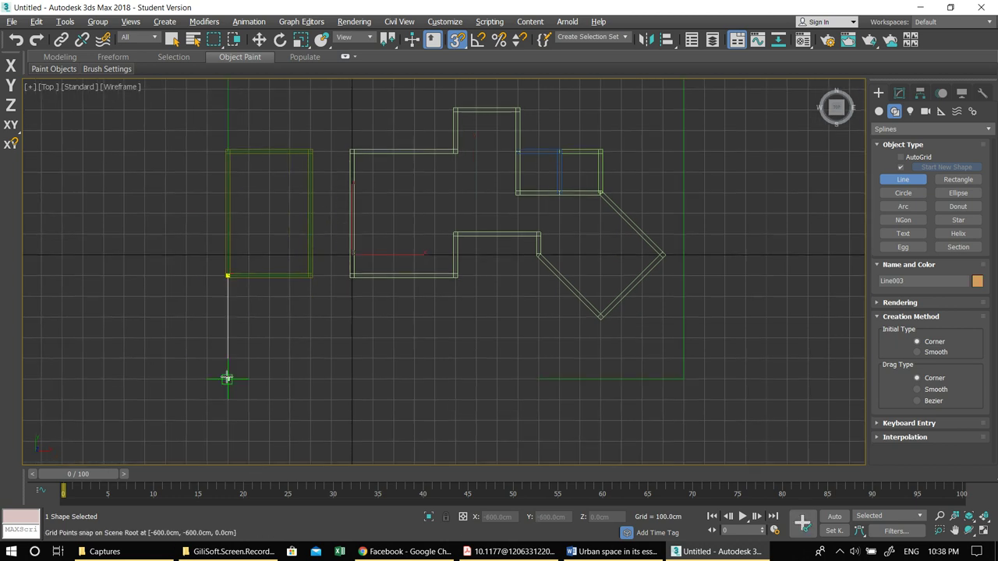
click(227, 378)
middle_drag(312, 308, 357, 297)
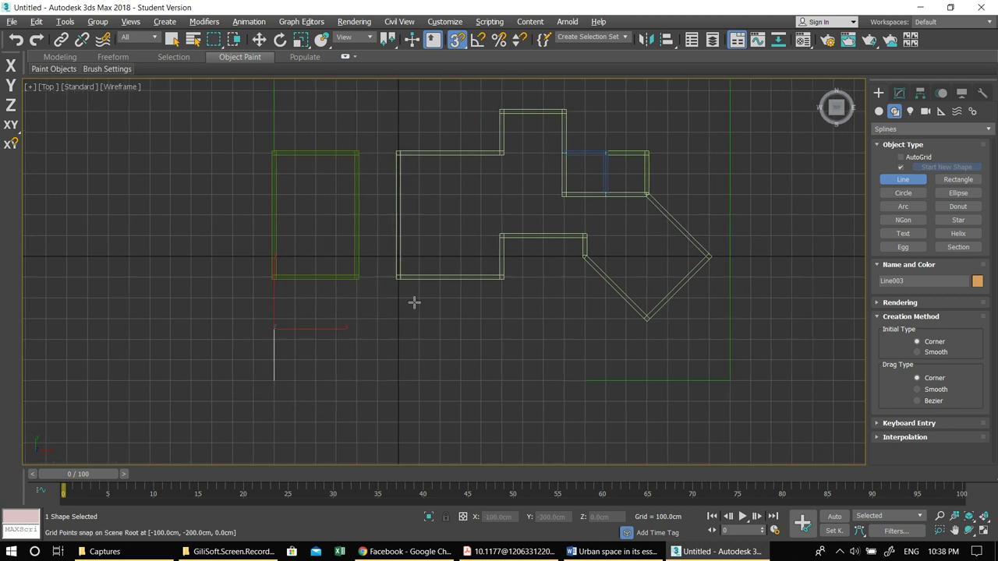
Step: In the maximized Perspective view, create a 200 cm high AEC railing using the open spline around the building as its path
key(alt+w)
middle_click(665, 318)
key(alt+w)
middle_drag(664, 321, 498, 308)
scroll(568, 332, down, 2)
right_click(619, 327)
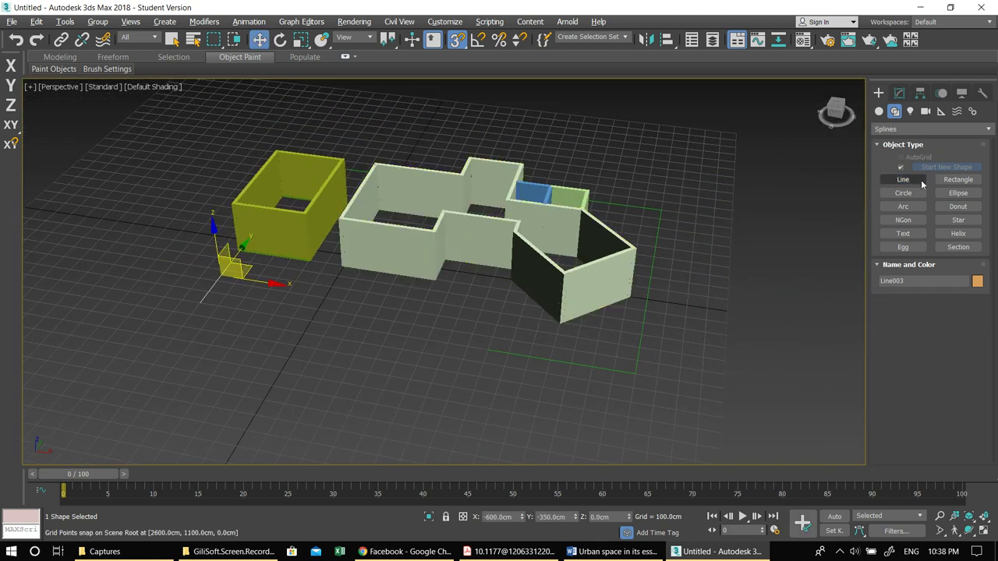
click(880, 112)
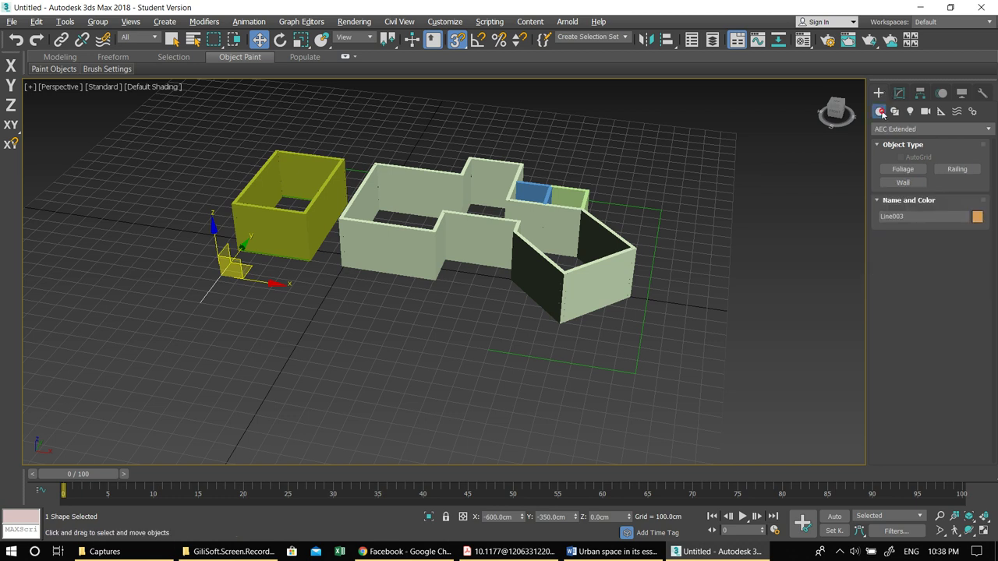
click(956, 169)
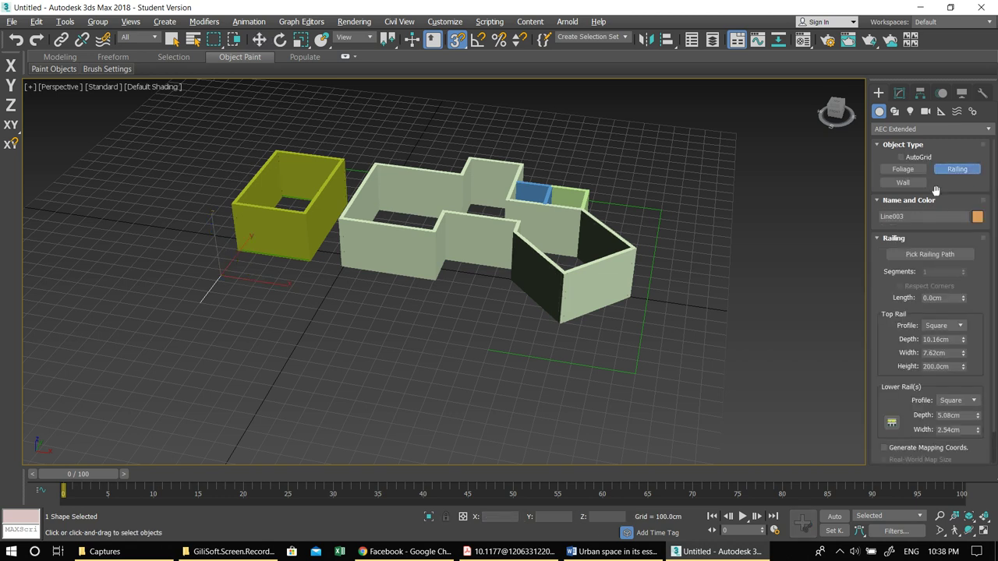
click(917, 257)
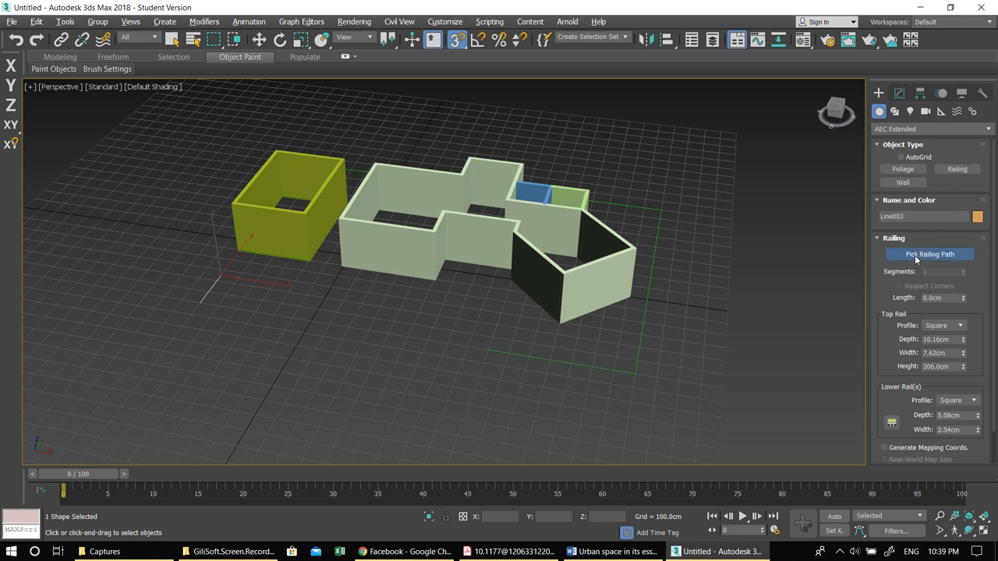
click(643, 330)
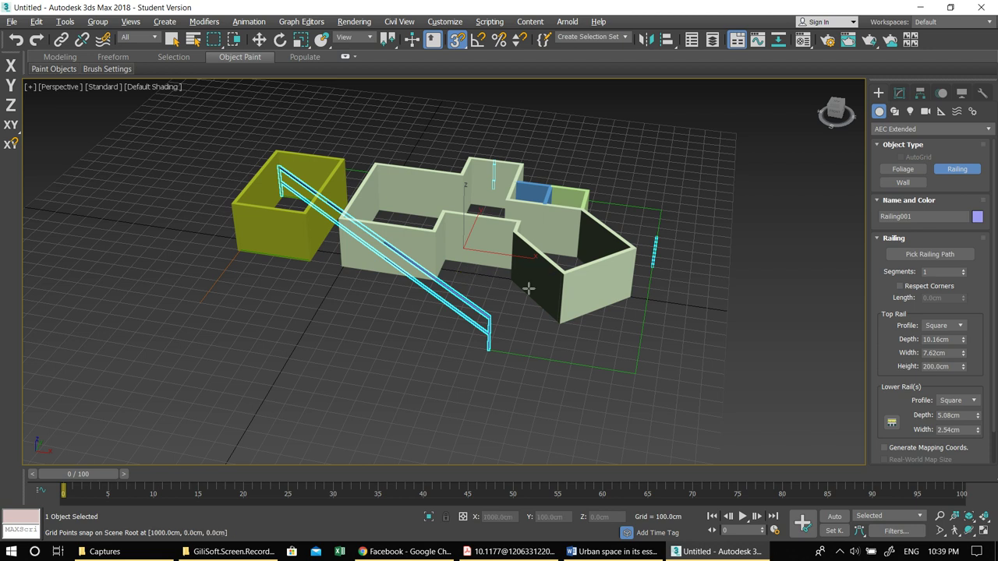
Step: Raise the railing's segments to 213 so that it follows the spline path, and check its corners up close
middle_drag(528, 286, 462, 287)
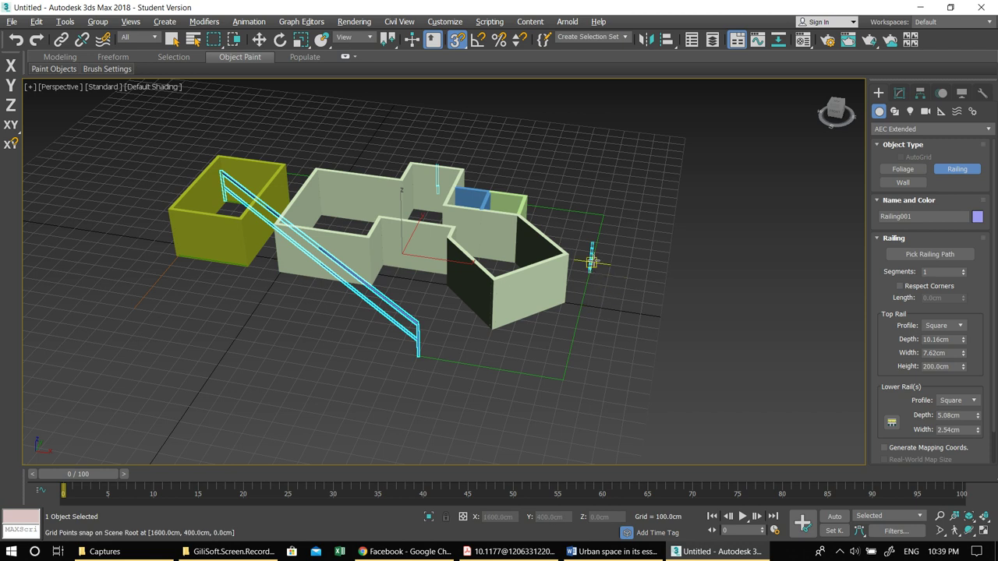
scroll(556, 285, up, 3)
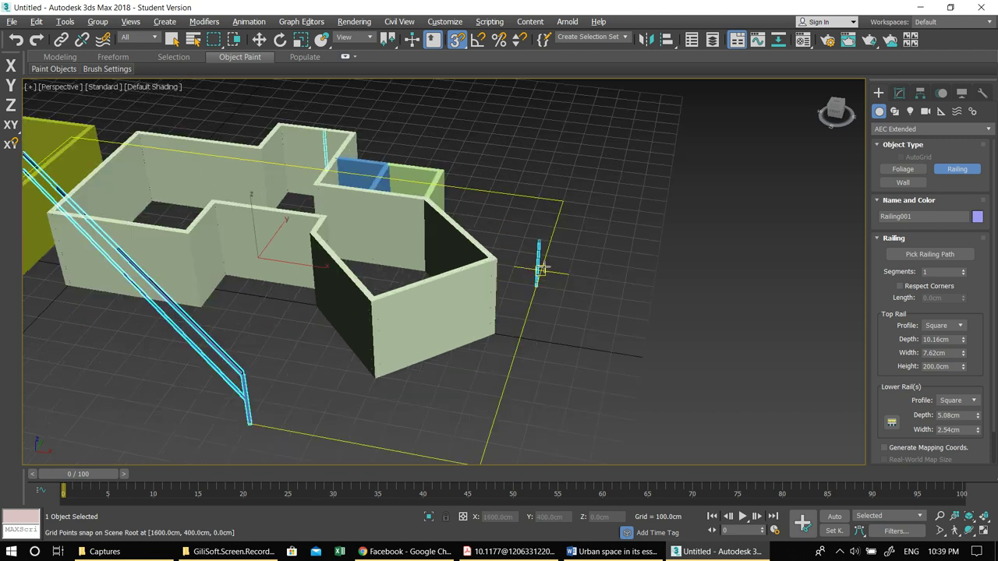
scroll(502, 262, down, 1)
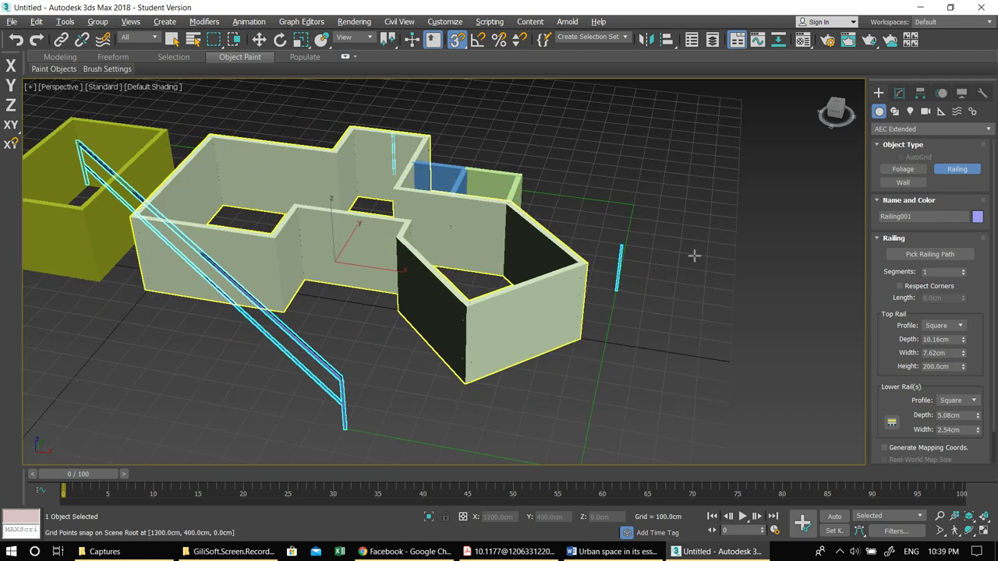
drag(962, 276, 964, 267)
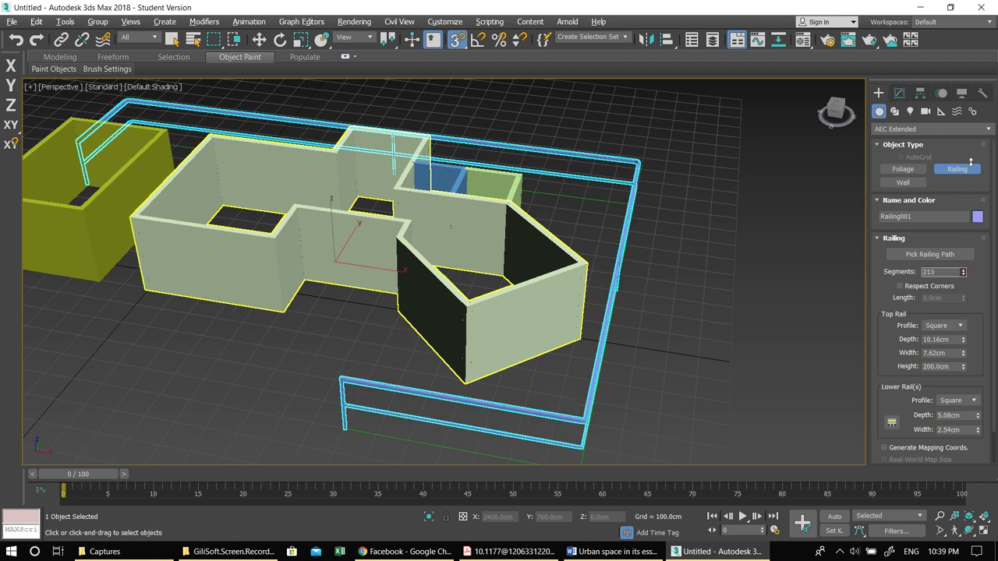
middle_drag(597, 291, 633, 300)
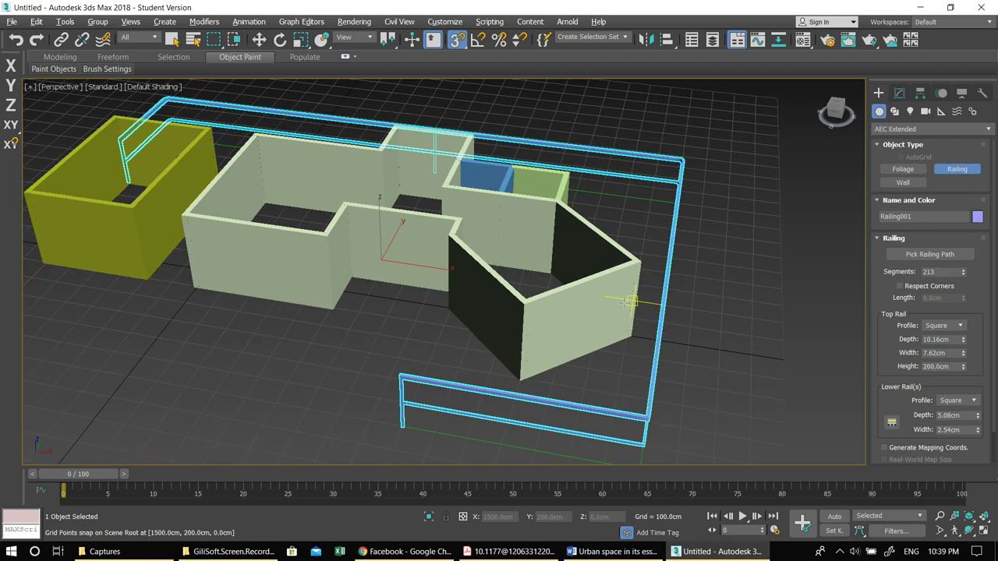
alt+middle_drag(575, 361, 488, 348)
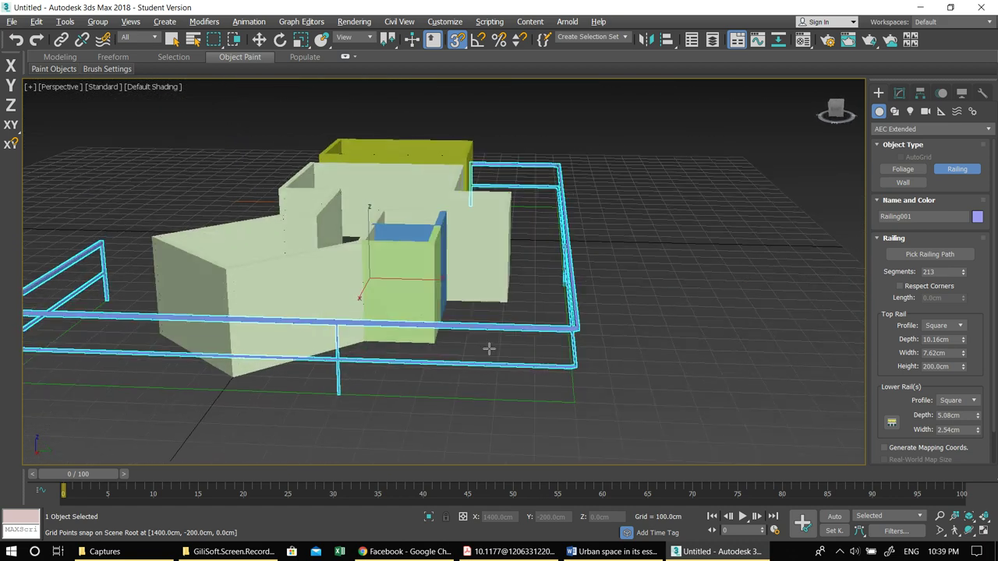
scroll(459, 291, up, 5)
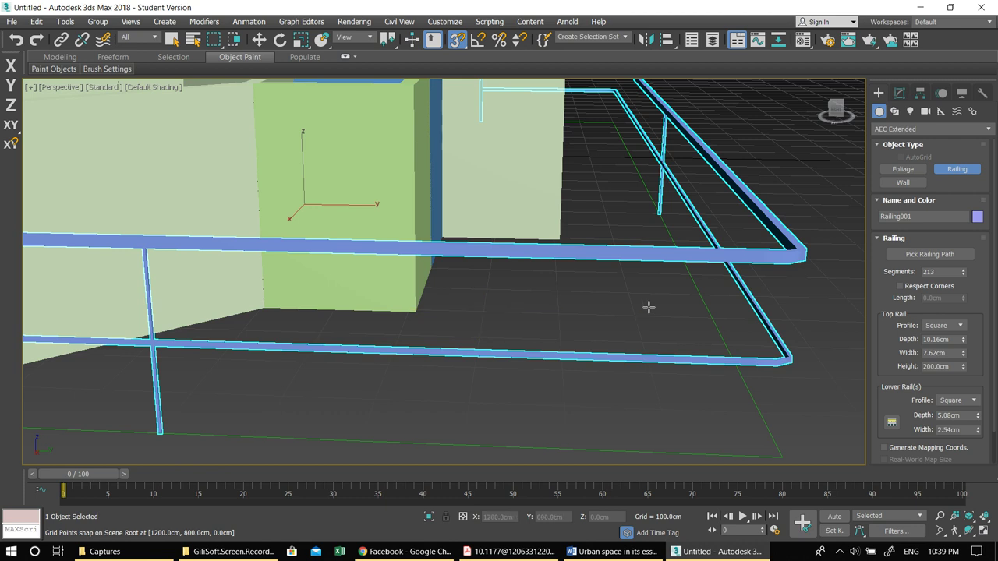
scroll(649, 307, down, 5)
scroll(661, 341, up, 5)
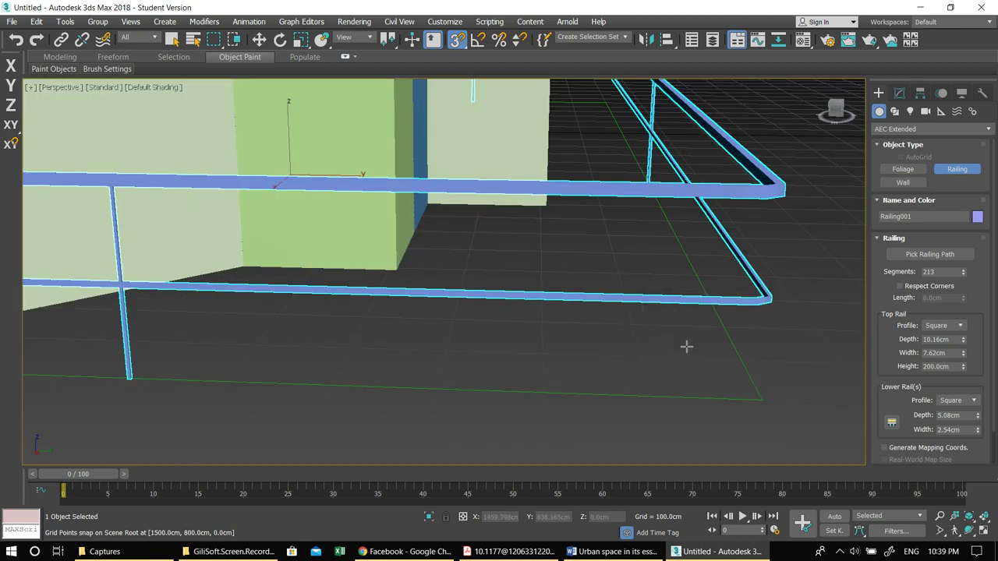
Step: Try a top rail height of 100 cm on the railing and set it to 120 cm
click(933, 368)
text(100)
key(Return)
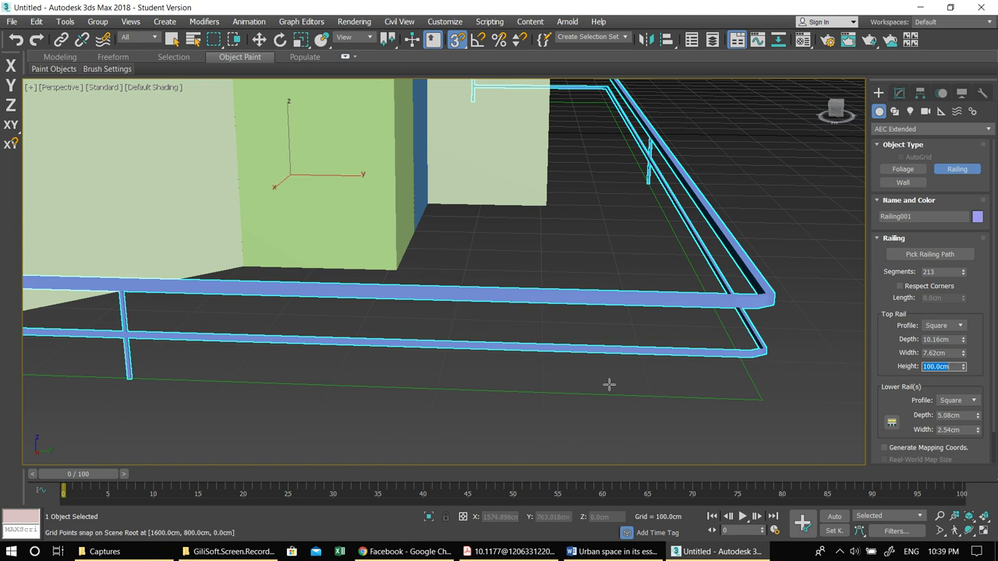
middle_drag(609, 384, 728, 376)
click(936, 366)
text(120)
key(Return)
Step: Try top rail depths of 28.753 cm and 14.089 cm on the railing
middle_drag(656, 333, 562, 306)
middle_drag(739, 295, 679, 310)
alt+middle_drag(559, 332, 554, 339)
middle_drag(816, 271, 686, 370)
scroll(757, 224, up, 2)
scroll(751, 232, down, 2)
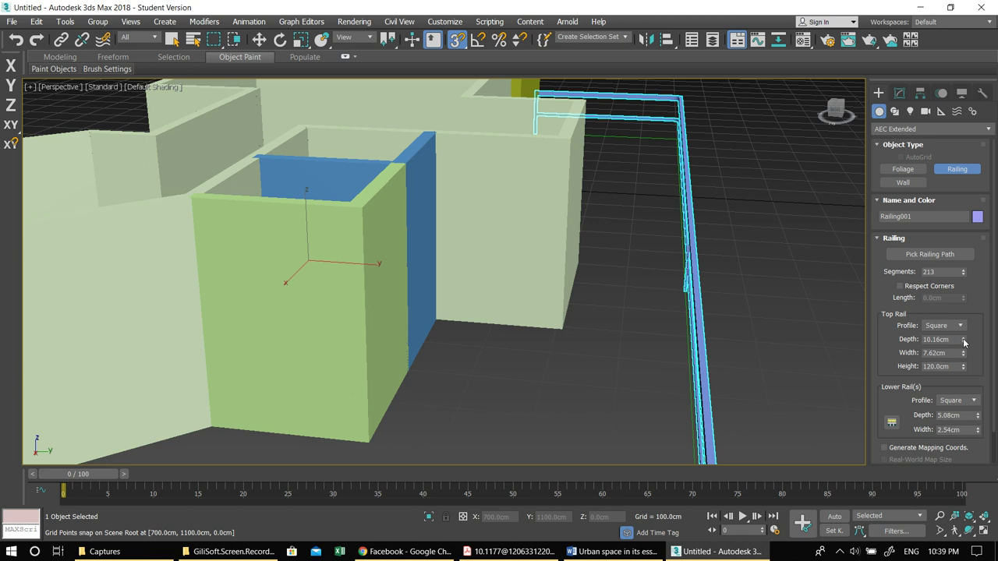
drag(963, 343, 940, 262)
alt+middle_drag(682, 316, 631, 297)
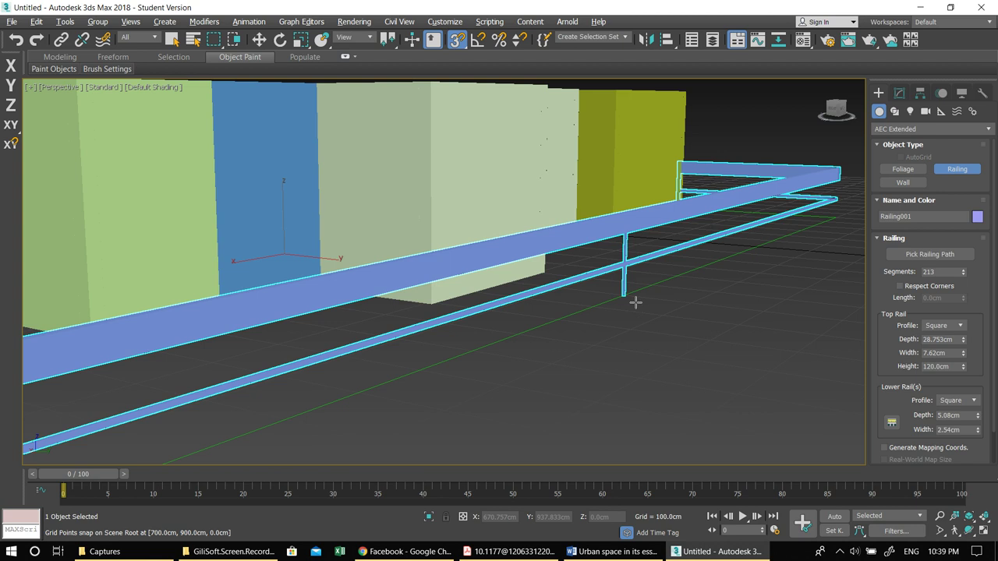
drag(967, 343, 960, 368)
Step: Set the railing's top rail width to 5 cm and its depth to 15 cm
double_click(941, 353)
text(5)
key(Return)
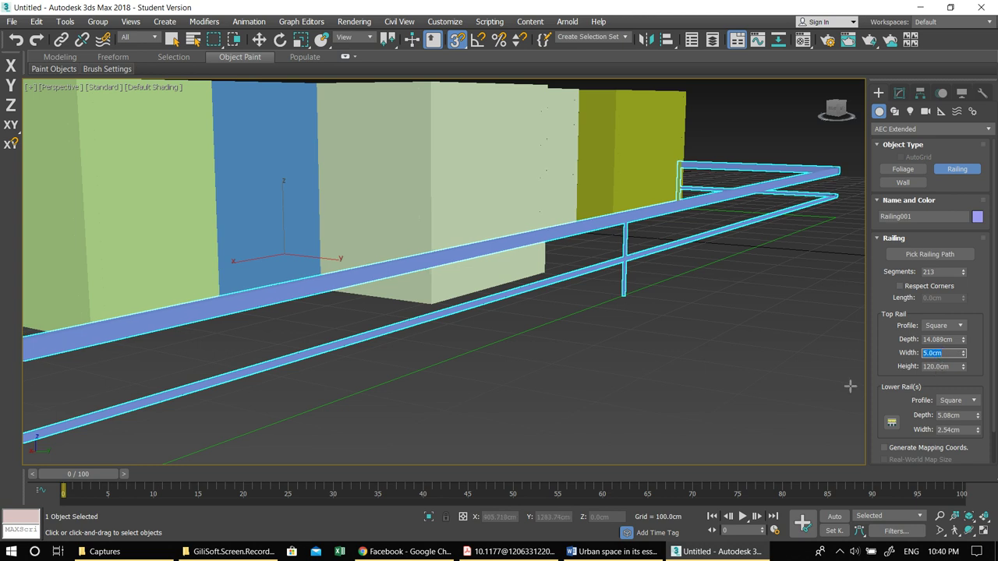
alt+middle_drag(646, 307, 584, 279)
double_click(941, 339)
text(15)
key(Return)
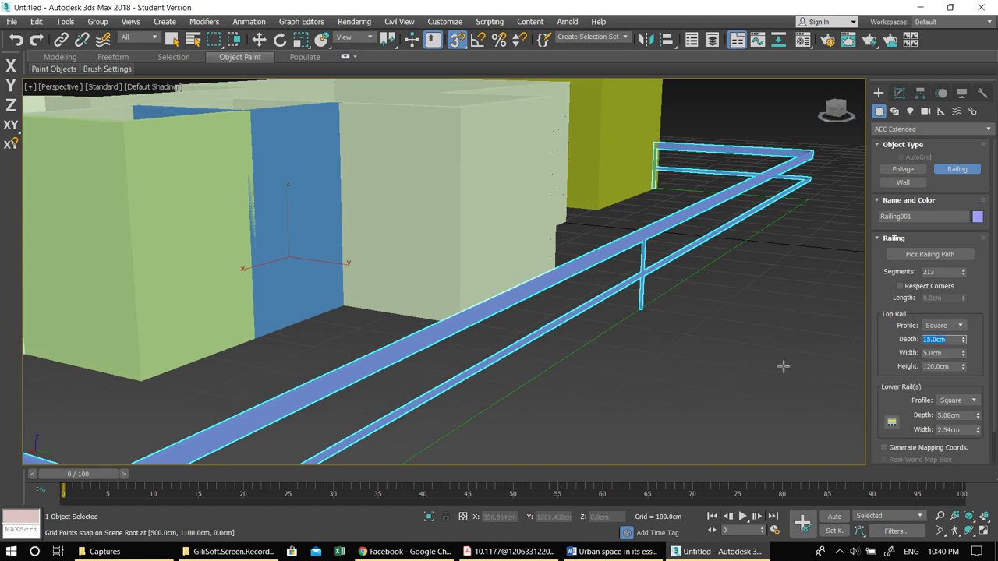
Step: Turn off 3D snapping and bring the railing's long side and its middle post into close view
mouse_move(629, 351)
alt+middle_down()
mouse_move(652, 350)
mouse_move(626, 357)
alt+middle_up()
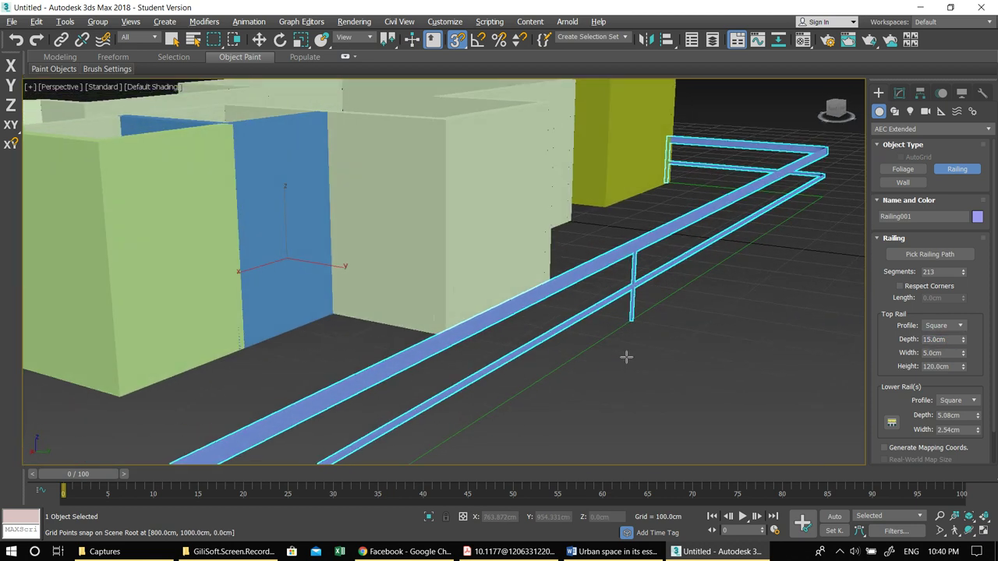
key(z)
scroll(682, 390, down, 1)
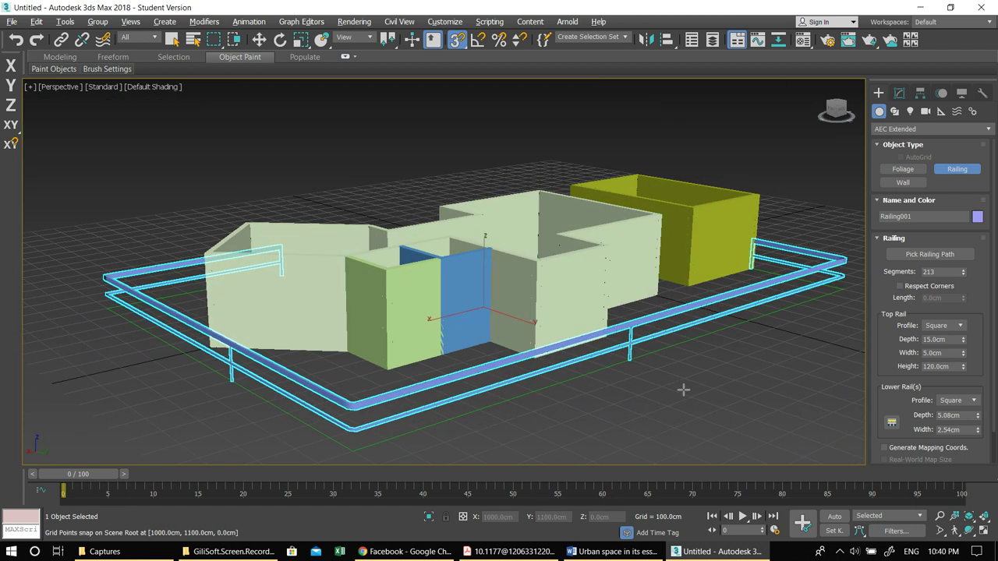
scroll(630, 365, up, 5)
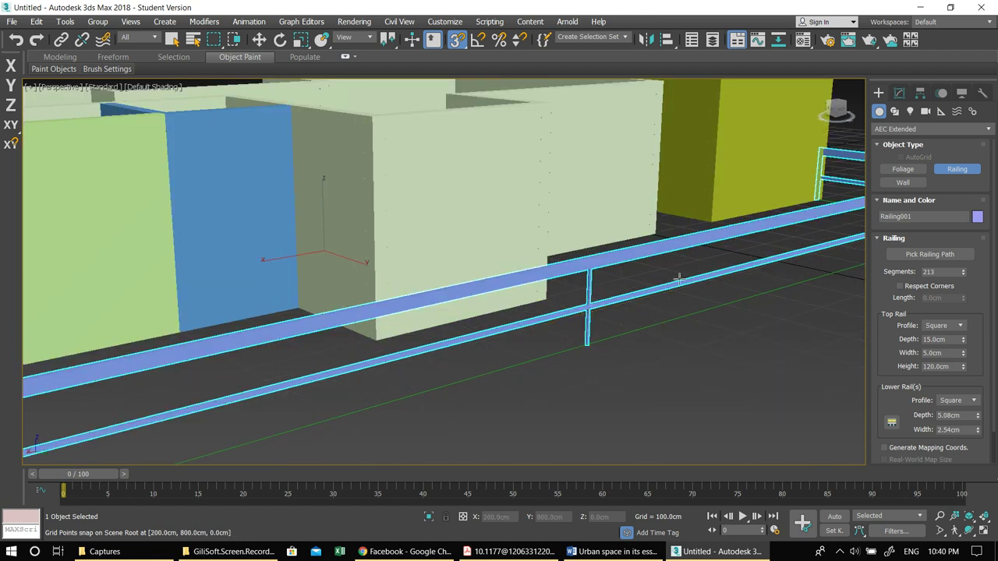
key(s)
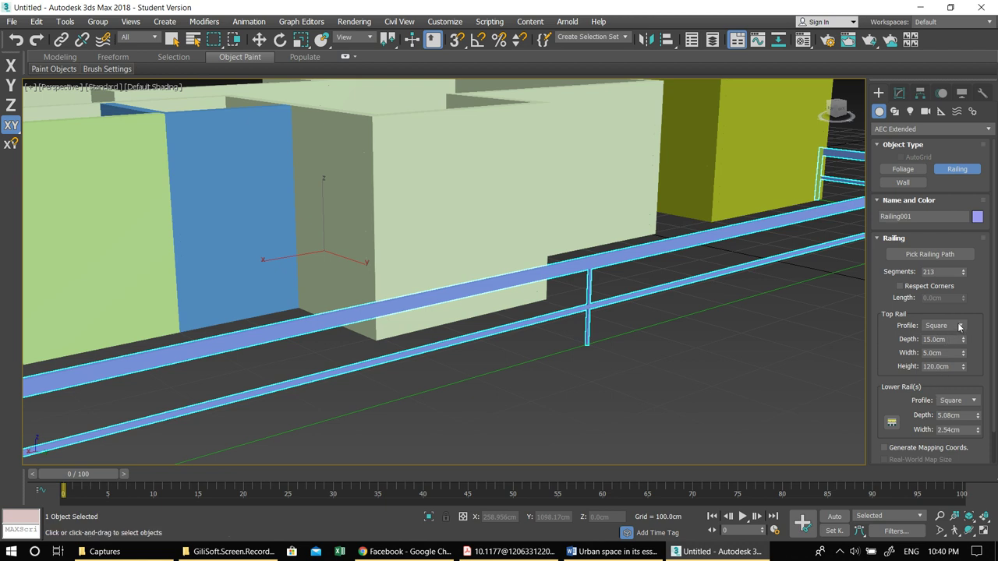
Step: Try a Round profile on the railing's top rail and return it to Square
drag(982, 350, 981, 289)
click(951, 293)
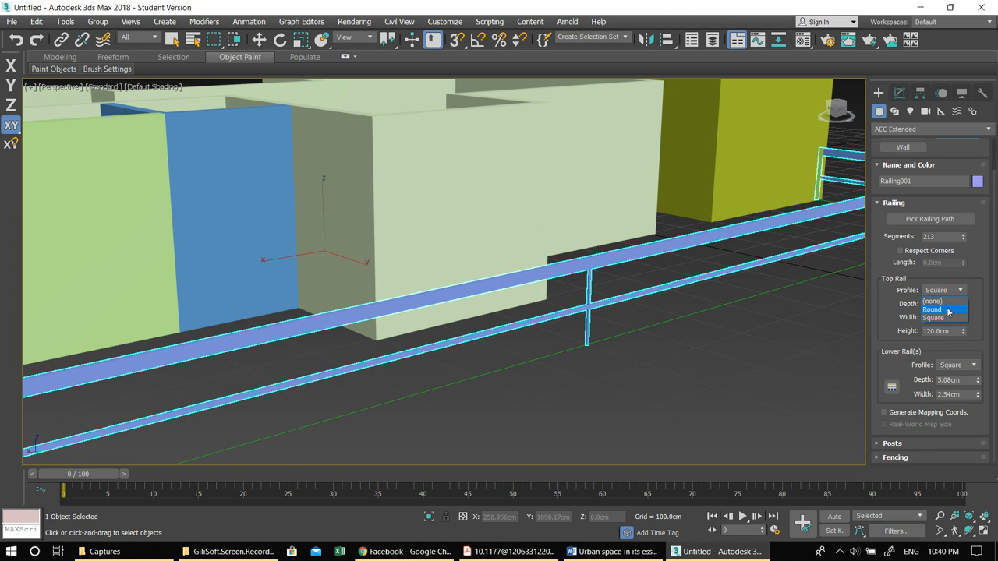
click(947, 316)
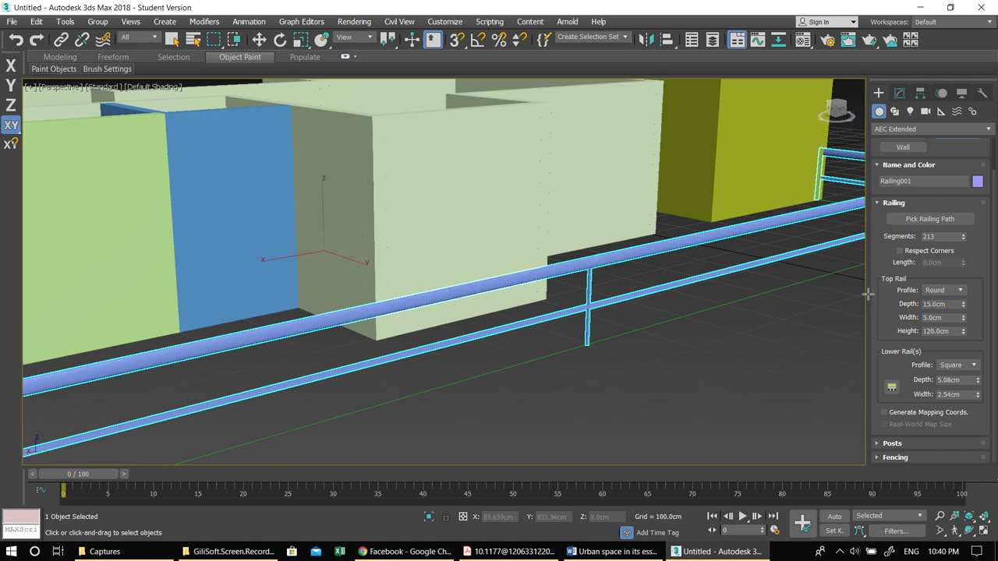
click(938, 293)
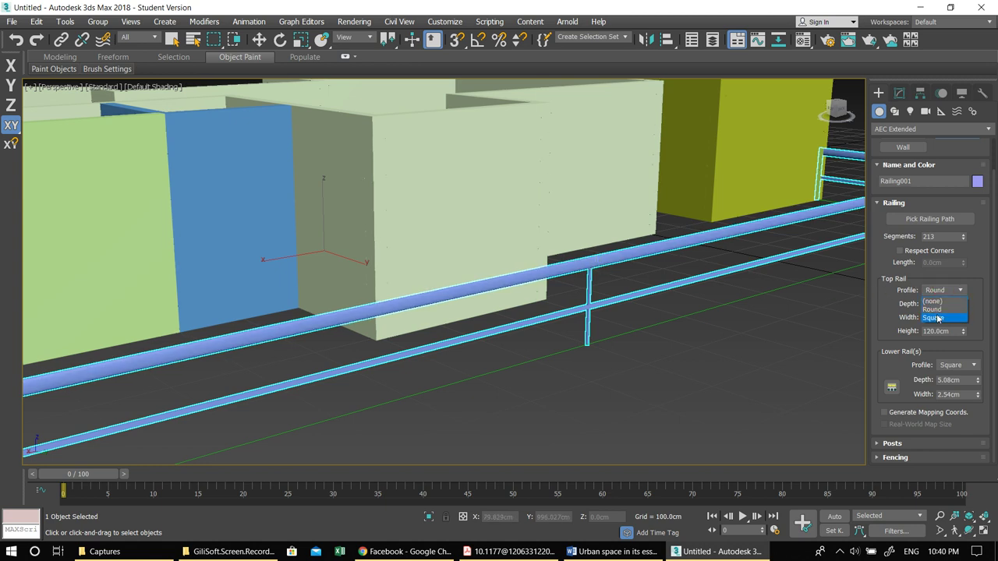
click(937, 315)
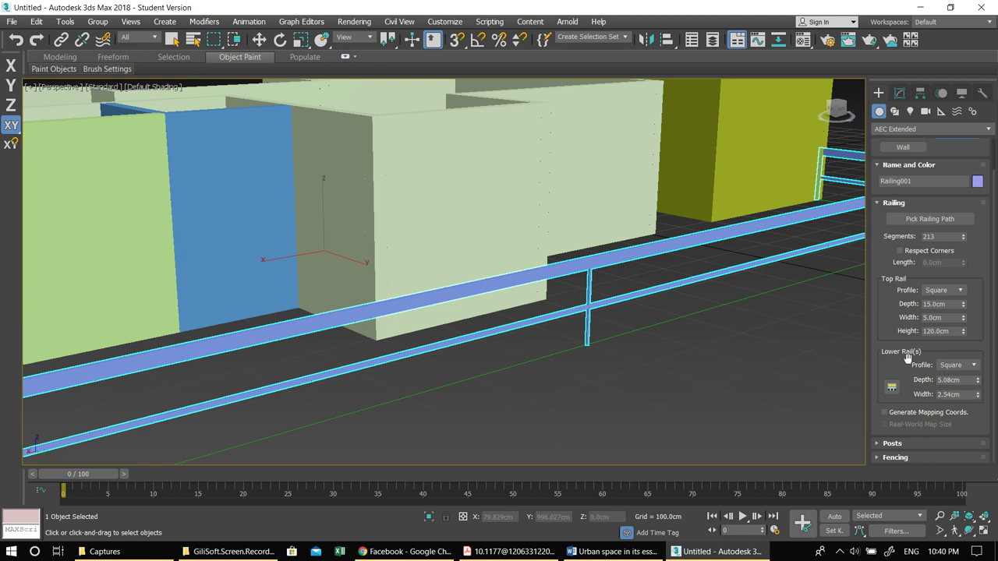
Step: Try a Round profile on the railing's lower rail and return it to Square
click(957, 365)
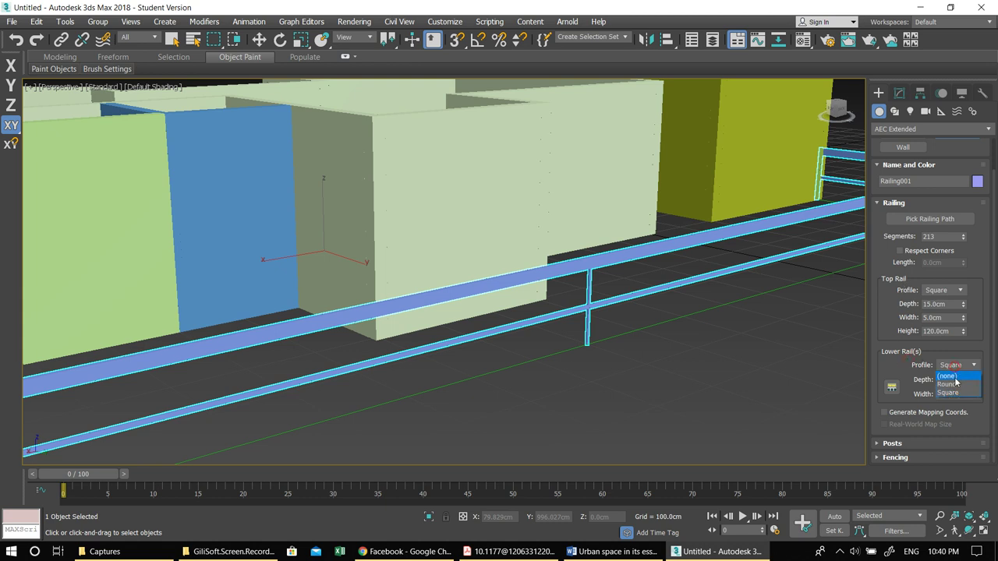
click(954, 385)
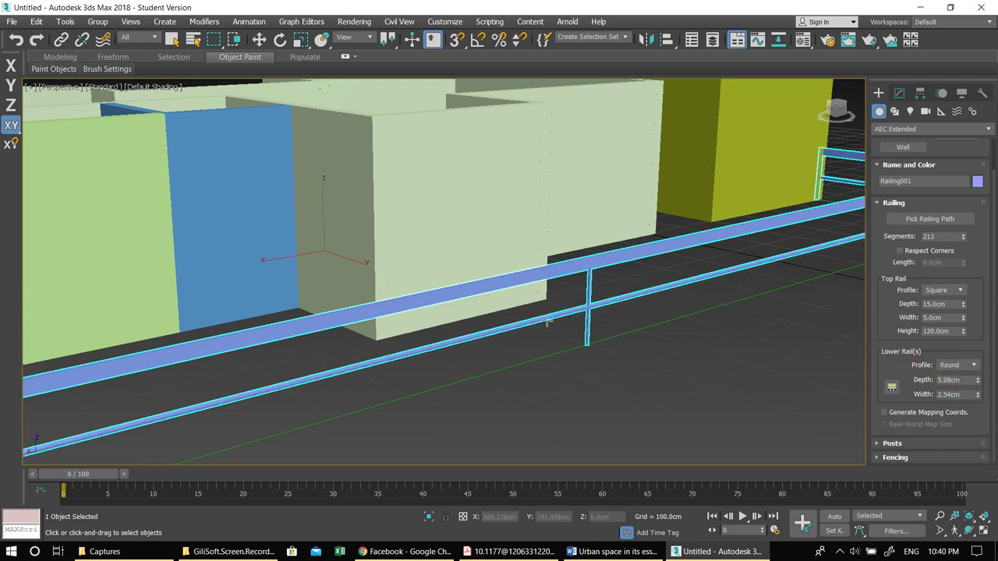
click(962, 367)
click(953, 393)
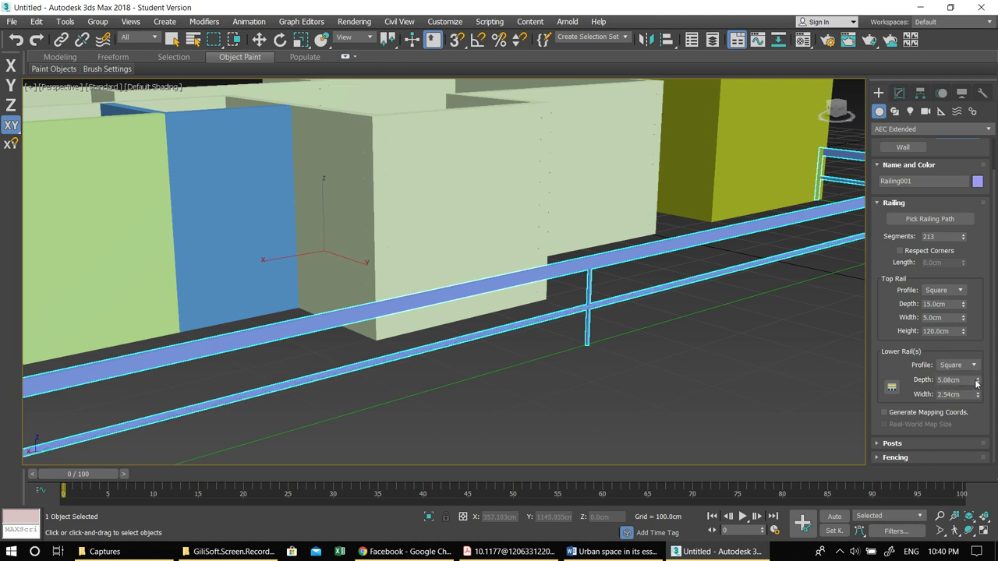
Step: Set the lower rail depth to 6.045 cm and its count to 2
drag(979, 383, 934, 372)
click(892, 387)
click(143, 67)
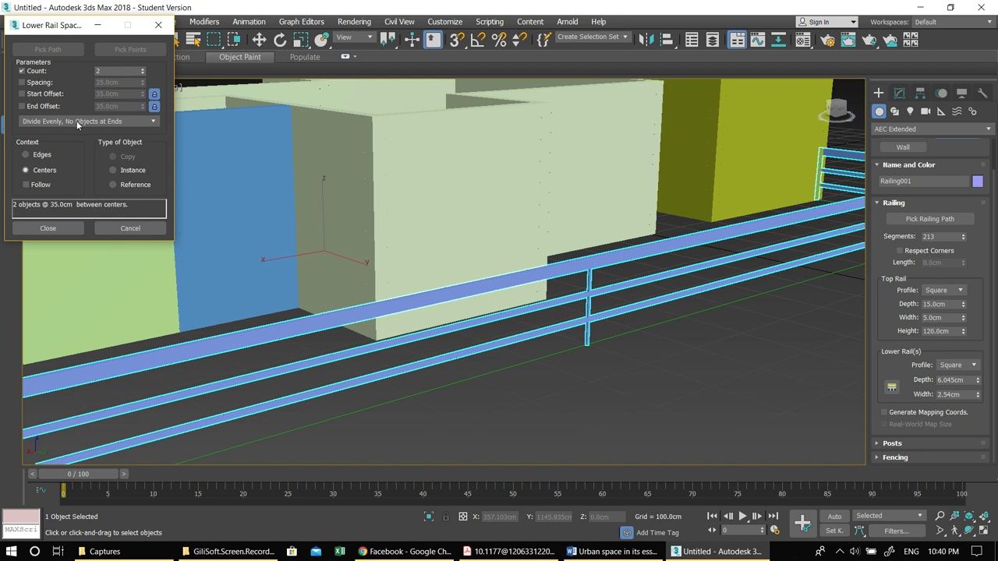
Step: Distribute the lower rails as Free Center with a count of 3 and a spacing of 12.242 cm
click(125, 123)
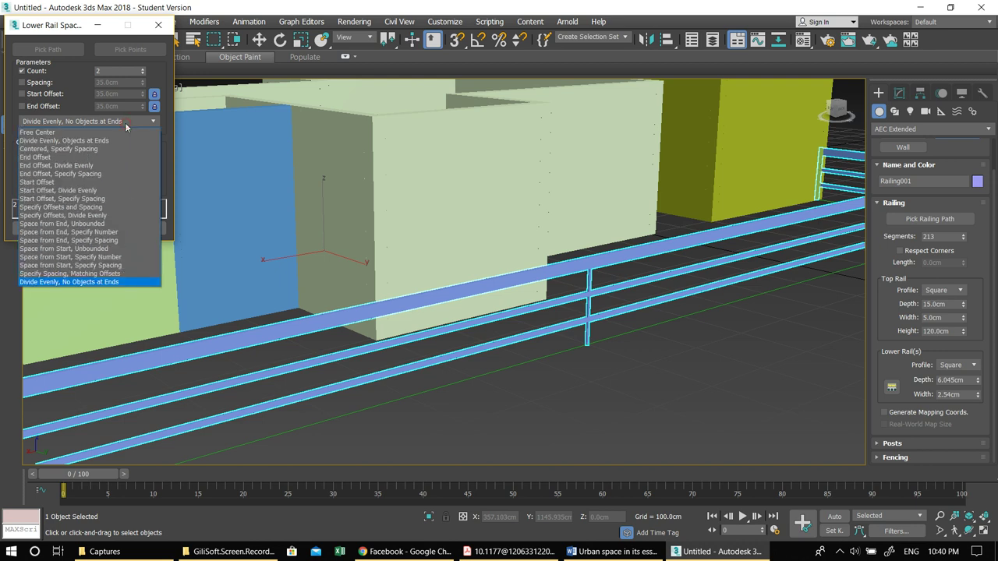
click(121, 132)
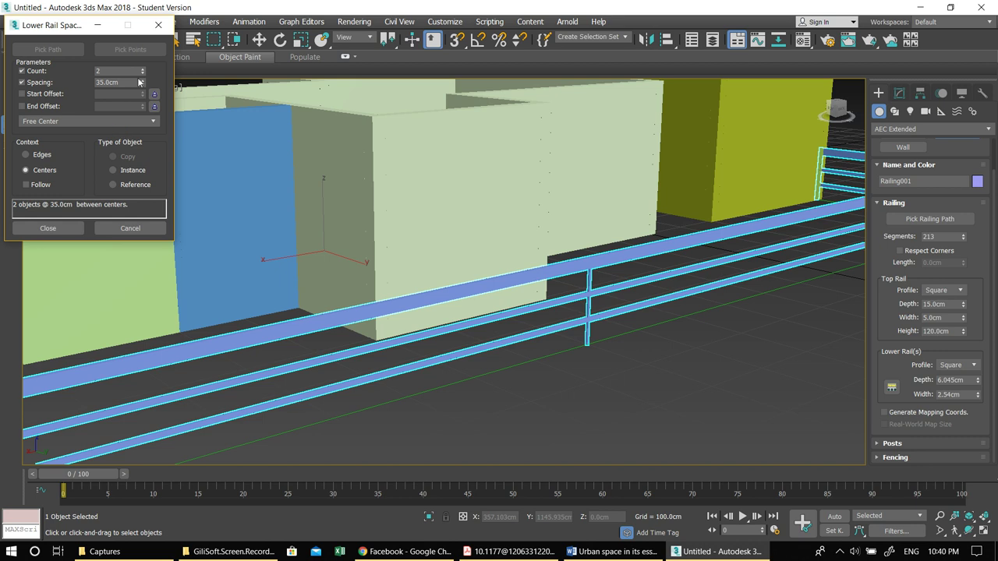
drag(142, 74, 234, 20)
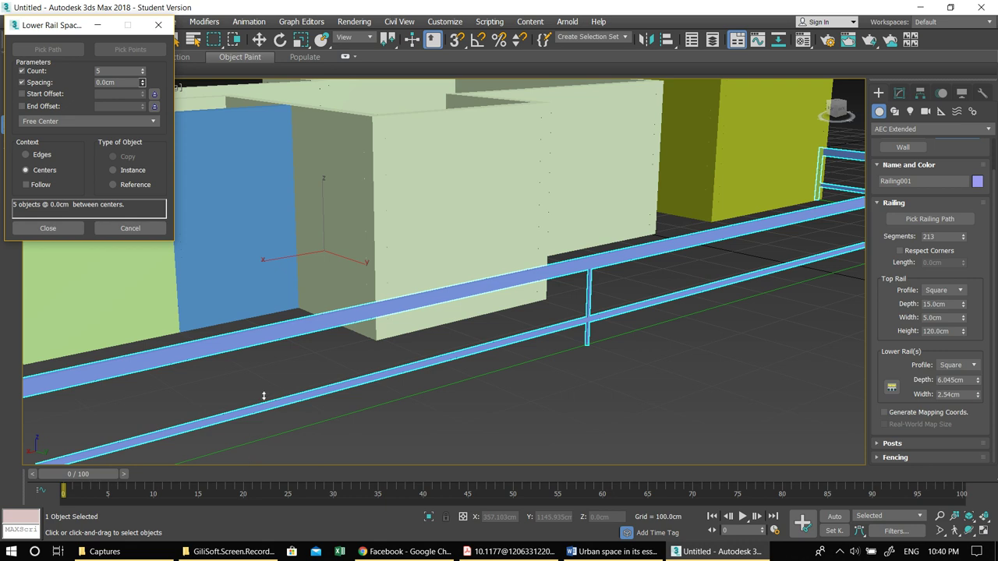
drag(257, 287, 158, 31)
click(143, 72)
click(143, 72)
drag(143, 83, 125, 5)
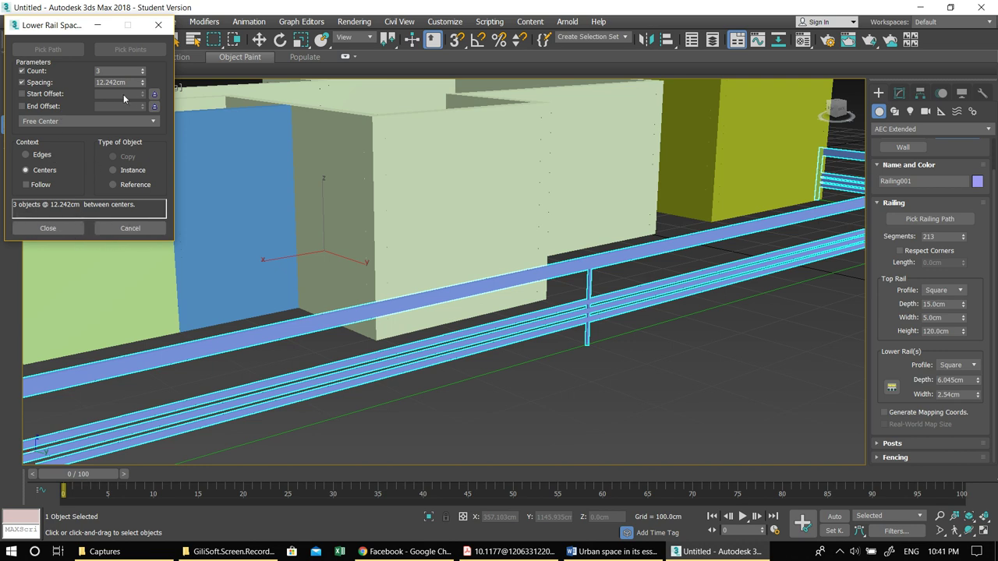
click(75, 222)
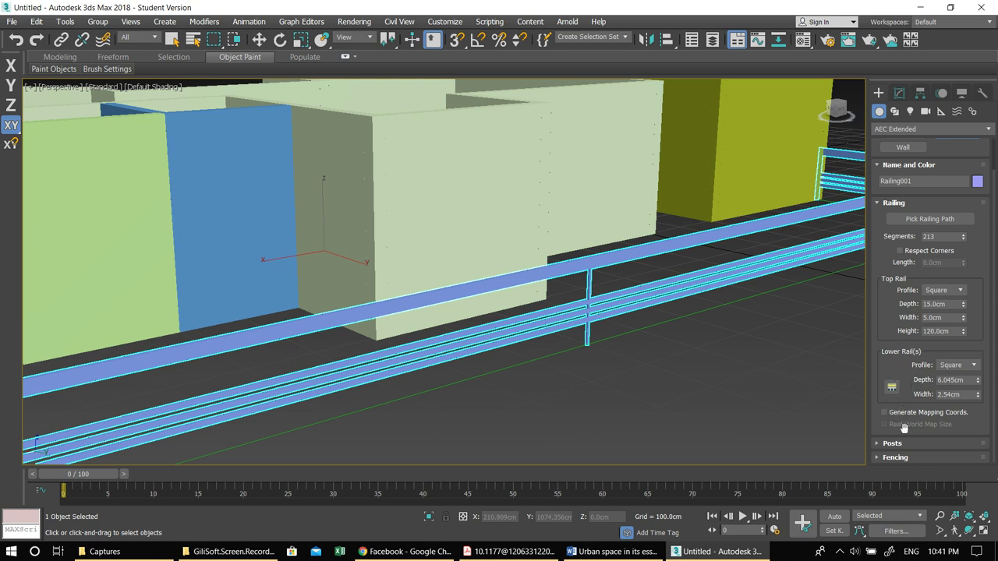
Step: Set the railing's post count to 9, keeping them evenly divided between the offsets
scroll(895, 451, down, 2)
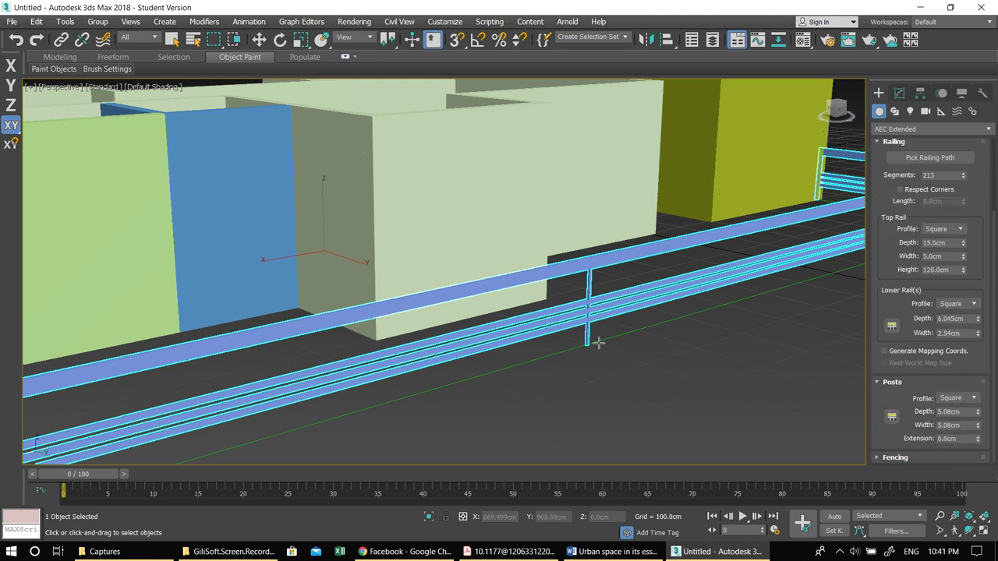
scroll(592, 339, down, 6)
scroll(383, 296, up, 6)
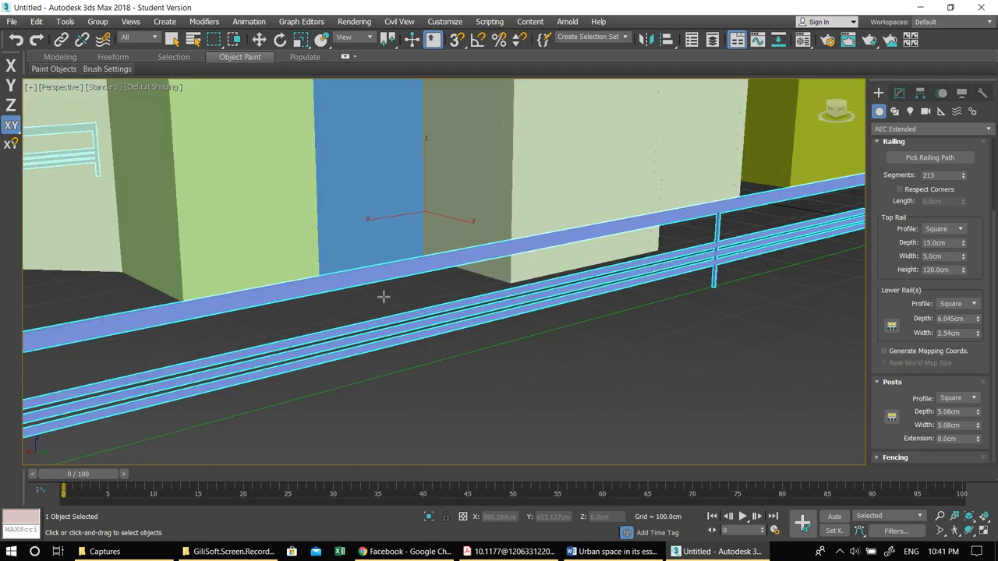
scroll(584, 319, up, 1)
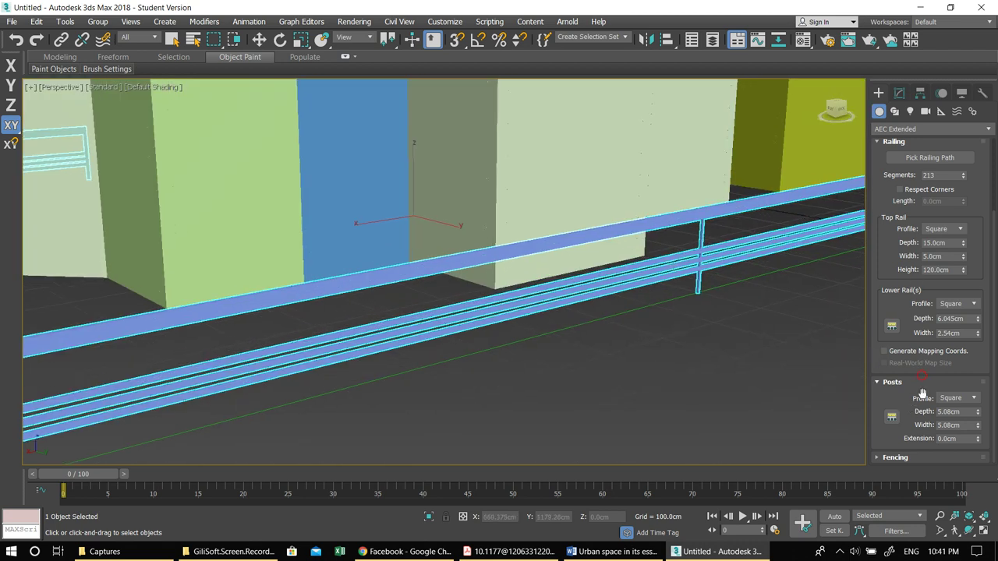
click(891, 416)
click(142, 71)
click(142, 71)
click(141, 71)
click(141, 71)
click(142, 71)
click(142, 71)
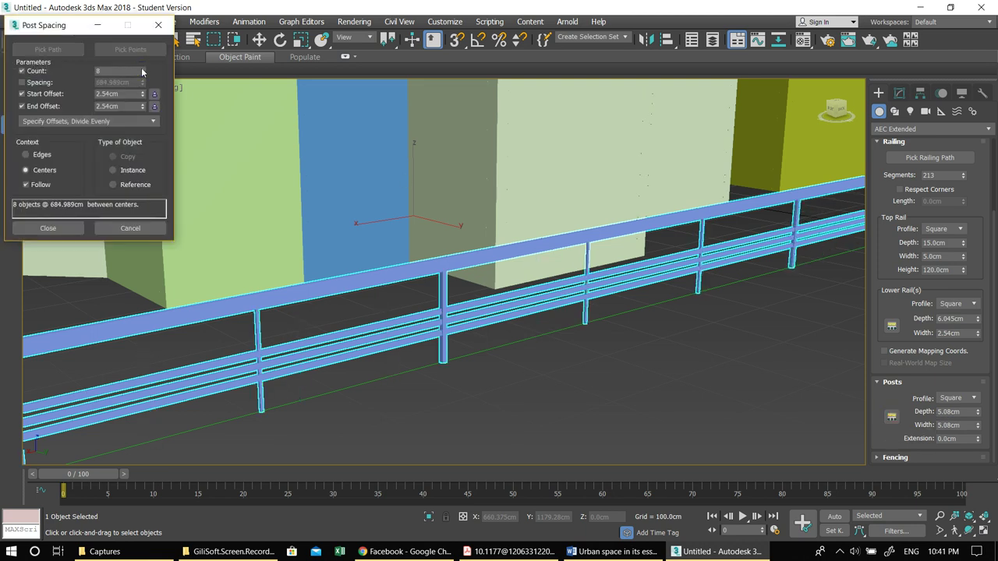
click(142, 71)
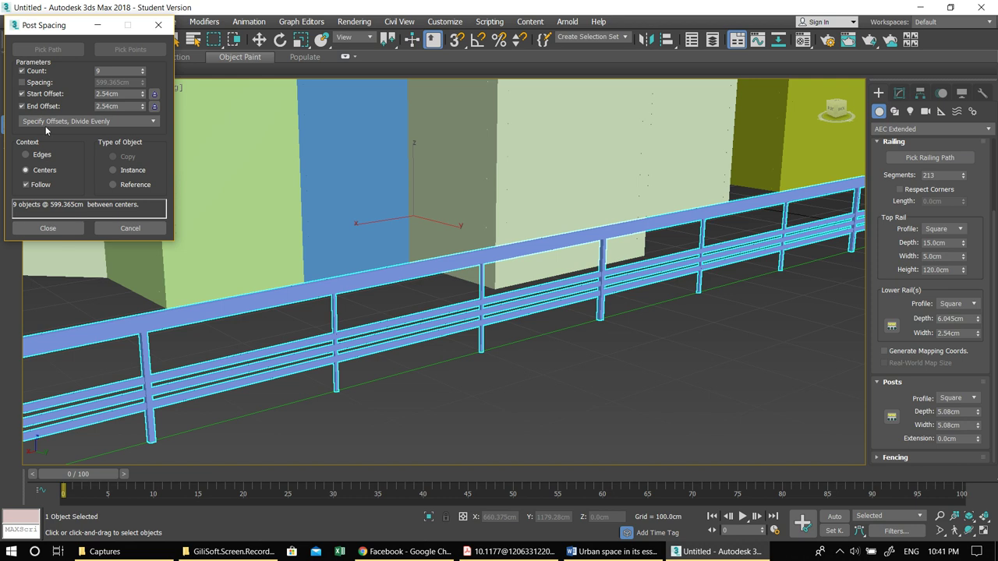
click(47, 227)
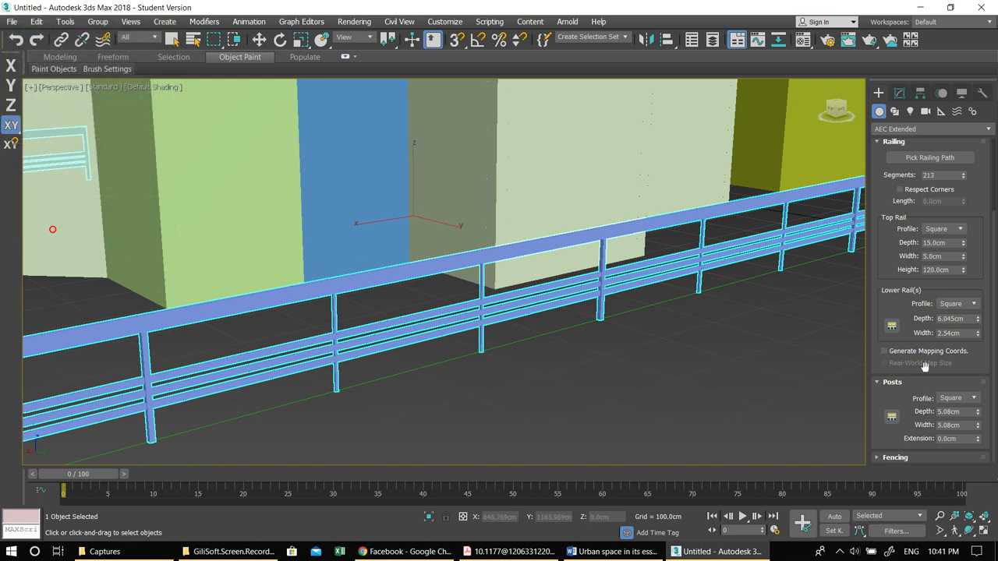
Step: Set the railing posts' depth to 12.591 cm and their width to 7.061 cm
drag(977, 413, 950, 382)
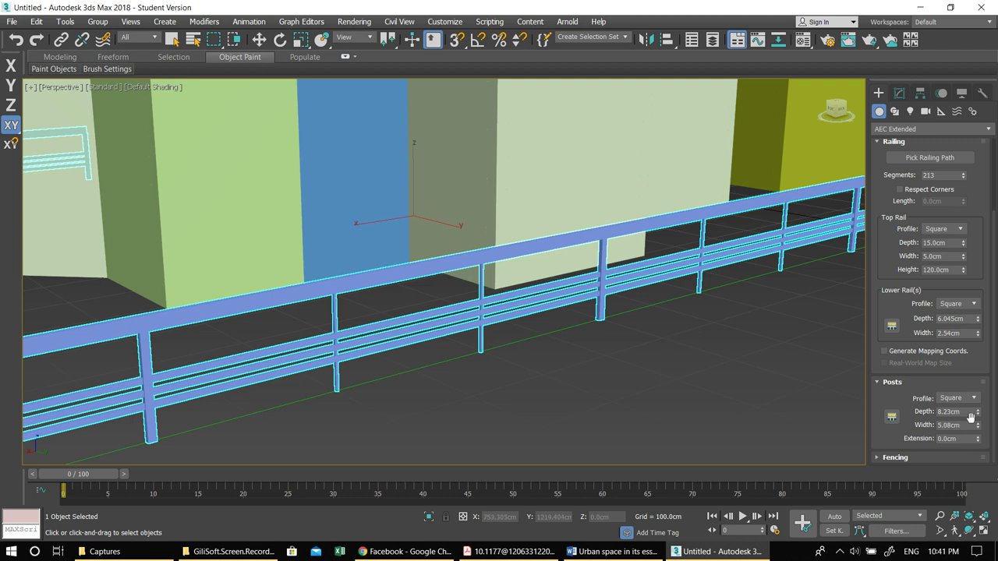
mouse_move(976, 414)
mouse_down()
mouse_move(978, 424)
mouse_move(965, 404)
mouse_up()
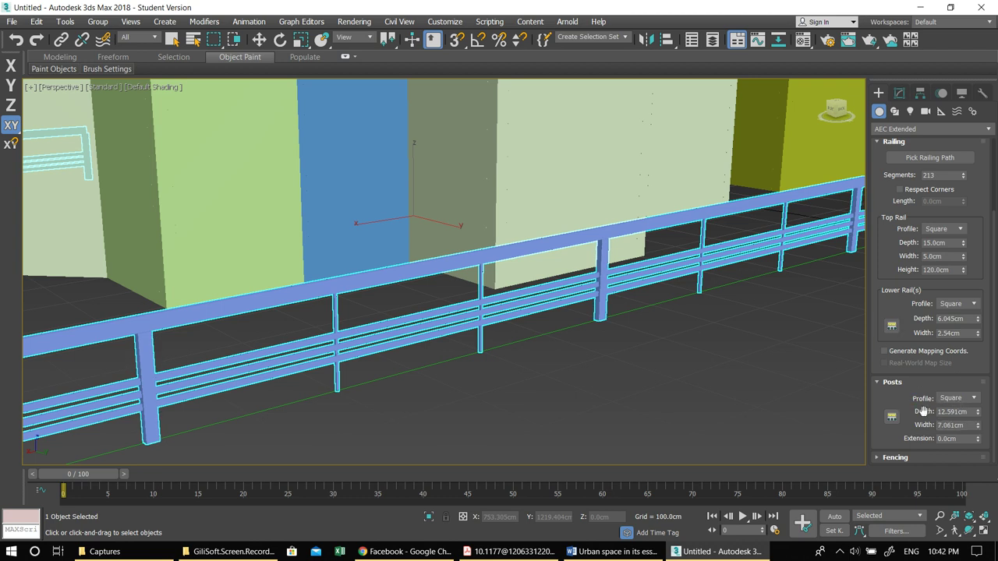
Step: Set the fencing's picket count to 15 between posts, evenly divided with no objects at the ends
click(893, 457)
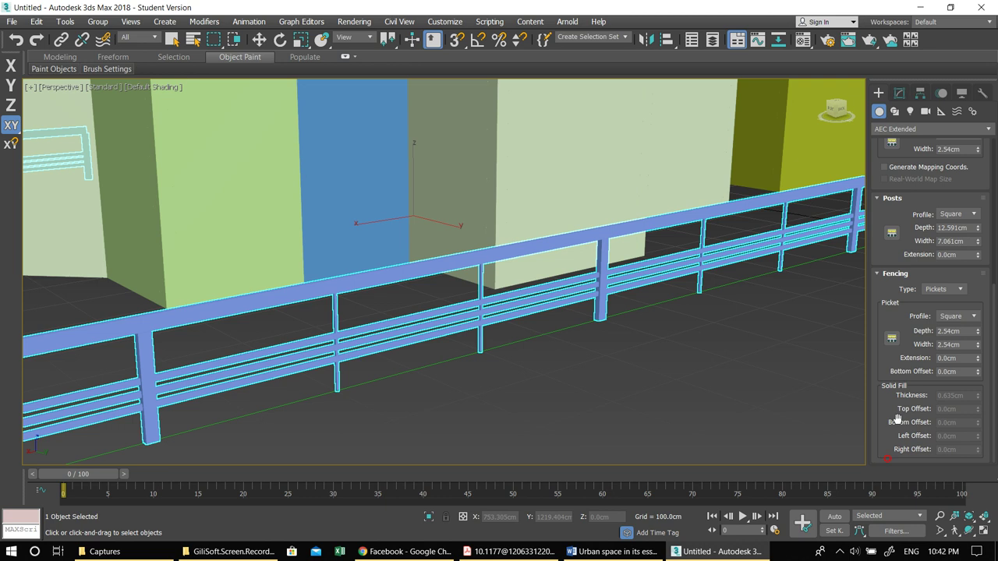
click(891, 337)
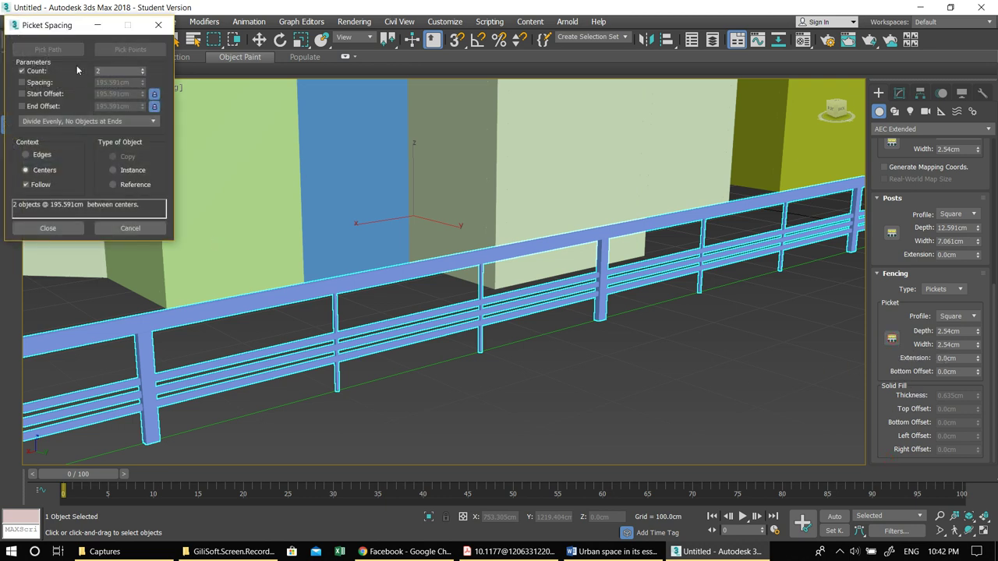
click(142, 73)
click(142, 73)
click(143, 70)
click(143, 70)
click(143, 70)
double_click(143, 70)
click(143, 70)
double_click(143, 70)
click(143, 70)
double_click(144, 70)
drag(143, 71, 143, 71)
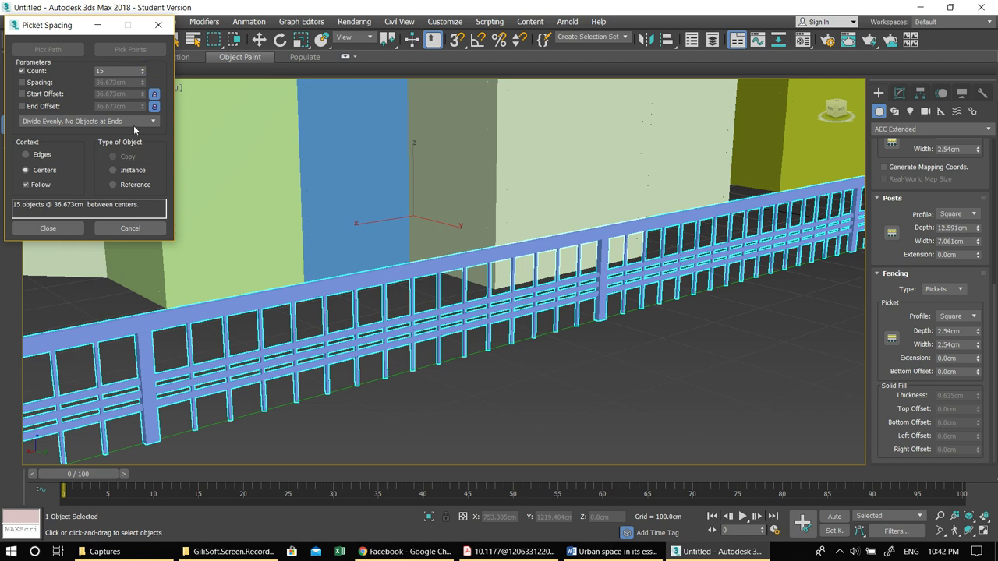
click(48, 228)
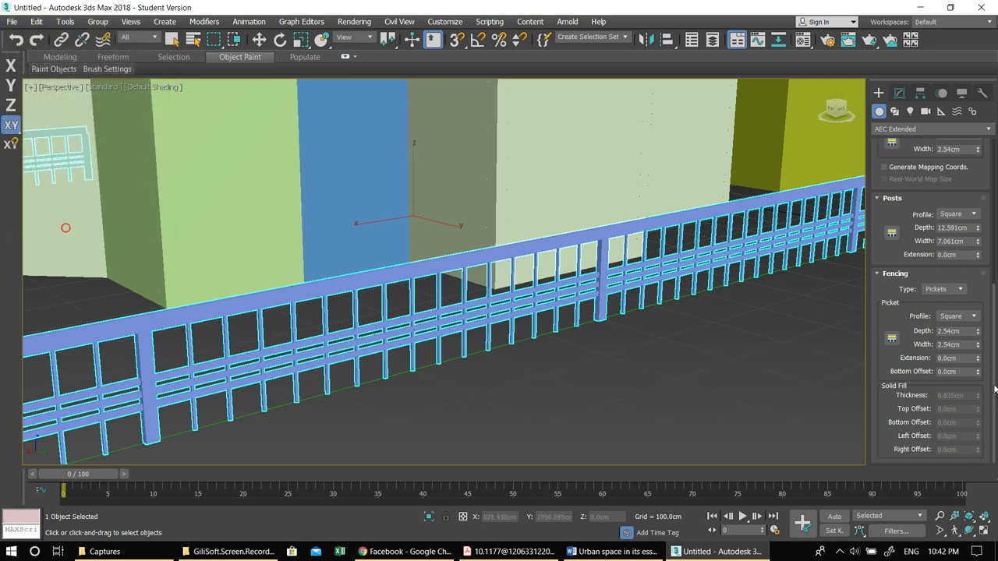
Step: Set the pickets' depth to 16.739 cm and check the fence around the whole building
drag(977, 334, 875, 28)
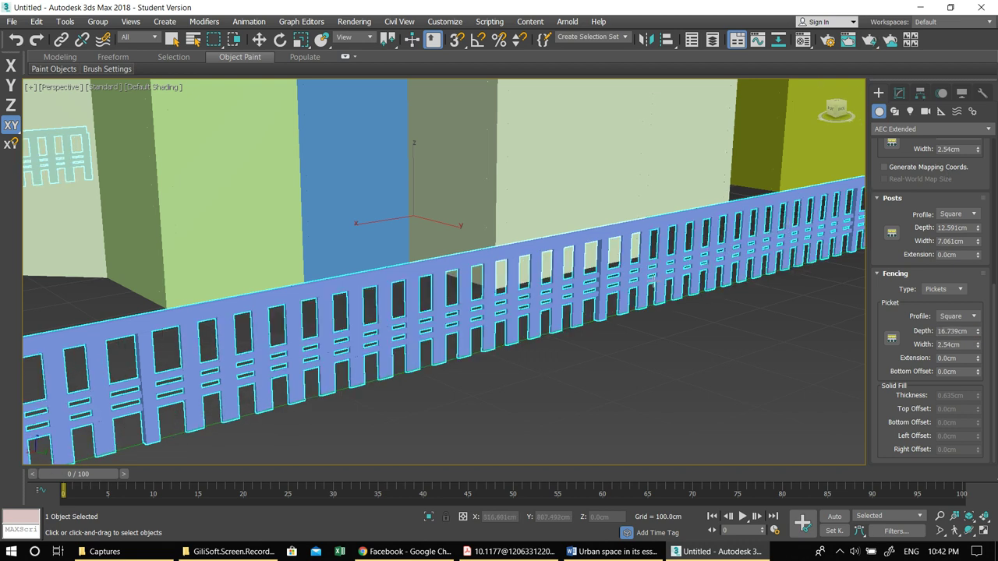
alt+middle_drag(653, 282, 669, 292)
scroll(669, 293, down, 5)
alt+middle_drag(604, 318, 701, 313)
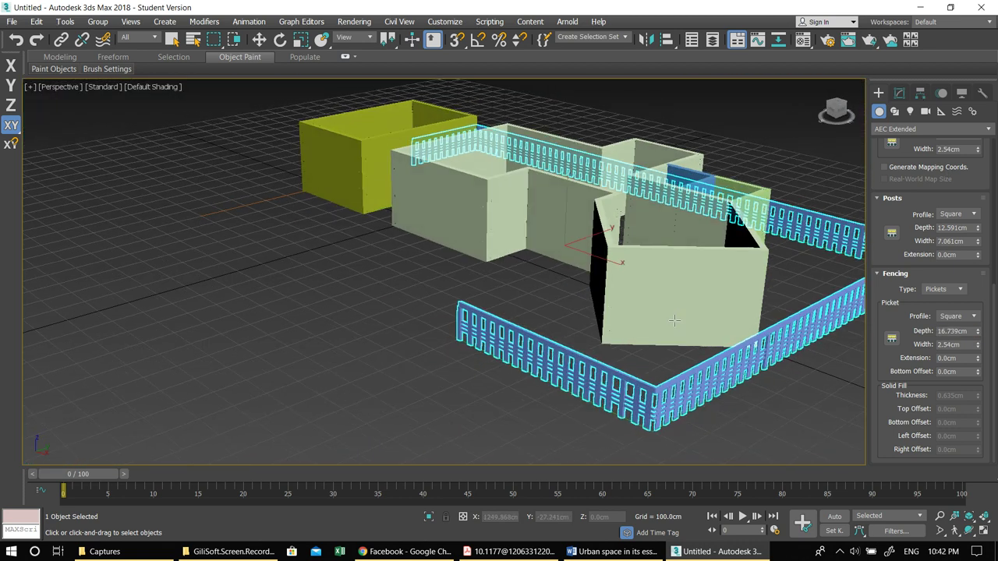
Step: Finish creating the railing, deselect it and examine its open end up close
right_click(492, 311)
click(382, 315)
alt+middle_drag(384, 317, 460, 326)
scroll(443, 322, up, 3)
alt+middle_drag(346, 269, 357, 316)
scroll(351, 310, up, 5)
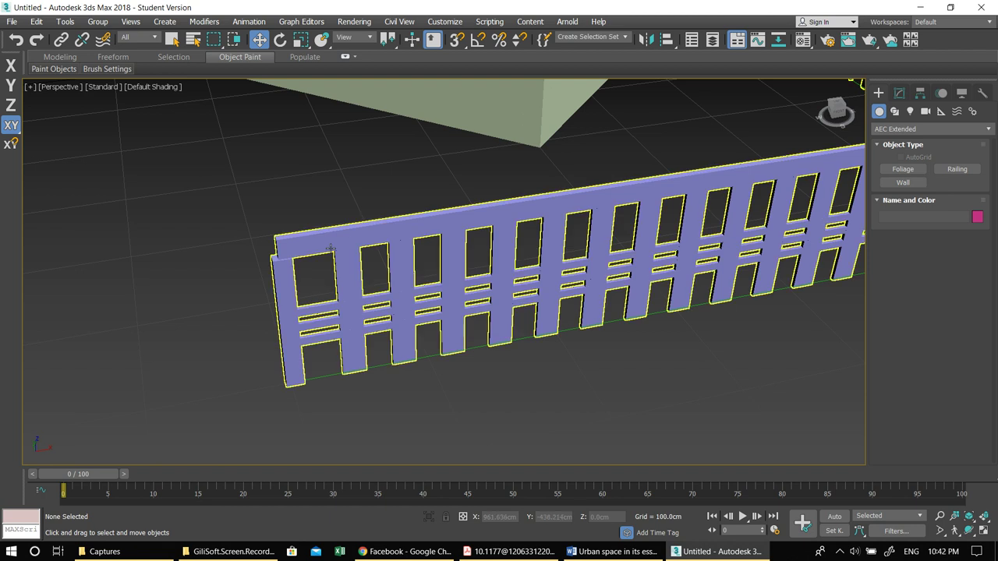
Step: Modify the railing's top rail to a depth of 12.9 cm and a width of 17.5 cm
click(331, 249)
click(899, 93)
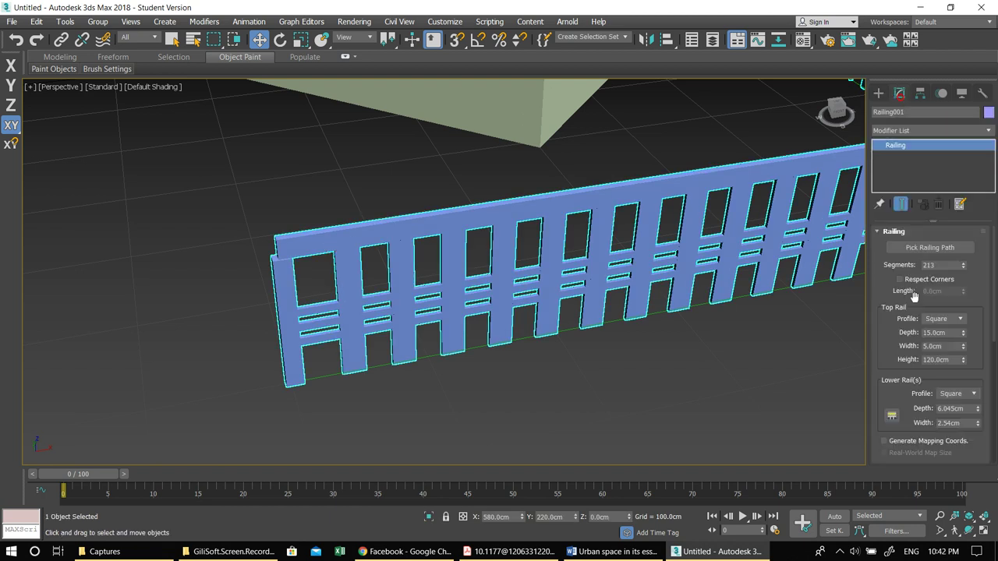
drag(963, 336, 952, 217)
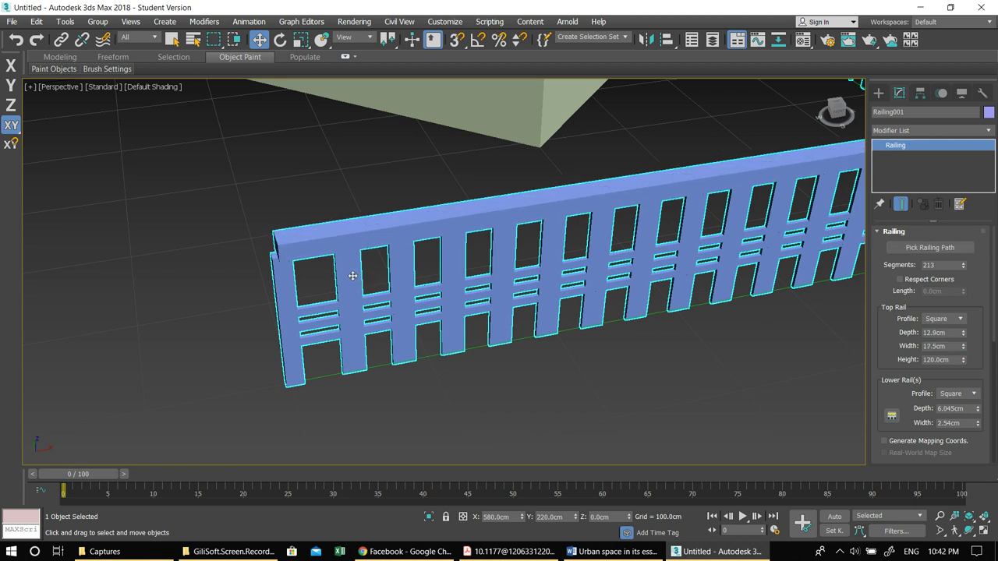
alt+middle_drag(271, 256, 333, 260)
alt+middle_drag(468, 243, 491, 280)
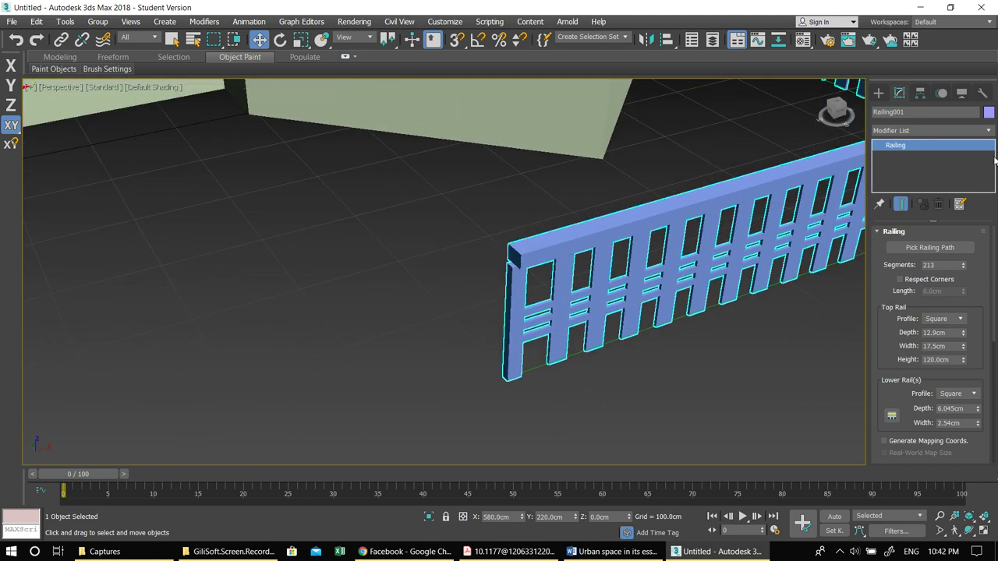
Step: Add an Edit Poly modifier to the railing and select the end face polygon of its top rail
click(948, 130)
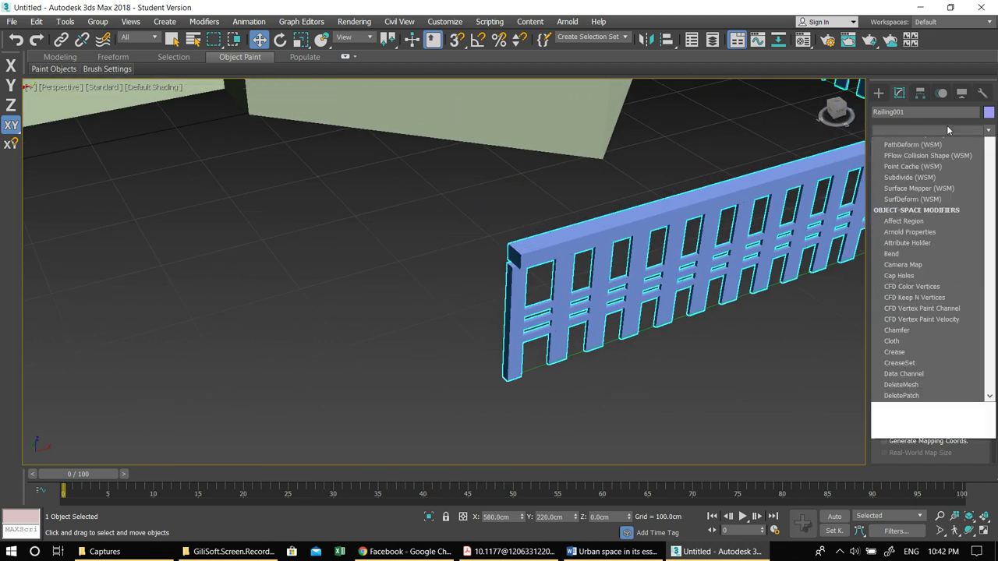
scroll(947, 126, down, 1)
key(e)
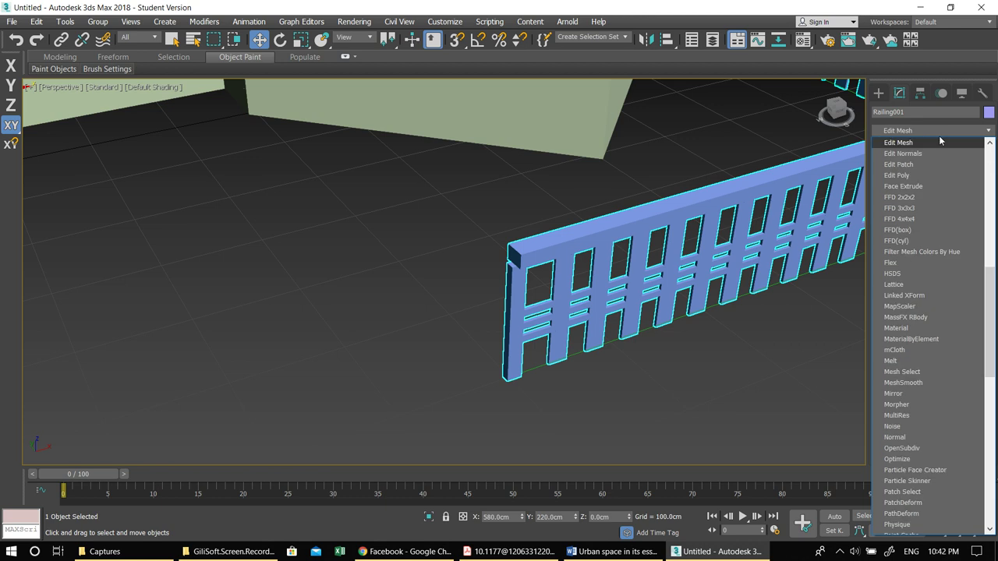
click(913, 175)
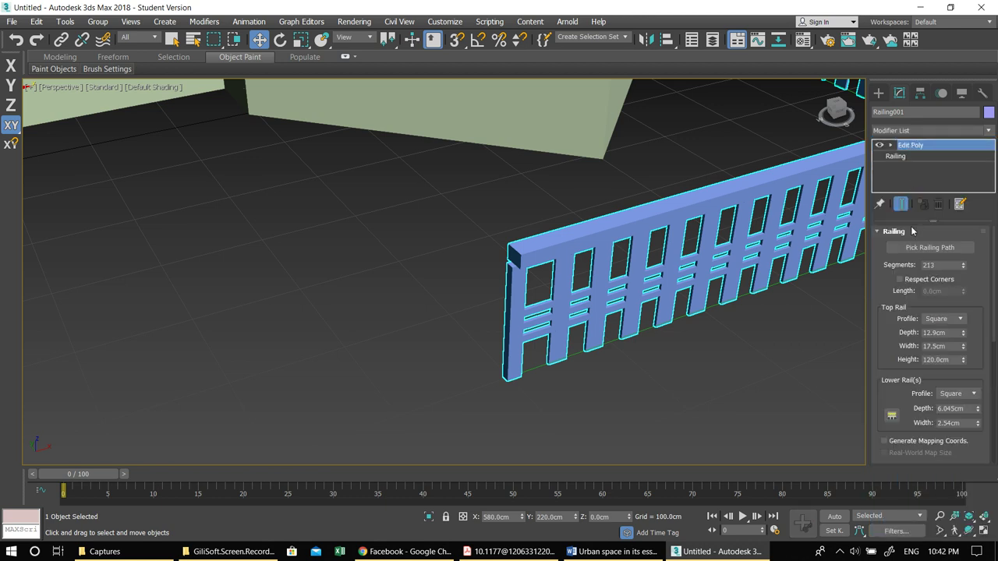
click(940, 332)
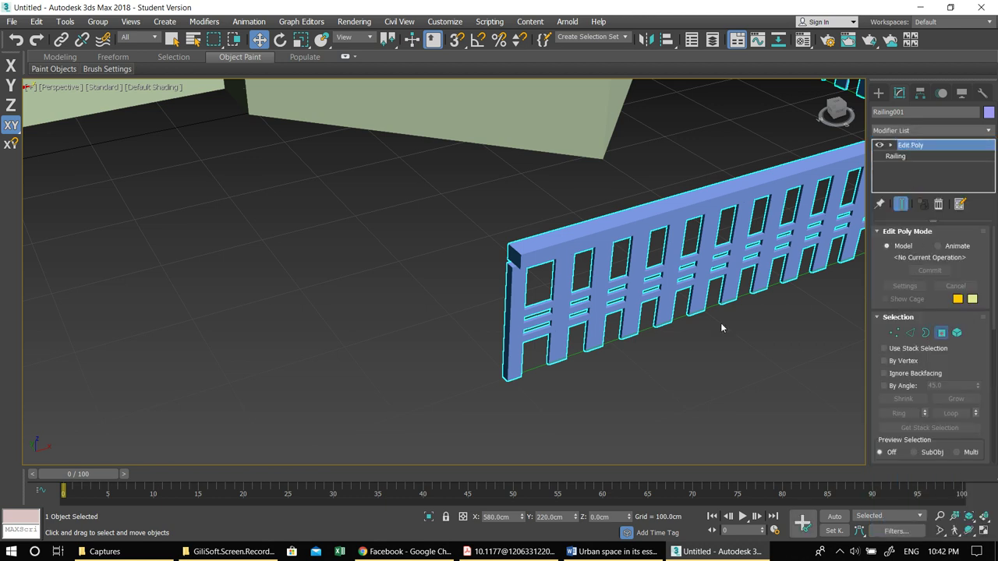
click(513, 258)
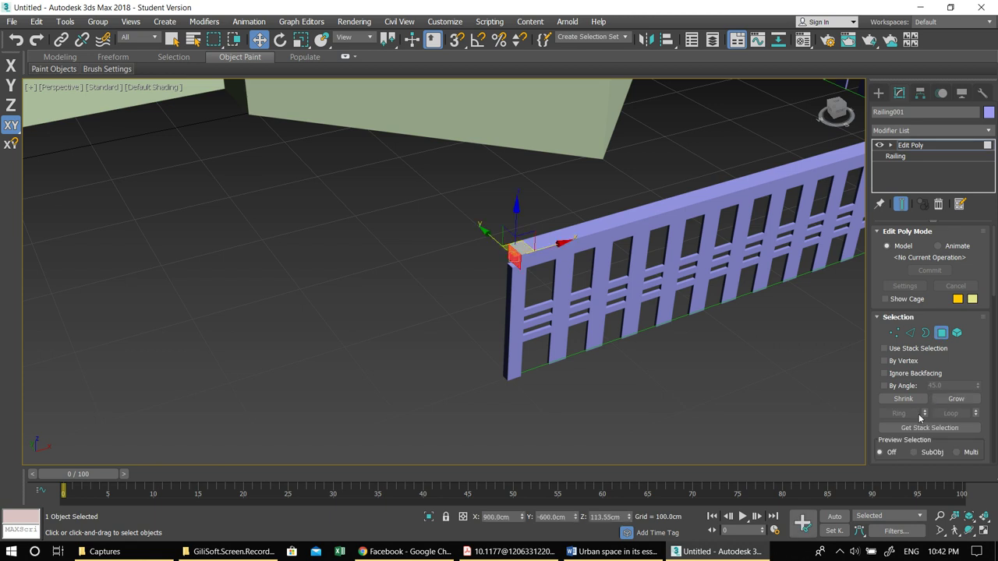
Step: Bevel the top rail's end face with a height of 35.07 cm and an outline of -5.715 cm, then deselect it
drag(953, 373, 939, 184)
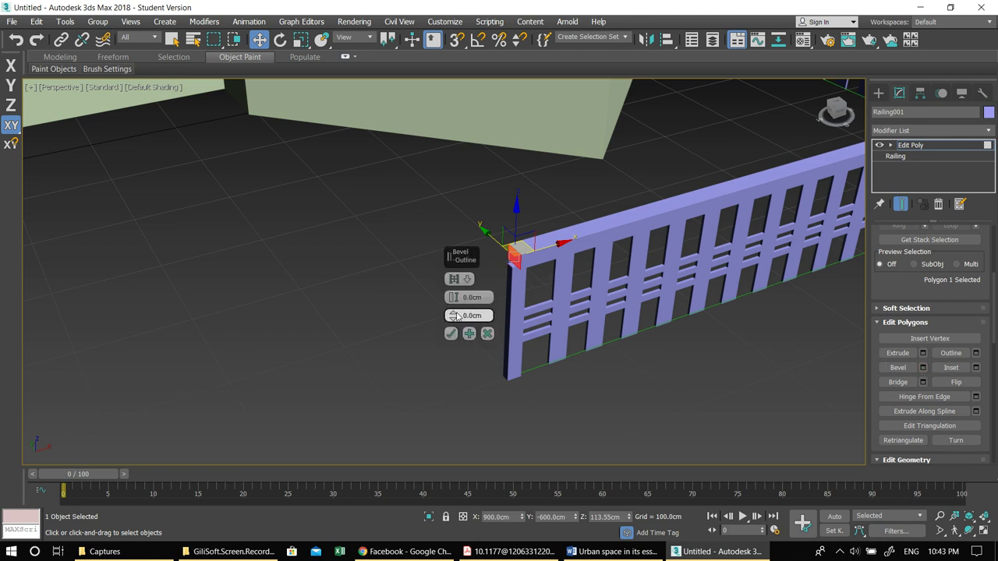
drag(456, 315, 468, 228)
drag(455, 315, 453, 342)
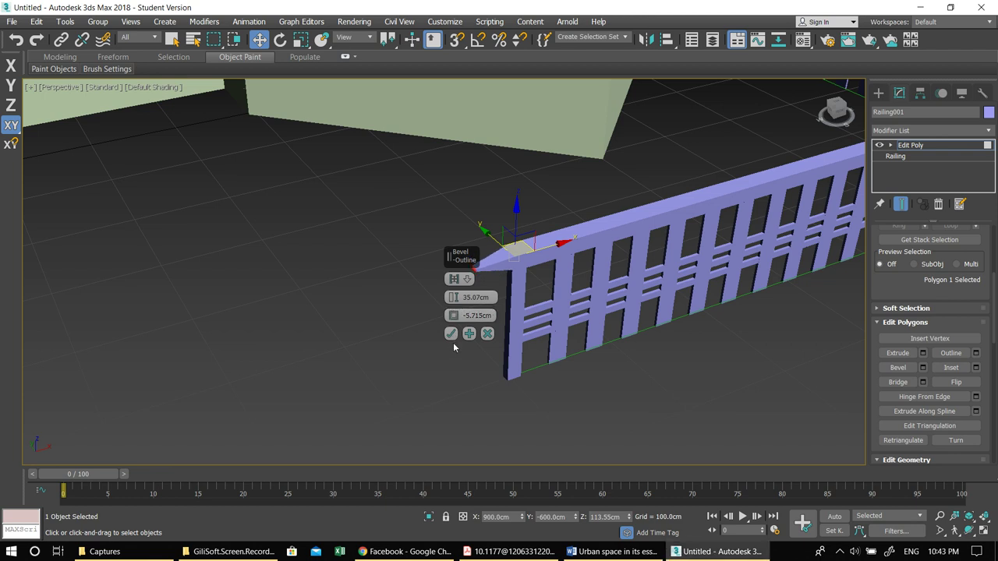
click(450, 334)
click(402, 243)
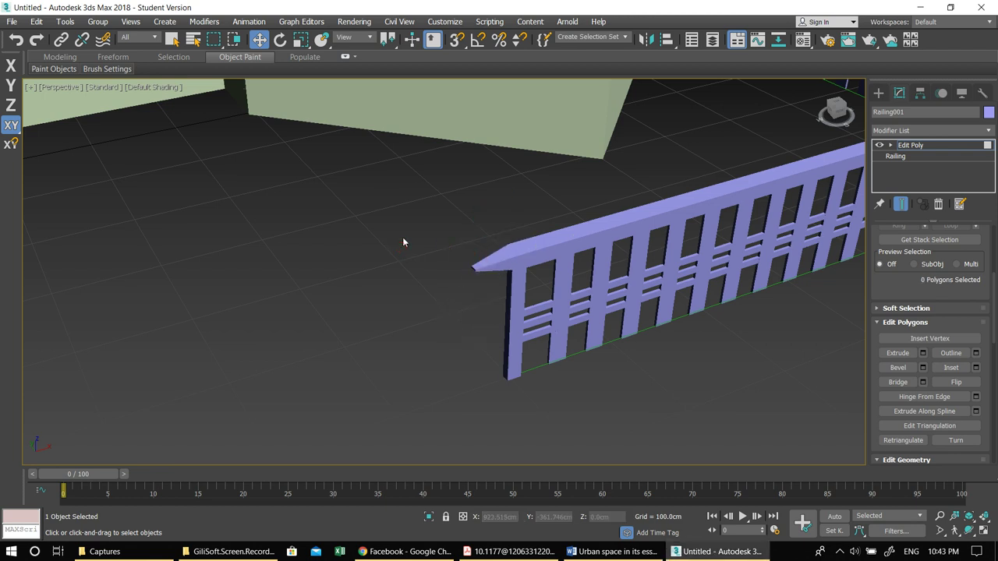
Step: Leave polygon editing, switch the geometry creation category to Doors and start the Pivot door tool
middle_drag(475, 296, 658, 302)
key(z)
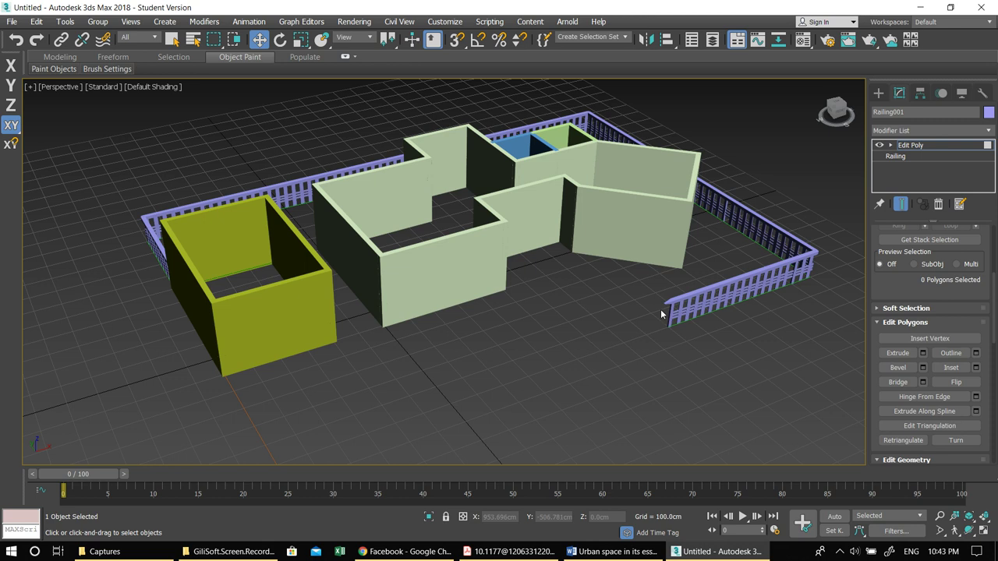
alt+middle_drag(601, 322, 560, 328)
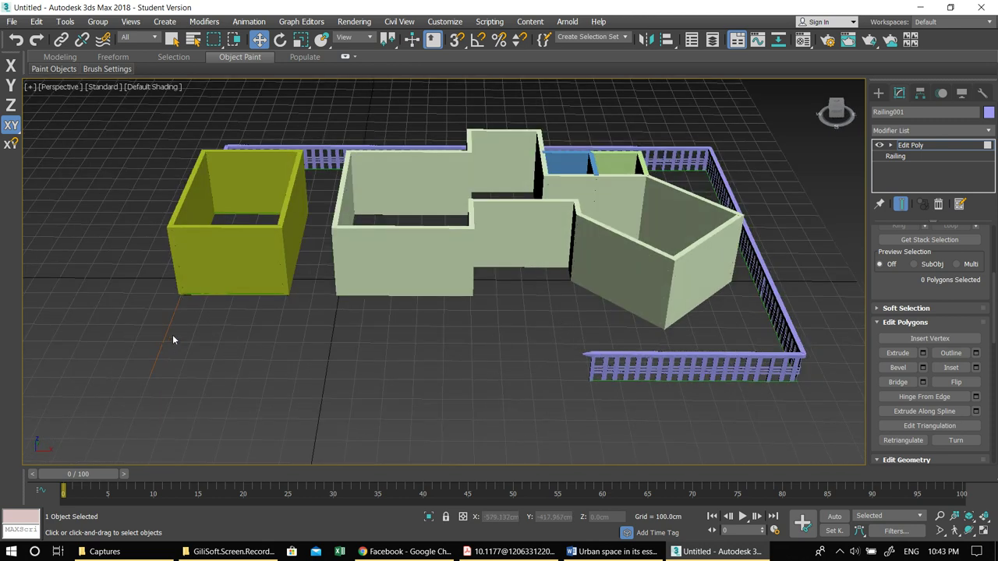
alt+middle_drag(262, 346, 301, 354)
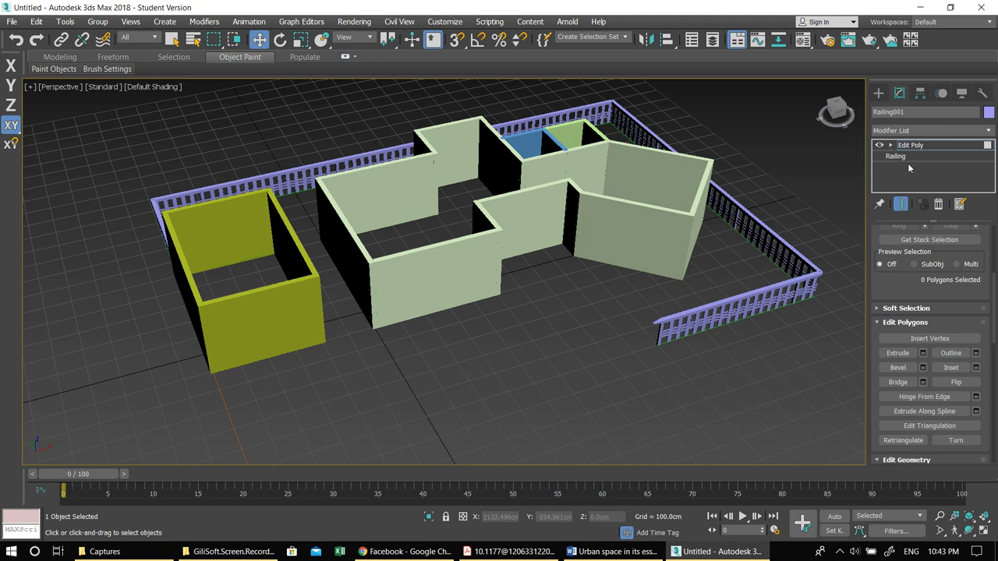
click(878, 92)
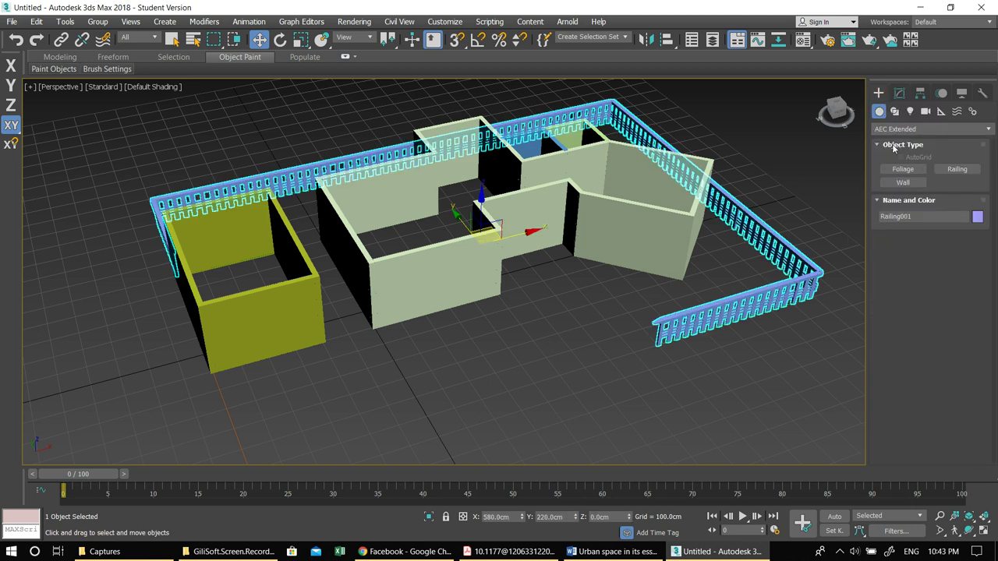
click(891, 129)
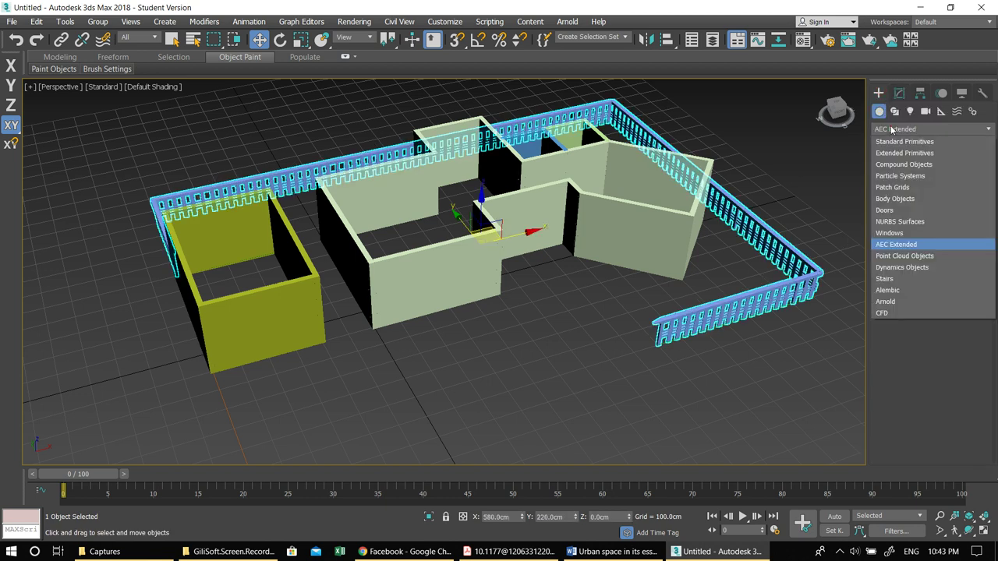
click(887, 212)
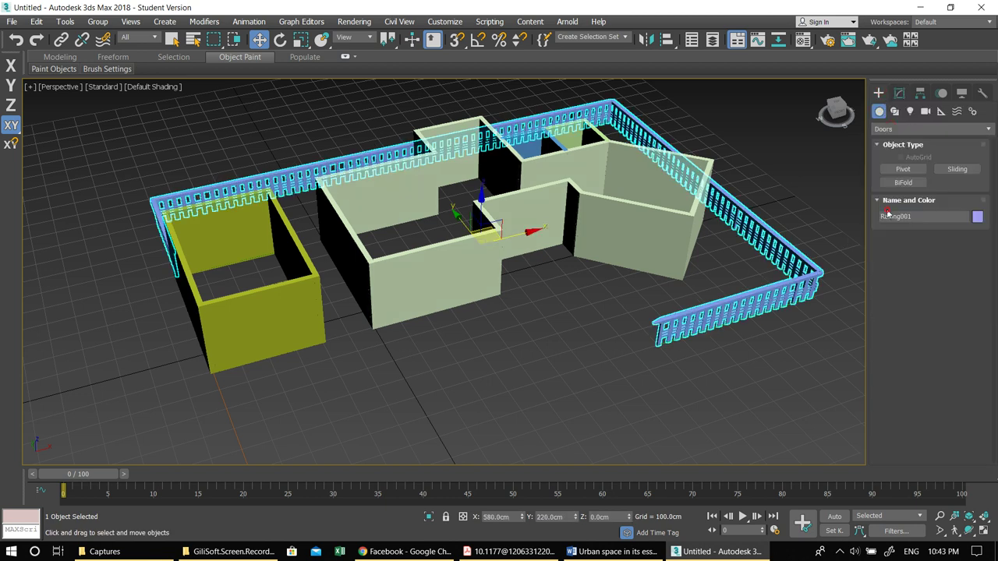
middle_drag(558, 354, 643, 256)
click(889, 170)
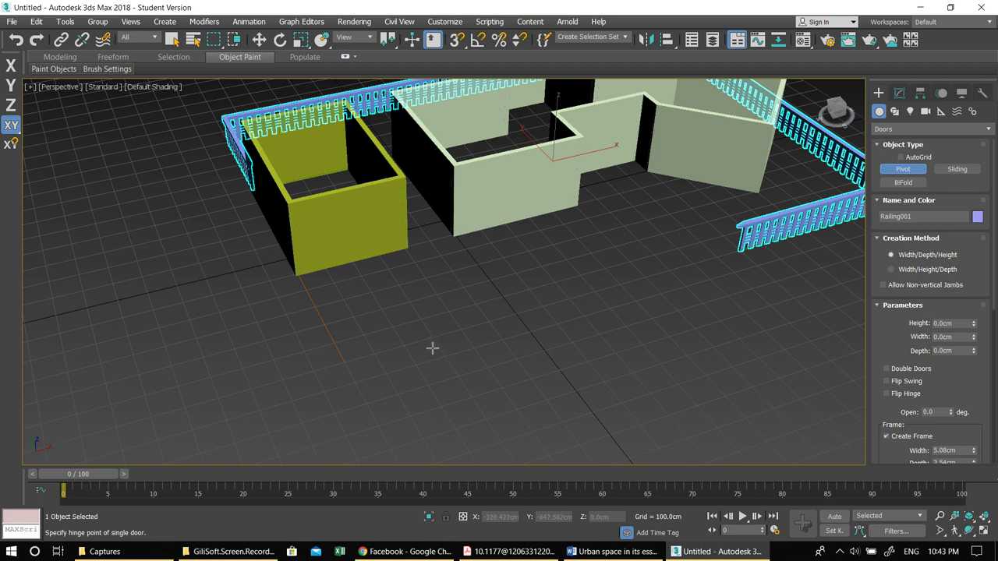
Step: Draw a pivot door in front of the building, about 168 cm wide, 33 cm deep and 380 cm high
drag(437, 351, 501, 345)
right_click(496, 340)
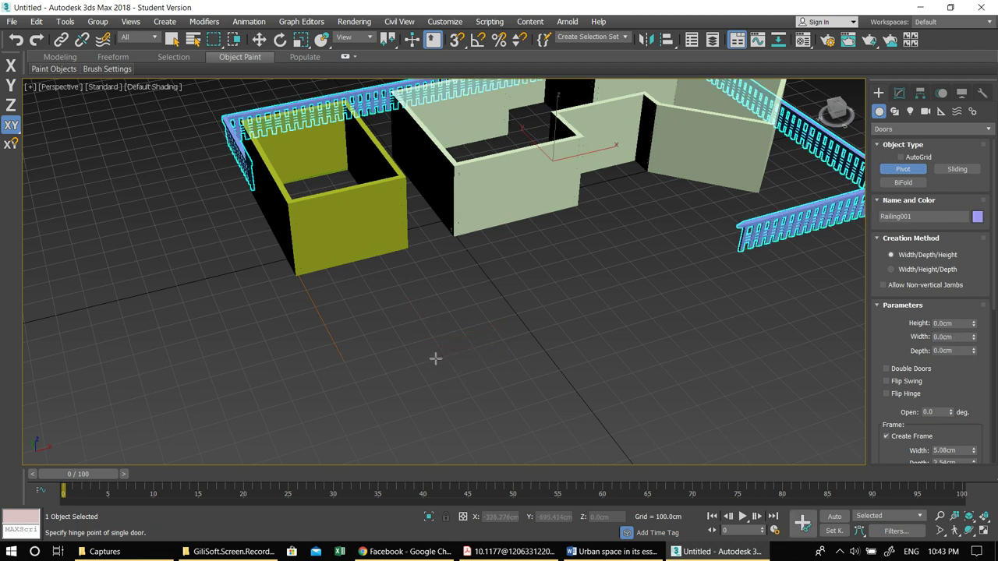
drag(421, 354, 476, 353)
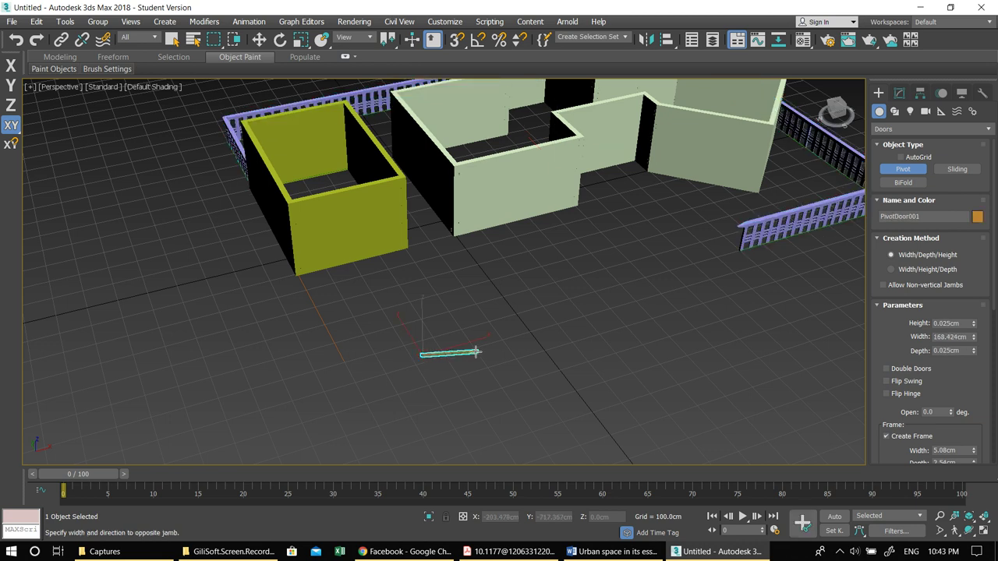
drag(476, 352, 476, 352)
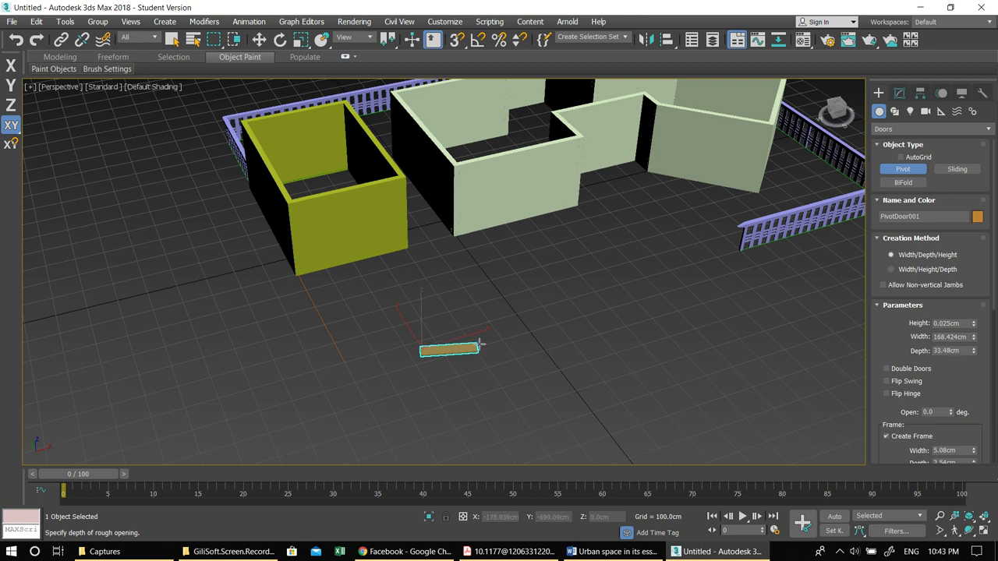
click(480, 343)
click(471, 225)
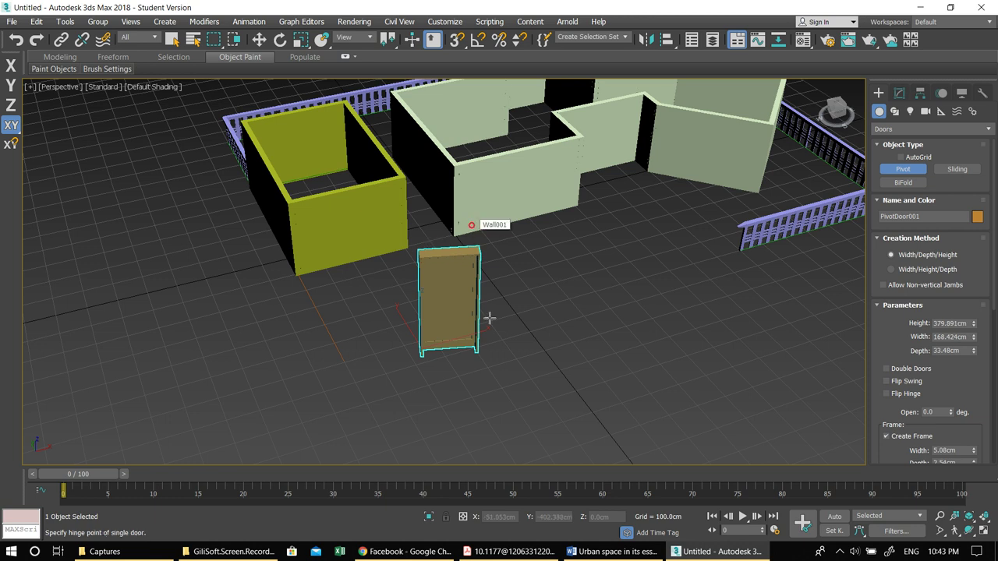
Step: Draw a second pivot door beside the first, about 227 cm wide, 40 cm deep and 441 cm high
drag(477, 377, 550, 373)
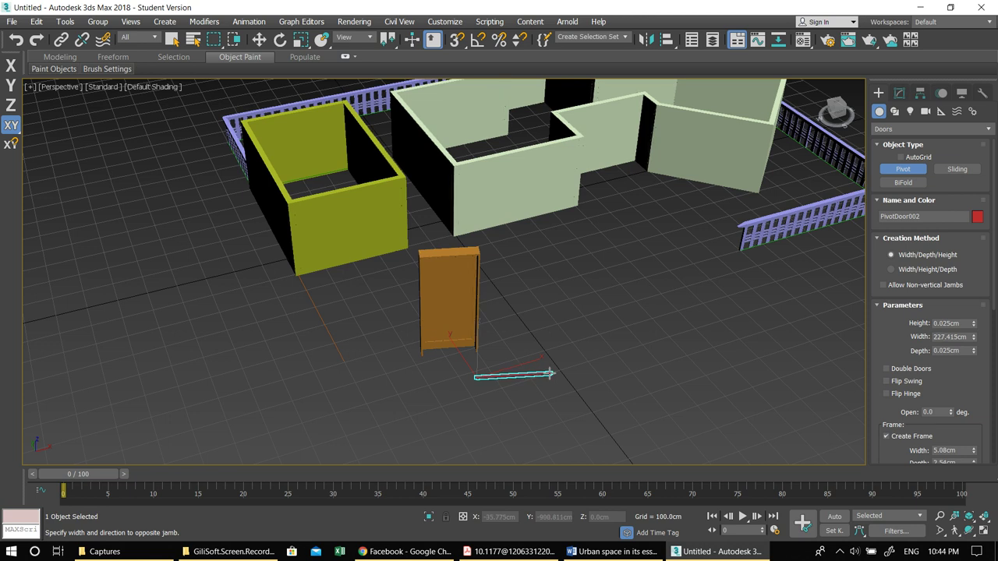
drag(549, 374, 550, 374)
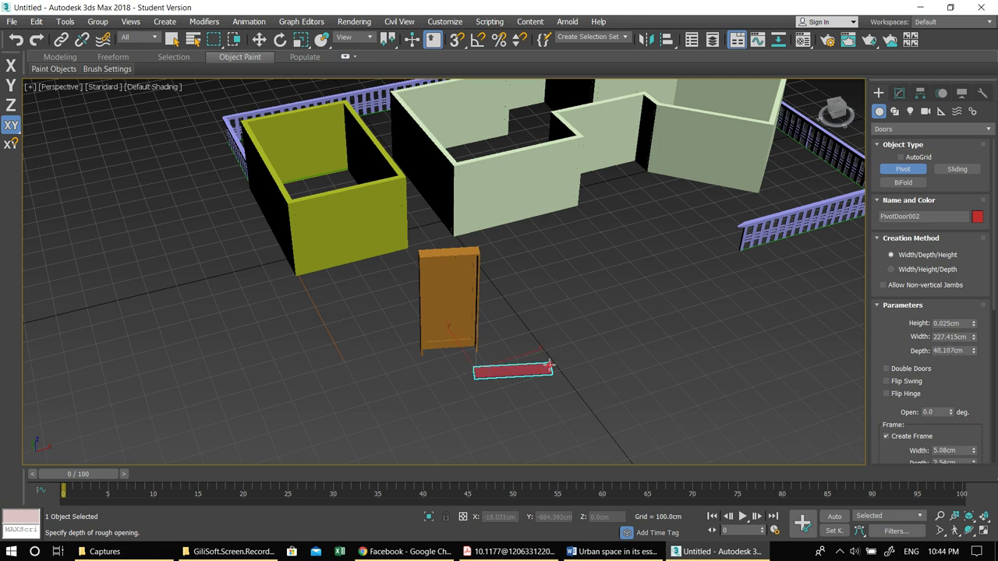
click(549, 364)
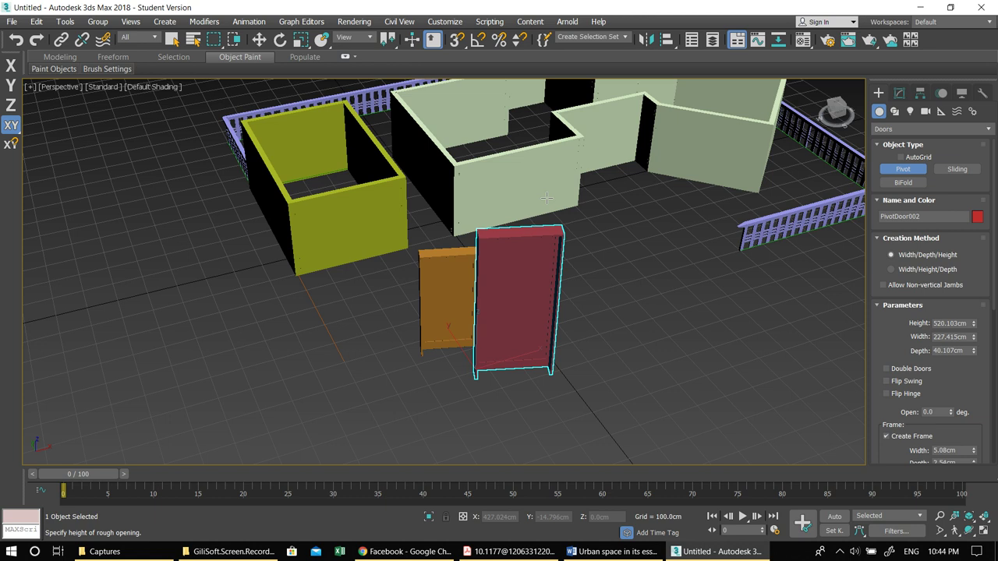
click(549, 225)
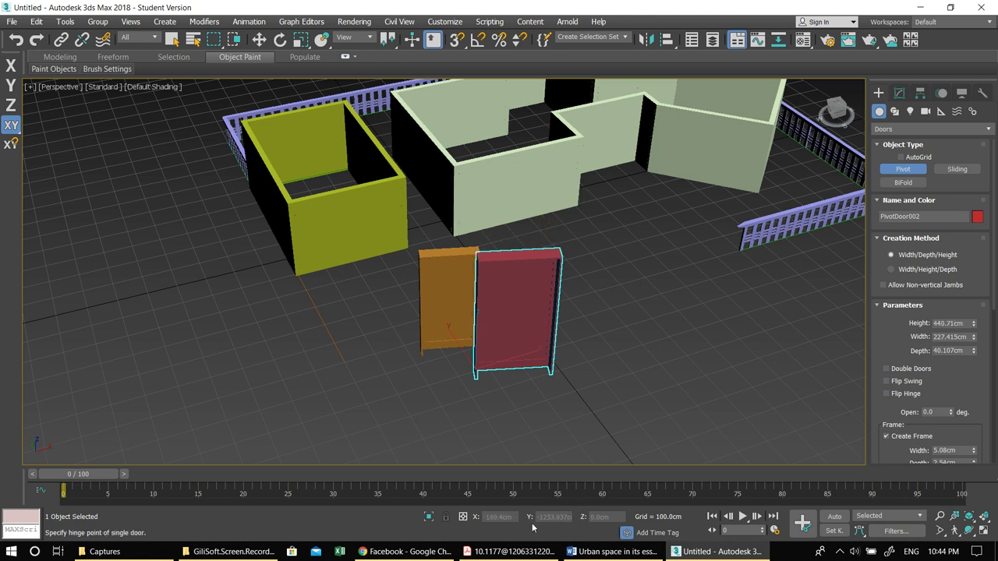
Step: Set the red pivot door's Z rotation to 0
key(e)
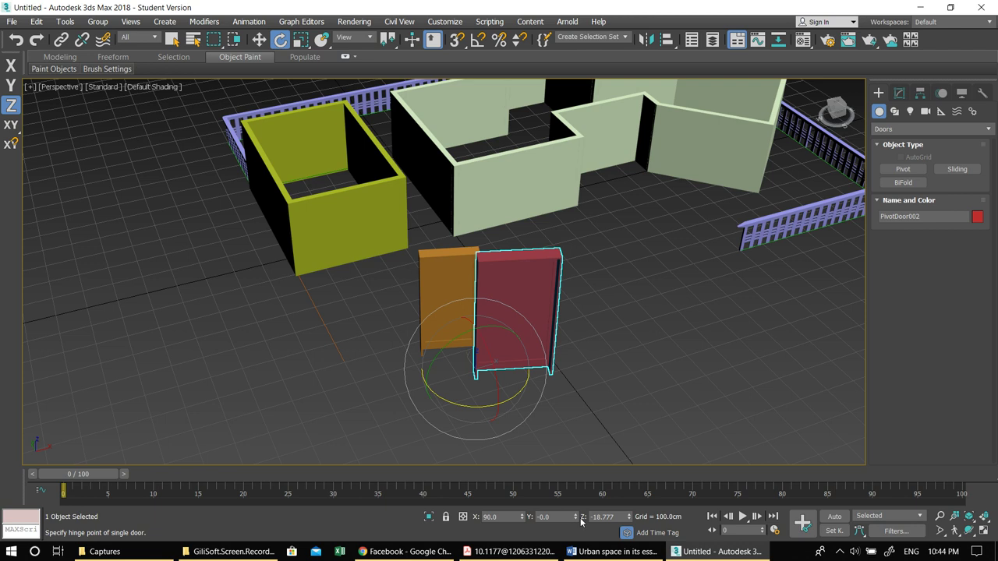
double_click(604, 517)
text(0)
key(Return)
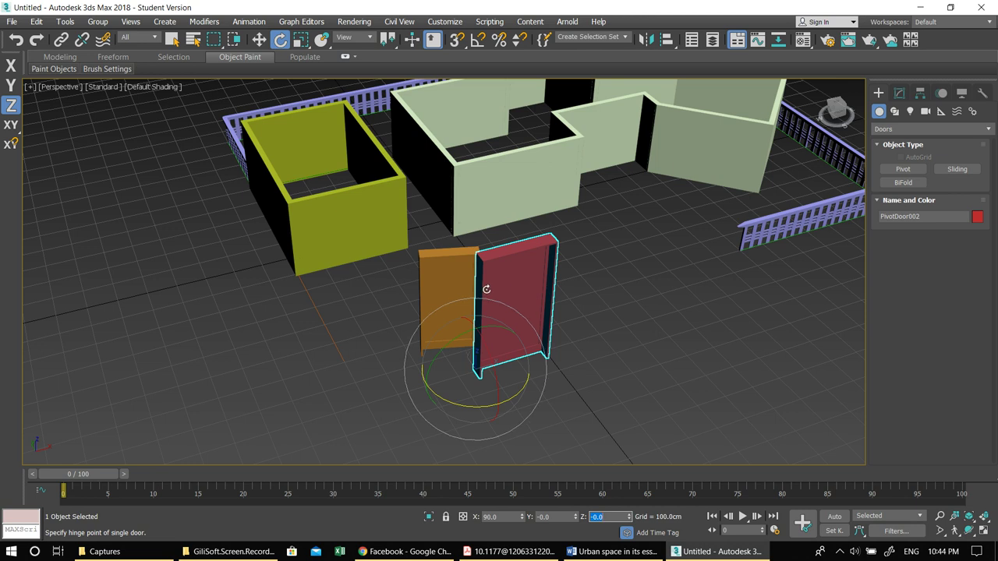
Step: Delete the smaller orange pivot door and return to the Move tool with the red door selected
click(455, 264)
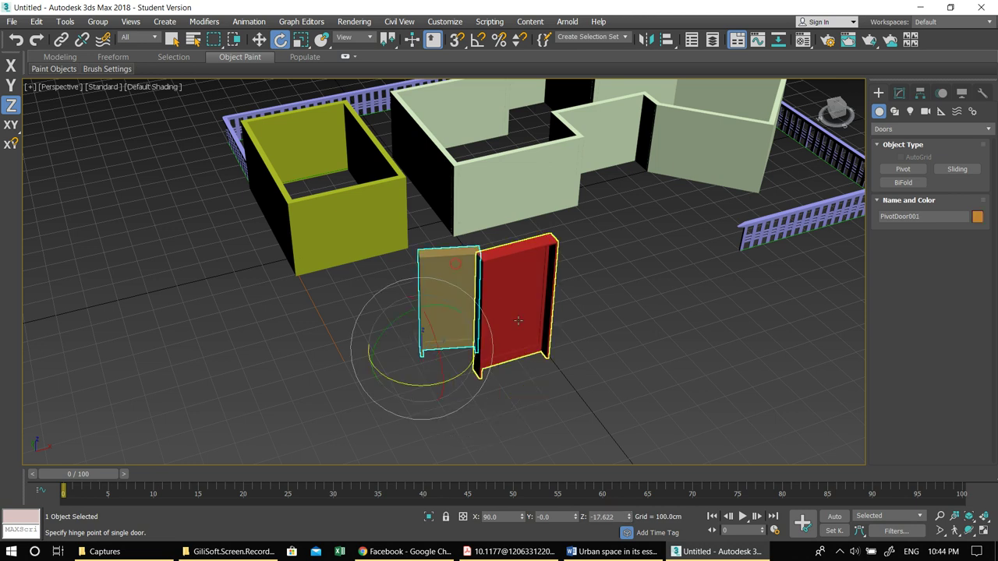
key(Delete)
mouse_move(530, 347)
alt+middle_down()
mouse_move(509, 364)
mouse_move(526, 319)
mouse_move(517, 343)
mouse_move(546, 341)
alt+middle_up()
click(453, 354)
key(w)
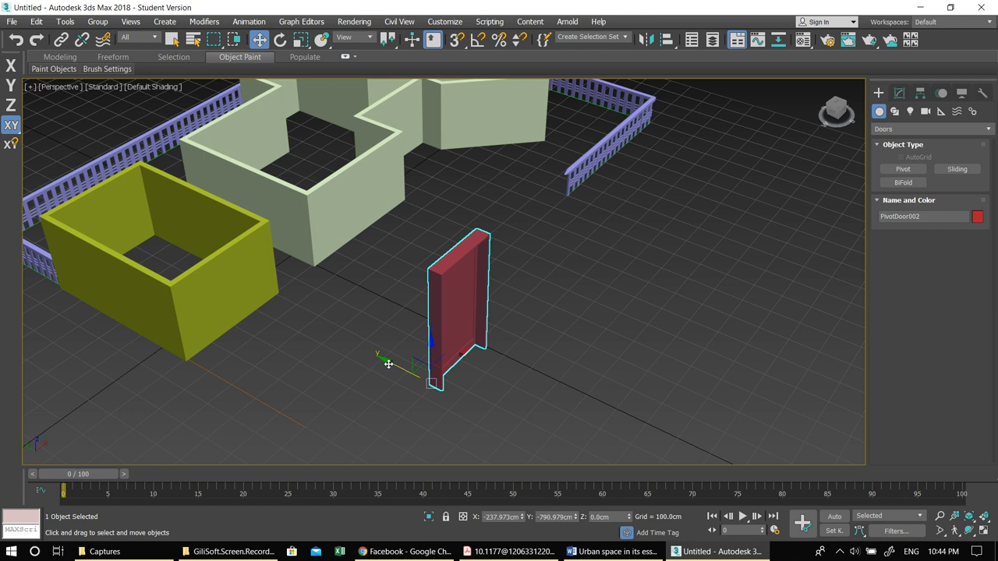
Step: Draw a sliding door beside the red pivot door, about 304 cm wide, 33 cm deep and 468 cm high
alt+middle_drag(382, 369, 341, 364)
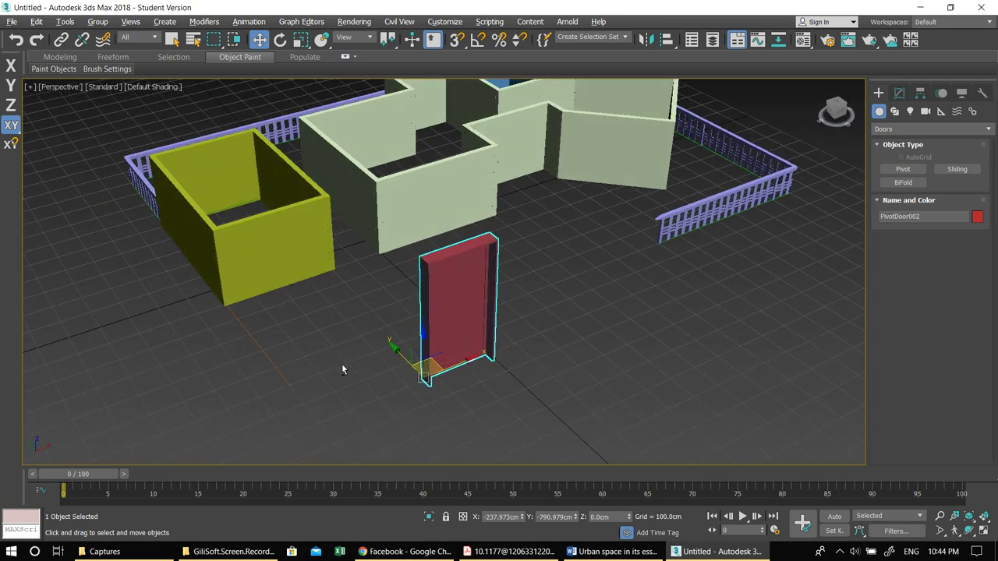
alt+middle_drag(514, 334, 543, 335)
click(957, 168)
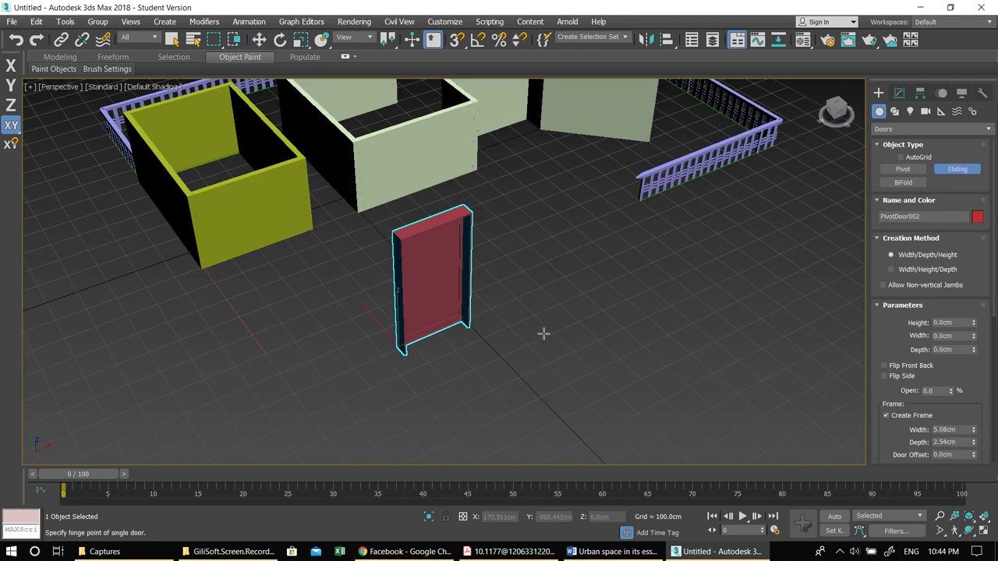
drag(555, 337, 633, 299)
click(586, 310)
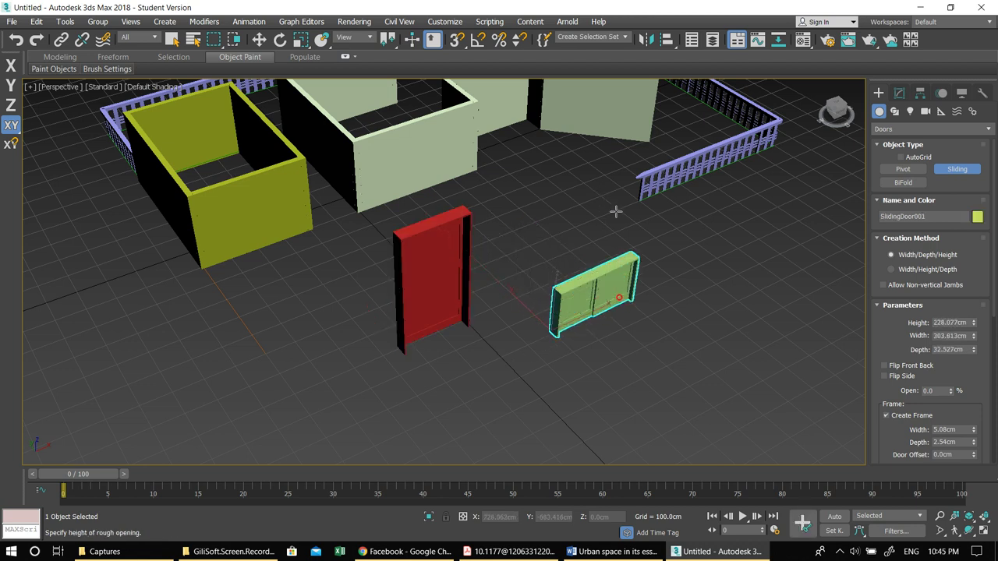
click(619, 152)
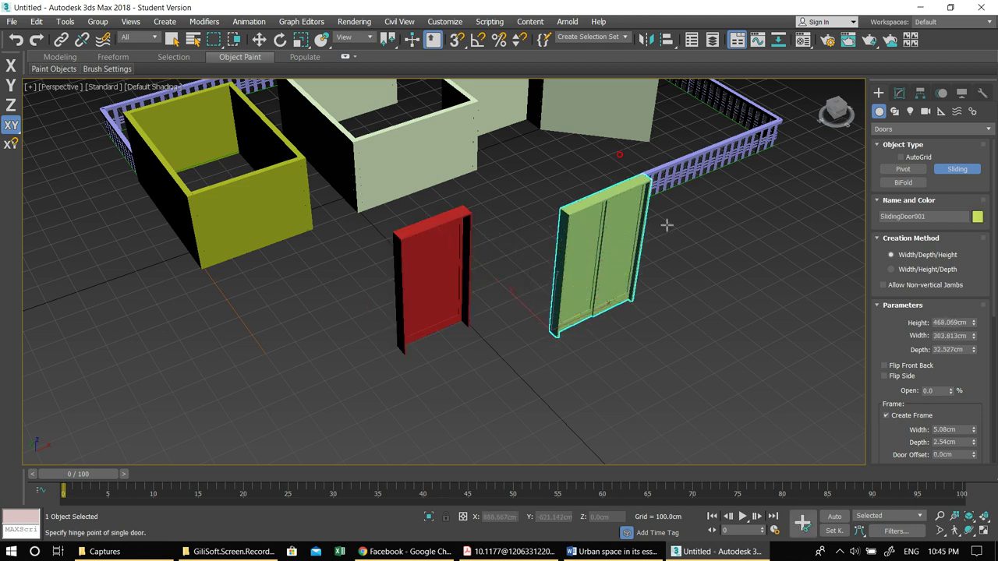
Step: Draw a BiFold door in front of the sliding door and leave door creation for the Move tool
click(902, 182)
drag(619, 410, 715, 348)
click(706, 343)
click(697, 160)
alt+middle_drag(682, 332, 660, 324)
key(w)
Step: Select the red pivot door and examine it next to the building and the other doors
click(468, 251)
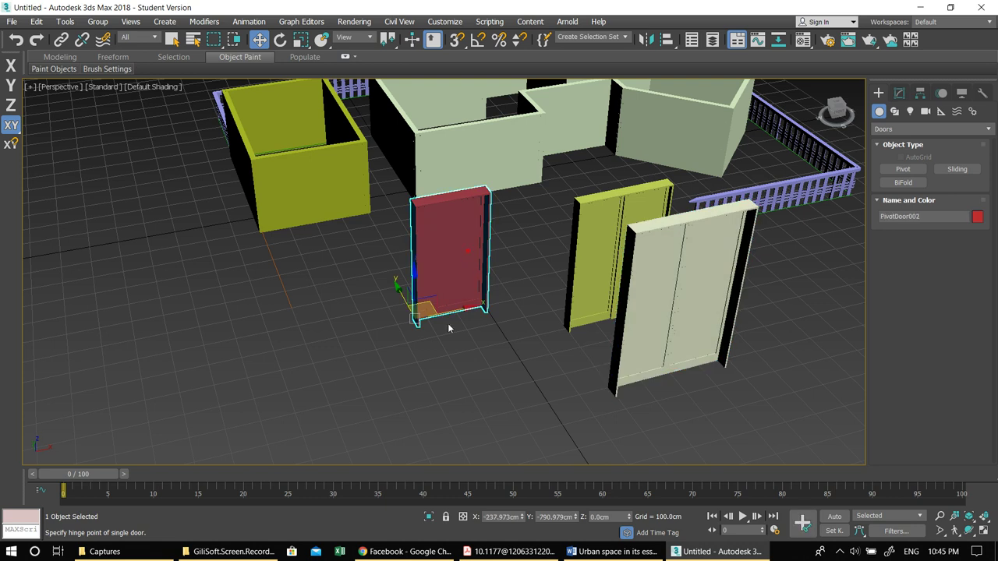
alt+middle_drag(467, 344, 470, 355)
scroll(470, 355, up, 5)
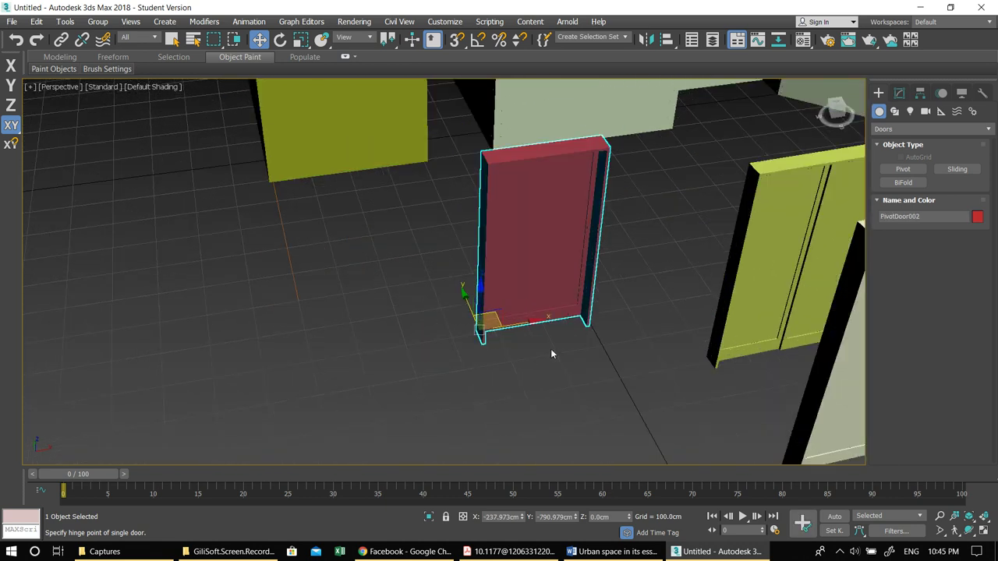
scroll(523, 366, down, 4)
scroll(517, 327, down, 2)
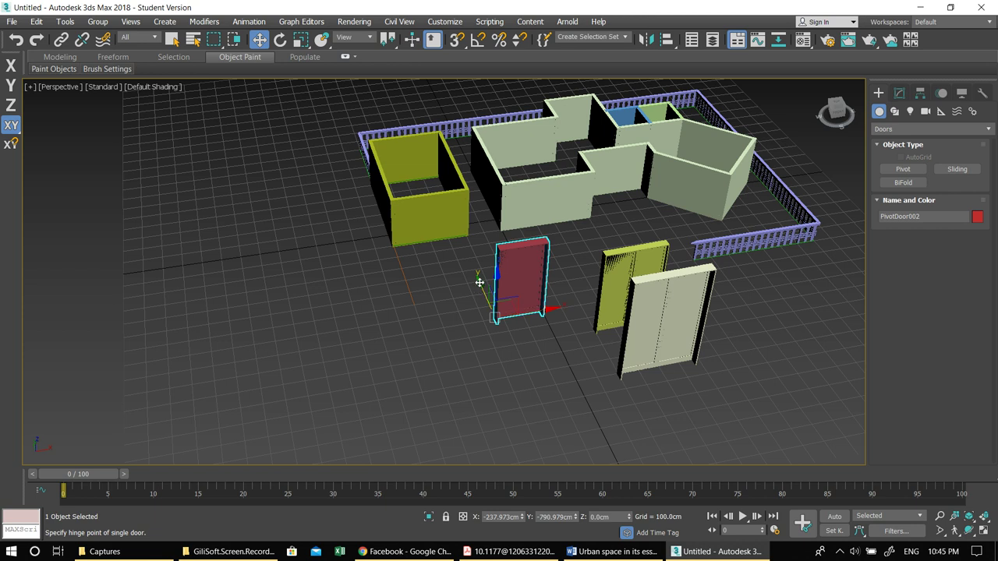
scroll(476, 270, up, 2)
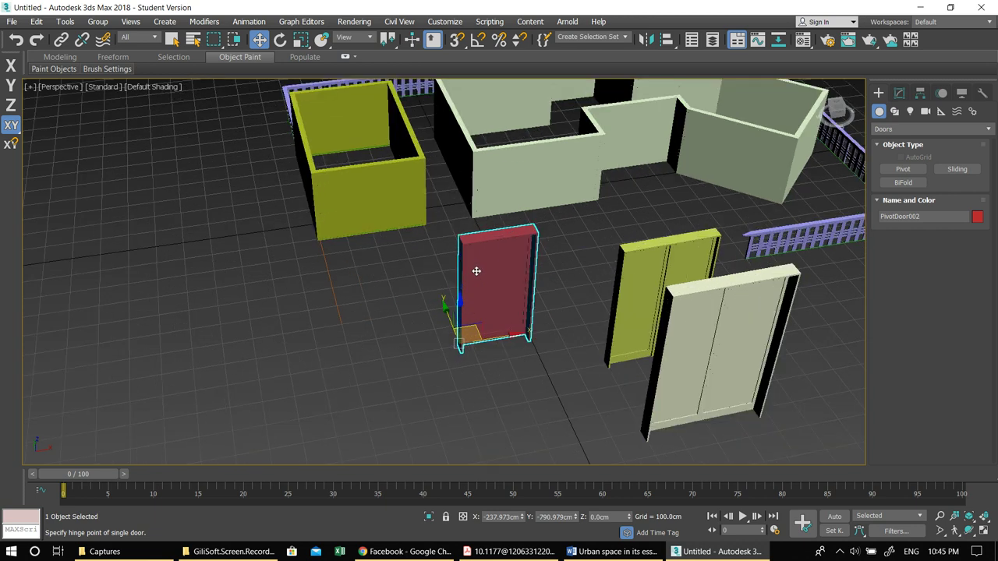
Step: Clone the red pivot door along Y towards the front as two independent copies
shift+drag(445, 305, 474, 376)
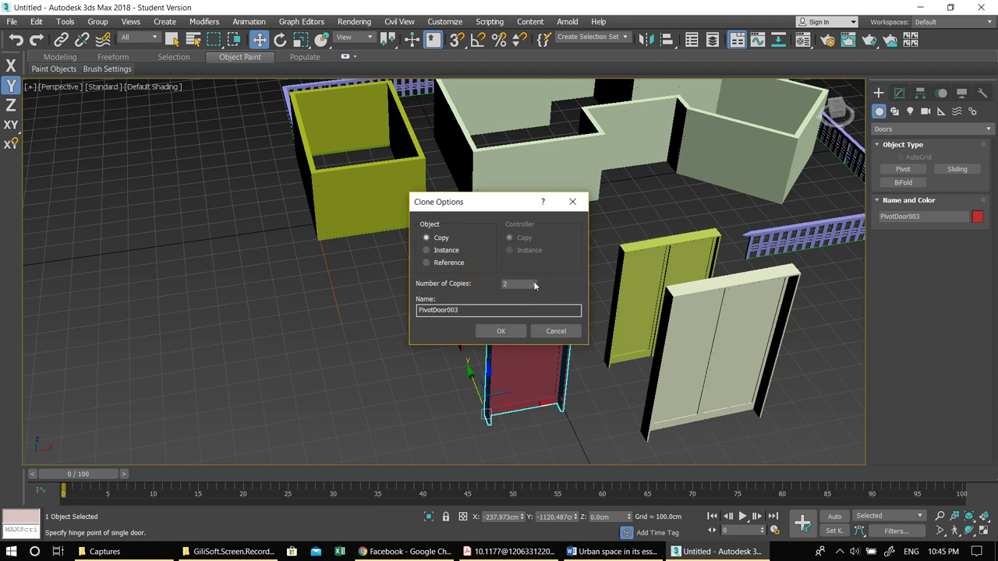
click(514, 335)
alt+middle_drag(488, 372, 500, 371)
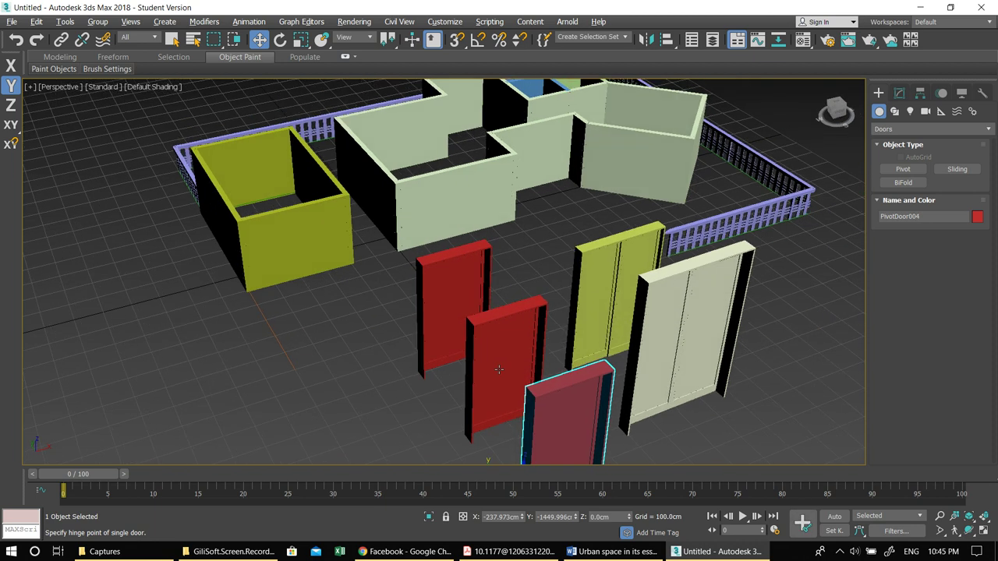
scroll(440, 331, up, 2)
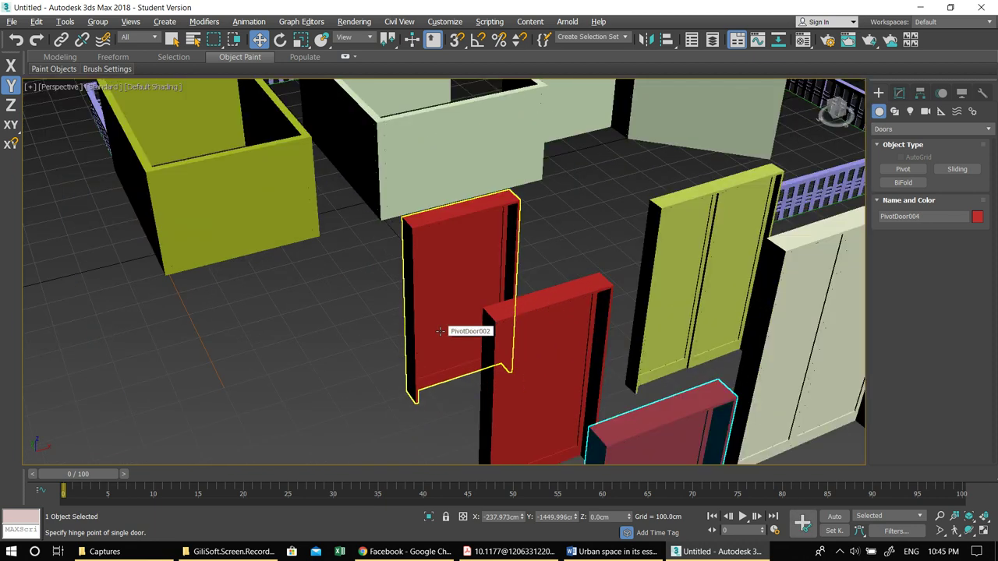
middle_drag(440, 331, 446, 361)
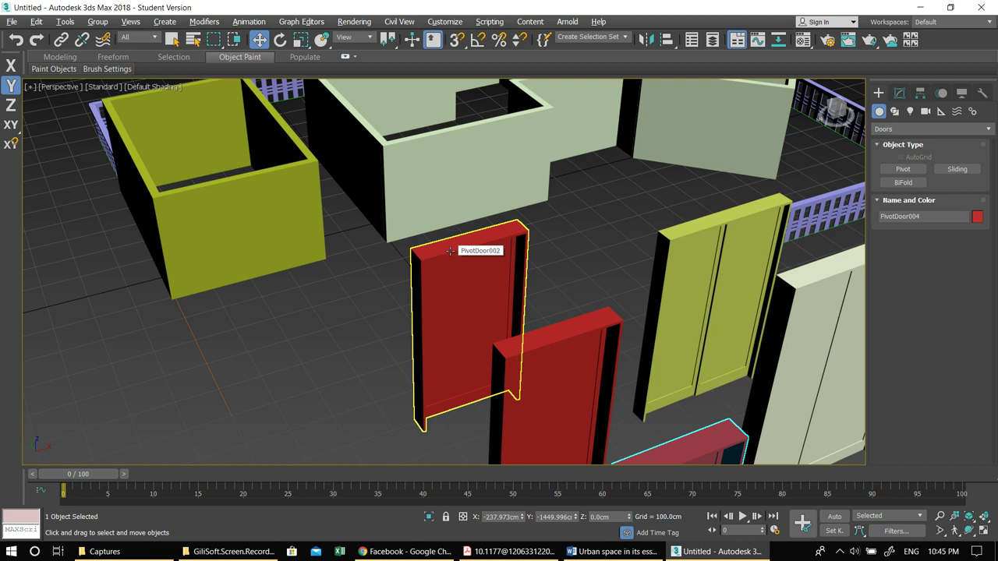
Step: Select the original red pivot door nearest the building and set its leaf thickness to about 9.449 cm
click(450, 251)
click(900, 93)
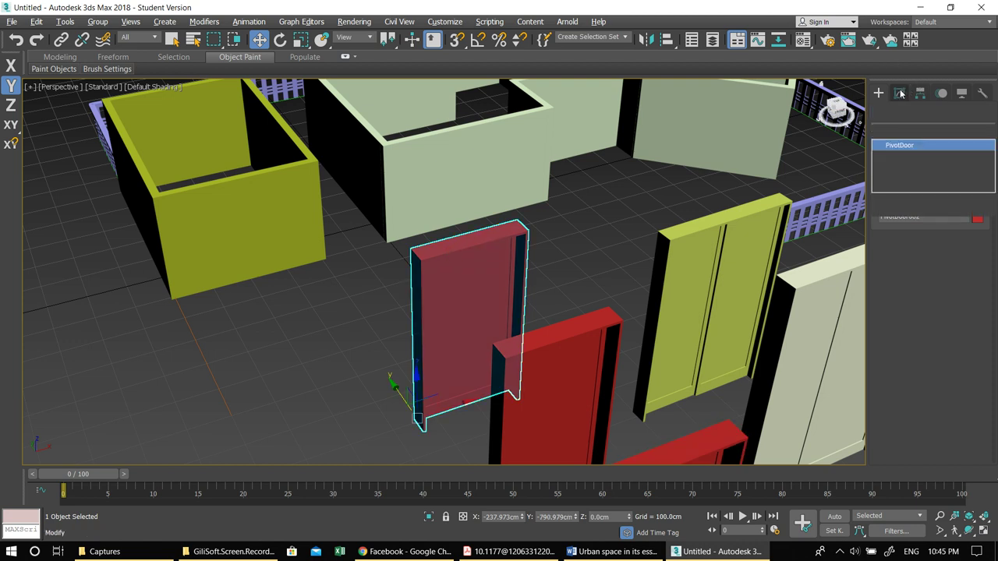
click(840, 555)
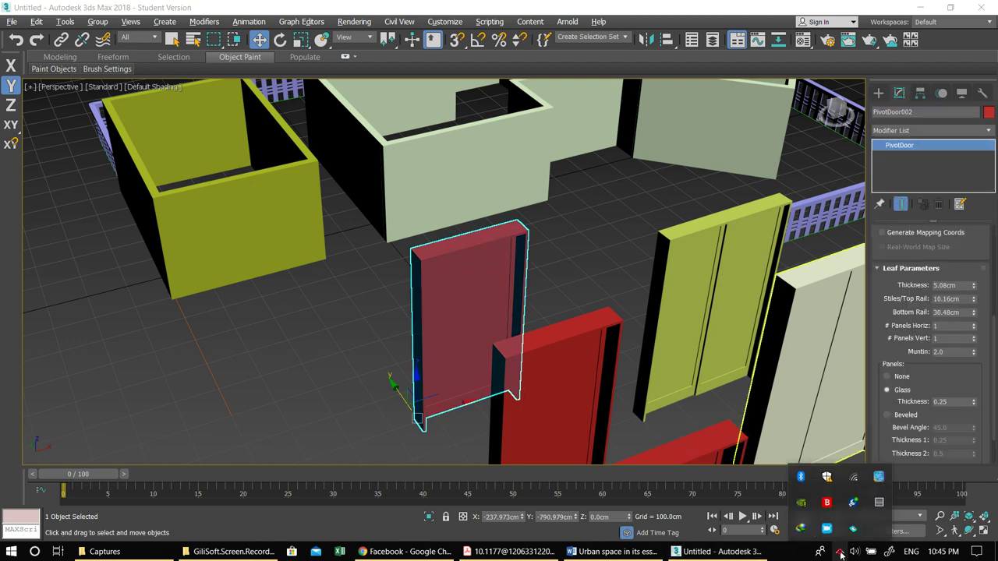
click(839, 555)
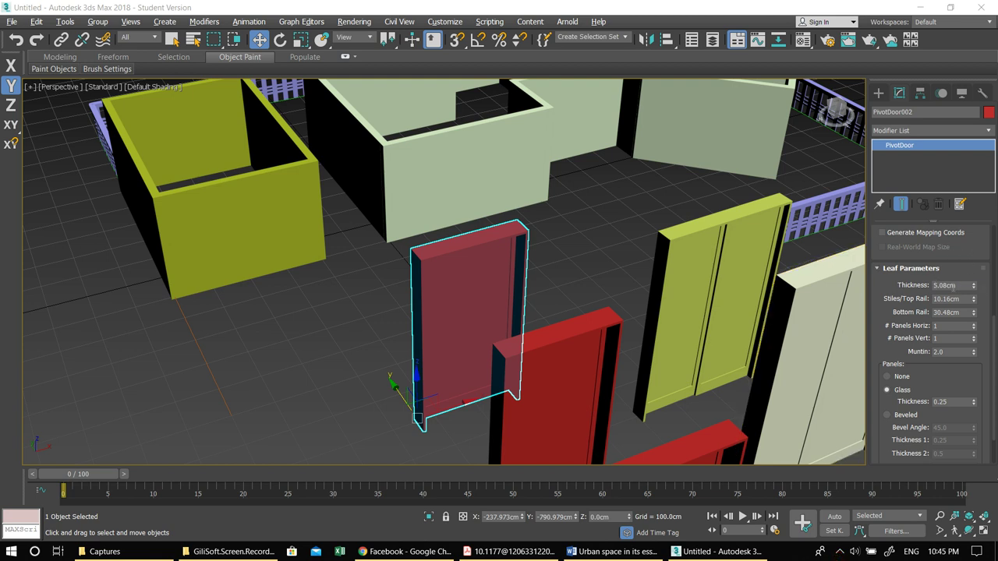
drag(974, 290, 928, 244)
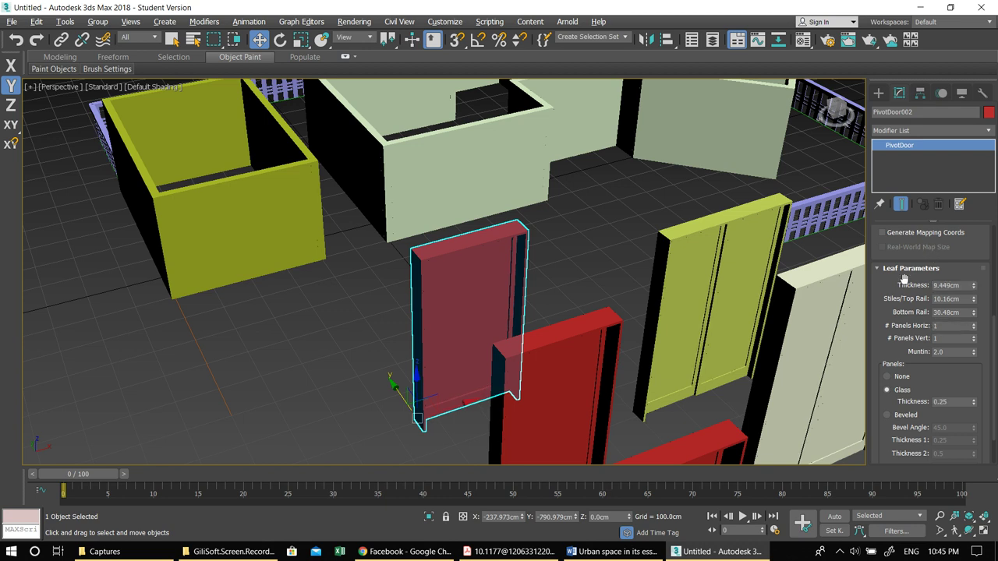
Step: Set the selected pivot door's height to 250 cm, width to 120 cm and depth to 25 cm
scroll(895, 282, up, 5)
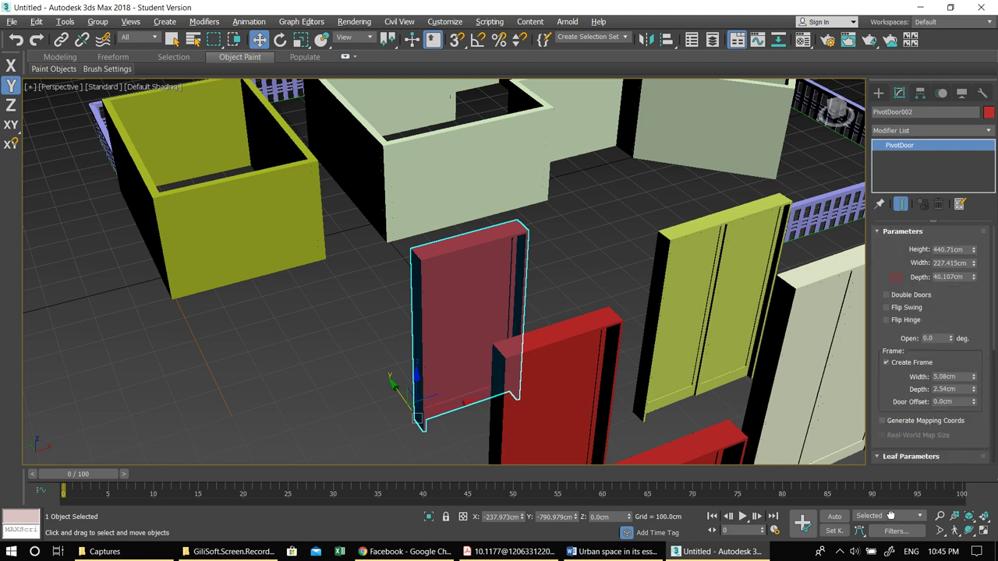
click(959, 248)
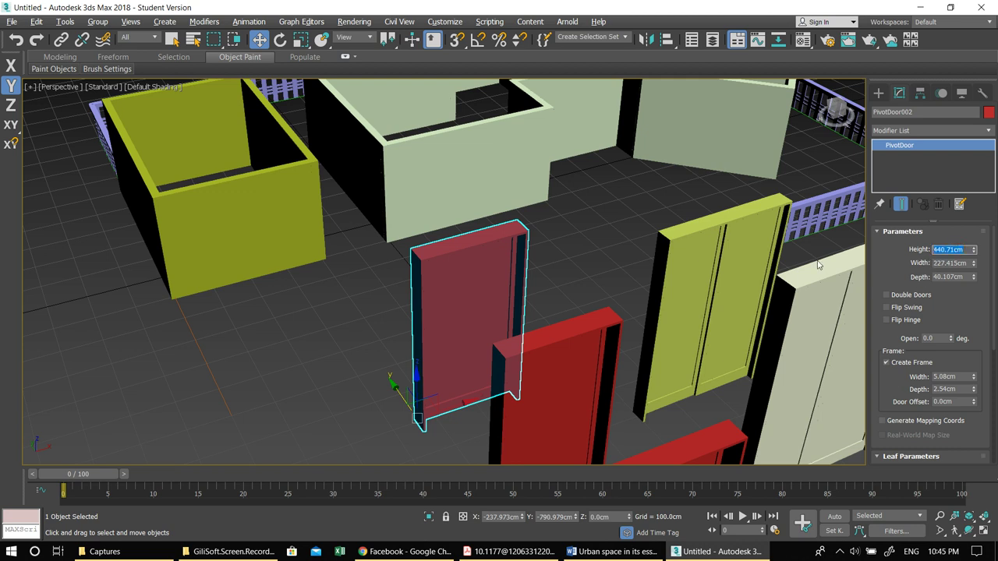
text(250)
key(Tab)
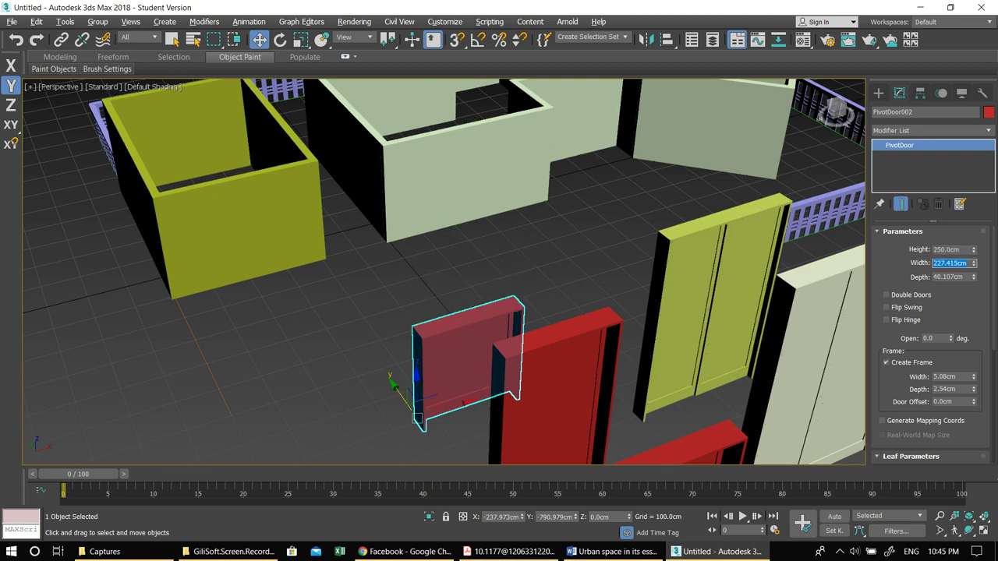
text(120)
key(Return)
middle_drag(535, 234, 571, 168)
scroll(376, 317, up, 3)
double_click(947, 276)
text(25)
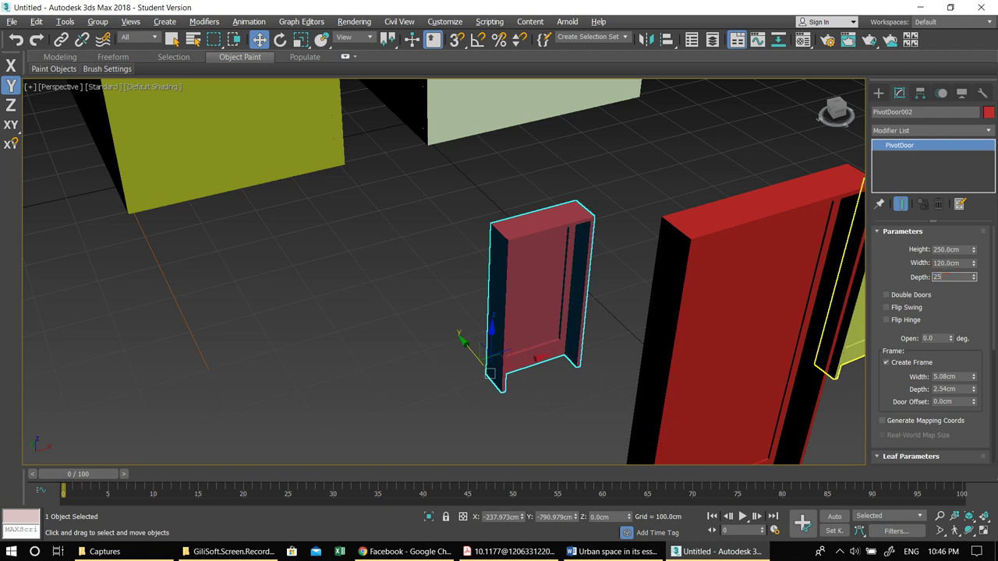
key(Return)
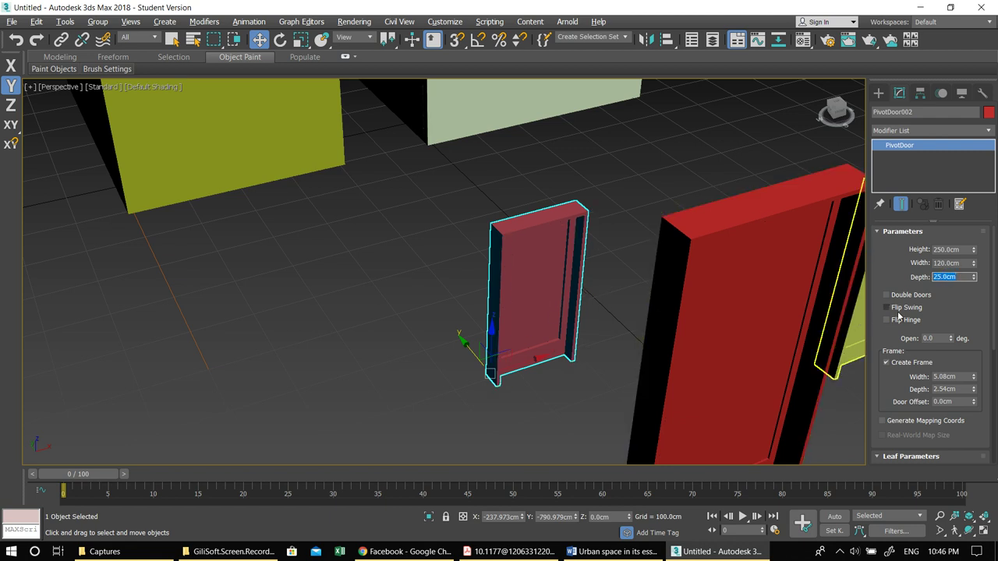
Step: Try the Double Doors option on the closed pivot door, then switch back to a single leaf
scroll(580, 313, up, 5)
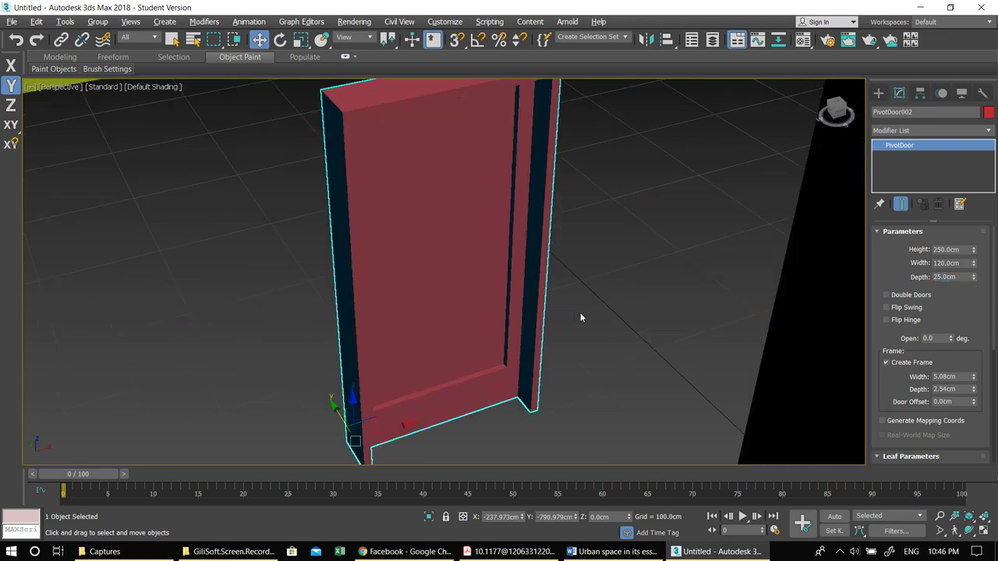
scroll(557, 327, down, 3)
alt+middle_drag(545, 323, 940, 320)
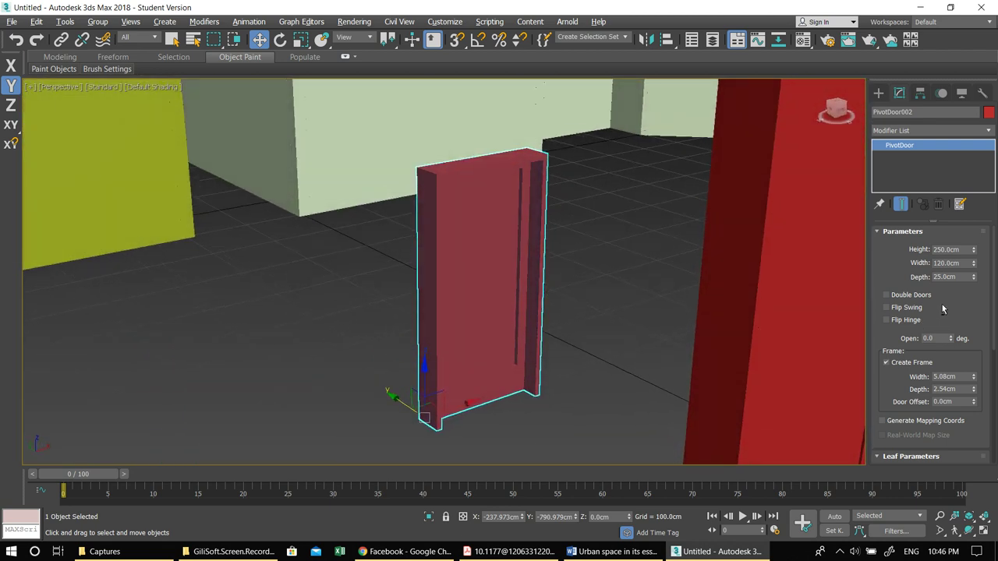
click(895, 296)
alt+middle_drag(769, 313, 570, 352)
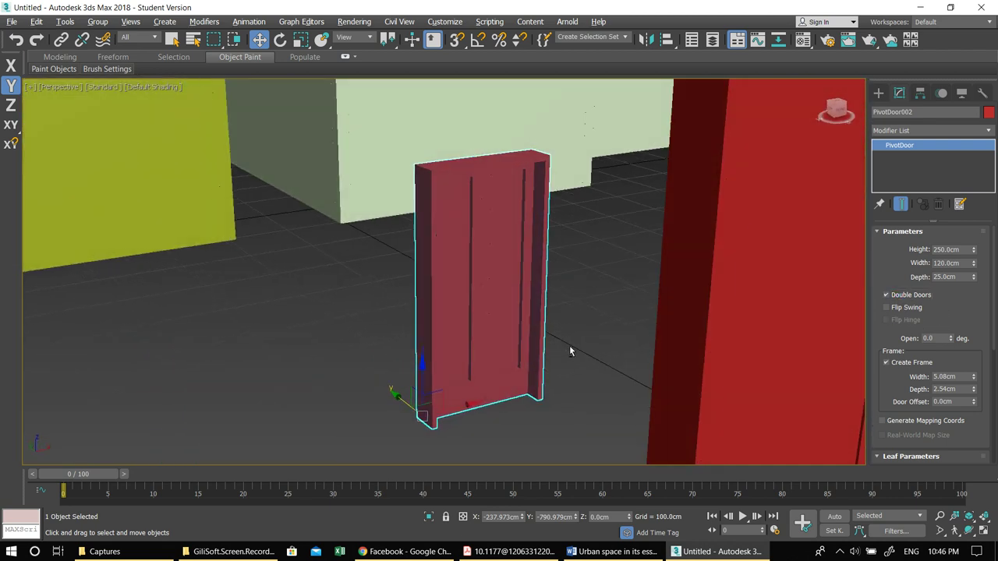
scroll(491, 359, up, 3)
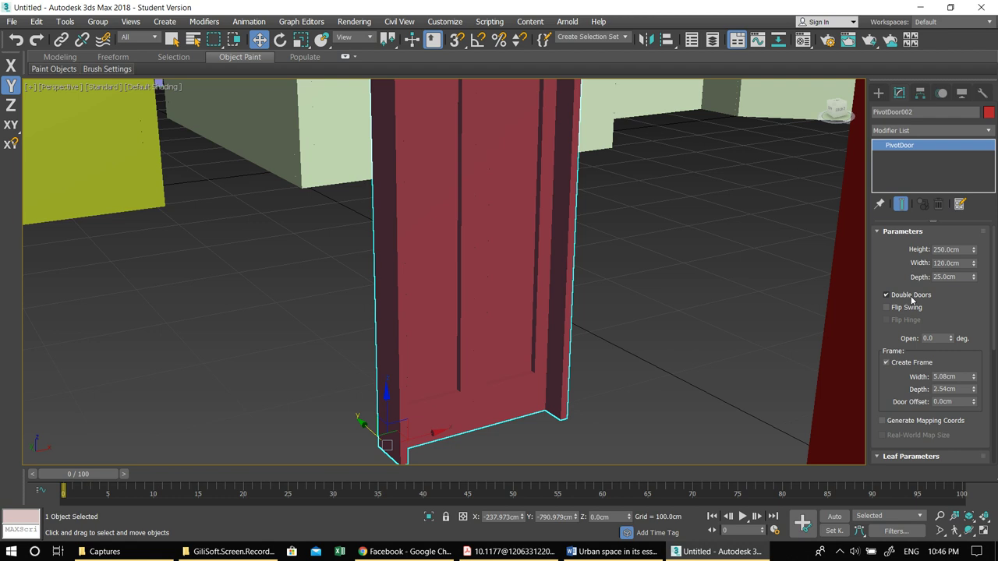
click(911, 296)
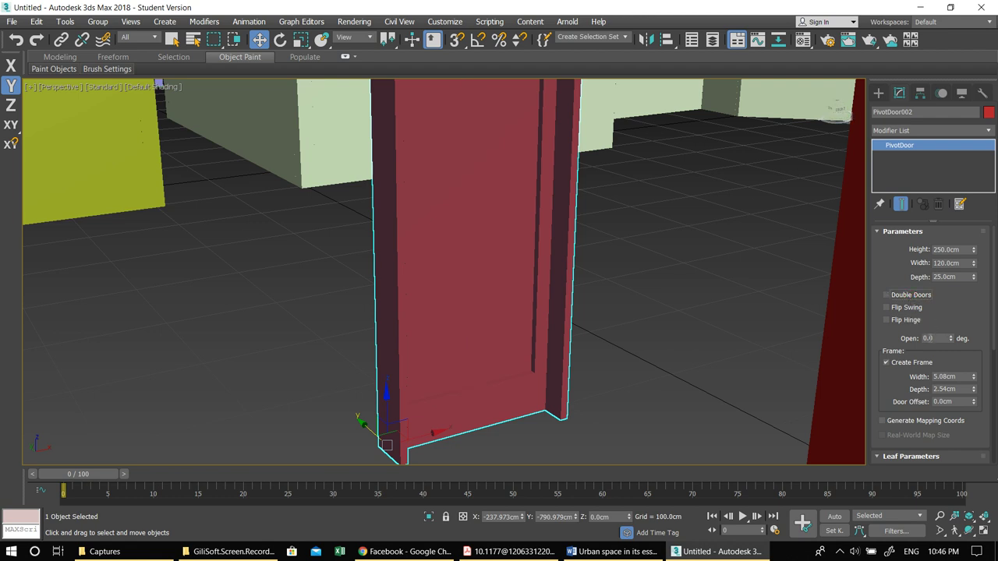
Step: Open the pivot door to 55 degrees and show edged faces in the viewport
drag(954, 343, 937, 273)
alt+middle_drag(693, 281, 811, 285)
scroll(562, 320, up, 3)
middle_drag(563, 319, 564, 346)
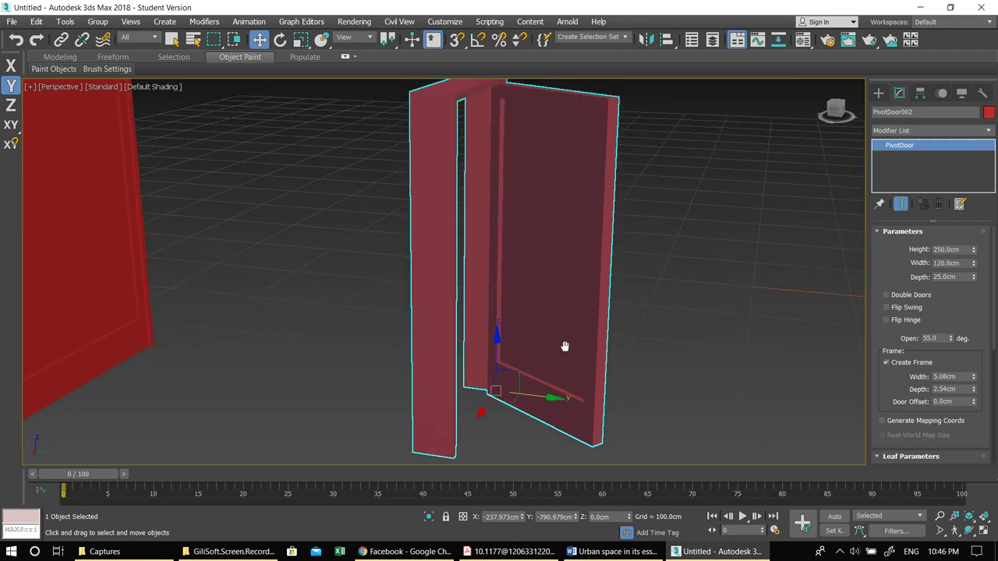
key(F4)
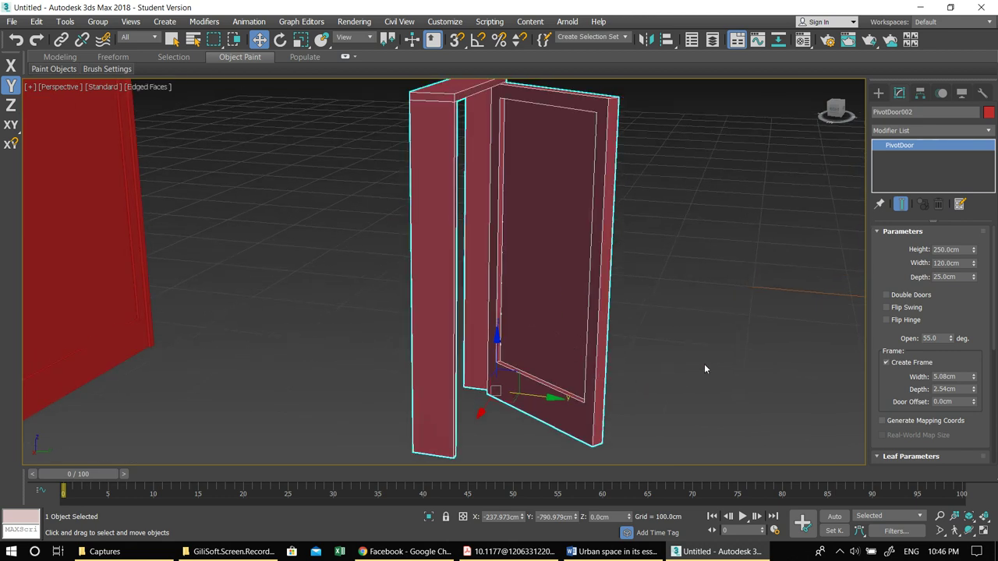
Step: Preview the opened pivot door with double leaves and return it to a single leaf
click(901, 297)
alt+middle_drag(632, 294, 684, 327)
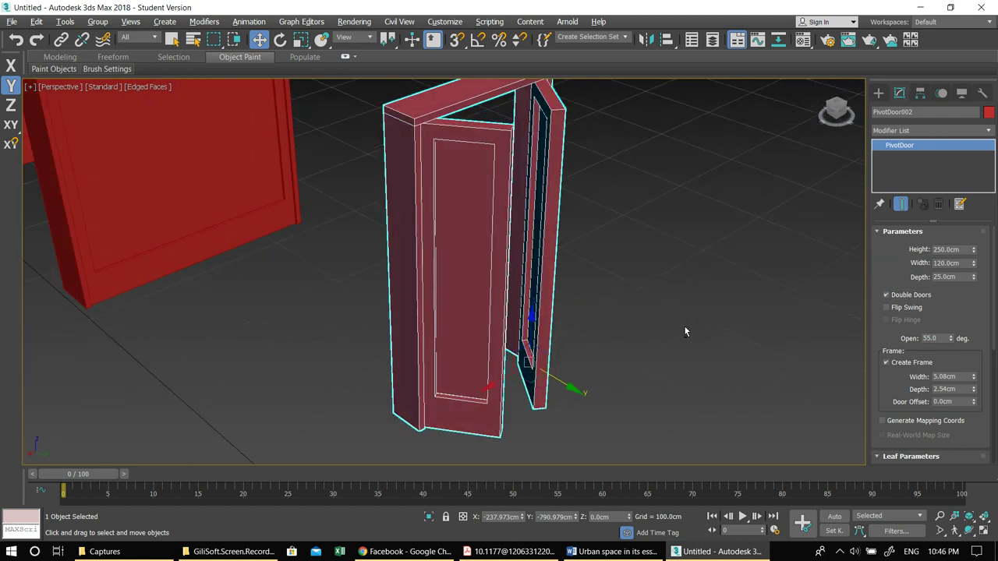
click(904, 297)
Step: Toggle Flip Swing on and off to compare the door's opening directions, leaving it off
click(904, 309)
click(903, 310)
click(904, 311)
click(903, 311)
click(903, 310)
click(903, 311)
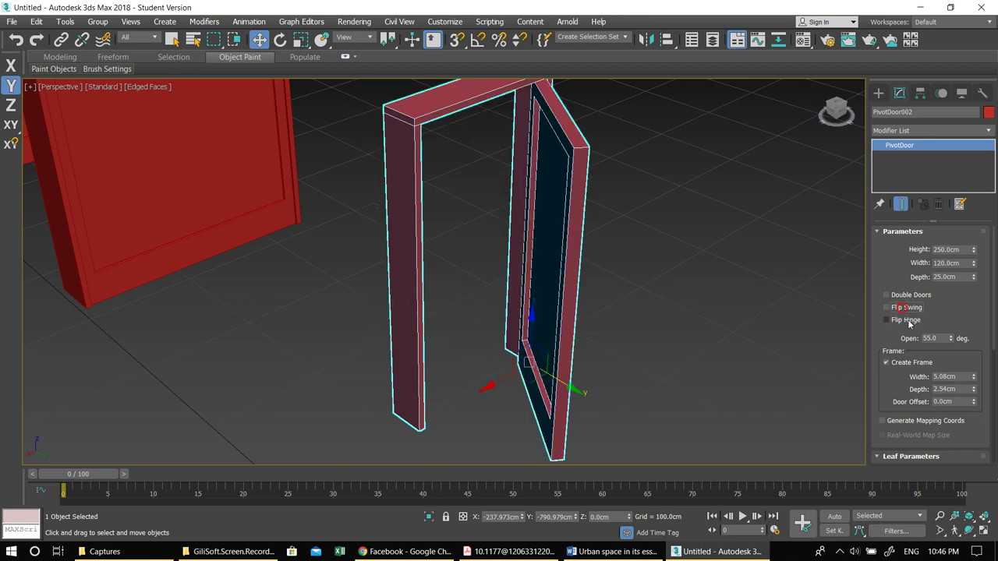
Step: Compare the hinge sides with Flip Hinge, leave that option off and enable Flip Swing for the door
click(908, 321)
click(908, 322)
click(909, 321)
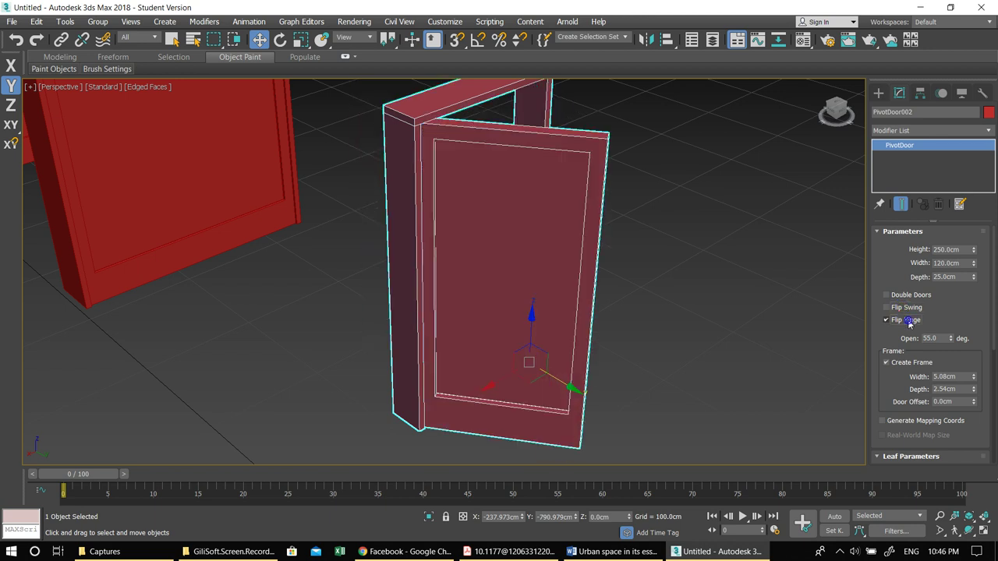
click(908, 320)
click(909, 320)
click(908, 320)
click(905, 307)
alt+middle_drag(735, 328, 536, 339)
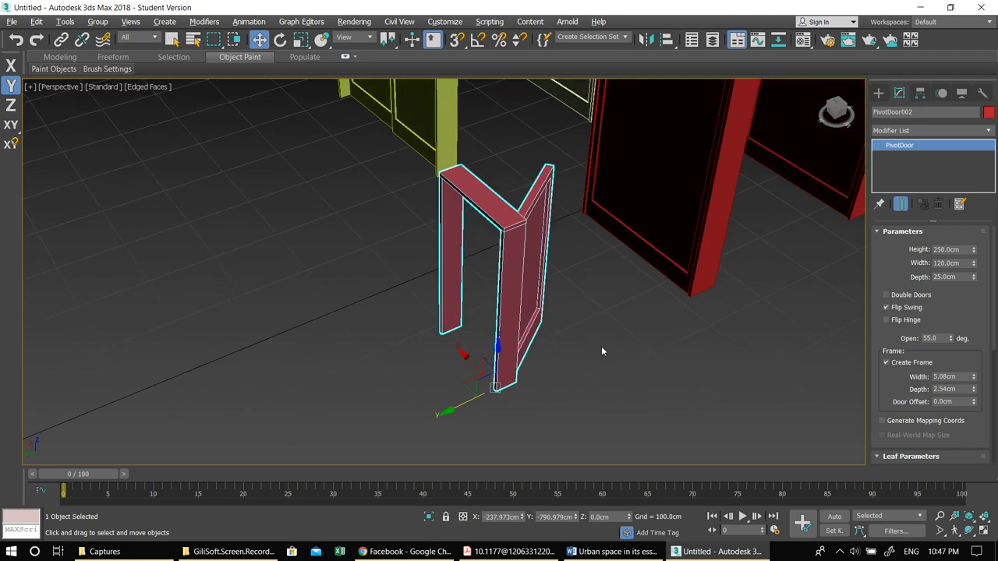
Step: Delete the two large red copies of the pivot door
scroll(617, 343, down, 5)
alt+middle_drag(643, 343, 616, 338)
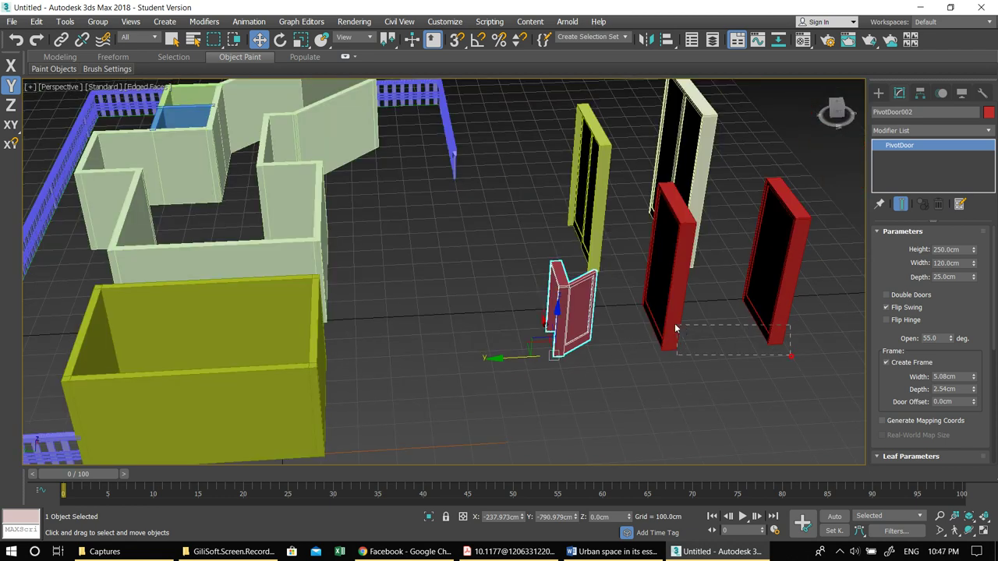
drag(675, 326, 660, 314)
key(Delete)
Step: Select the remaining red pivot door and set its leaf thickness to about 8.315 cm and its stiles/top rail to about 13.411 cm
scroll(612, 321, up, 4)
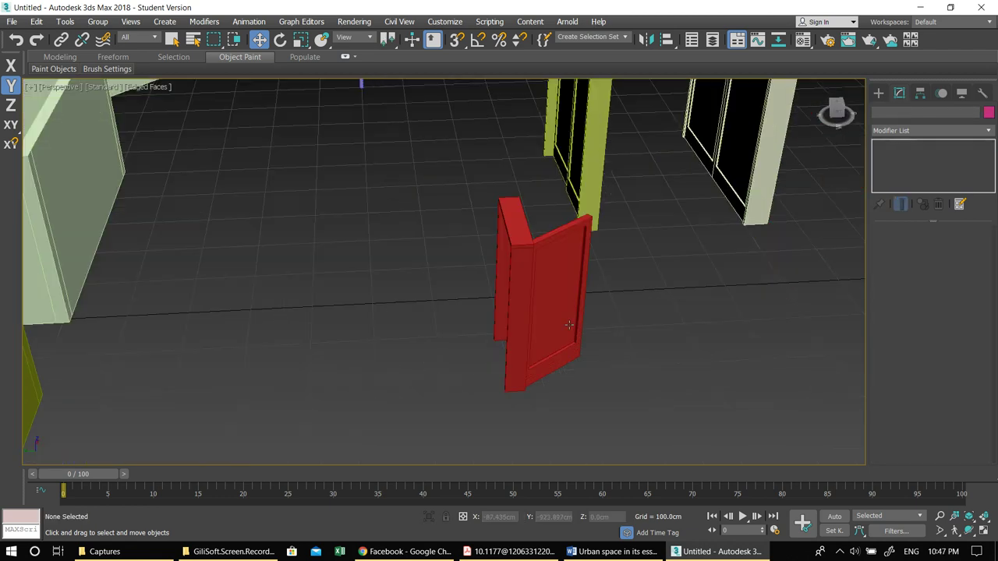
click(548, 347)
alt+middle_drag(548, 346, 528, 360)
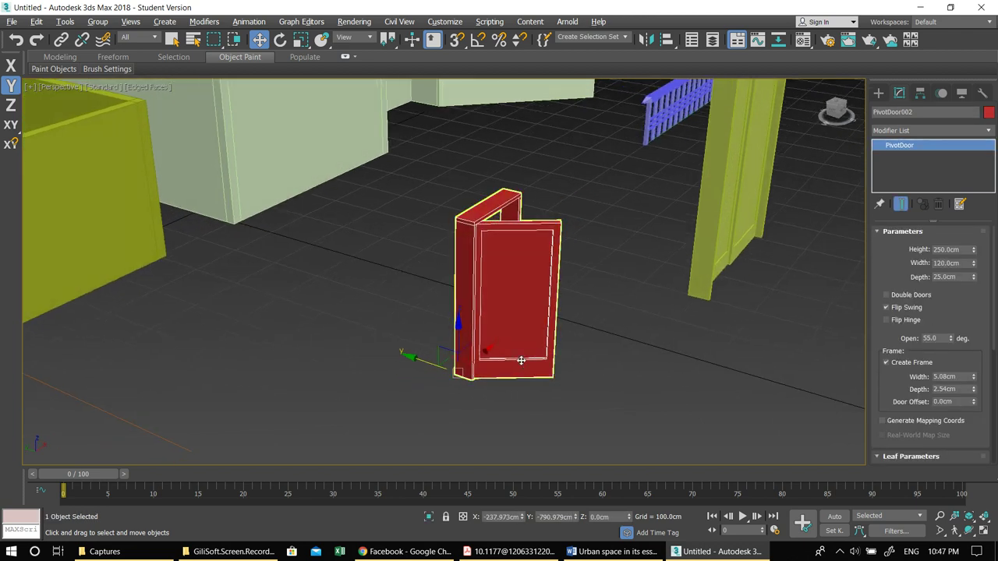
alt+middle_drag(551, 318, 490, 233)
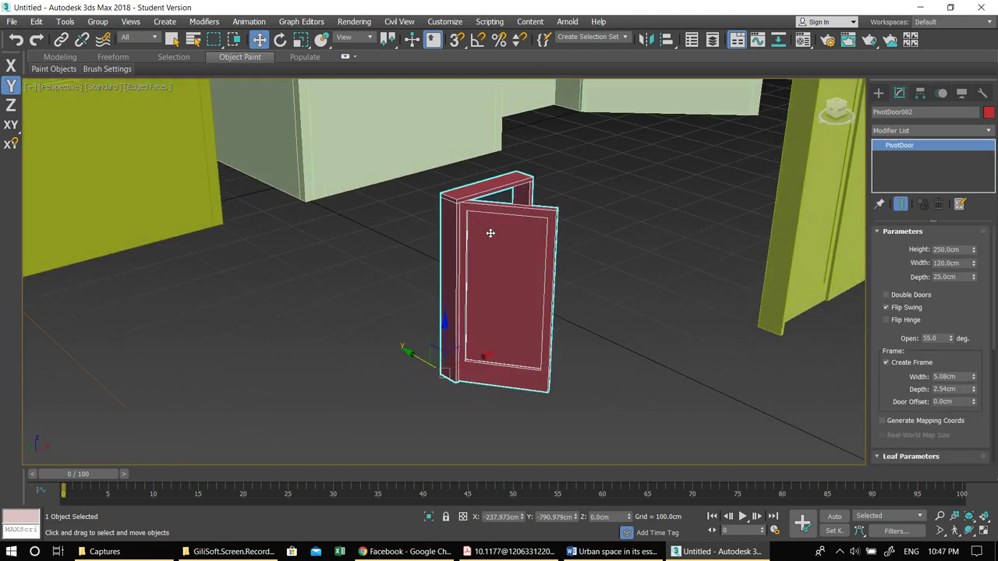
scroll(938, 251, down, 3)
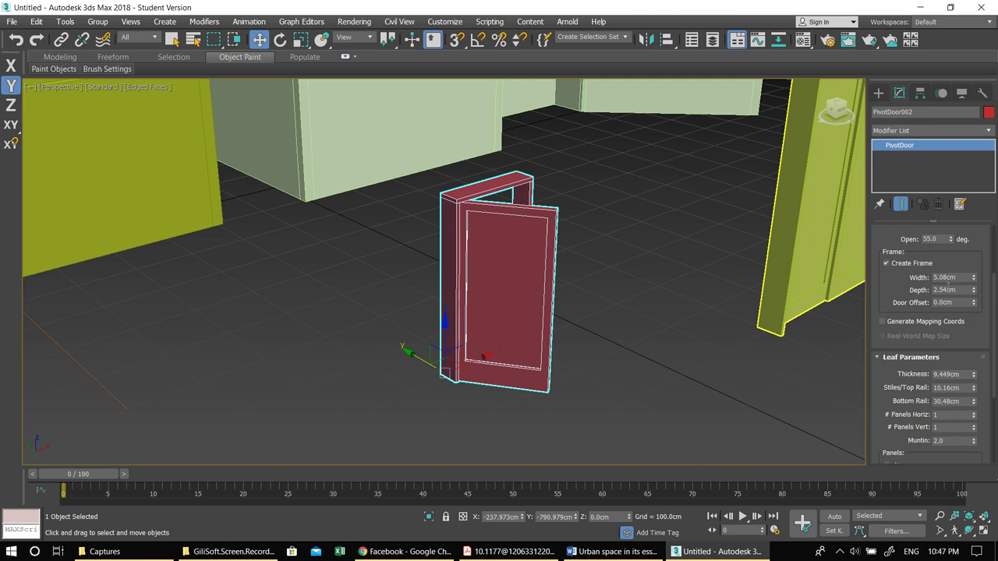
drag(890, 372, 883, 270)
mouse_move(754, 340)
alt+middle_down()
mouse_move(726, 328)
mouse_move(758, 339)
alt+middle_up()
drag(973, 272, 909, 275)
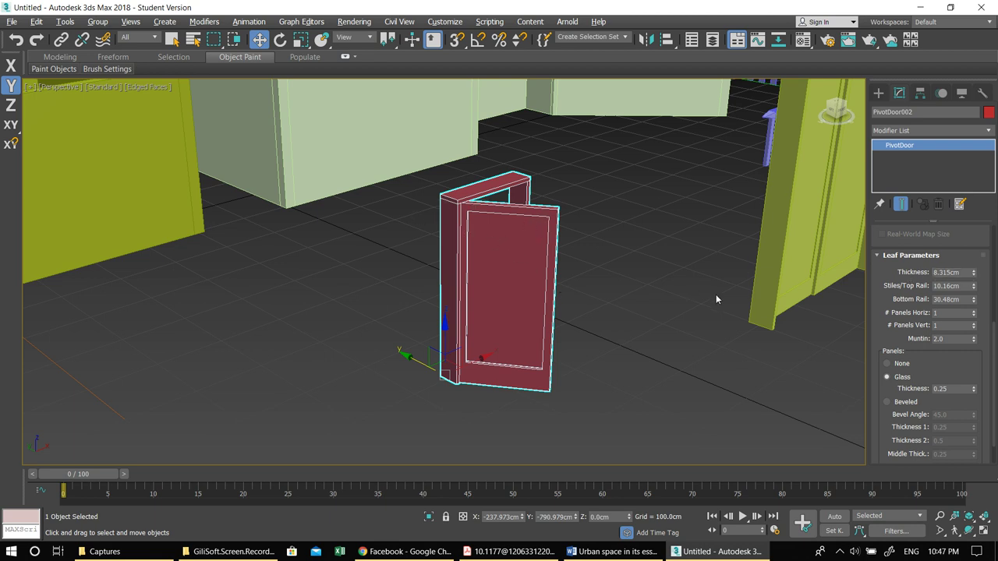
drag(927, 363, 927, 343)
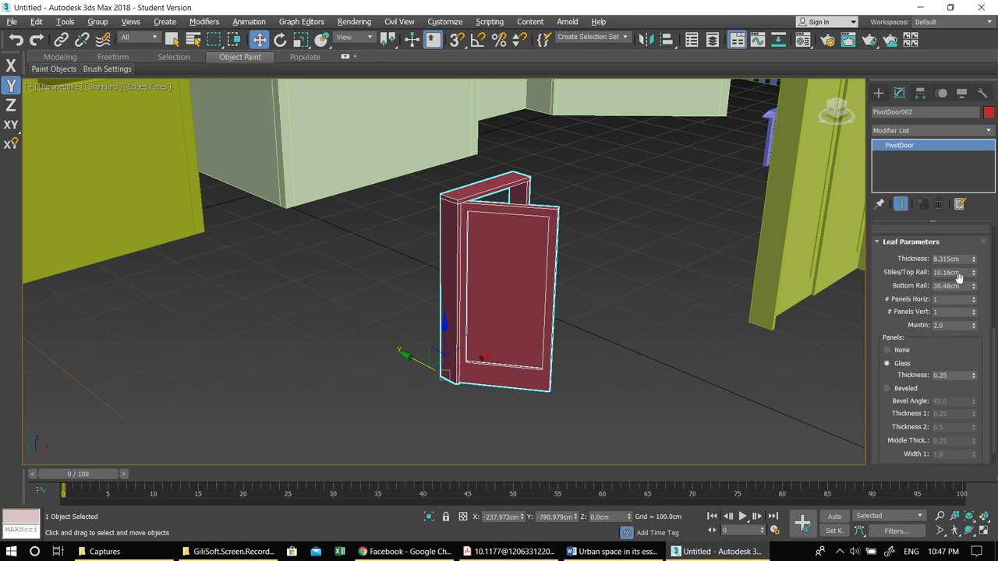
drag(973, 275, 973, 259)
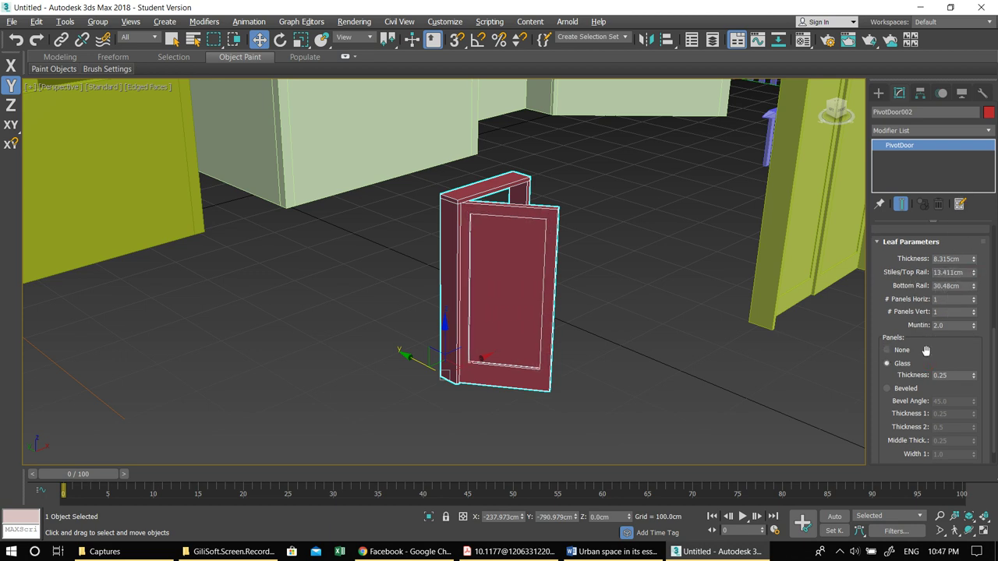
Step: Divide the door leaf into 5 horizontal and 8 vertical panels with a muntin of 0.51
drag(926, 338, 930, 315)
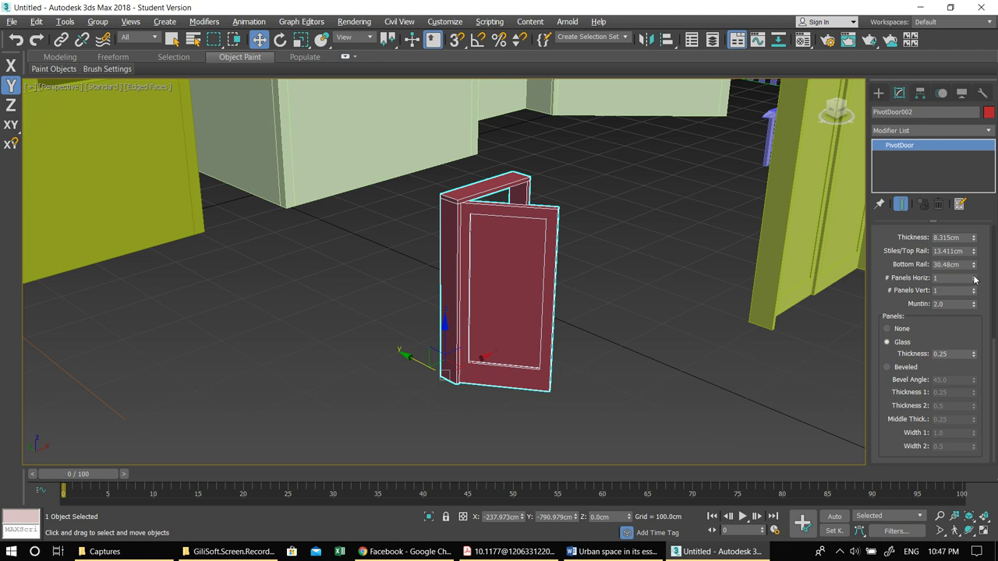
mouse_move(974, 281)
mouse_down()
mouse_move(974, 268)
mouse_move(971, 291)
mouse_up()
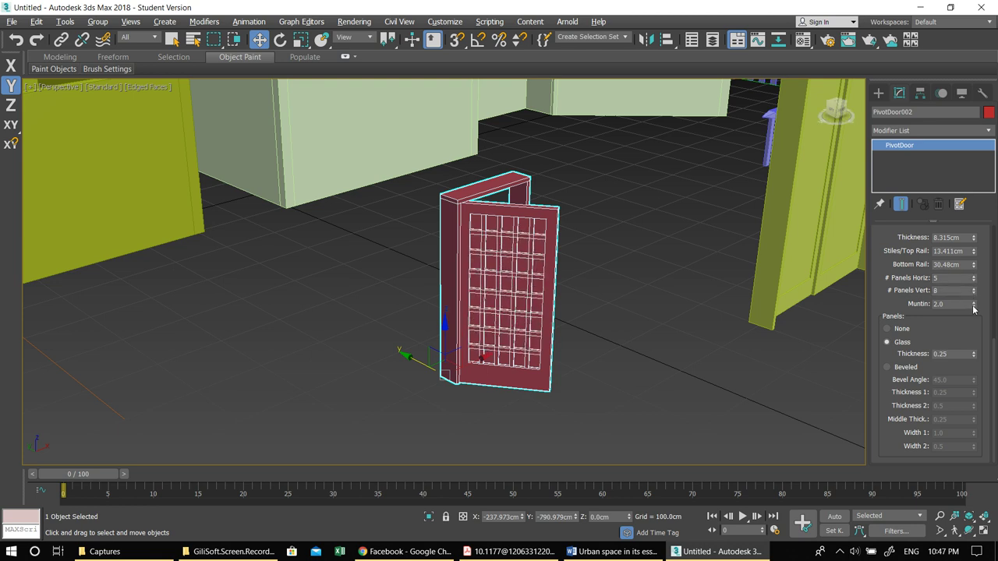
drag(975, 306, 941, 341)
alt+middle_drag(642, 363, 603, 374)
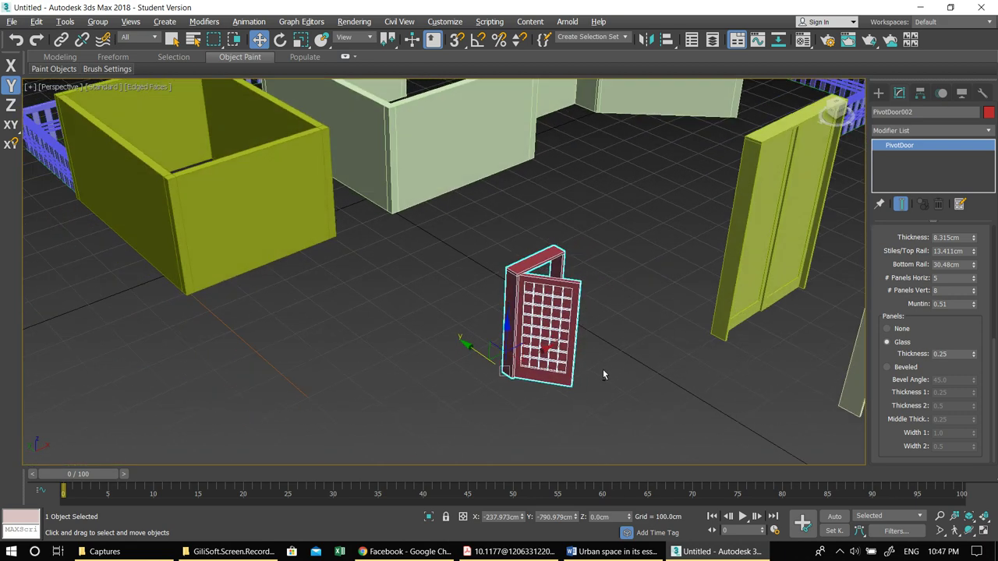
Step: Try beveled panels with a bevel angle of 90 on the red pivot door, and return the panels to Glass
scroll(604, 374, up, 3)
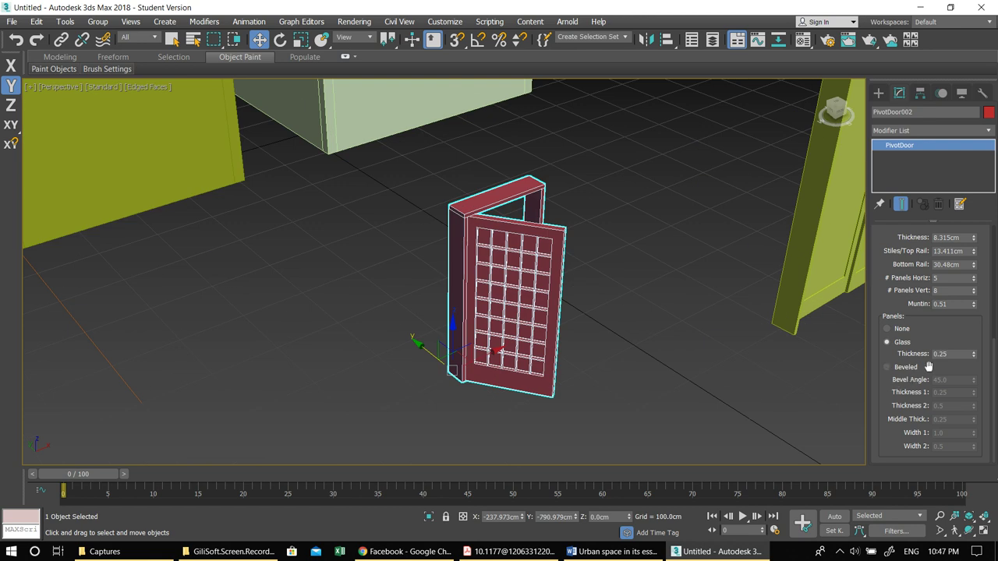
middle_drag(517, 279, 513, 276)
scroll(513, 276, up, 5)
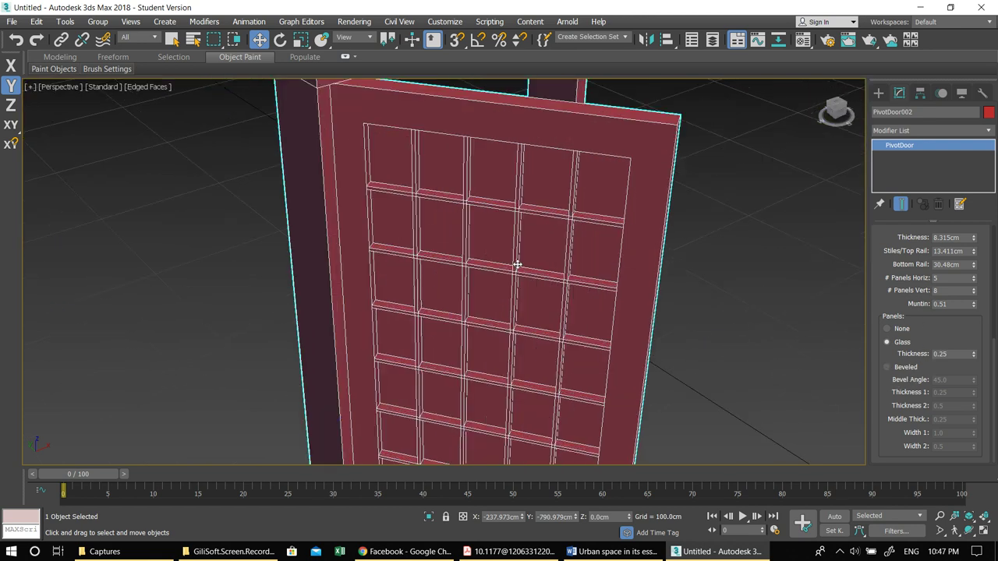
scroll(544, 276, up, 2)
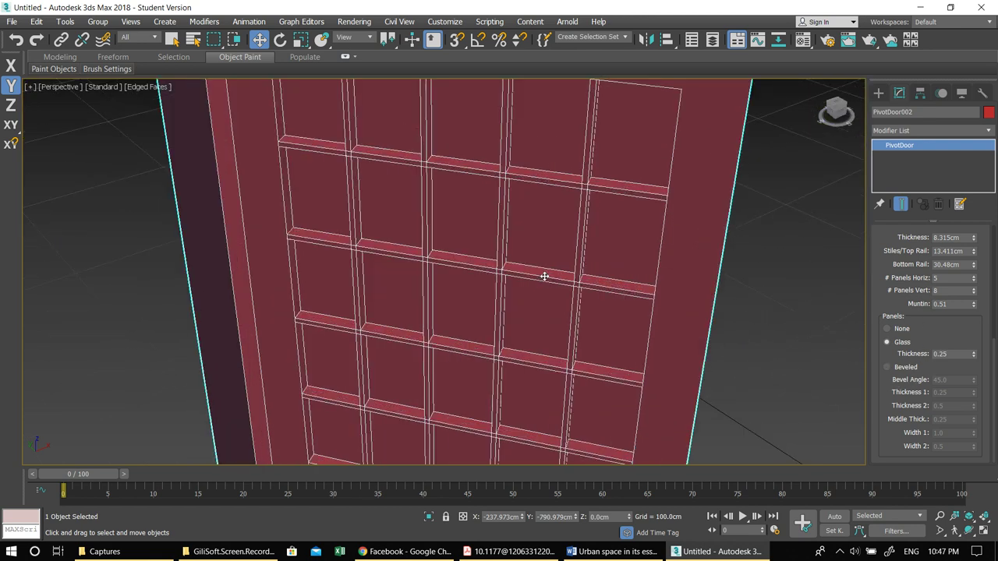
click(887, 368)
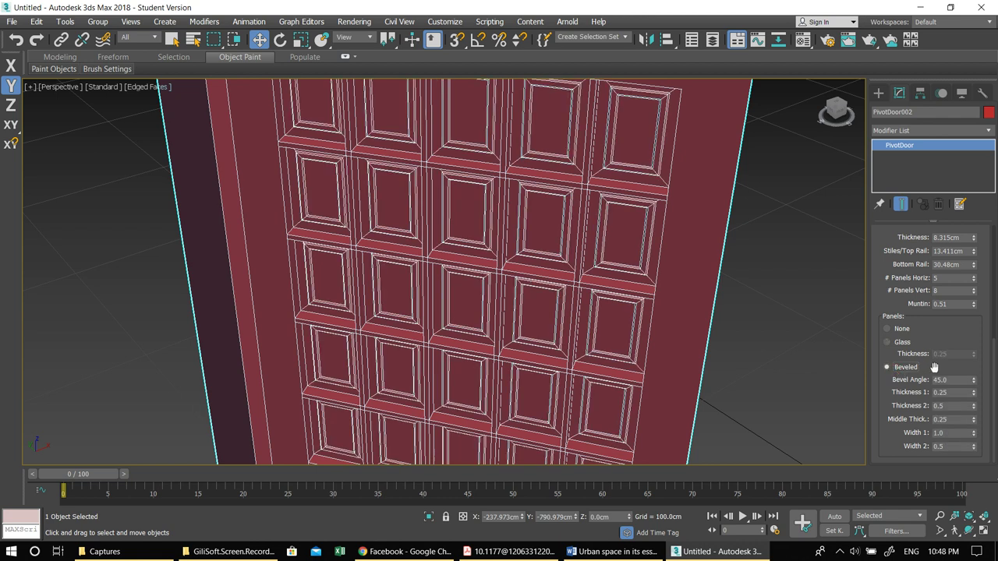
drag(973, 381, 935, 158)
middle_drag(629, 313, 629, 312)
scroll(538, 238, down, 3)
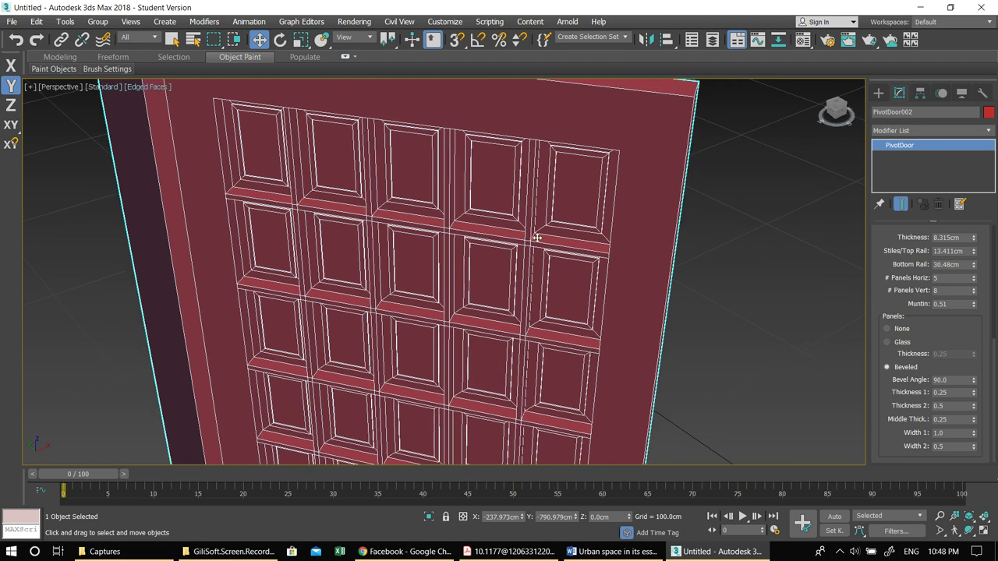
scroll(516, 263, down, 4)
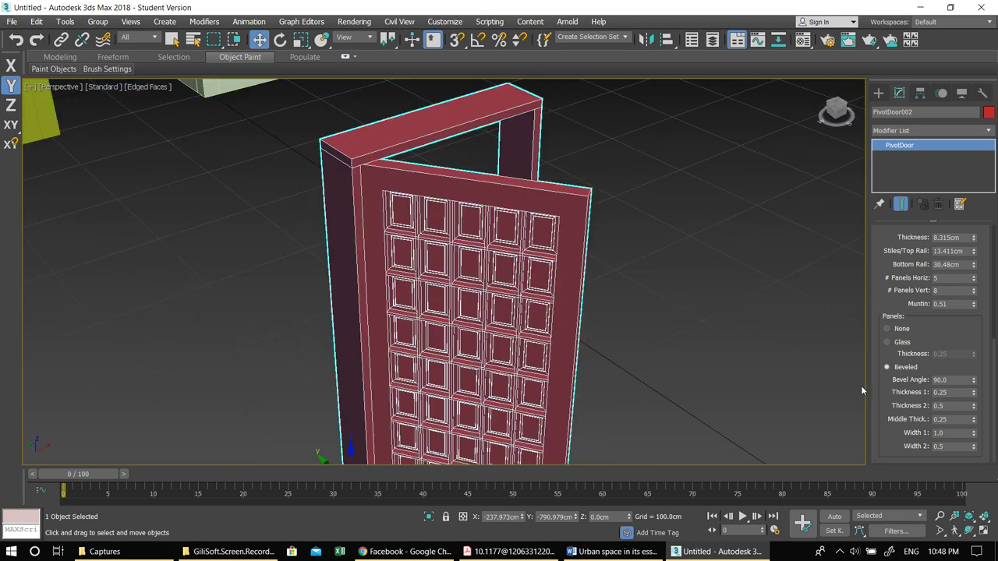
click(889, 343)
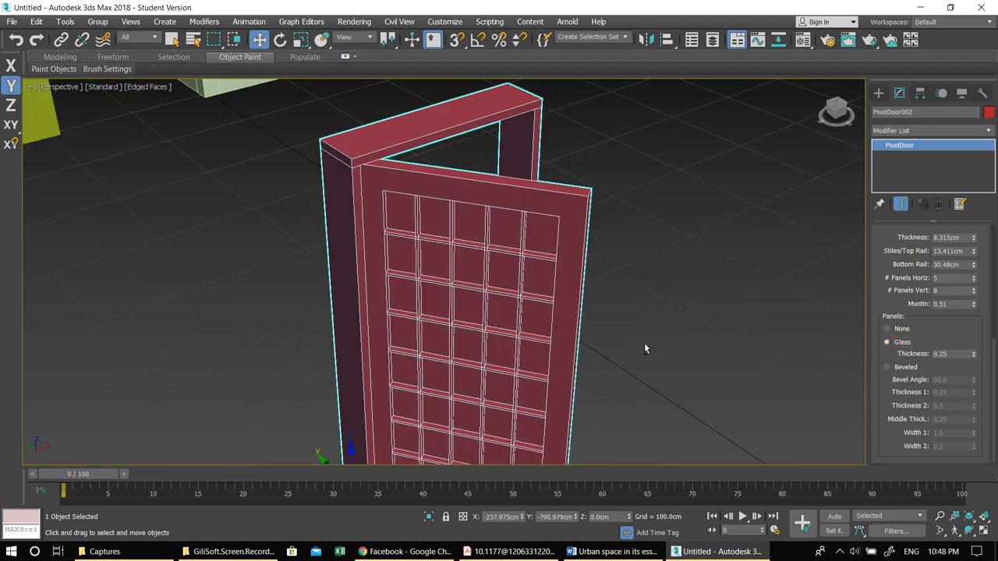
Step: Clone the red pivot door along the Y axis as two independent copies, spaced about 227 cm apart
alt+drag(645, 344, 656, 343)
scroll(657, 344, down, 5)
alt+middle_drag(663, 346, 573, 285)
scroll(613, 359, down, 2)
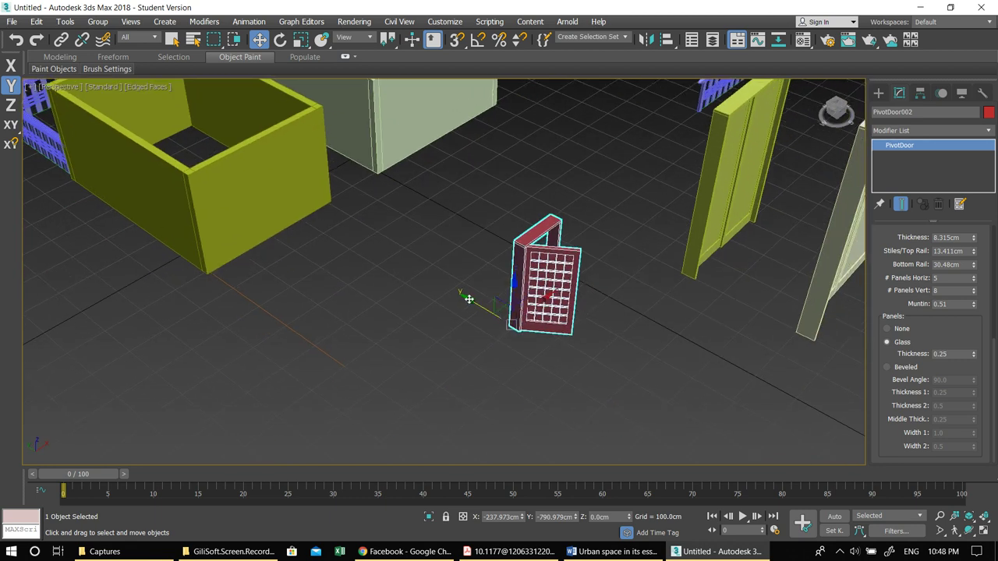
mouse_move(533, 338)
shift+mouse_down()
mouse_move(543, 346)
mouse_move(536, 350)
shift+mouse_up()
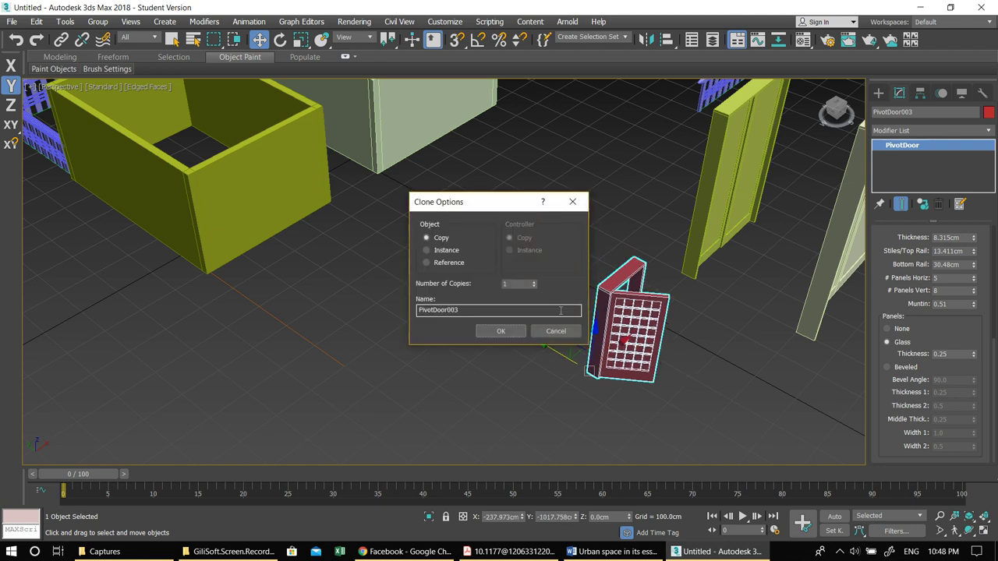
click(534, 281)
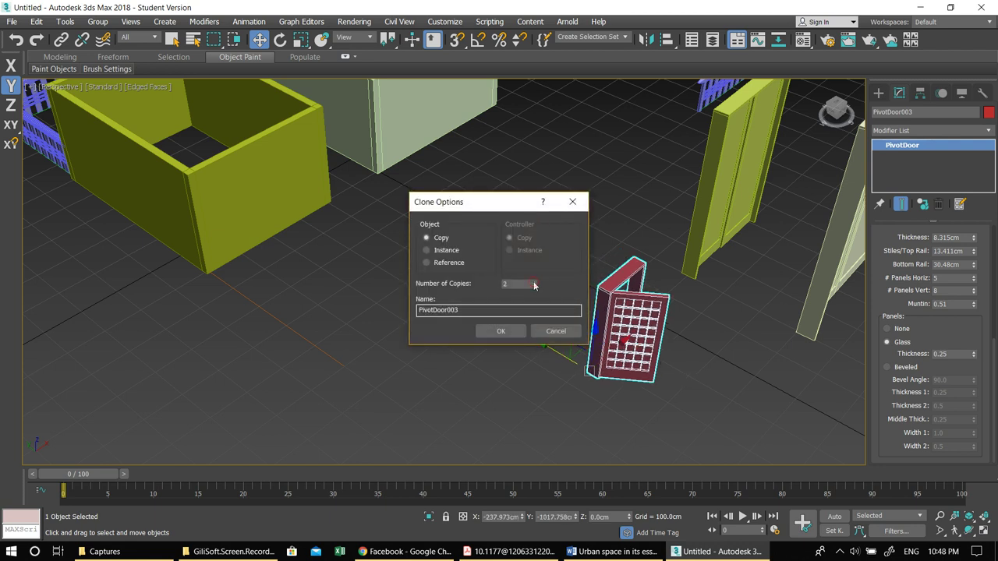
click(501, 331)
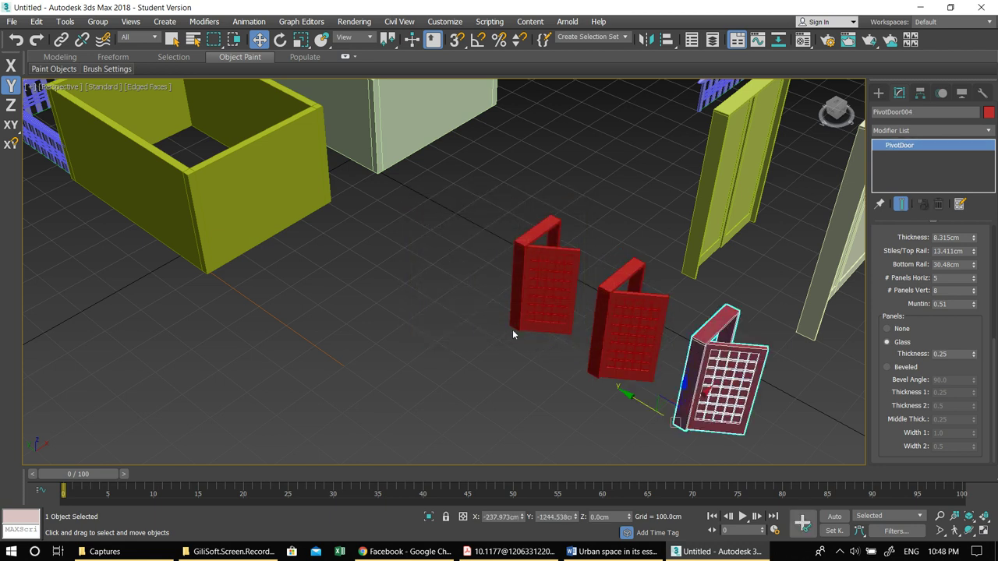
Step: Save the scene as cw4 in the scenes folder
key(ctrl+s)
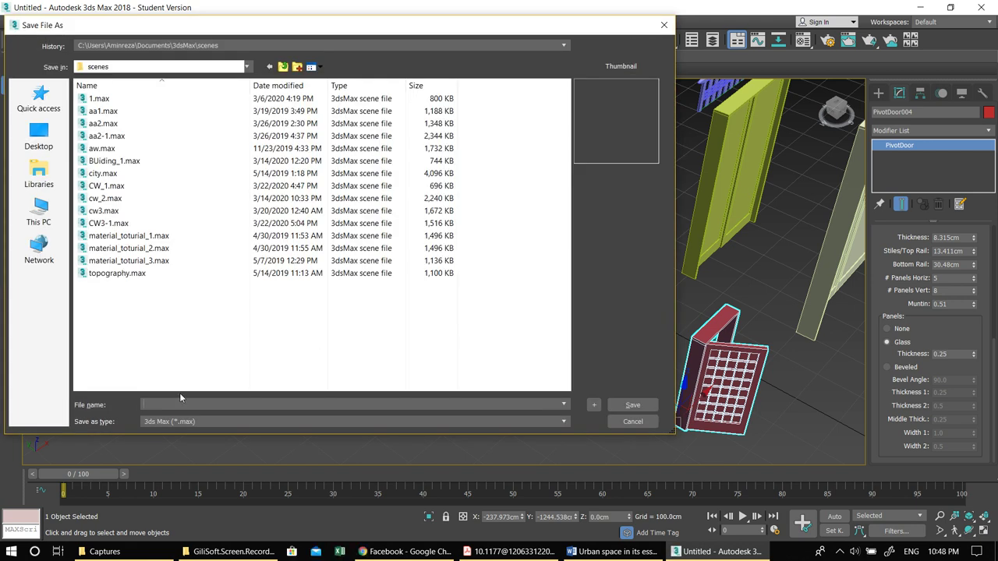
text(cw4)
click(653, 407)
Step: Select the middle red pivot door and reduce its leaf to 1 horizontal and 1 vertical panel
middle_drag(647, 369, 582, 335)
scroll(570, 304, up, 4)
click(566, 286)
scroll(572, 290, down, 2)
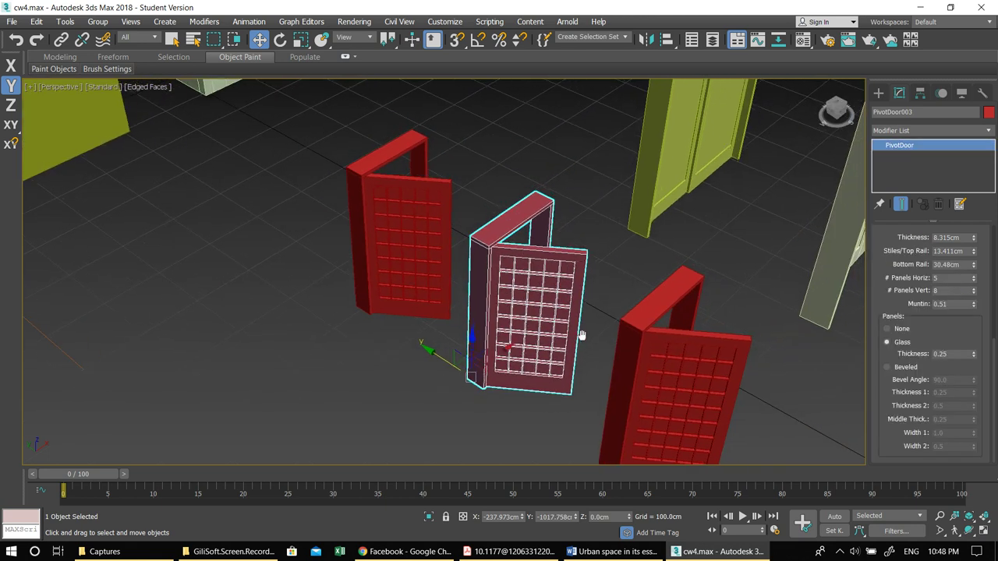
click(425, 219)
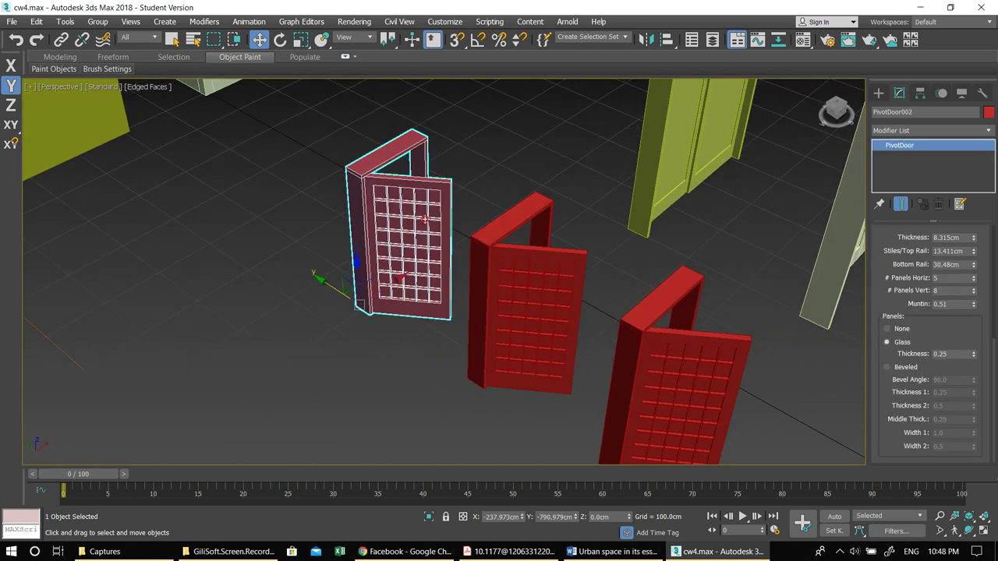
click(549, 293)
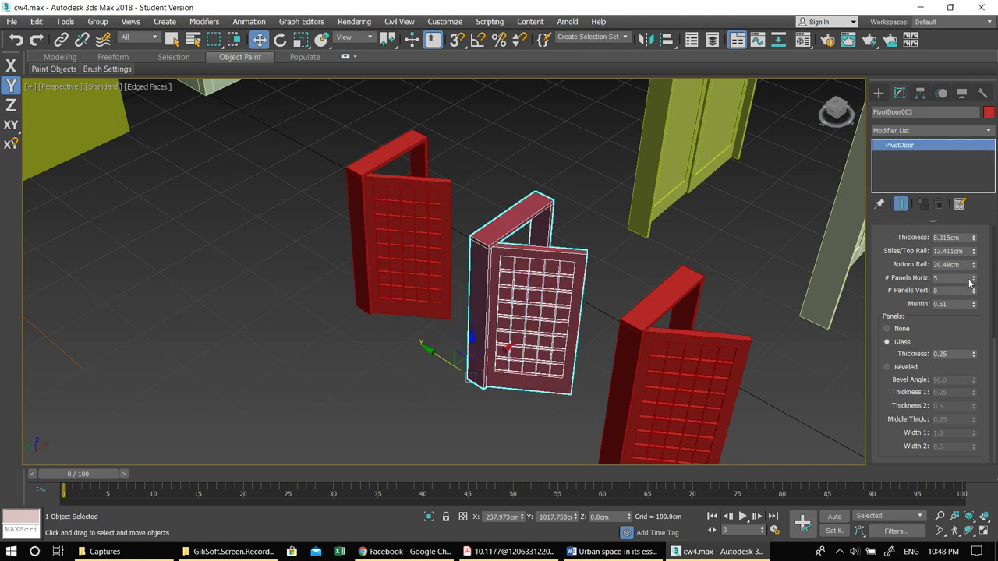
drag(973, 281, 968, 320)
middle_drag(663, 324, 657, 315)
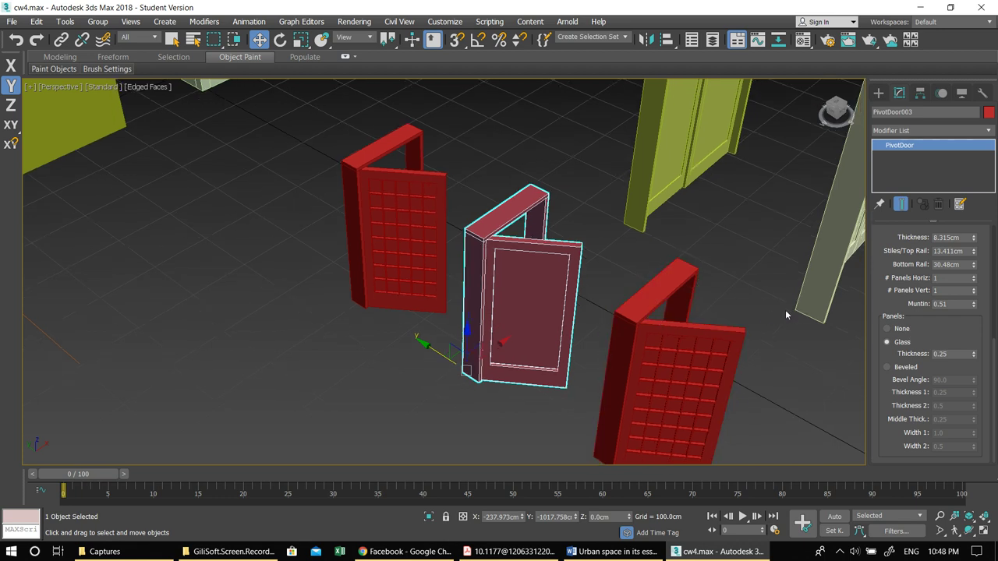
Step: Set the middle door's leaf thickness to about 6.735 cm and its stiles/top rail to about 71.616 cm for a plain leaf
drag(973, 241, 917, 22)
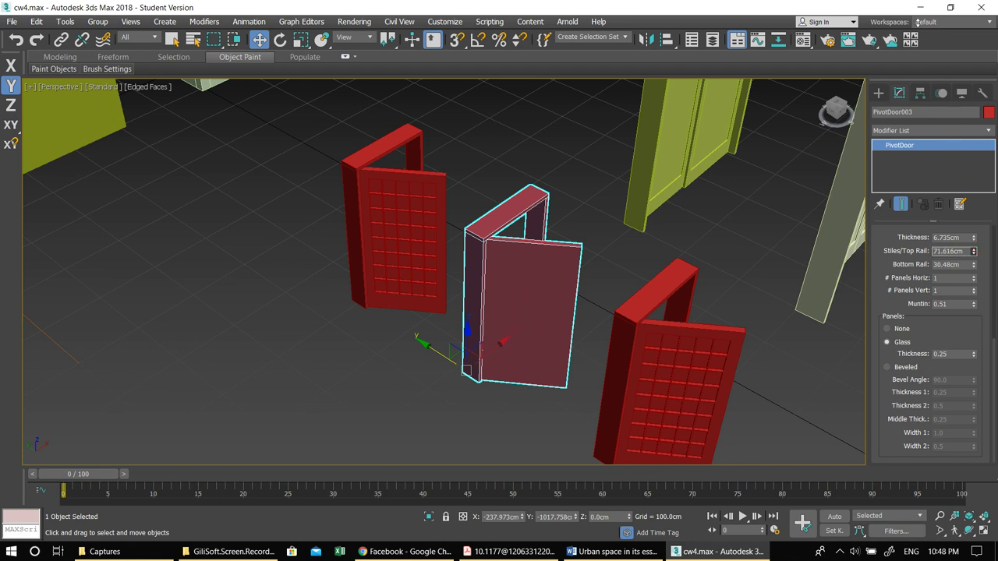
middle_drag(529, 310, 509, 292)
middle_drag(601, 338, 580, 308)
Step: Resize the middle plain pivot door to a width of 90 cm and a height of 230 cm
click(649, 355)
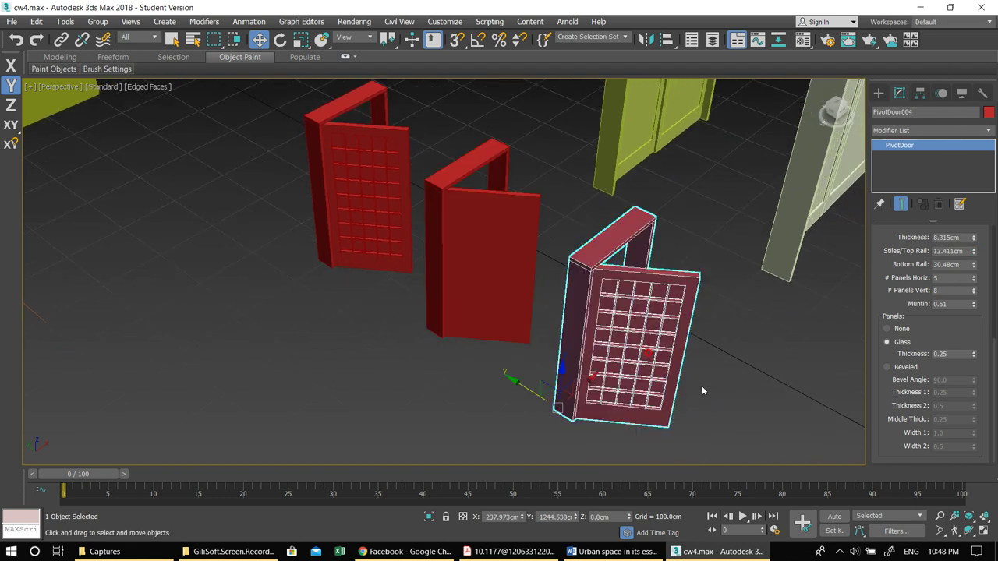
middle_drag(698, 385, 667, 371)
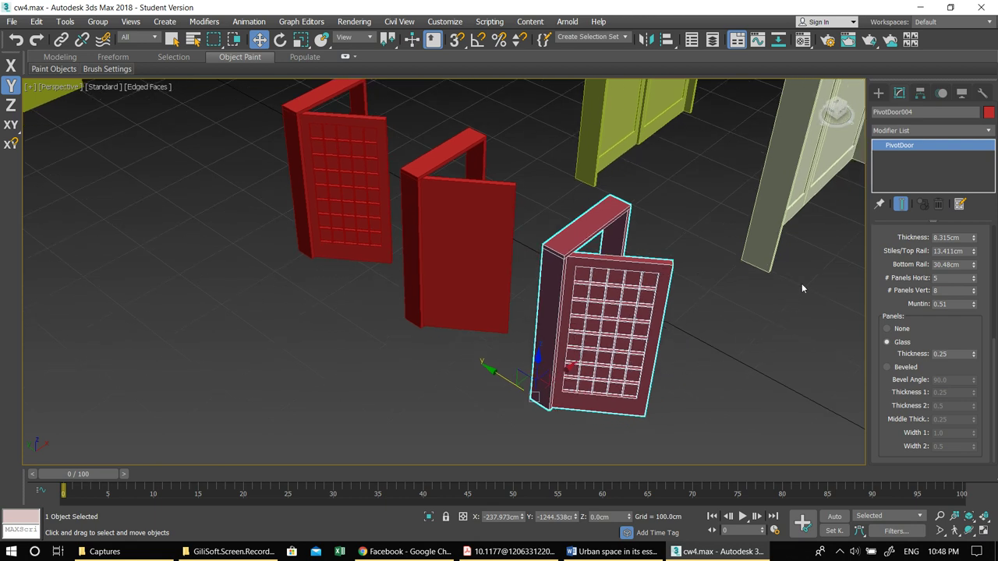
click(460, 249)
scroll(921, 338, up, 5)
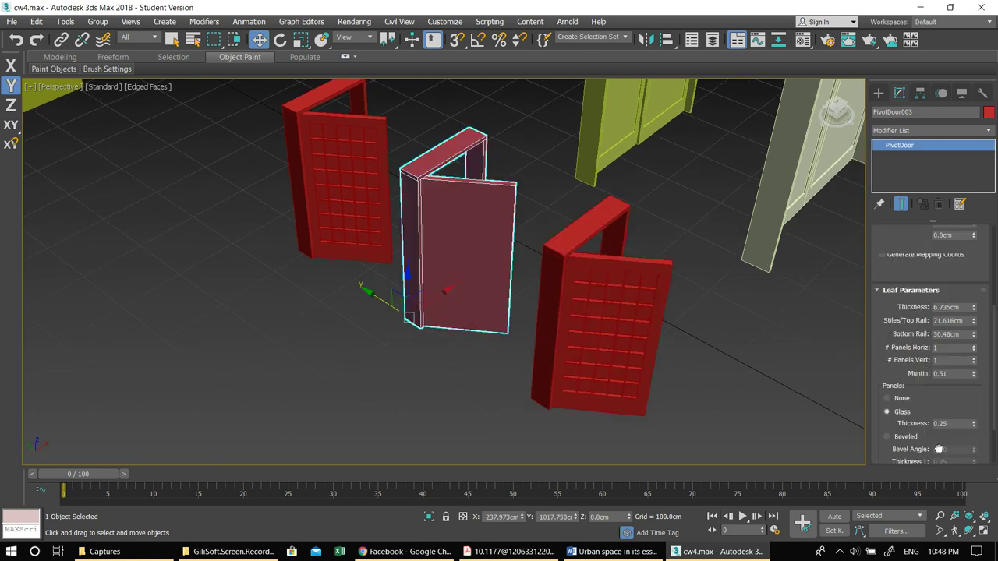
double_click(962, 263)
text(90)
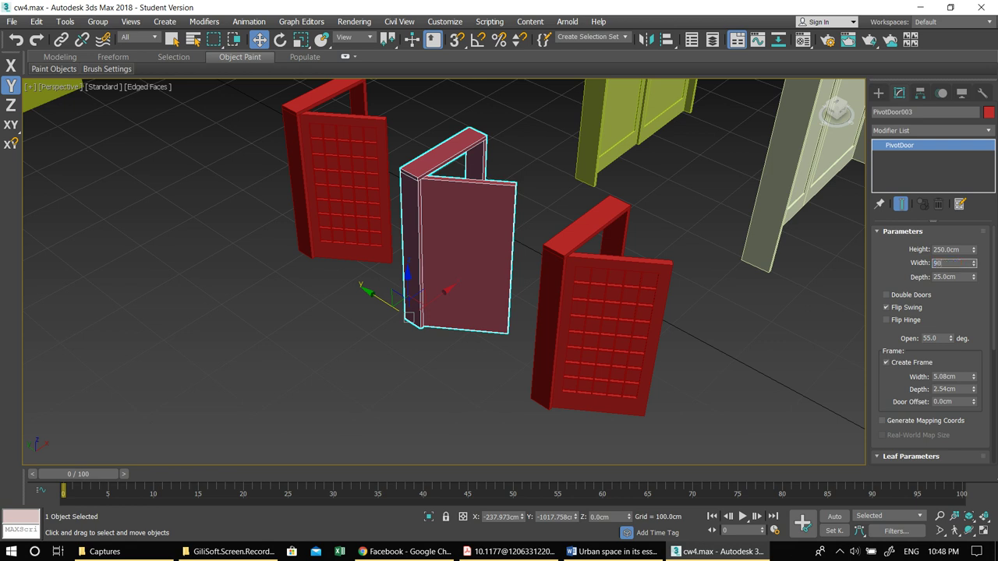
key(Return)
click(626, 288)
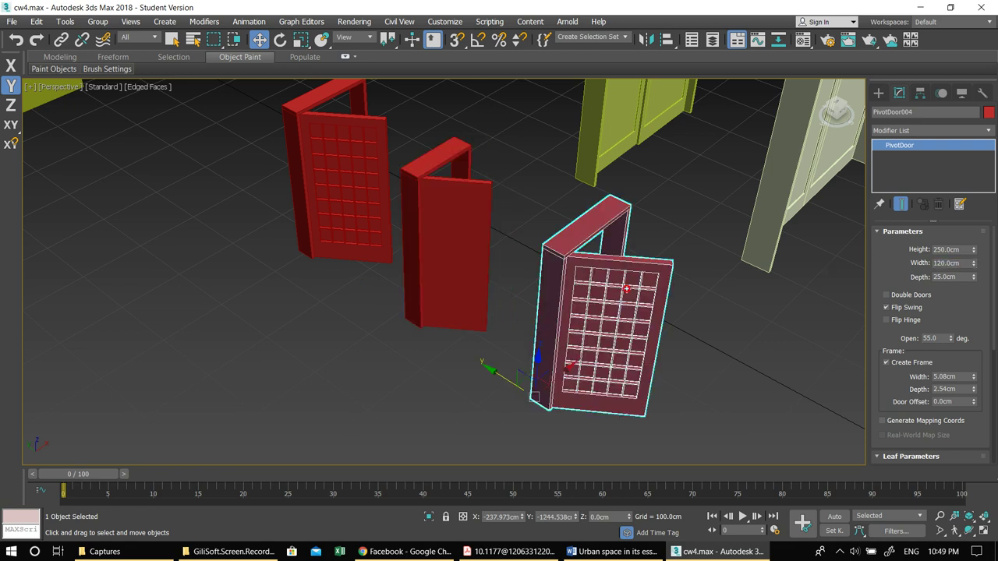
click(456, 234)
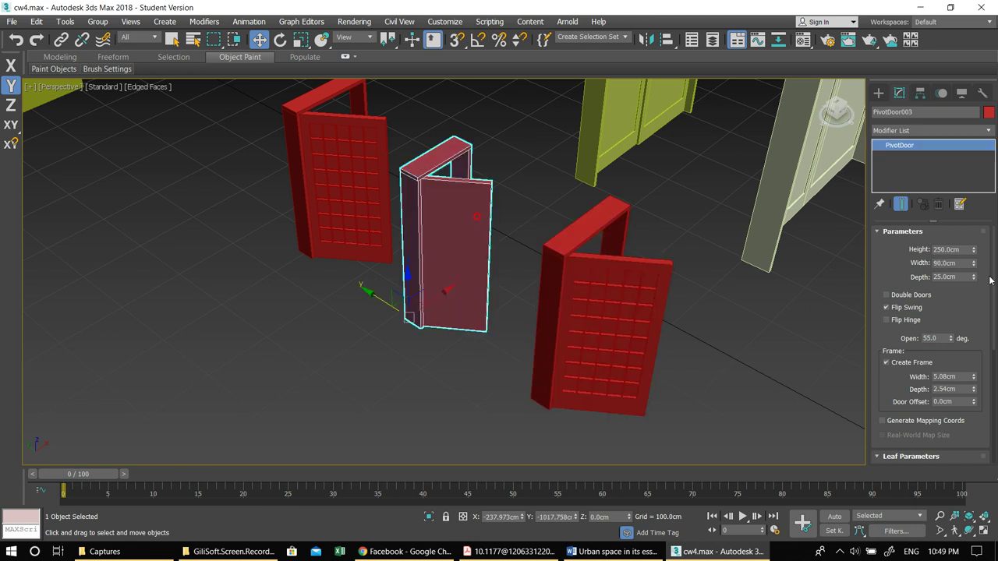
click(947, 249)
text(230)
key(Return)
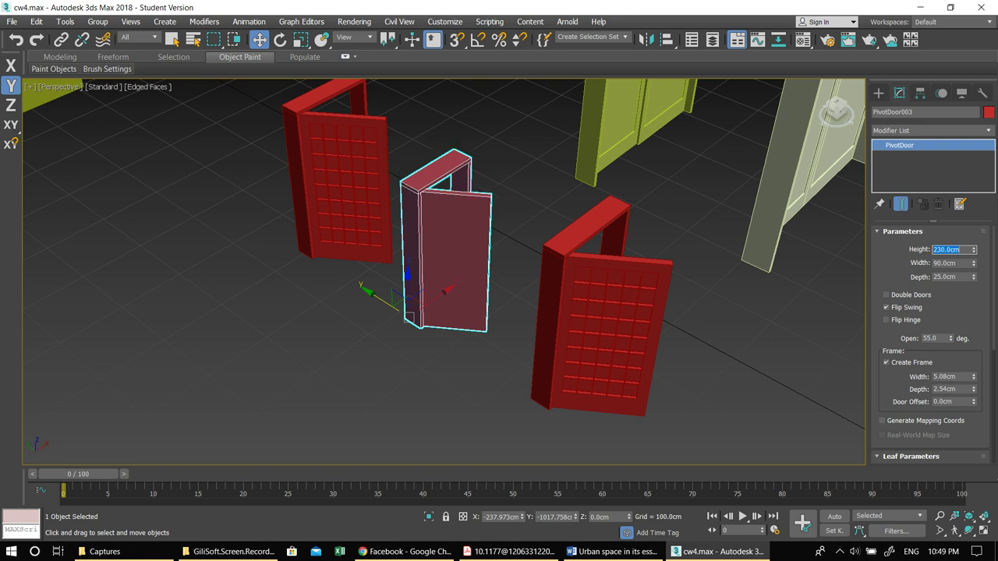
Step: Select the nearest gridded red pivot door and set its height to 230 cm and its width to 80 cm
click(591, 269)
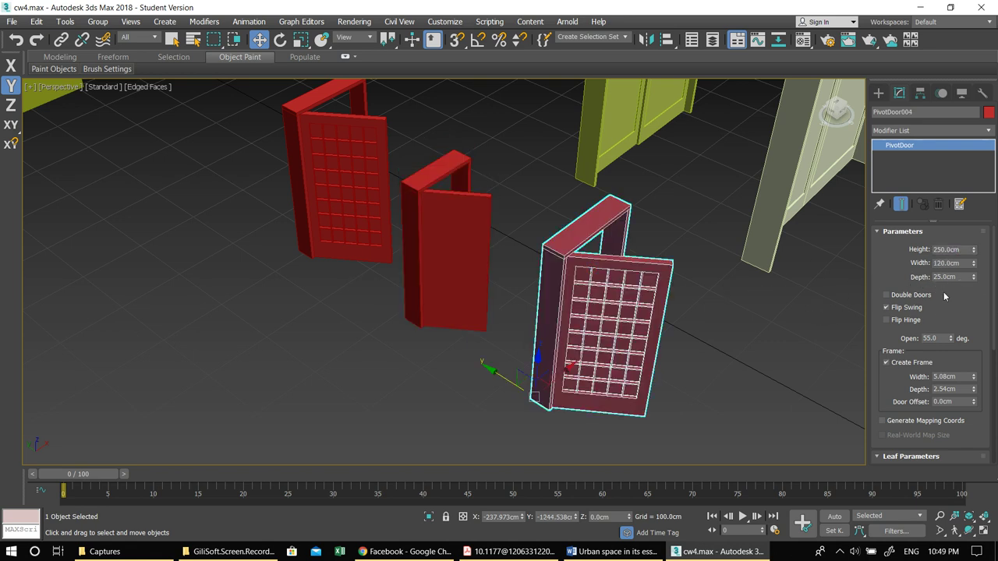
click(965, 250)
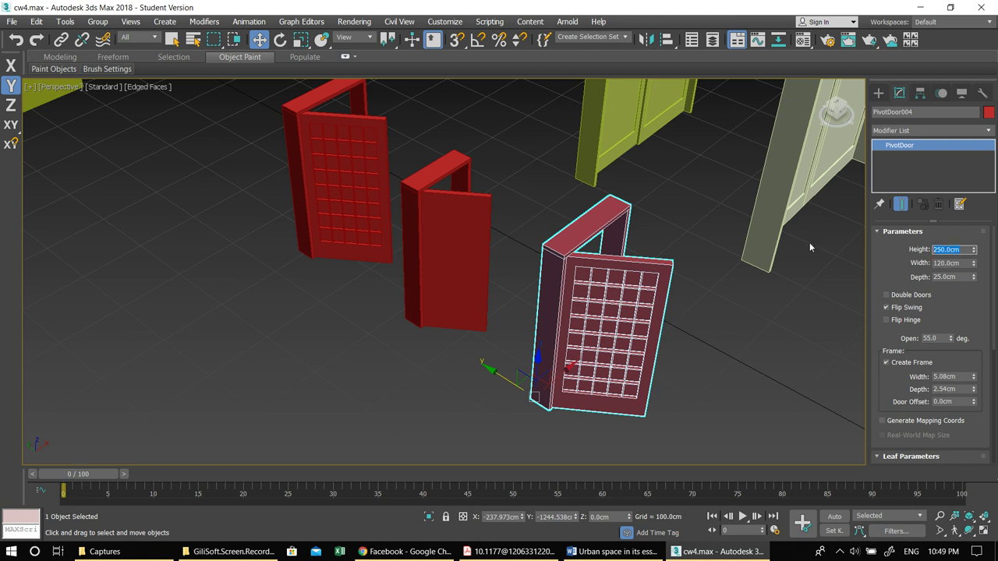
text(230)
key(Return)
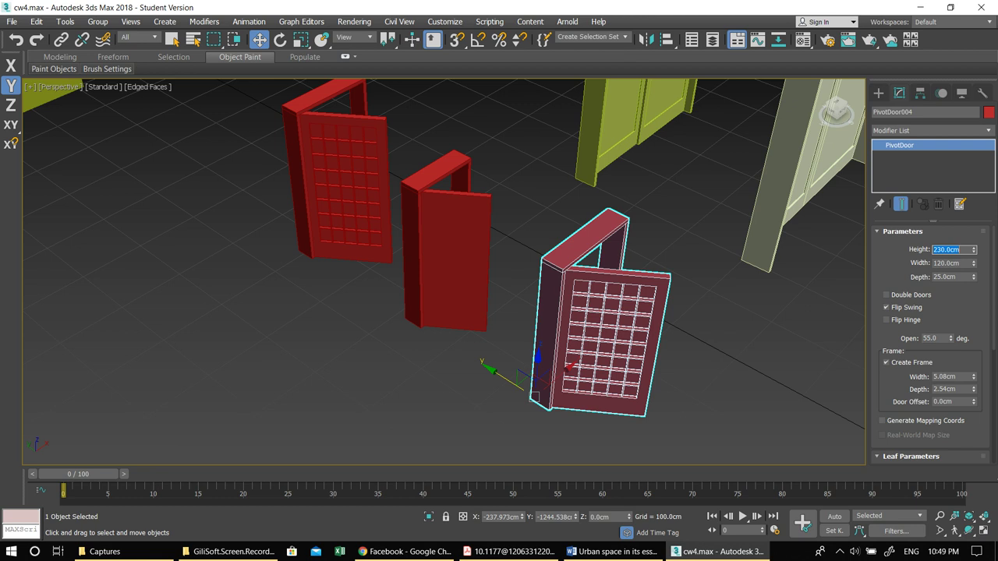
click(963, 262)
text(8)
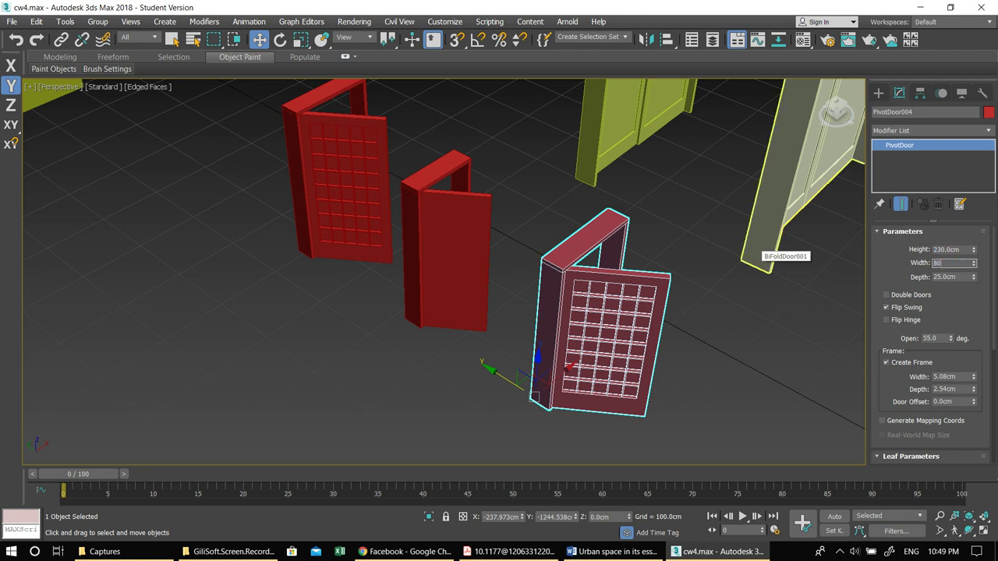
text(0)
key(Return)
Step: Reduce the 80 cm wide door's leaf to 1 horizontal and 1 vertical panel
alt+middle_drag(391, 142, 449, 199)
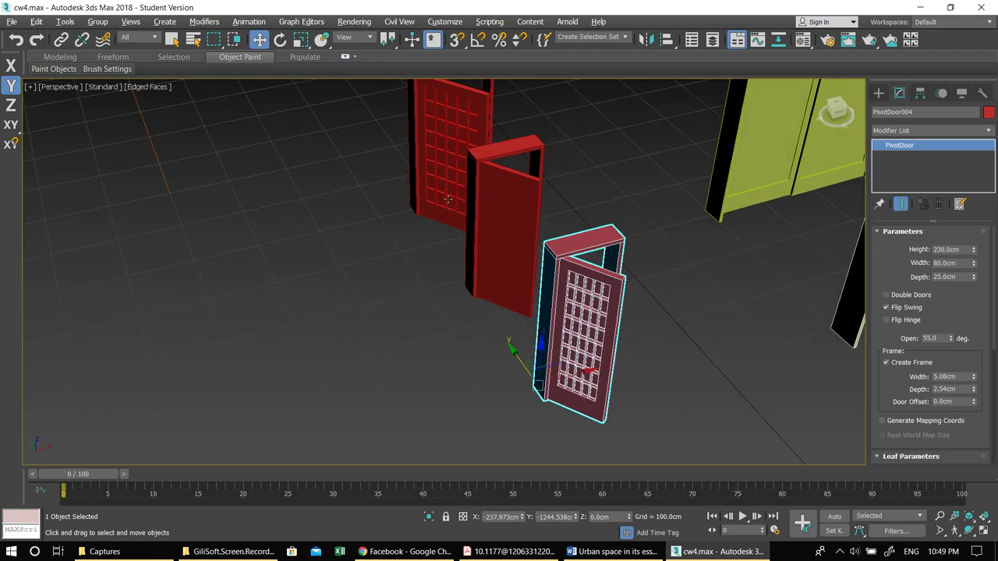
drag(897, 393, 905, 177)
drag(949, 395, 928, 254)
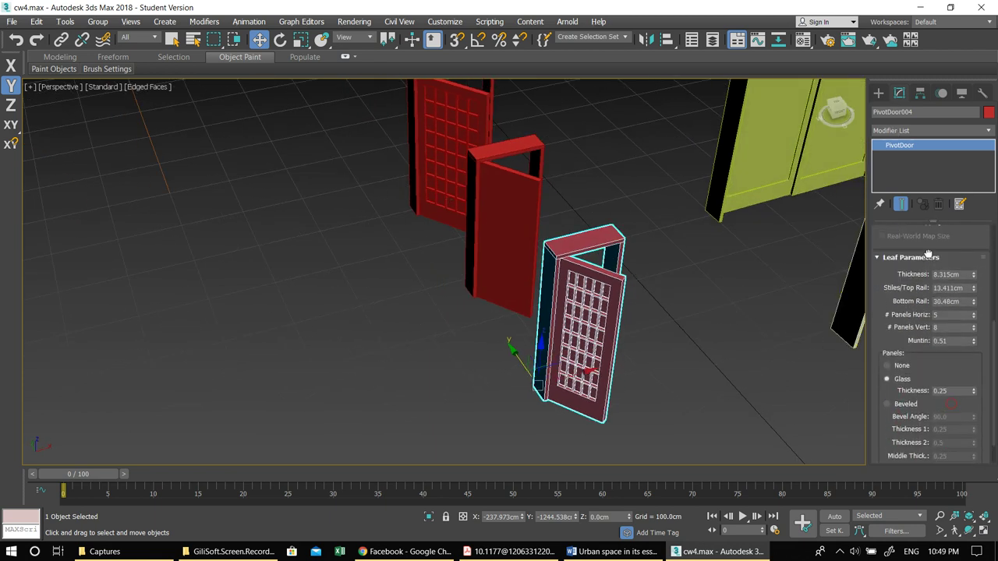
drag(974, 316, 973, 351)
alt+middle_drag(692, 332, 721, 326)
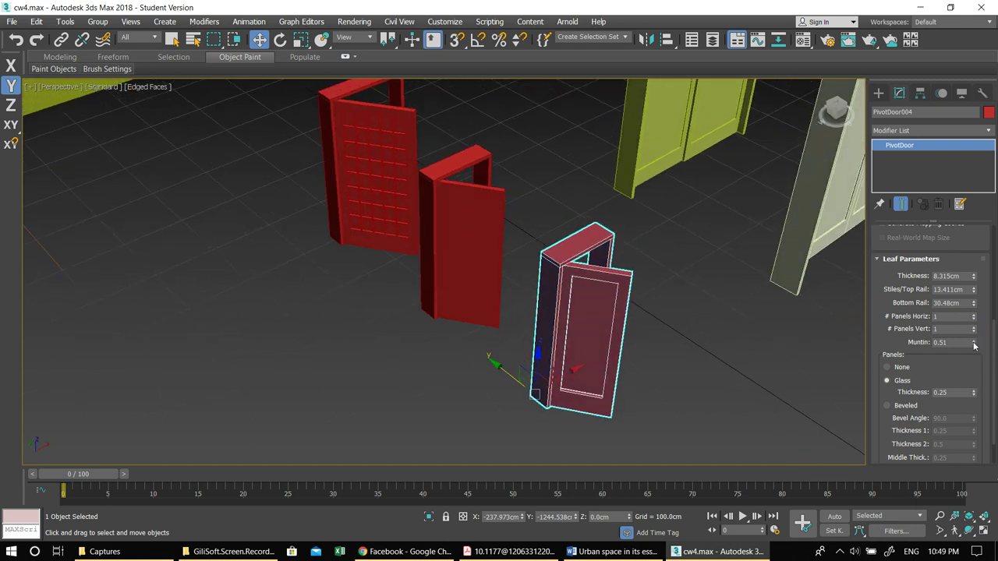
alt+middle_drag(612, 287, 558, 274)
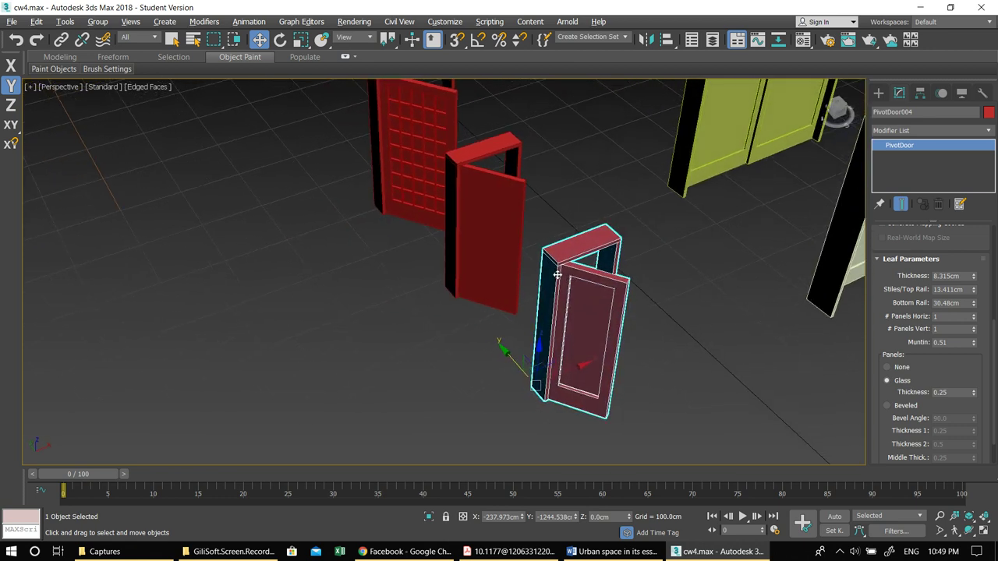
Step: Delete the large yellow-green sliding door standing behind the bifold door
scroll(557, 275, down, 3)
alt+middle_drag(421, 182, 448, 189)
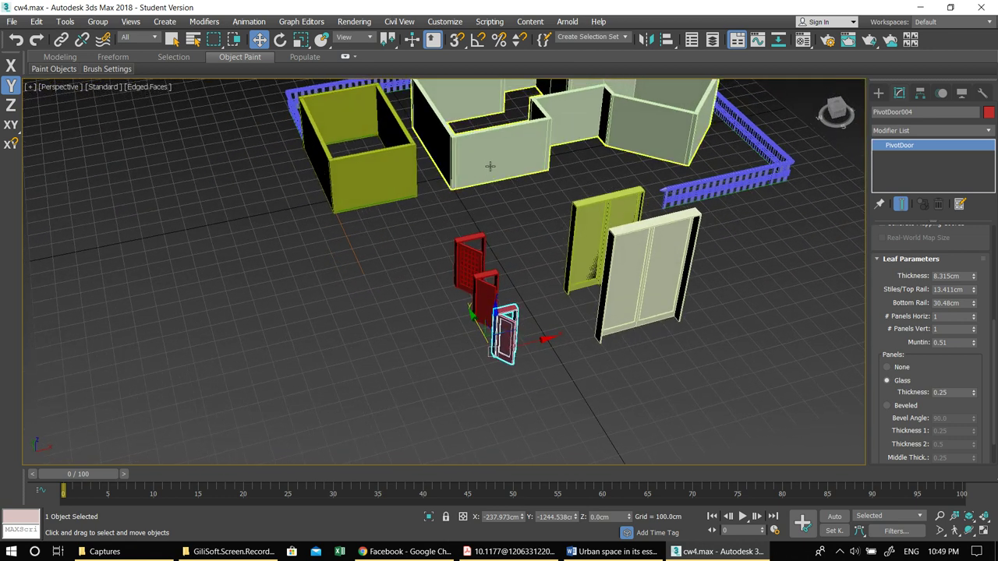
click(593, 238)
key(Delete)
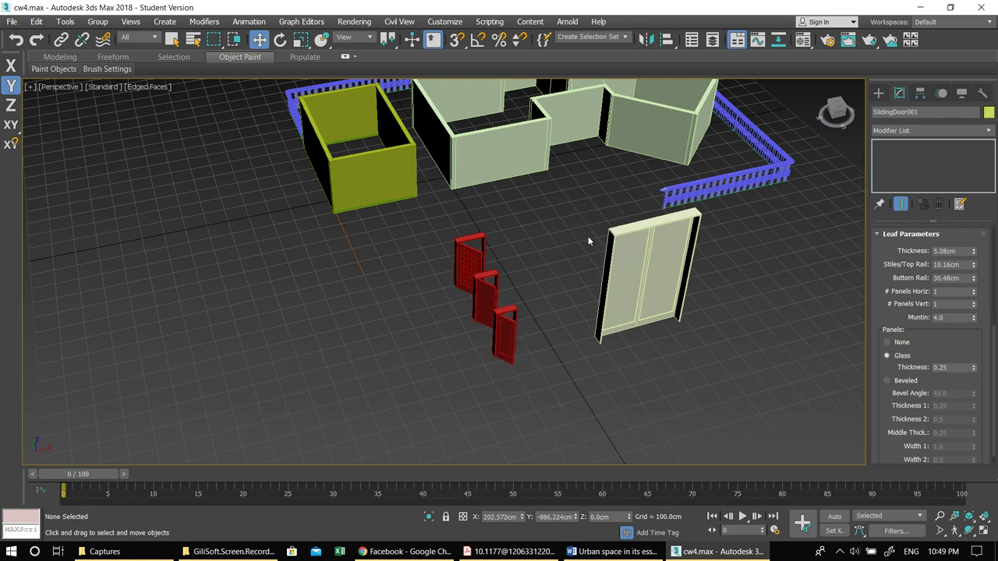
Step: Select the large bifold door and set its opening to 80%
click(630, 238)
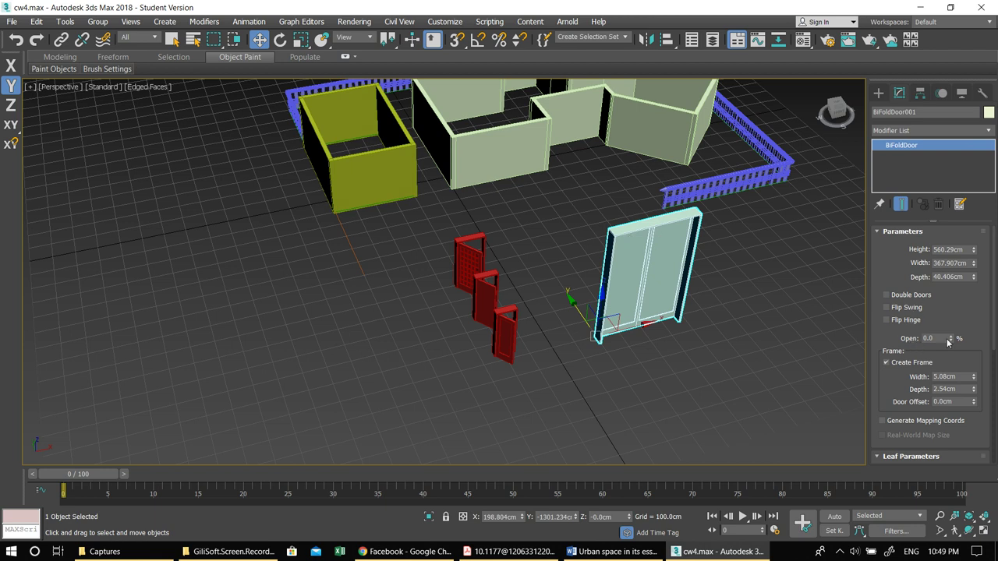
drag(950, 332, 967, 205)
Step: Try 3 horizontal and 2 vertical leaf panels on the bifold door, returning both counts to 1
drag(966, 360, 959, 225)
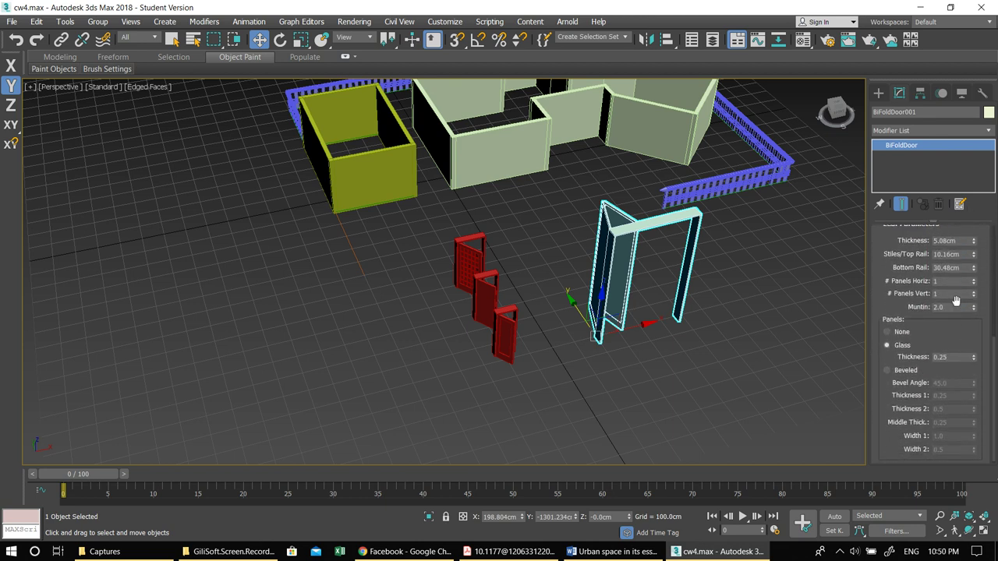
click(973, 279)
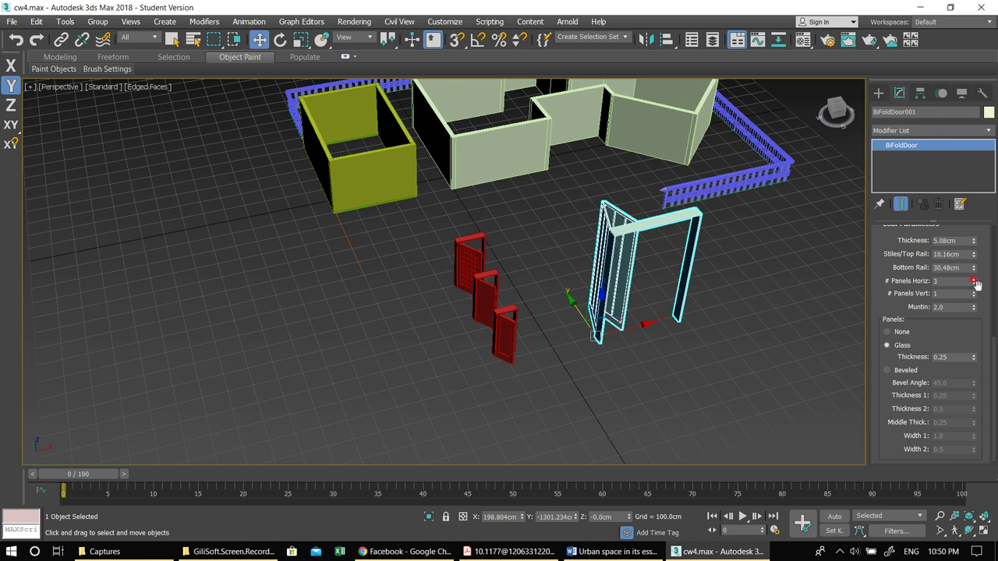
click(974, 284)
click(973, 291)
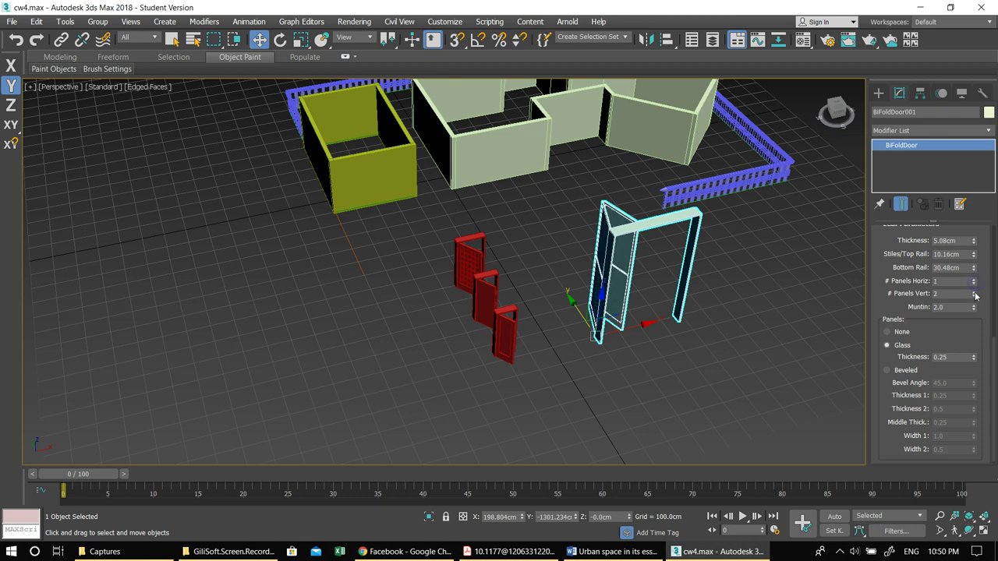
click(974, 295)
drag(921, 300, 920, 450)
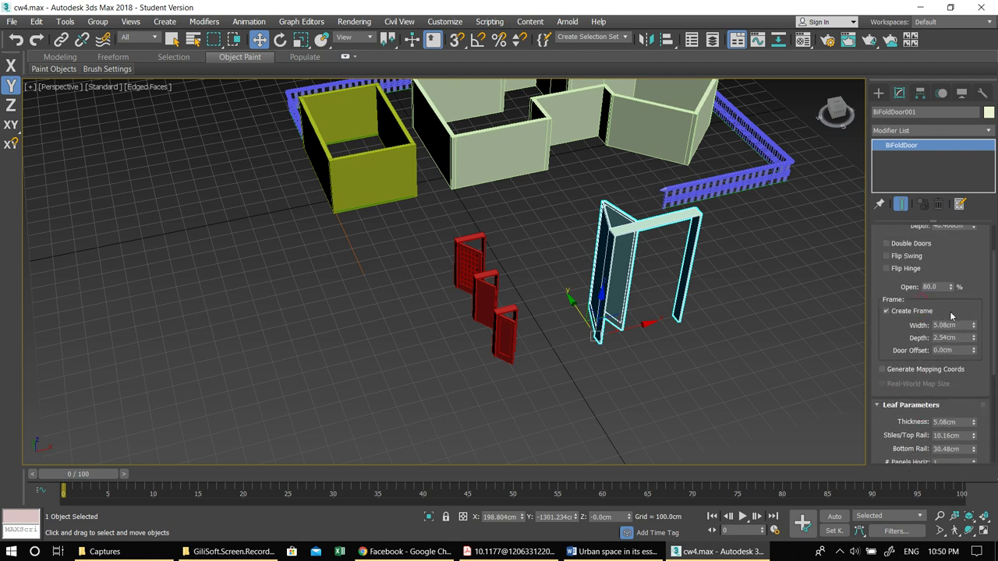
drag(960, 269, 949, 203)
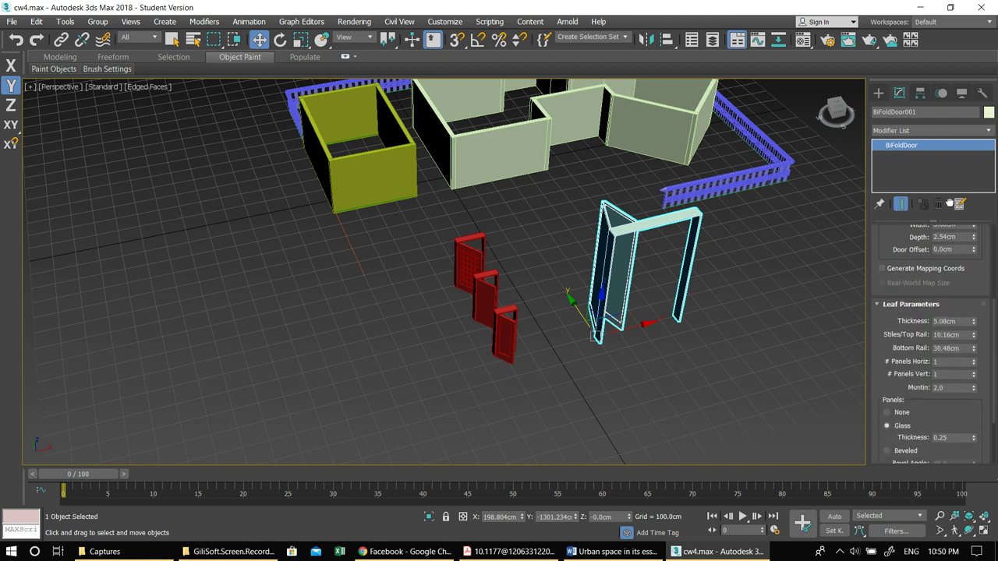
scroll(935, 209, down, 5)
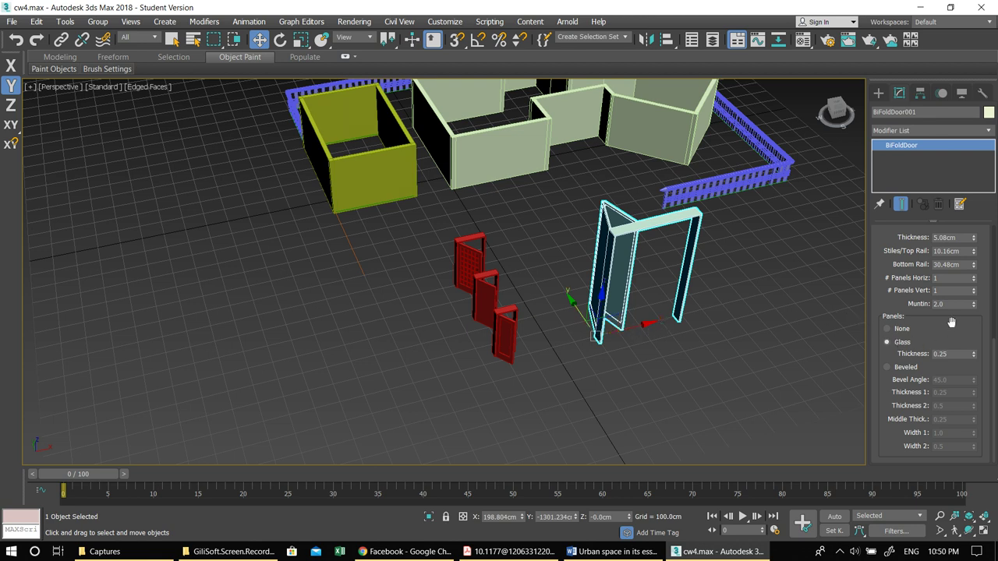
scroll(947, 320, up, 10)
scroll(959, 335, up, 4)
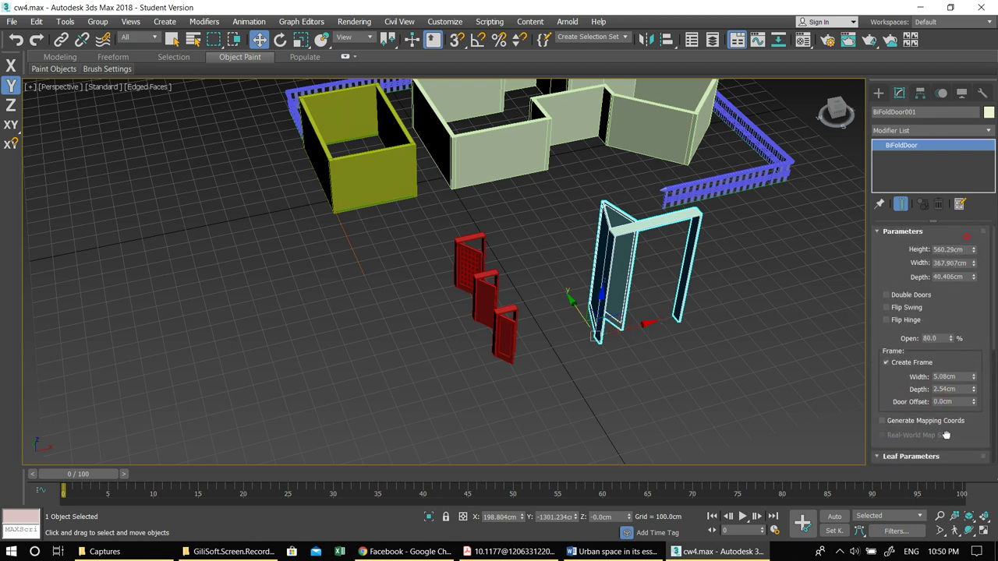
middle_drag(670, 329, 617, 364)
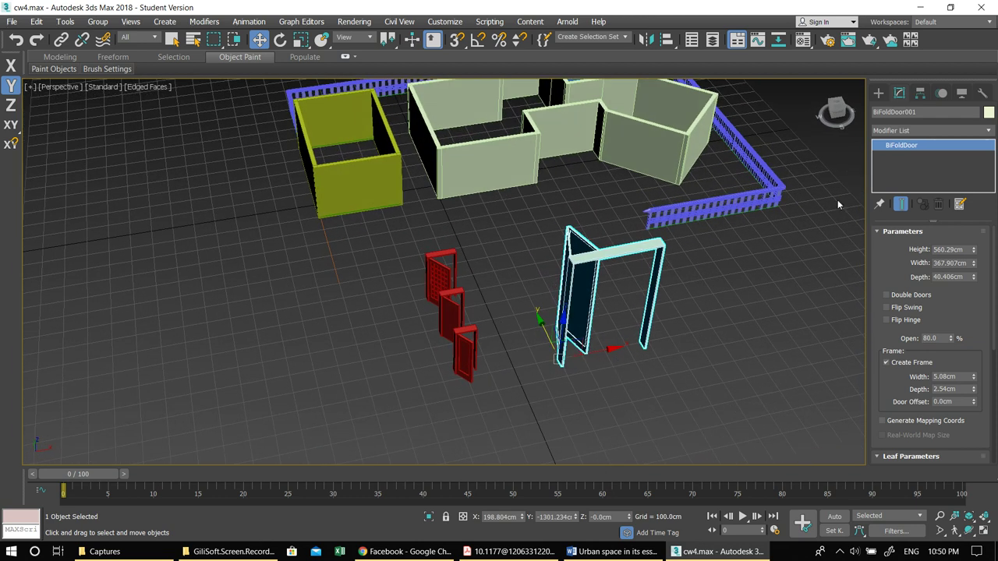
click(879, 93)
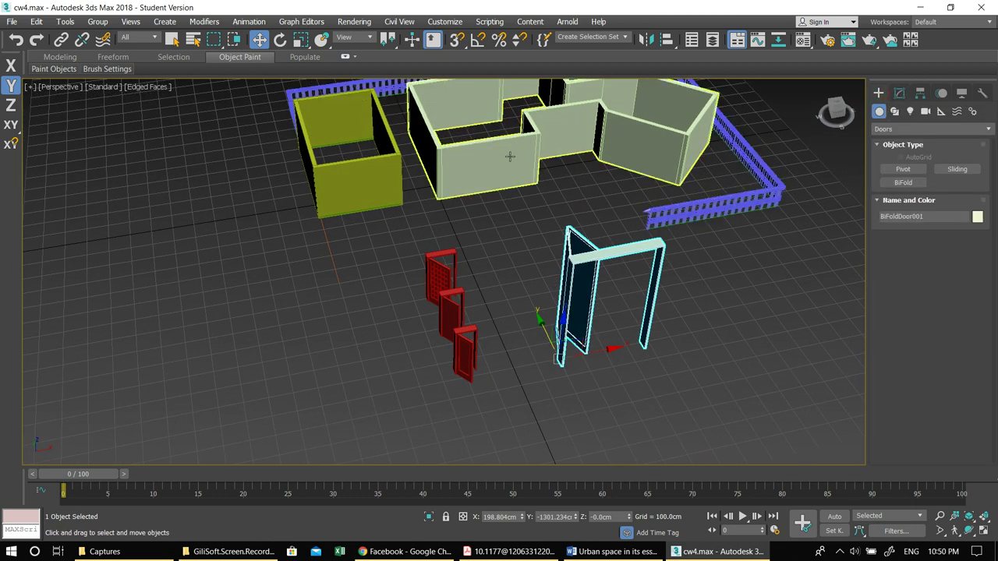
click(896, 182)
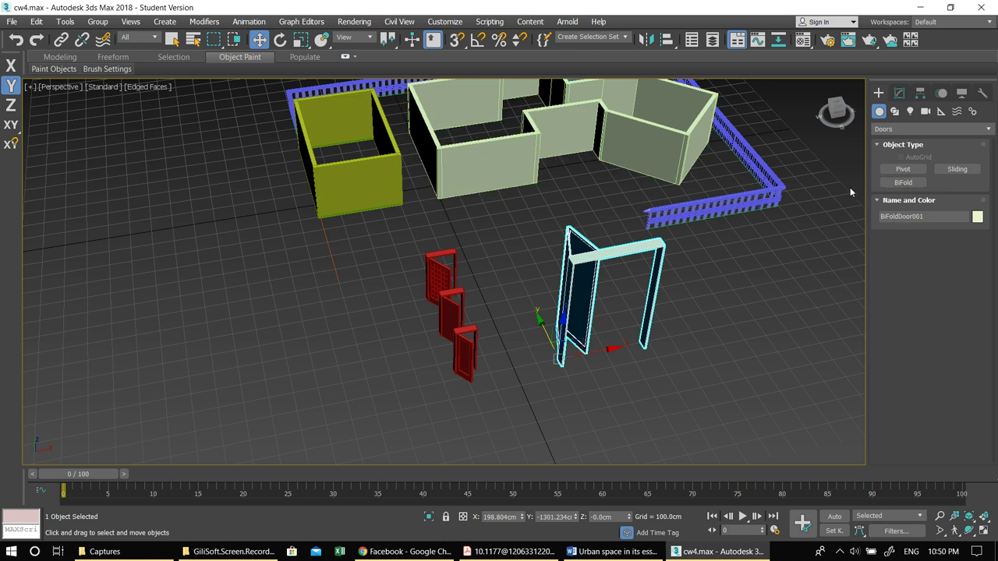
click(899, 93)
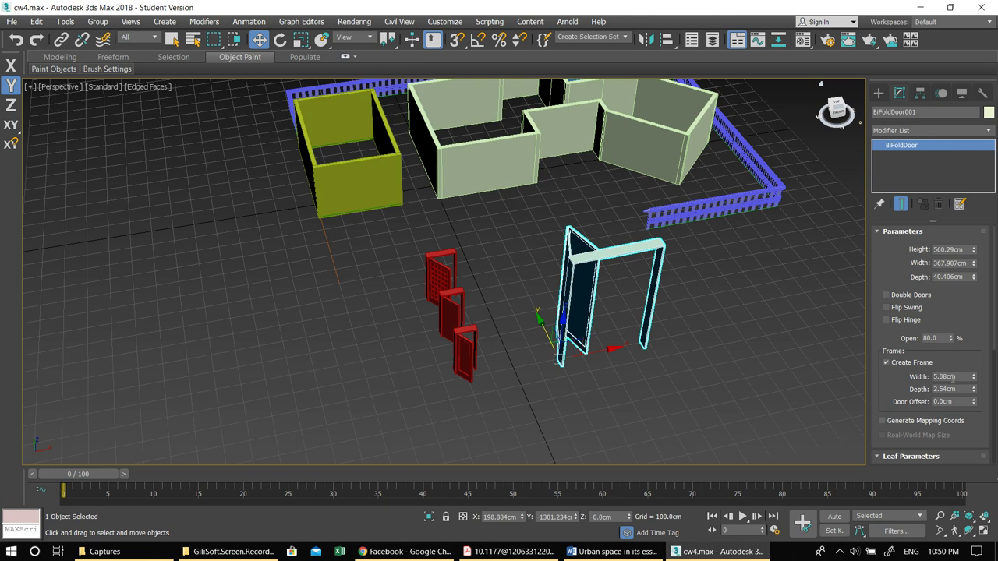
Step: Set the bifold door's height to 230 cm and its width to 25 cm
click(949, 248)
text(230)
key(Tab)
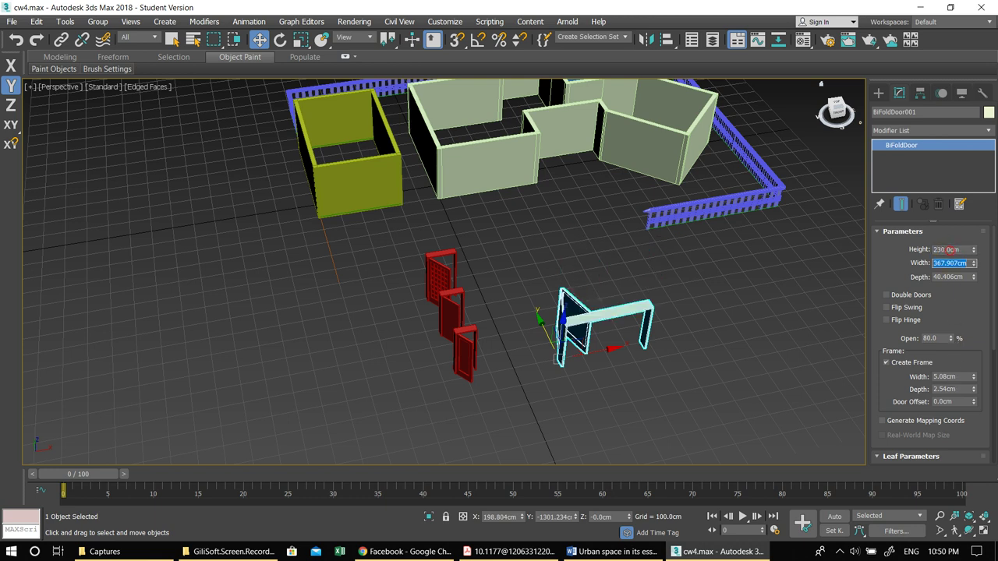
text(25)
Step: Resize the bifold door to a height of 250 cm, a width of 200 cm and a depth of 25 cm
click(960, 250)
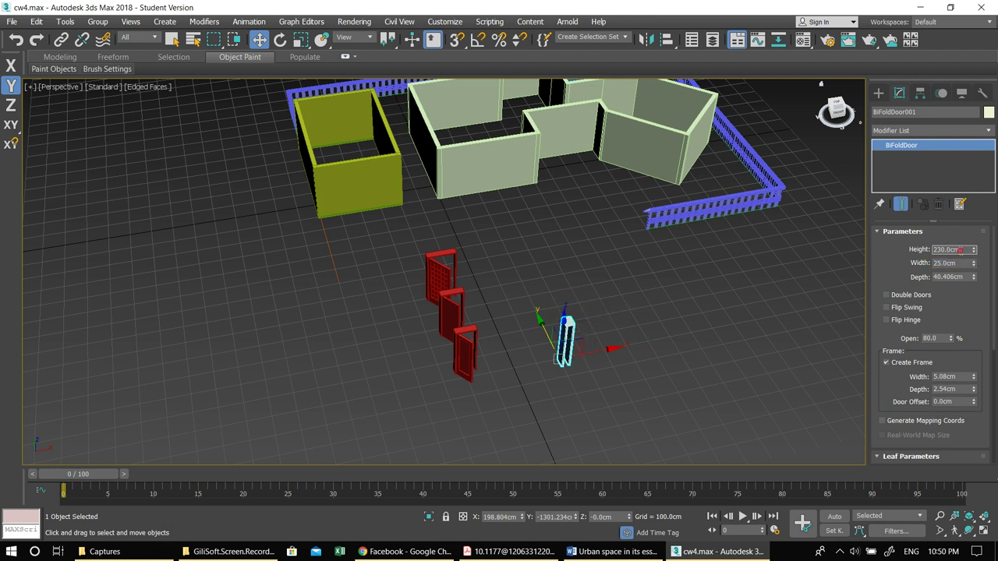
text(250)
key(Tab)
text(200)
key(Return)
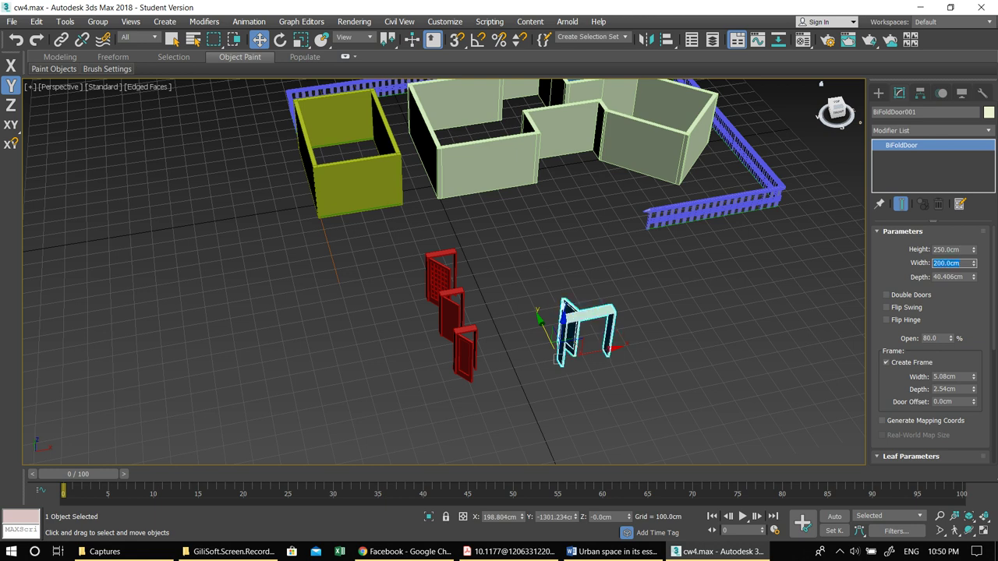
middle_drag(695, 309, 655, 317)
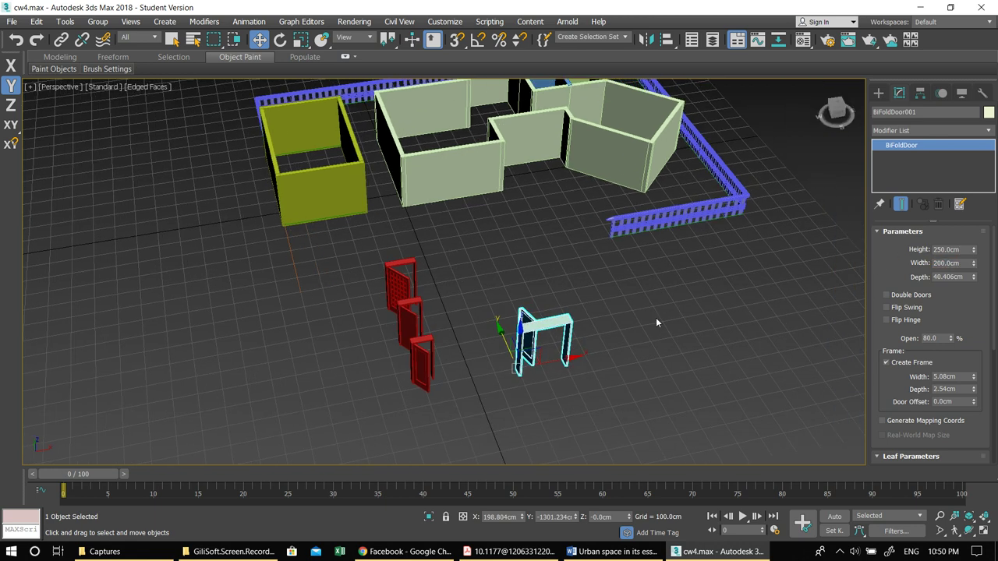
double_click(938, 277)
text(25)
key(Return)
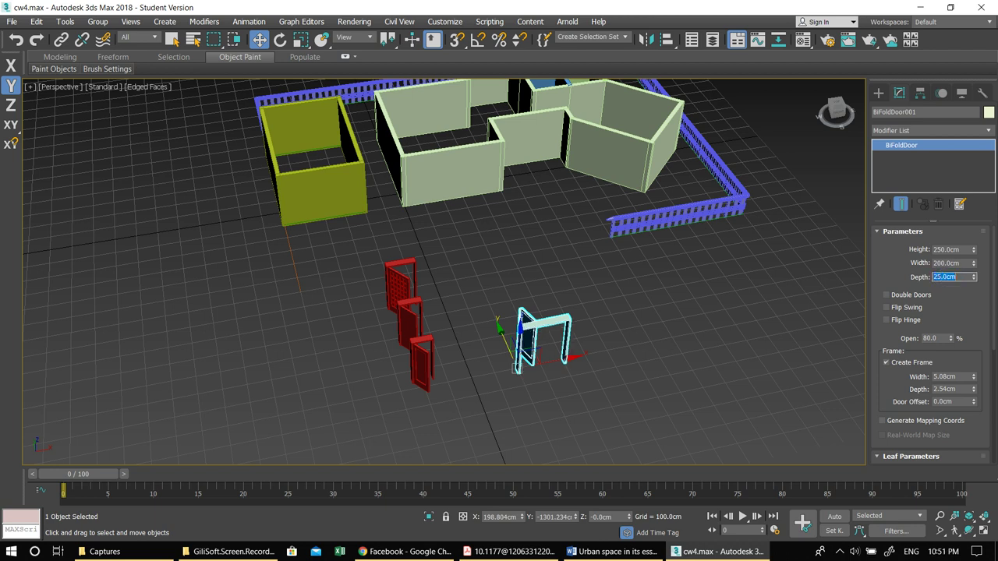
Step: In a maximized Top view, move the bifold door just inside the front wall of the pale green building's front room
alt+middle_drag(512, 350, 501, 352)
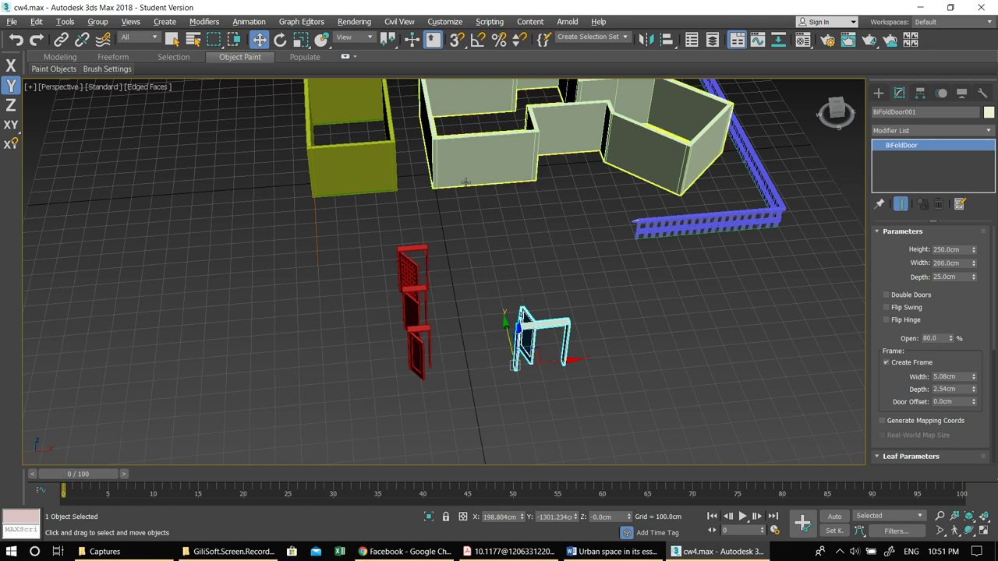
key(alt+w)
right_click(397, 248)
key(alt+w)
middle_drag(409, 271, 427, 138)
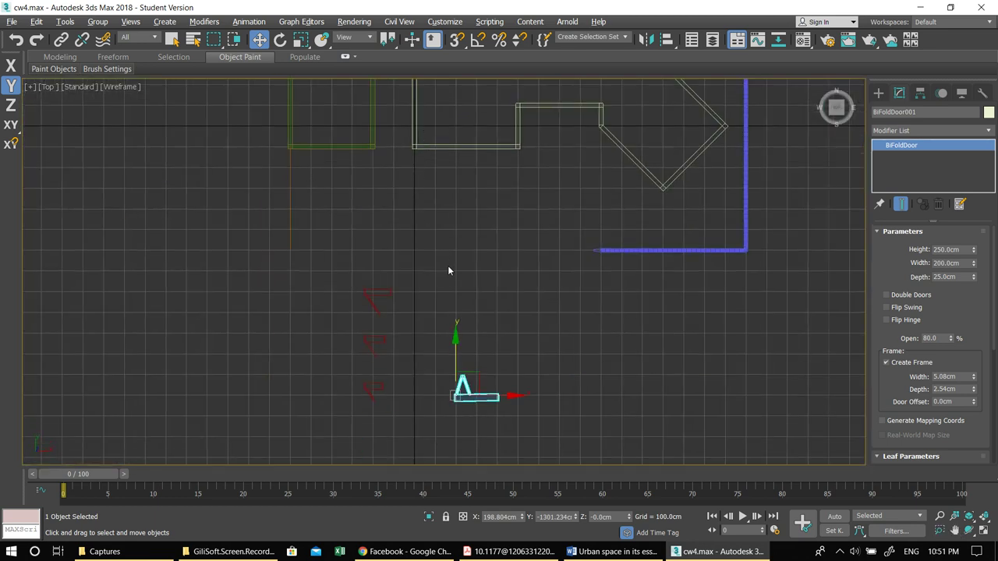
drag(452, 379, 422, 117)
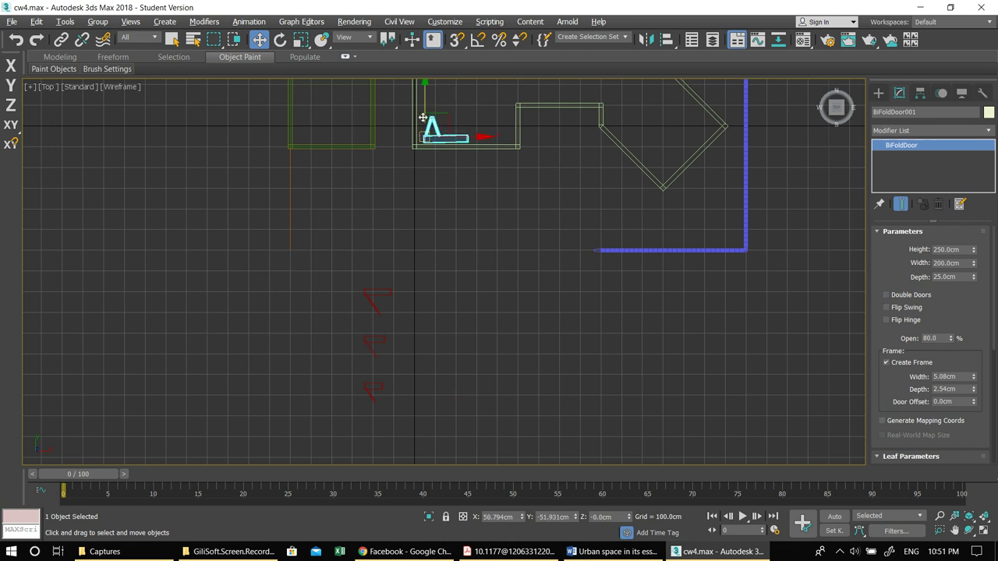
Step: Set the bifold door's Z rotation to 0 to align it with the front wall
scroll(422, 118, up, 8)
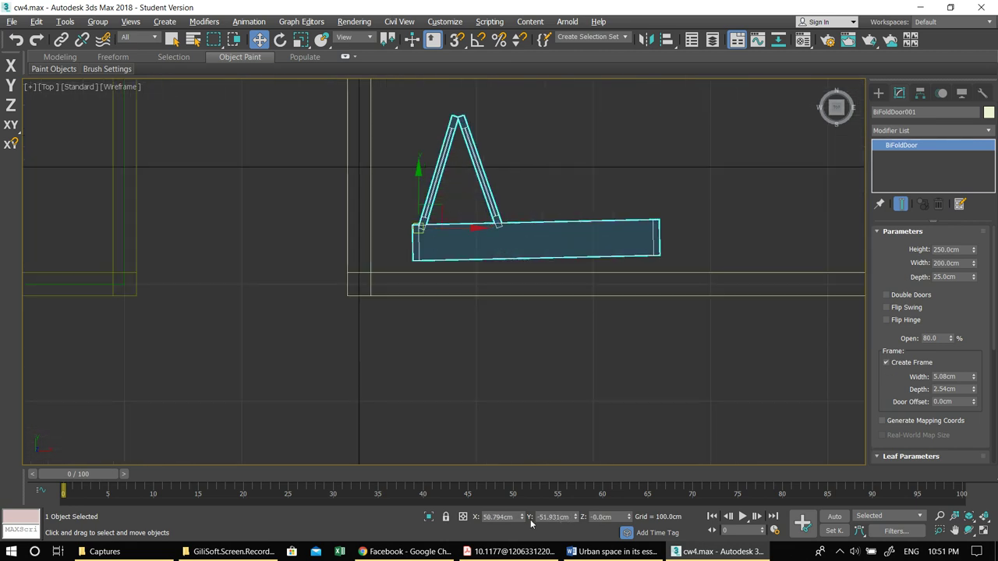
key(e)
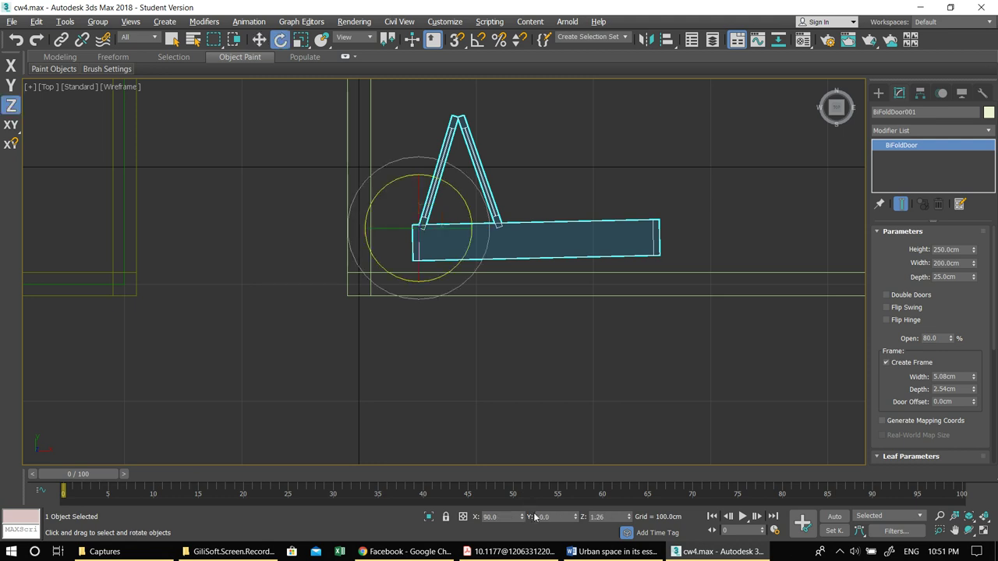
double_click(600, 517)
text(0)
key(Return)
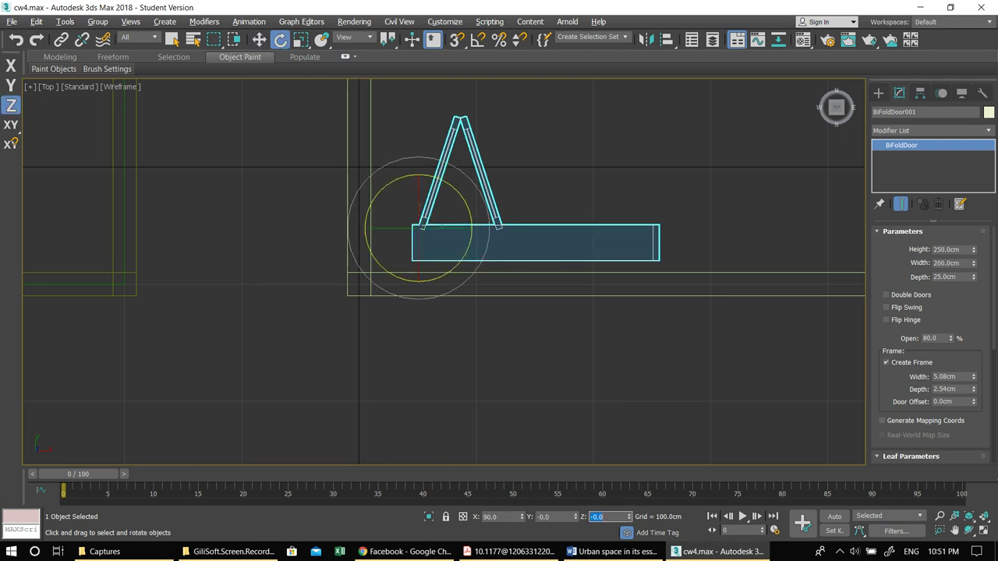
Step: Move the bifold door onto the front wall, near the room's west corner
middle_drag(498, 432, 411, 422)
key(w)
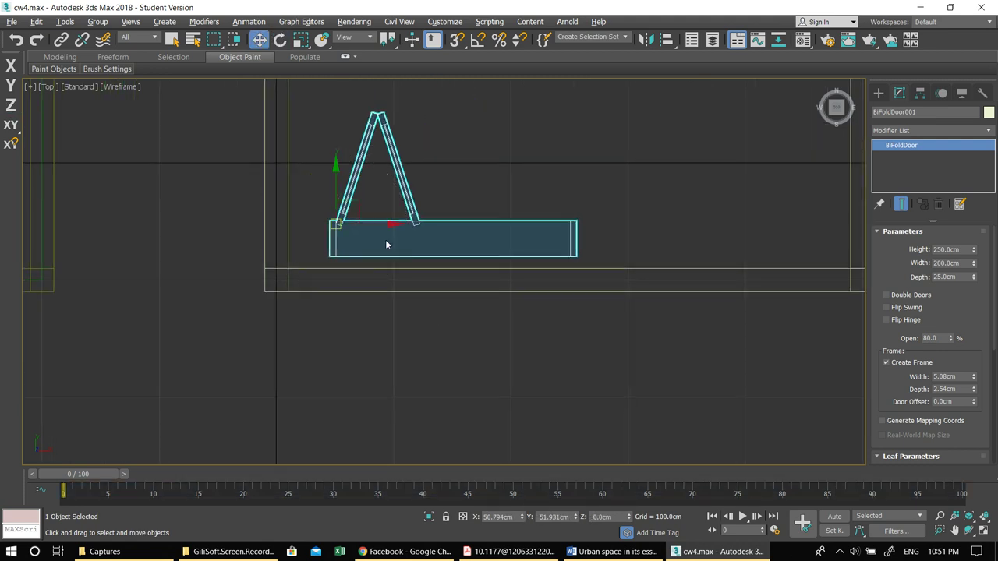
drag(335, 235, 315, 276)
Step: Make one Copy-type clone of the bifold door farther east along the front wall, and shift the original slightly closer to it
mouse_move(374, 267)
mouse_down()
mouse_move(357, 266)
mouse_move(632, 286)
mouse_up()
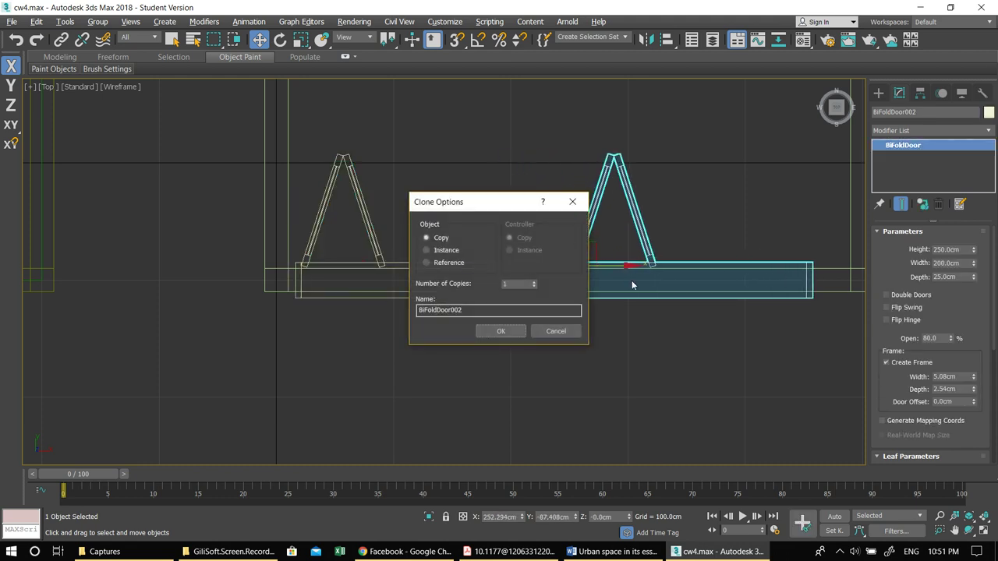
click(501, 331)
drag(365, 217, 420, 234)
drag(362, 266, 377, 265)
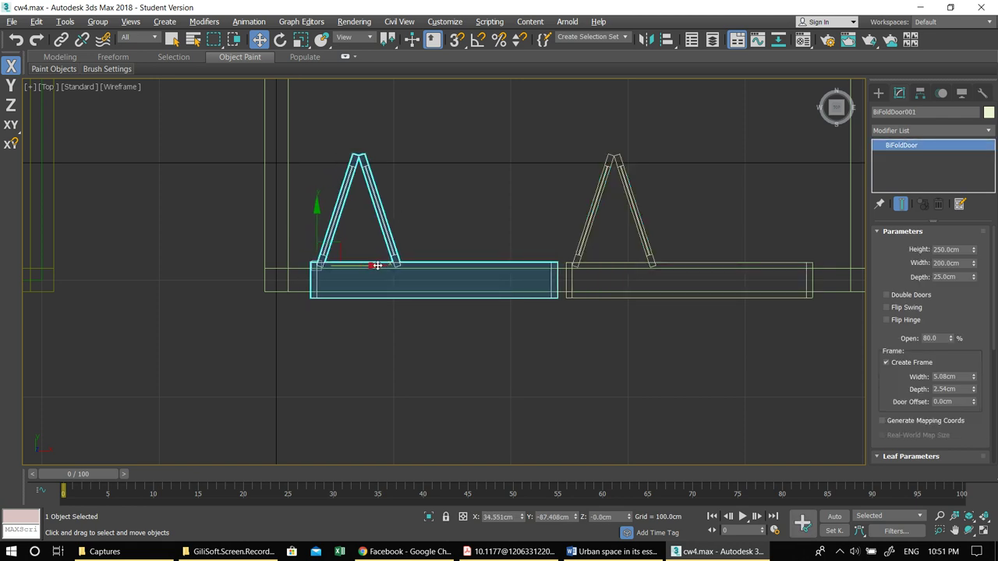
Step: Examine how the two bifold doors sit in the front wall in the maximized Perspective view
key(alt+w)
middle_click(570, 321)
key(alt+w)
alt+middle_drag(513, 284, 465, 286)
scroll(466, 291, up, 6)
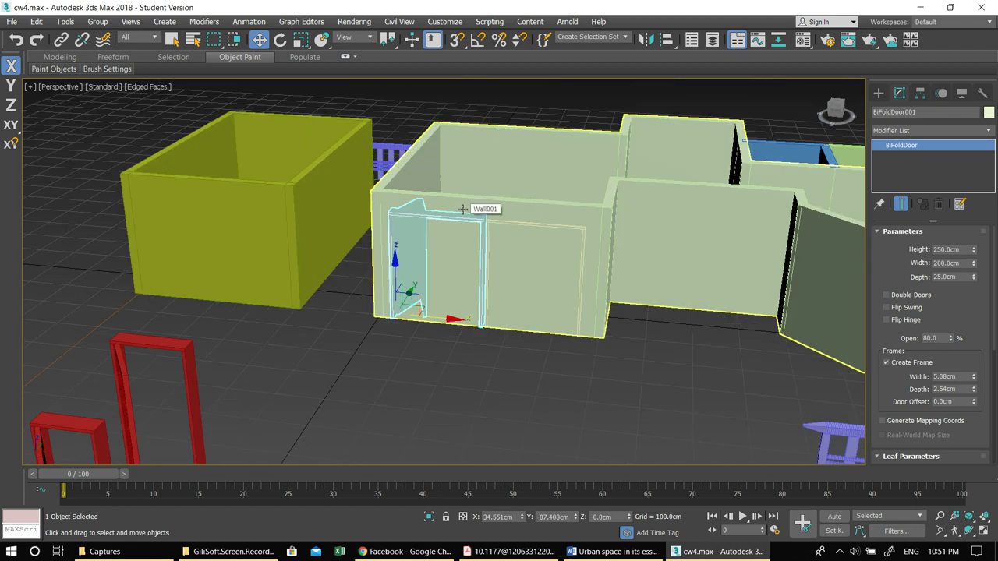
scroll(456, 273, up, 3)
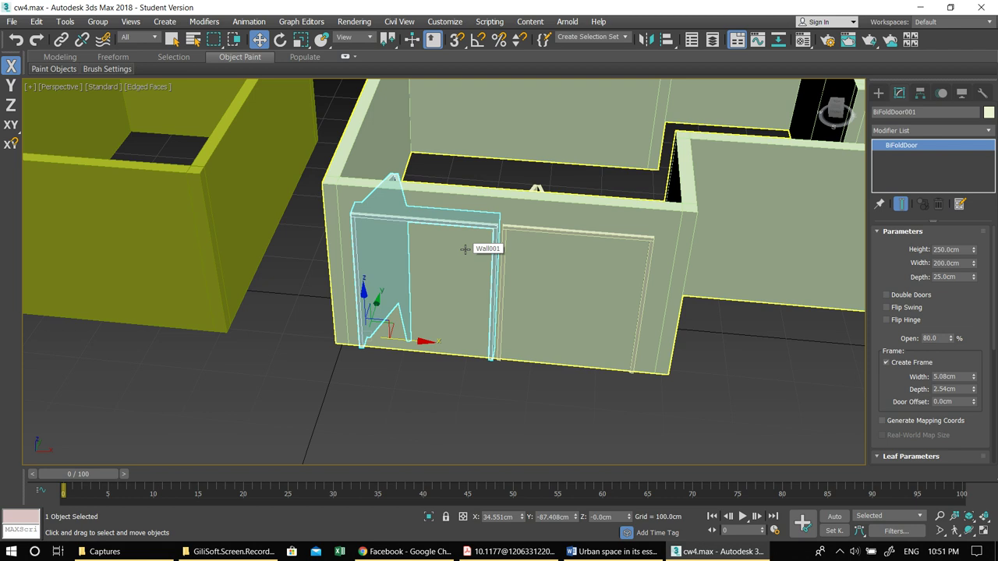
click(284, 344)
middle_drag(438, 345, 406, 360)
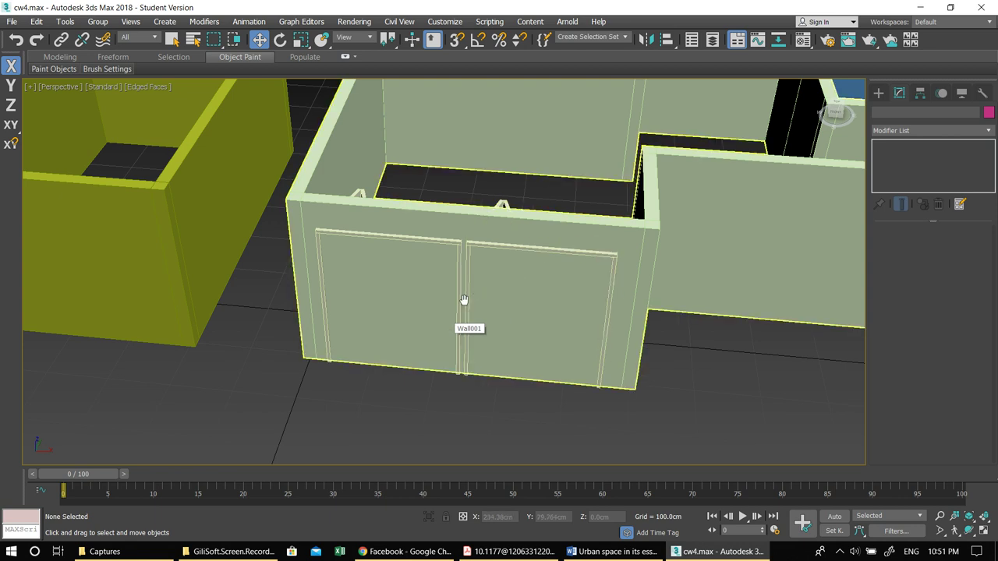
scroll(463, 305, down, 3)
scroll(435, 297, up, 2)
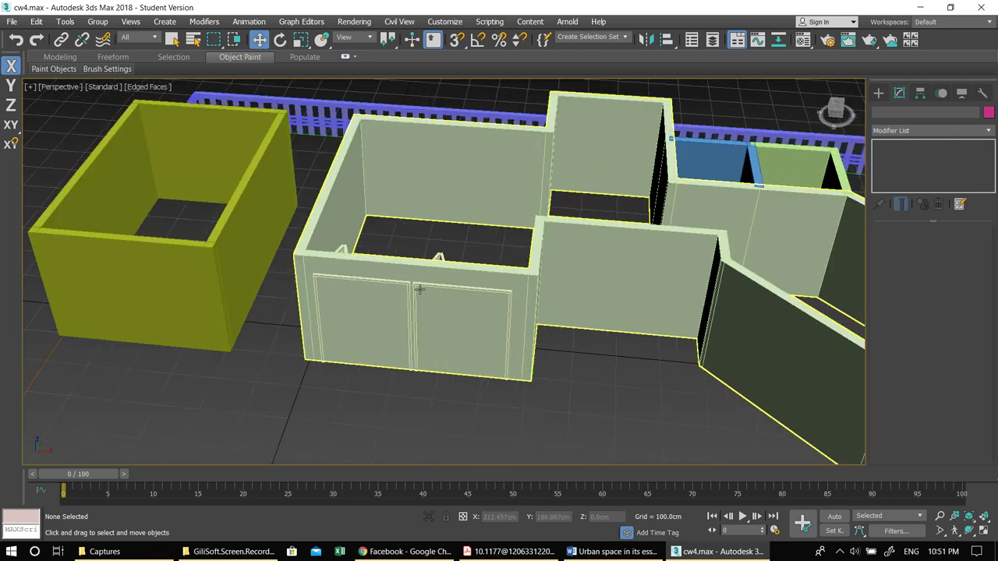
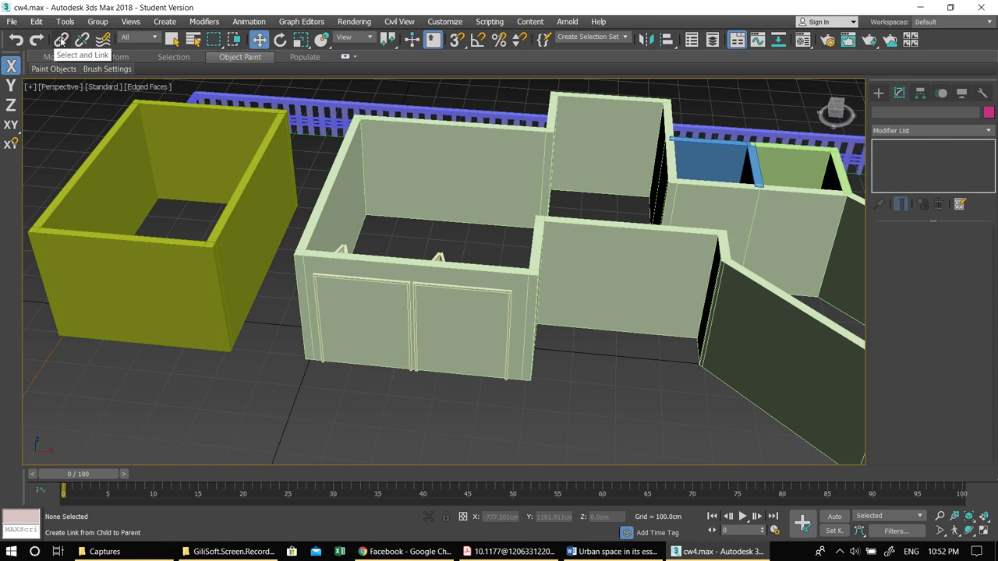
Step: Link the original bifold door to the pale green wall as its parent to cut the door opening, and deselect it
click(61, 40)
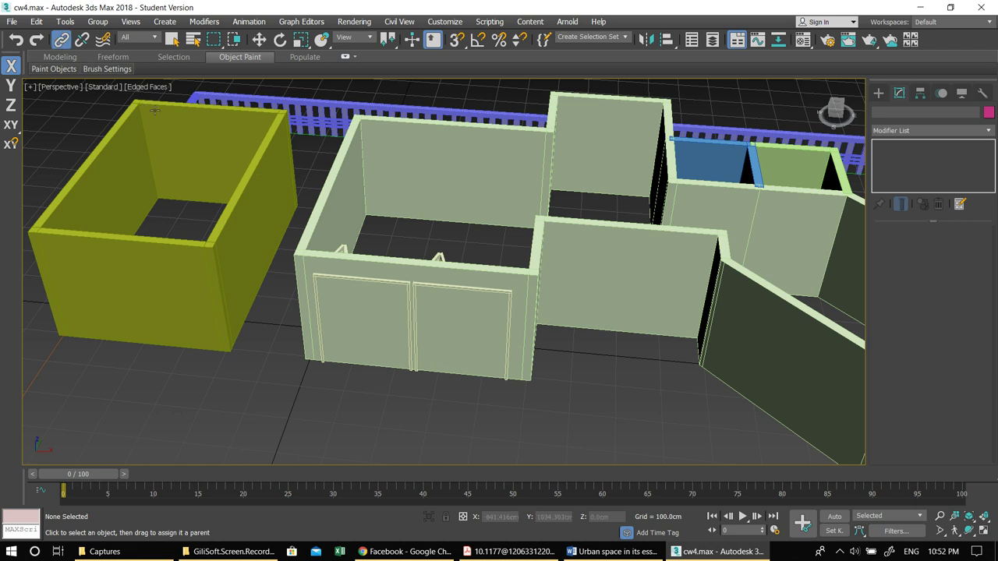
click(363, 279)
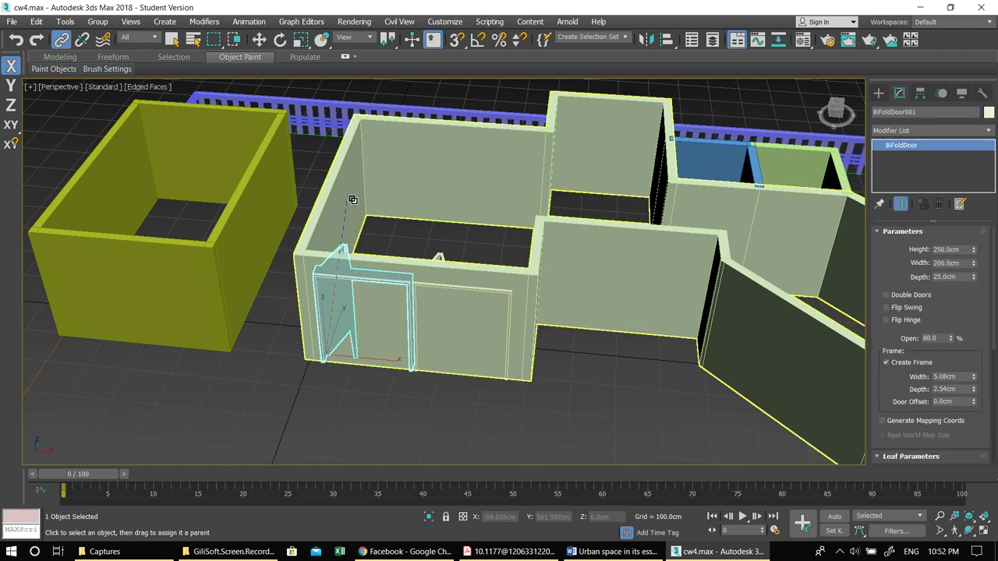
drag(352, 201, 354, 199)
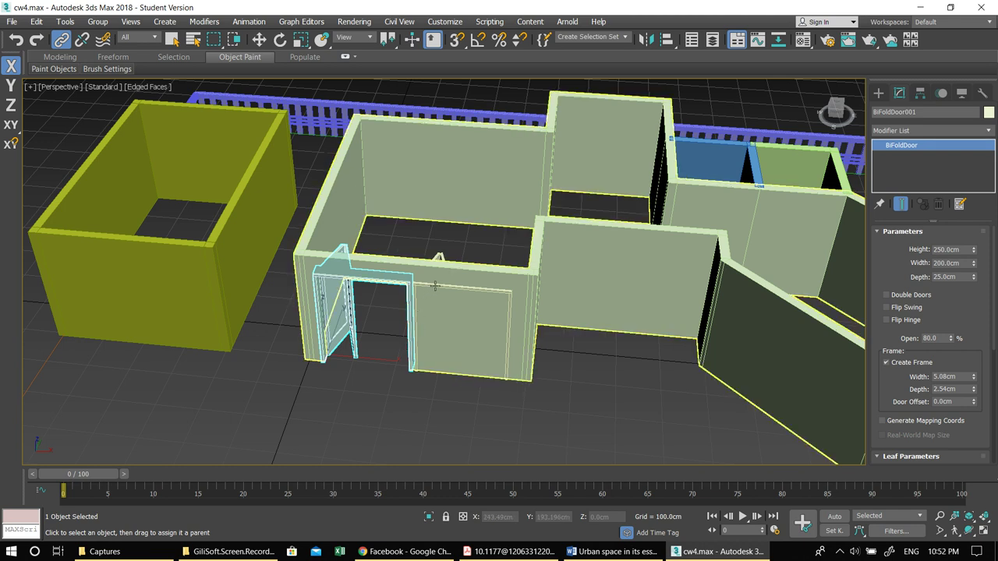
click(376, 383)
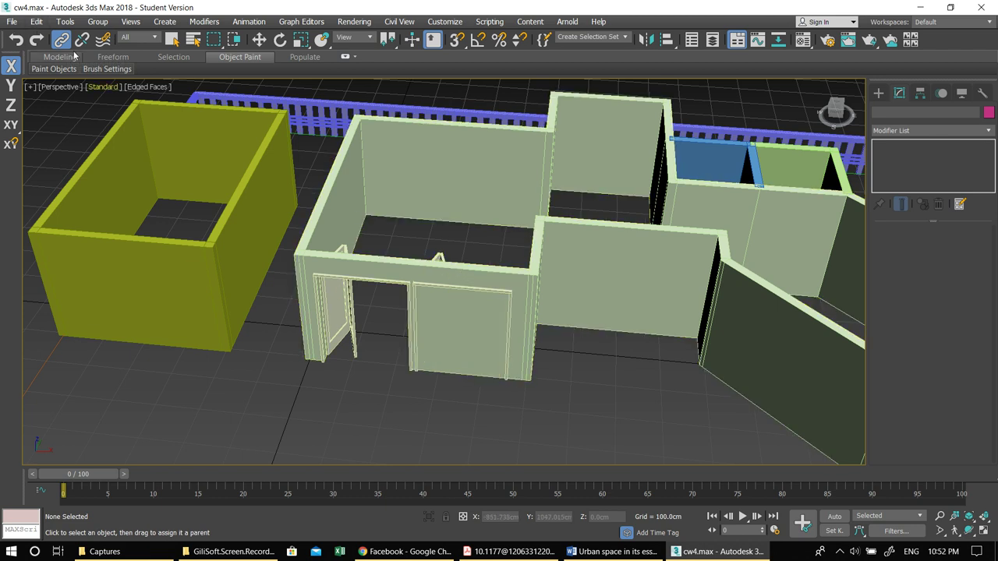
Step: Link the second bifold door in the front wall to the pale green wall as its parent, and deselect it
click(424, 284)
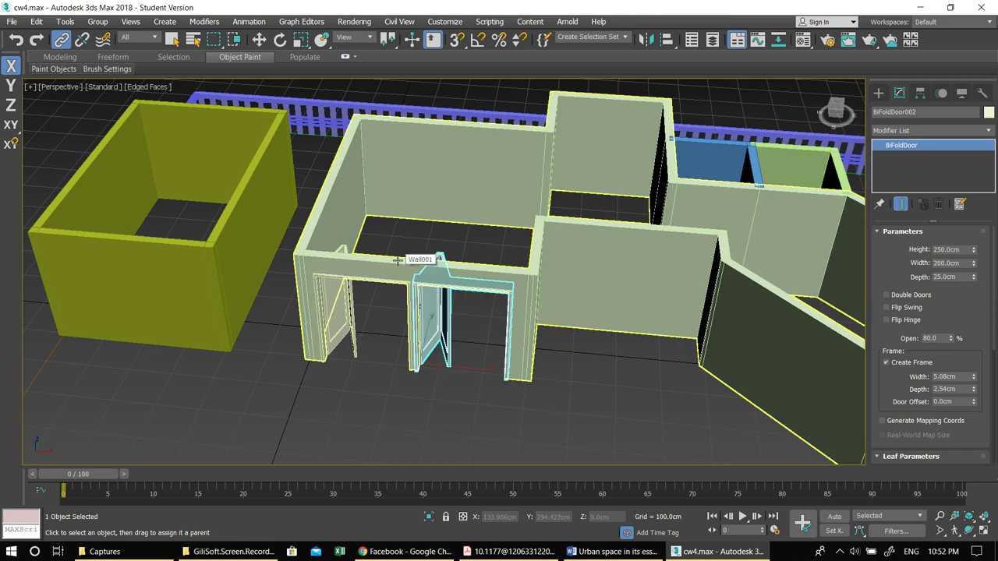
key(w)
click(413, 409)
alt+middle_drag(435, 386, 445, 336)
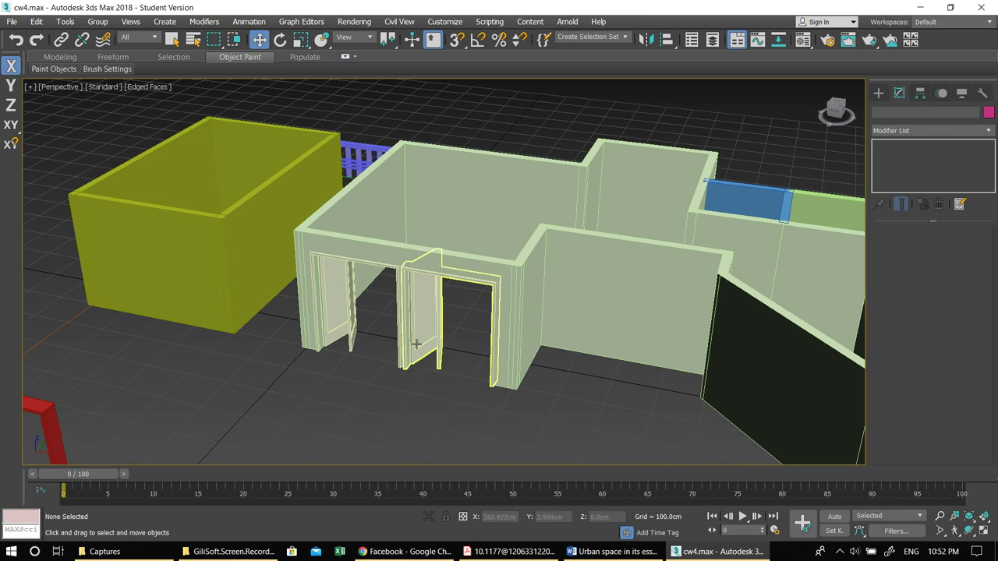
Step: Change the object color of the three red pivot doors to light peach from the 3ds Max palette
alt+middle_drag(383, 343, 483, 268)
scroll(460, 325, down, 3)
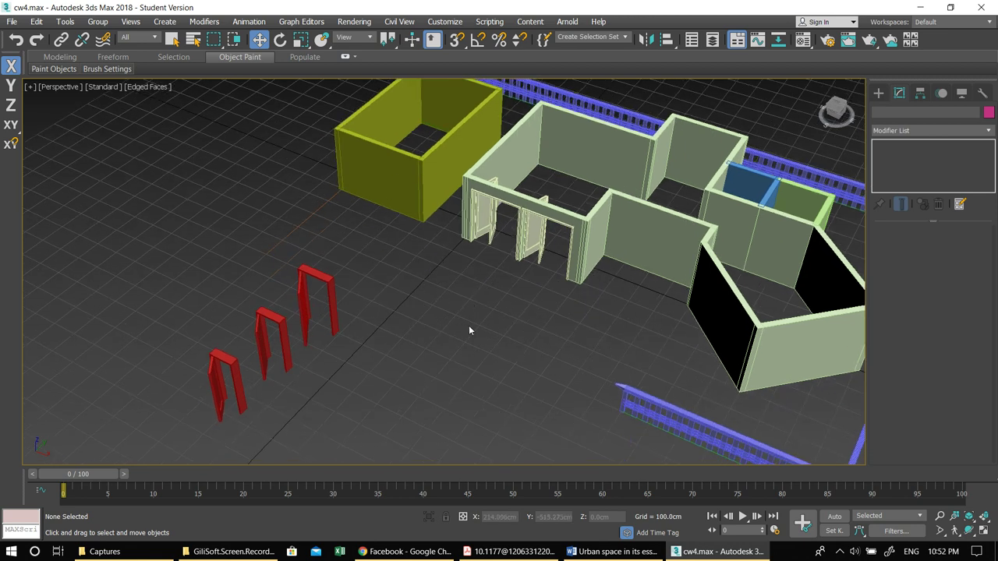
key(shift+z)
key(shift+z)
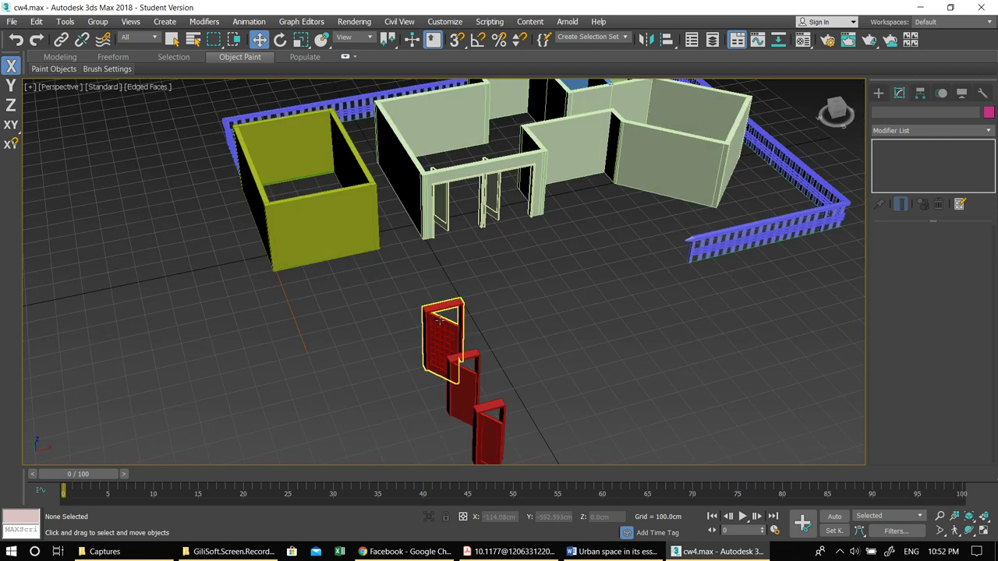
key(shift+z)
key(shift+z)
drag(526, 417, 379, 289)
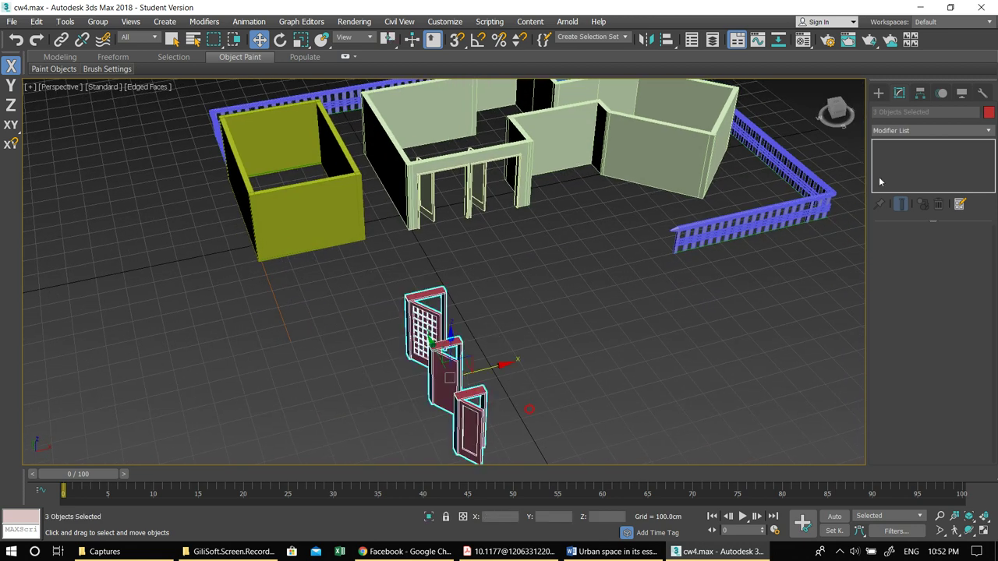
click(879, 97)
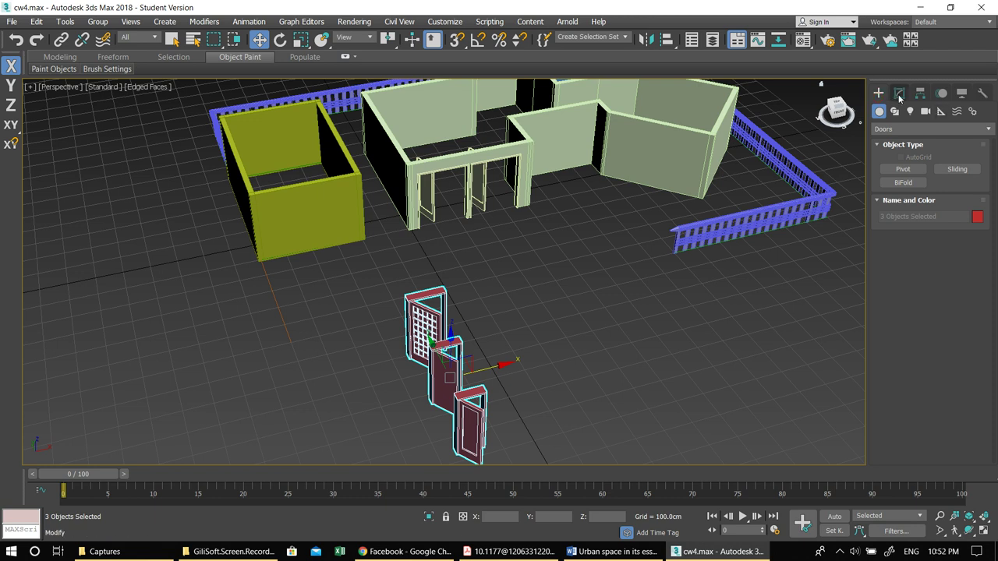
click(898, 94)
click(987, 114)
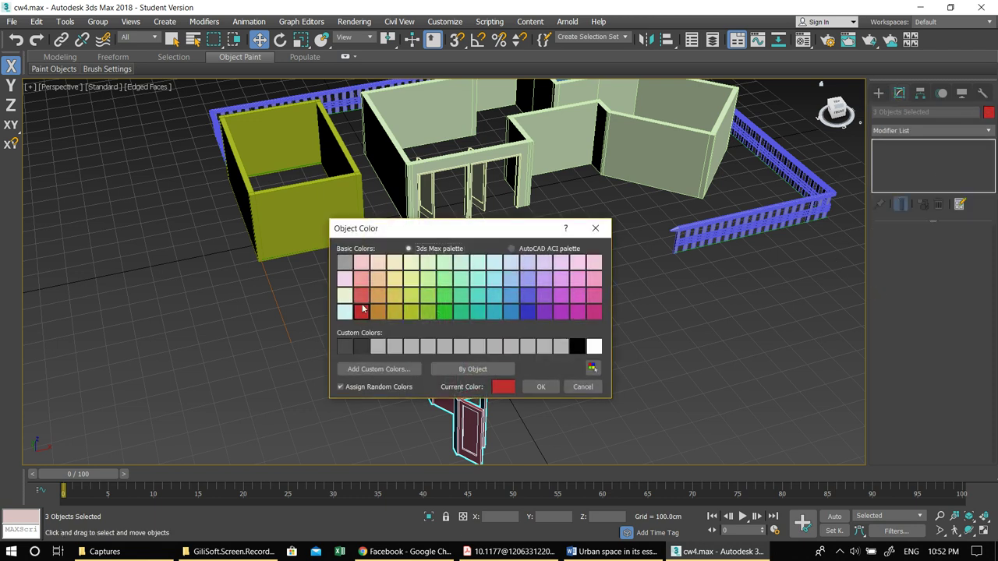
click(379, 280)
click(380, 264)
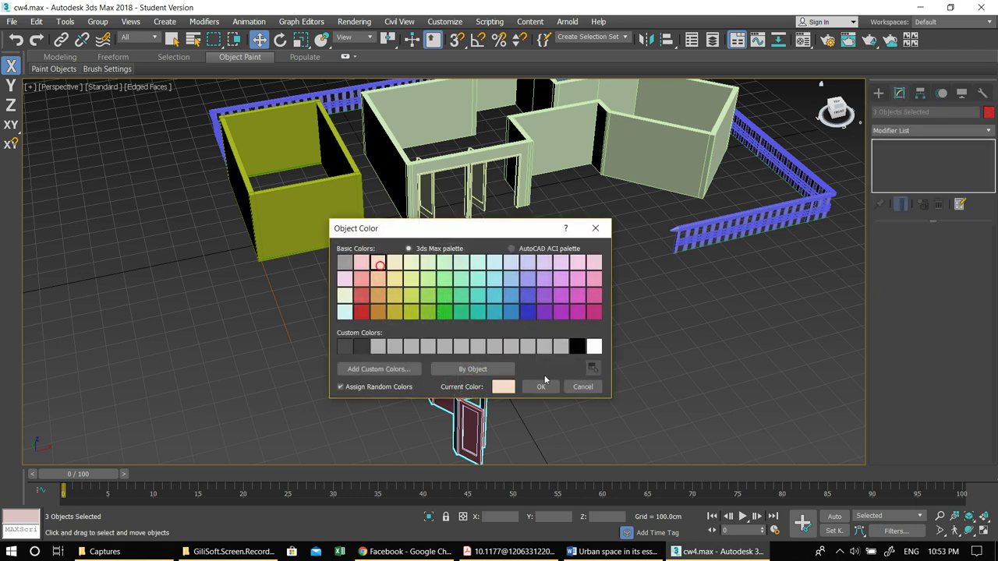
click(540, 386)
Step: Clone the two front-wall bifold doors straight north along Y onto the room's back wall in the Top view
alt+middle_drag(539, 387, 467, 373)
drag(492, 311, 412, 292)
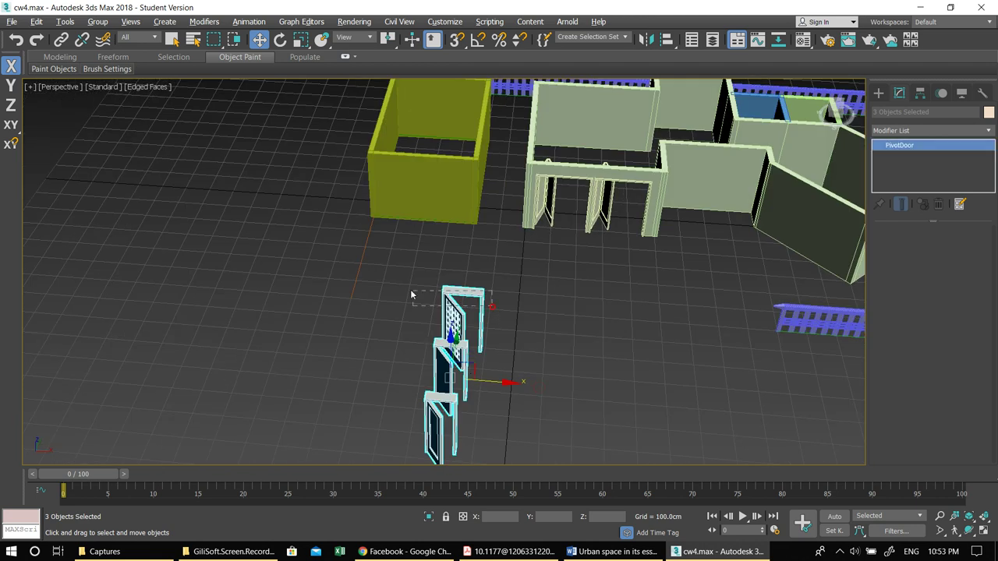
key(alt+w)
right_click(391, 201)
key(alt+w)
scroll(391, 204, down, 10)
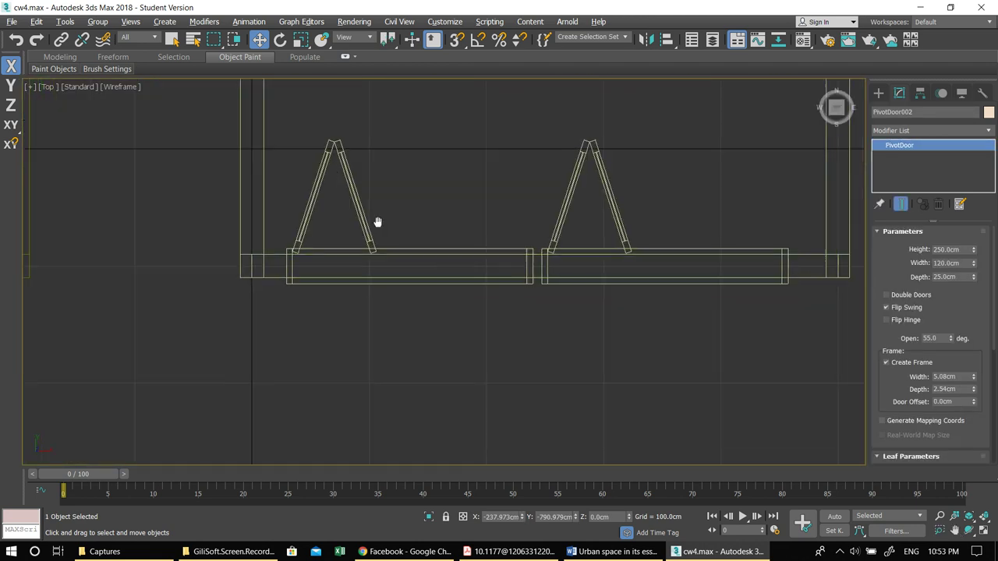
scroll(390, 312, up, 5)
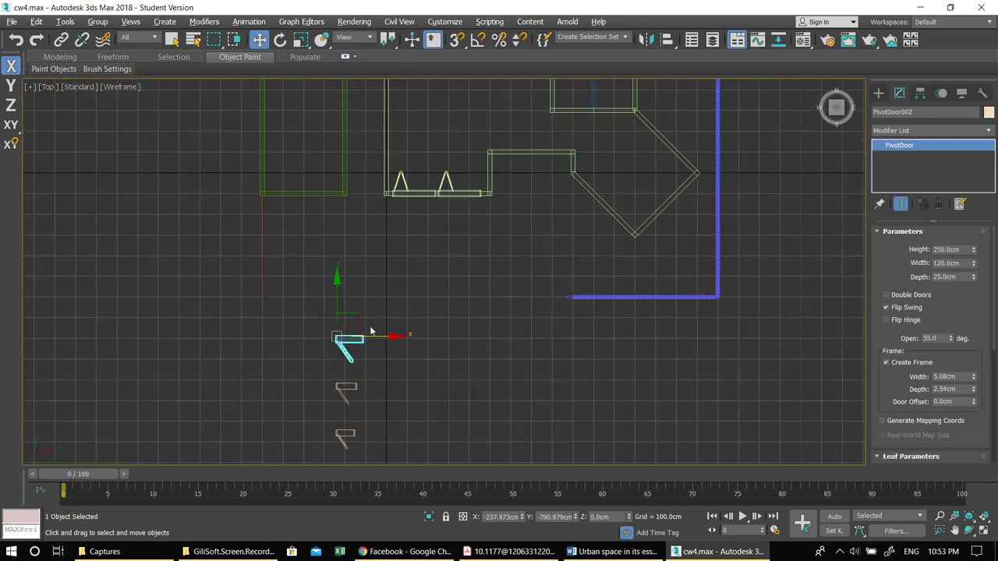
drag(407, 164, 398, 161)
middle_drag(435, 171, 370, 327)
scroll(390, 283, up, 4)
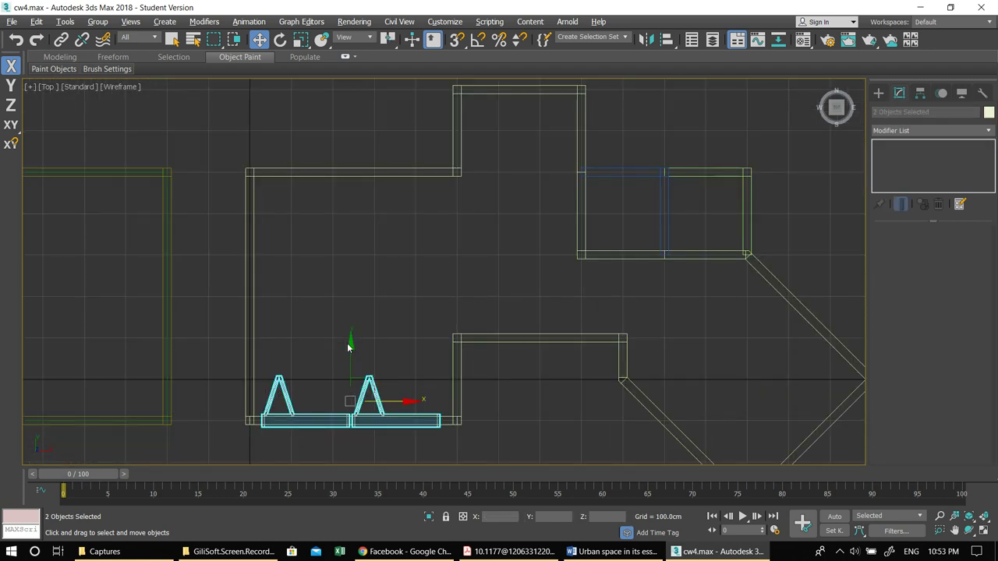
shift+drag(349, 347, 343, 94)
click(510, 333)
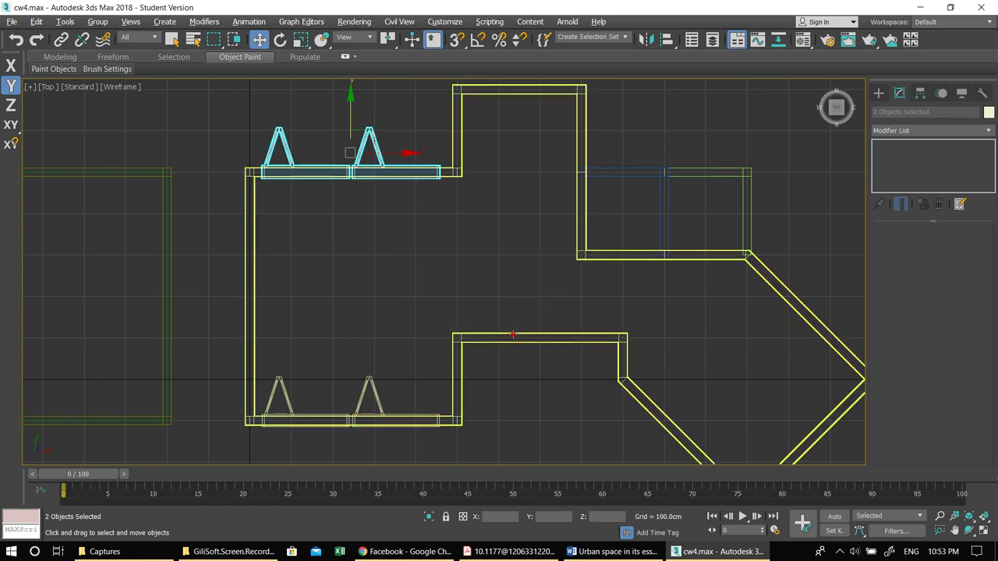
Step: Turn on Flip Swing for both cloned bifold doors in the back wall, and deselect them
key(alt+w)
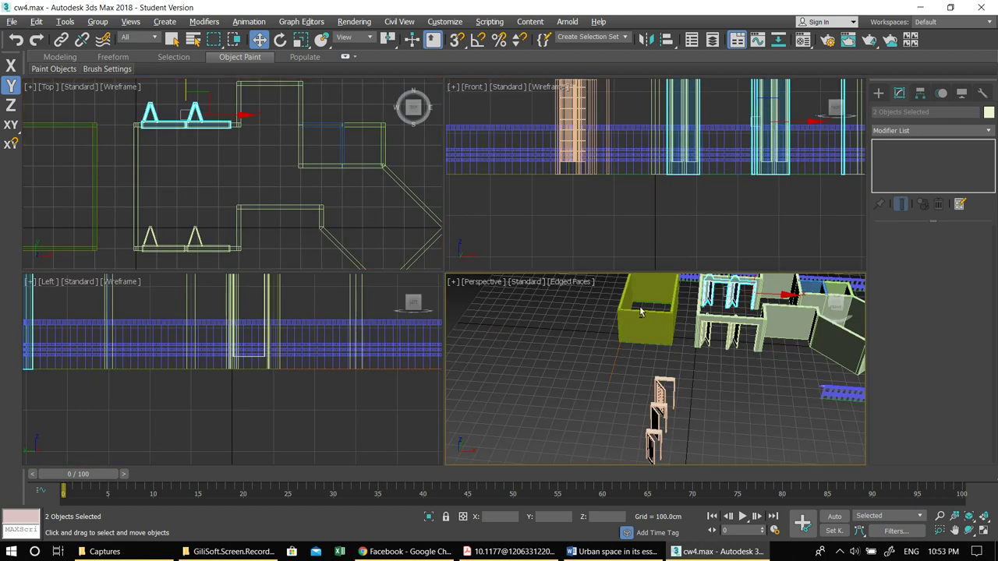
key(alt+w)
middle_drag(620, 181, 565, 258)
scroll(565, 257, up, 5)
click(565, 257)
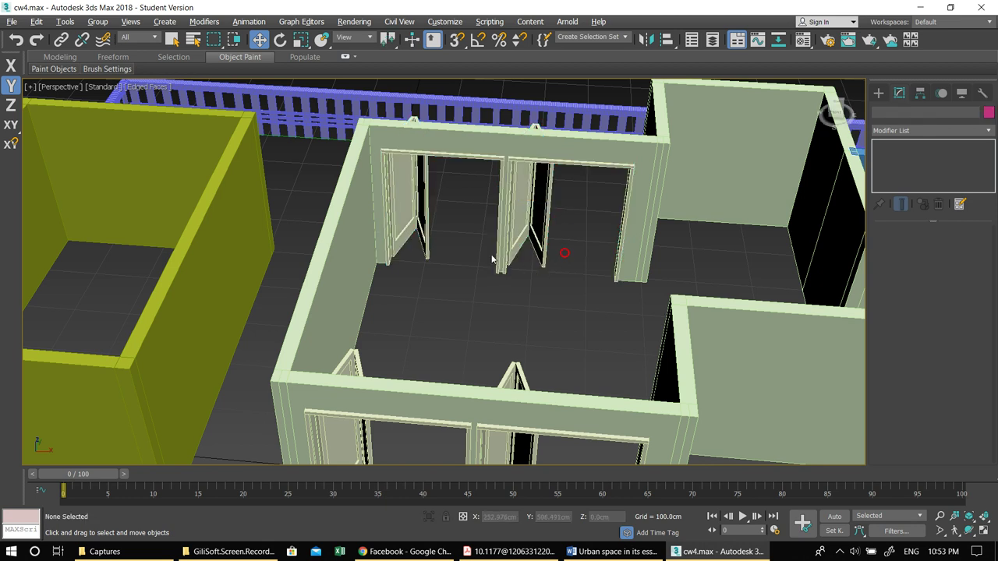
click(411, 195)
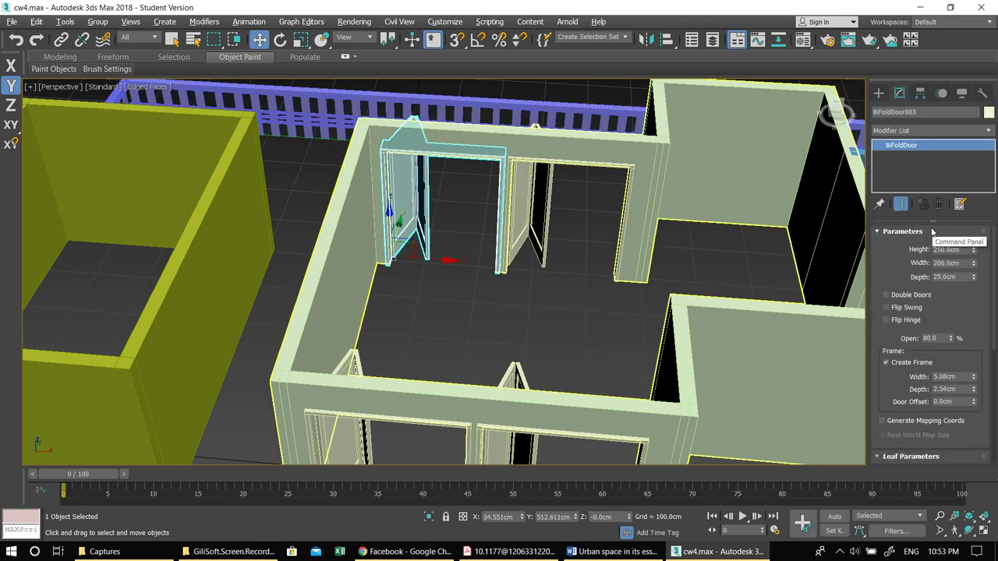
click(902, 309)
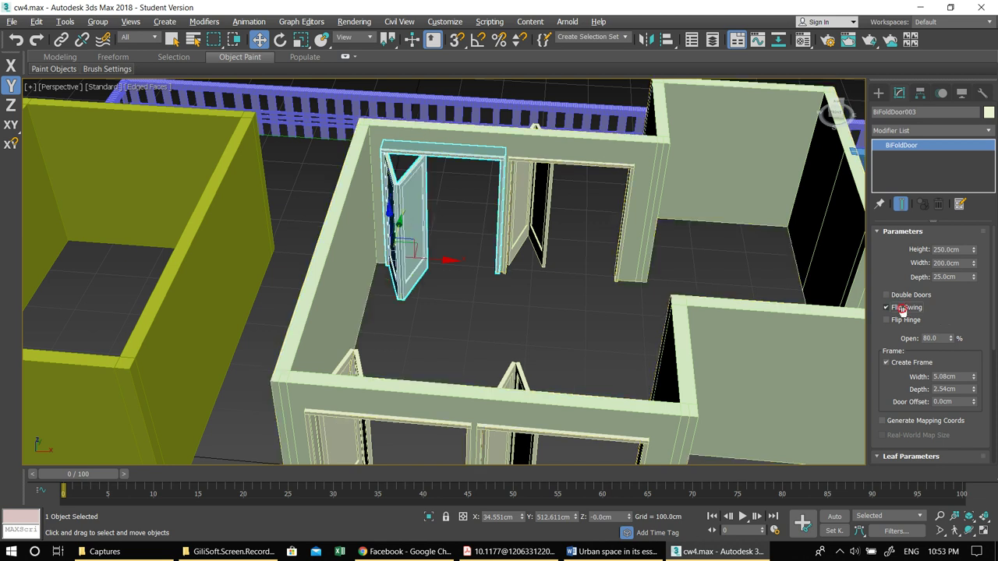
click(531, 195)
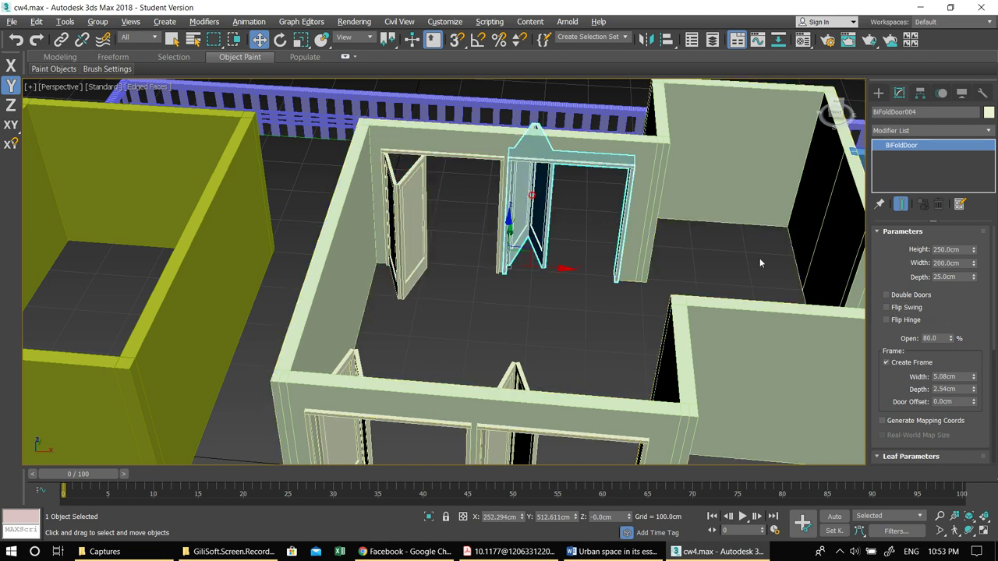
click(896, 309)
click(566, 317)
Step: Move the 120 cm wide lattice pivot door onto the west end of the recessed wall east of the bifold doors in the Top view
scroll(569, 304, down, 5)
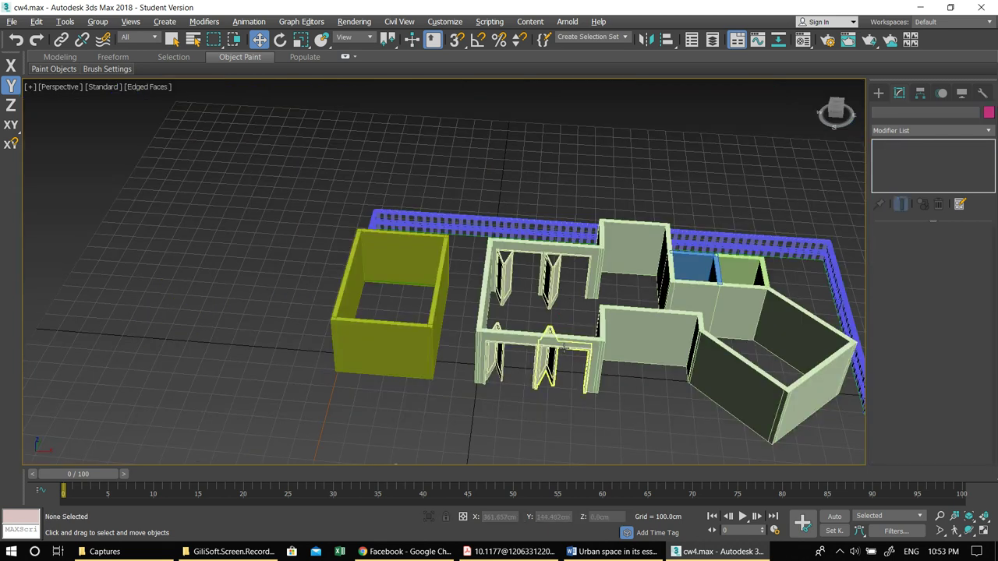
key(alt+w)
click(403, 264)
key(alt+w)
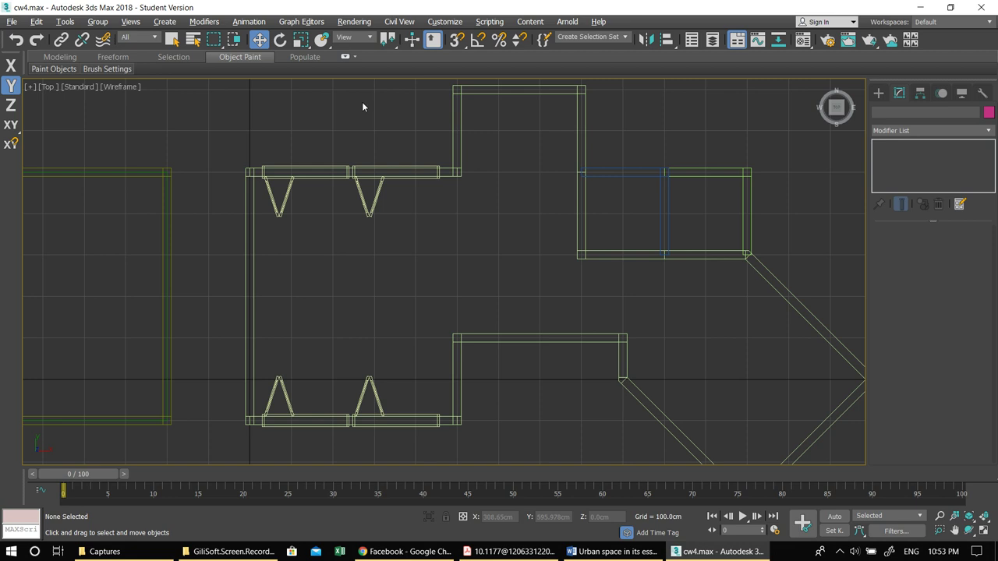
scroll(487, 245, down, 5)
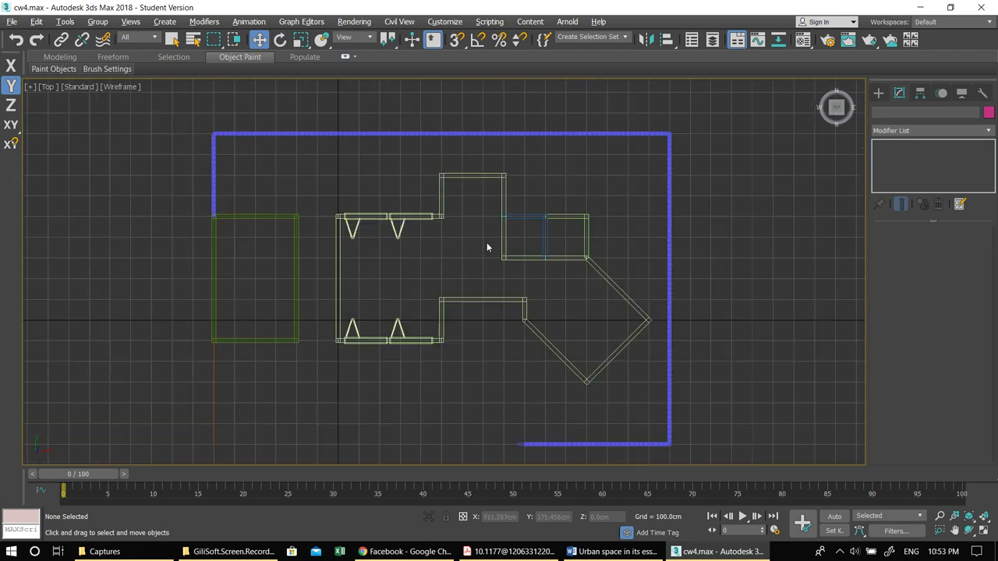
scroll(372, 251, up, 5)
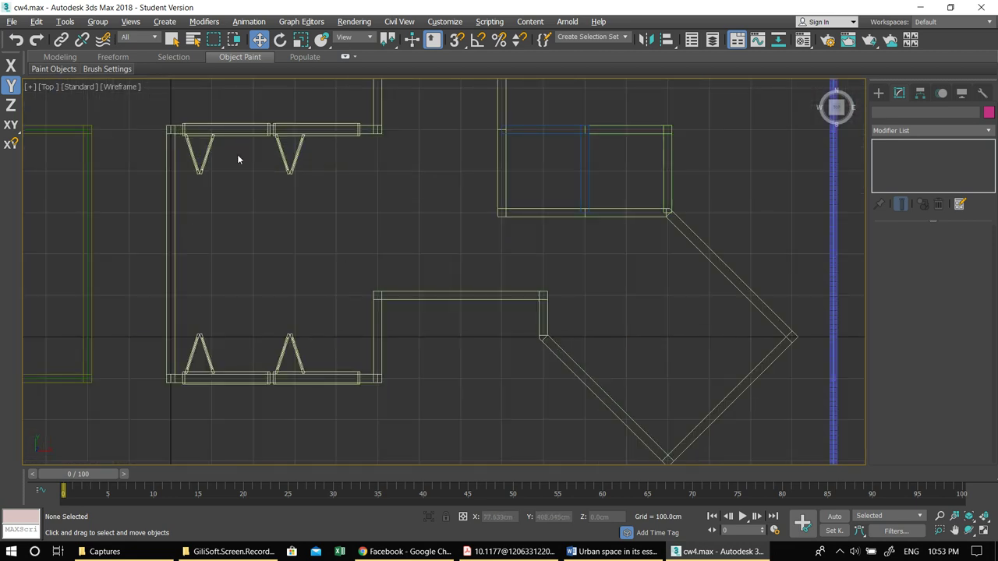
middle_drag(482, 291, 471, 105)
scroll(451, 160, down, 4)
middle_drag(348, 270, 383, 252)
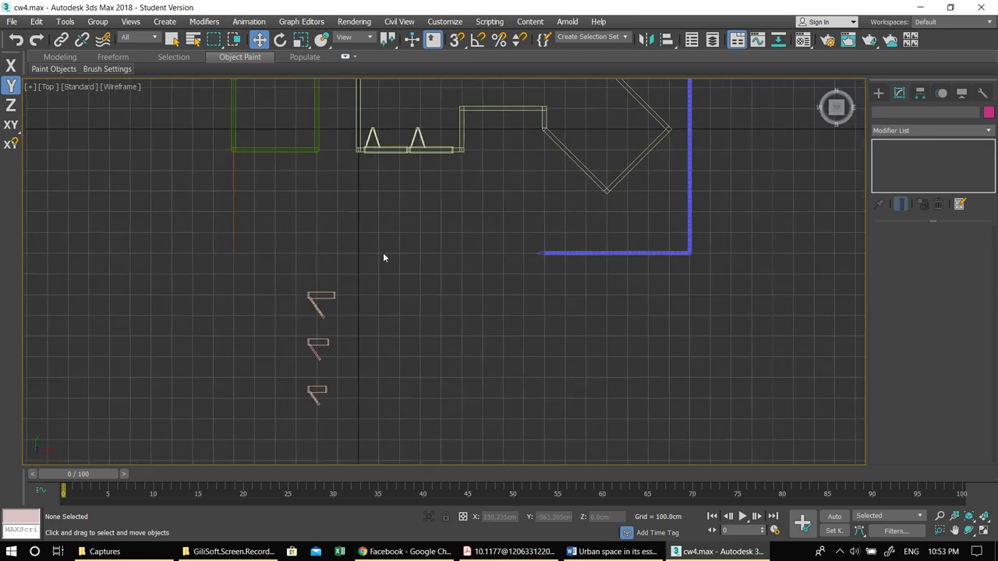
click(320, 297)
drag(320, 297, 320, 123)
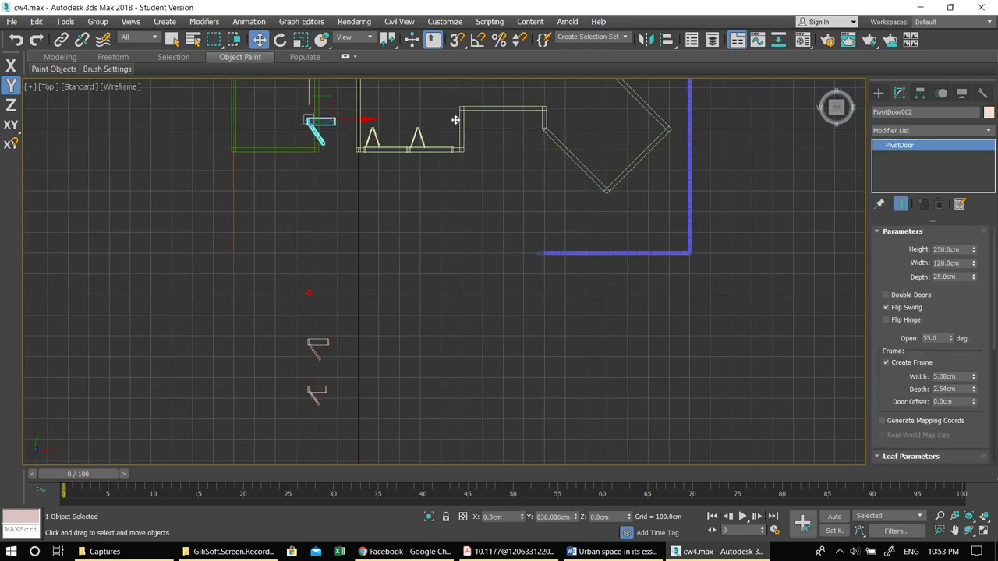
middle_drag(384, 137, 307, 275)
drag(230, 258, 402, 251)
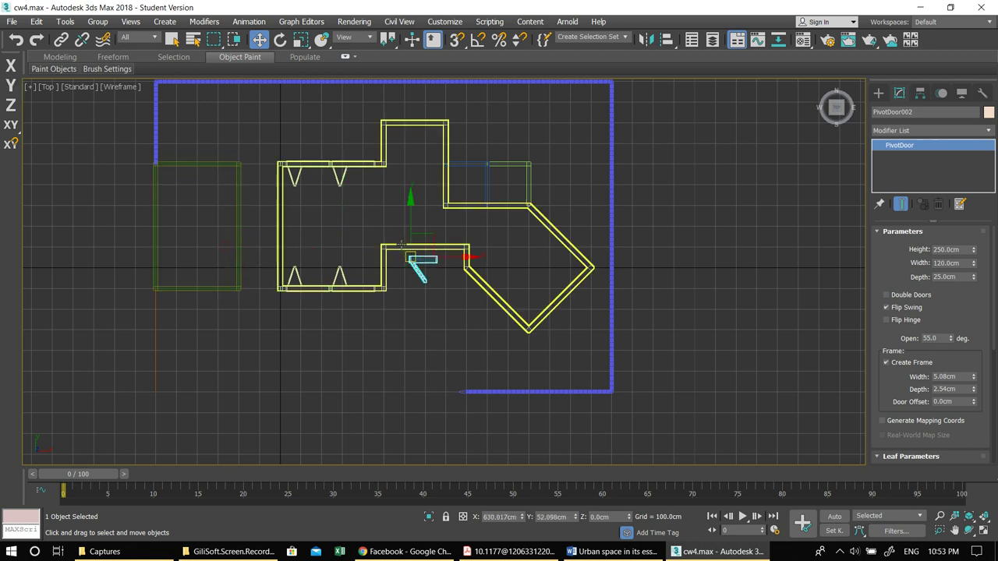
scroll(386, 215, up, 5)
drag(450, 309, 396, 276)
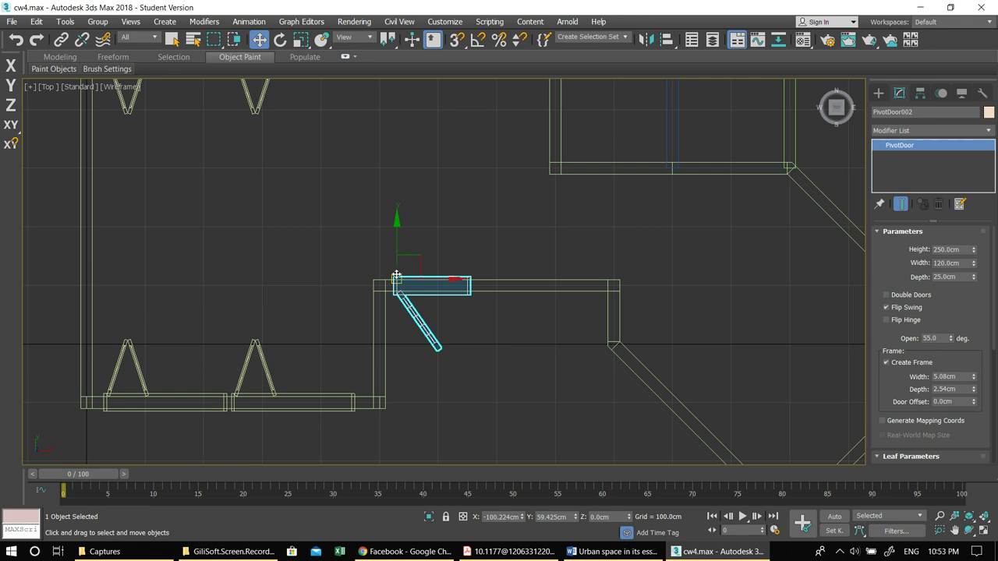
Step: Link the lattice pivot door to the pale green wall as its parent in the Perspective view, and deselect it
key(alt+w)
right_click(621, 299)
key(alt+w)
middle_drag(639, 318, 500, 255)
scroll(510, 359, up, 5)
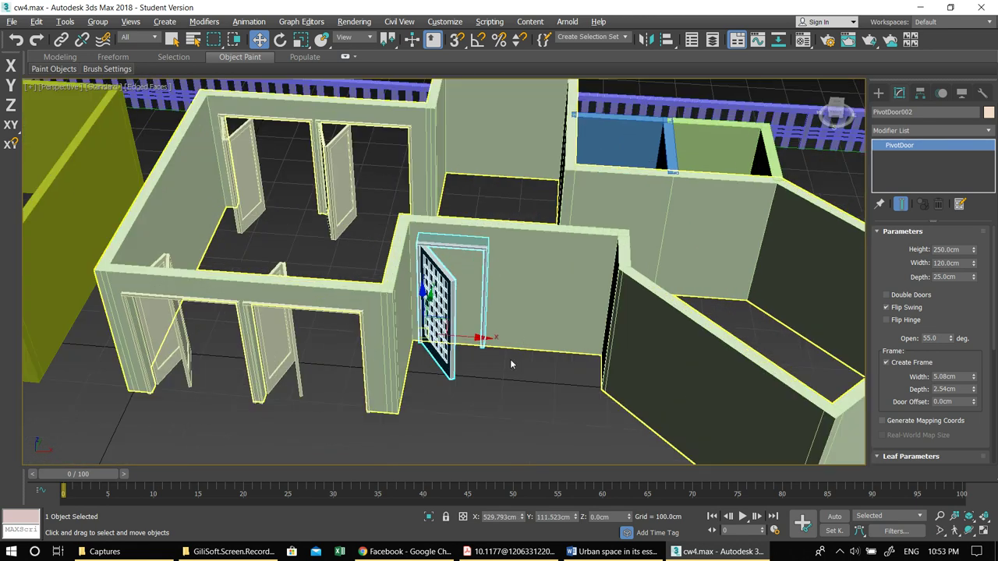
click(509, 364)
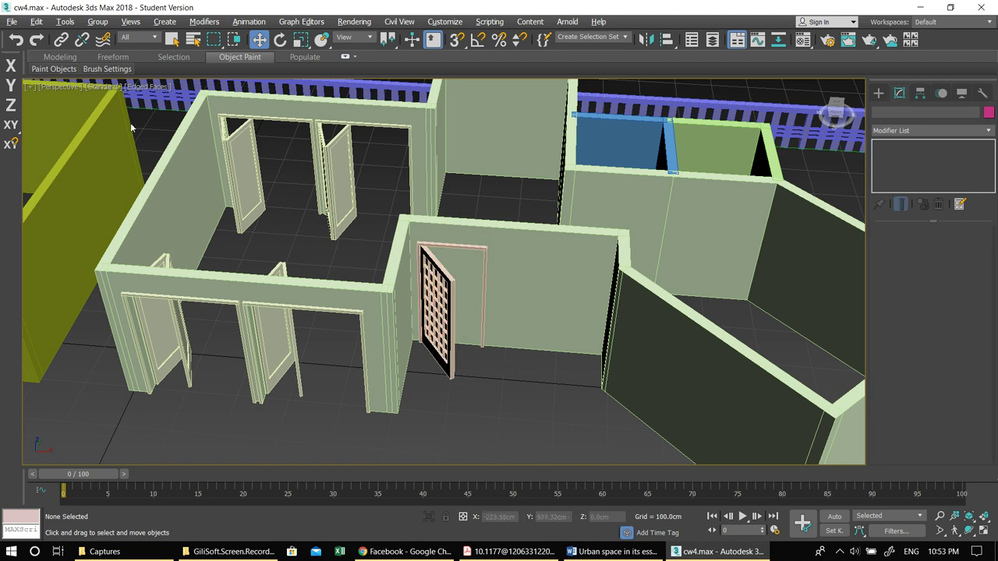
click(61, 39)
click(465, 286)
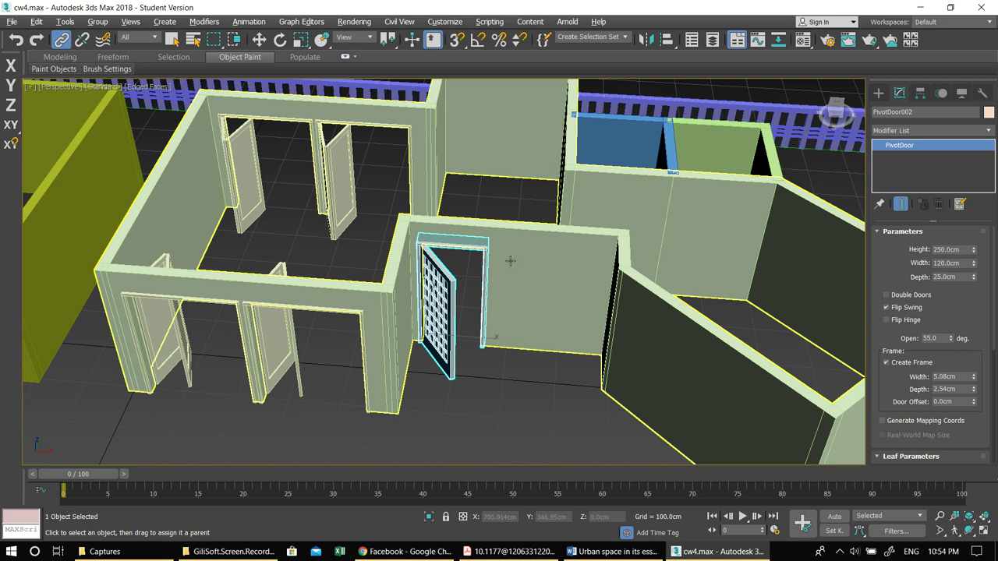
key(w)
click(502, 413)
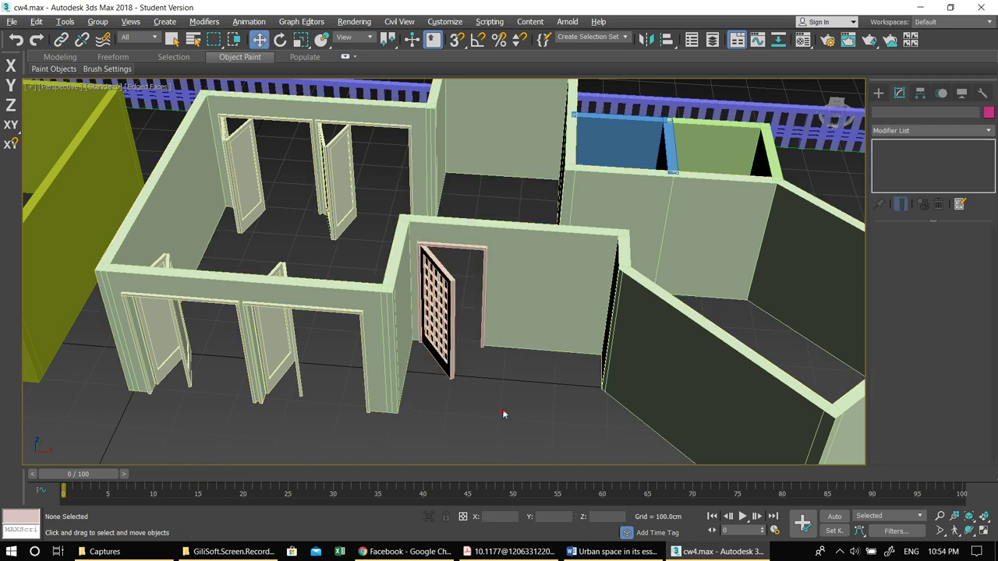
click(446, 290)
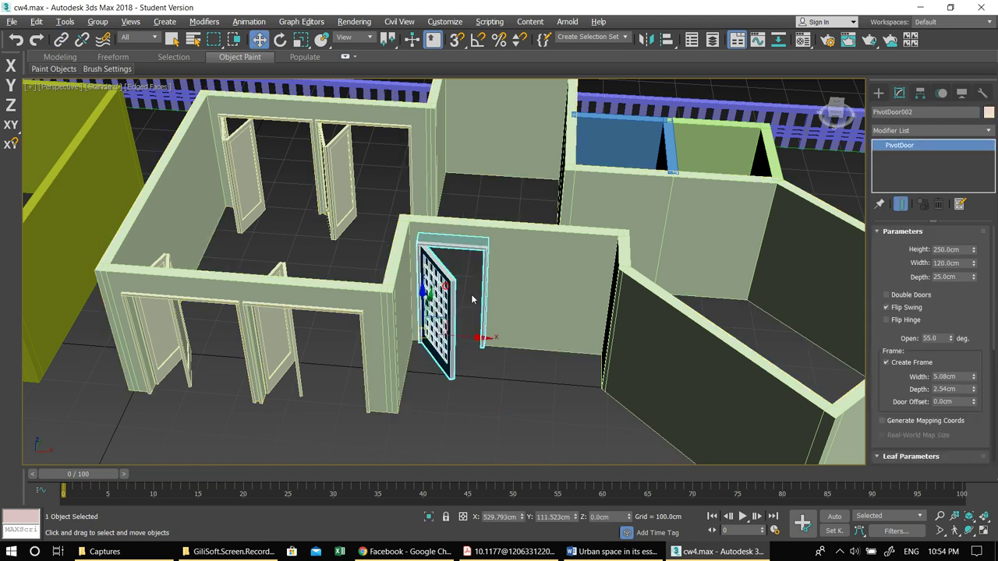
click(490, 367)
Step: Bring the 80 cm wide pivot door from outside the plan to just south of the blue and green rooms in the Top view
middle_drag(490, 367, 459, 317)
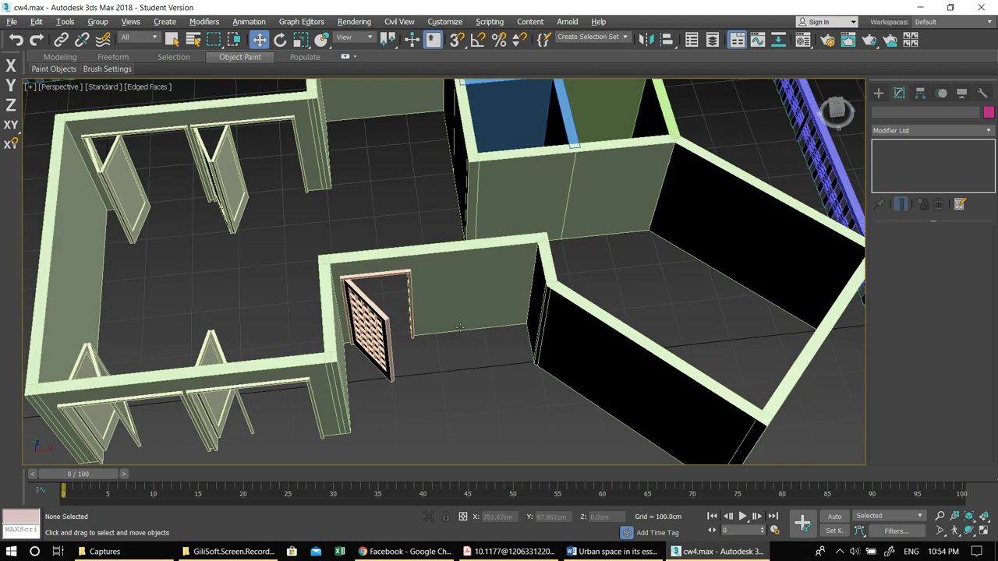
scroll(489, 302, down, 8)
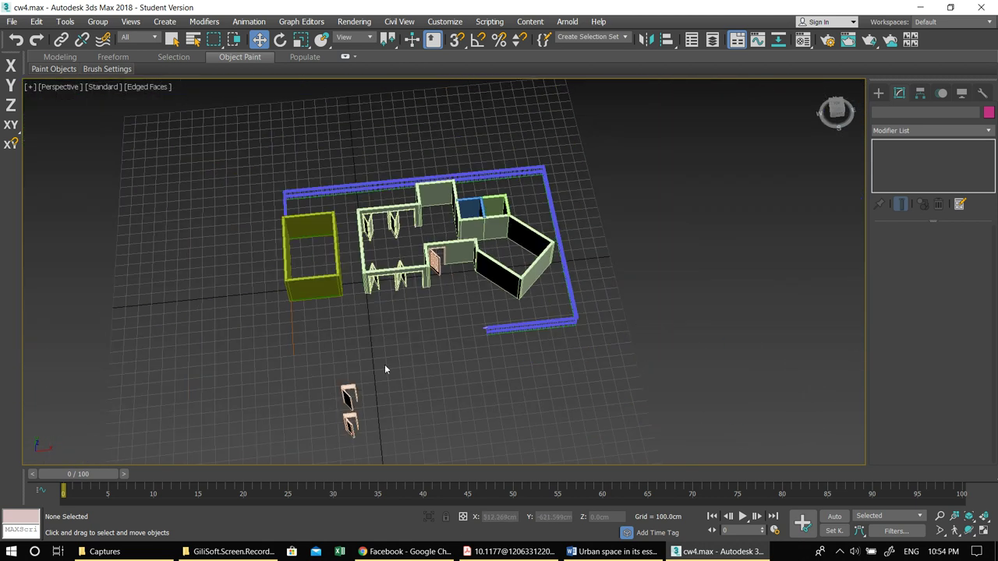
click(343, 395)
key(alt+w)
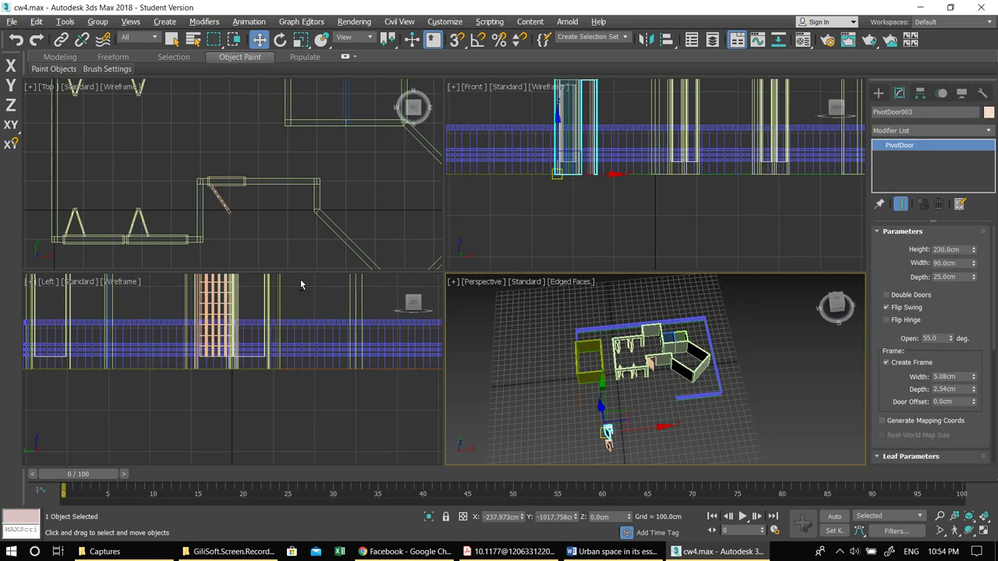
right_click(300, 191)
key(alt+w)
middle_drag(401, 285, 473, 206)
scroll(393, 261, down, 5)
click(297, 428)
drag(294, 423, 539, 131)
middle_drag(506, 217, 485, 300)
scroll(516, 183, up, 4)
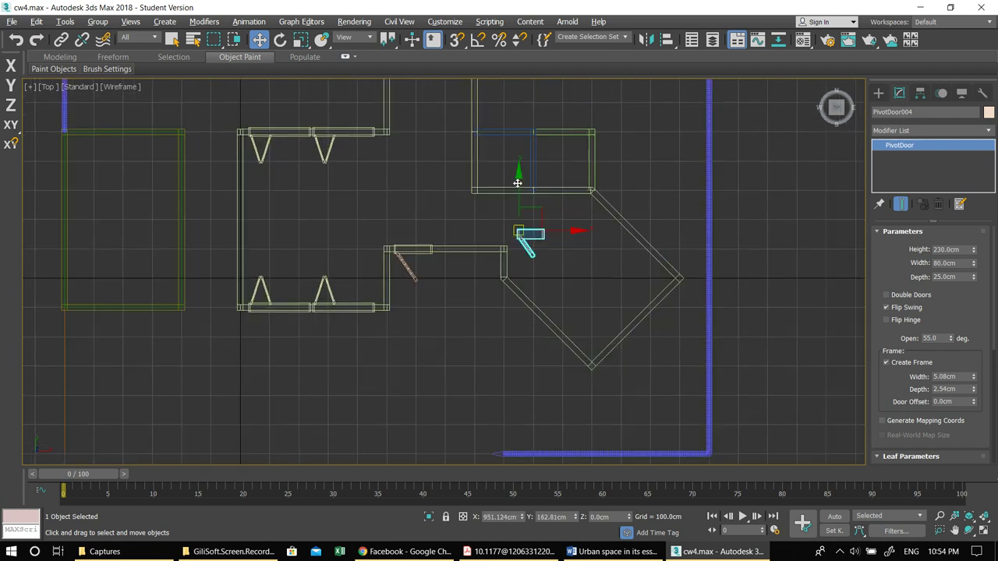
Step: Fit the 80 cm pivot door into the west end of the blue room's south wall and turn off its Flip Swing
drag(519, 250, 443, 162)
middle_drag(444, 162, 443, 245)
scroll(414, 246, up, 3)
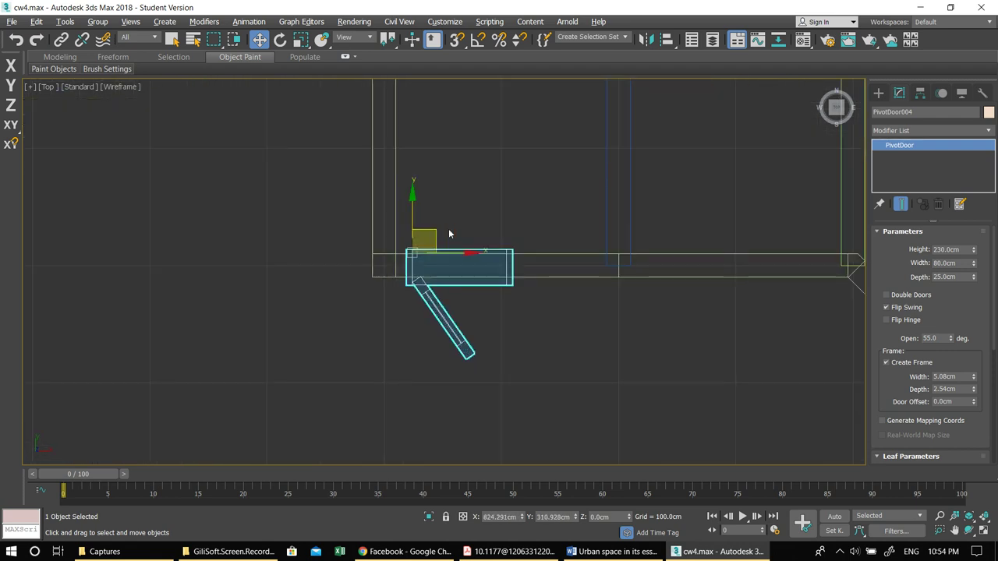
drag(412, 248, 410, 250)
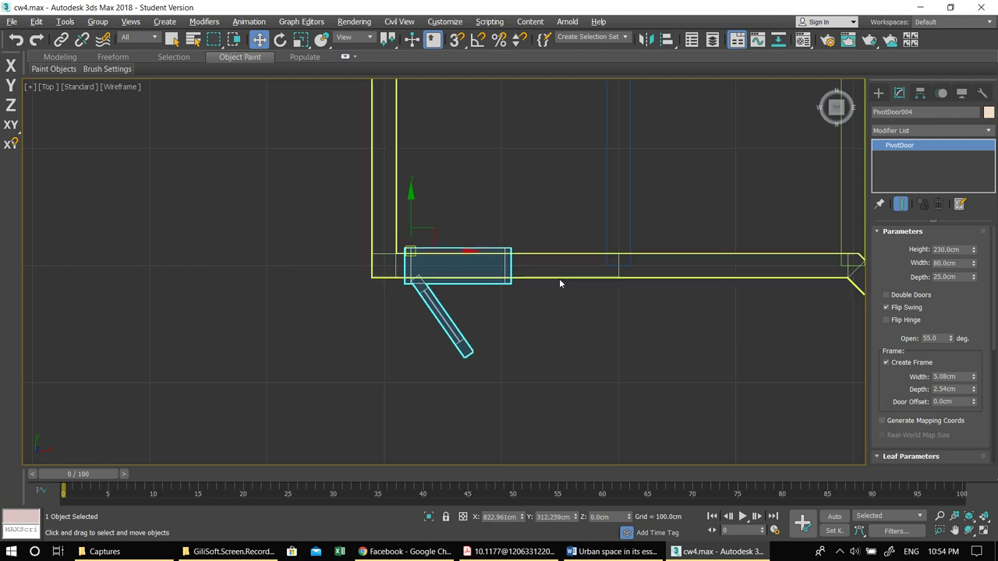
click(916, 310)
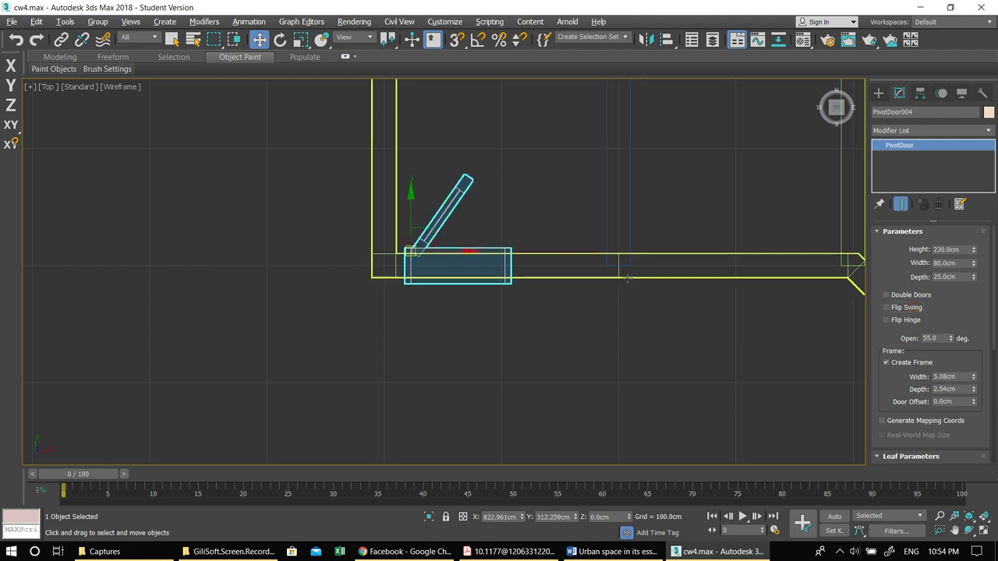
Step: Clone the 80 cm pivot door east along X as a single copy onto the green room's south wall in the Top view
middle_drag(612, 261, 464, 315)
key(alt+w)
right_click(604, 301)
key(alt+w)
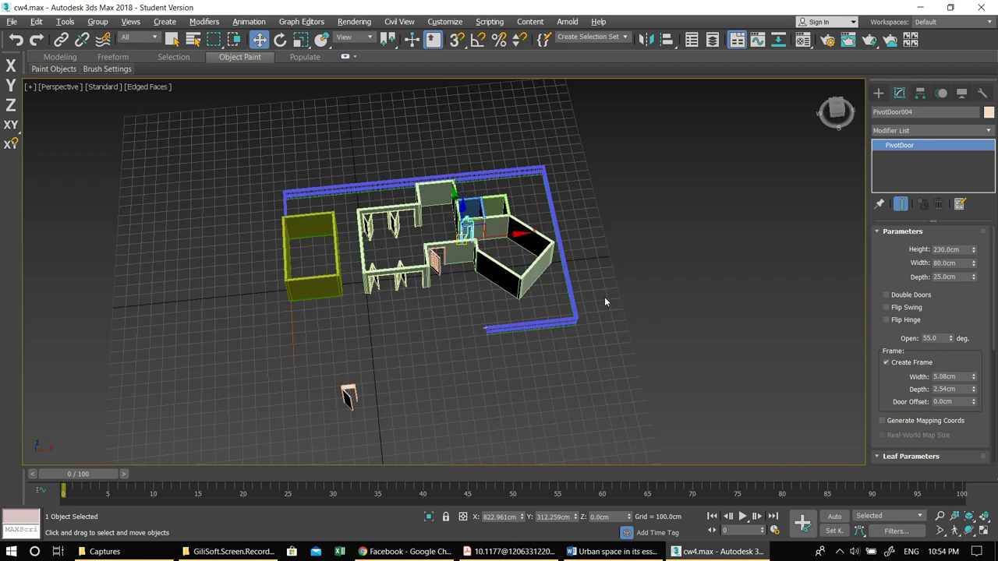
key(alt+w)
right_click(315, 181)
key(alt+w)
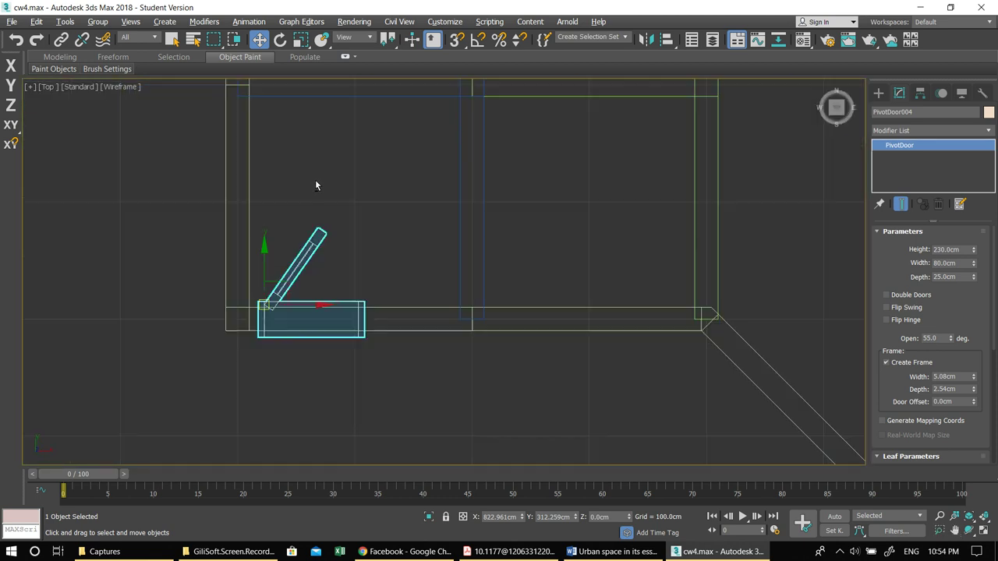
shift+drag(310, 306, 552, 312)
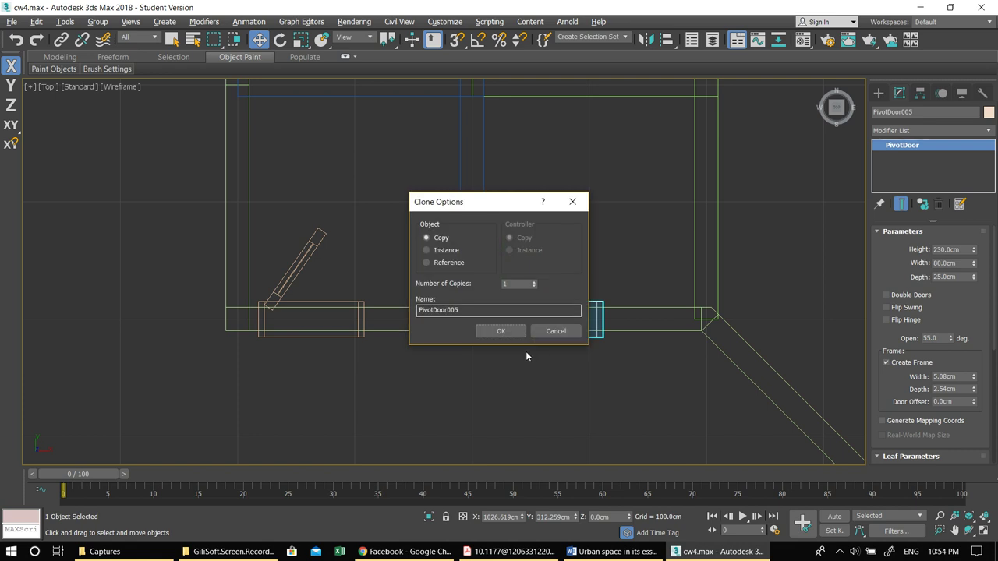
click(503, 330)
Step: Link the blue room's pivot door to the pale green wall as its parent in the Perspective view, and deselect it
key(alt+w)
right_click(534, 337)
key(alt+w)
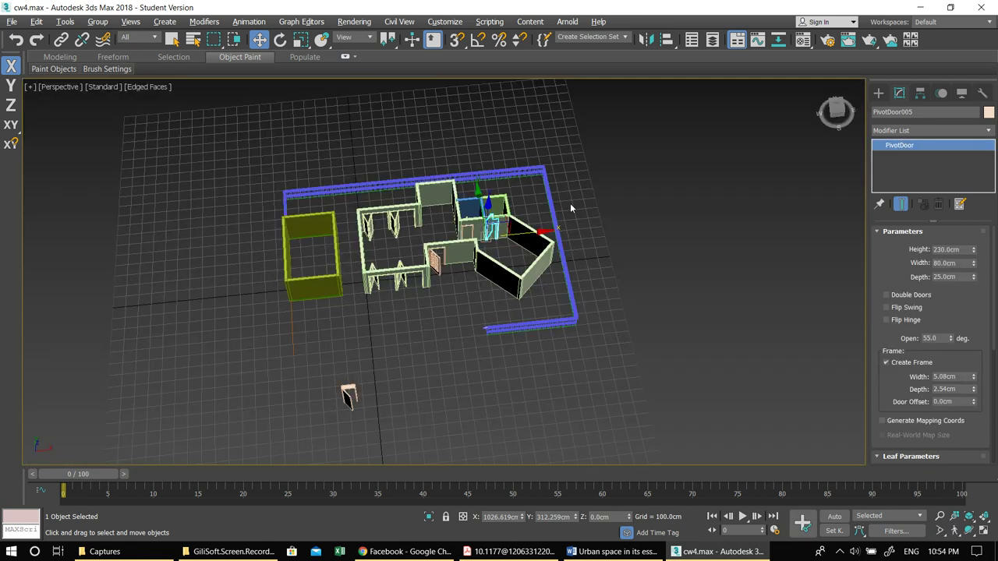
scroll(409, 245, up, 5)
scroll(409, 245, up, 2)
click(479, 239)
middle_drag(478, 239, 419, 273)
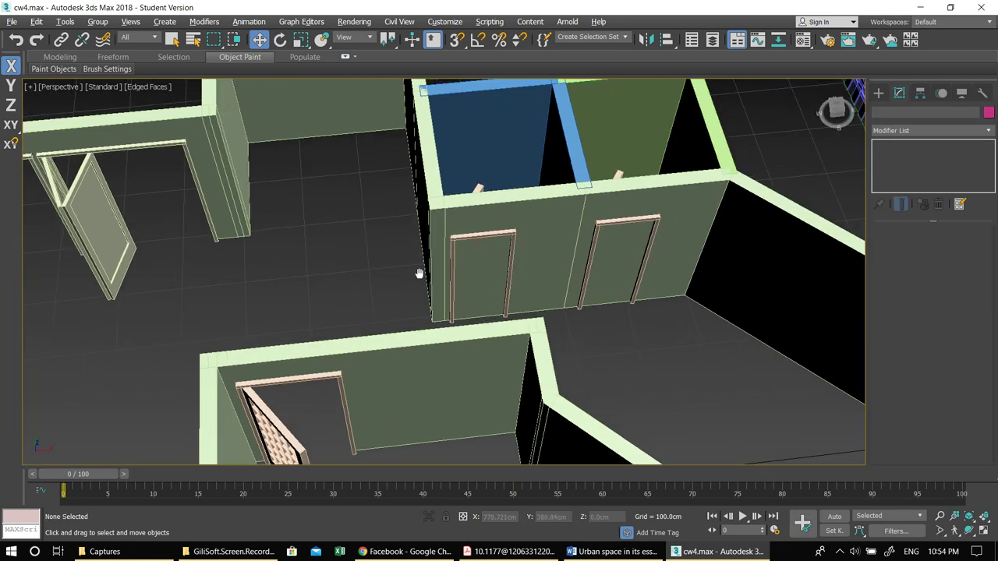
click(61, 39)
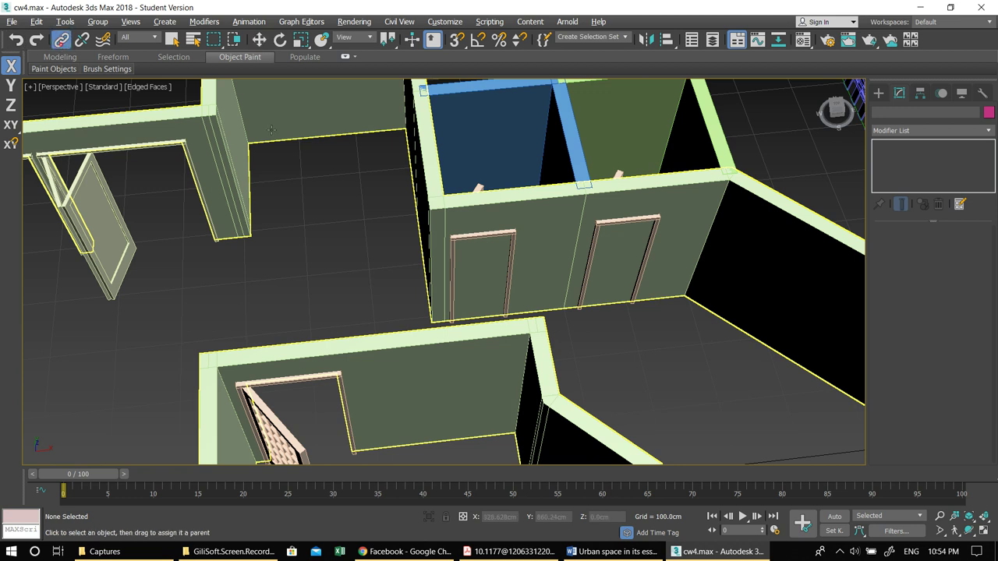
click(484, 235)
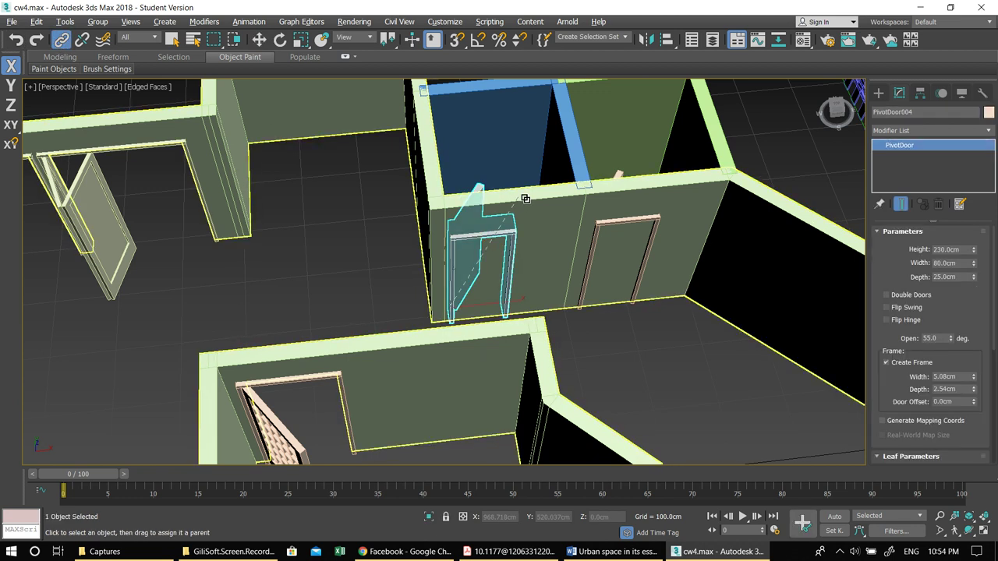
drag(525, 199, 530, 200)
click(622, 224)
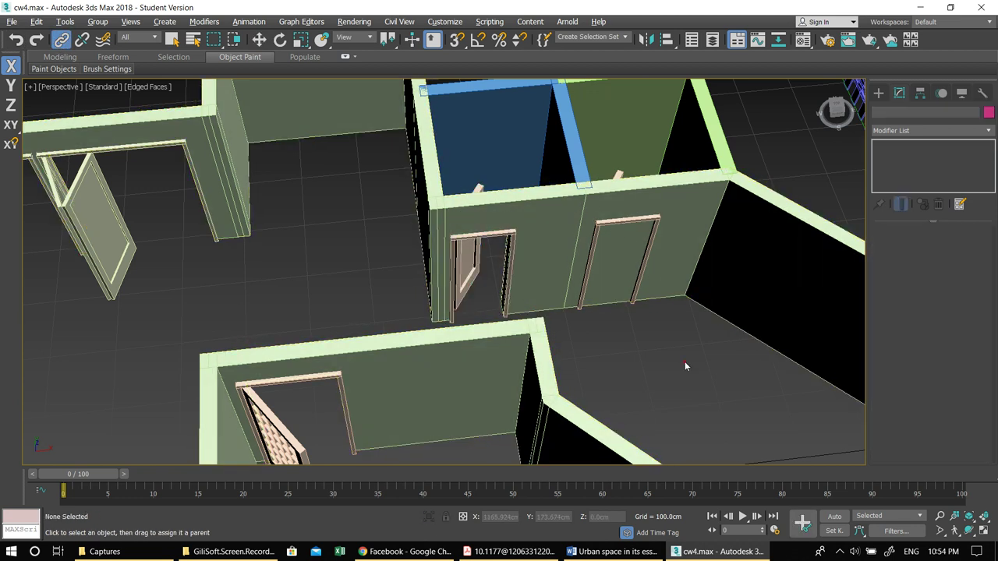
Step: Link the green room's cloned pivot door to the same pale green wall as its parent, and deselect it
click(638, 224)
drag(638, 224, 647, 184)
click(646, 340)
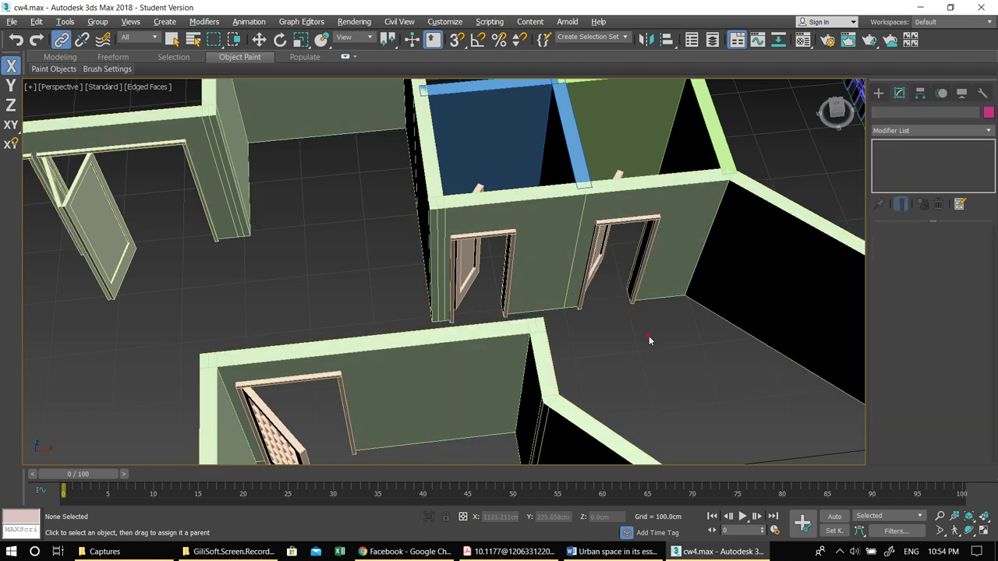
Step: Create a sliding door about 313 cm wide, 28 cm deep and 277 cm high in front of the yellow-green building
scroll(646, 344, down, 6)
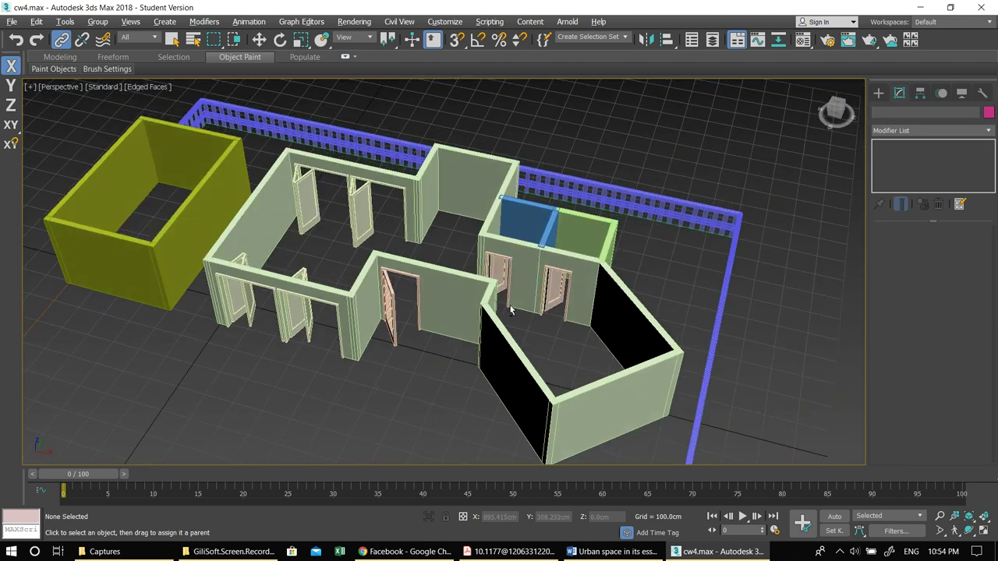
alt+middle_drag(509, 308, 795, 201)
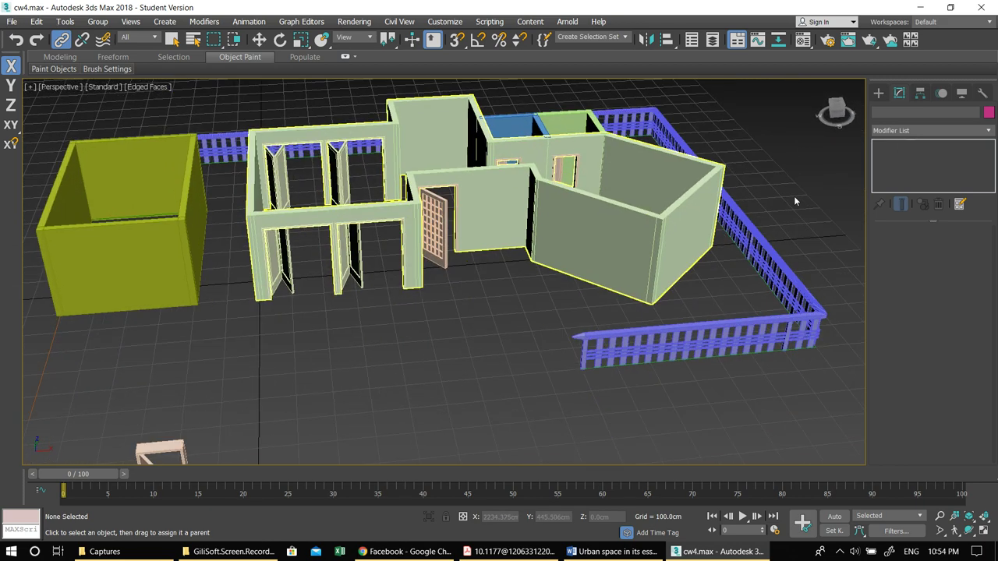
alt+middle_drag(685, 216, 971, 127)
click(879, 93)
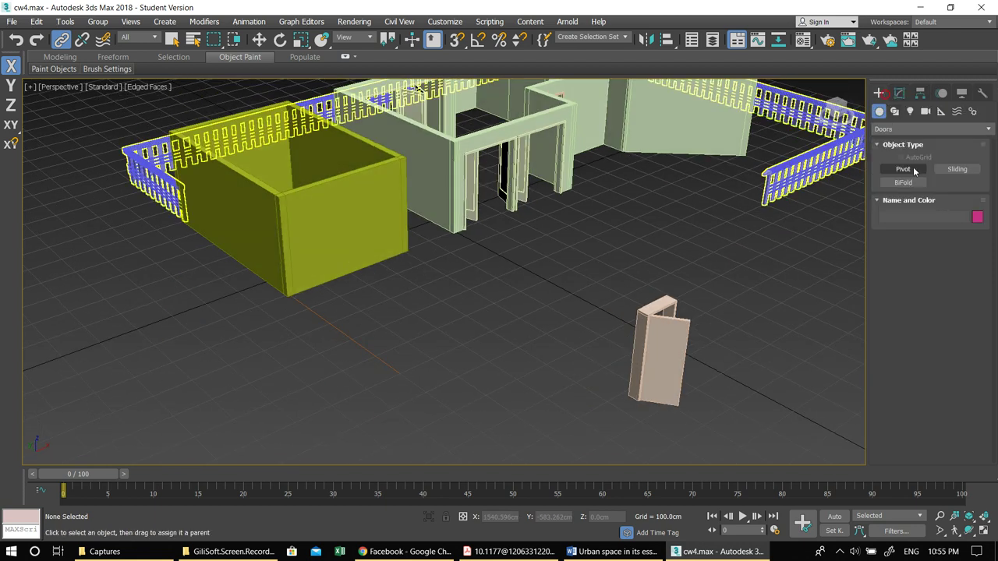
click(957, 169)
alt+middle_drag(725, 234, 704, 238)
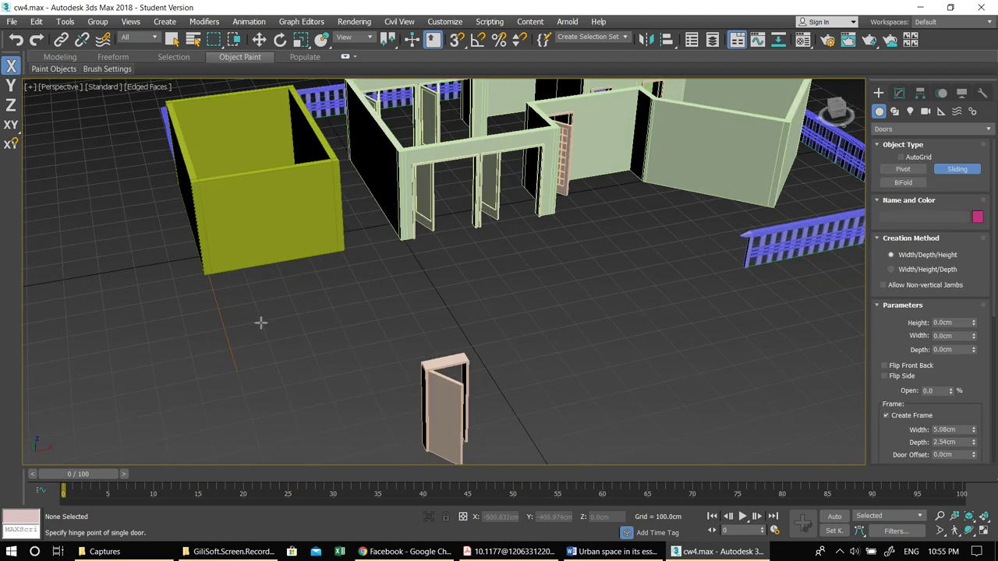
drag(250, 329, 364, 309)
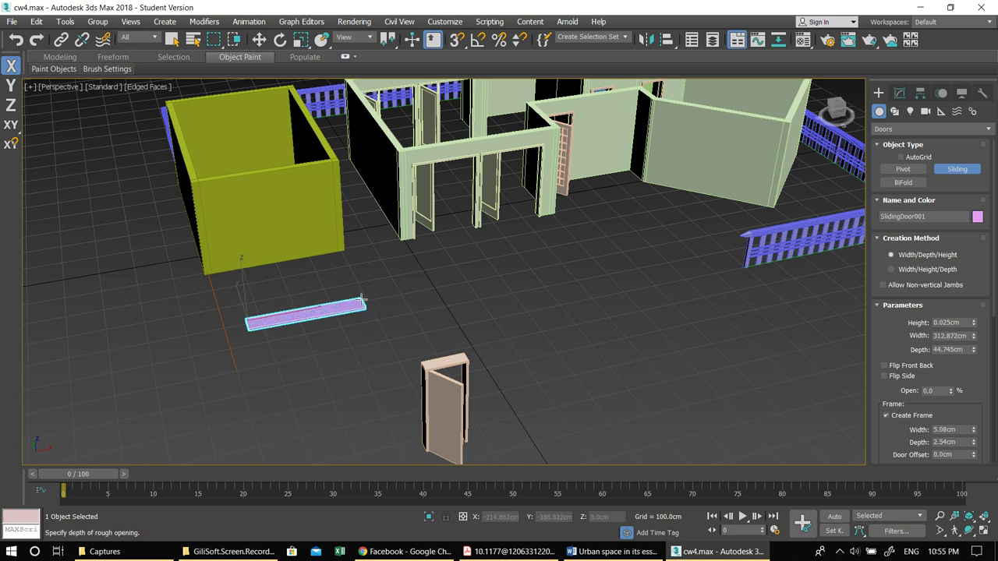
click(361, 301)
click(350, 204)
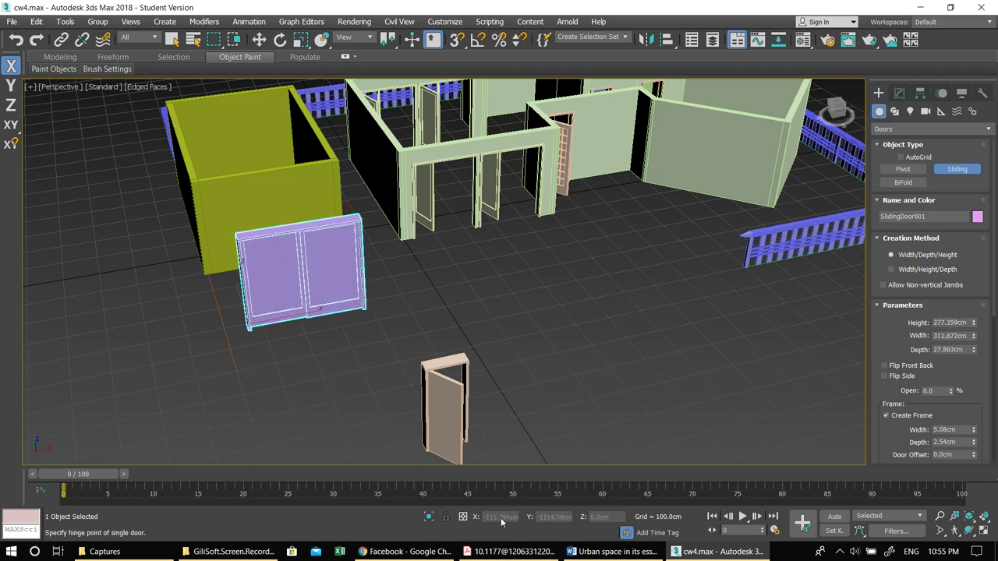
Step: Straighten the sliding door by setting its Z rotation to 0
key(e)
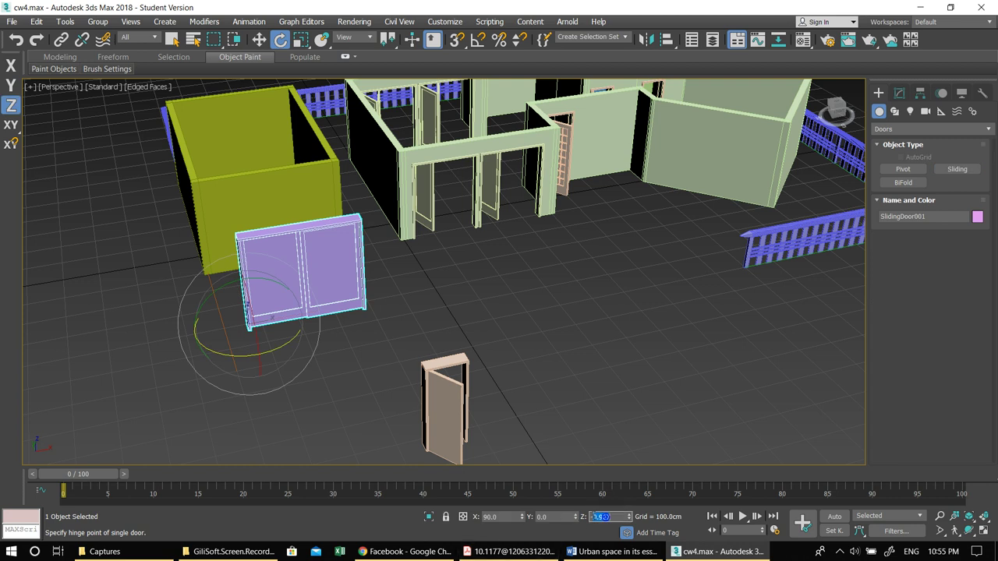
double_click(606, 517)
middle_drag(246, 294, 317, 288)
scroll(316, 288, up, 2)
middle_drag(379, 286, 465, 282)
scroll(465, 281, up, 2)
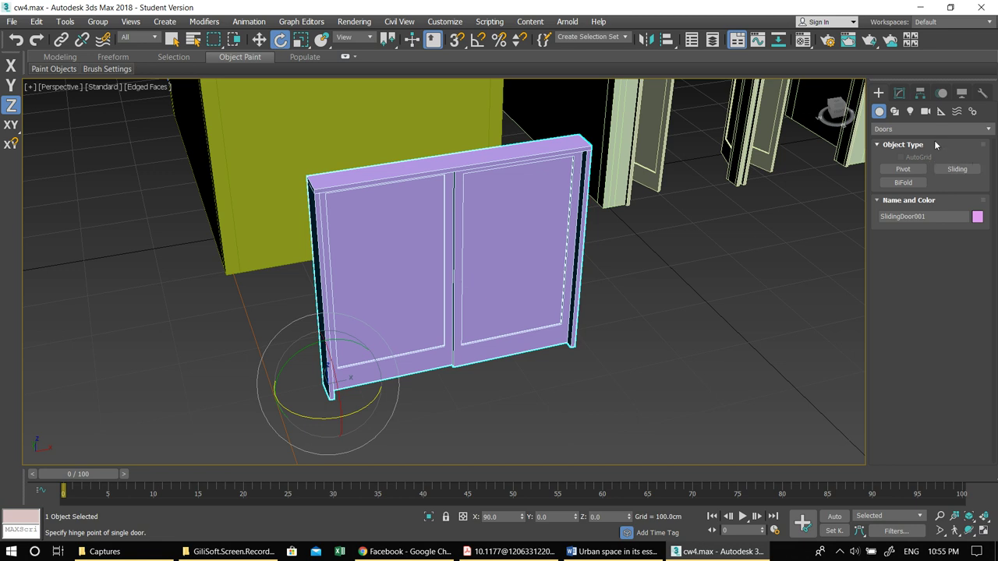
Step: Review the sliding door's frame, leaf and panel parameters, and delete the door
click(898, 93)
drag(964, 289, 973, 231)
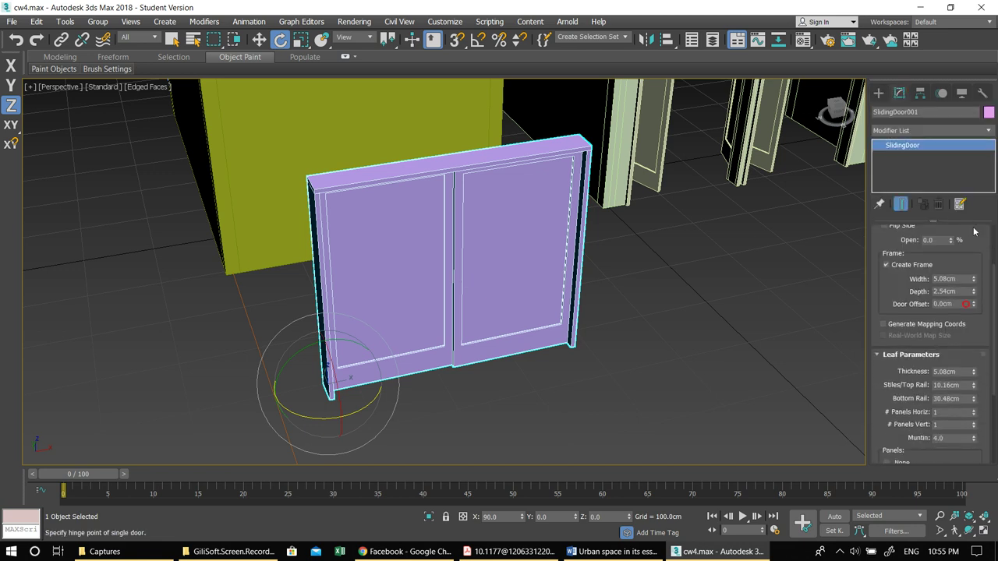
drag(977, 342, 967, 264)
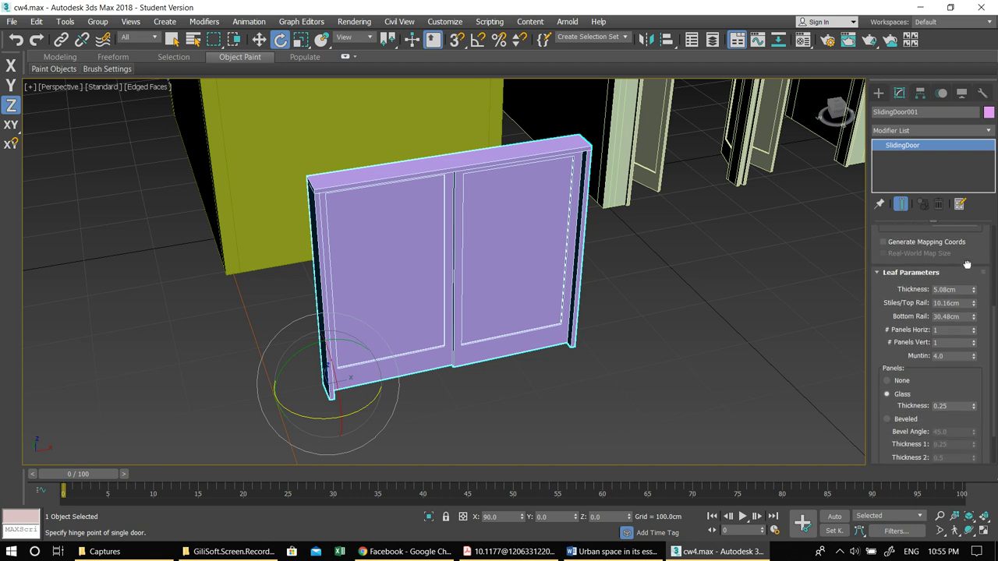
drag(954, 376, 970, 395)
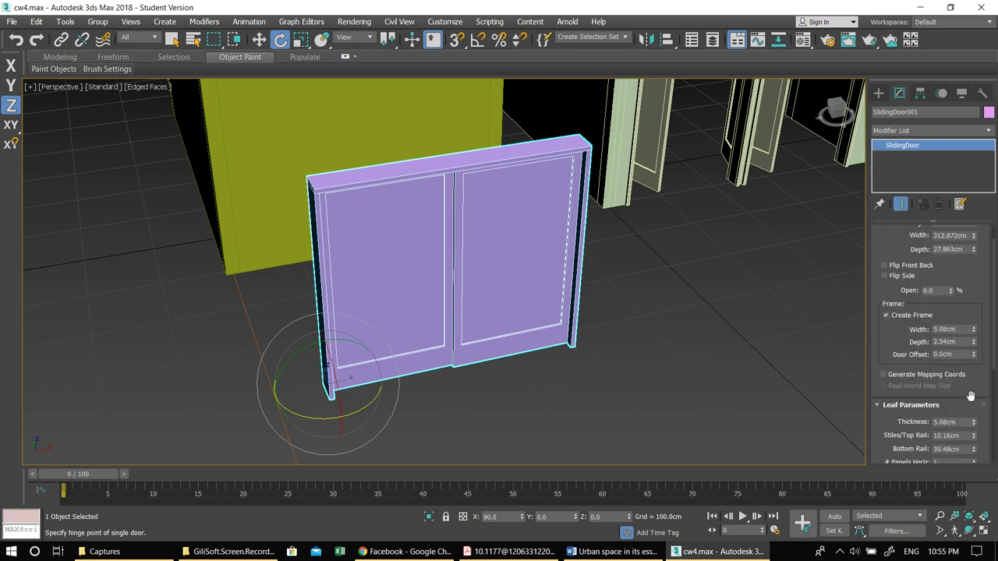
drag(966, 278, 958, 357)
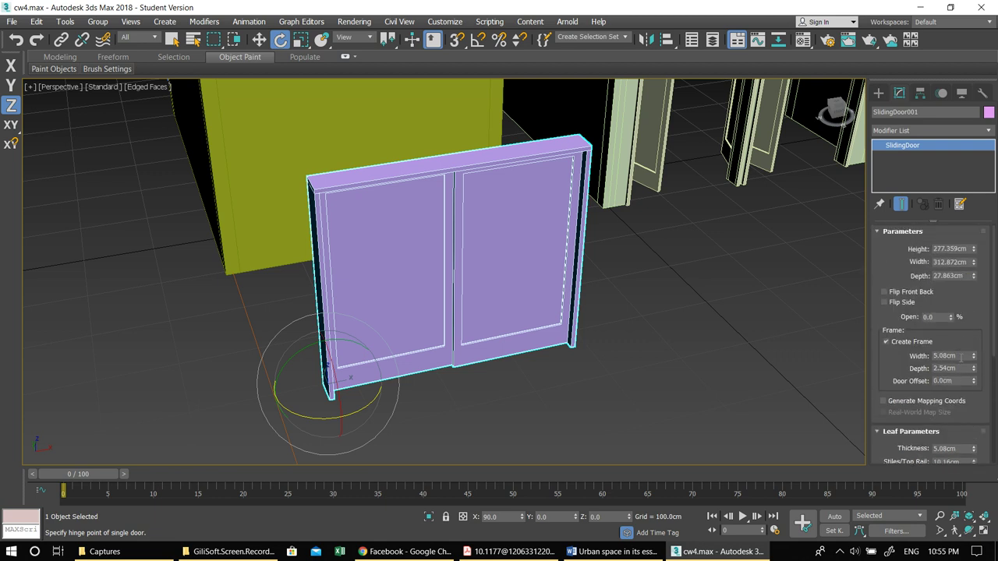
middle_drag(679, 282, 658, 335)
key(w)
click(477, 261)
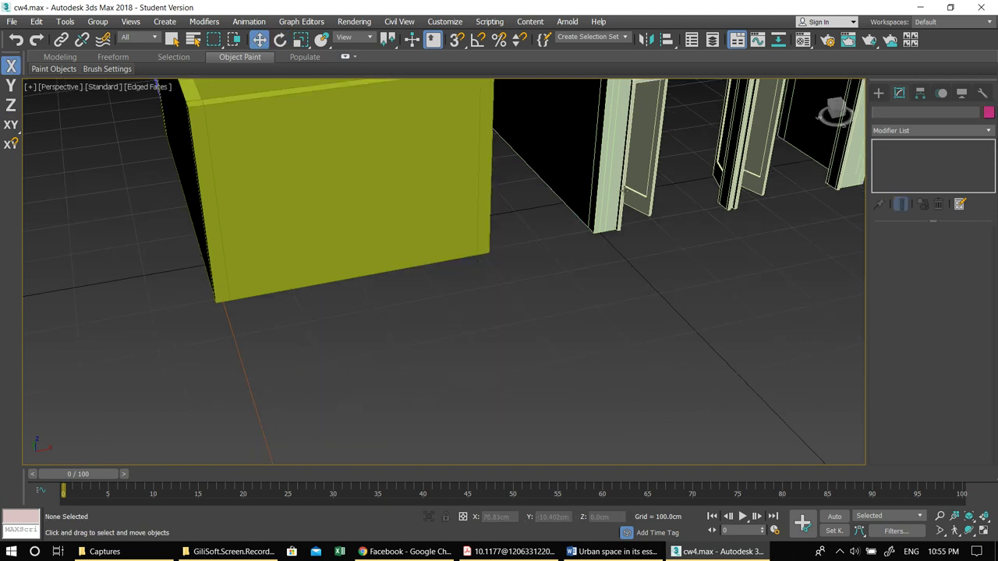
Step: Clone the westernmost front-wall bifold door west along X onto the yellow-green building's south wall in the Top view
click(623, 195)
key(alt+w)
key(alt+w)
scroll(570, 234, down, 6)
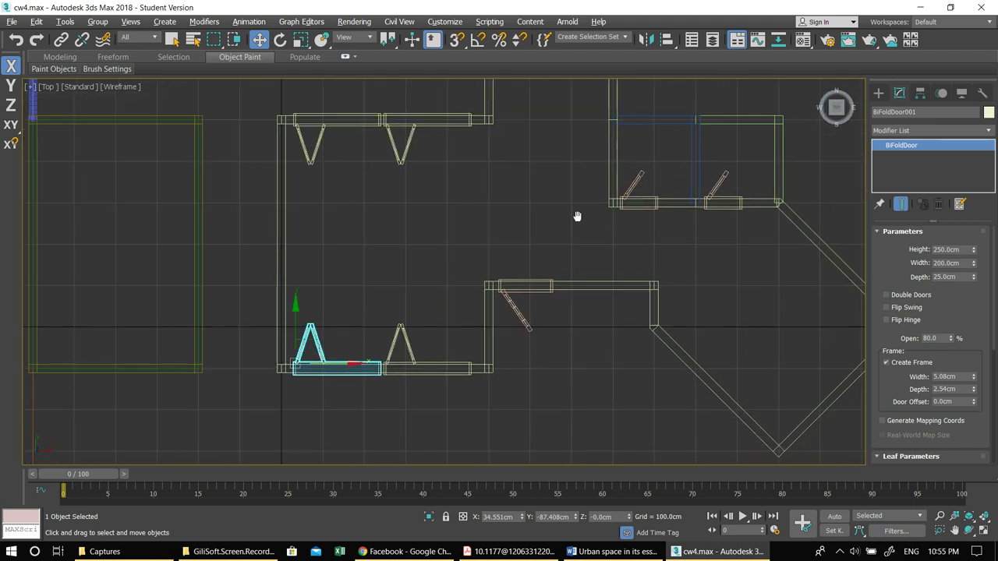
middle_drag(577, 216, 707, 200)
middle_drag(409, 330, 609, 305)
scroll(665, 332, up, 2)
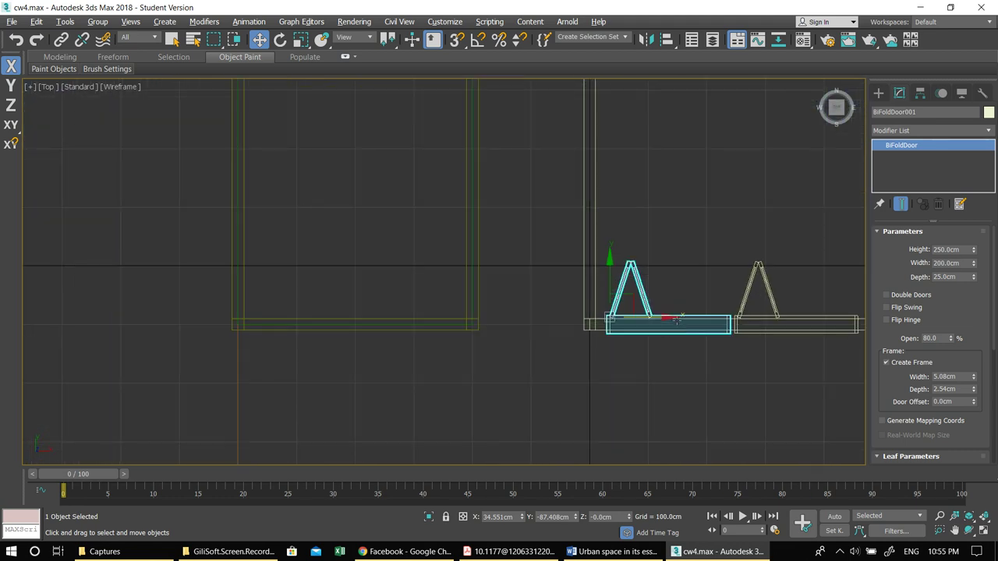
mouse_move(619, 325)
shift+mouse_down()
mouse_move(313, 330)
mouse_move(351, 331)
mouse_move(326, 330)
shift+mouse_up()
click(494, 335)
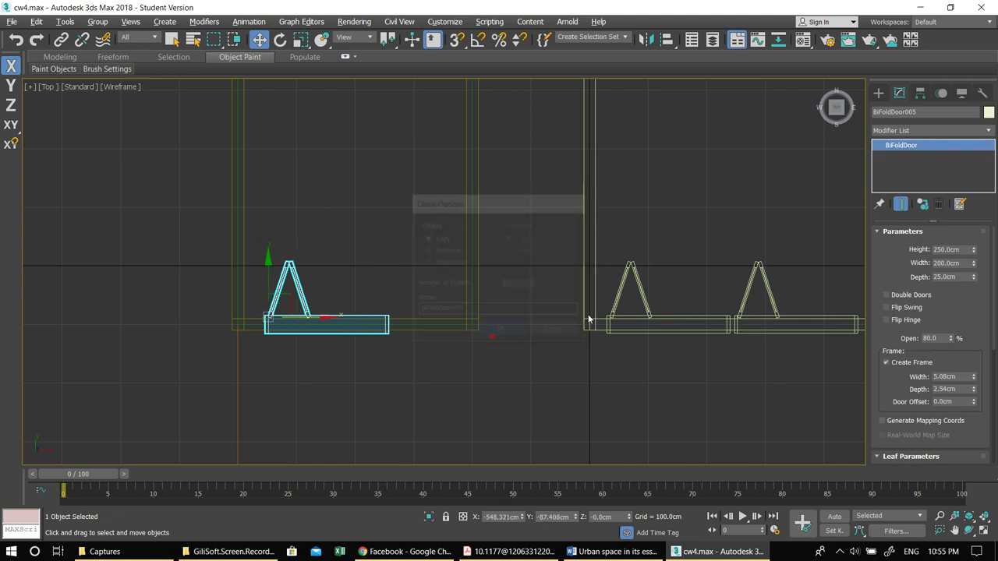
Step: Set the width of the cloned bifold door in the yellow-green building's south wall to 300 cm
double_click(953, 249)
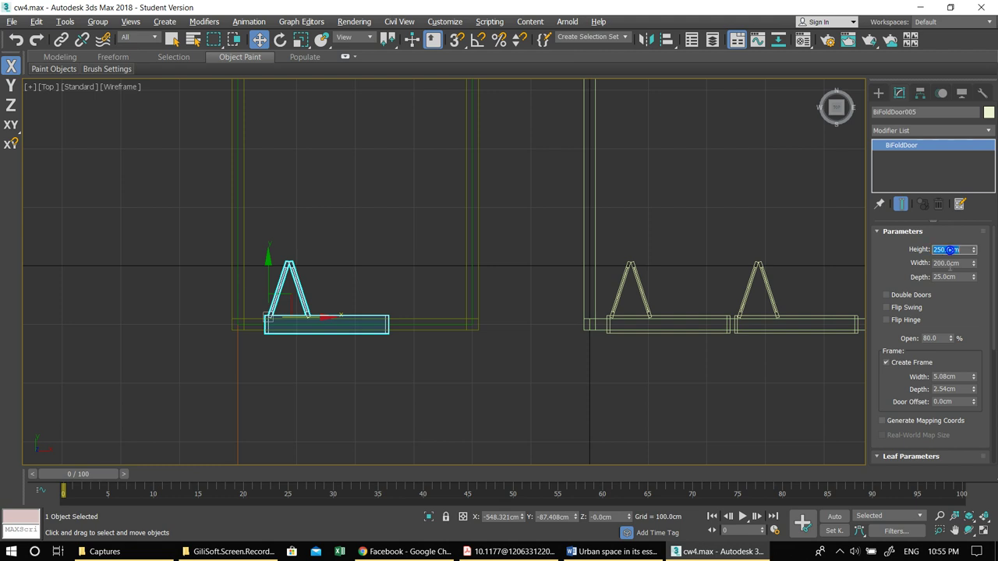
double_click(945, 263)
text(300)
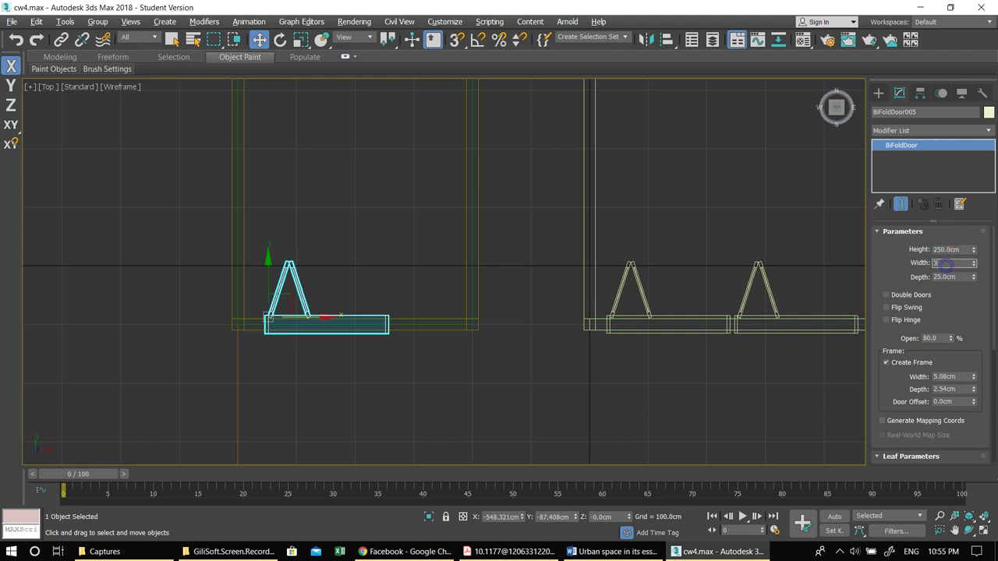
key(Return)
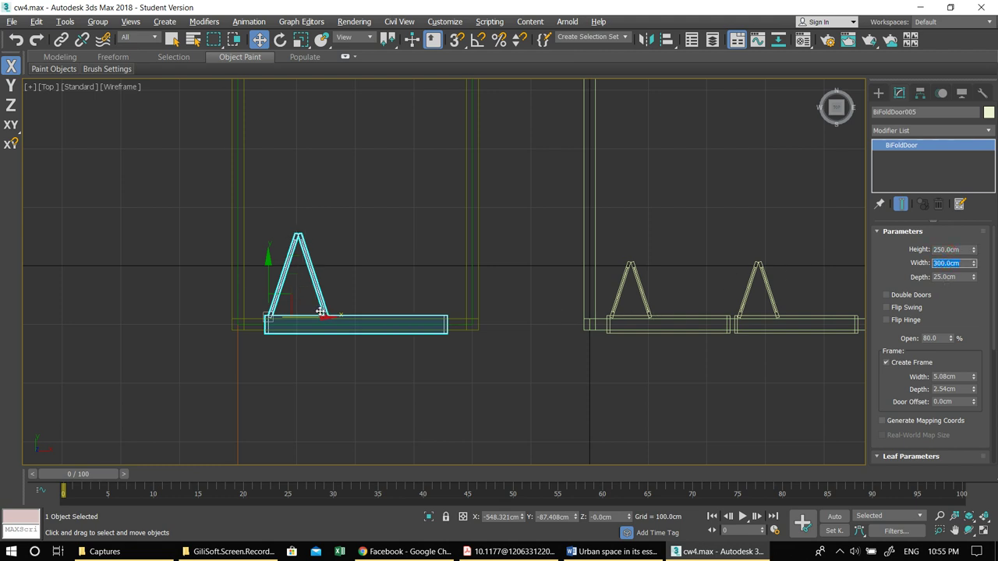
Step: Nudge the cloned bifold door slightly west along X and link it to the yellow-green building's wall
drag(325, 318, 319, 318)
key(alt+w)
right_click(628, 300)
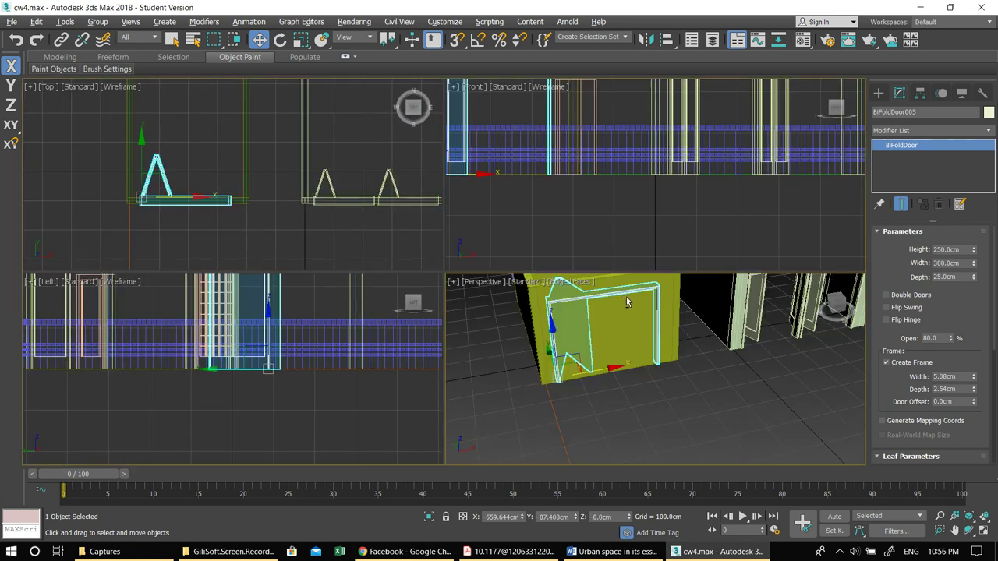
key(alt+w)
click(434, 275)
click(60, 39)
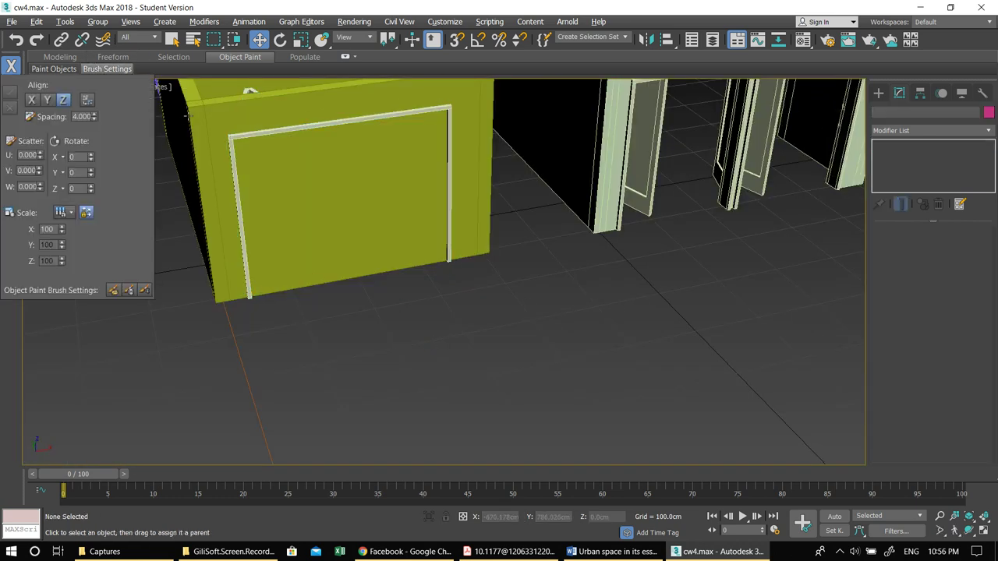
click(250, 134)
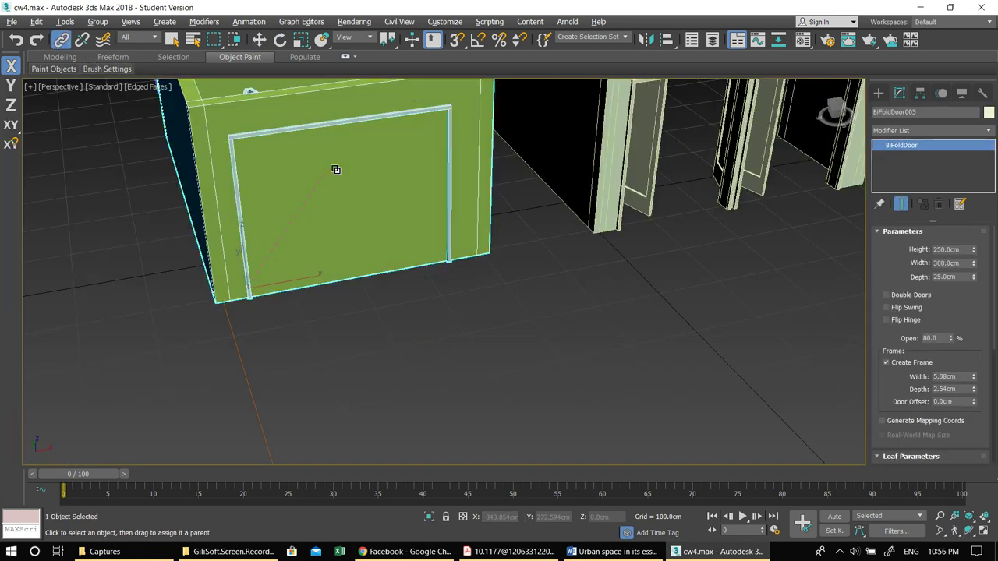
key(w)
click(437, 344)
Step: Create an awning window about 175 cm wide, 16 cm deep and 192 cm high on the open ground in front of the main building
scroll(409, 304, down, 4)
middle_drag(497, 308, 478, 357)
alt+middle_drag(541, 352, 508, 393)
middle_drag(576, 393, 507, 358)
scroll(484, 359, down, 2)
click(880, 93)
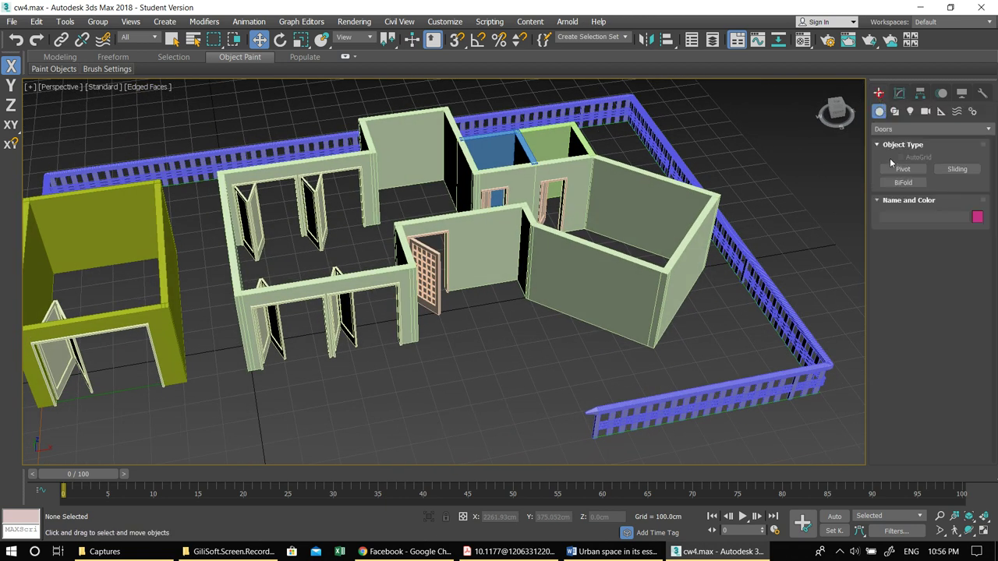
click(892, 130)
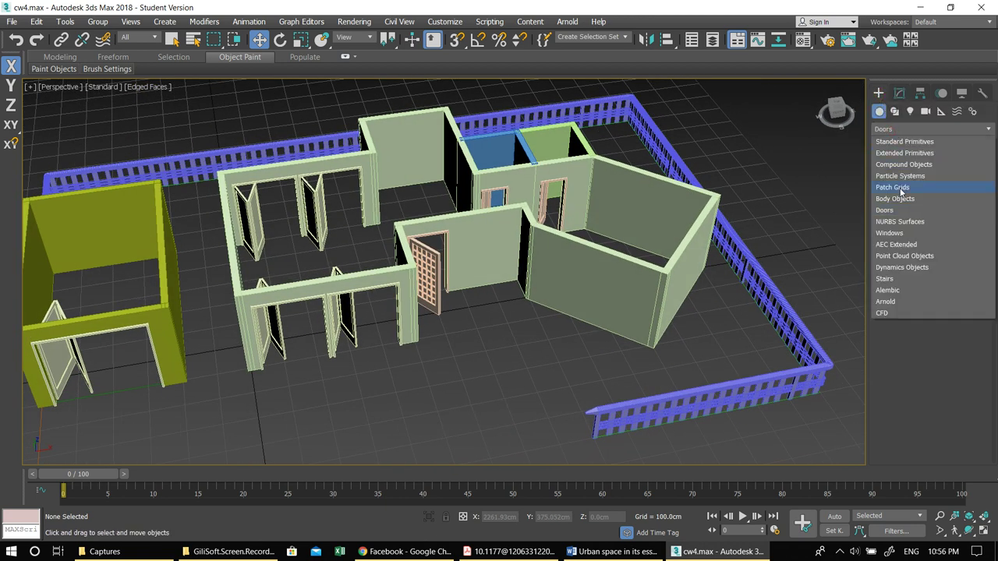
click(890, 233)
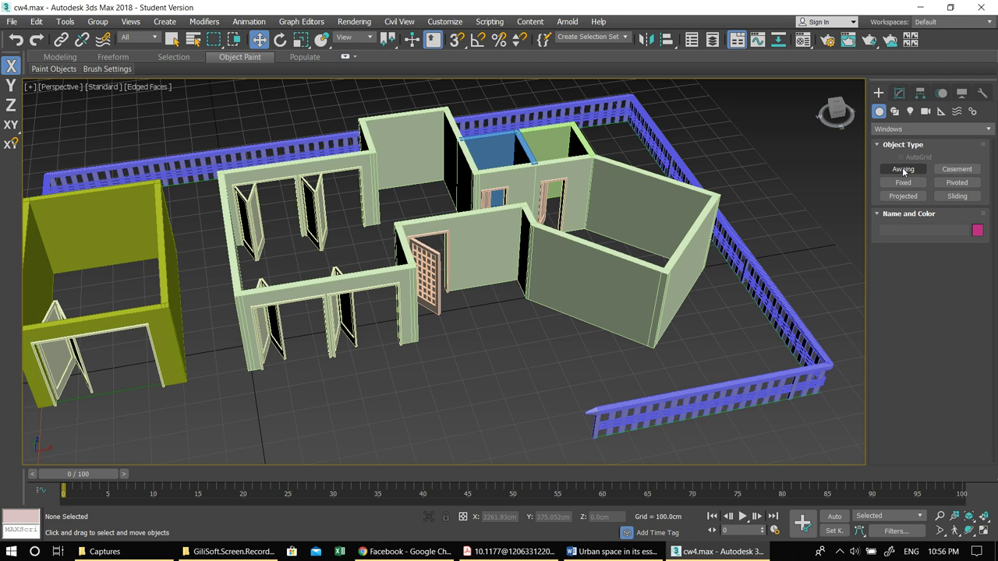
middle_drag(686, 302, 728, 241)
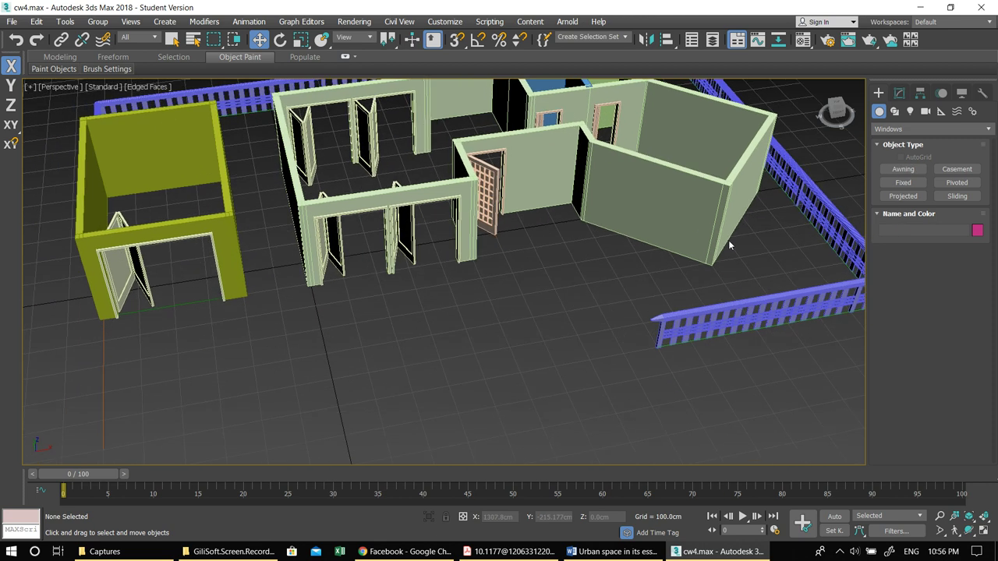
click(903, 169)
drag(423, 326, 479, 319)
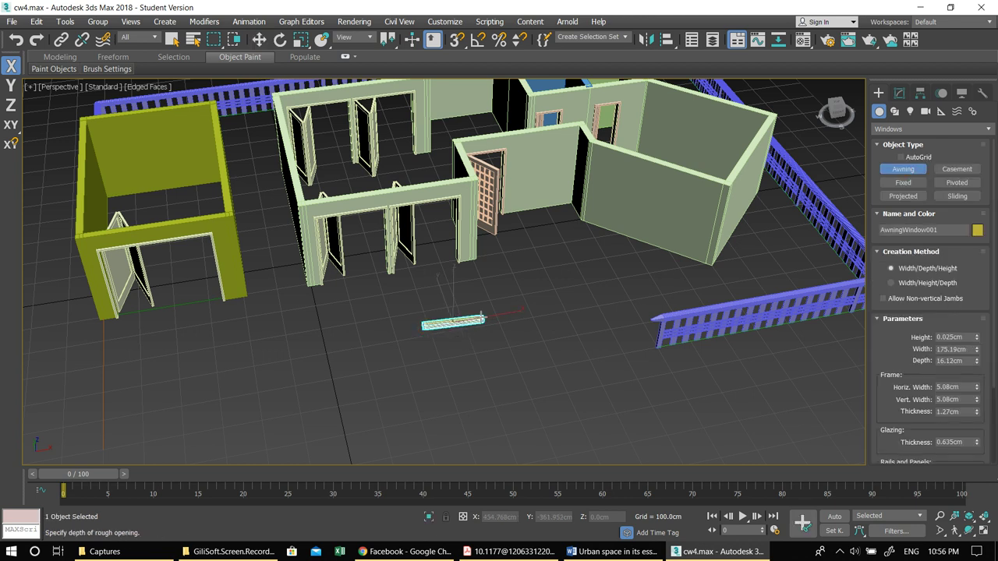
click(482, 320)
click(464, 300)
scroll(465, 300, up, 3)
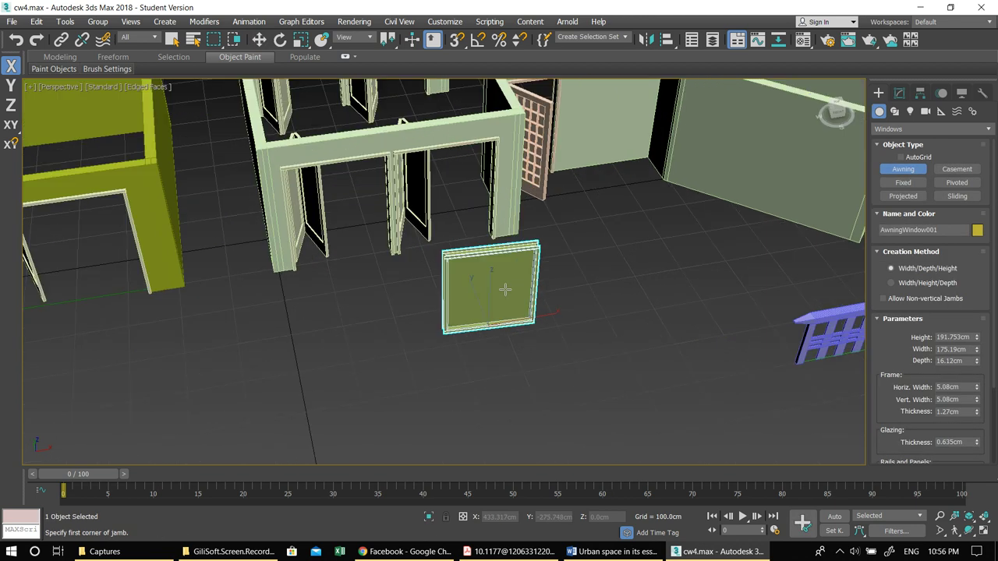
Step: Set the awning window's opening to 55 %
click(901, 94)
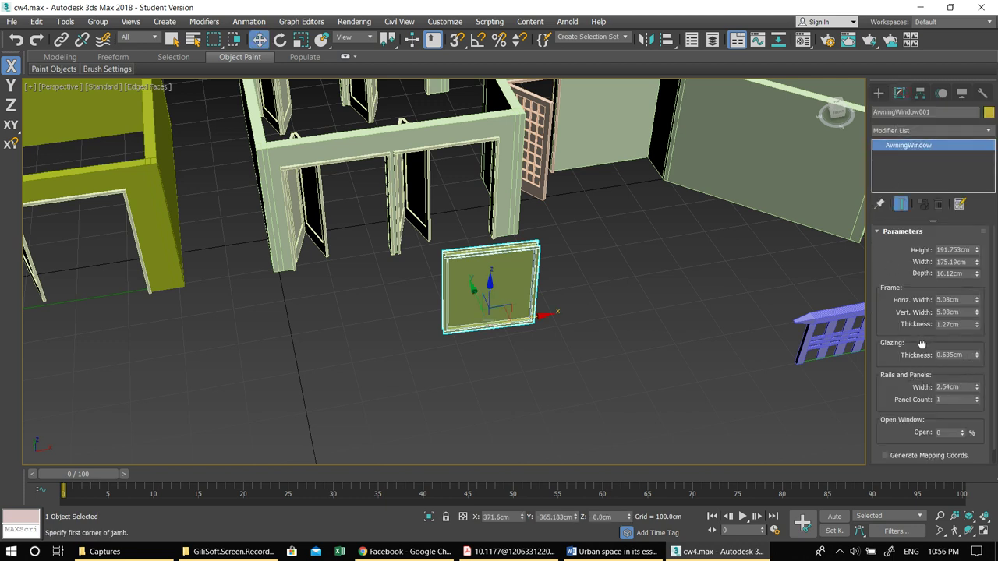
drag(913, 371, 914, 297)
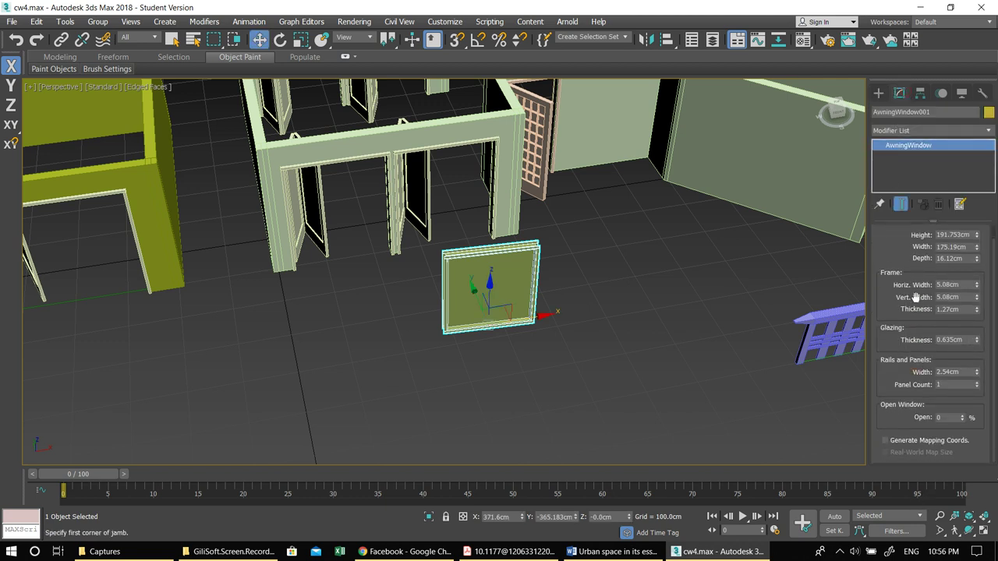
drag(965, 421, 900, 393)
mouse_move(600, 383)
alt+middle_down()
mouse_move(564, 390)
mouse_move(584, 382)
alt+middle_up()
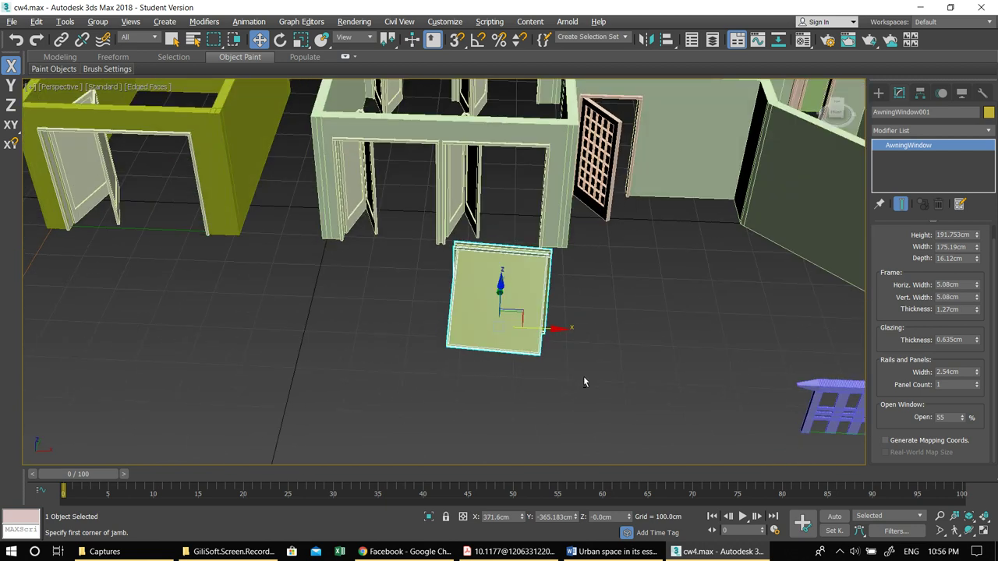
Step: Delete the bifold door from the yellow-green building's south wall
click(89, 169)
middle_drag(183, 208, 219, 216)
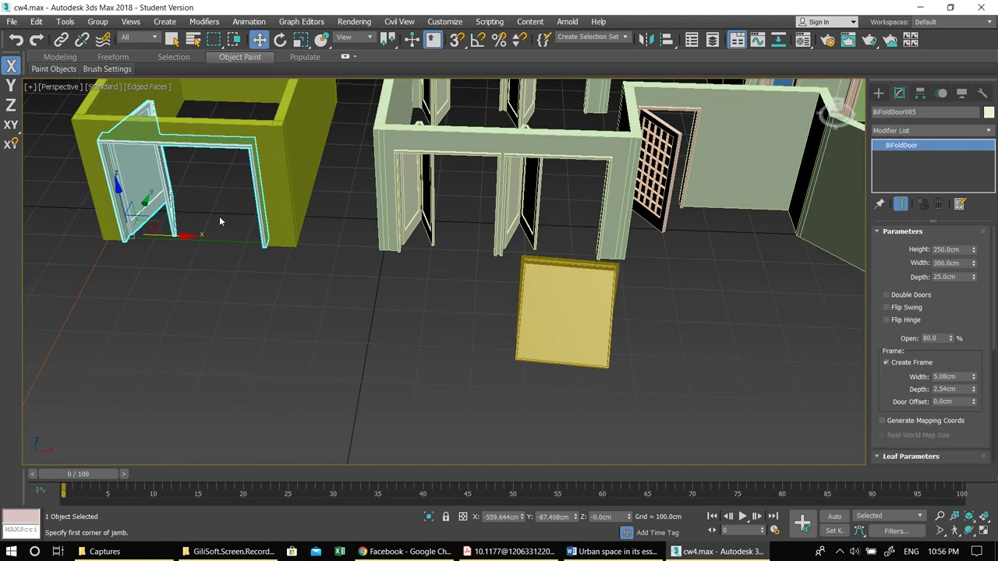
key(Delete)
Step: Straighten the awning window by setting its Z rotation to 0
click(564, 284)
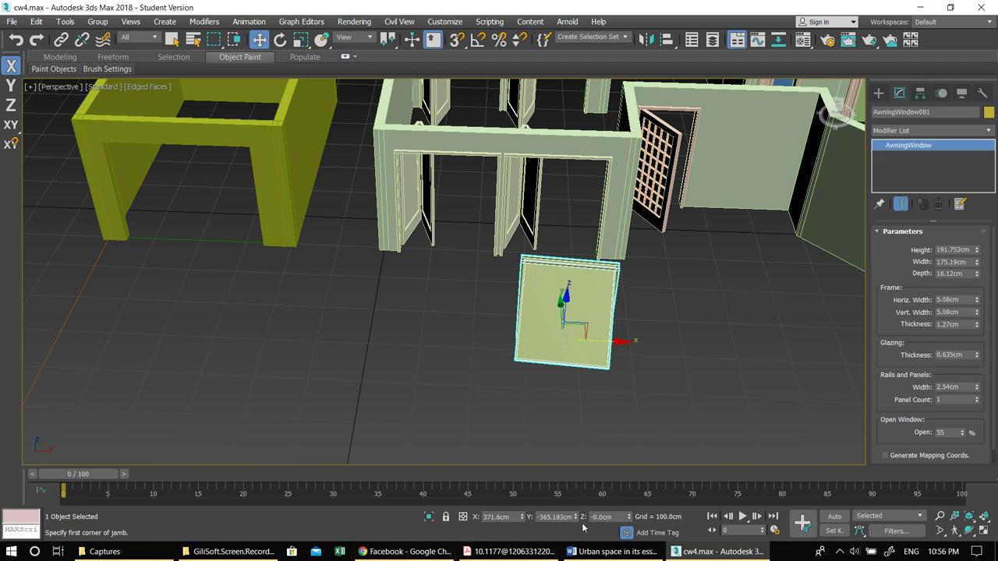
key(e)
middle_drag(504, 421, 495, 416)
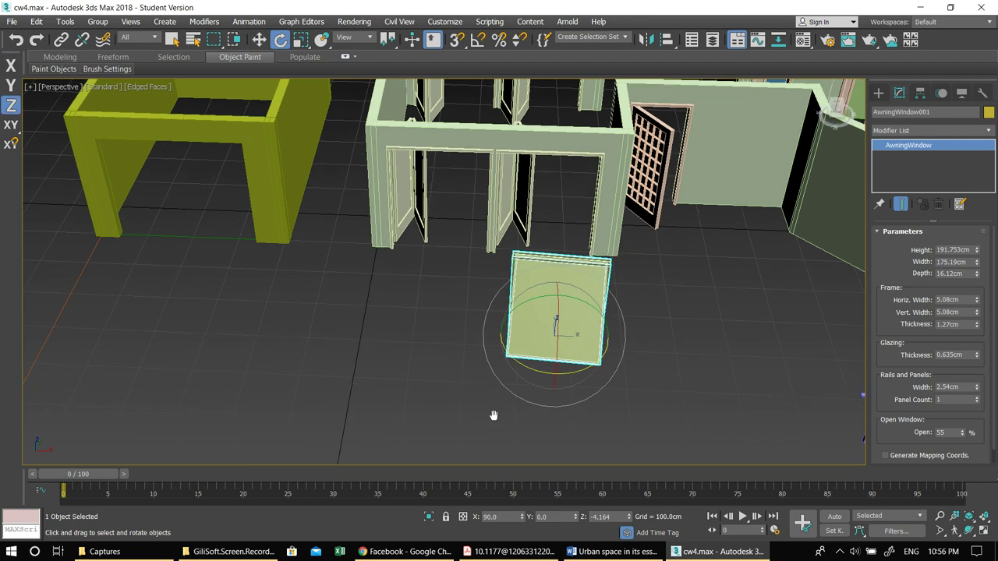
double_click(608, 516)
text(0)
key(Return)
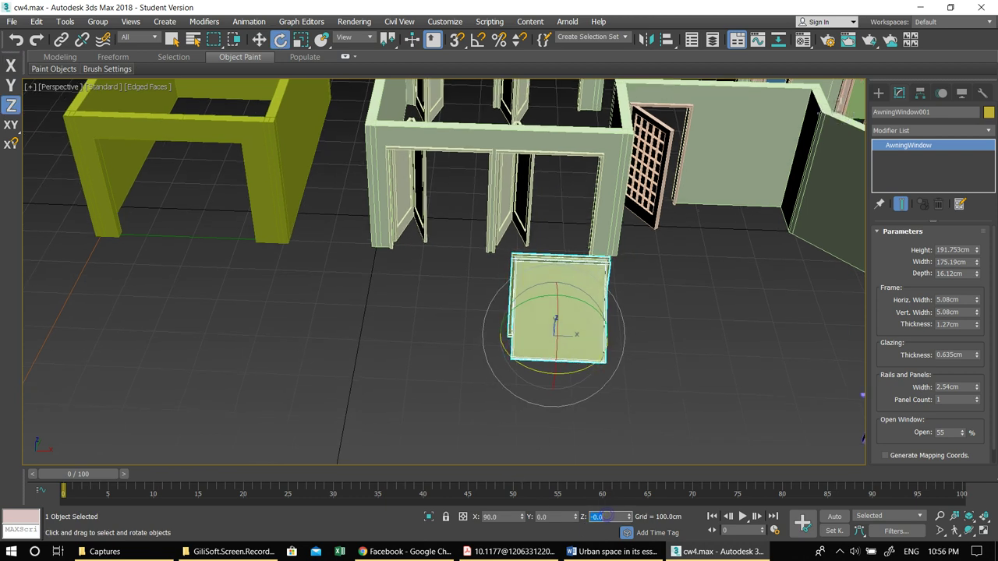
Step: Set the awning window's height to 250 cm and its width to 300 cm
alt+middle_drag(223, 350, 403, 345)
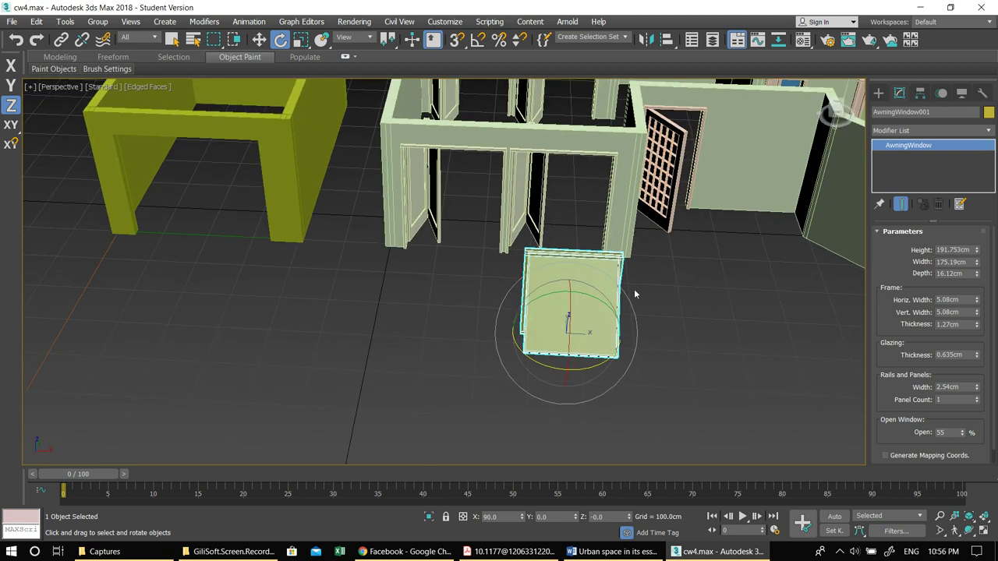
click(295, 297)
click(528, 315)
alt+middle_drag(420, 329, 427, 332)
alt+middle_drag(576, 333, 503, 331)
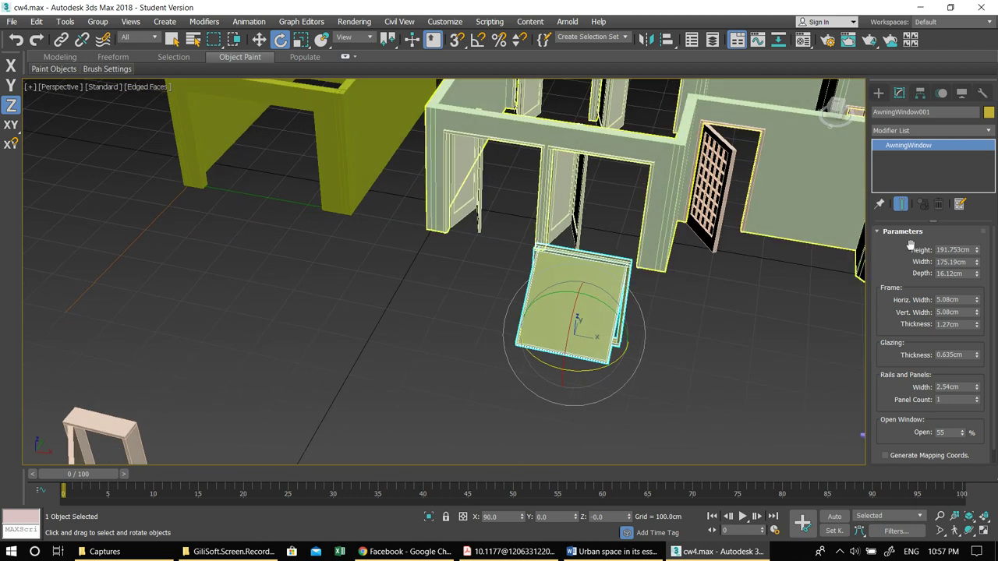
double_click(939, 251)
text(250)
key(Tab)
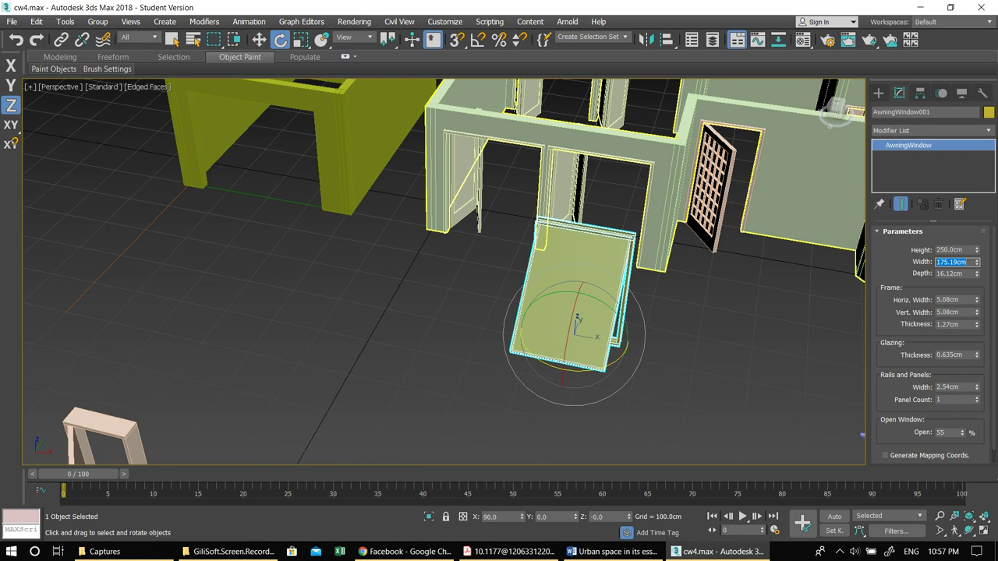
text(300)
key(Return)
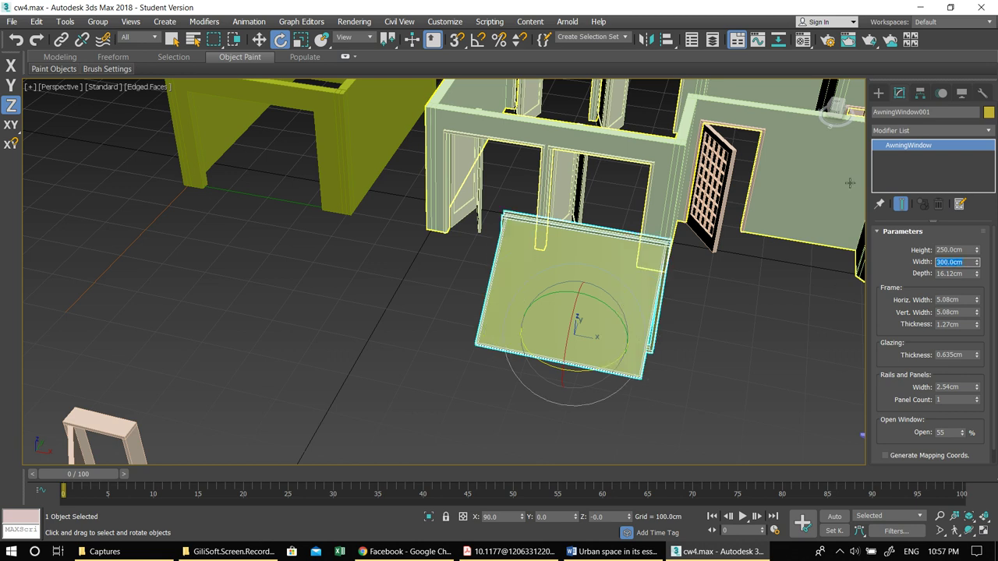
Step: Increase the awning window's horizontal frame width to about 6.25 cm and its glazing thickness to about 8.2 cm
alt+middle_drag(606, 301, 576, 297)
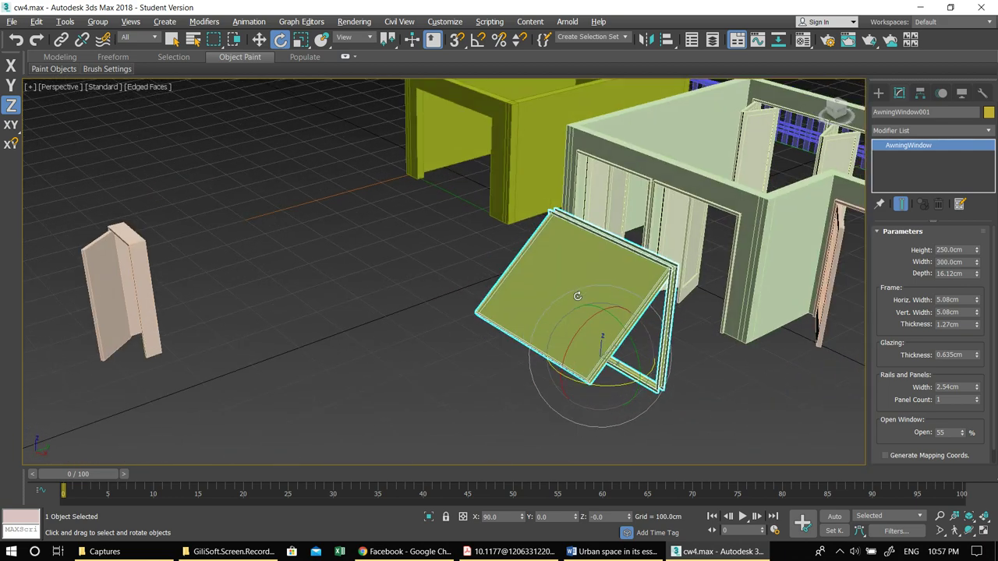
alt+middle_drag(577, 296, 562, 299)
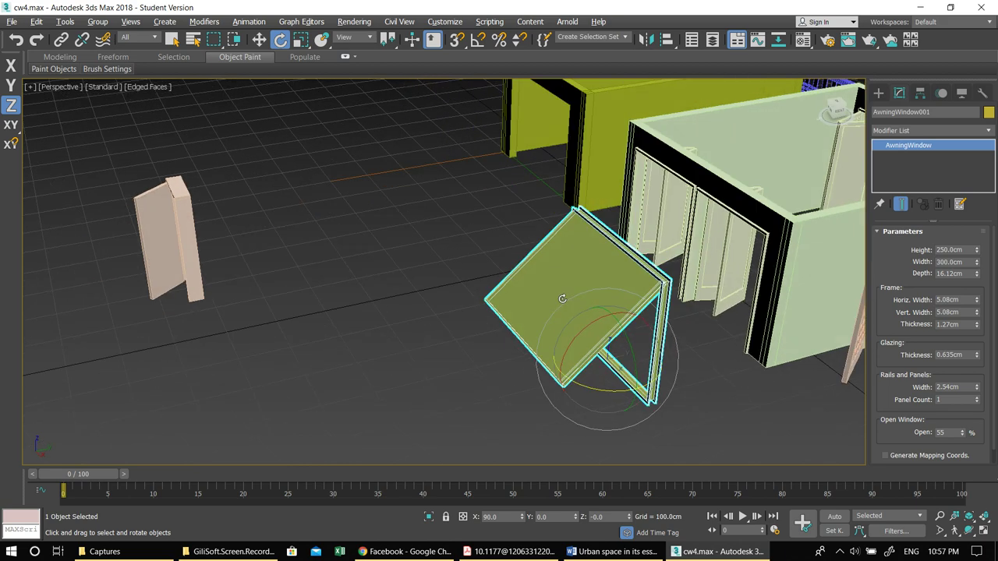
alt+middle_drag(619, 320, 701, 331)
drag(978, 302, 978, 289)
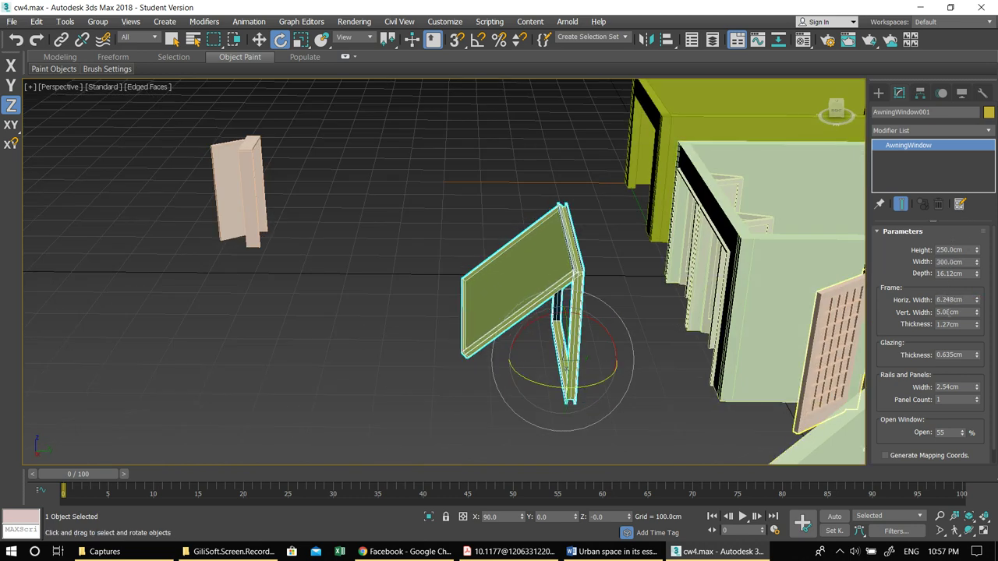
drag(978, 357, 979, 345)
alt+middle_drag(533, 341, 562, 358)
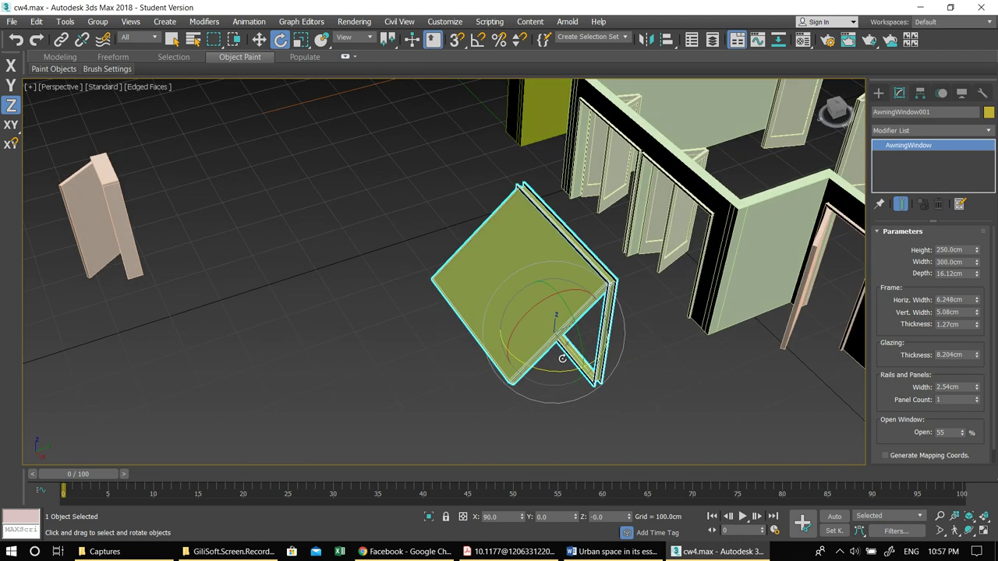
Step: Move the awning window into the yellow-green building's south wall opening in the Top view and set its depth to 25 cm
key(alt+w)
key(alt+w)
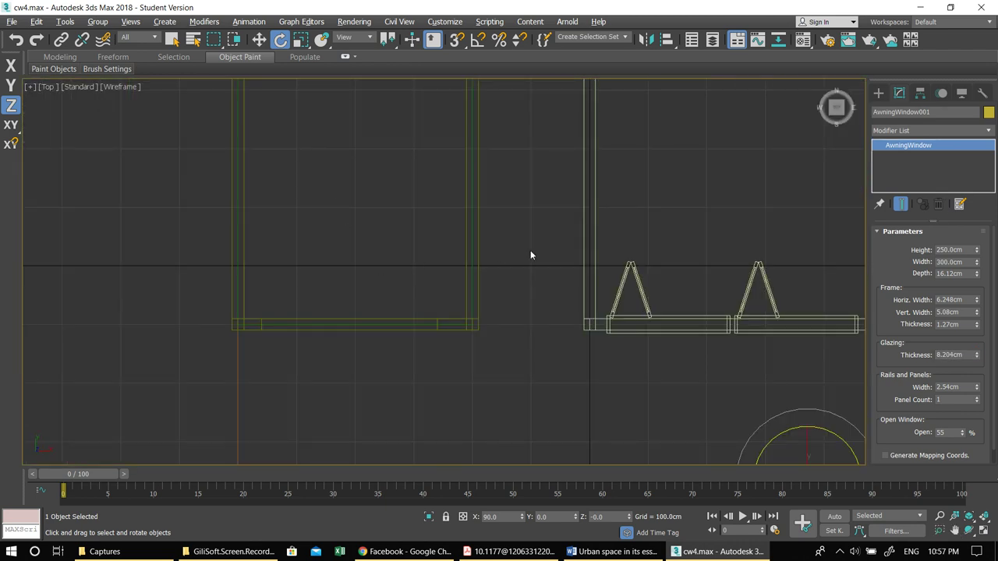
scroll(519, 302, down, 5)
key(w)
drag(585, 356, 468, 312)
scroll(455, 301, up, 6)
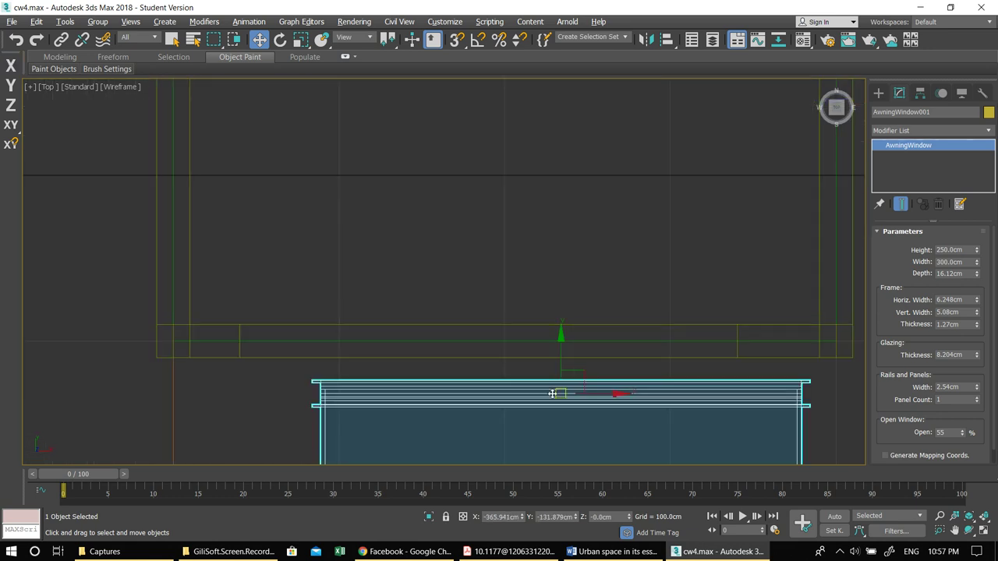
drag(561, 394, 488, 340)
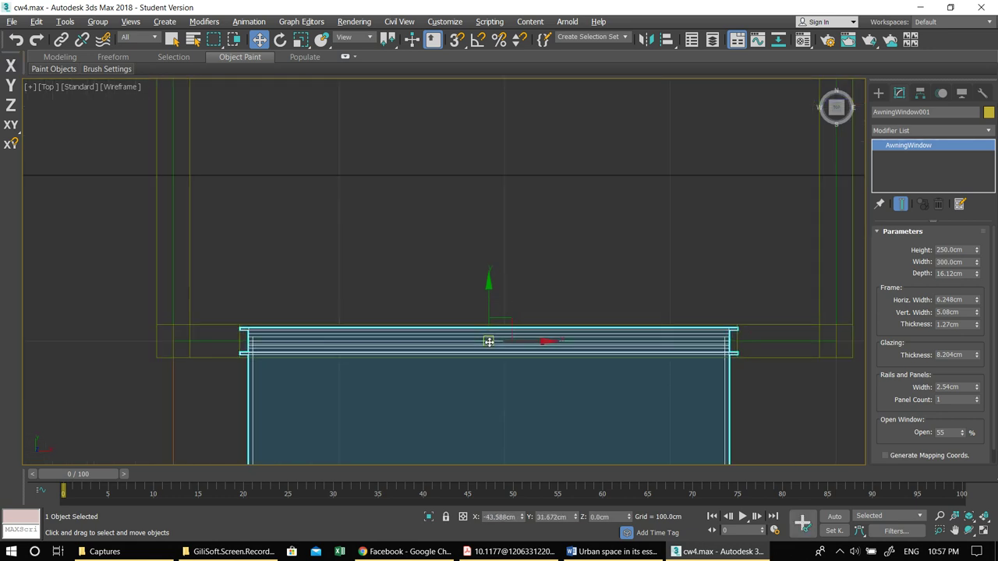
double_click(945, 274)
text(25)
key(Return)
Step: Examine how the awning window's east end fits the wall opening in the Top view
middle_drag(670, 267, 658, 269)
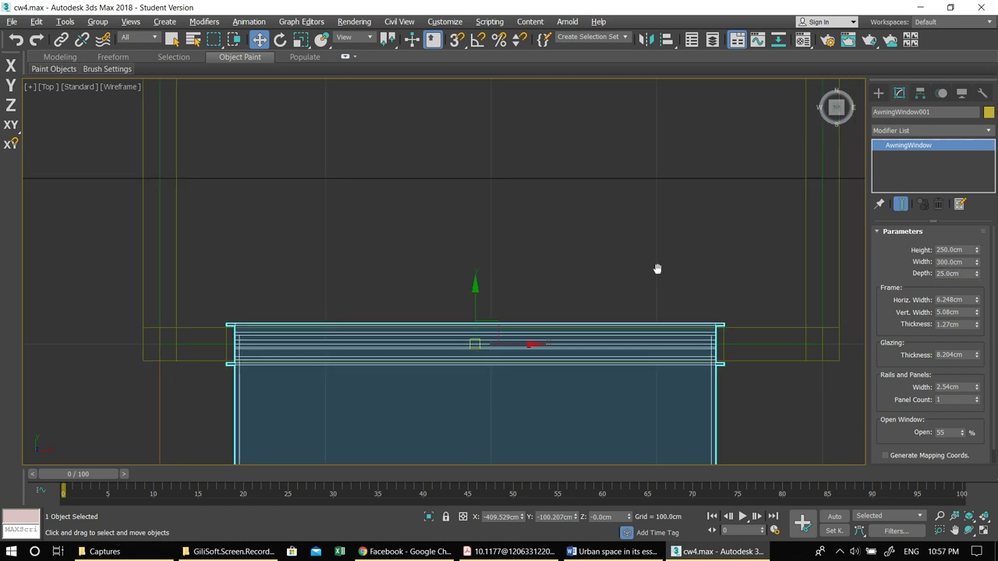
key(alt+w)
right_click(679, 259)
key(alt+w)
key(alt+w)
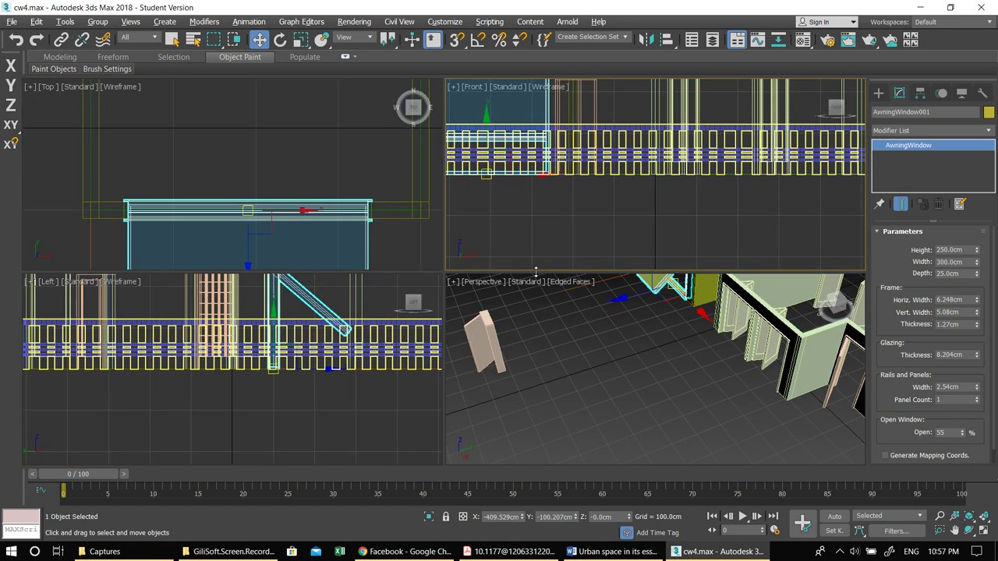
click(364, 186)
scroll(367, 204, up, 5)
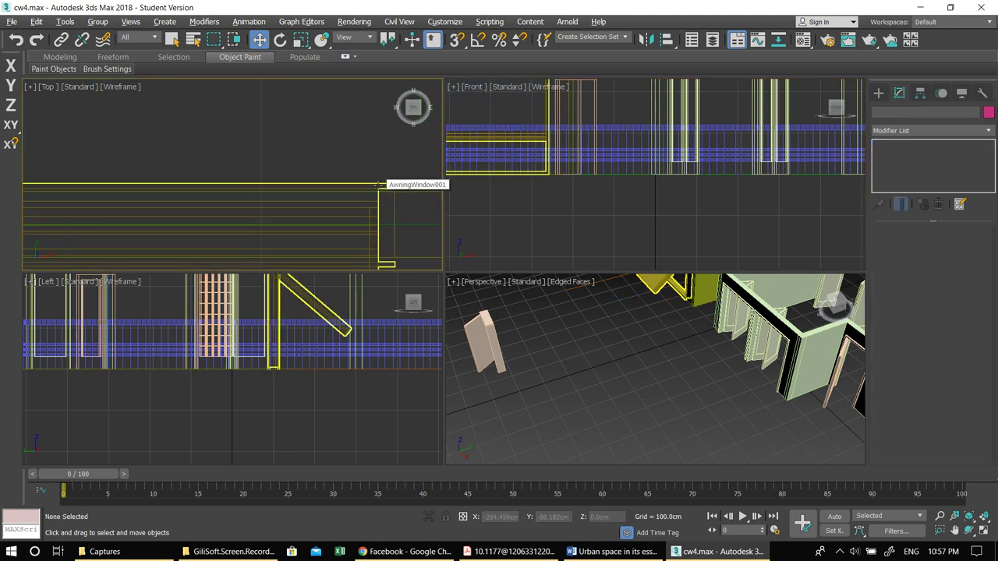
key(alt+w)
key(alt+w)
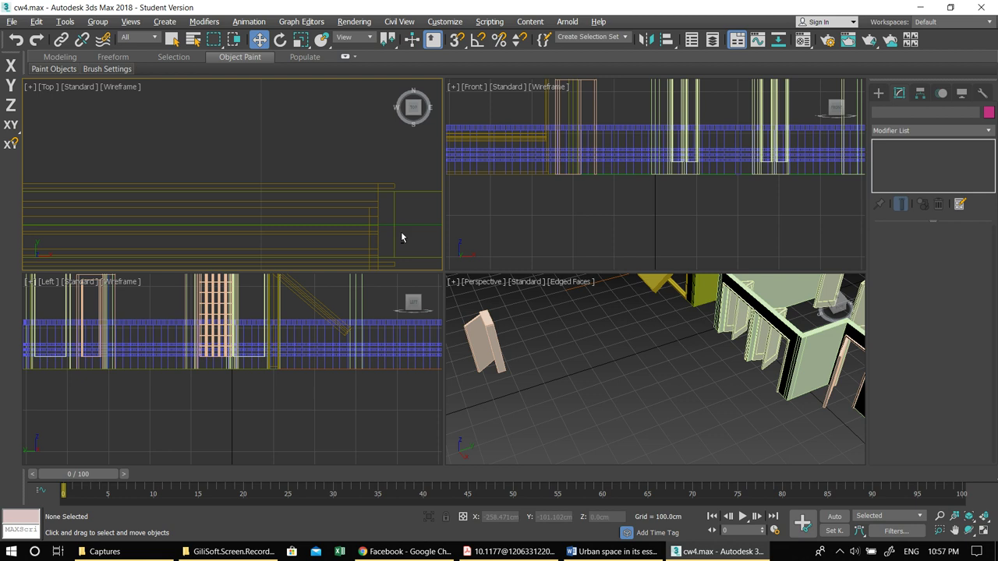
Step: Try two panels on the awning window, return the panel count to 1, and set its opening to 100 %
click(592, 320)
key(alt+w)
alt+middle_drag(418, 237, 462, 233)
scroll(425, 215, down, 4)
alt+middle_drag(414, 276, 425, 214)
click(422, 209)
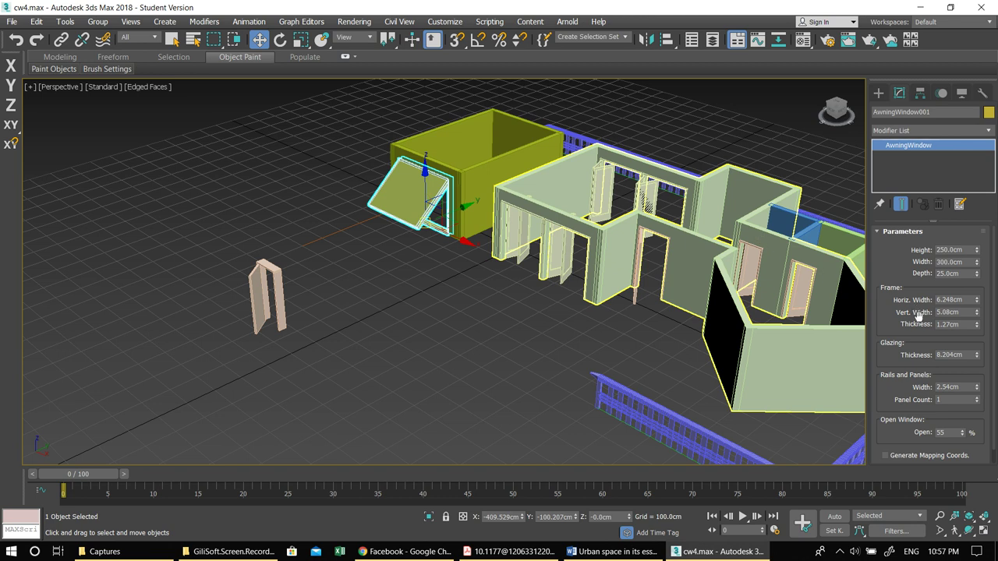
click(976, 398)
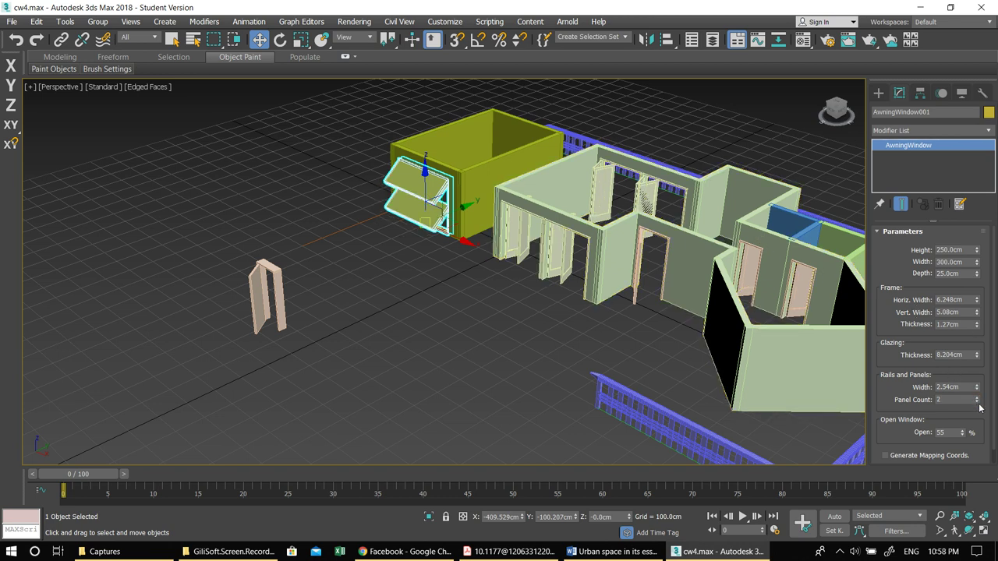
click(978, 401)
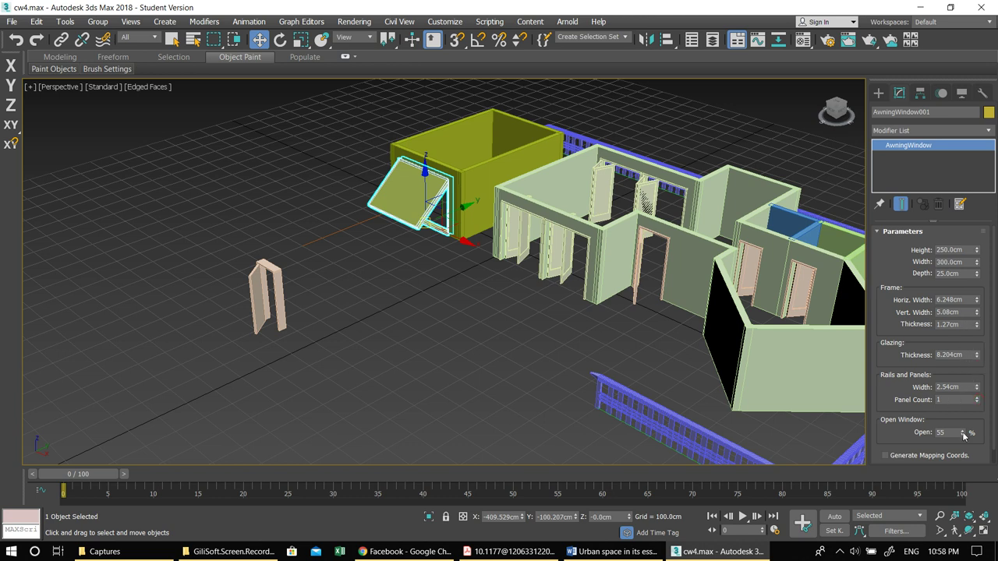
drag(964, 436, 965, 405)
alt+middle_drag(508, 318, 460, 313)
alt+middle_drag(561, 266, 535, 296)
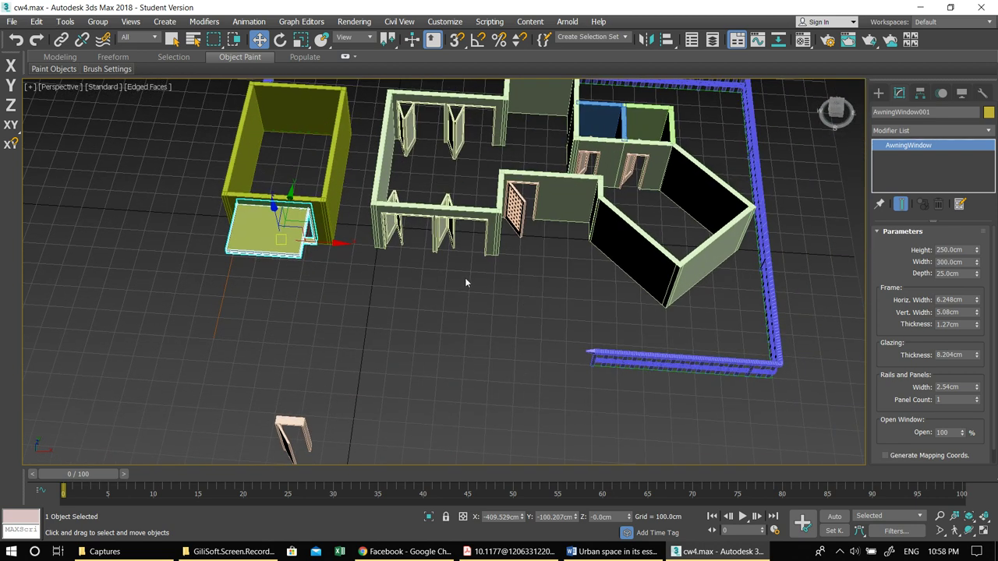
click(879, 93)
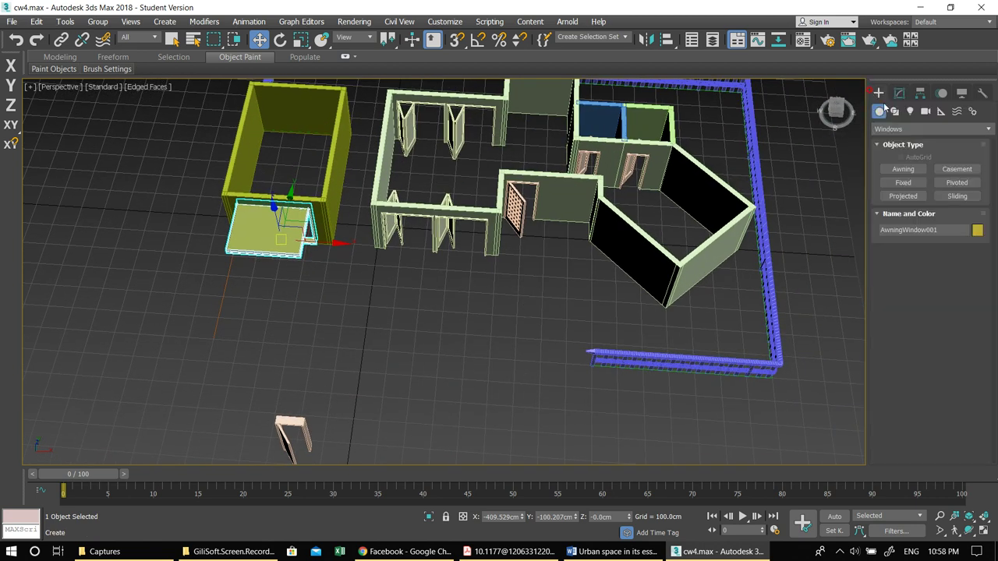
click(894, 129)
click(912, 229)
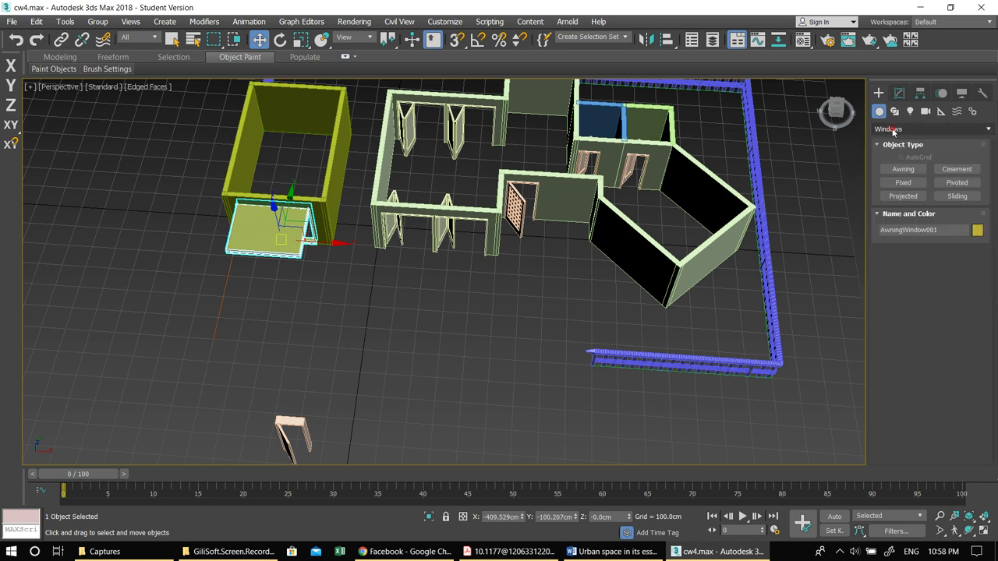
click(903, 169)
alt+middle_drag(702, 265, 721, 259)
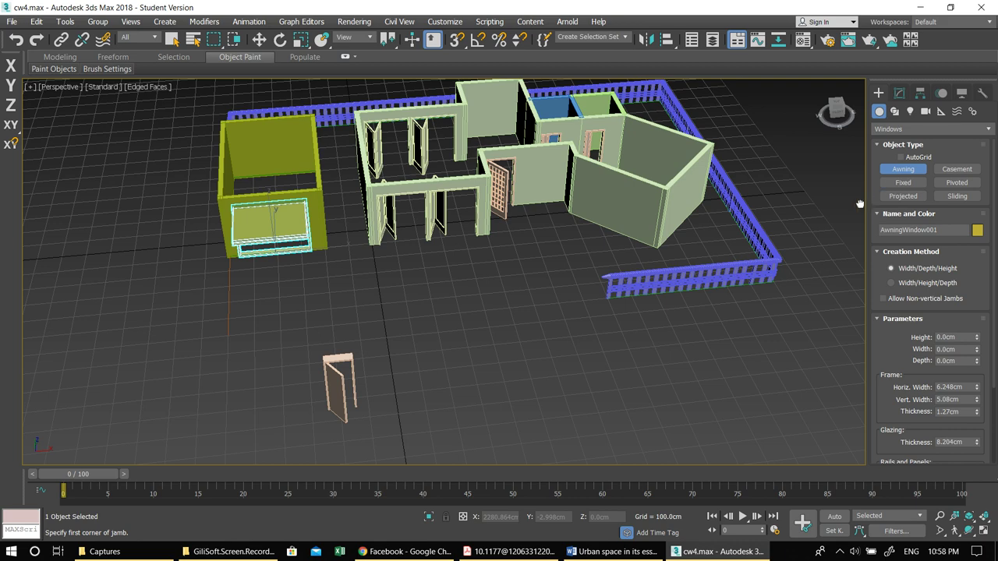
alt+middle_drag(690, 230, 499, 293)
middle_drag(277, 354, 503, 293)
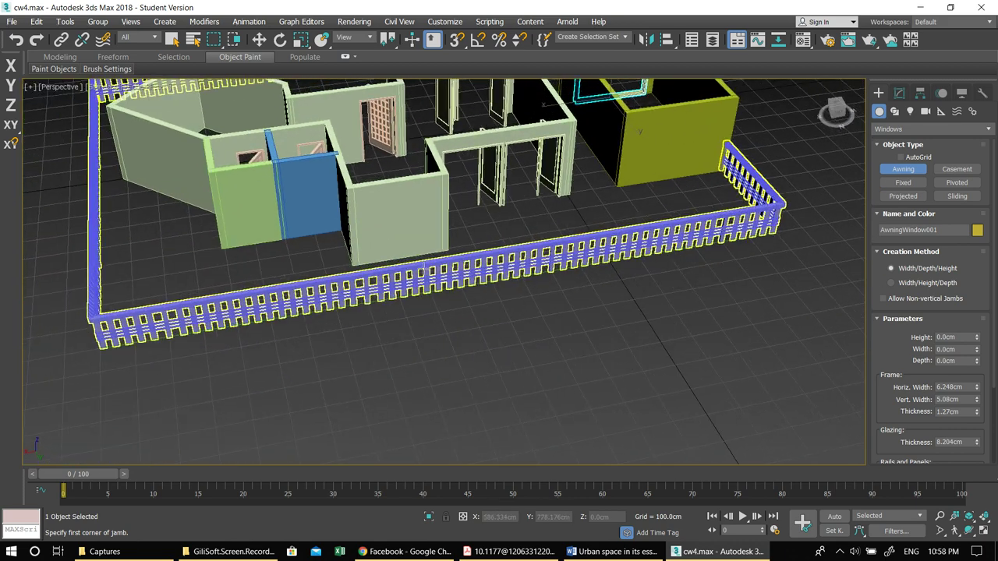
scroll(273, 227, up, 5)
drag(275, 301, 365, 311)
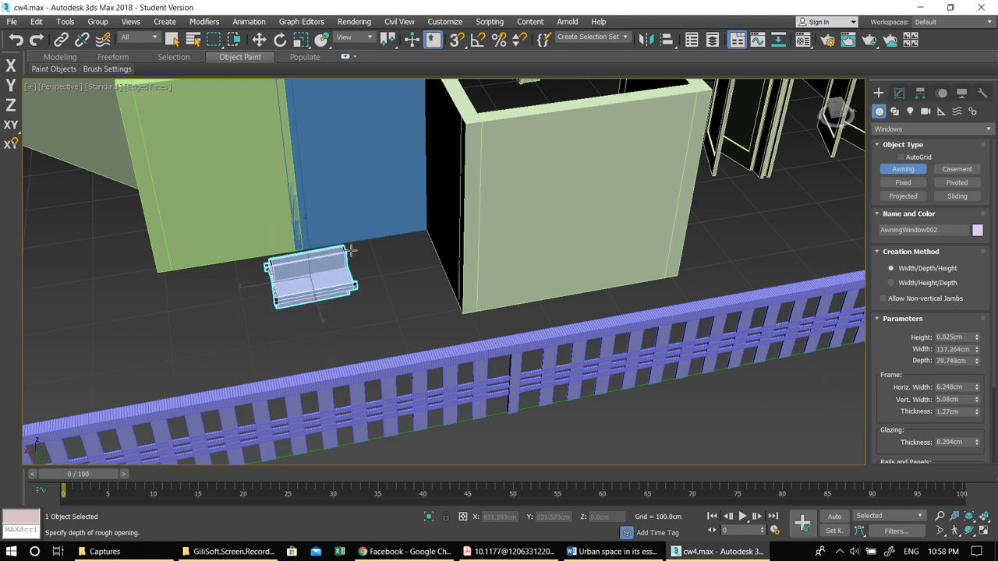
right_click(346, 274)
right_click(346, 276)
Step: Create an awning window just outside the long north railing, about 219 cm wide, 26 cm deep and 232 cm high
alt+middle_drag(322, 322, 428, 328)
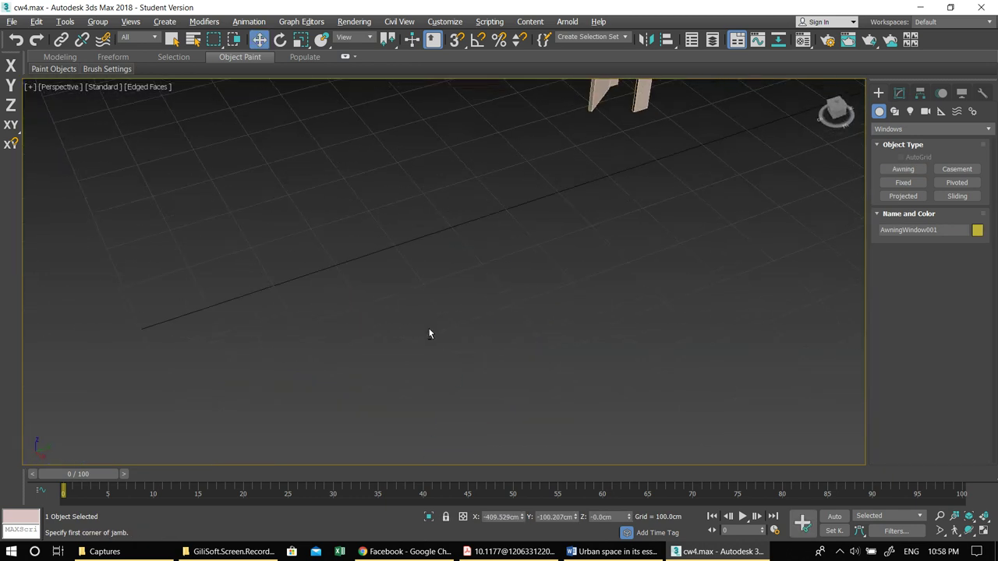
scroll(488, 318, down, 3)
alt+middle_drag(674, 299, 327, 289)
alt+middle_drag(550, 320, 421, 355)
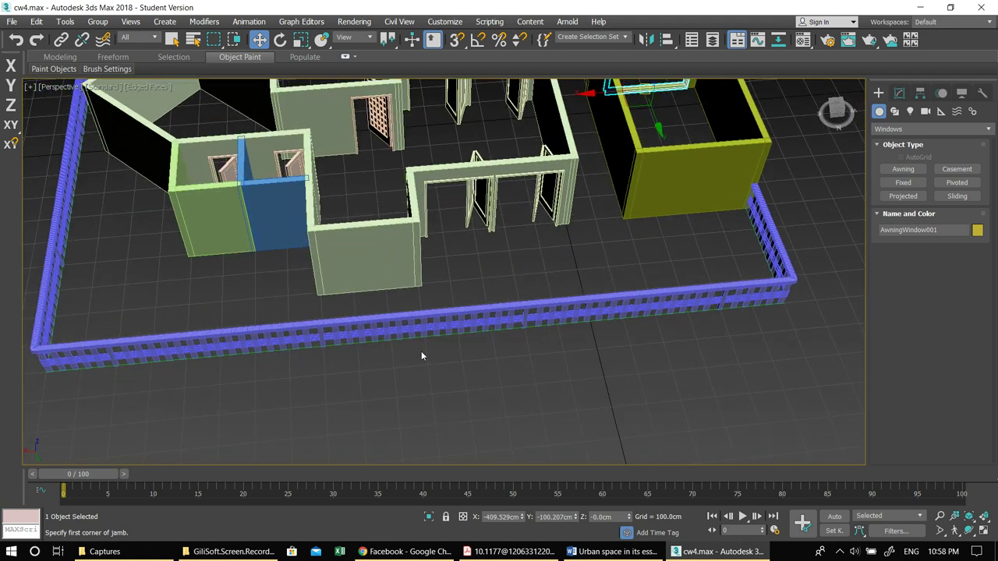
click(903, 169)
drag(355, 376, 430, 375)
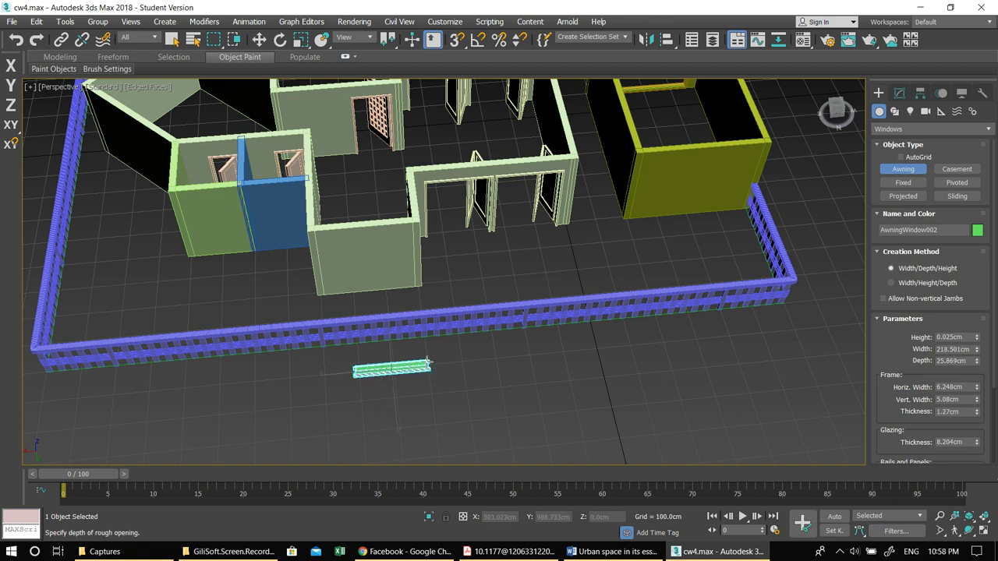
click(428, 363)
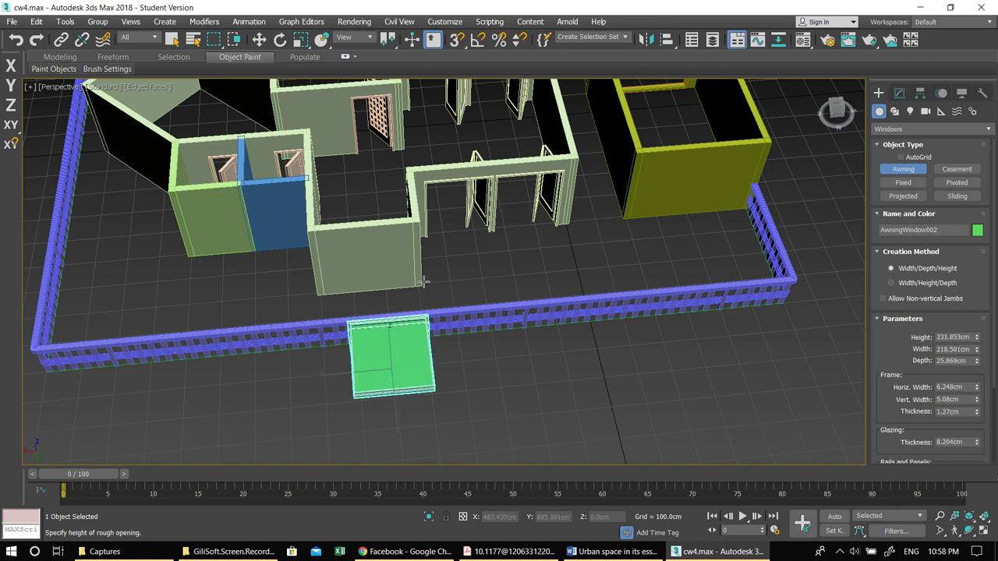
click(421, 282)
Step: Open the new awning window's height parameter for editing
alt+middle_drag(422, 282, 509, 330)
click(900, 93)
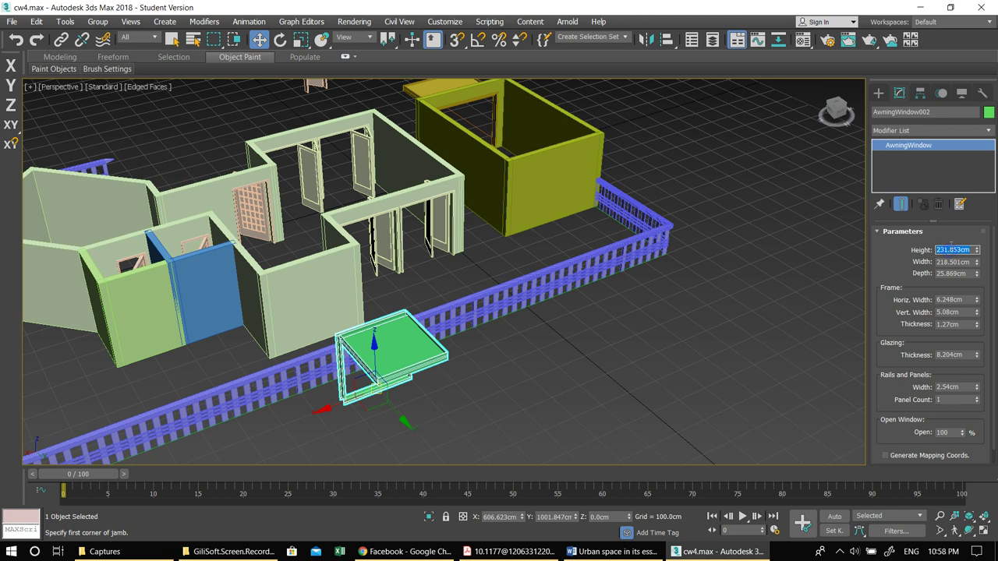
Step: Set the awning window's height and width to 50 cm and its depth to 25 cm
text(50)
key(Tab)
text(50)
key(Return)
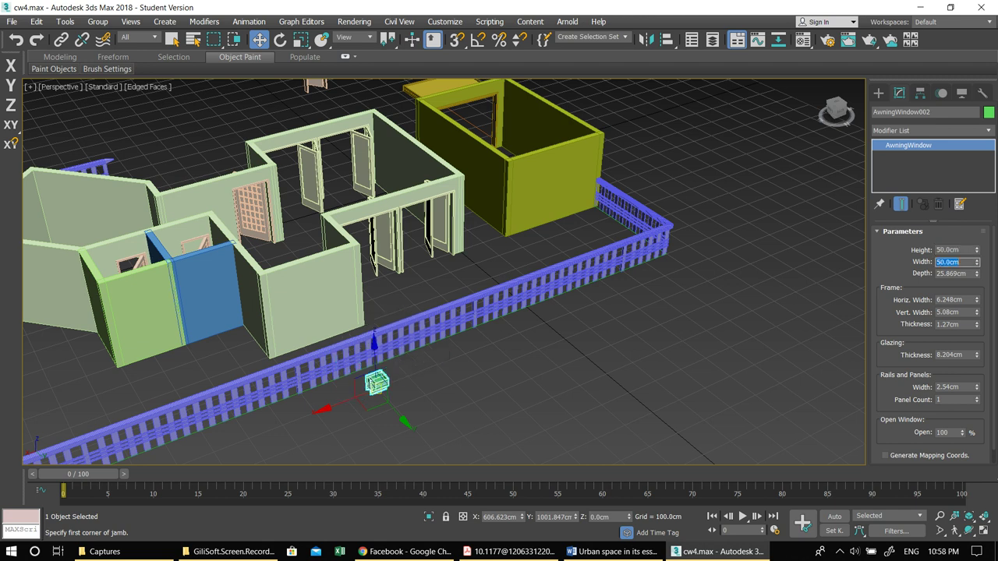
key(Tab)
text(25)
key(Return)
key(z)
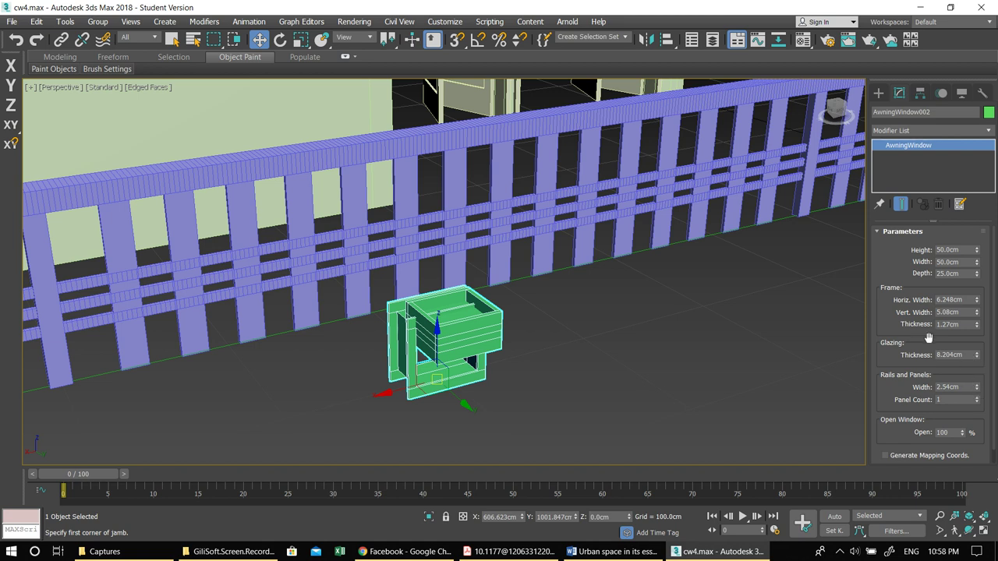
Step: Set the awning window's frame to 3.624 cm horizontal, 3.607 cm vertical, 8.306 cm thick, with 4.594 cm glazing and 3.785 cm rails
drag(977, 274, 951, 182)
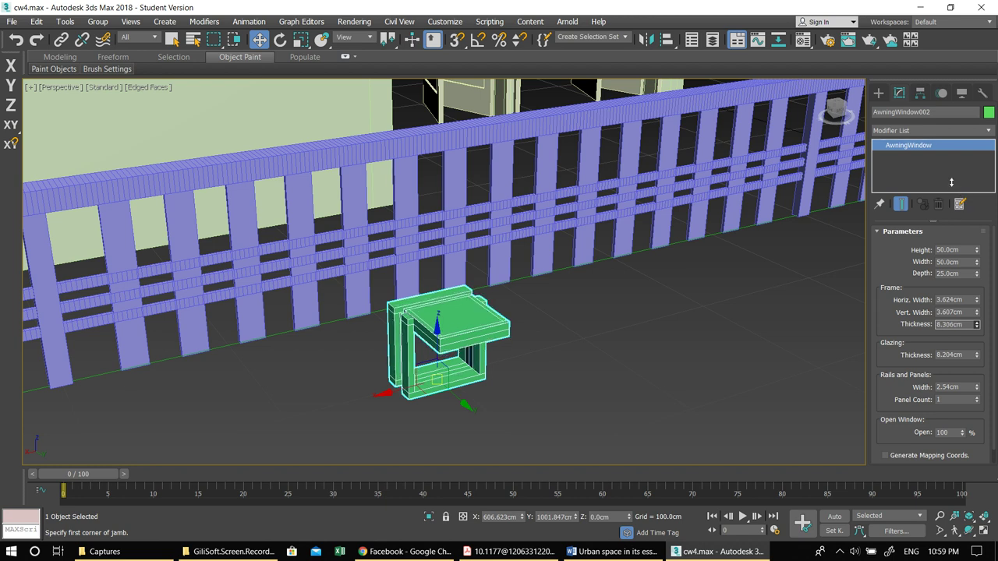
scroll(967, 359, down, 1)
drag(976, 341, 956, 321)
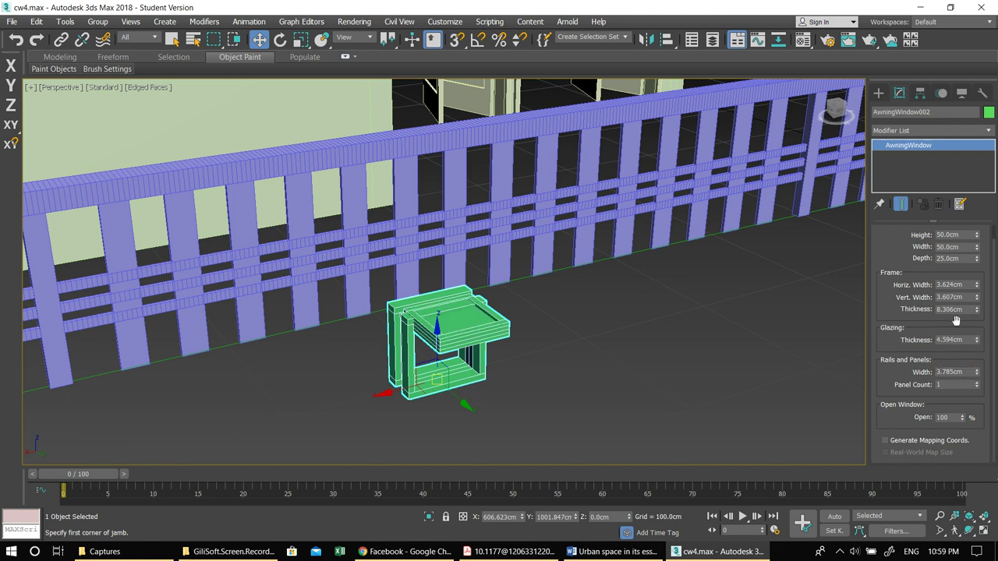
drag(928, 247, 895, 309)
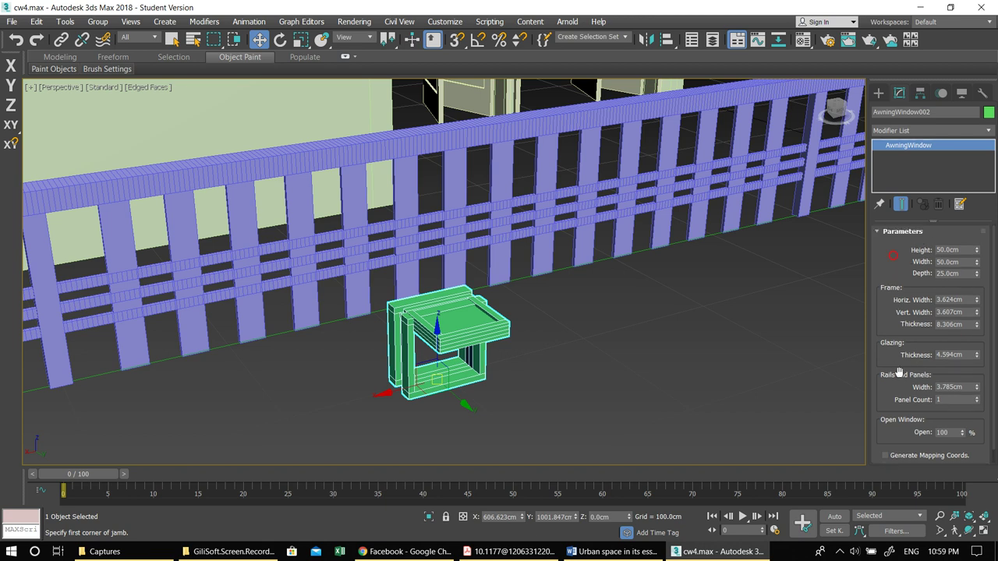
scroll(647, 358, down, 4)
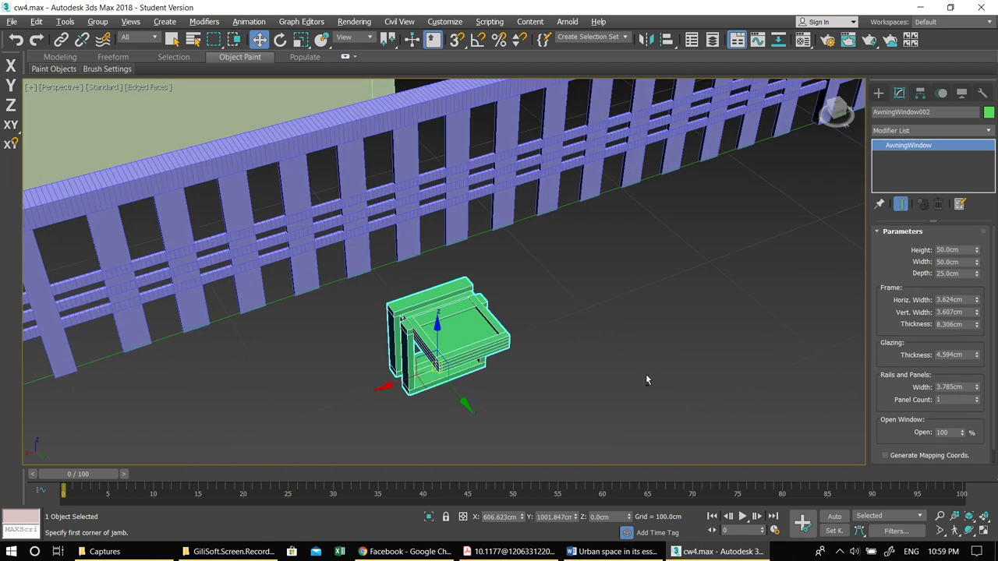
Step: Move the awning window in the Top view onto the blue room's outer wall, at about X 896 cm, Y 500 cm
key(alt+w)
key(alt+w)
scroll(515, 182, up, 6)
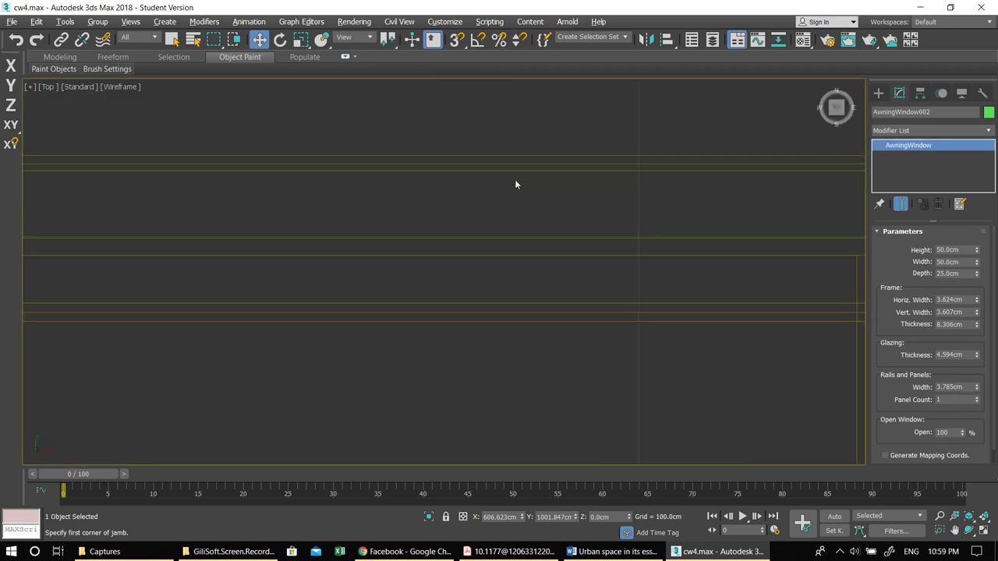
middle_drag(523, 267, 379, 464)
middle_drag(652, 166, 622, 206)
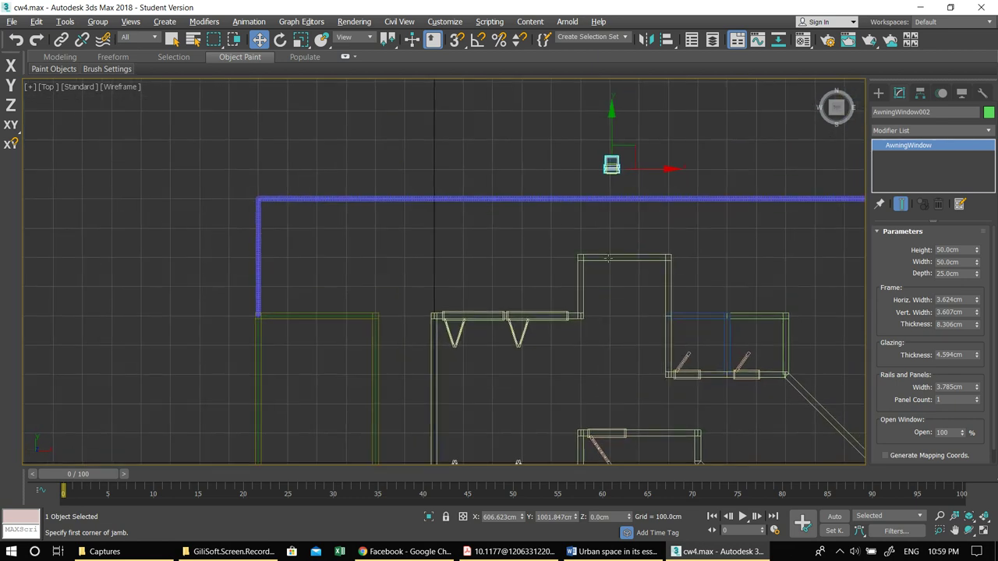
scroll(620, 194, up, 3)
drag(606, 127, 582, 299)
middle_drag(607, 327, 453, 227)
drag(452, 228, 630, 327)
scroll(655, 347, up, 5)
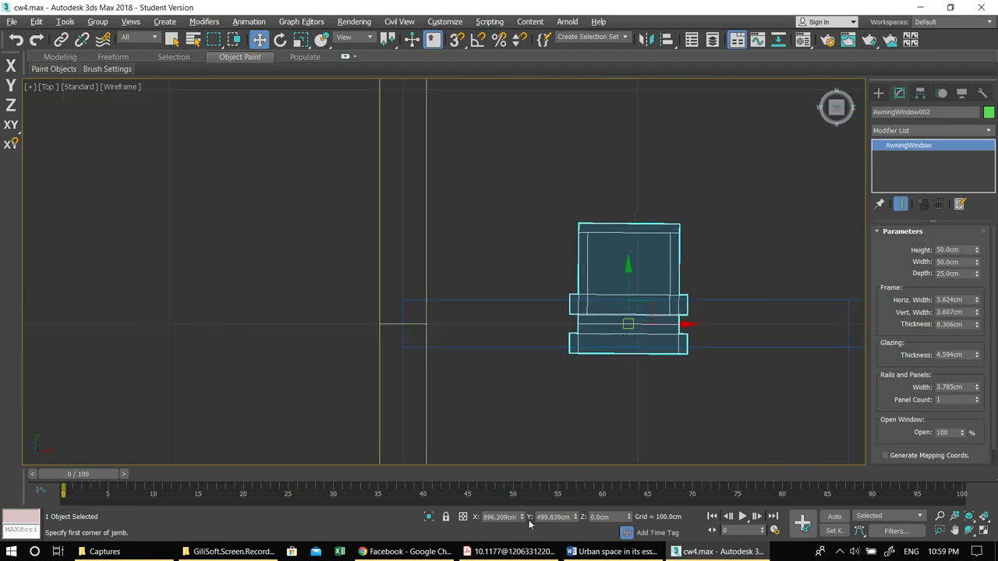
Step: Set the awning window's Z rotation to -180 degrees
key(e)
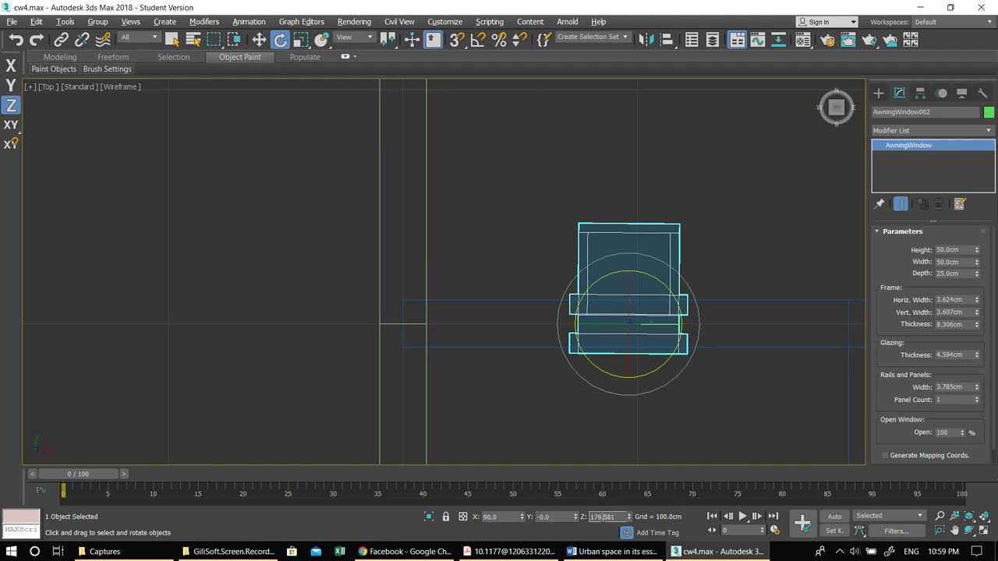
text(-180)
key(Return)
Step: Copy the awning window along X onto the neighbouring green room's outer wall, at about X 1103 cm, as one independent copy
middle_drag(679, 357, 456, 292)
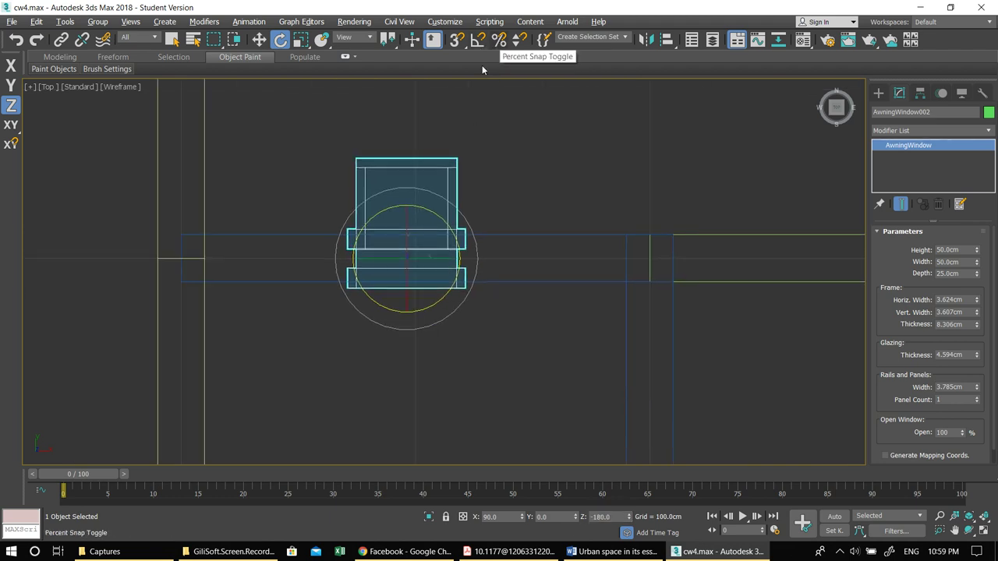
key(w)
scroll(429, 304, down, 2)
scroll(484, 292, down, 2)
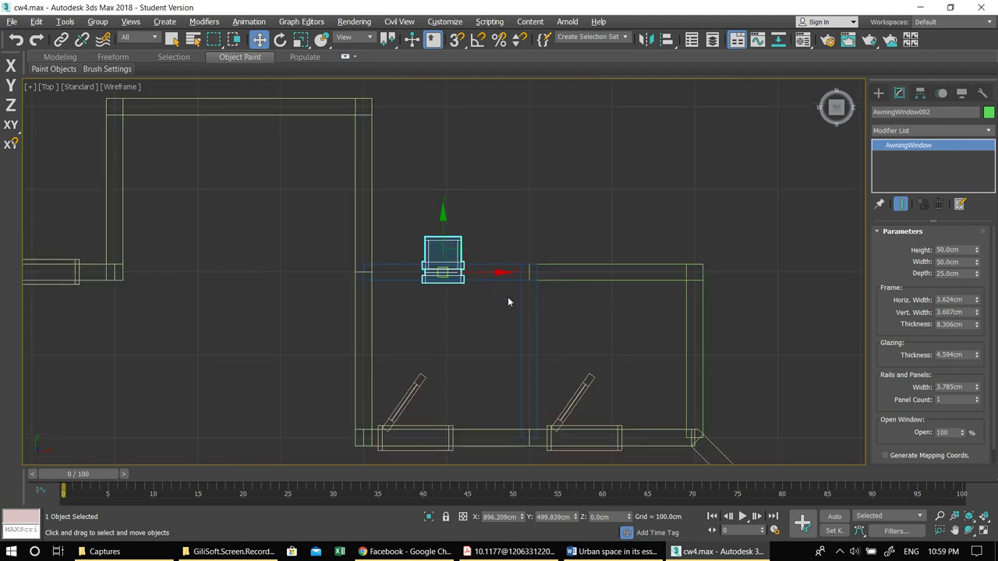
middle_drag(507, 297, 425, 286)
shift+drag(455, 268, 628, 268)
click(500, 331)
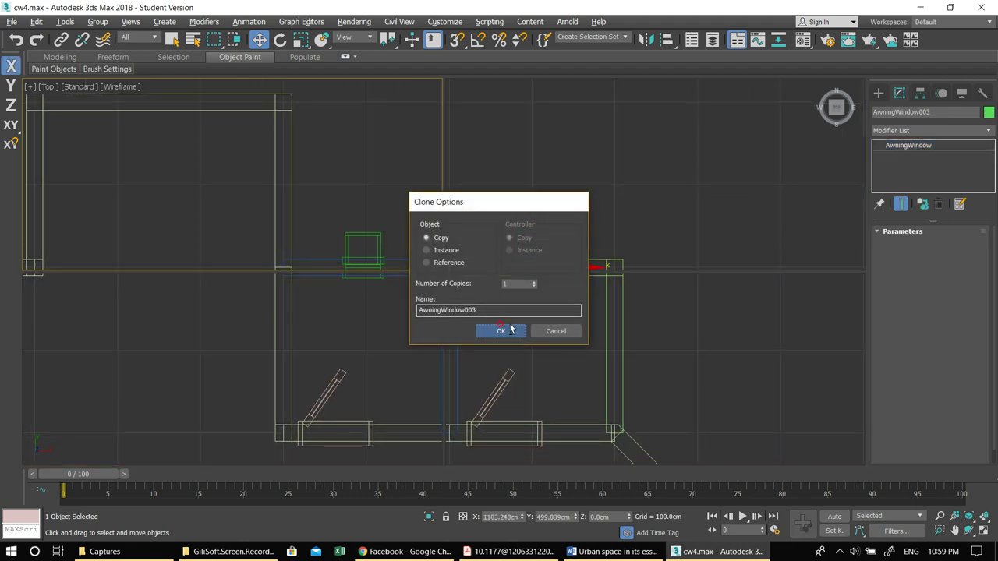
Step: Raise both awning windows together about 162 cm up the green and blue walls in the Perspective view
key(alt+w)
key(alt+w)
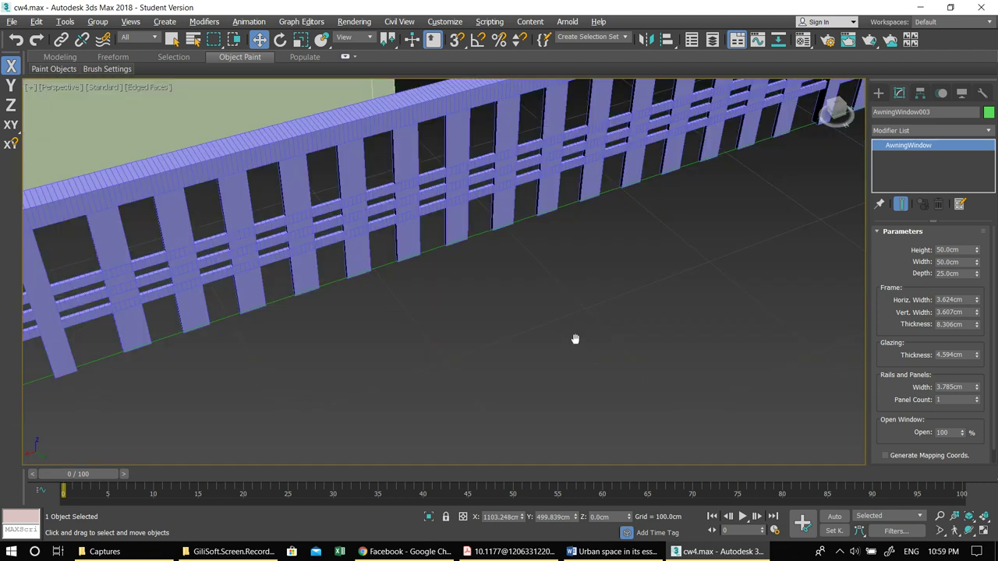
scroll(574, 338, down, 5)
scroll(368, 259, up, 5)
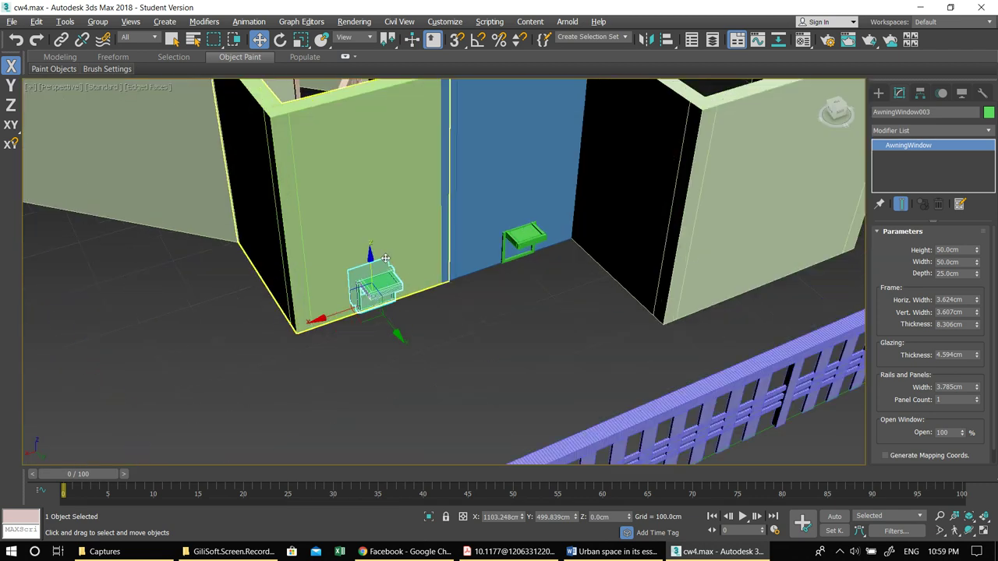
click(518, 239)
ctrl+click(395, 285)
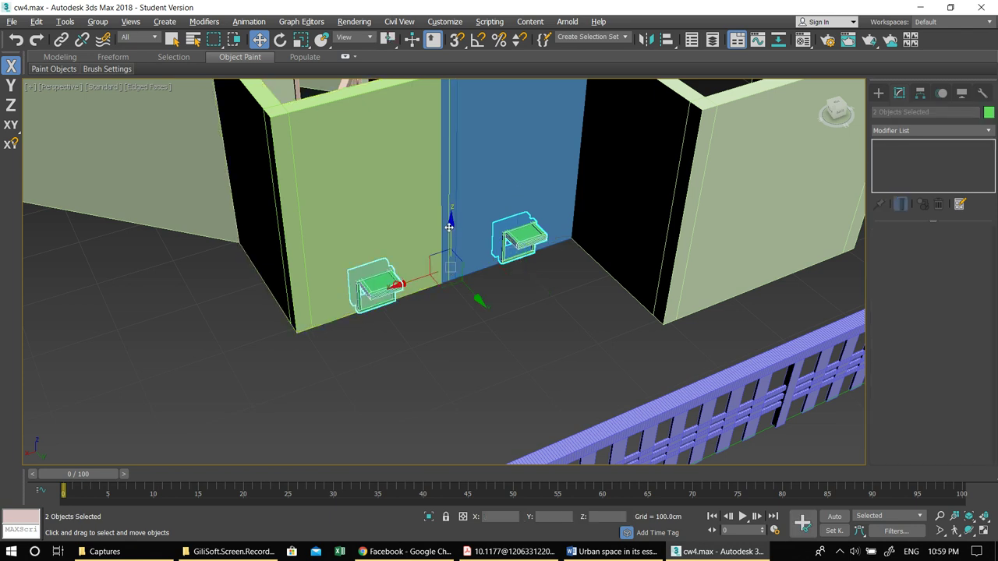
shift+drag(449, 223, 446, 118)
click(555, 331)
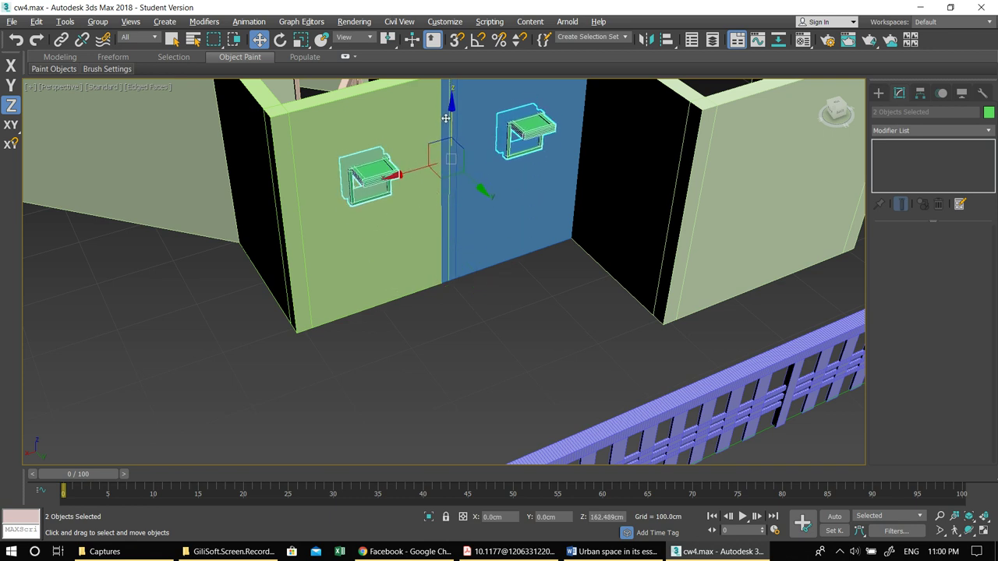
click(427, 337)
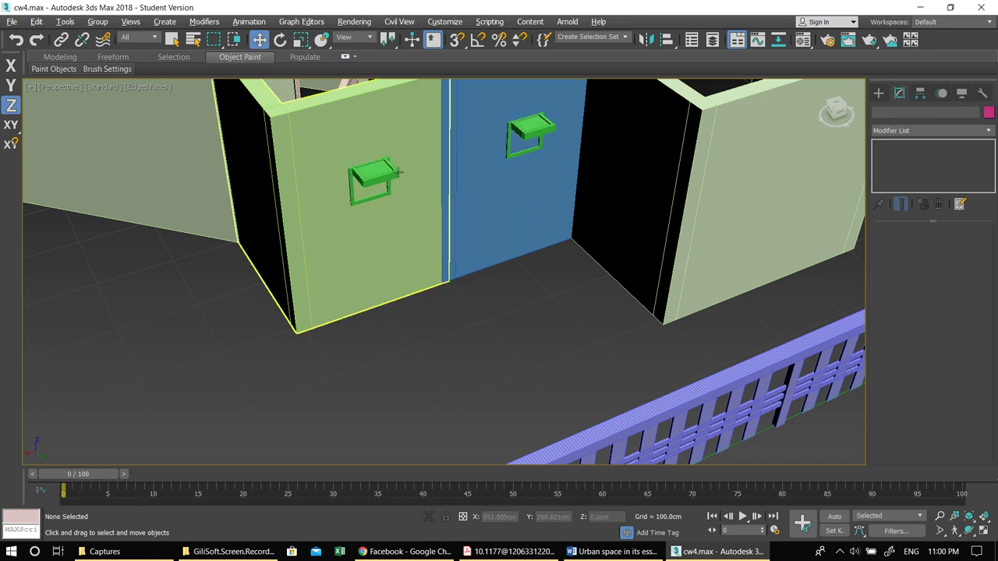
Step: Link the awning window on the green wall to that wall so it cuts its own opening
click(62, 40)
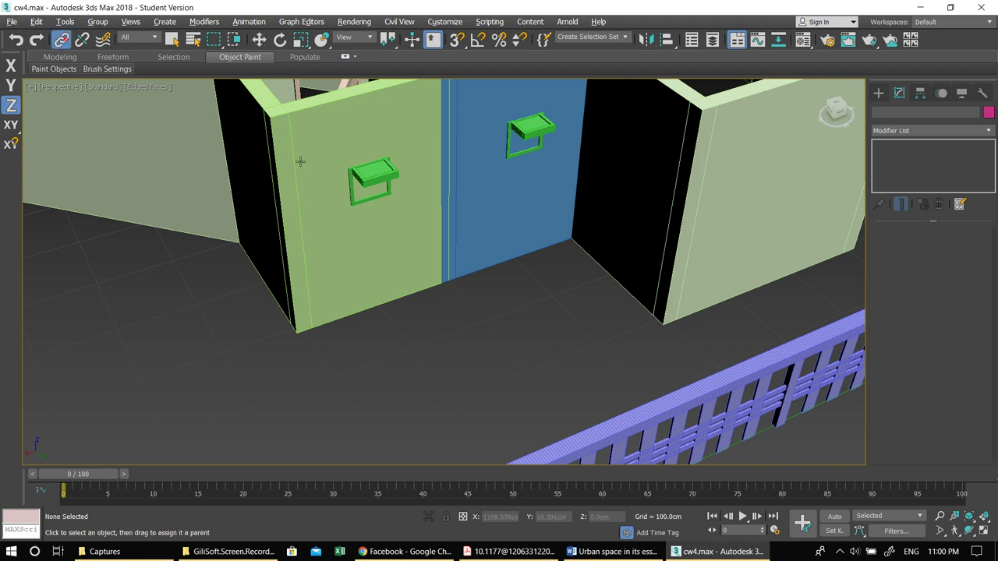
click(370, 179)
drag(336, 131, 336, 132)
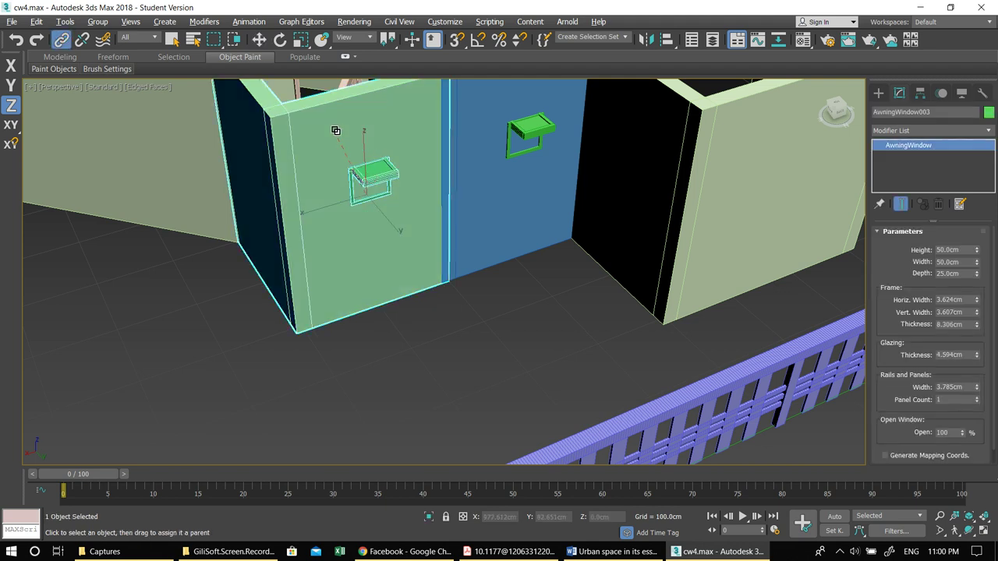
click(545, 276)
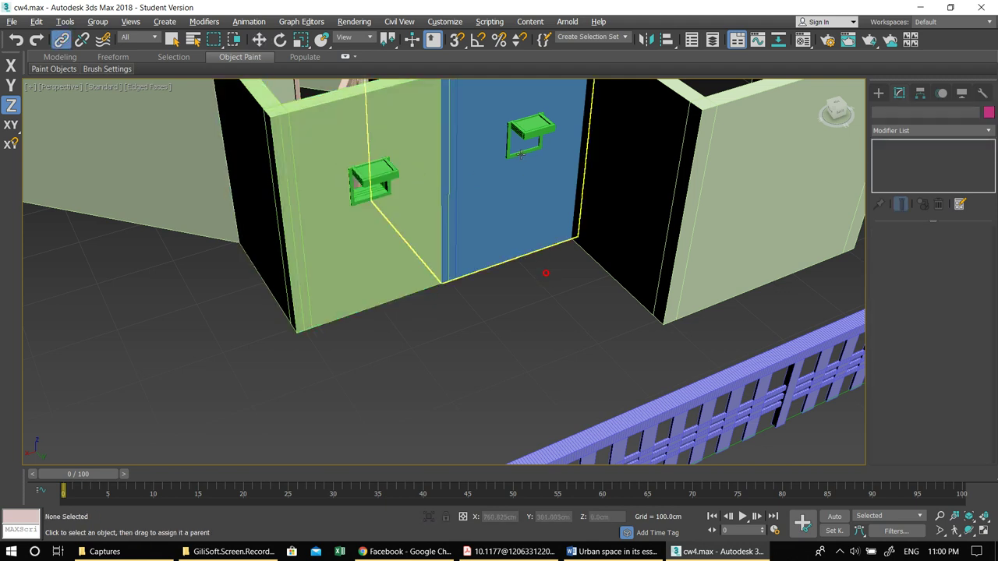
Step: Link the other awning window to the blue wall as its parent, and deselect it
click(529, 134)
drag(532, 135, 515, 204)
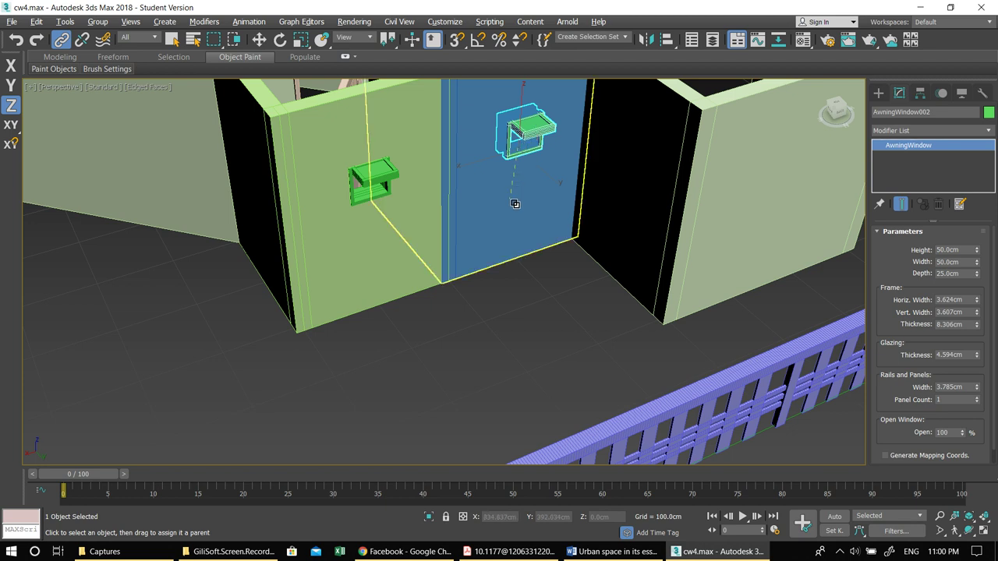
drag(515, 203, 515, 204)
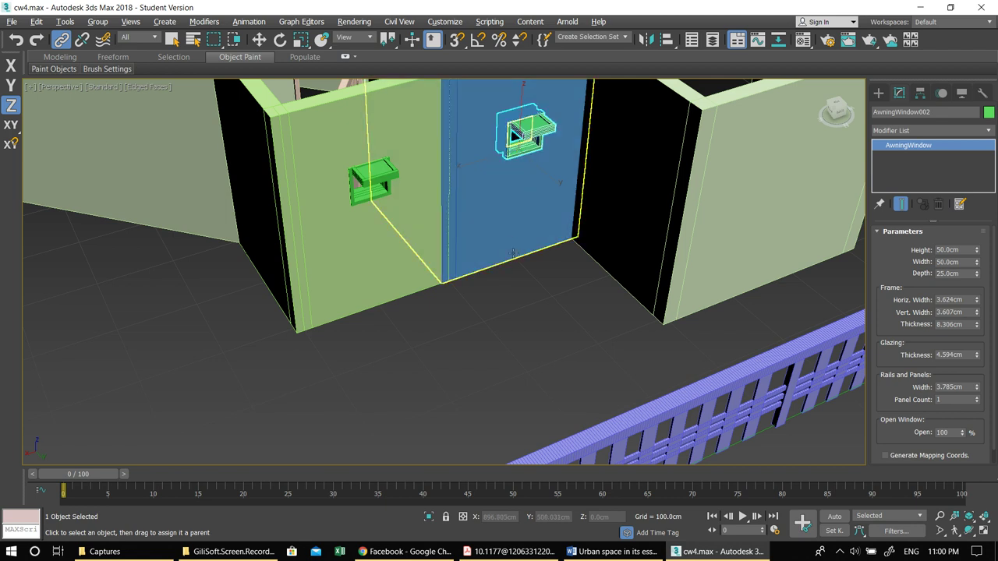
key(w)
click(491, 340)
Step: Create a sliding window in front of the angled room's outer wall, about 277 cm wide, 17 cm deep and 204 cm high
alt+middle_drag(493, 342, 456, 351)
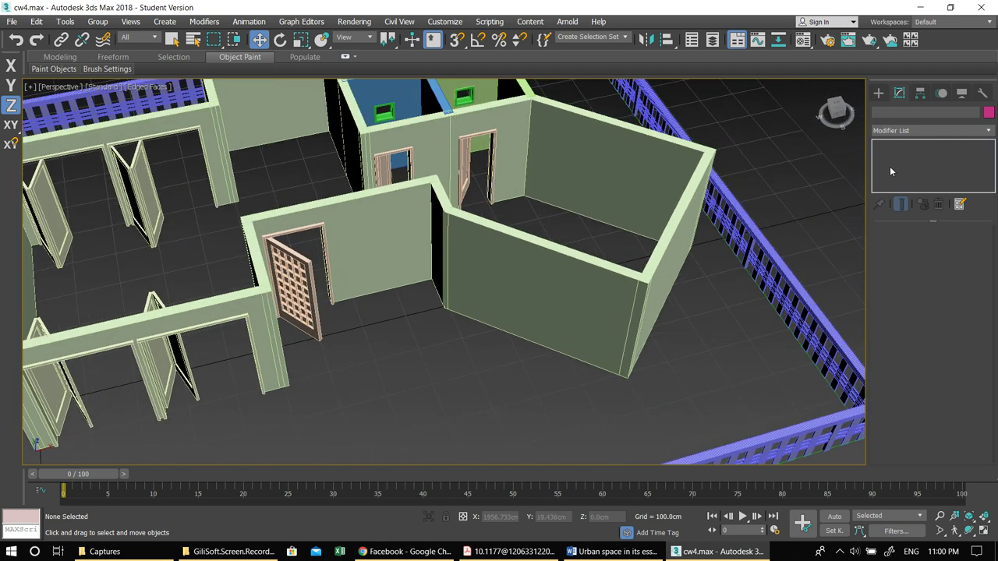
click(881, 93)
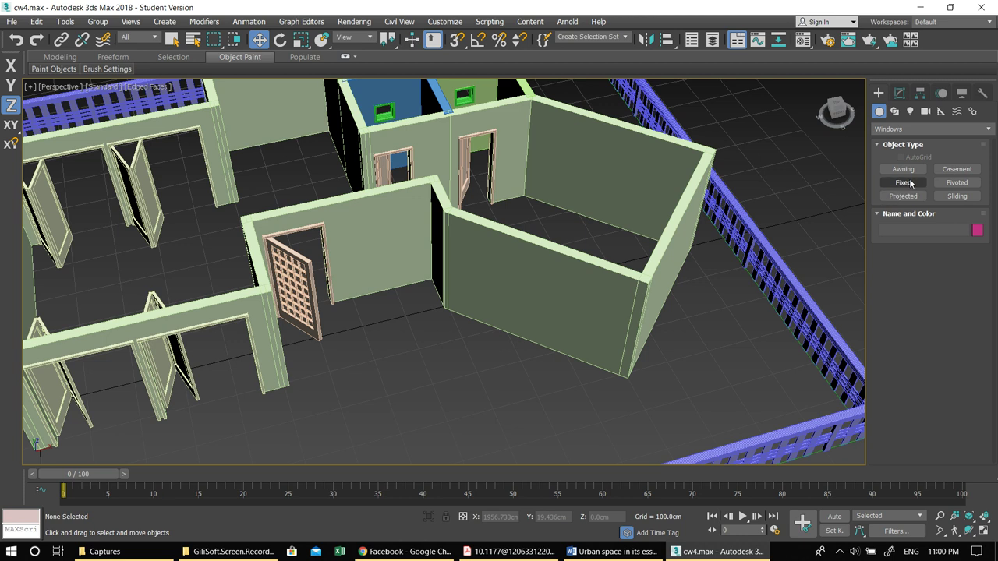
click(960, 200)
middle_drag(625, 282, 643, 223)
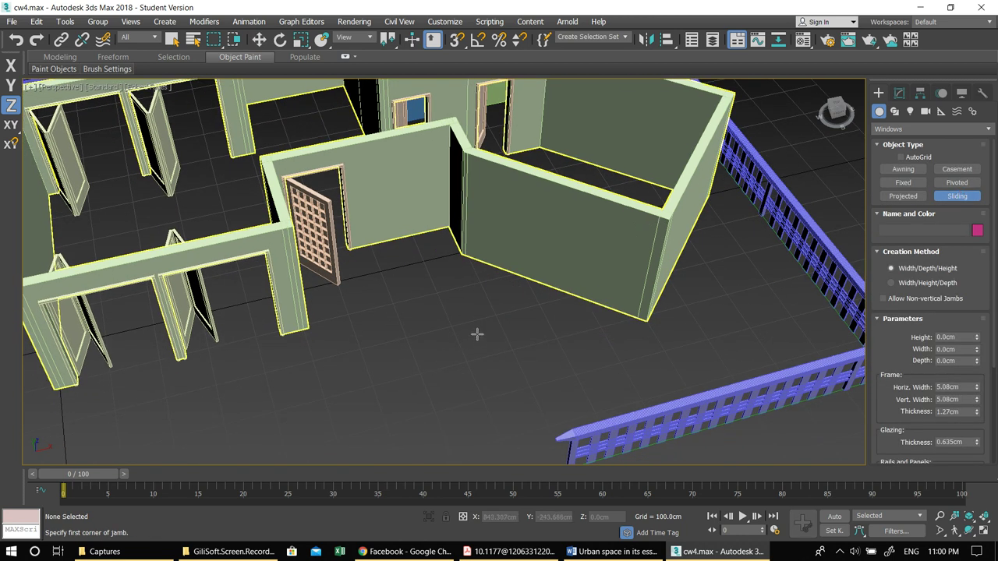
drag(458, 294, 577, 338)
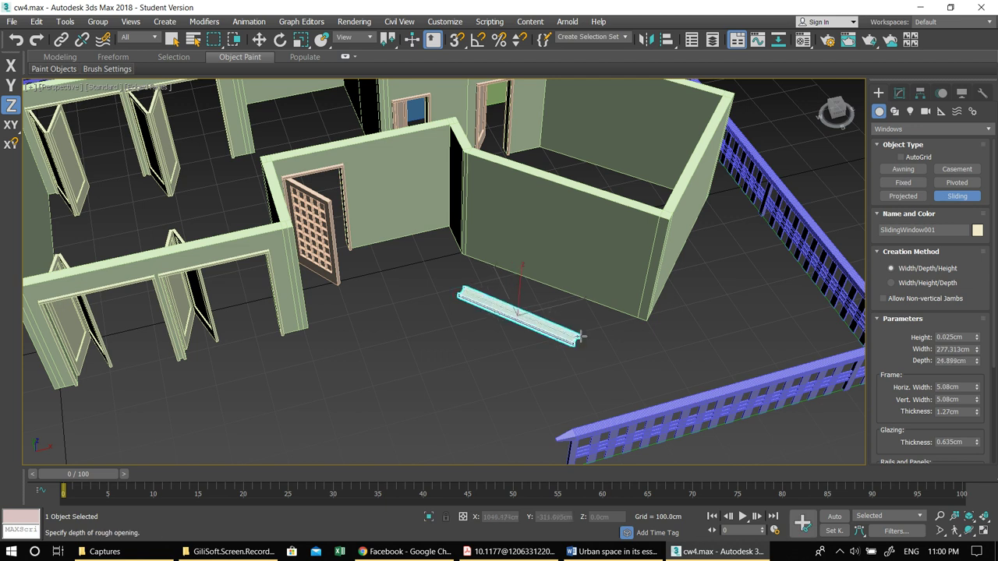
click(577, 333)
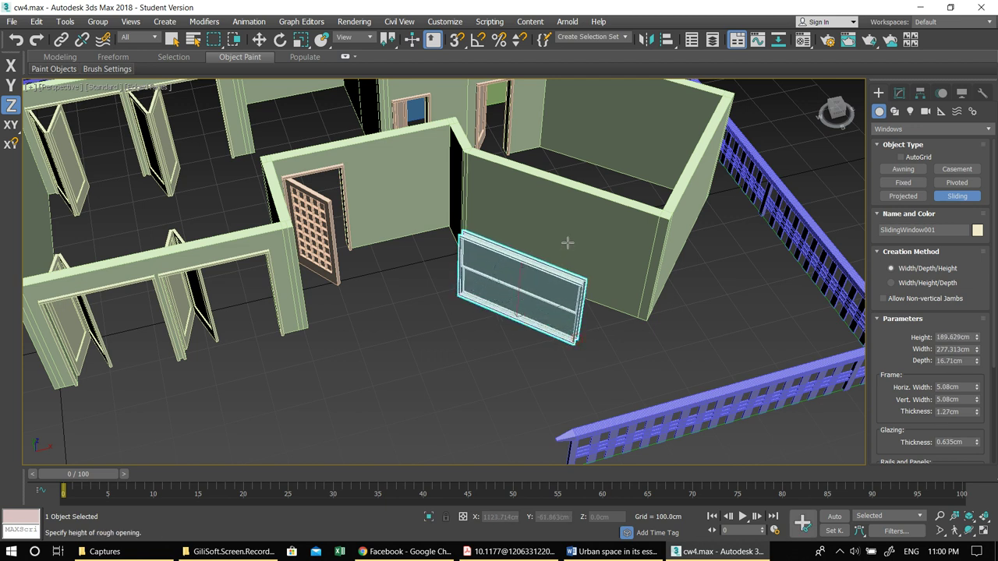
click(567, 242)
alt+middle_drag(566, 241, 771, 335)
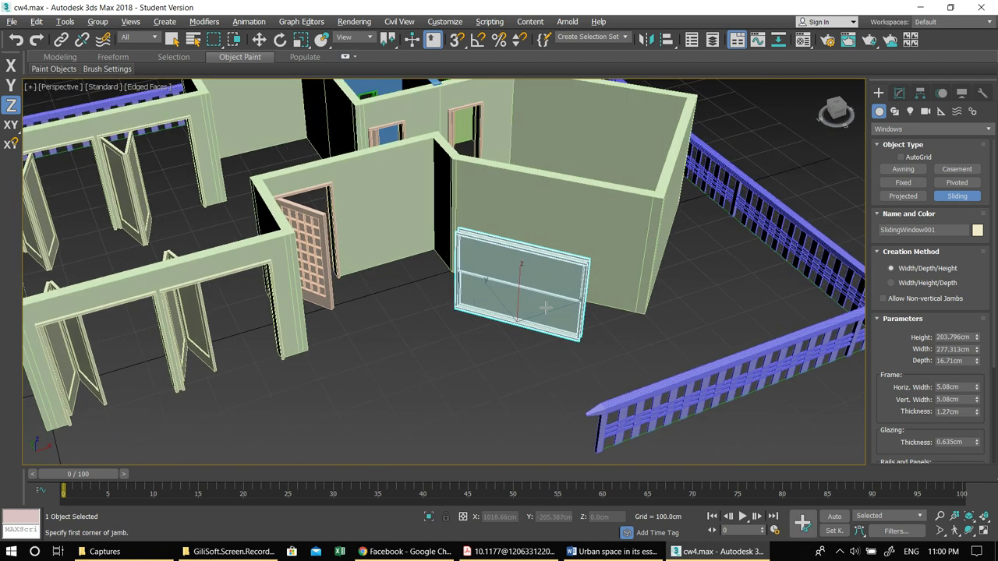
Step: Set the sliding window's Z rotation to -45 degrees to align it with the angled wall
click(899, 92)
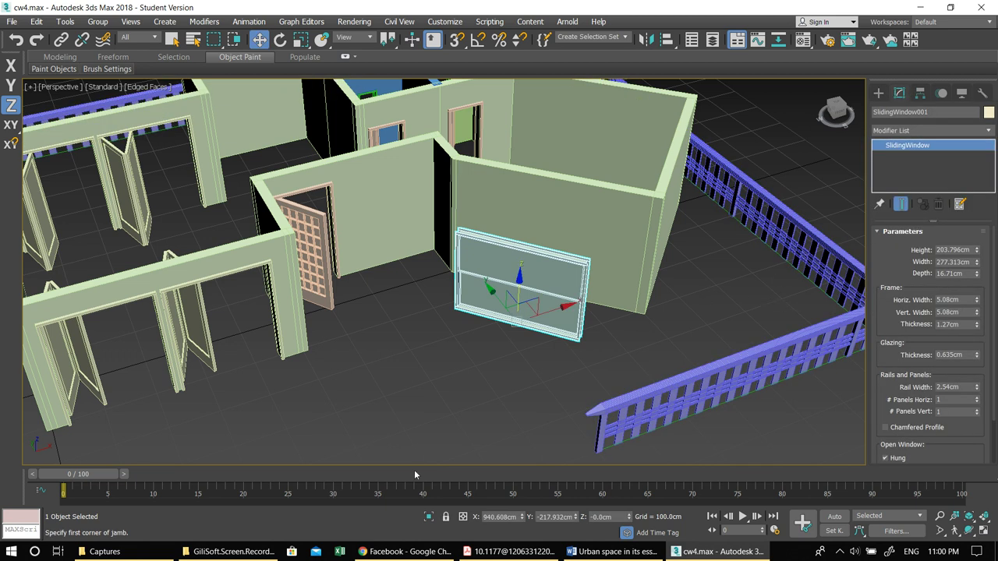
middle_drag(506, 390, 506, 365)
key(e)
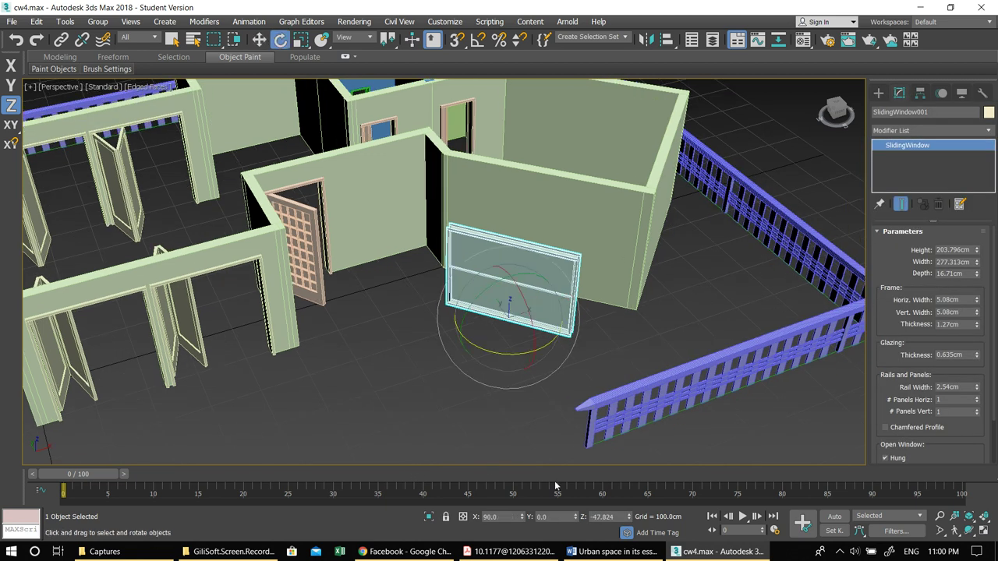
double_click(601, 516)
text(-45)
key(Return)
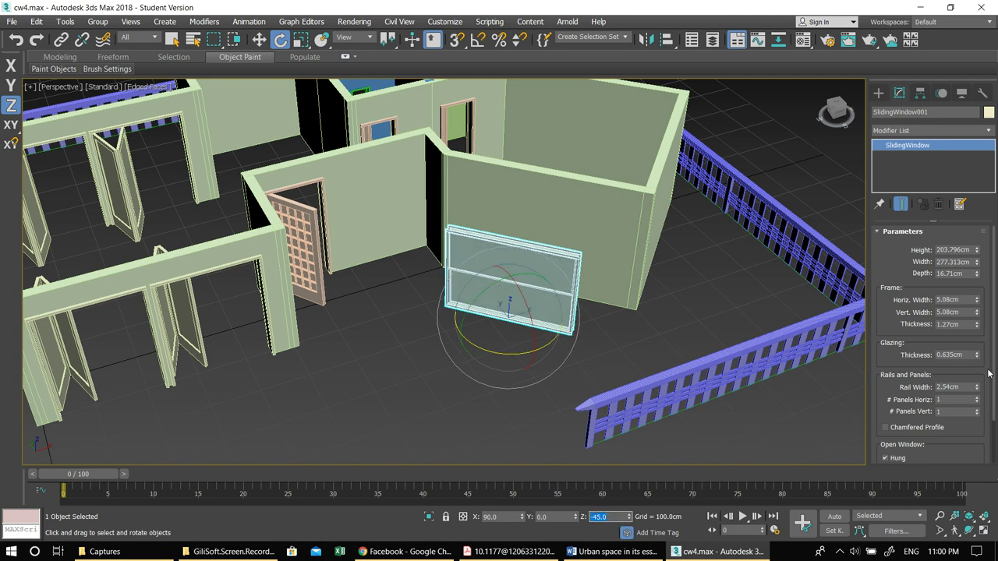
Step: Divide the sliding window into 3 horizontal and 2 vertical panels
drag(922, 341, 922, 278)
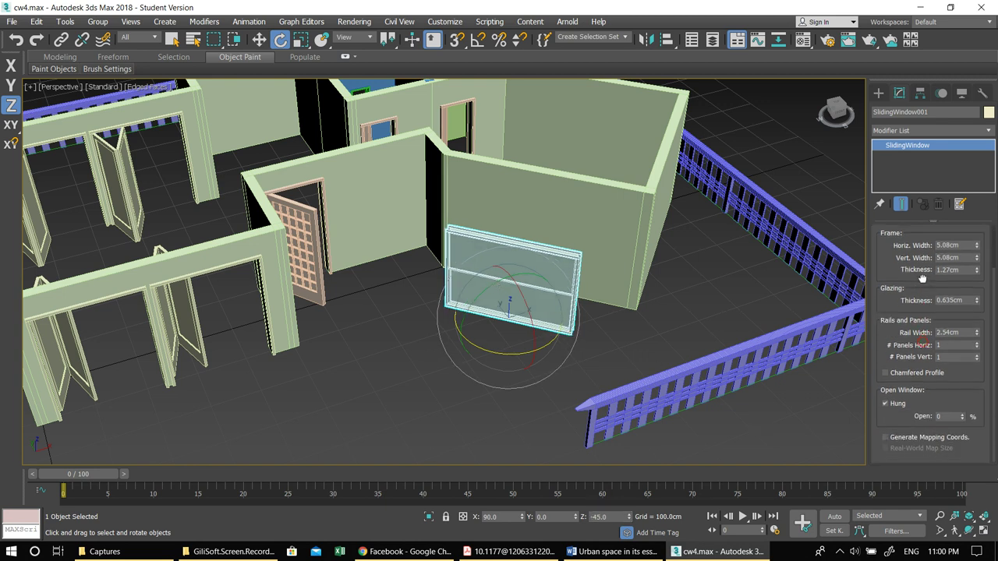
click(977, 343)
click(977, 344)
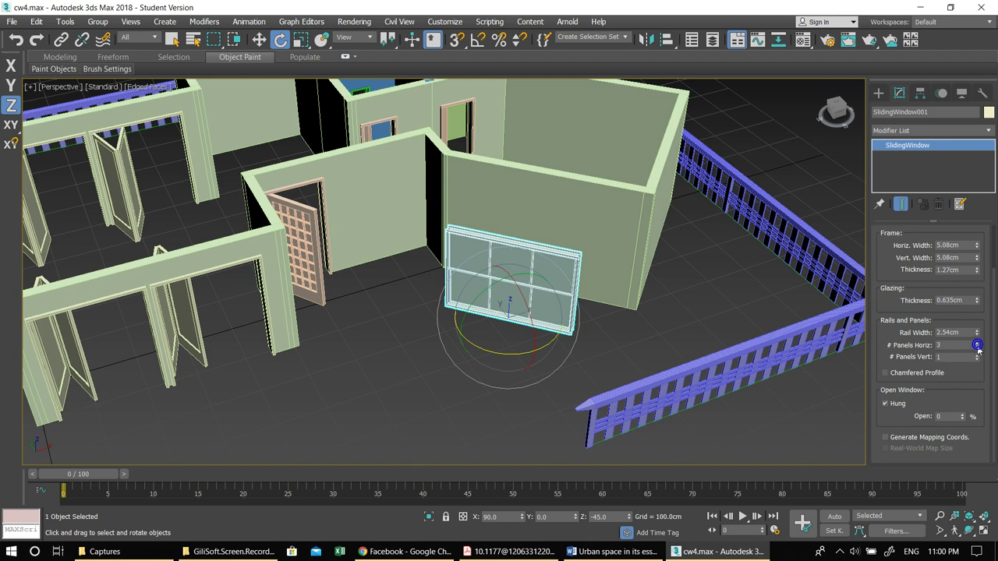
click(976, 354)
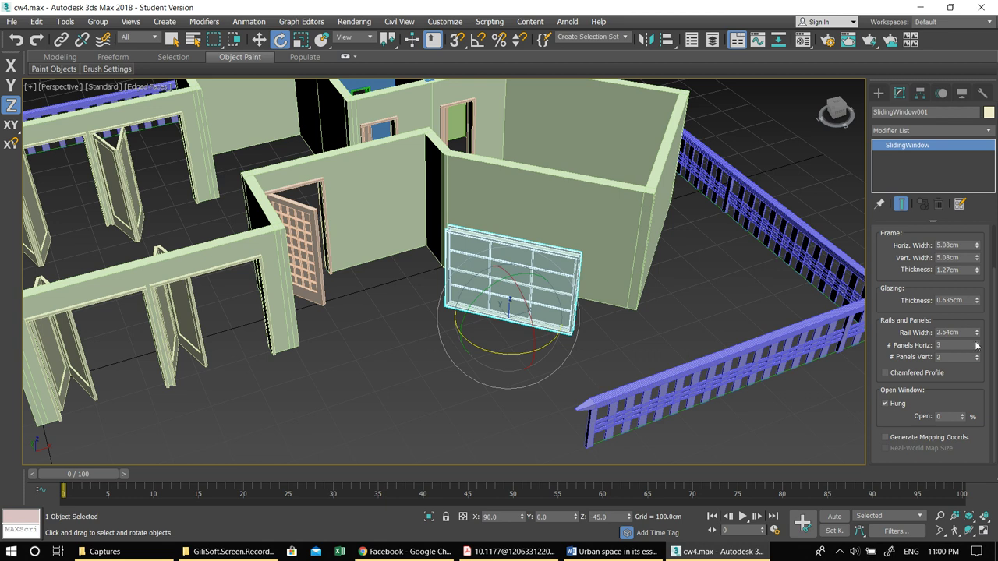
Step: Reduce the sliding window to 1 horizontal and 1 vertical panel, and slide it sideways 100% open with Hung turned off
click(977, 347)
click(977, 348)
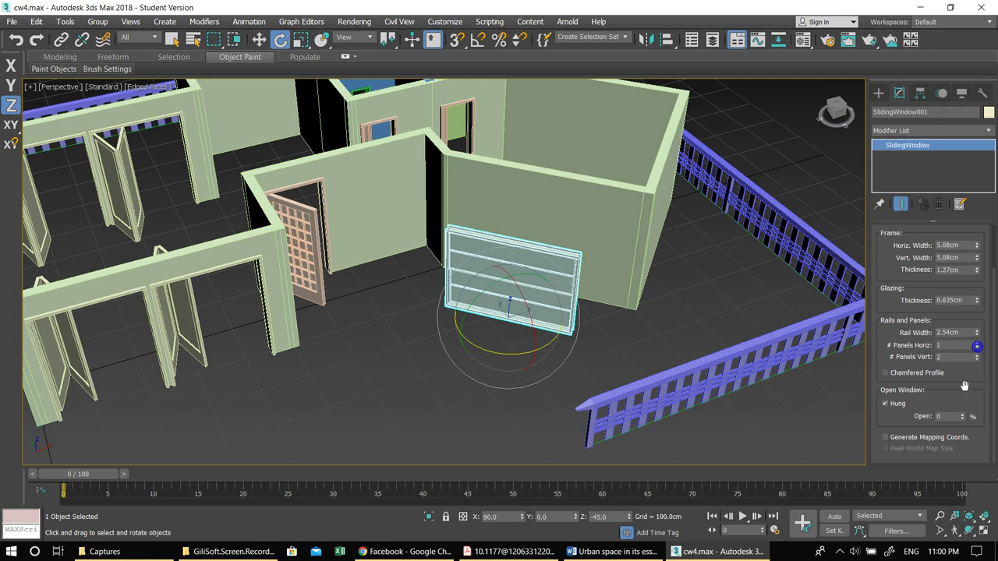
drag(961, 418, 956, 359)
drag(946, 286, 938, 398)
click(897, 405)
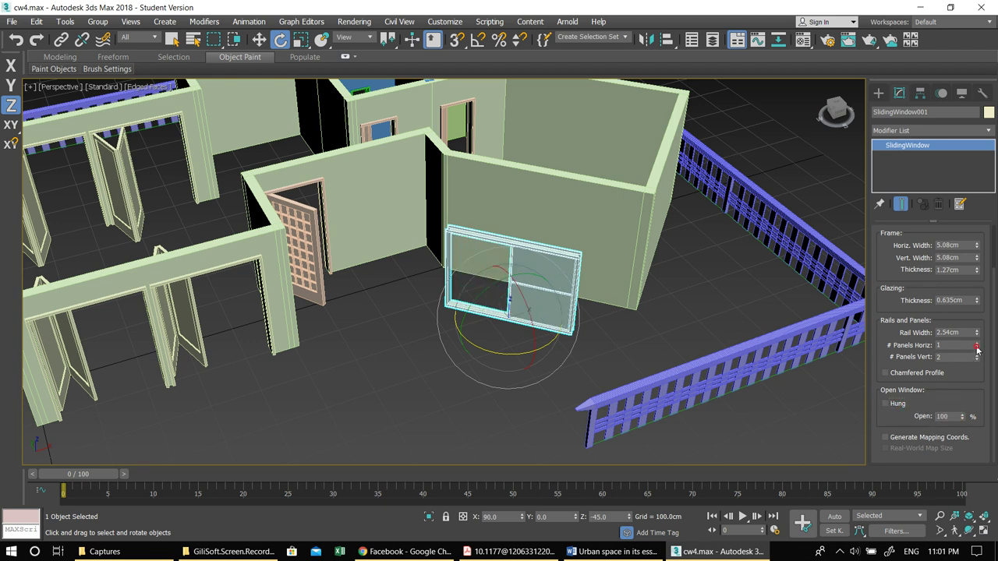
click(977, 359)
scroll(895, 279, up, 2)
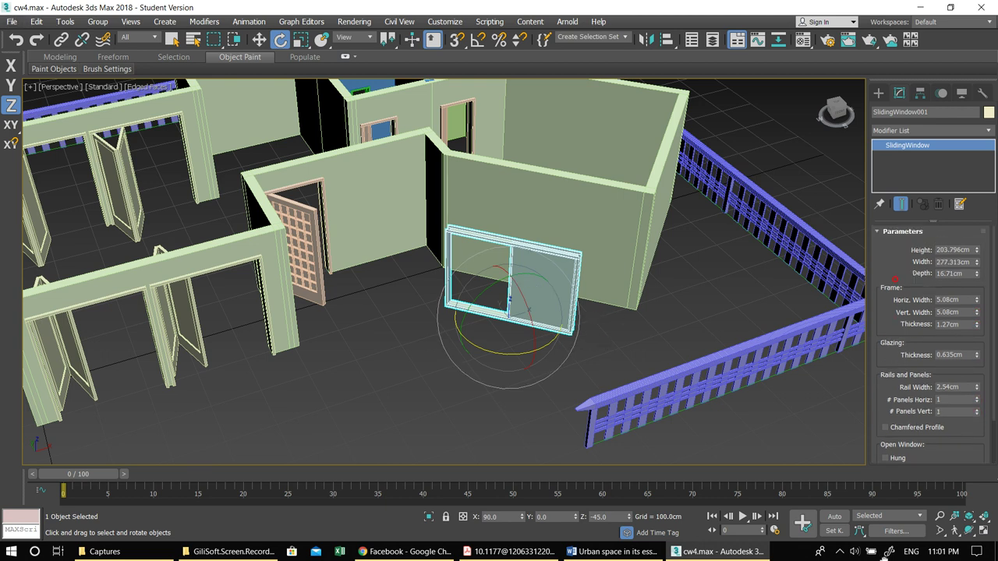
Step: Set the sliding window's height to 120 cm, width to 120 cm and depth to 25 cm
double_click(951, 246)
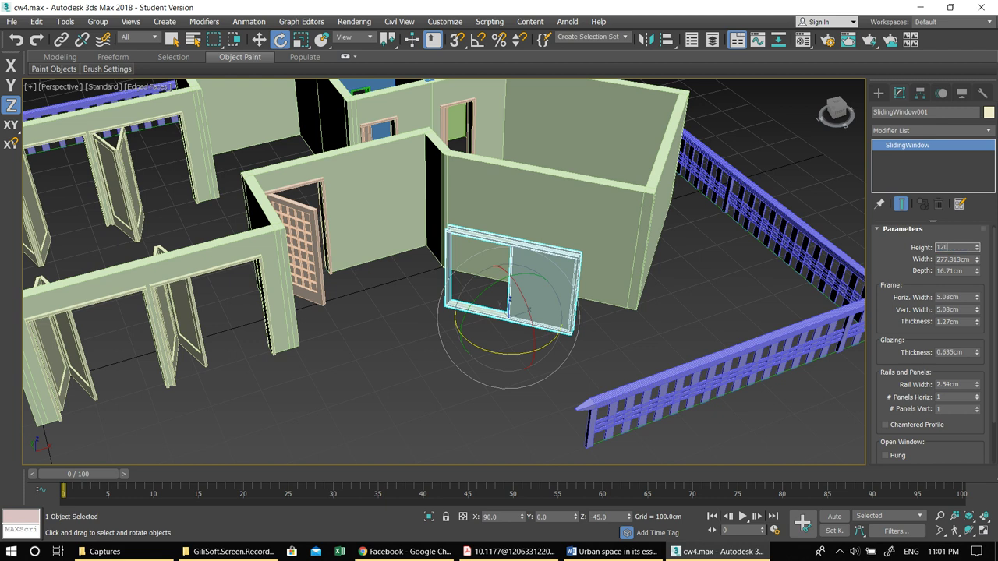
key(Tab)
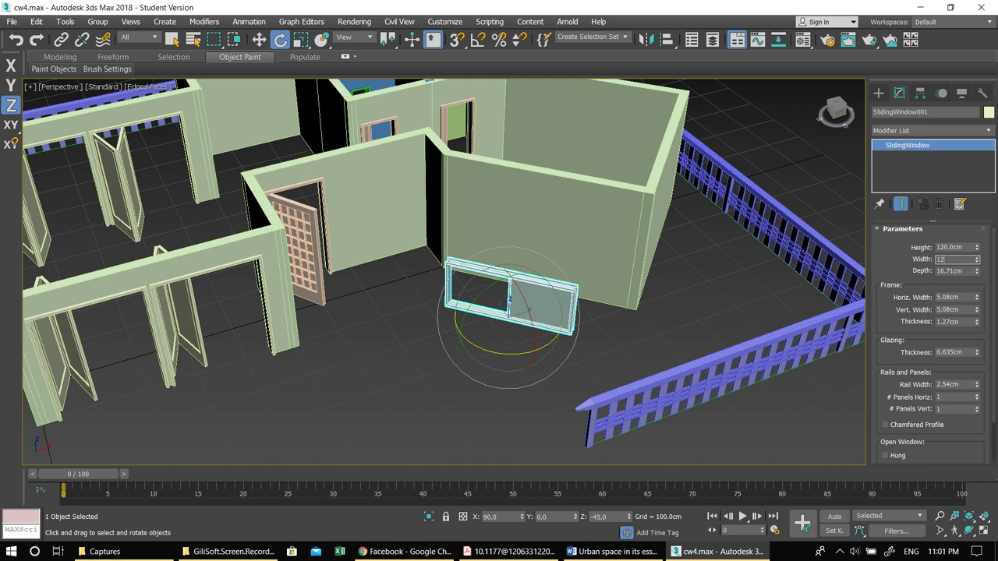
key(Return)
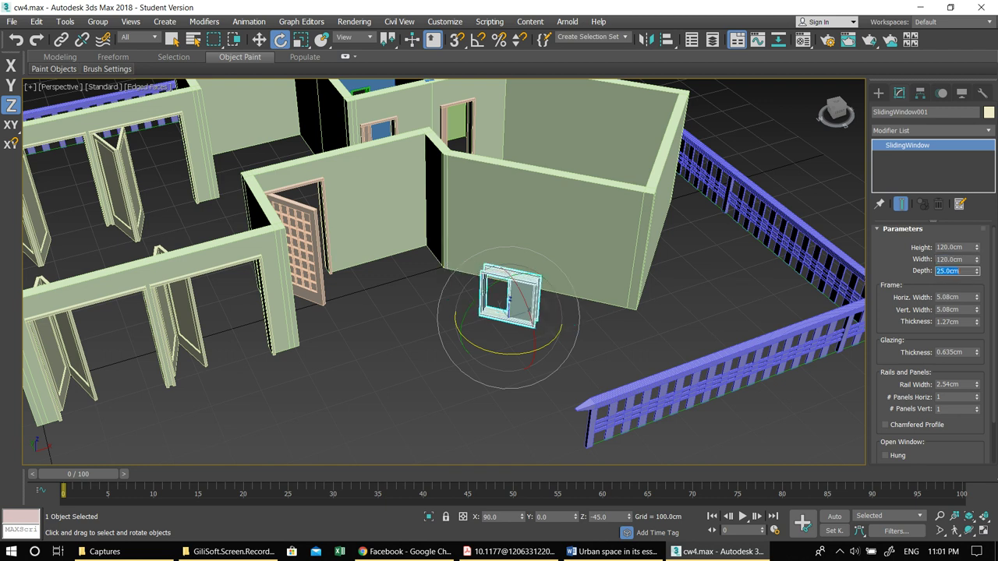
Step: Raise the sliding window to a sill height of about 101 cm above the ground
middle_drag(663, 320, 640, 314)
key(w)
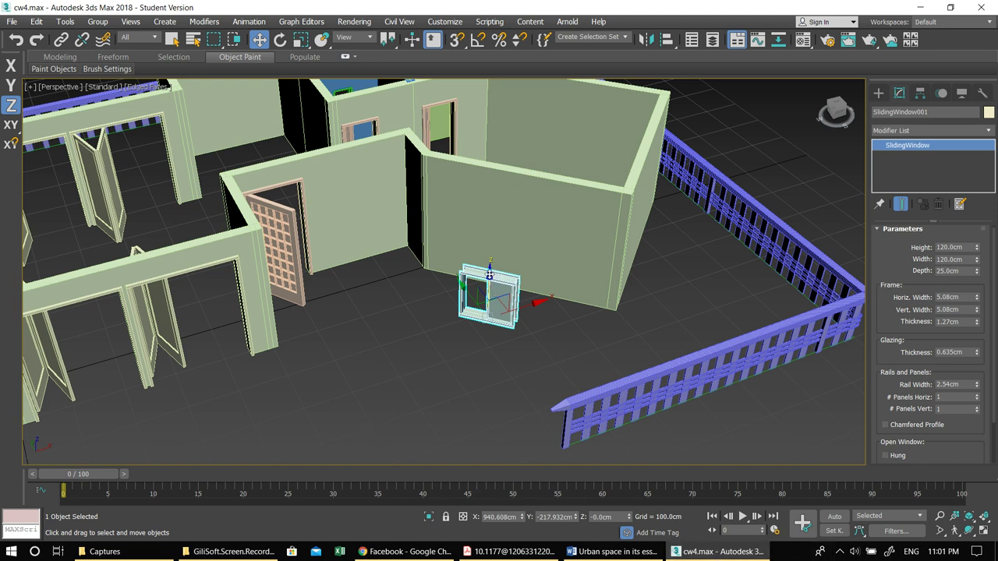
drag(489, 274, 489, 261)
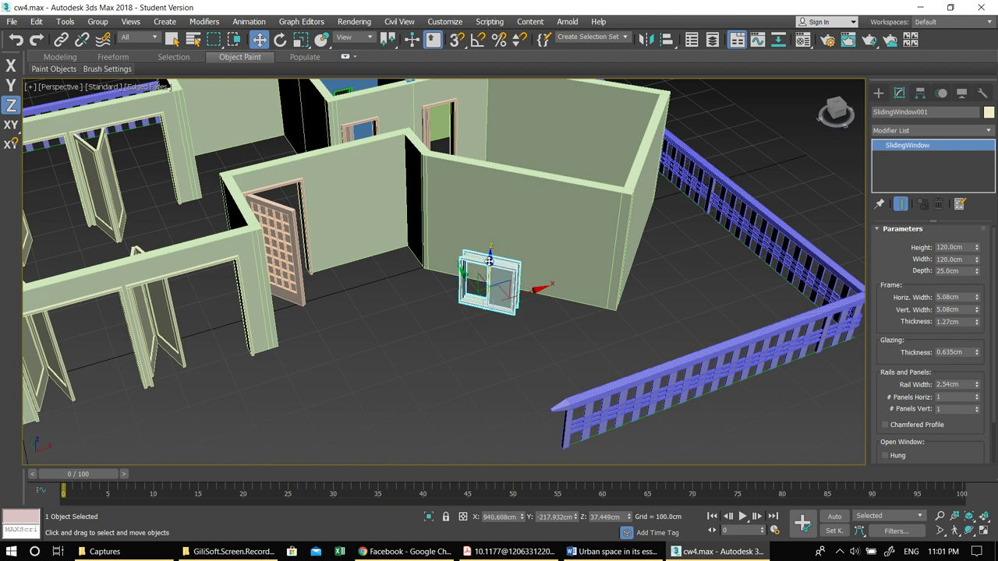
key(alt+w)
right_click(358, 356)
key(alt+w)
middle_drag(470, 336, 339, 446)
drag(494, 295, 496, 243)
Step: Move the sliding window into the thickness of the angled outer wall, at about X 1036 and Y -137 cm
key(alt+w)
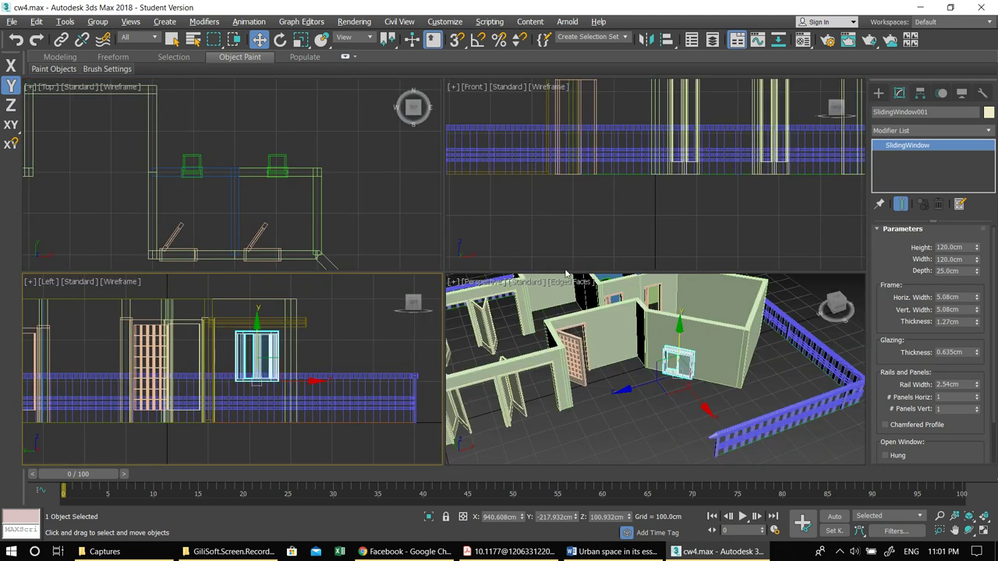
right_click(285, 199)
key(alt+w)
middle_drag(391, 299, 380, 86)
scroll(374, 238, down, 4)
middle_drag(380, 335, 444, 253)
scroll(445, 253, up, 5)
drag(446, 313, 528, 257)
scroll(528, 256, up, 3)
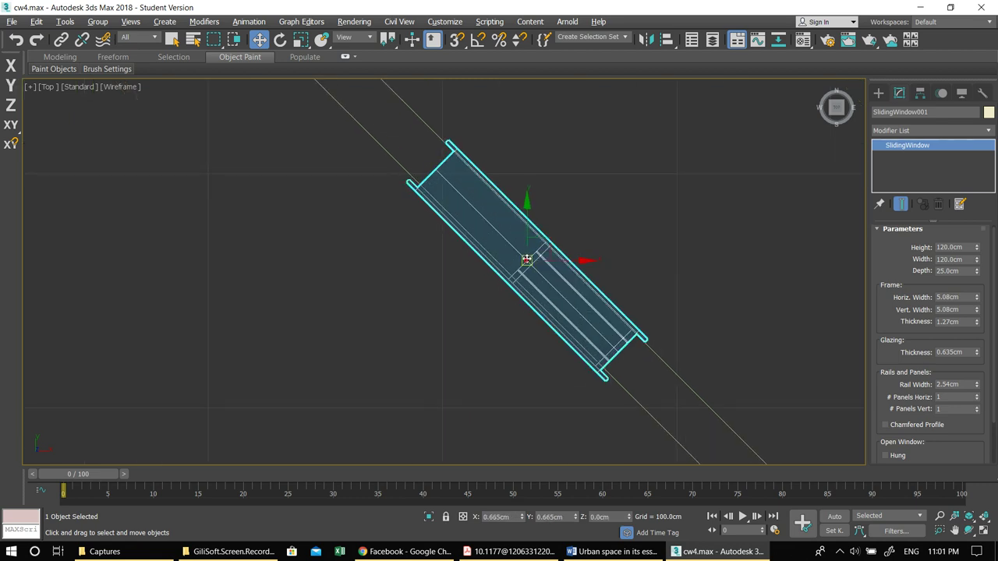
scroll(545, 296, down, 3)
middle_drag(546, 303, 301, 313)
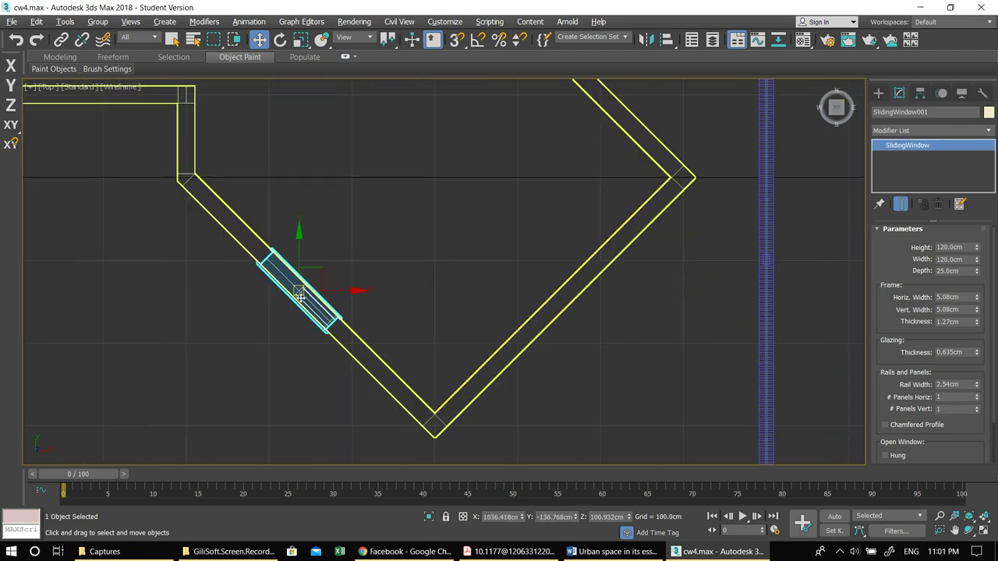
Step: Copy the sliding window onto the adjacent outer wall of the angled room and set its Z rotation to 45 degrees
mouse_move(307, 290)
shift+mouse_down()
mouse_move(409, 254)
mouse_move(576, 305)
shift+mouse_up()
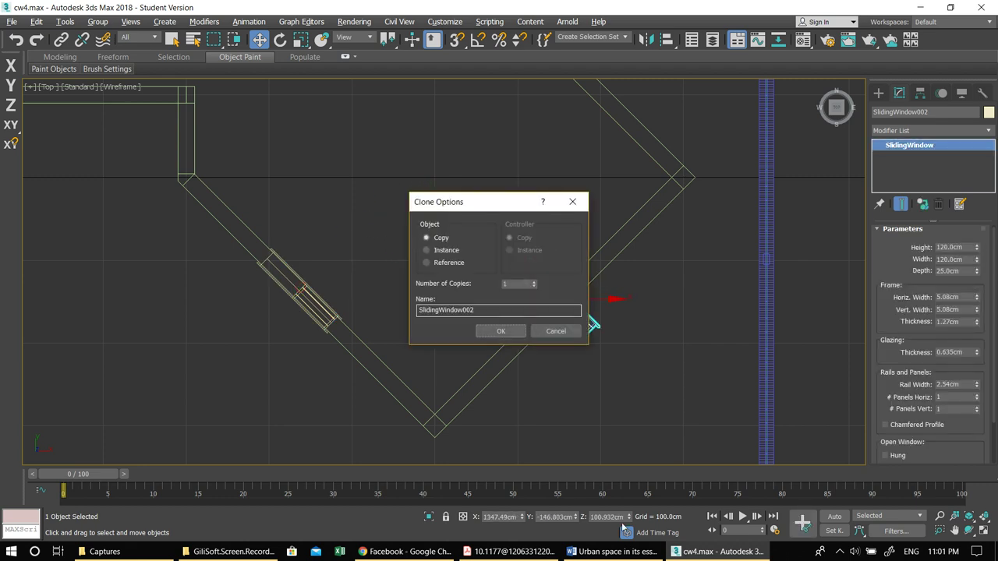
click(502, 330)
key(e)
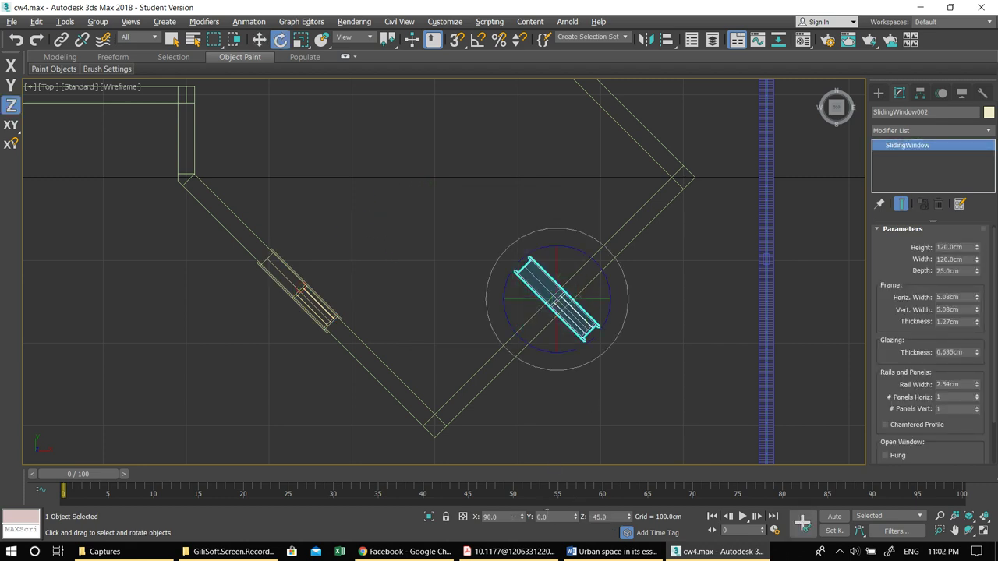
double_click(599, 517)
key(Return)
Step: Shift the copied sliding window so it sits centred in the thickness of the adjacent wall
middle_drag(552, 412, 508, 400)
key(w)
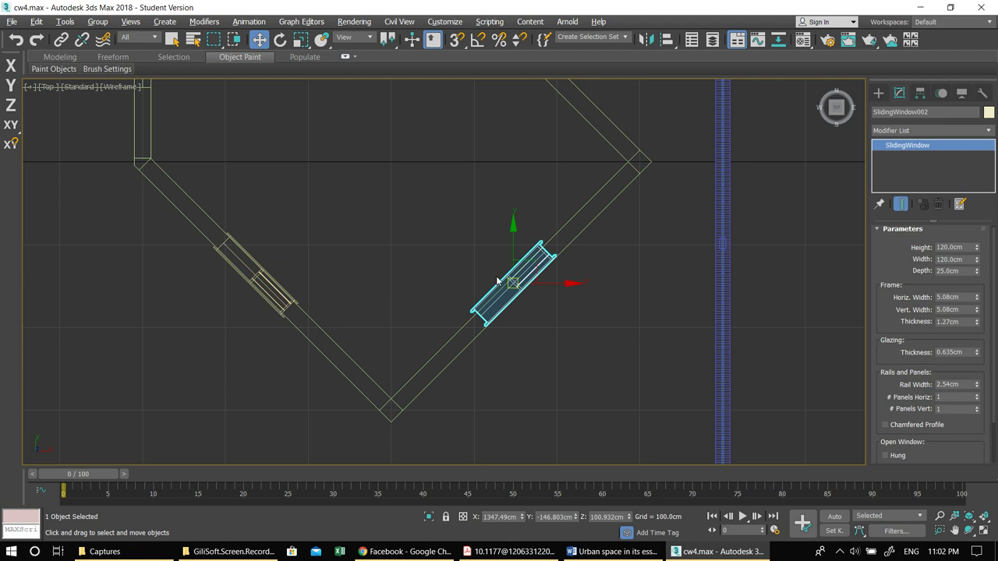
drag(510, 287, 521, 283)
Step: Copy the second sliding window near the room's back angled wall and try to rotate the copy freehand
middle_drag(476, 377, 461, 438)
shift+drag(483, 433, 442, 199)
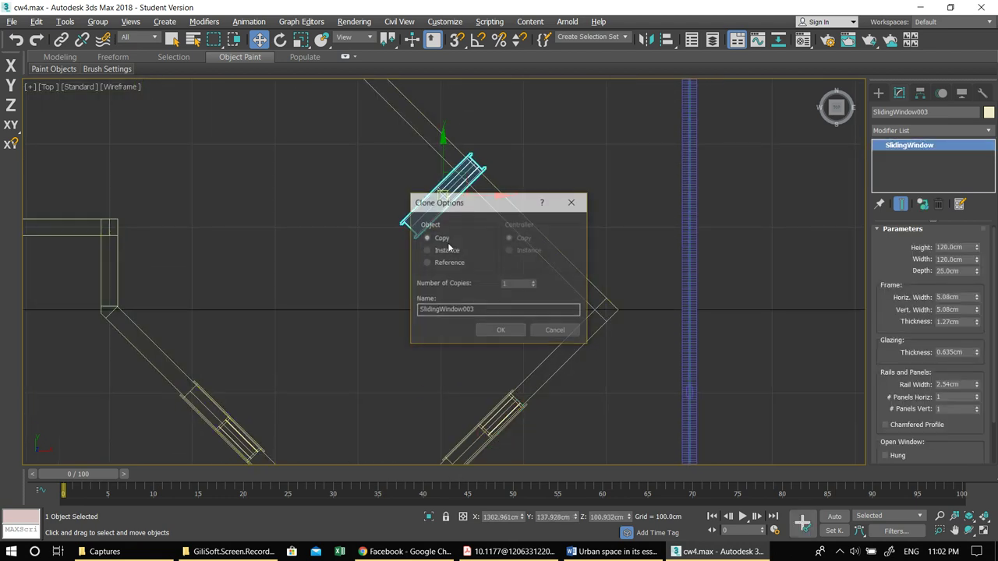
click(501, 330)
key(e)
drag(469, 239, 466, 92)
right_click(466, 92)
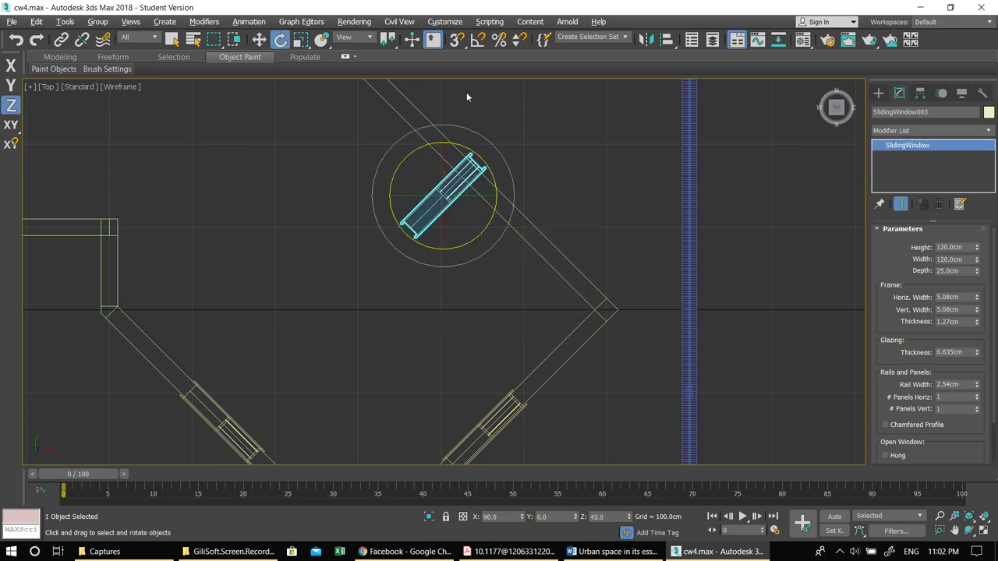
Step: Using angle snap, rotate the third window to 135 degrees about Z and move it into the back angled wall
click(479, 41)
drag(474, 233, 489, 213)
key(ctrl+z)
drag(461, 242, 486, 182)
middle_drag(462, 328, 448, 364)
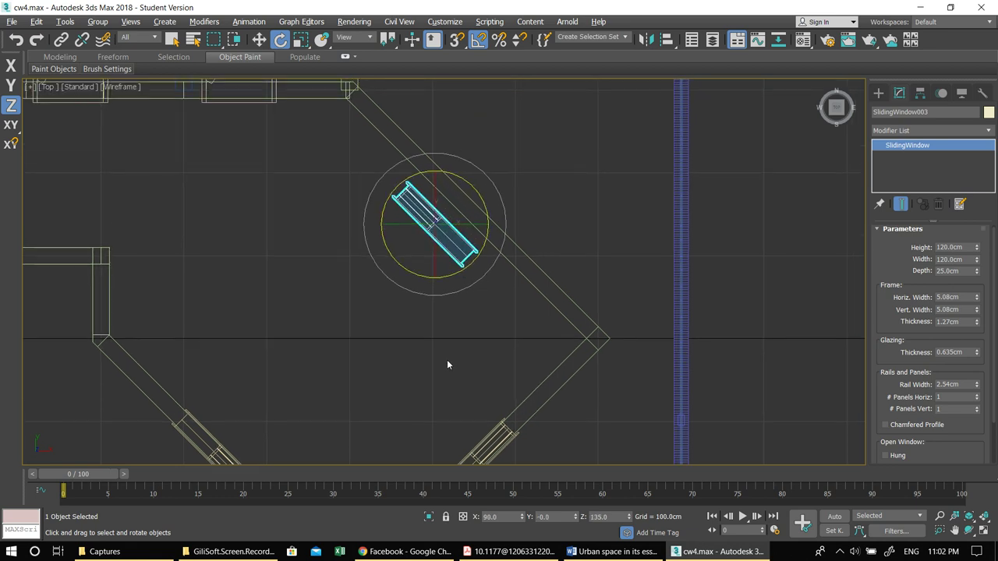
key(w)
drag(435, 222, 466, 203)
Step: Delete the rotated sliding window copy from the back angled wall
key(alt+w)
right_click(635, 348)
key(alt+w)
alt+middle_drag(635, 350, 594, 354)
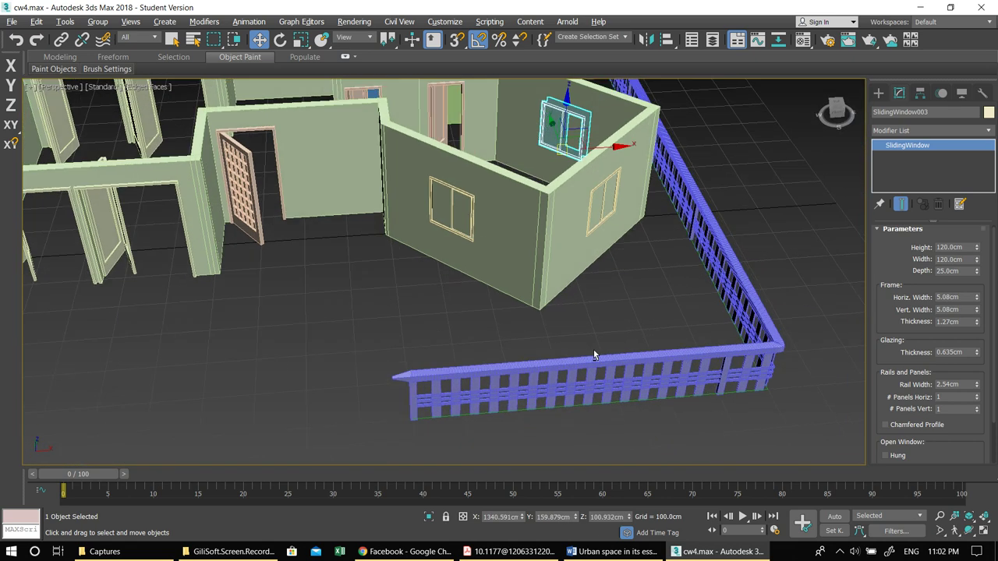
alt+middle_drag(554, 237, 488, 304)
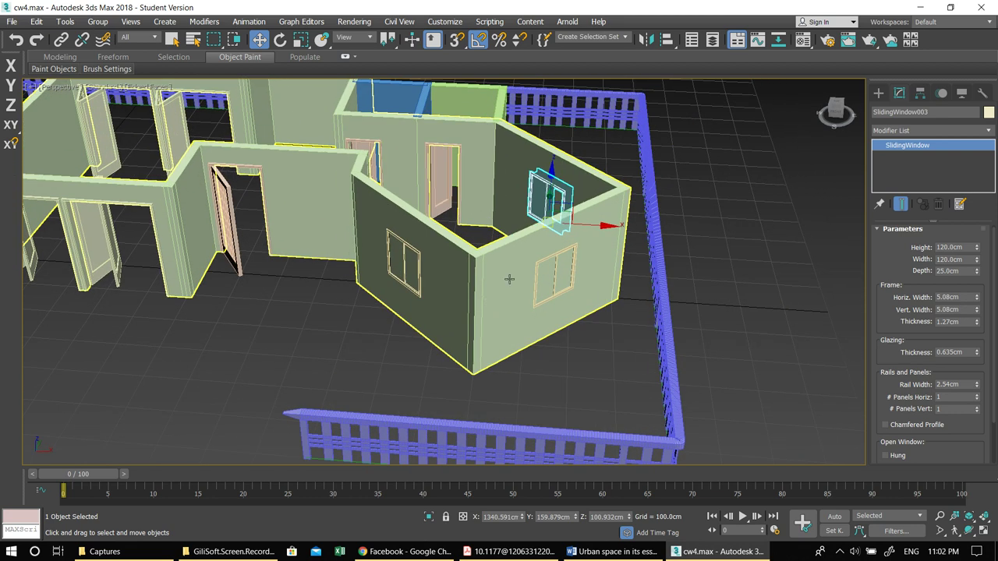
key(ctrl+d)
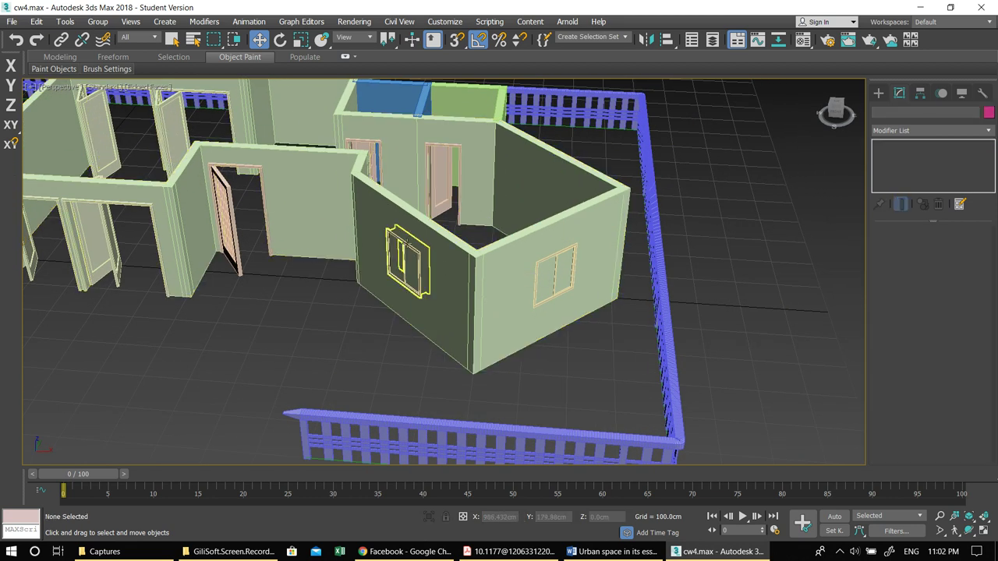
Step: Select the first sliding window in the angled wall and switch the reference coordinate system to Local
click(406, 244)
click(464, 285)
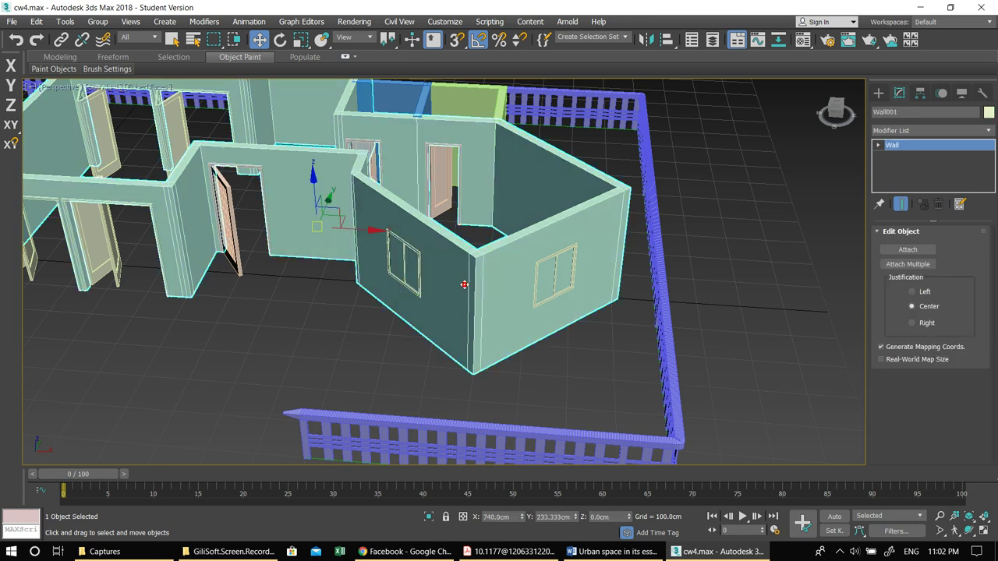
click(405, 247)
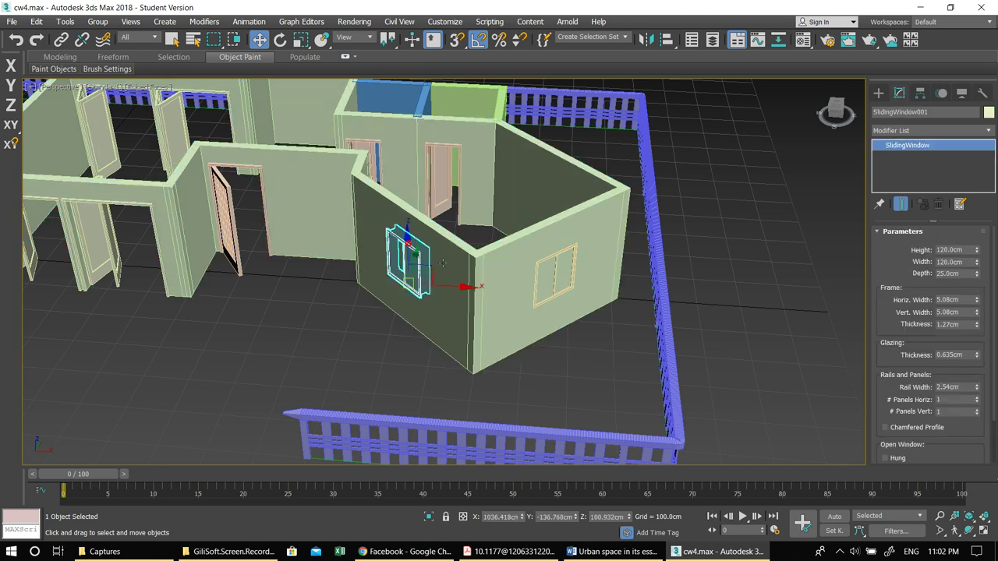
drag(463, 286, 382, 285)
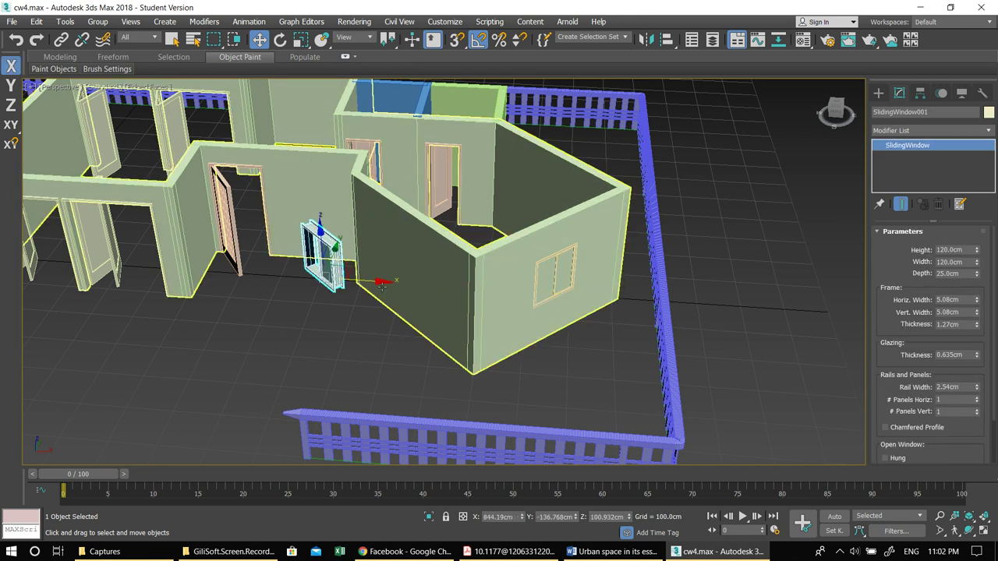
key(ctrl+z)
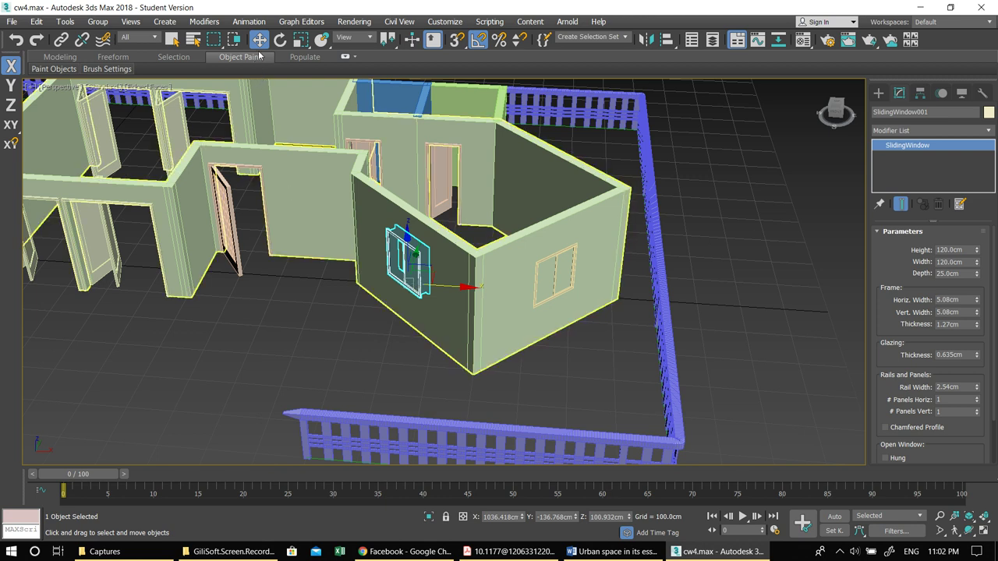
click(344, 39)
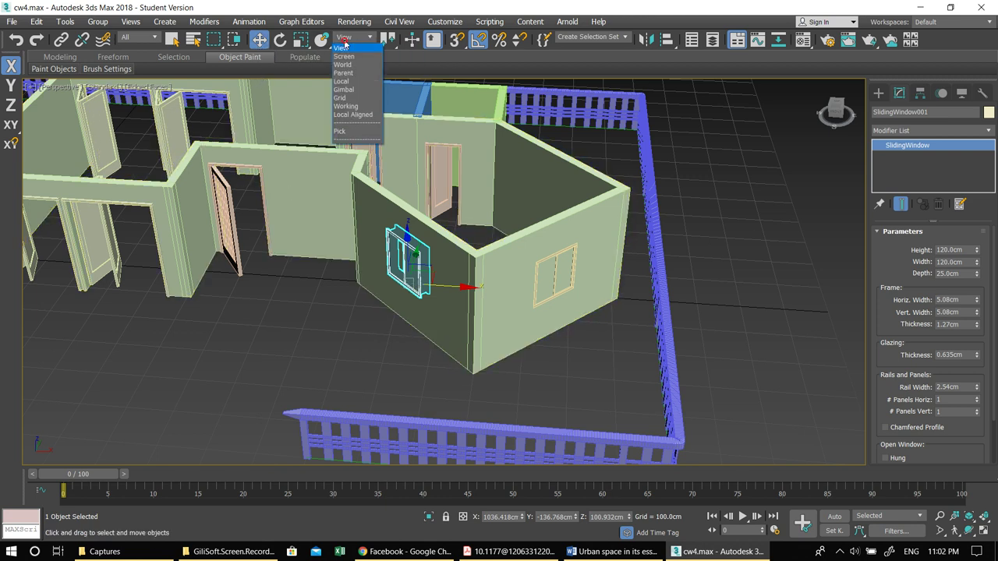
click(353, 81)
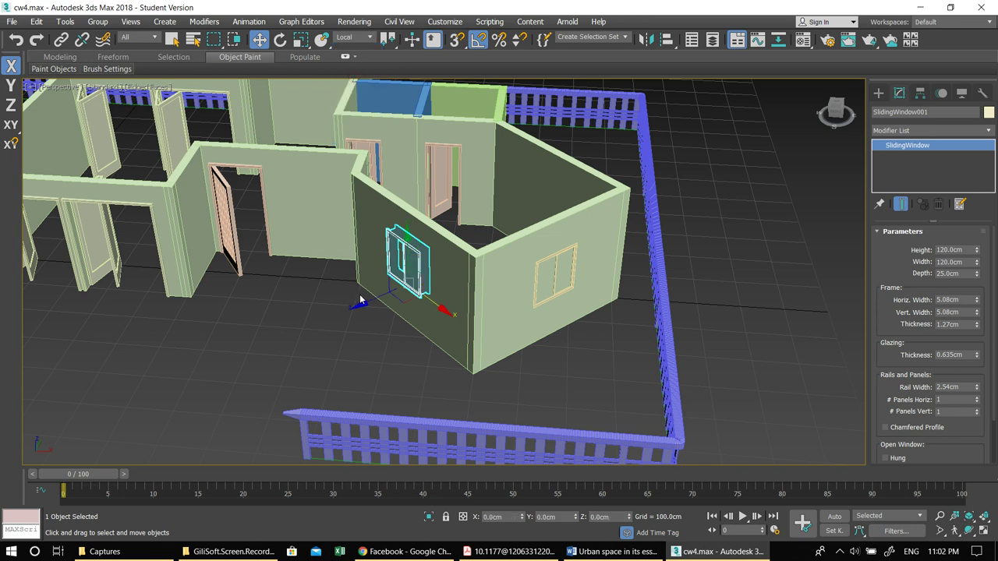
Step: Copy the first sliding window along its local Z axis into the parallel back wall, centring it in the wall's thickness
key(alt+w)
right_click(241, 182)
key(alt+w)
middle_drag(312, 160, 347, 81)
scroll(305, 226, down, 2)
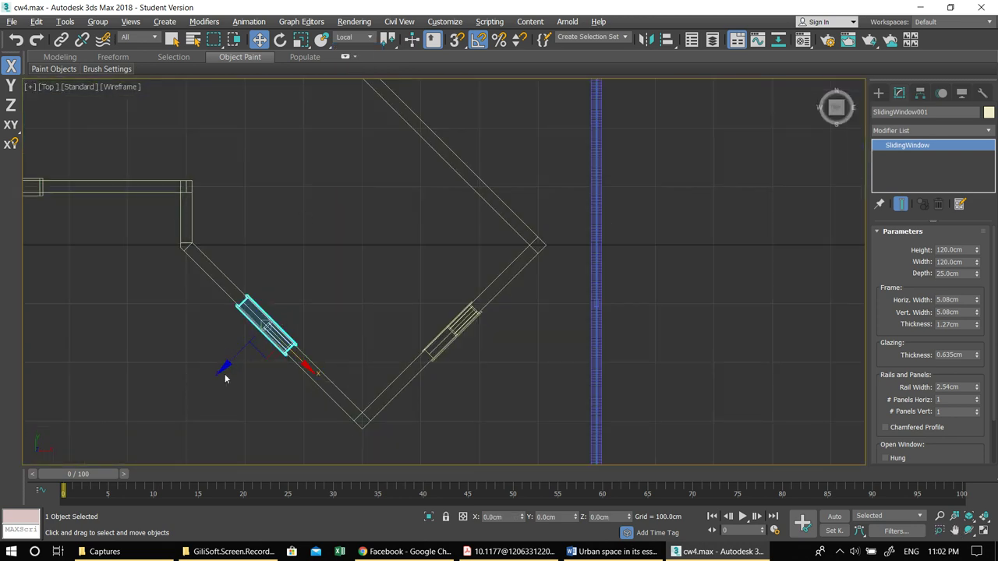
mouse_move(224, 368)
mouse_down()
mouse_move(396, 192)
mouse_move(391, 183)
mouse_up()
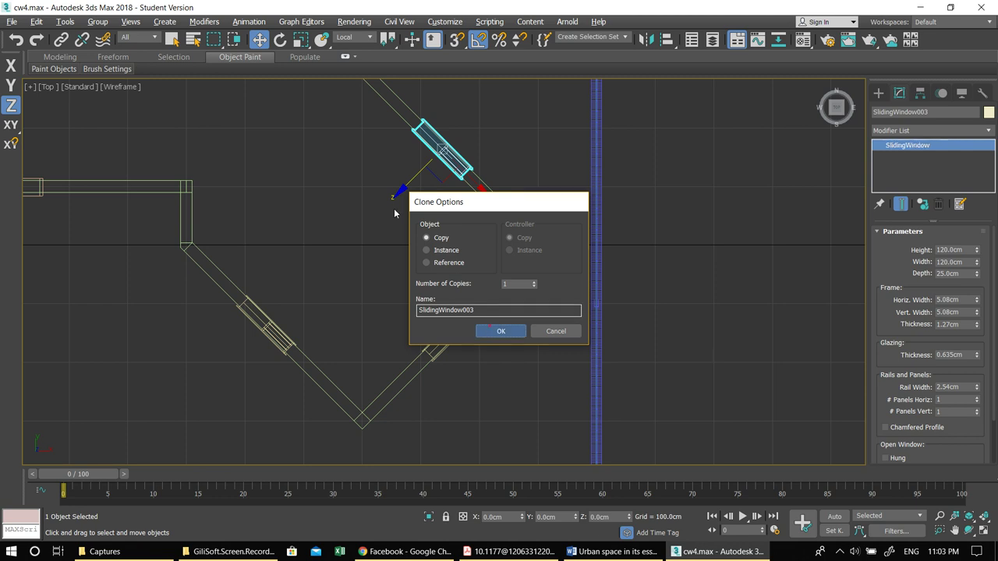
key(Return)
scroll(328, 232, up, 5)
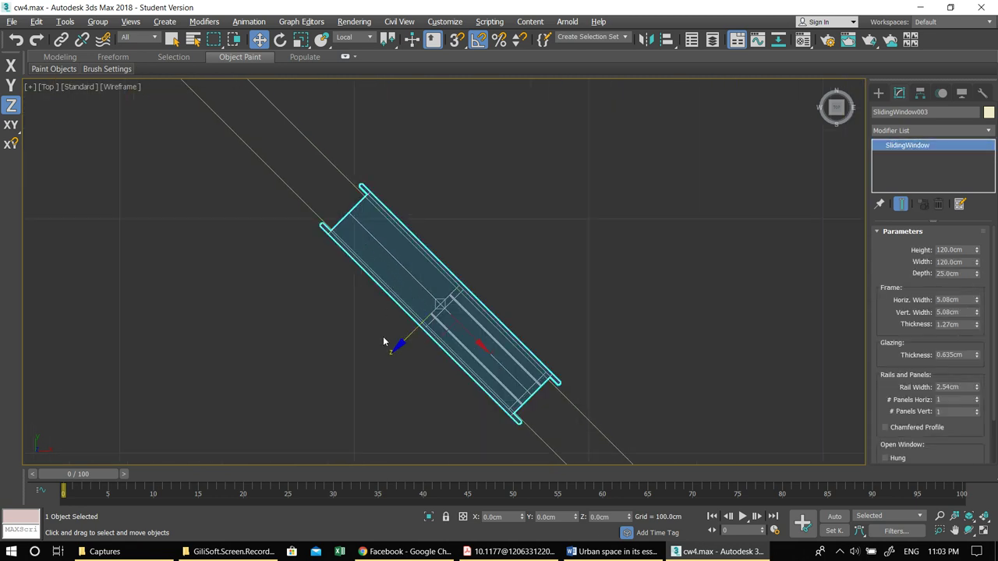
drag(397, 345, 396, 345)
Step: Set the reference coordinate system to World and deselect the new sliding window
key(alt+w)
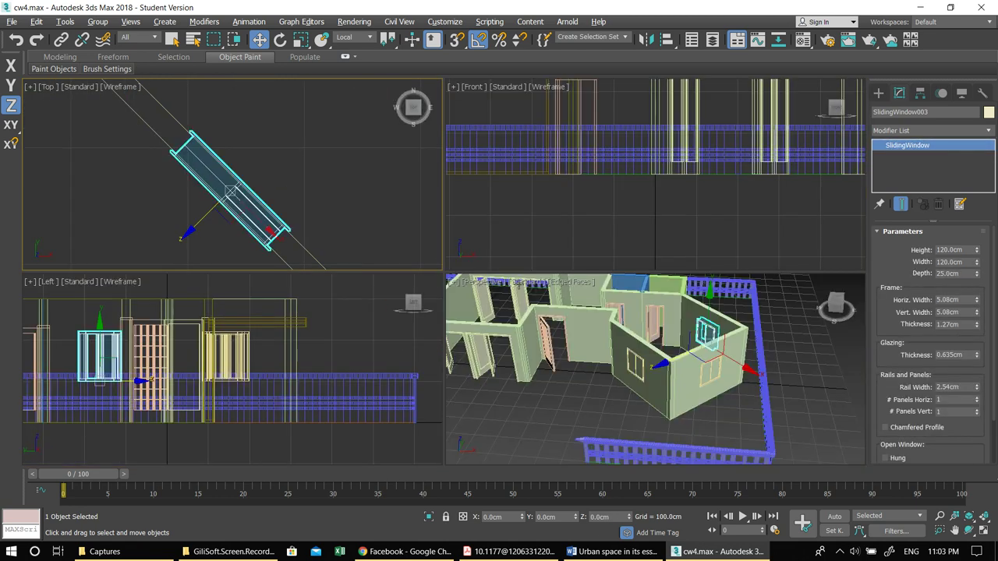
key(alt+w)
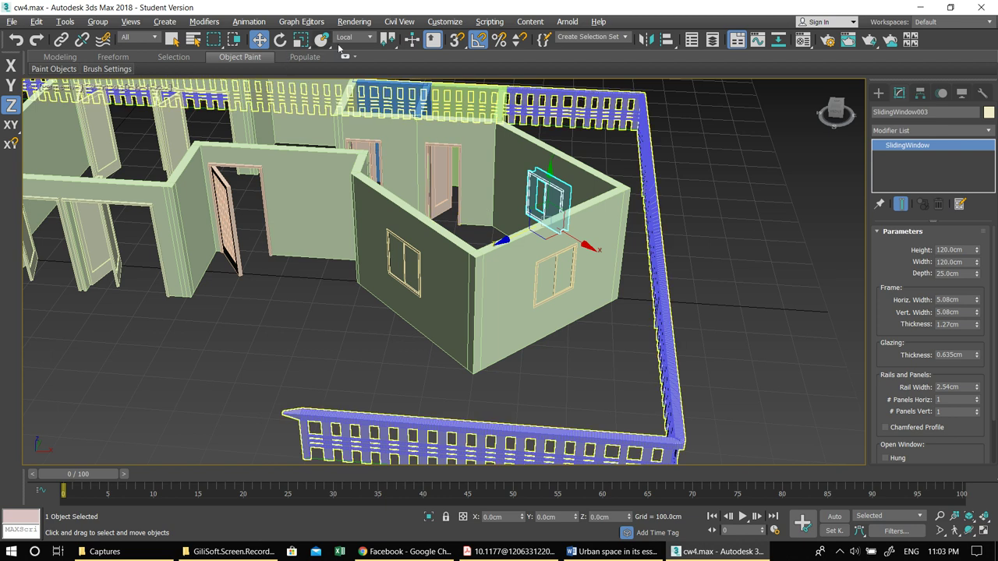
click(351, 37)
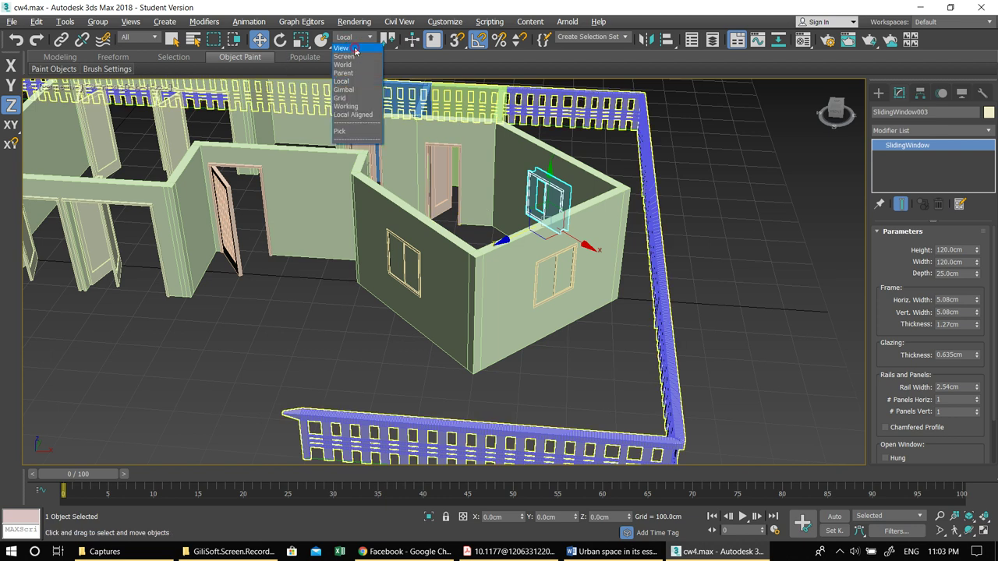
click(343, 65)
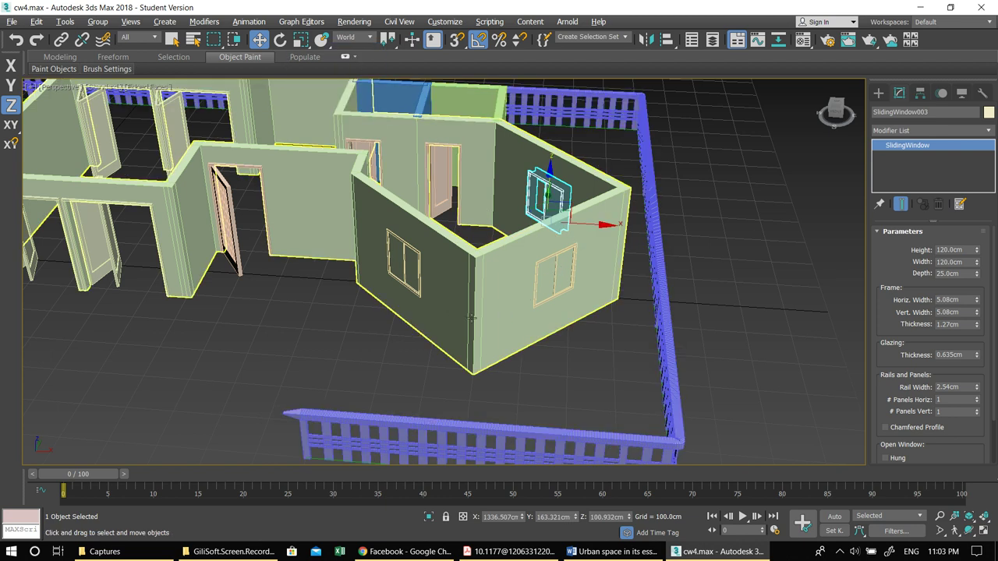
alt+middle_drag(352, 334, 312, 329)
click(312, 329)
Step: Link the first sliding window to the angled room's wall as its parent
click(61, 40)
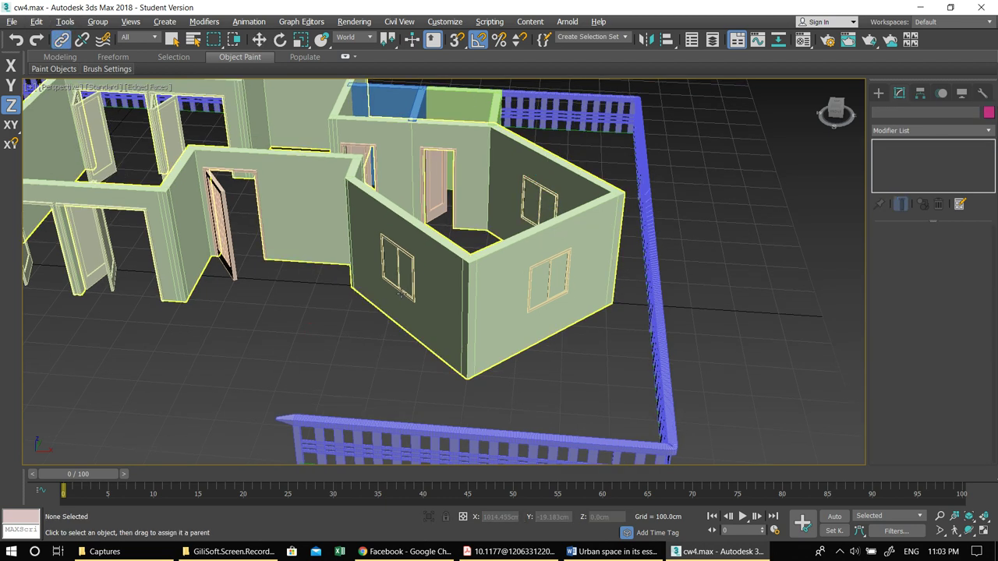
drag(415, 278, 447, 270)
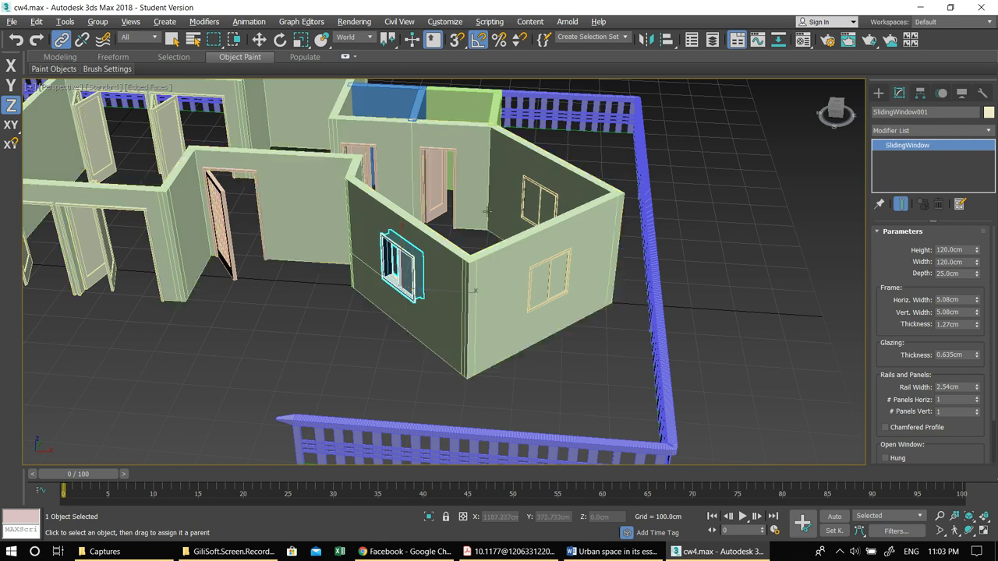
Step: Link the sliding window in the angled room's back wall to that wall as its parent, clearing the selection
click(701, 154)
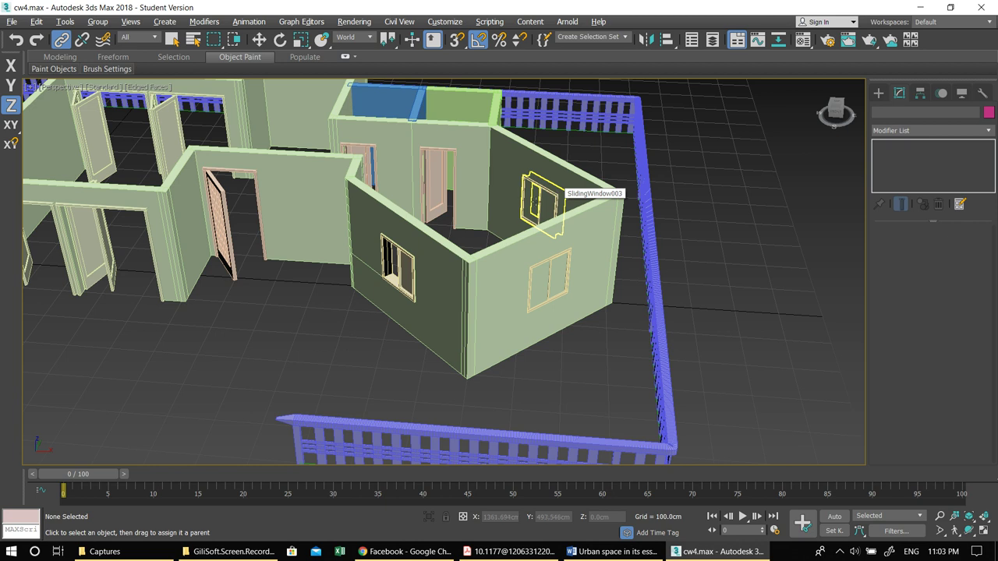
click(550, 193)
drag(550, 194, 520, 143)
key(w)
click(731, 214)
Step: Link the remaining sliding window, in the angled room's outer end wall, to the wall as its parent and deselect it
alt+middle_drag(556, 252, 514, 265)
click(61, 40)
click(481, 306)
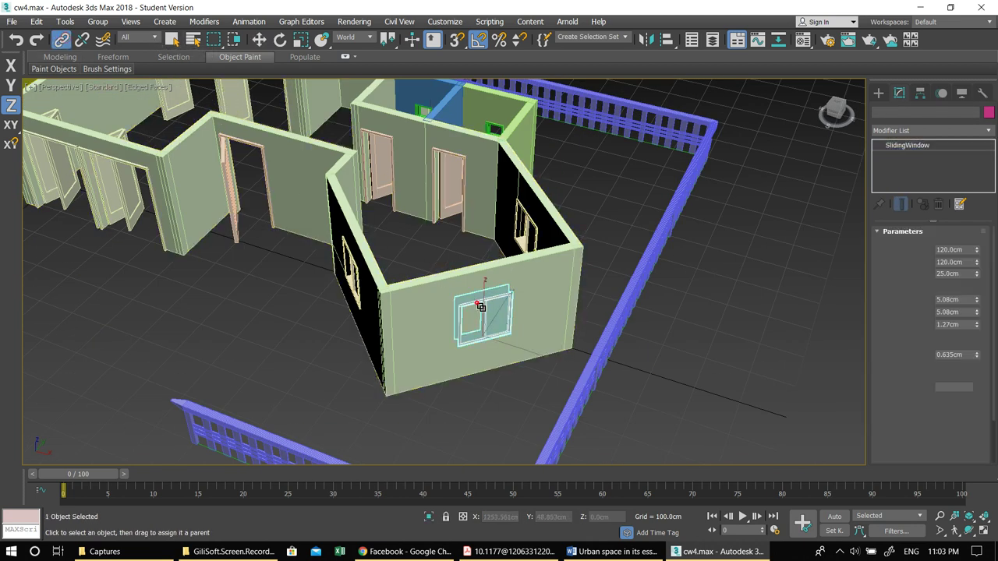
drag(480, 306, 491, 265)
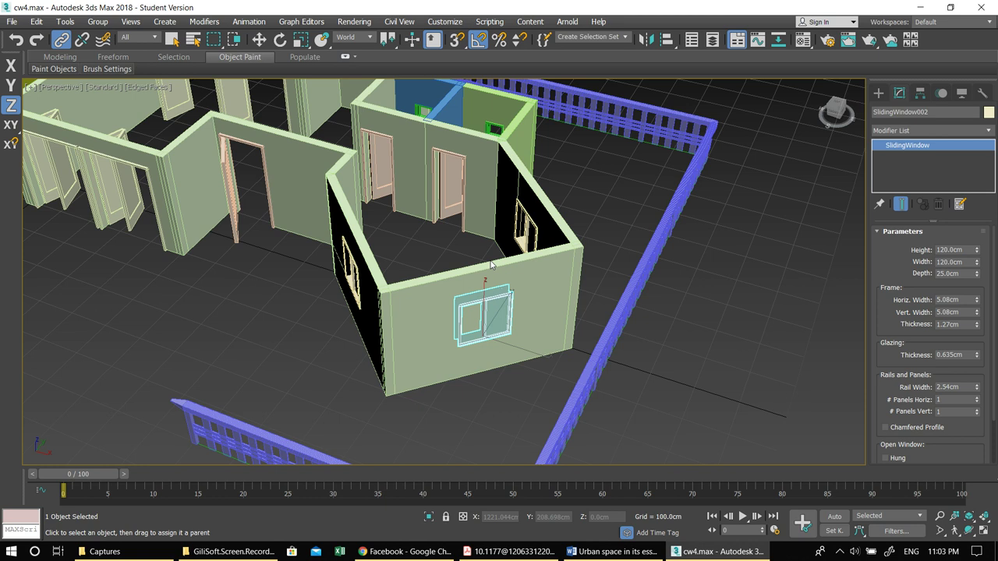
click(606, 230)
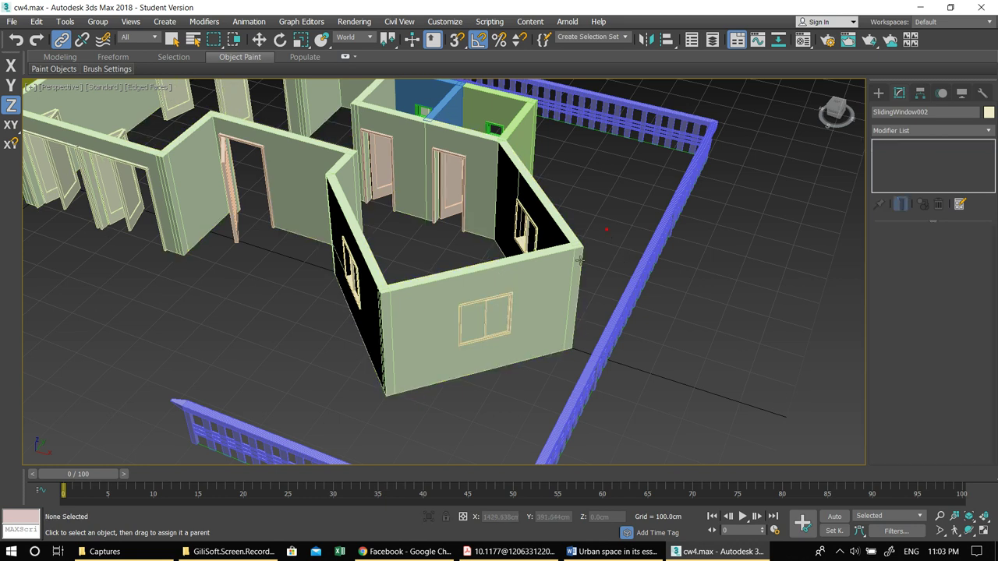
drag(510, 294, 537, 275)
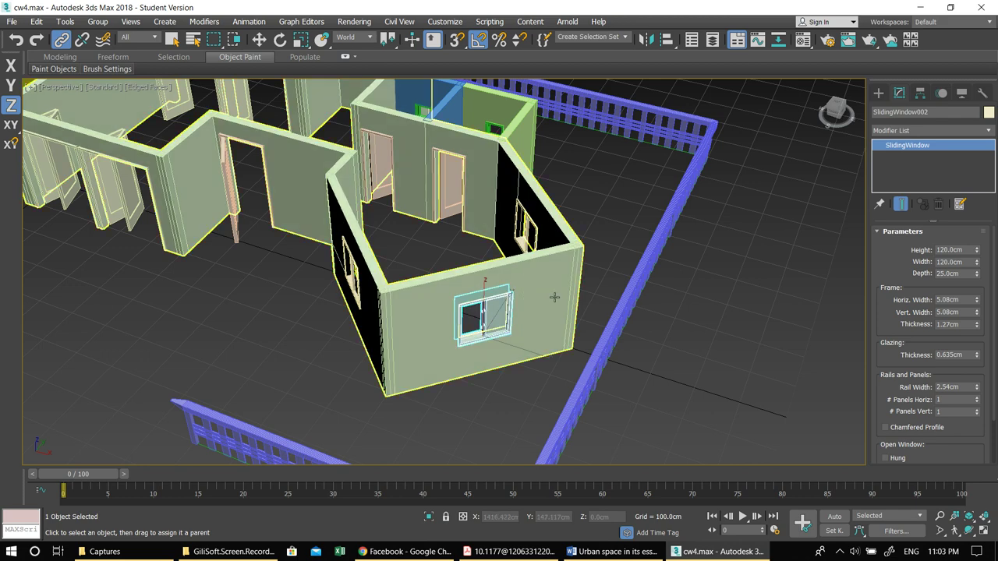
key(w)
click(590, 207)
Step: Examine the window openings in the angled room and the overall house model
alt+middle_drag(429, 310, 337, 327)
scroll(402, 298, down, 3)
scroll(408, 312, down, 3)
scroll(406, 312, up, 8)
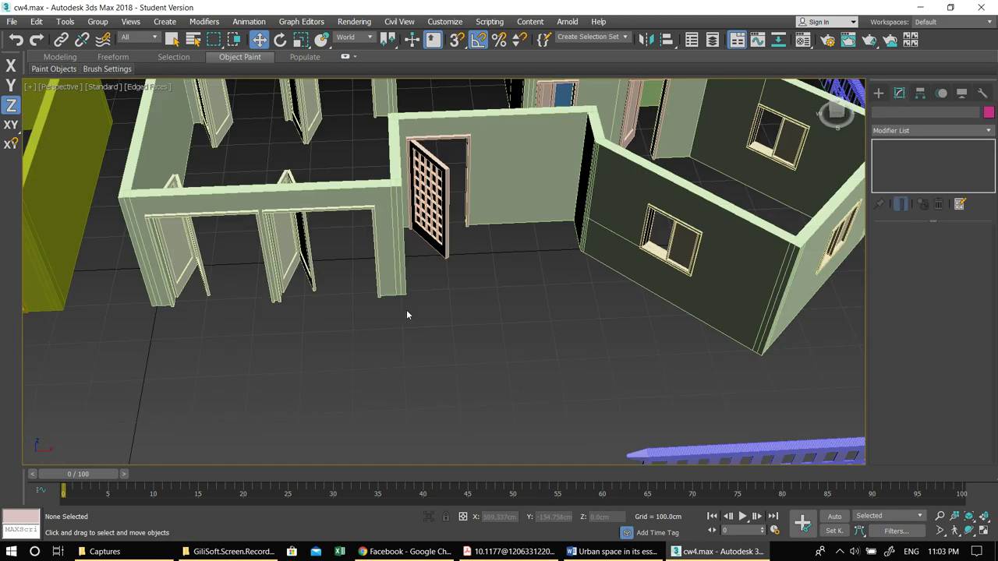
scroll(406, 309, down, 8)
scroll(396, 302, up, 2)
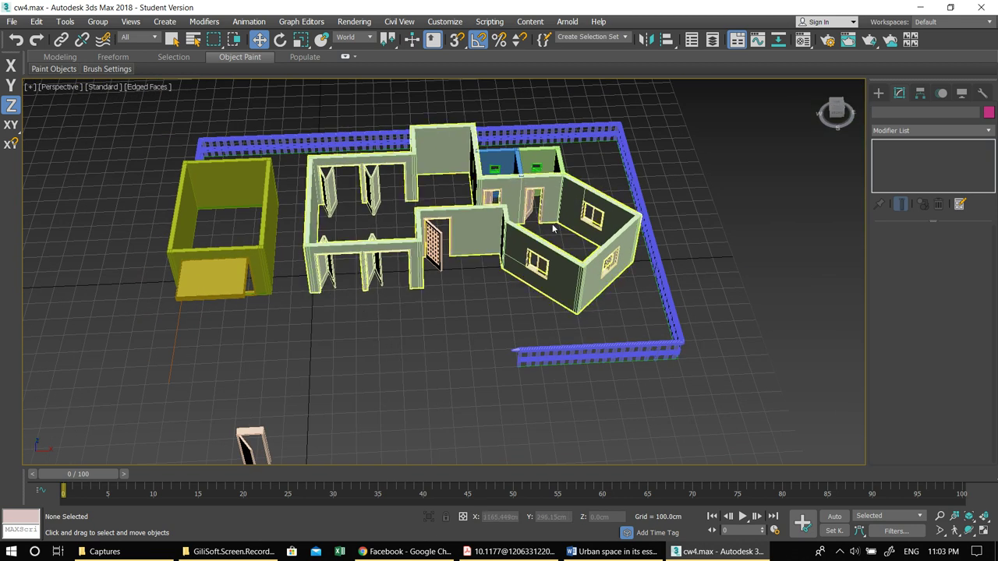
middle_drag(370, 231, 370, 234)
scroll(370, 235, up, 5)
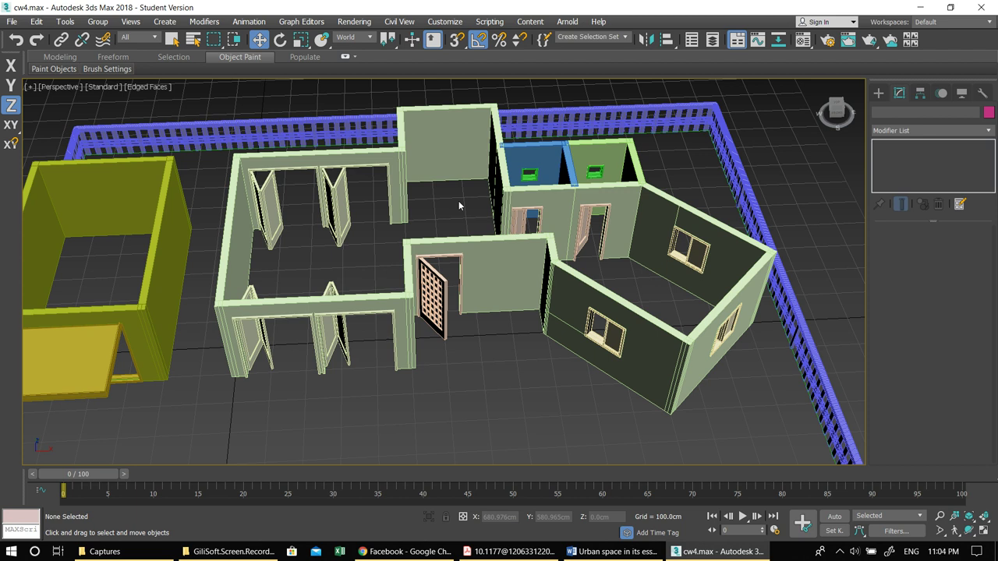
Step: Draw a casement window about 215 cm wide, 53 cm deep and 422 cm high on the ground in front of the house
click(880, 94)
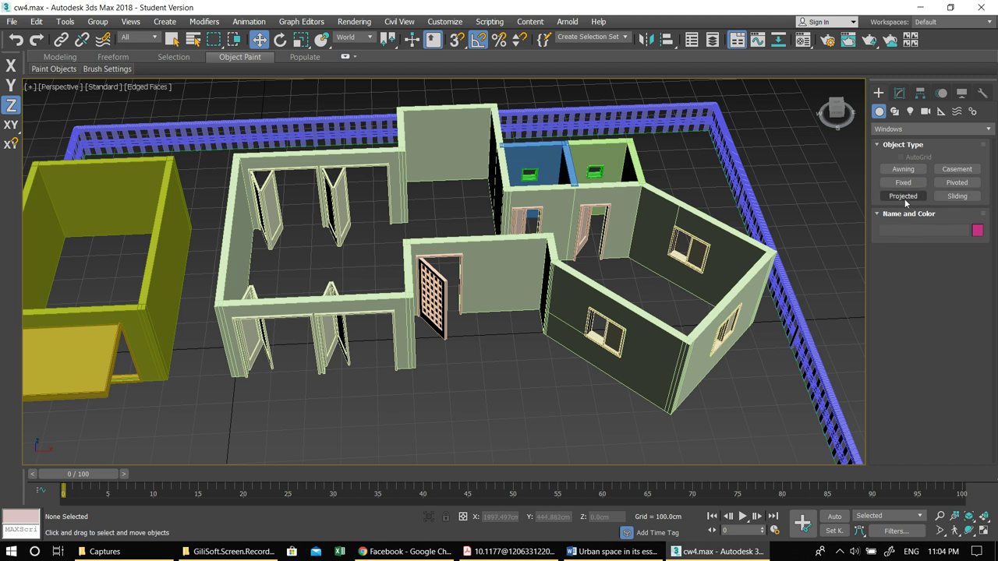
click(941, 170)
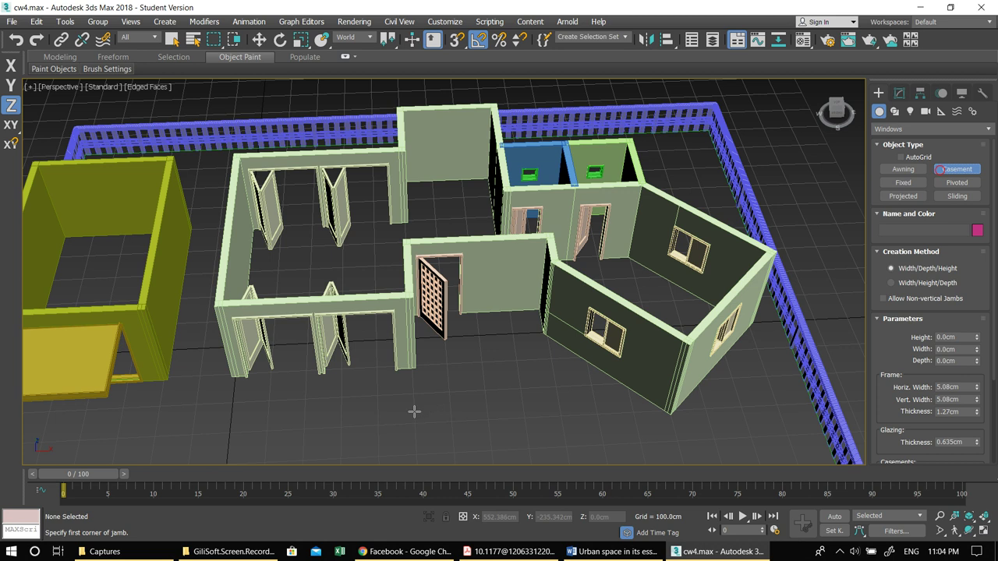
drag(414, 412, 494, 407)
click(491, 391)
click(497, 244)
scroll(916, 400, down, 5)
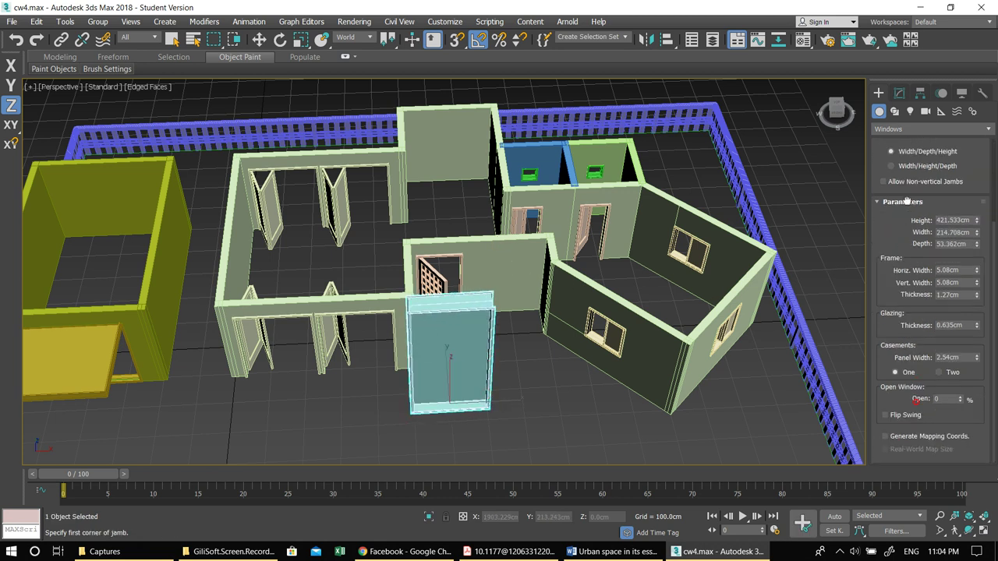
Step: Swing the casement window's panel open and delete the window
drag(960, 400, 960, 379)
key(w)
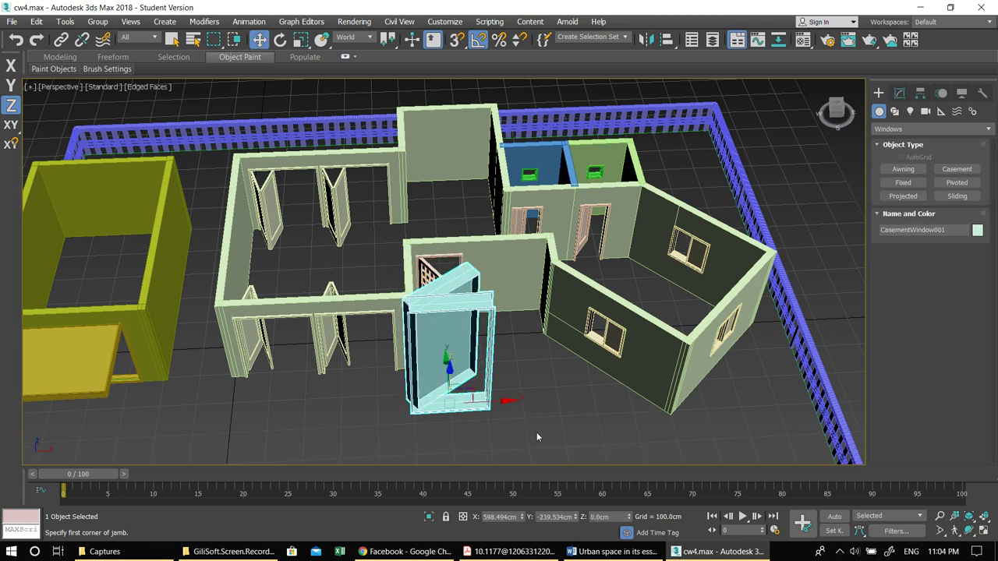
key(Delete)
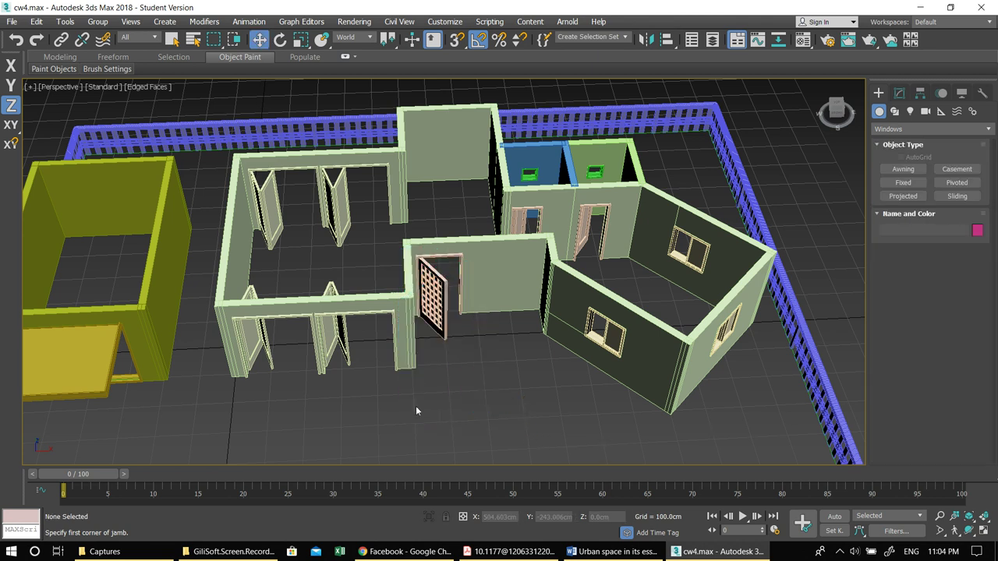
Step: Examine the house from behind and its wall, door and window layout in the Top view
middle_drag(384, 302, 441, 337)
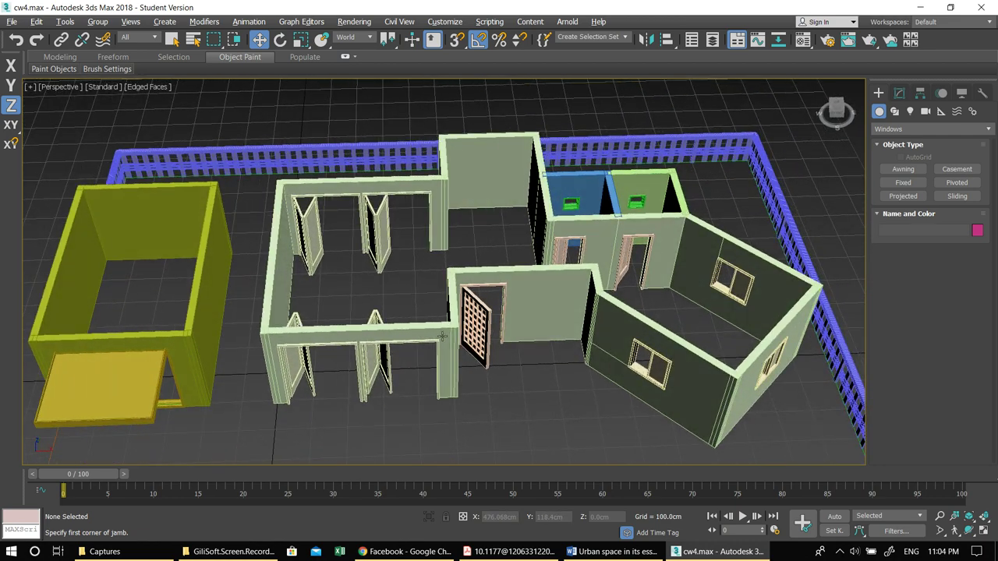
alt+middle_drag(527, 361, 343, 366)
scroll(366, 365, down, 5)
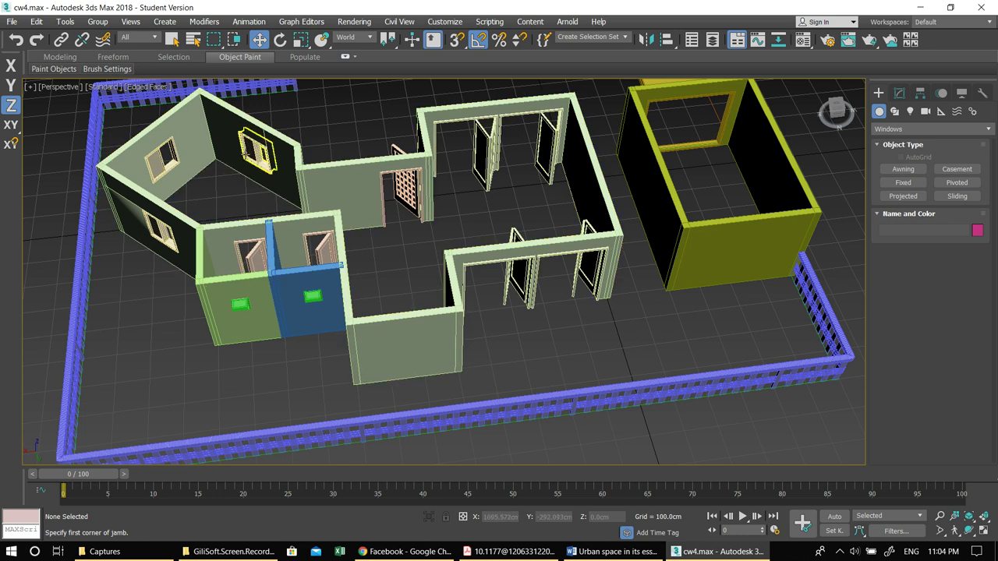
click(251, 154)
key(alt+w)
key(alt+w)
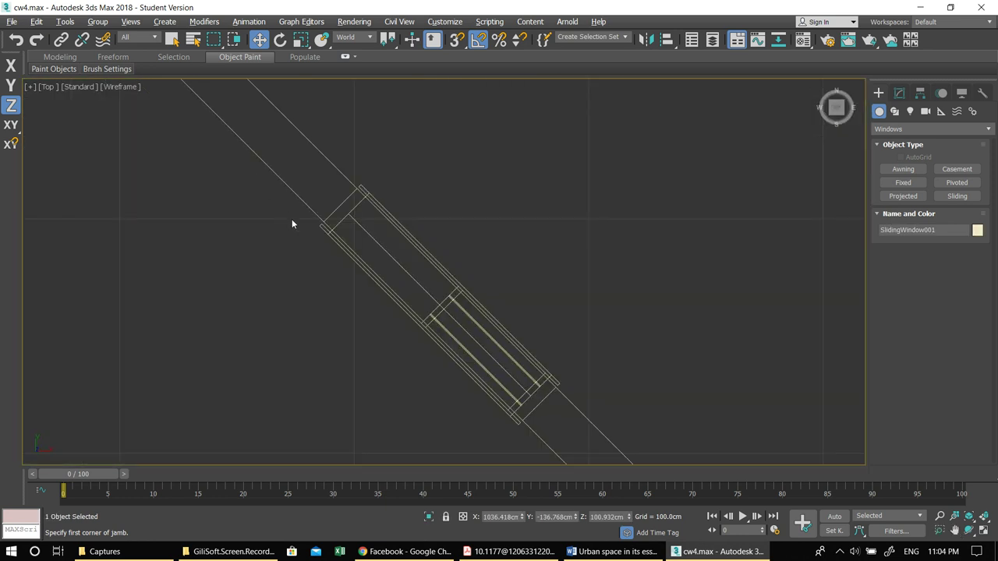
scroll(454, 239, down, 6)
scroll(457, 241, up, 3)
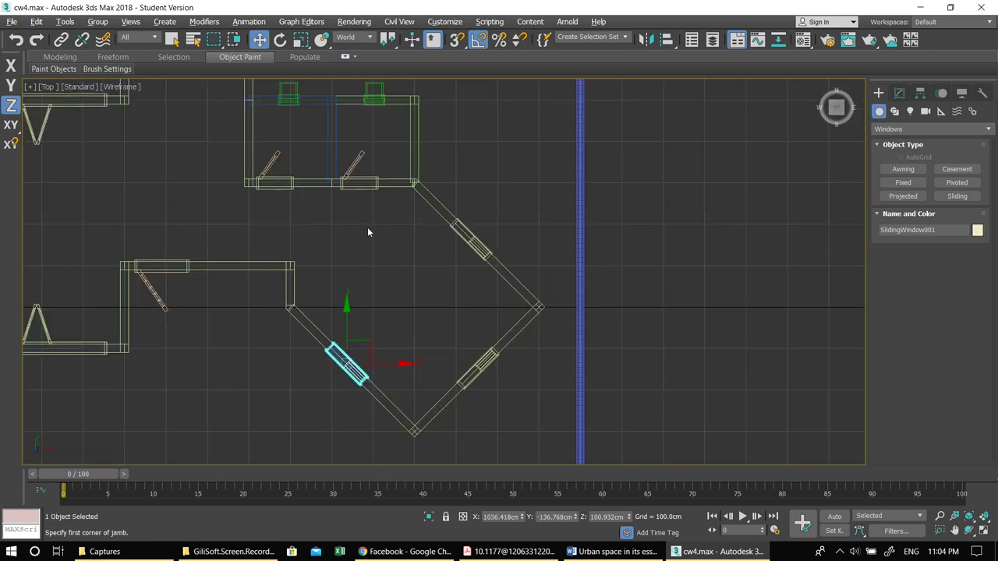
middle_drag(367, 227, 419, 265)
middle_drag(304, 226, 434, 289)
scroll(411, 237, up, 2)
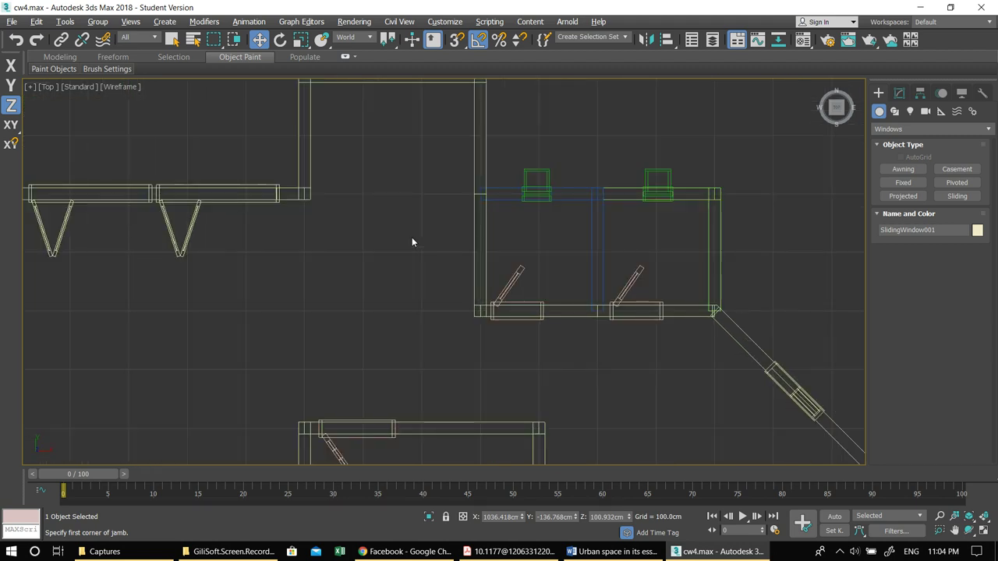
key(alt+w)
middle_click(613, 320)
key(alt+w)
alt+middle_drag(619, 328, 427, 337)
middle_drag(294, 226, 485, 317)
alt+middle_drag(421, 312, 468, 331)
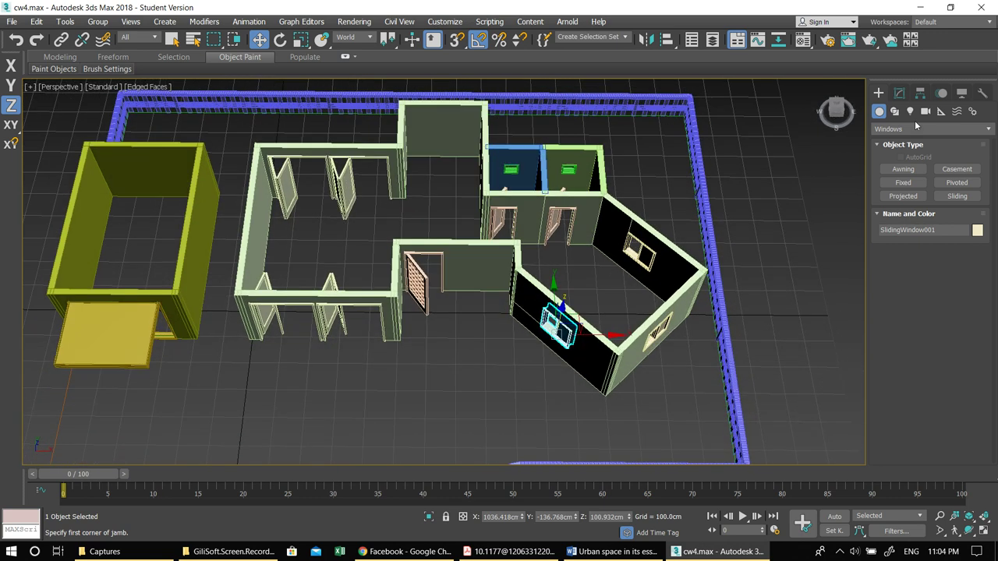
Step: Switch the geometry category to Stairs and start a Straight Stair for the open ground in front of the house
click(897, 129)
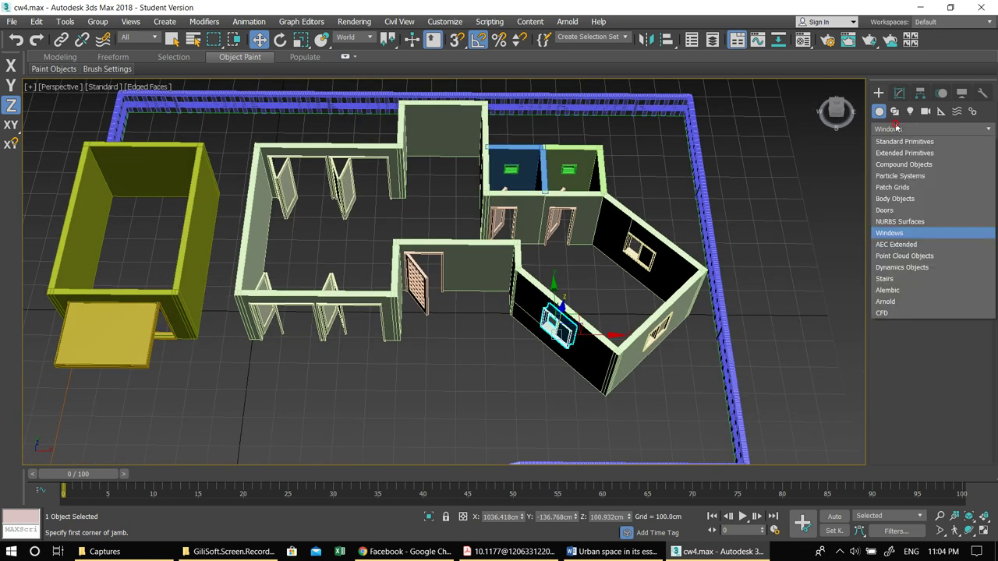
click(898, 279)
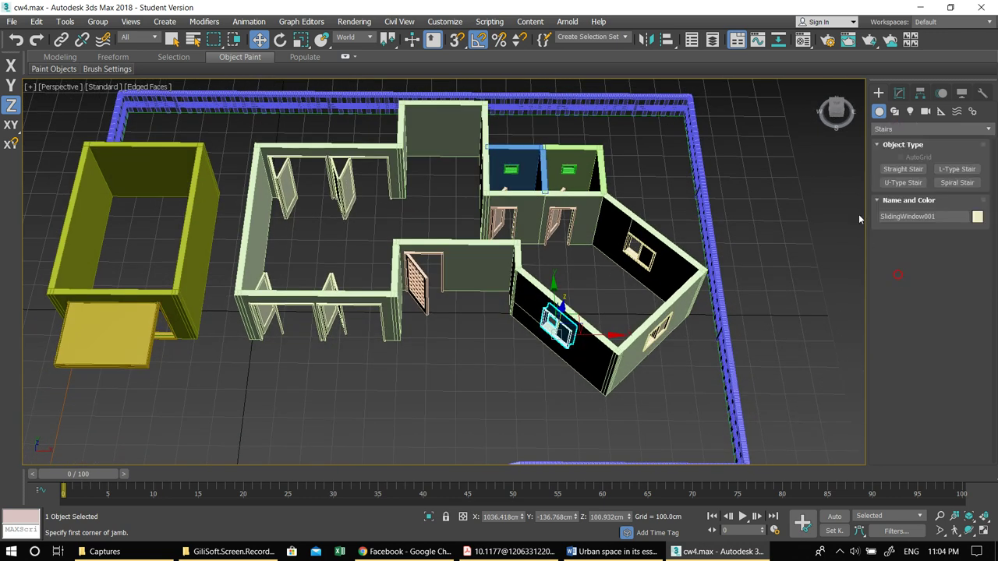
click(887, 172)
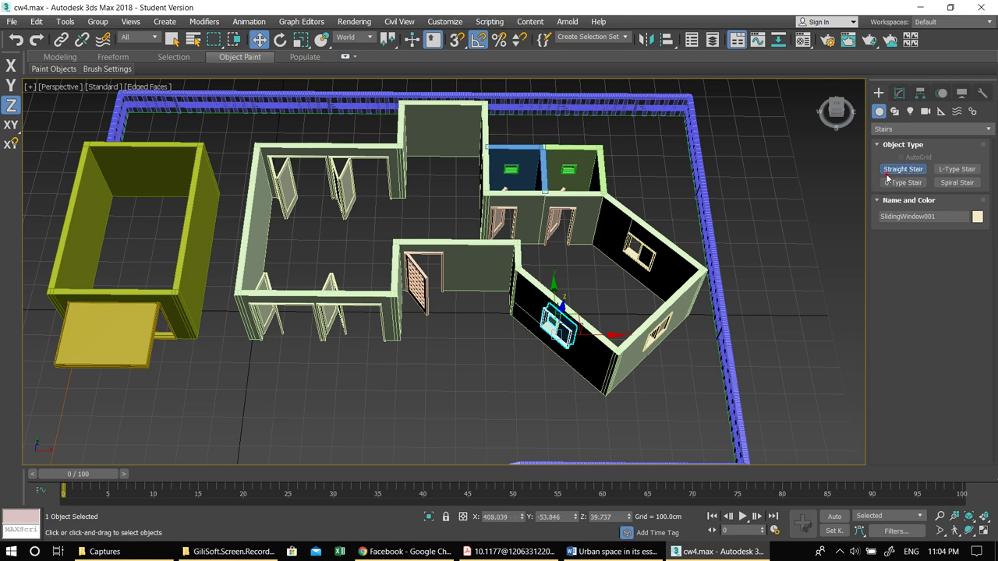
middle_drag(589, 336, 619, 234)
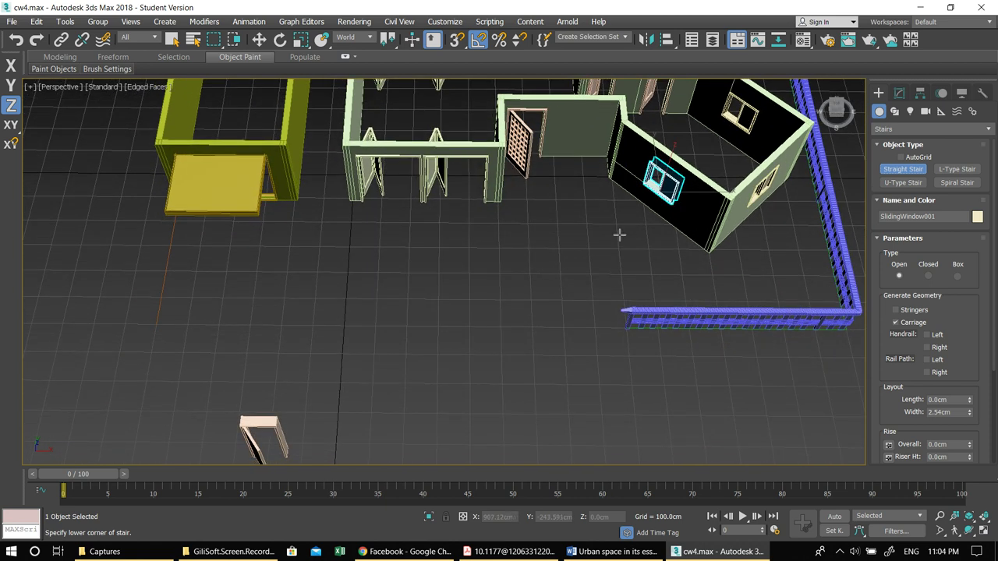
scroll(619, 234, down, 3)
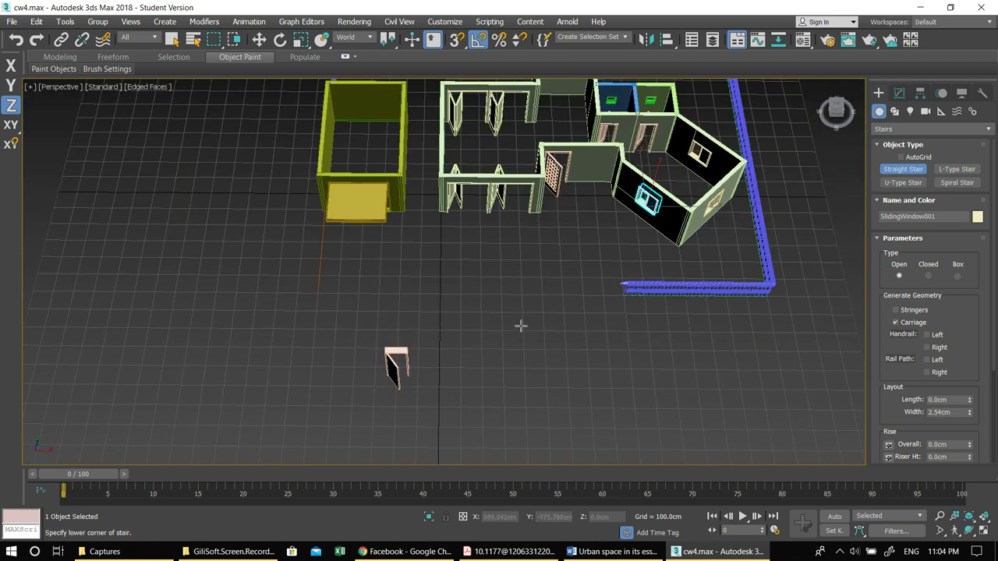
drag(505, 378, 537, 372)
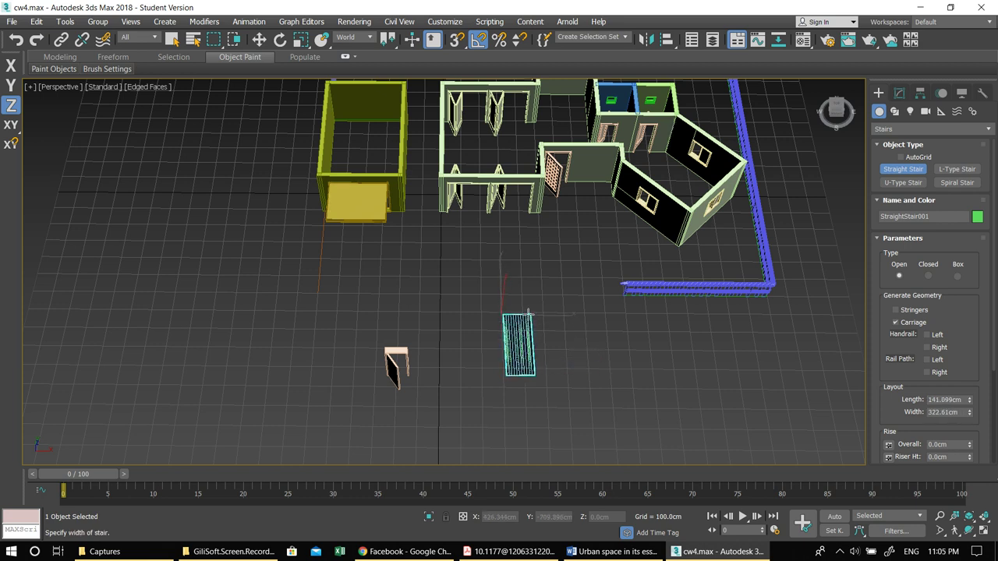
right_click(531, 365)
drag(507, 375, 620, 378)
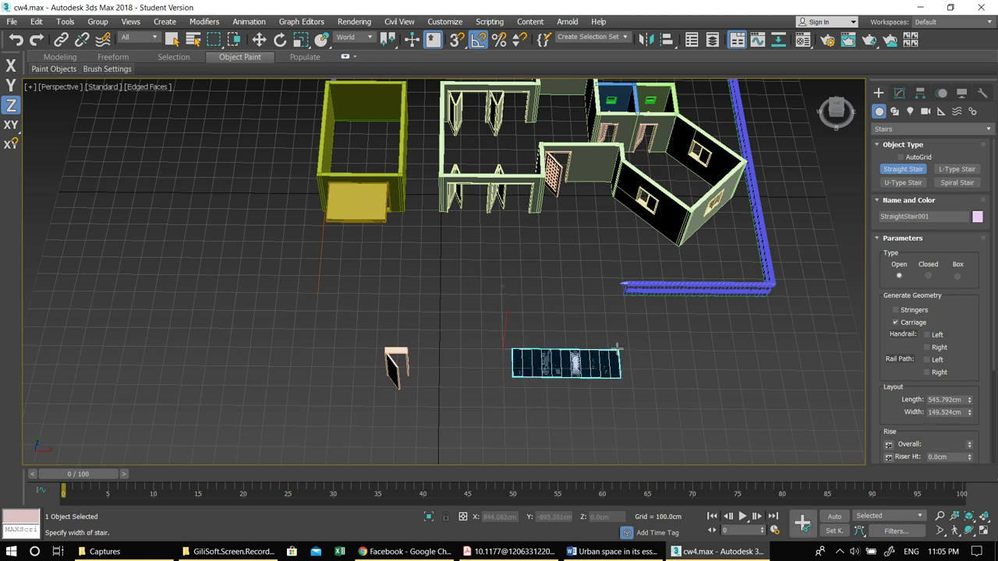
click(618, 344)
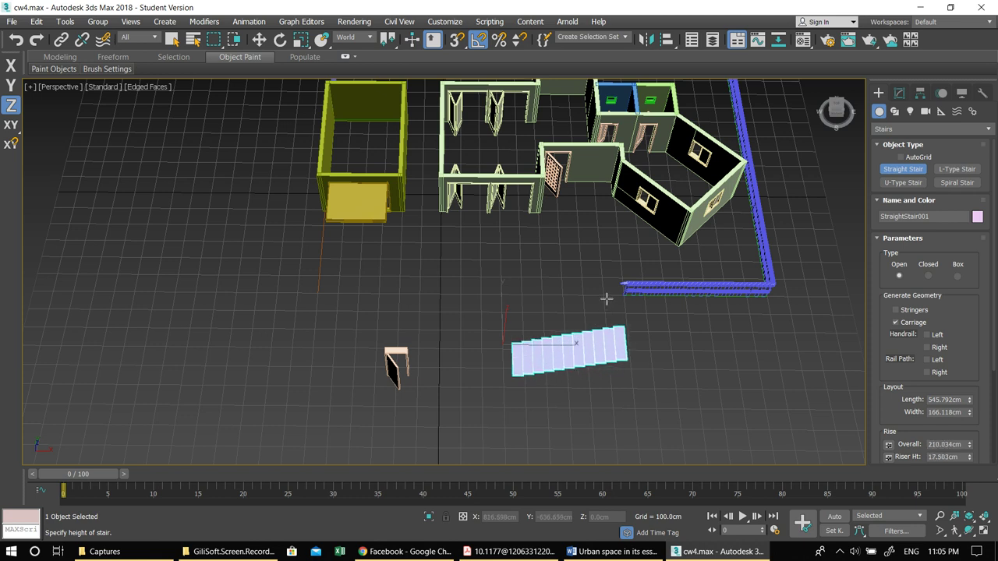
click(598, 245)
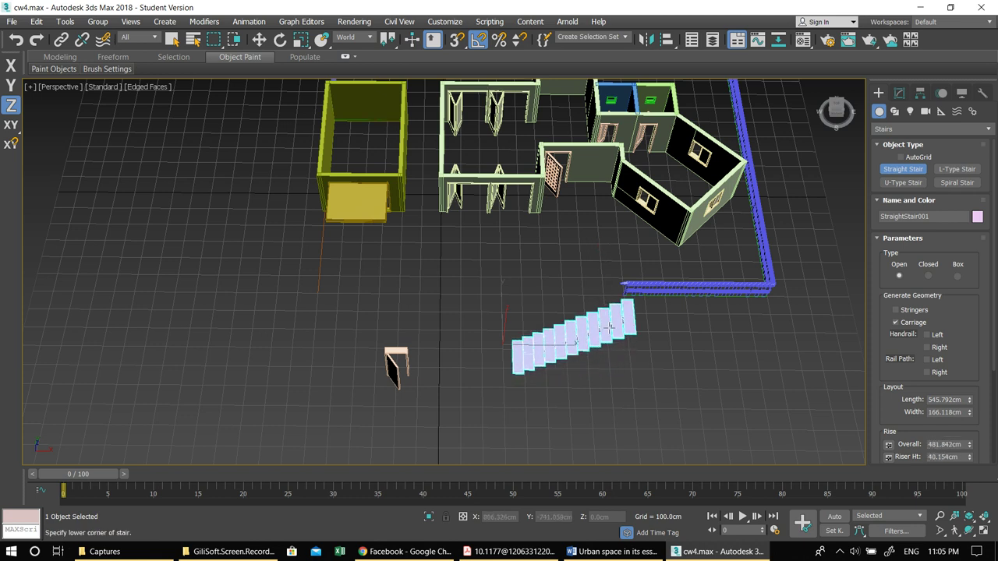
key(Delete)
Step: Draw an open straight stair in front of the house, about 647 cm long, 173 cm wide and 346 cm in overall rise
drag(439, 365, 577, 364)
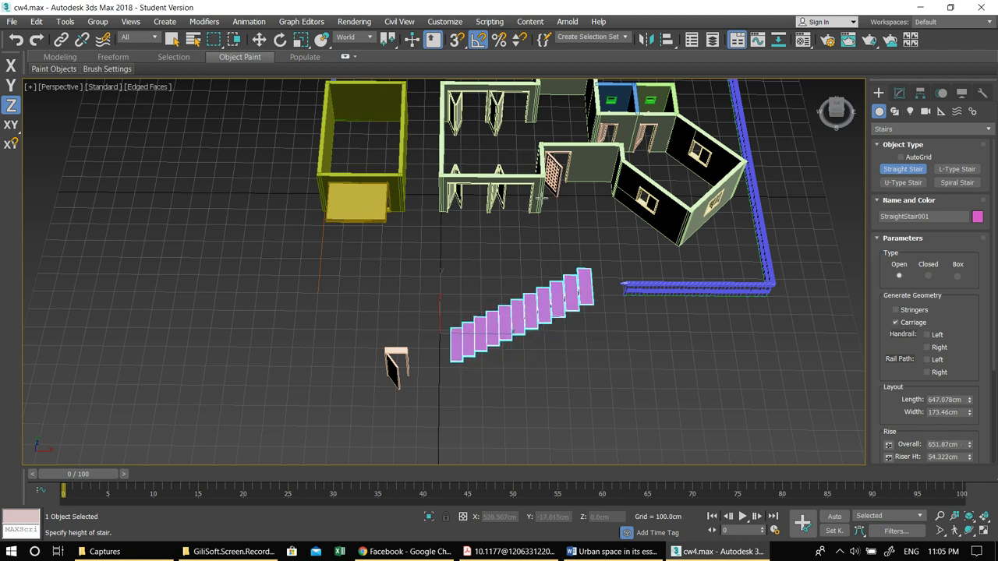
click(543, 261)
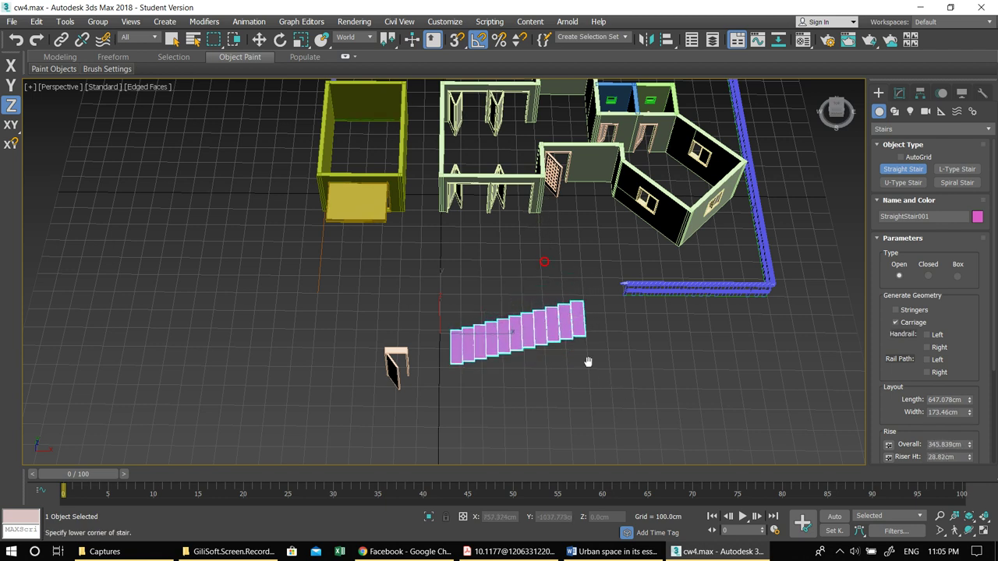
middle_drag(590, 361, 531, 306)
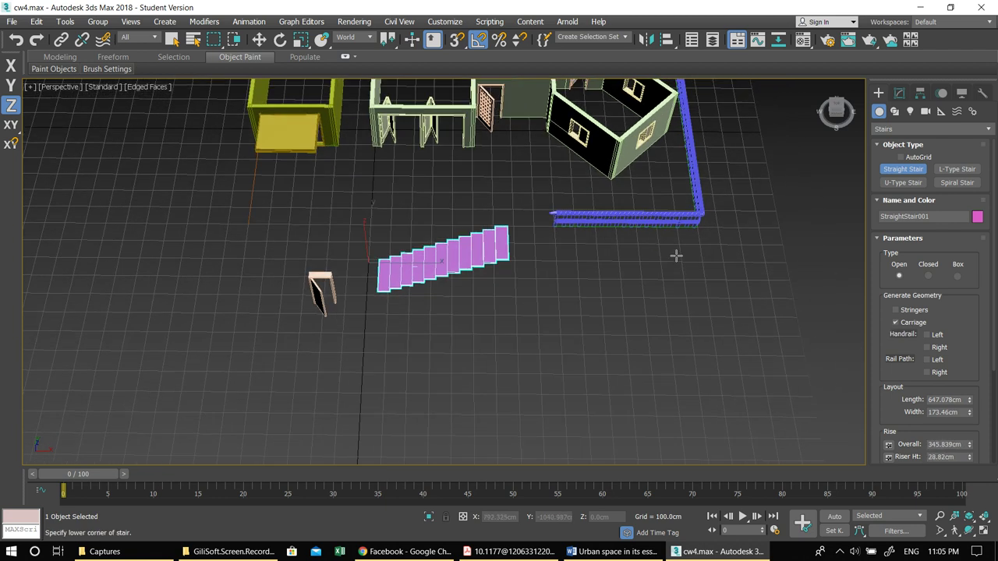
Step: Change the straight stair's type to Closed
click(900, 93)
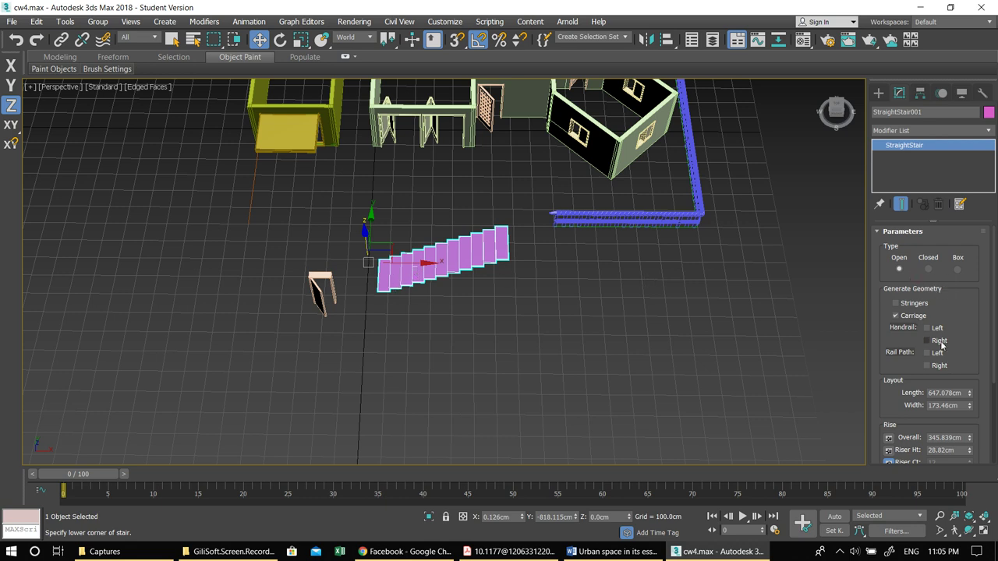
scroll(520, 365, up, 5)
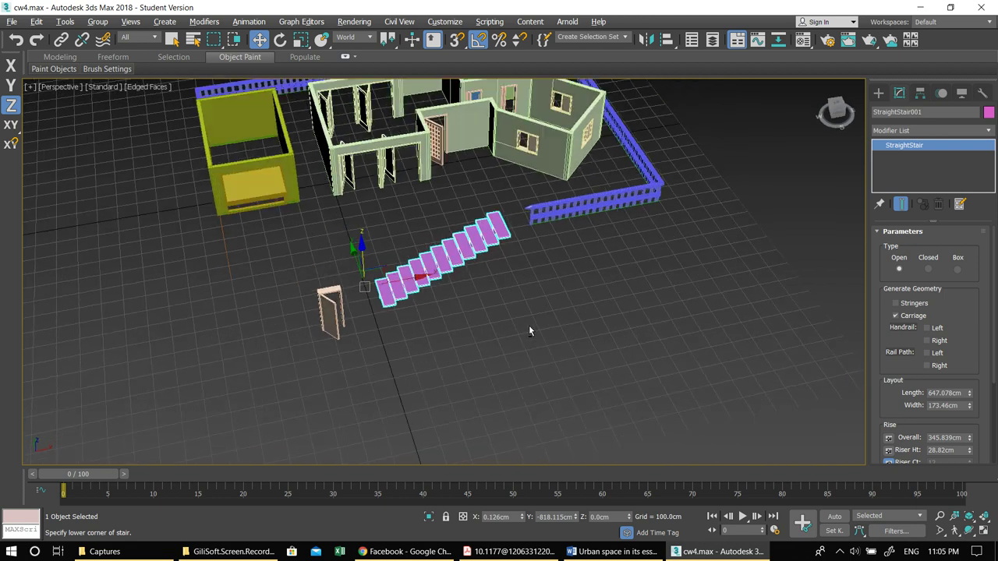
alt+middle_drag(424, 271, 424, 263)
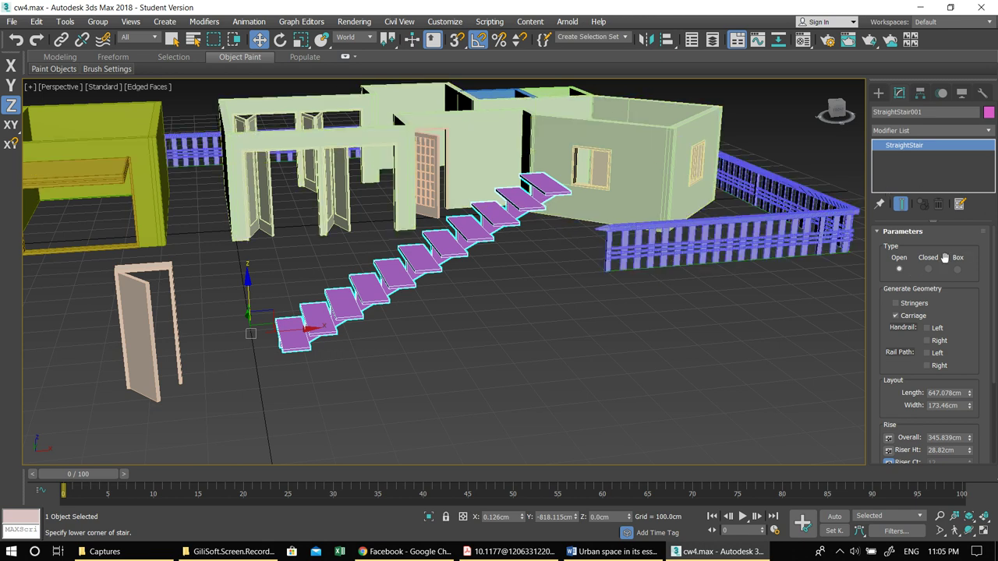
click(929, 270)
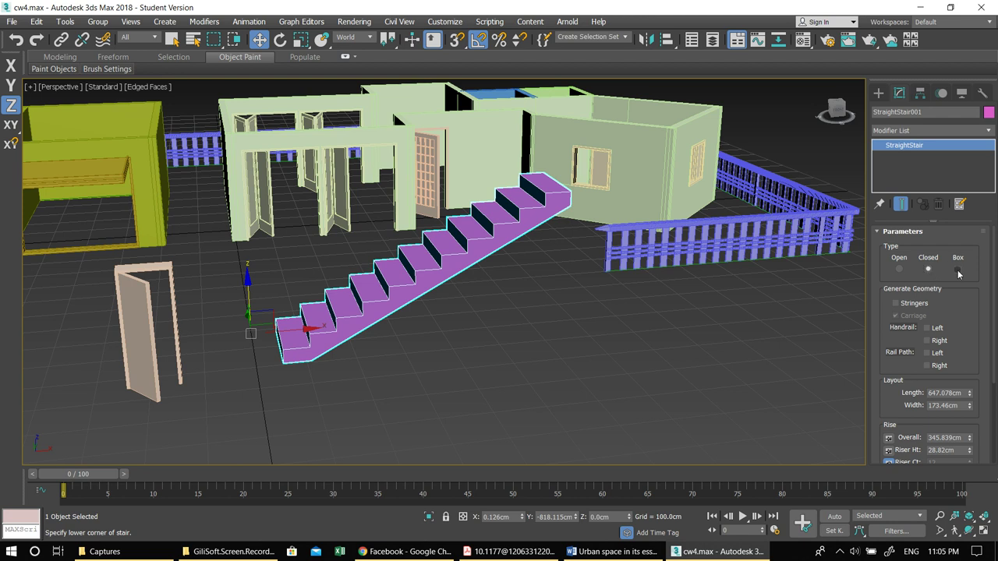
Step: Try the Box type on the straight stair and set its type to Open
click(958, 270)
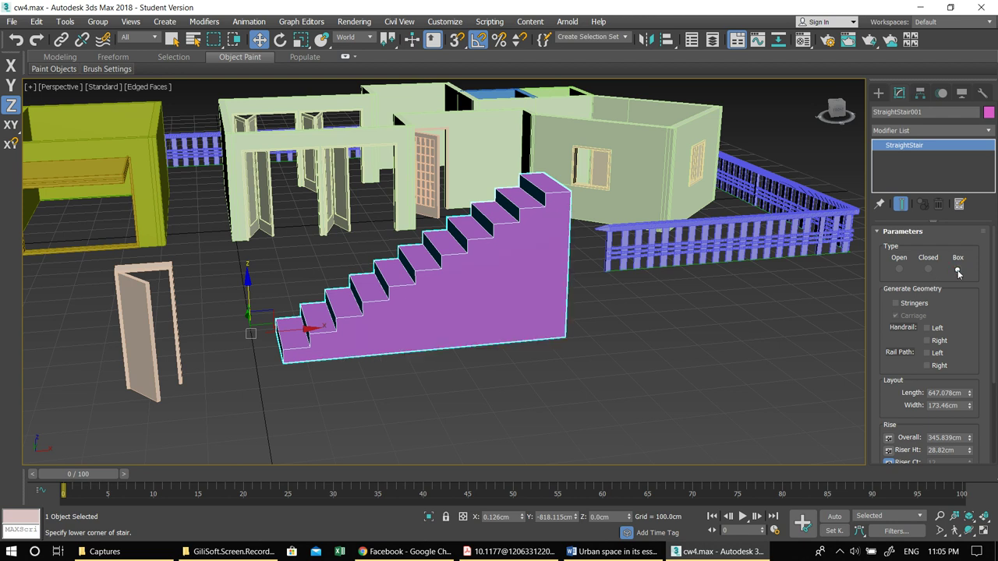
click(901, 269)
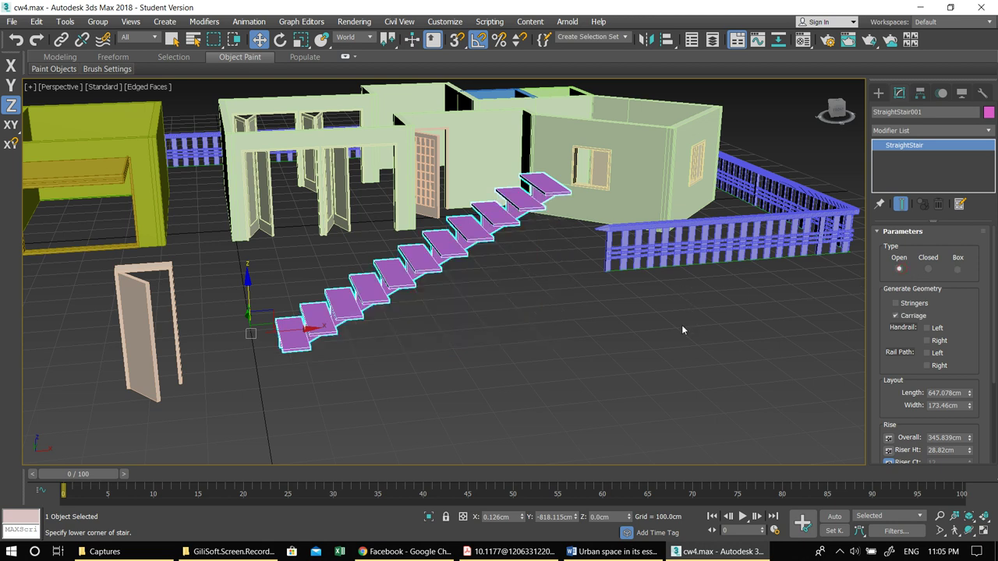
middle_drag(607, 333, 667, 356)
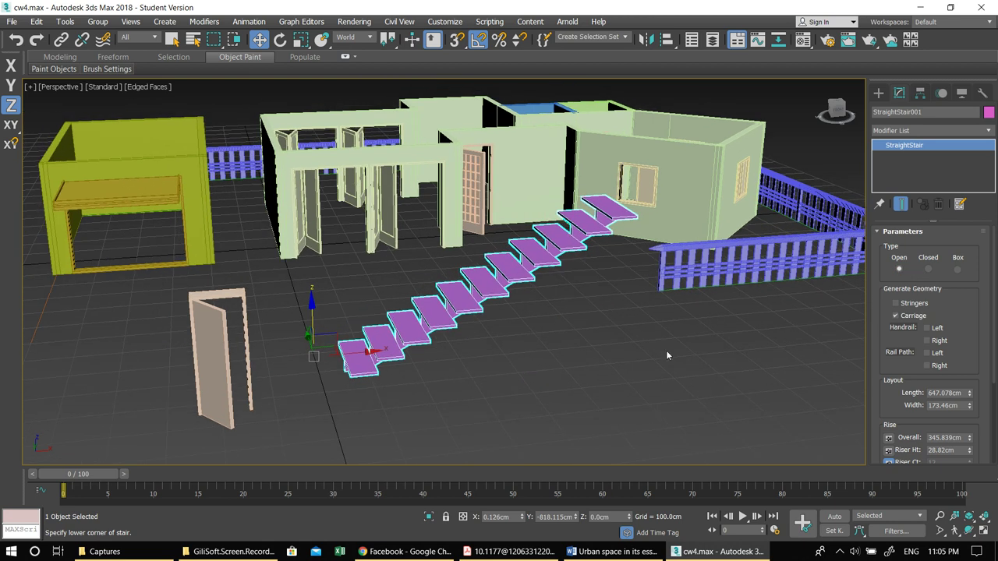
Step: Try stringers on the open straight stair and switch them off again
click(896, 303)
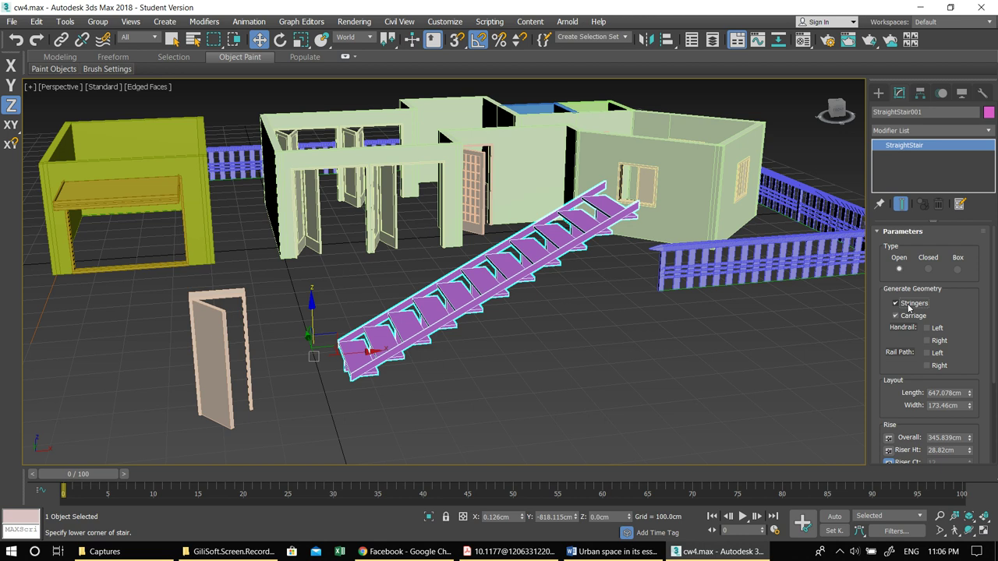
click(908, 305)
click(908, 306)
click(908, 306)
Step: Add left and right handrails to the straight stair
click(931, 329)
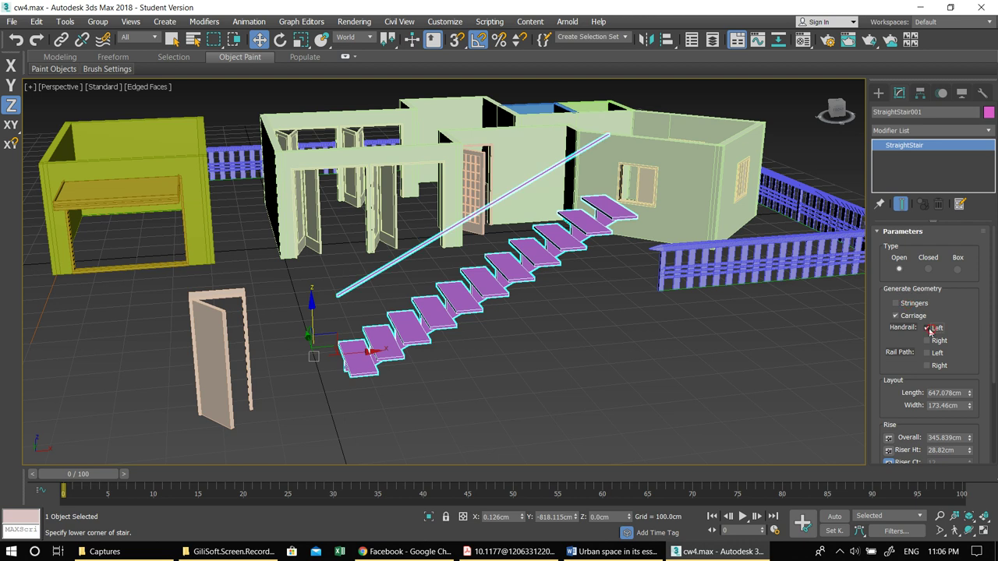
click(927, 341)
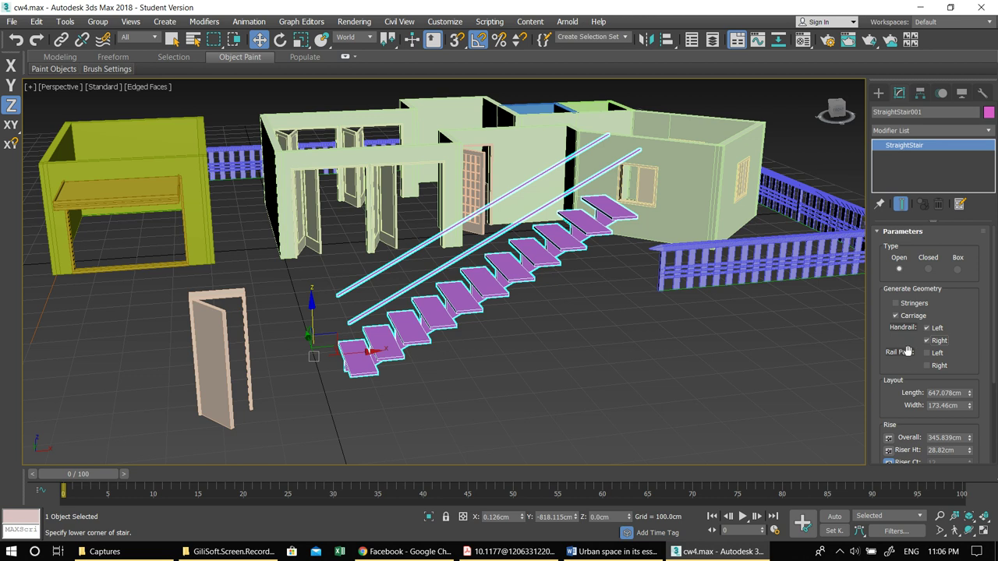
click(927, 366)
click(932, 366)
Step: Set the straight stair's overall rise to 300 cm
scroll(912, 367, down, 3)
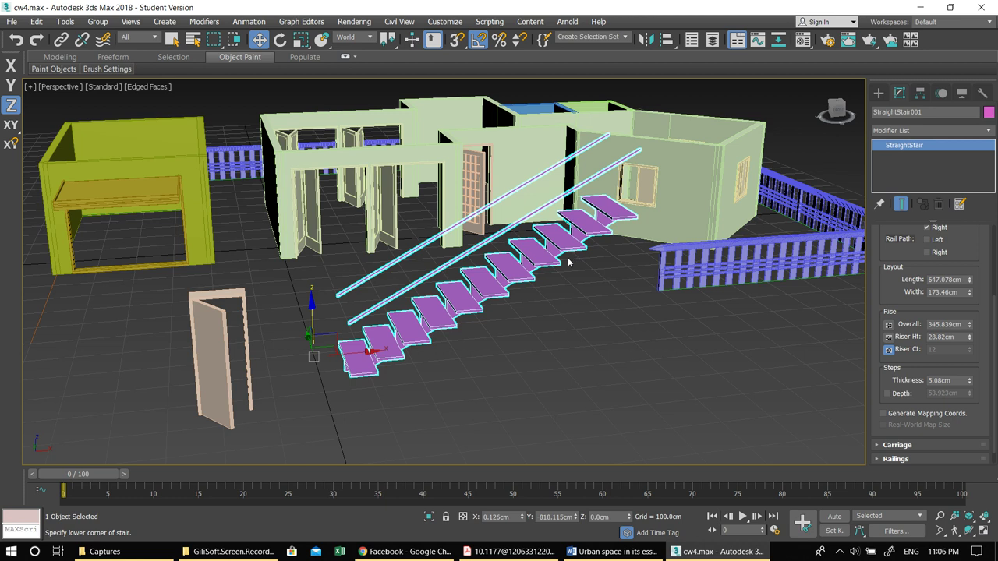
double_click(930, 324)
text(300)
key(Return)
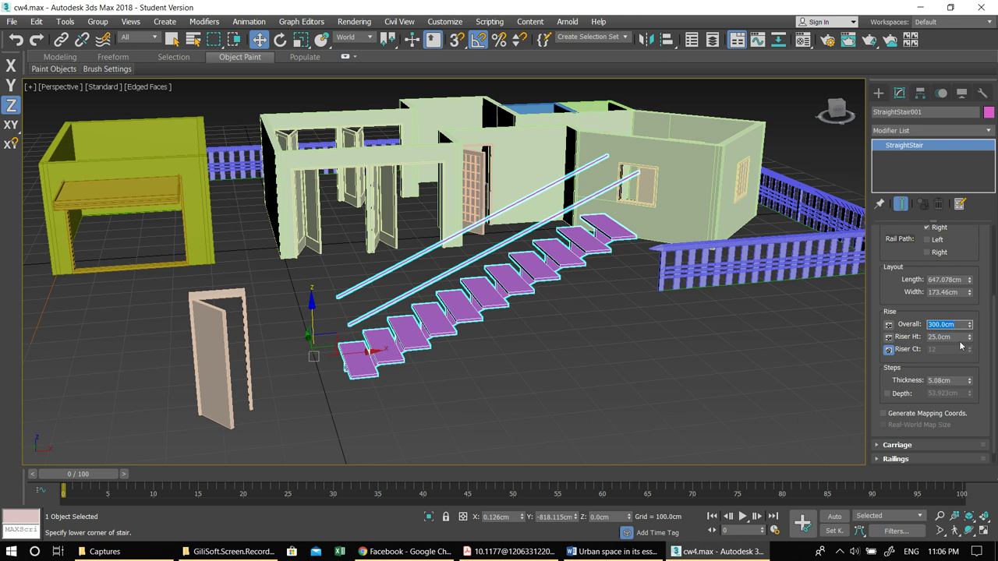
scroll(717, 349, down, 1)
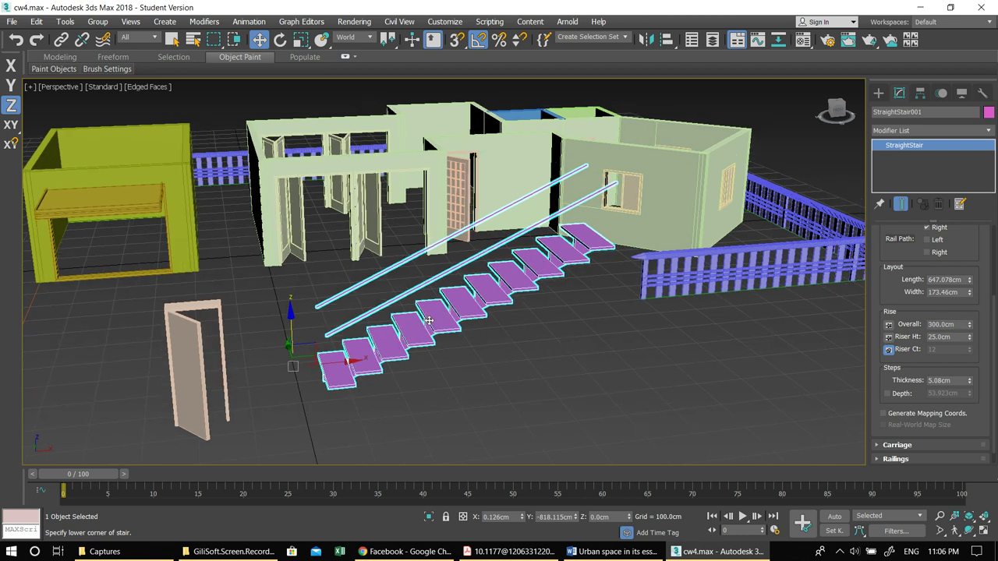
scroll(429, 341, down, 2)
middle_drag(429, 342, 429, 353)
Step: Set the straight stair's length to 700 cm
drag(963, 268, 983, 333)
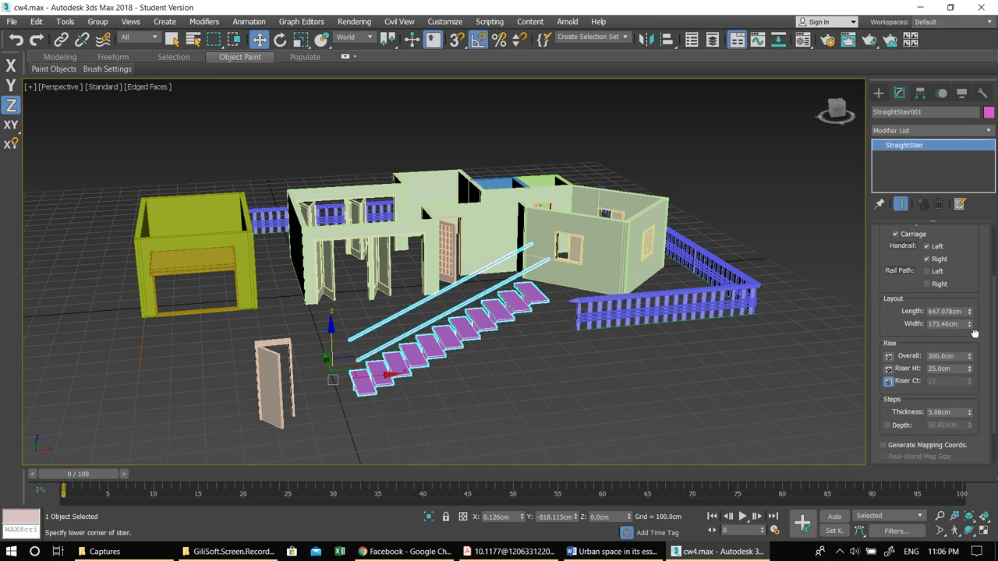
double_click(945, 311)
text(700)
key(Return)
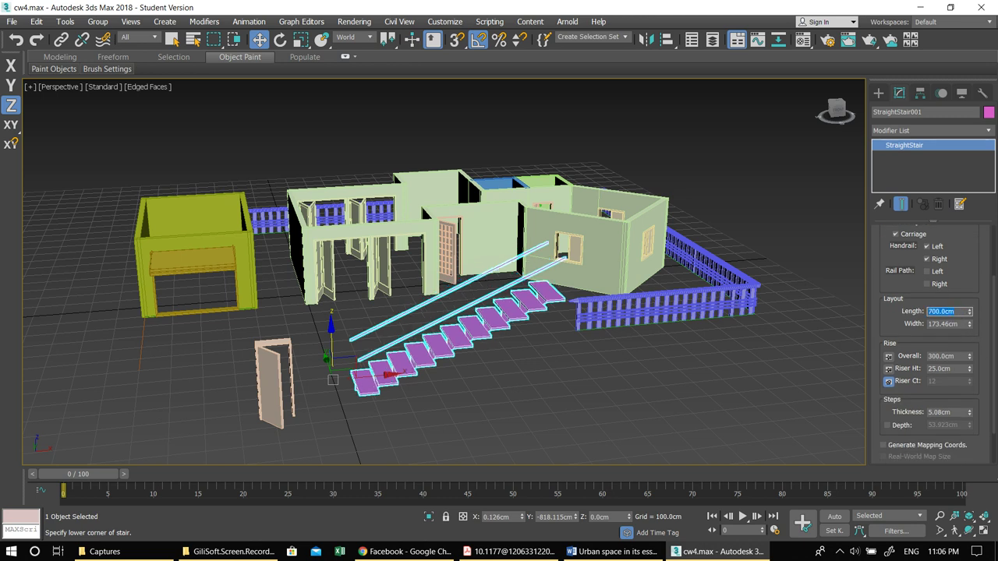
Step: Set the straight stair's riser height to 30 cm
scroll(473, 315, up, 4)
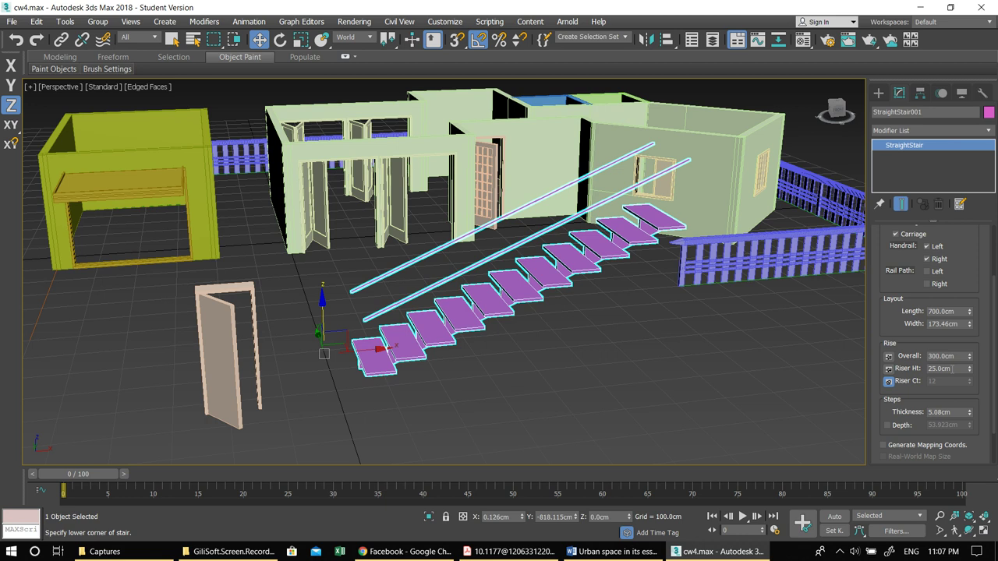
double_click(958, 369)
text(30)
key(Return)
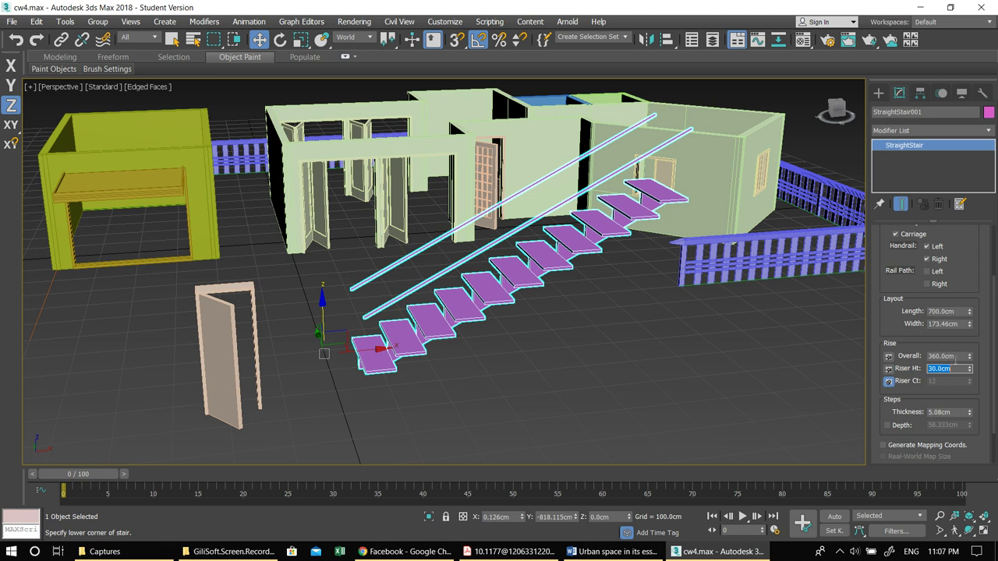
Step: Set the straight stair's overall rise to 300 cm and raise it to 330 cm
double_click(959, 357)
text(300)
key(Return)
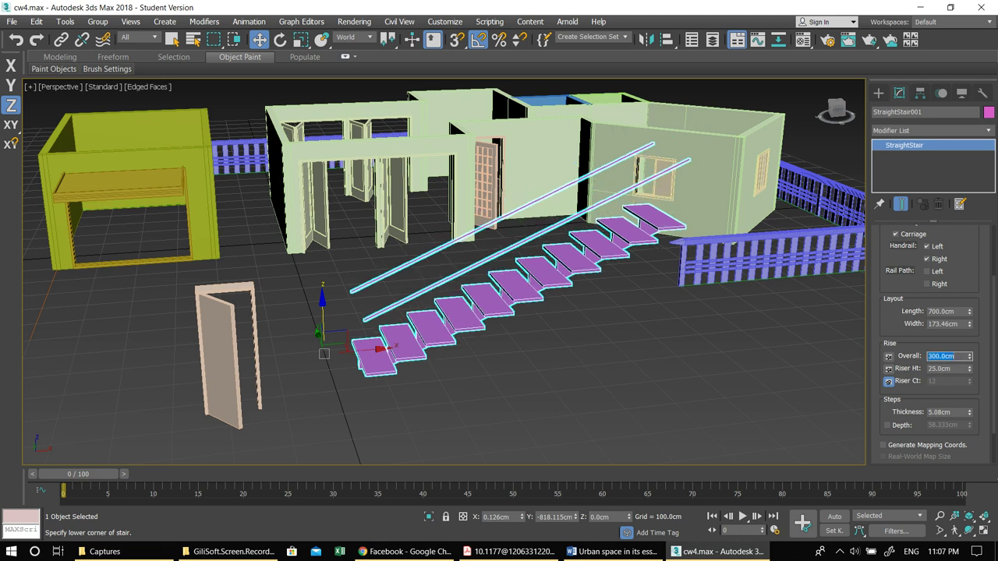
text(330)
key(Return)
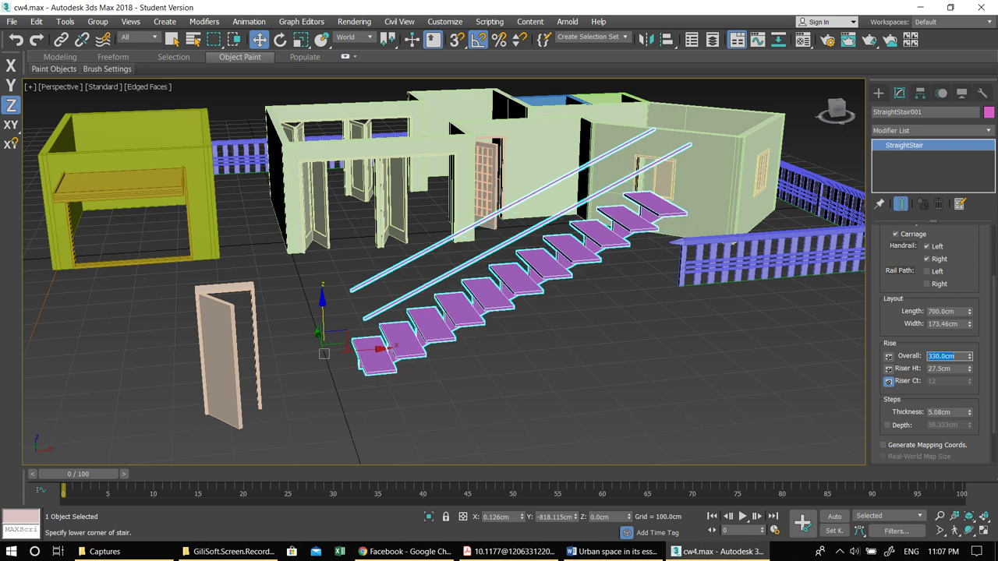
Step: Try a riser height of 17 cm and set the overall rise back to 330 cm
double_click(948, 369)
text(17)
key(Return)
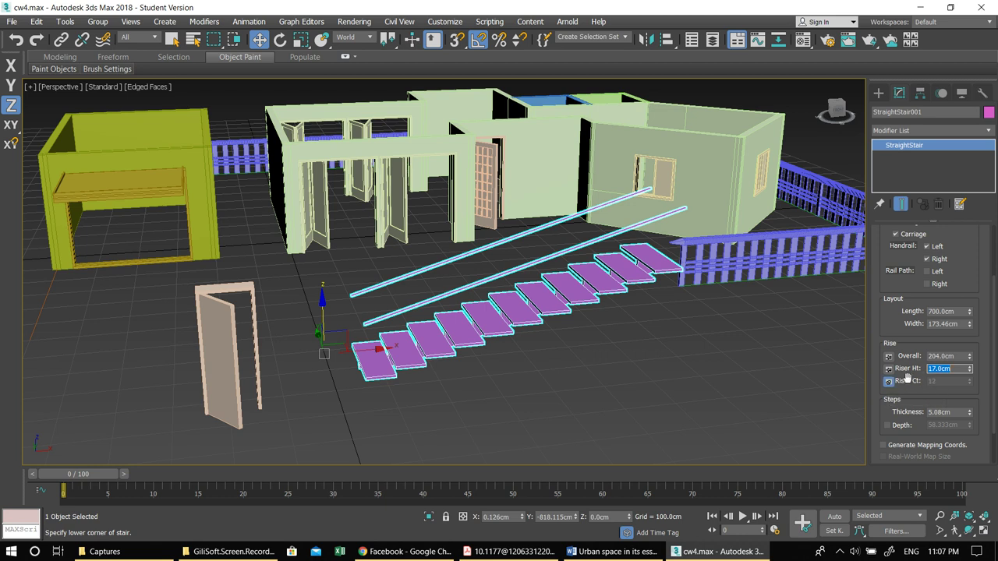
click(956, 356)
text(3)
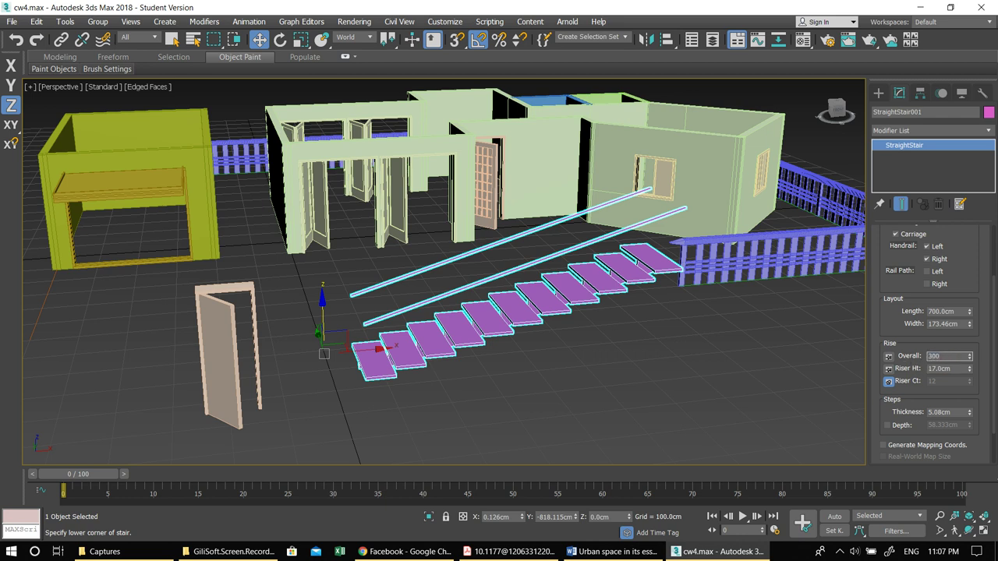
text(30)
key(Return)
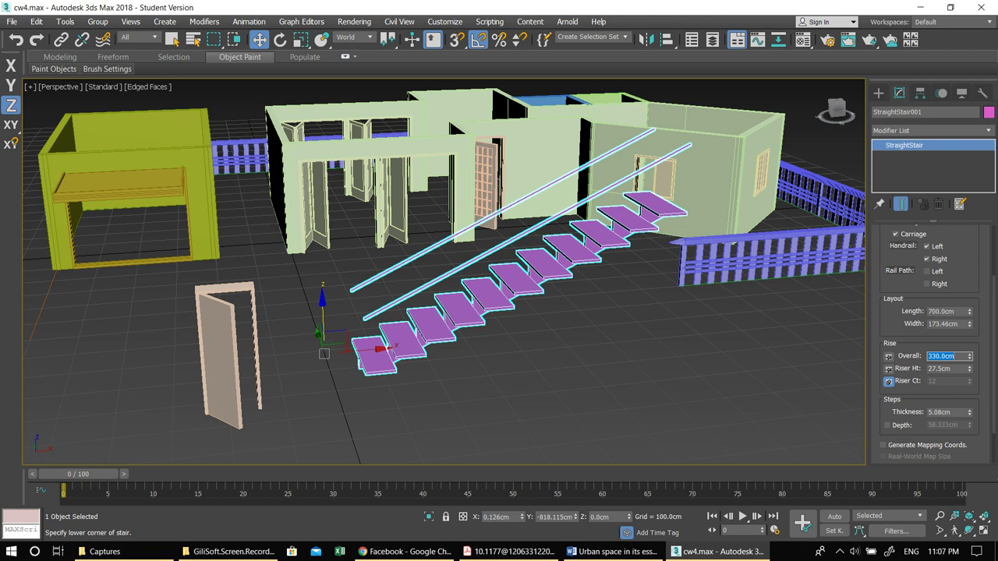
Step: Lock the stair's overall rise and enter a riser height of 17 cm so the riser count adapts
click(888, 356)
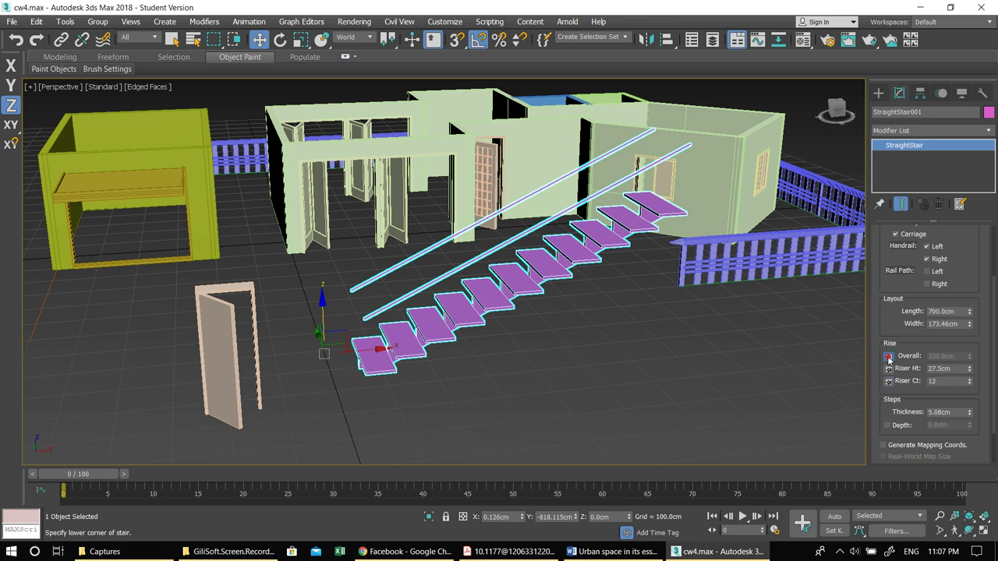
text(17)
key(Return)
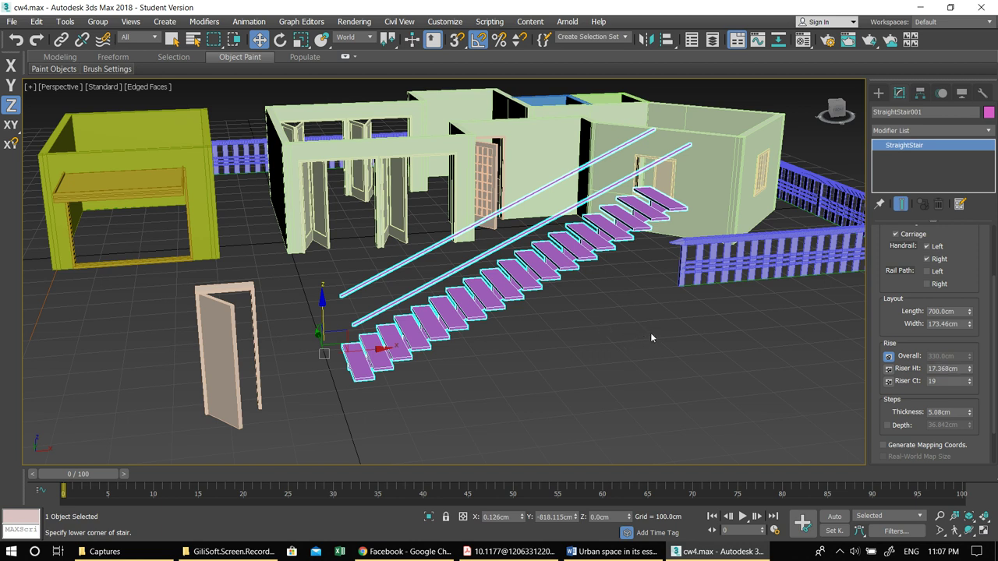
Step: Increase the depth of the stair's carriage to about 42.7 cm
scroll(898, 319, down, 2)
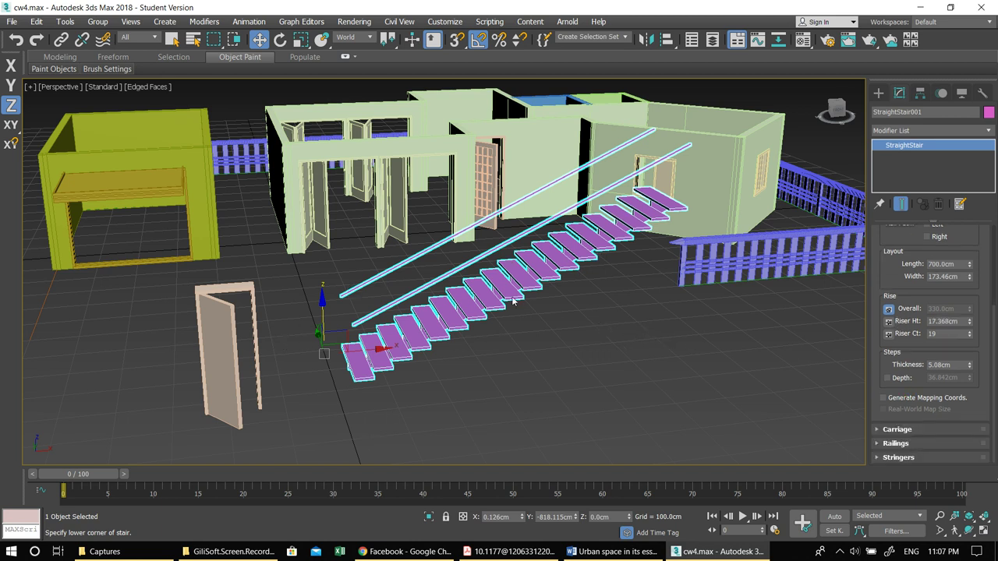
middle_drag(580, 317, 567, 320)
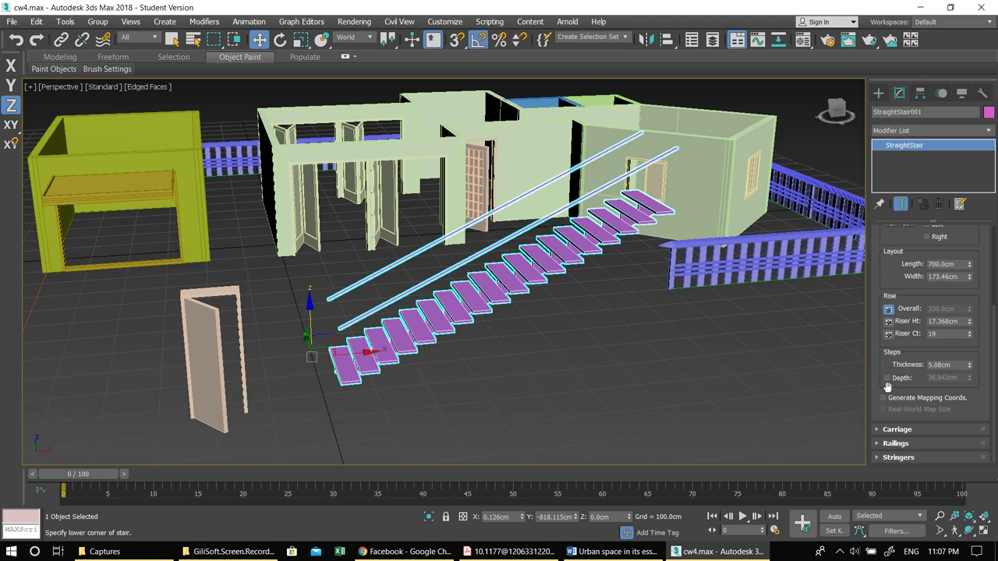
mouse_move(890, 280)
mouse_down()
mouse_move(892, 412)
mouse_move(887, 284)
mouse_up()
click(881, 430)
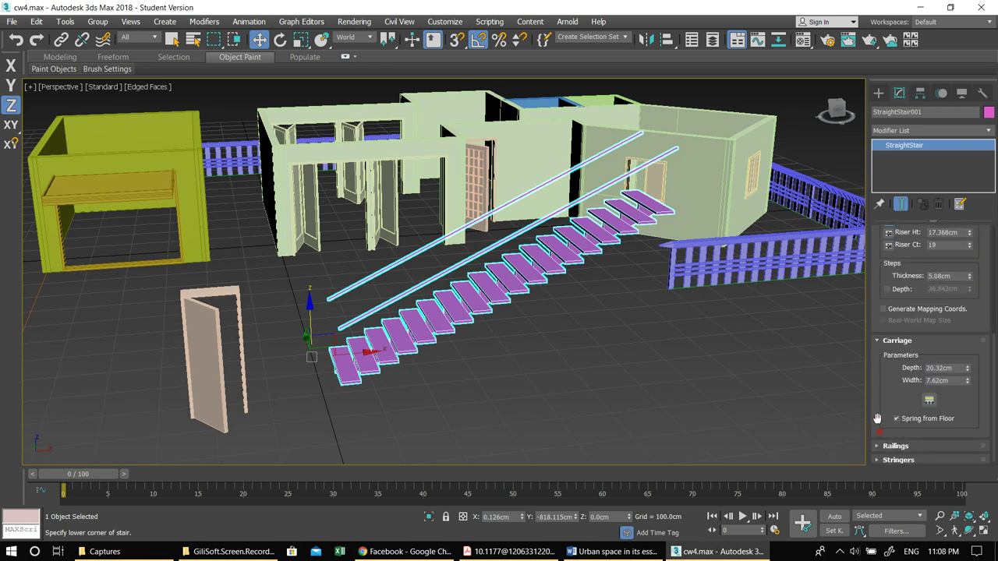
drag(968, 374, 991, 361)
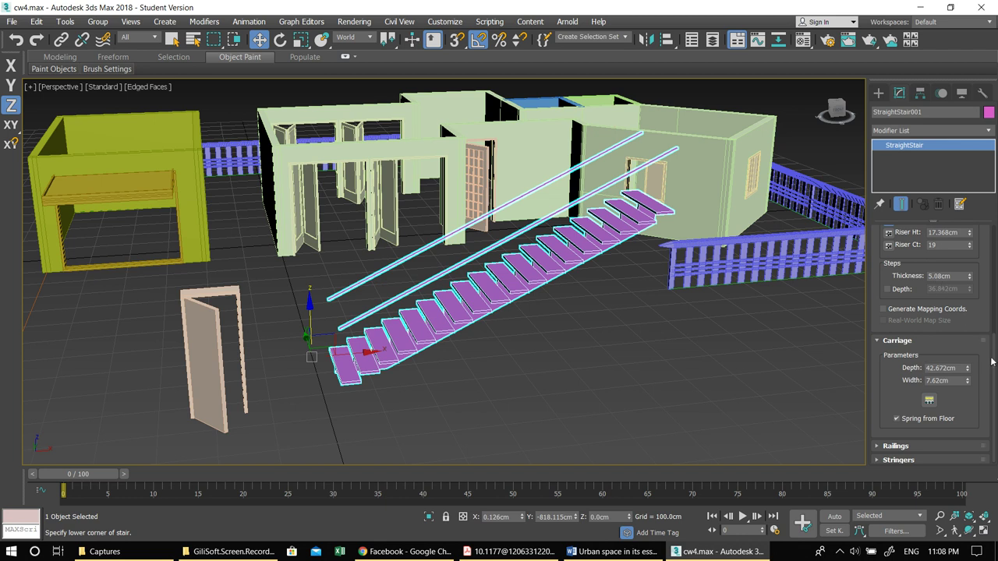
Step: Try a count of 5 in the stair's carriage spacing and return the count to 1
drag(902, 401, 904, 321)
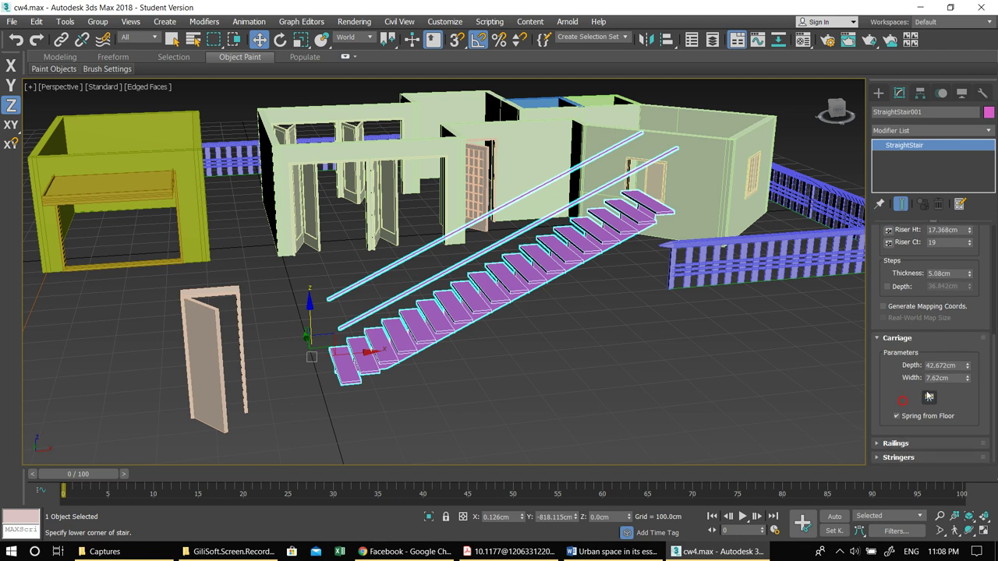
click(929, 397)
click(143, 69)
click(143, 69)
click(144, 69)
click(144, 69)
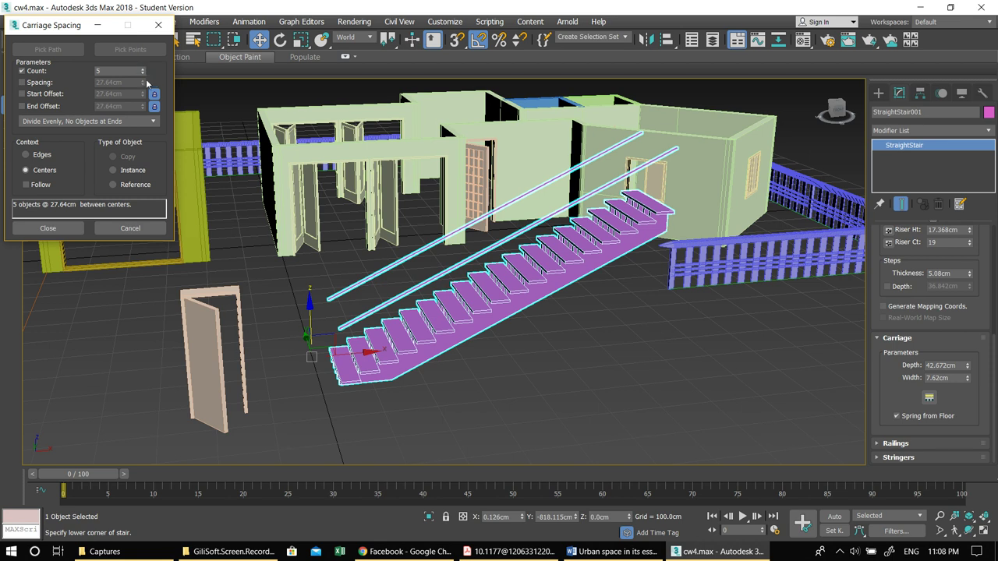
click(143, 74)
click(143, 74)
click(143, 74)
click(142, 74)
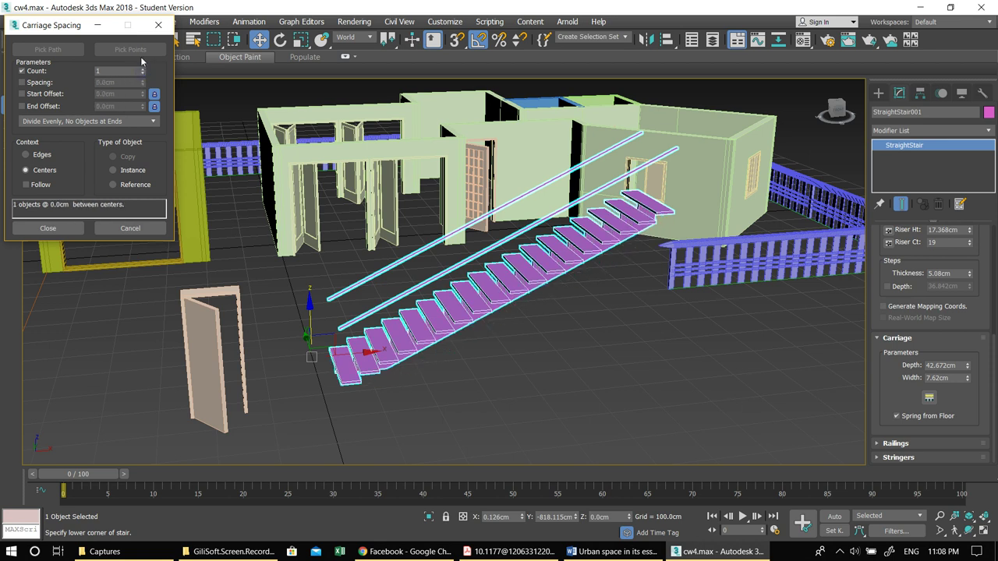
click(159, 25)
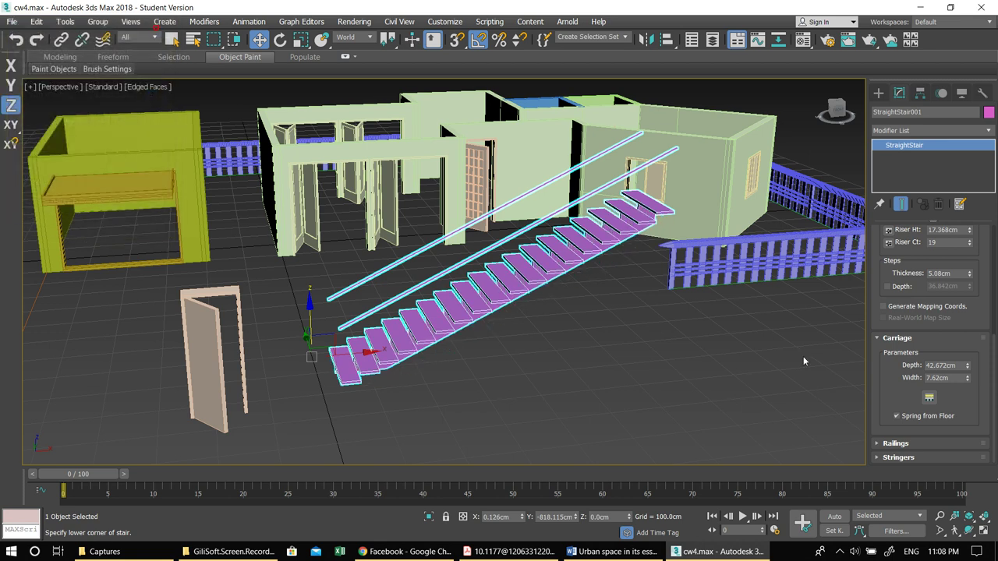
Step: Set the stair railings' segments to 5
click(884, 444)
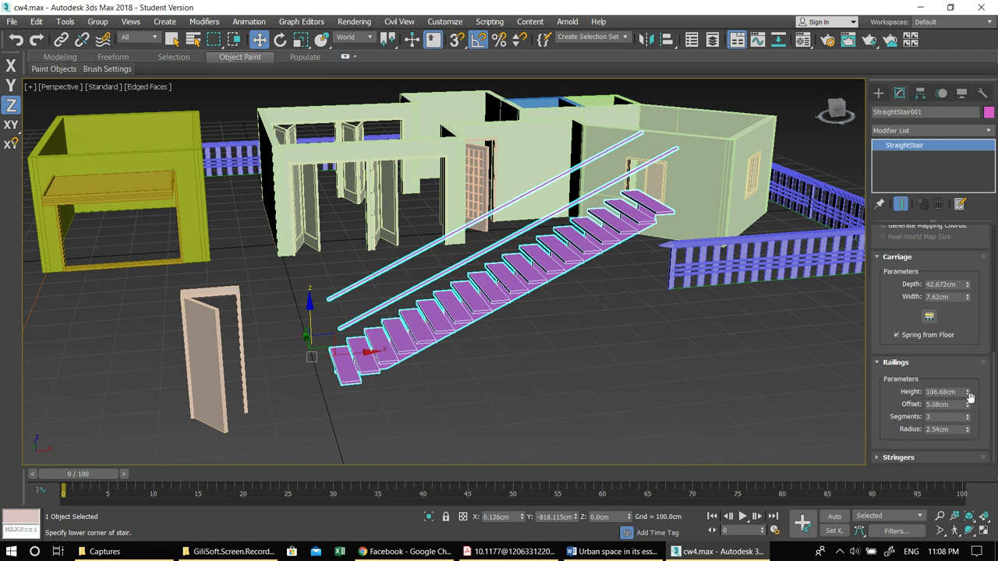
click(968, 415)
click(967, 416)
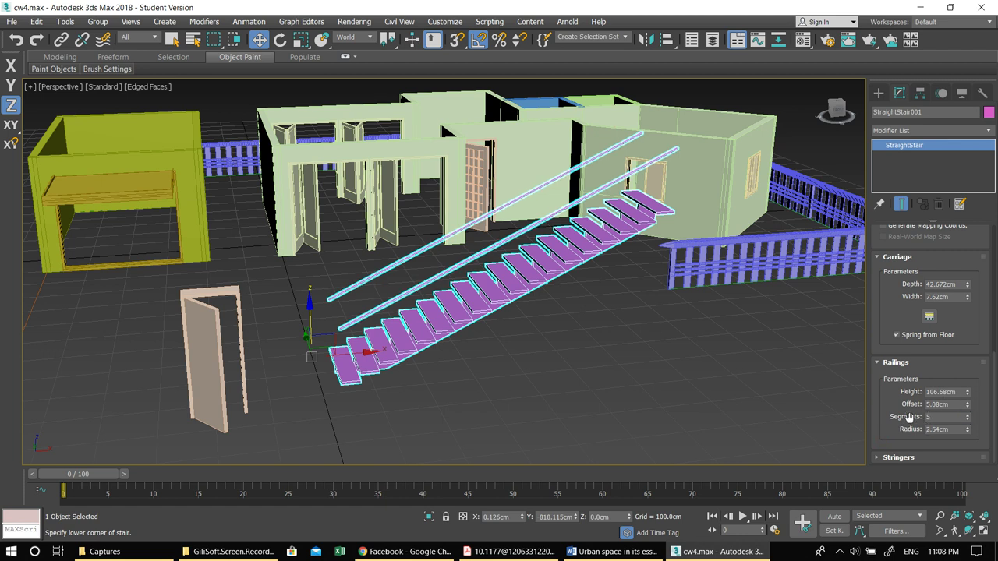
Step: Enable the left and right rail paths of the straight stair and look over its railing and stringer parameters
click(889, 459)
drag(892, 349, 896, 510)
drag(910, 329, 912, 466)
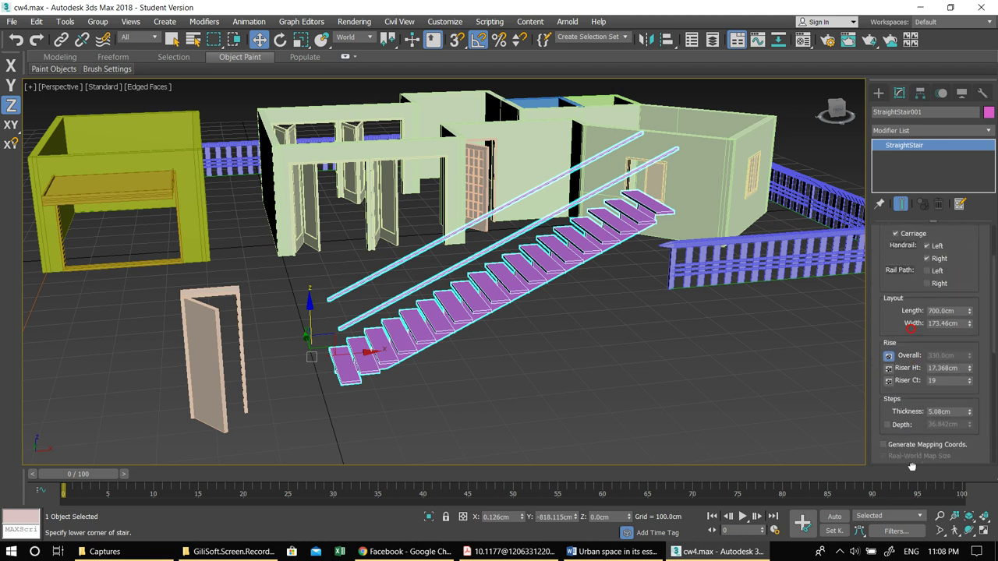
drag(910, 287, 907, 382)
click(935, 354)
click(935, 366)
middle_drag(686, 338, 770, 324)
middle_drag(725, 357, 665, 305)
drag(877, 388, 898, 221)
drag(898, 433, 897, 282)
drag(886, 396, 884, 249)
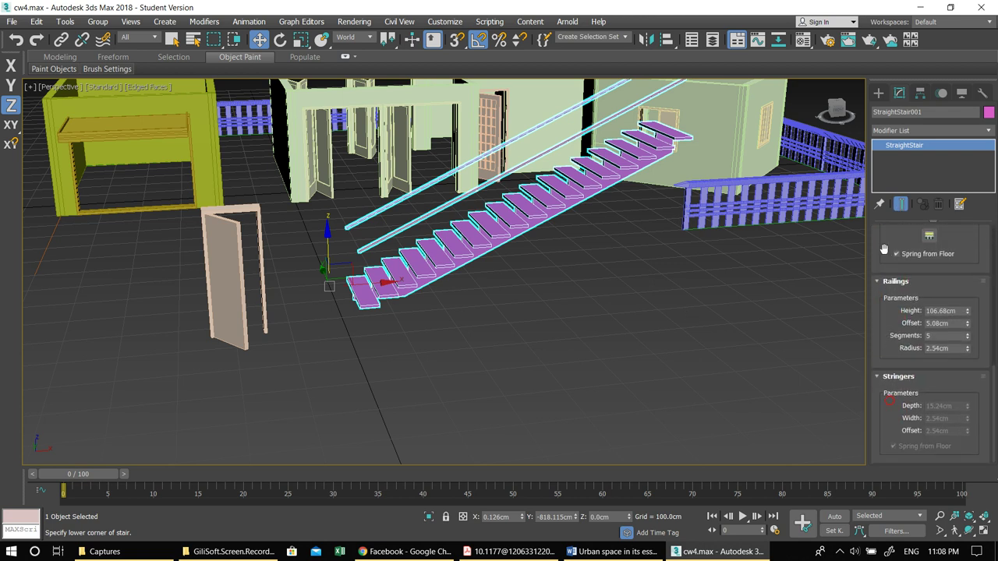
Step: Create an L-type stair in front of the straight stair, about 577 cm and 330 cm long with an offset of about 145 cm
scroll(472, 228, down, 3)
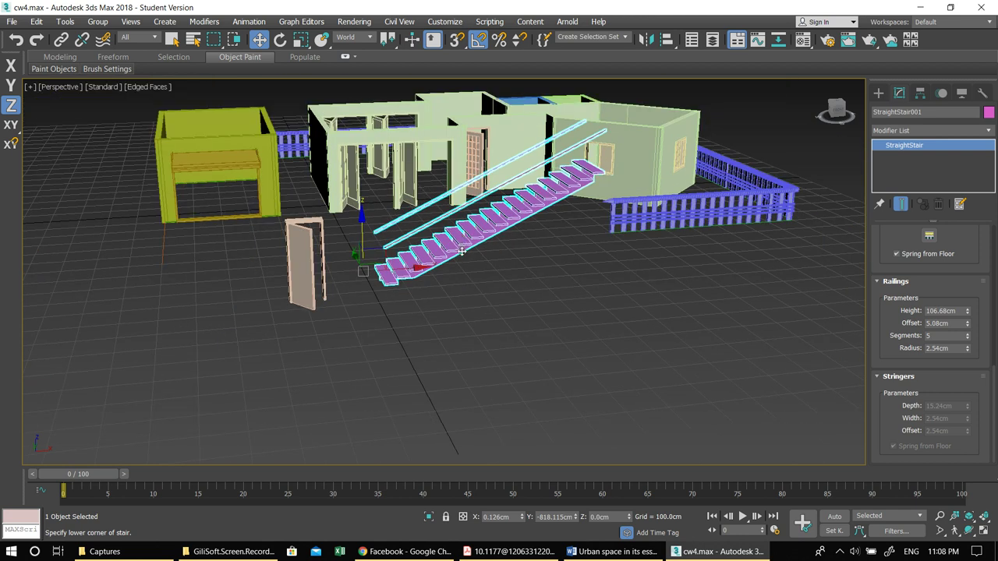
click(879, 94)
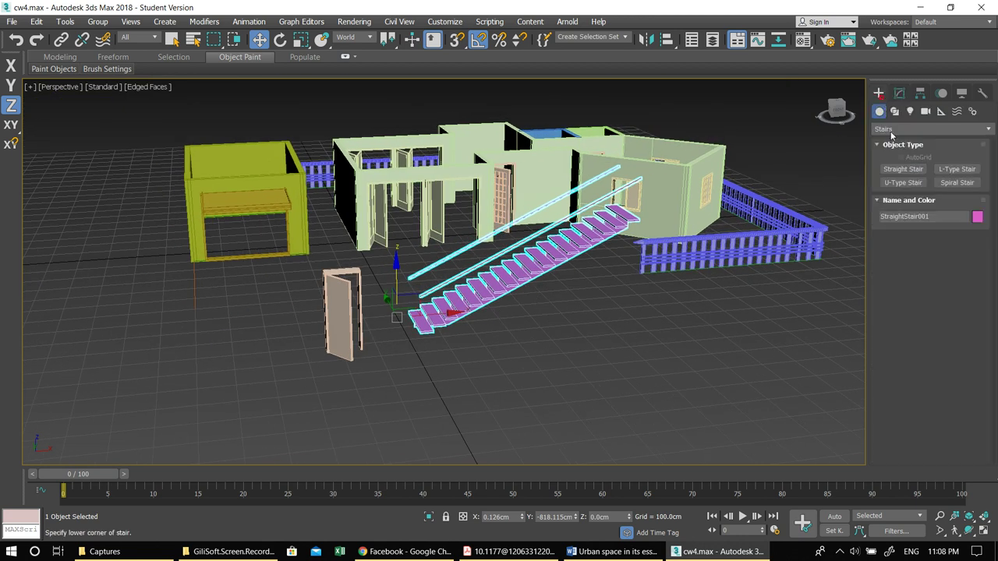
click(957, 170)
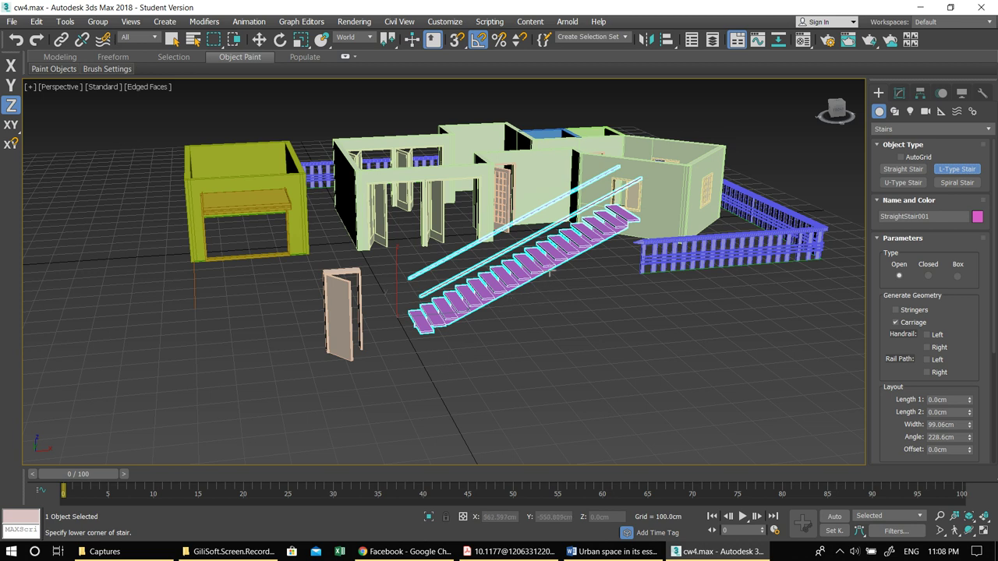
scroll(549, 280, up, 4)
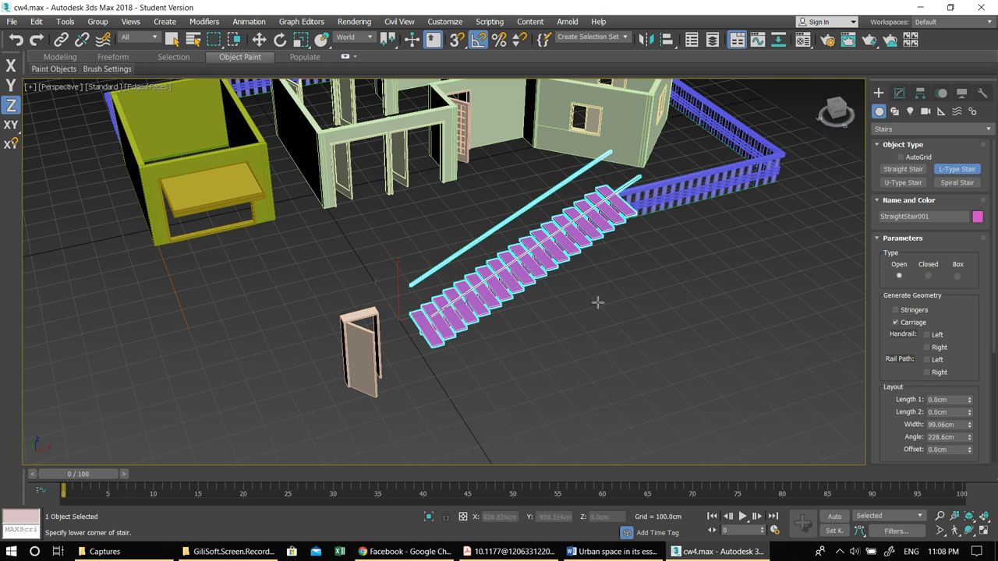
alt+middle_drag(539, 403, 553, 292)
drag(432, 329, 557, 310)
drag(628, 304, 676, 304)
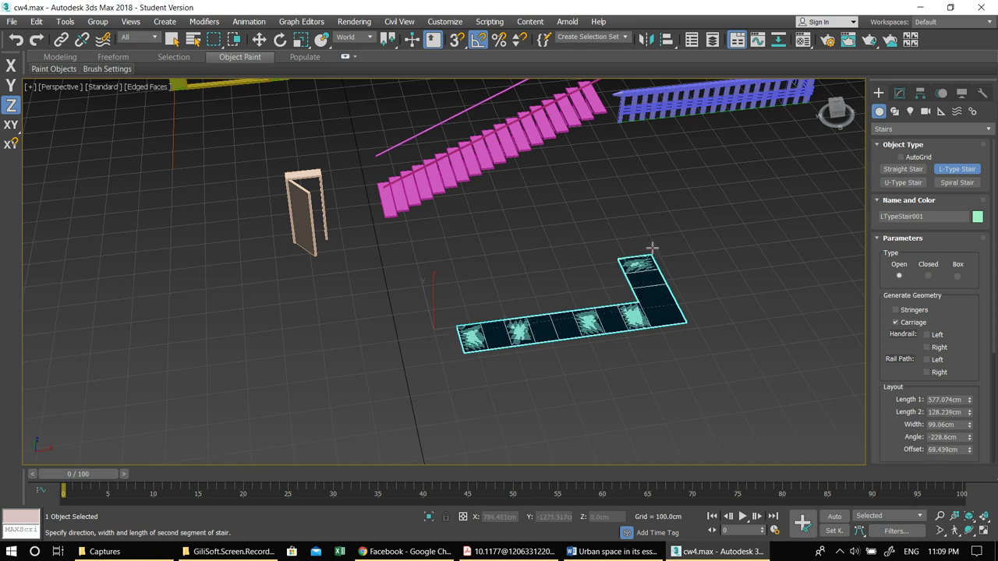
click(622, 177)
click(616, 111)
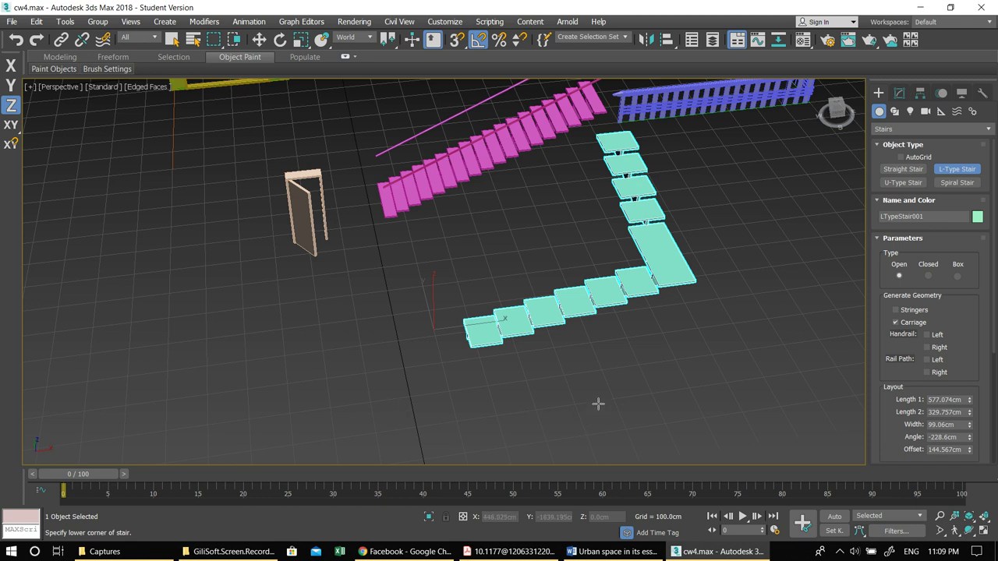
middle_drag(598, 403, 488, 346)
drag(383, 348, 578, 318)
click(502, 268)
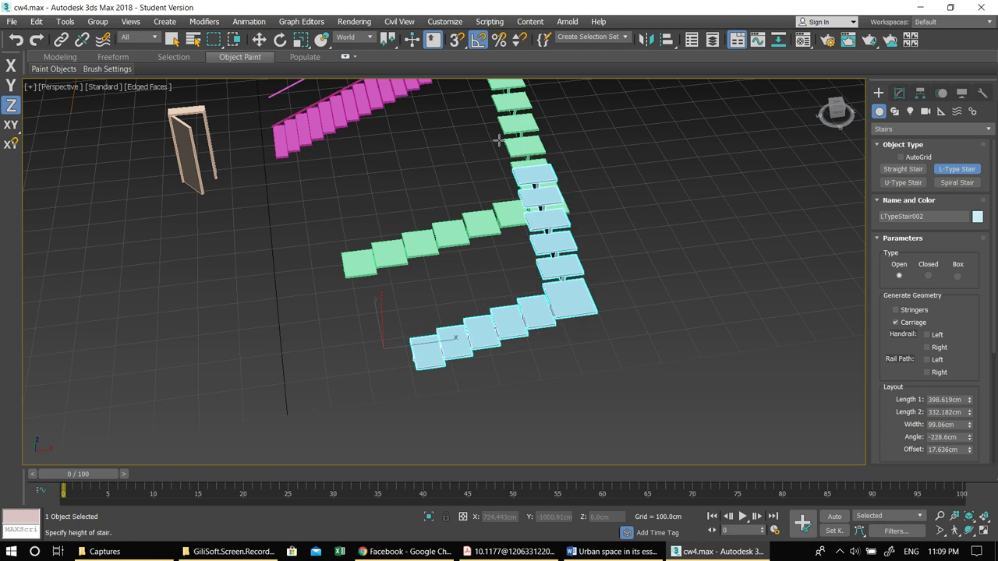
right_click(499, 140)
middle_drag(522, 257, 621, 334)
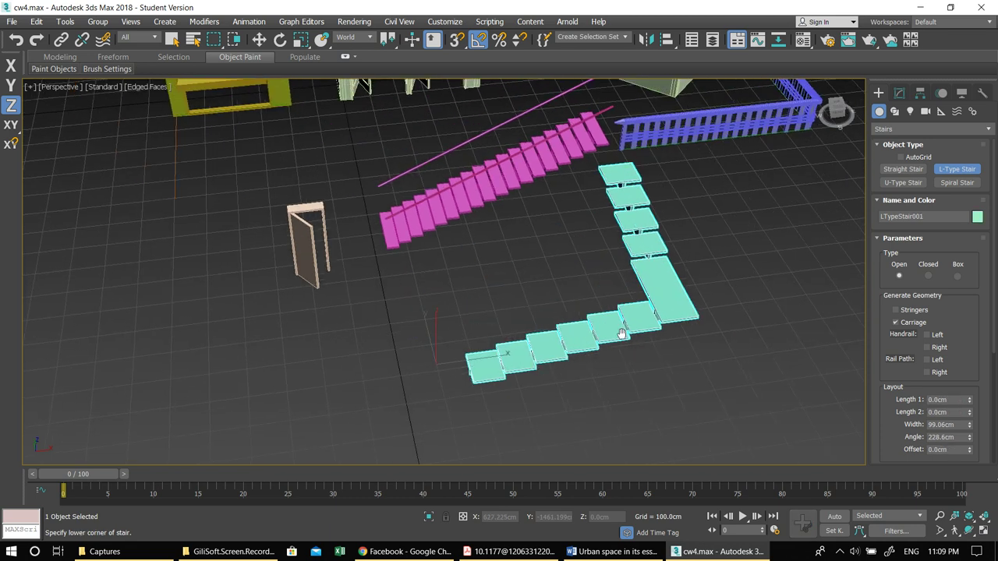
right_click(658, 305)
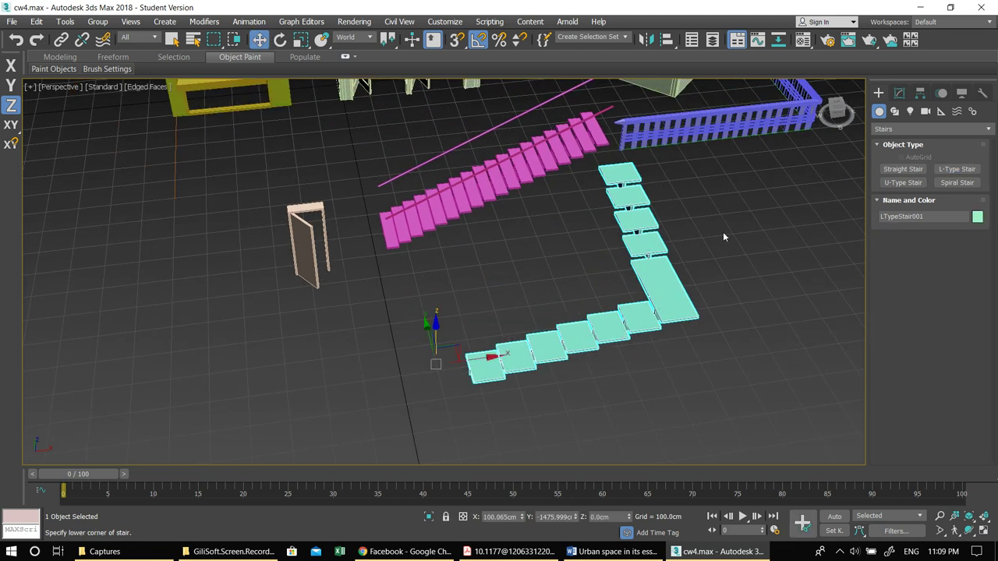
Step: Set the L-type stair's Length 1 and Length 2 to 200 cm each and its width to 100 cm
click(899, 93)
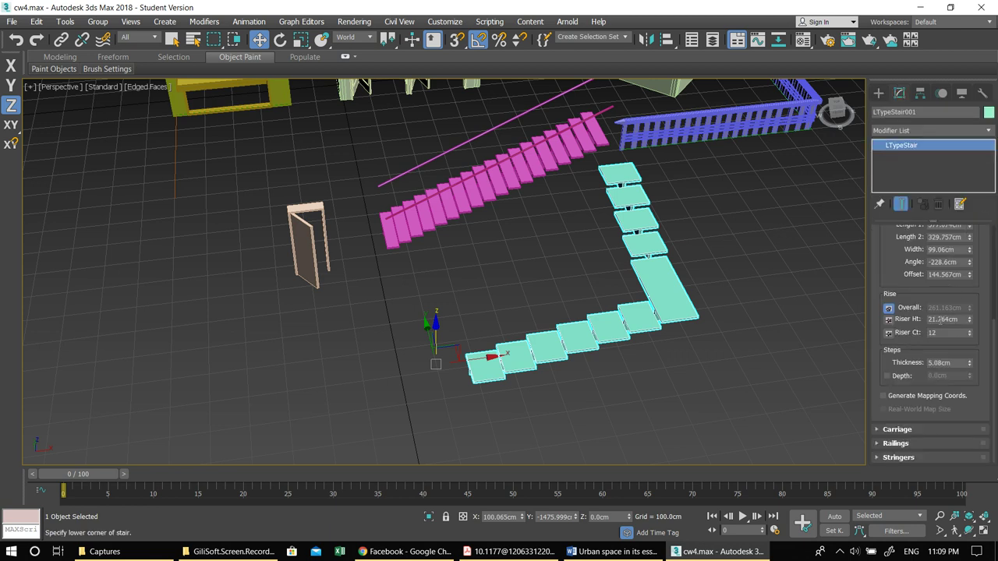
drag(902, 269, 926, 318)
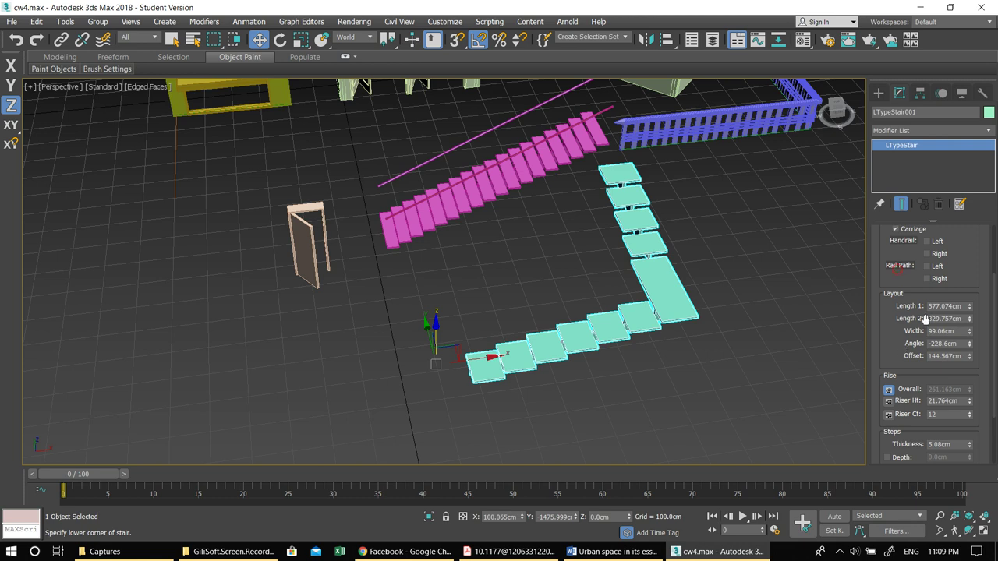
click(946, 306)
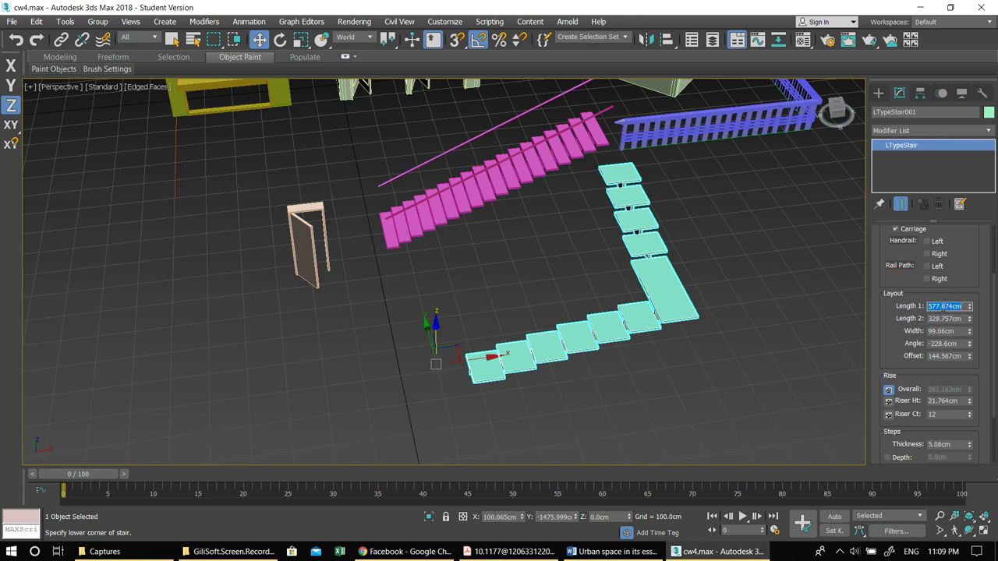
text(200)
key(Tab)
text(200)
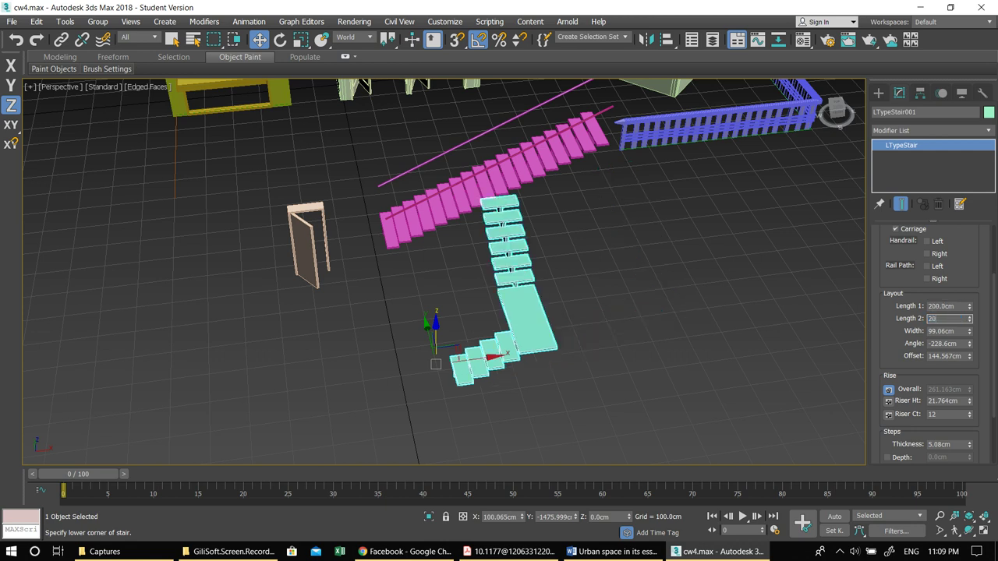
key(Tab)
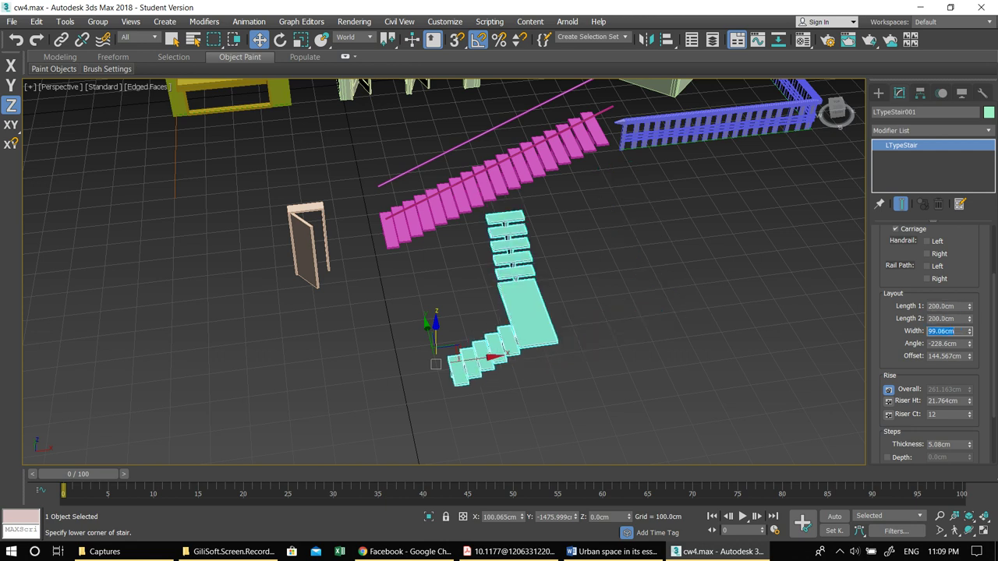
text(100)
key(Tab)
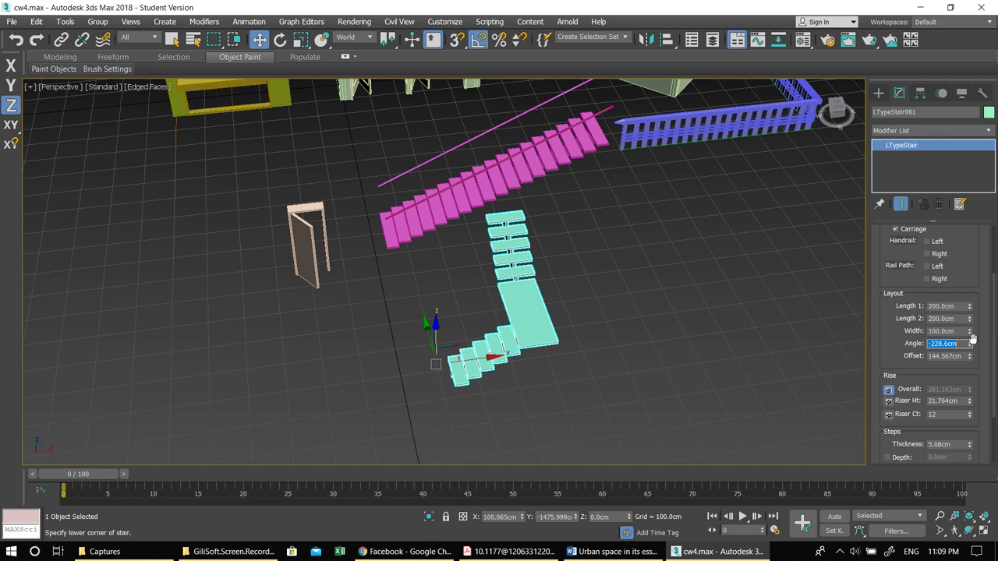
Step: Try different layout angles for the L-type stair and set the angle to 0
drag(970, 347, 960, 292)
double_click(940, 344)
text(0.0)
key(Return)
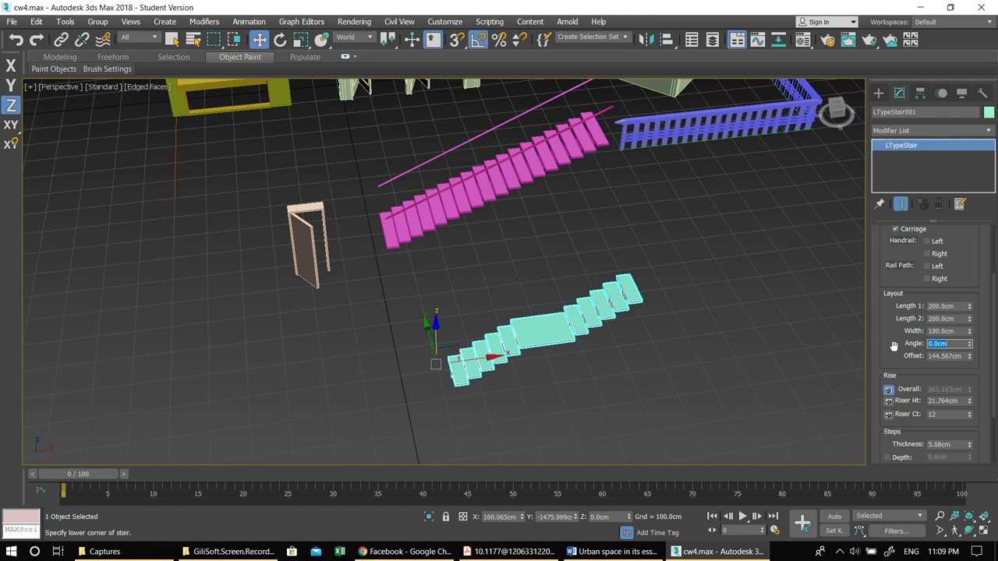
Step: Set the L-type stair's offset to 120 cm and its layout angle to about -124.3
click(958, 359)
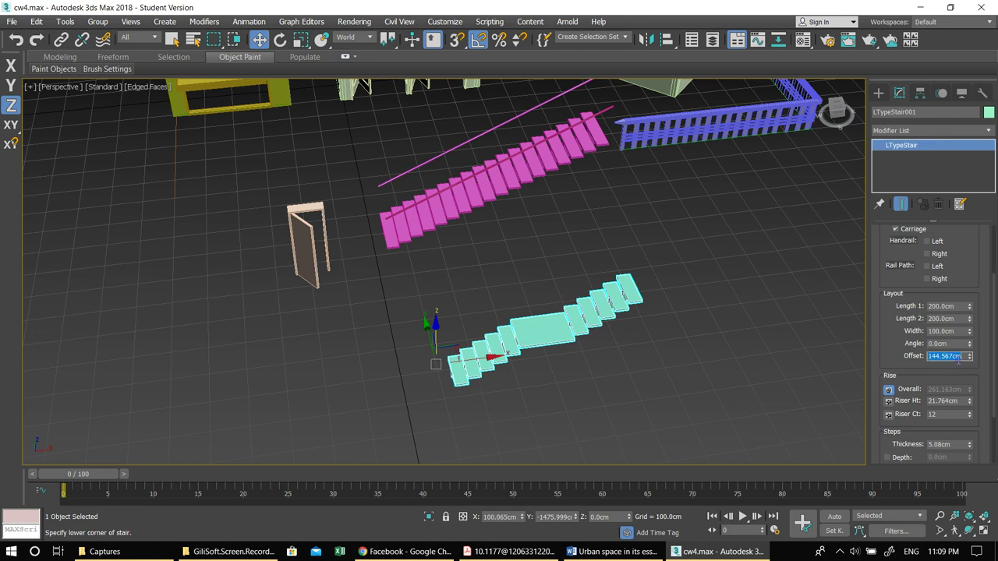
text(120)
key(Return)
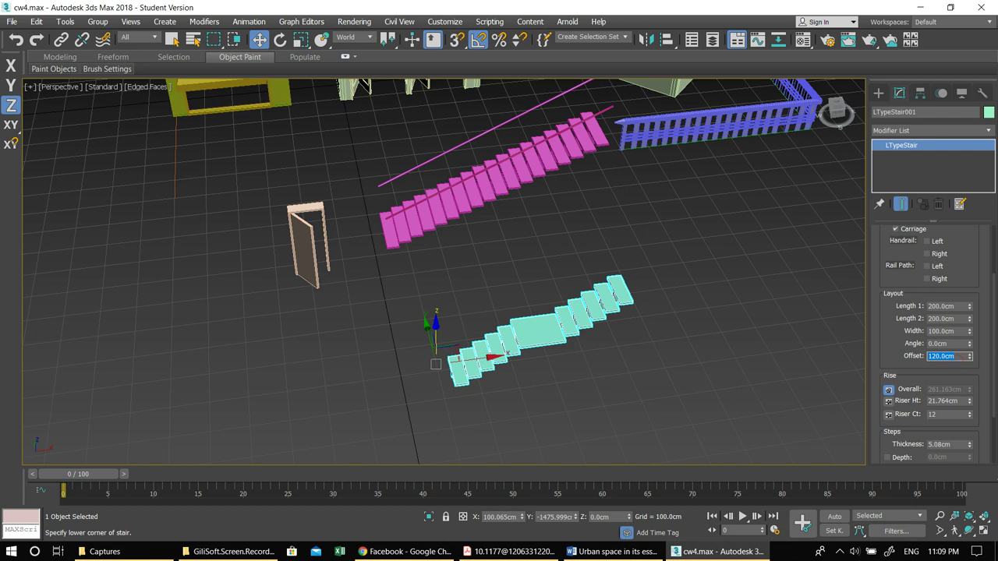
drag(970, 346, 71, 120)
middle_drag(512, 228, 428, 216)
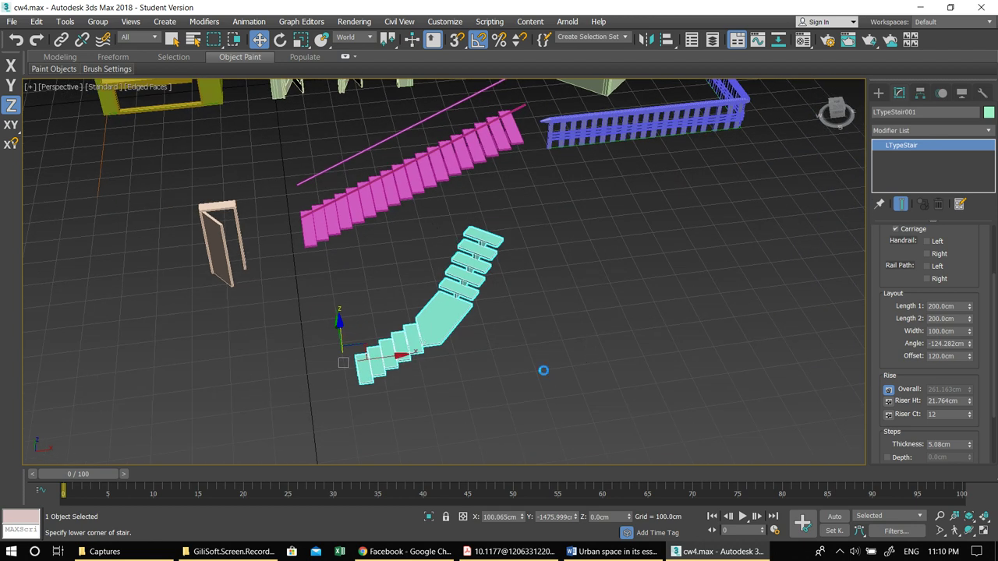
Step: Pin the riser height of the L-type stair and enter an overall rise of 300 cm
click(483, 352)
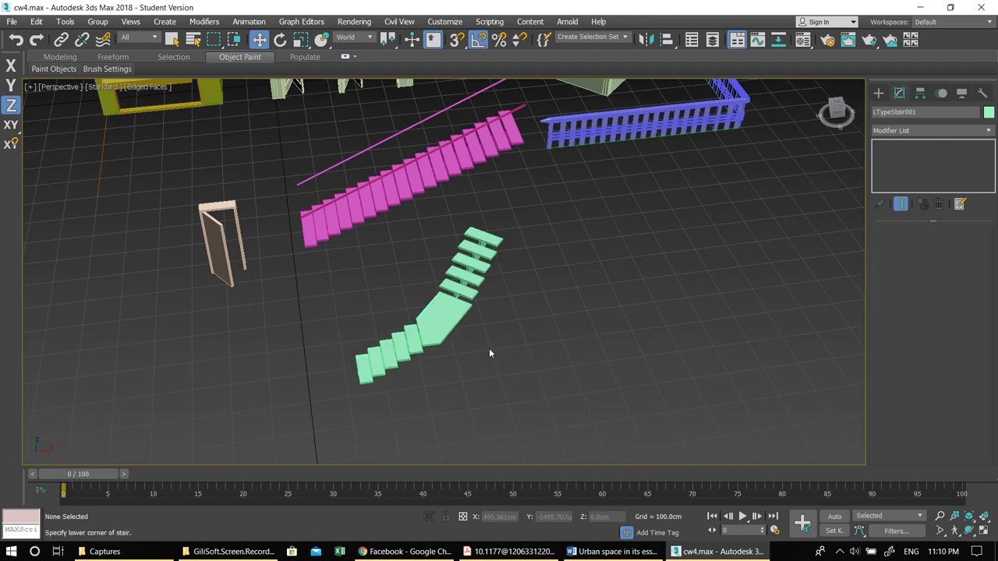
click(456, 318)
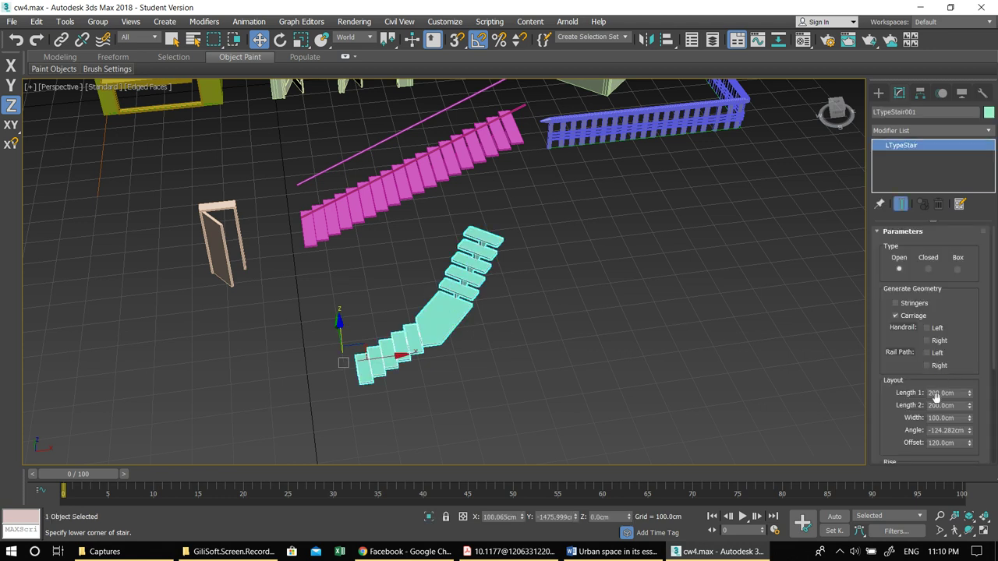
scroll(906, 407, down, 5)
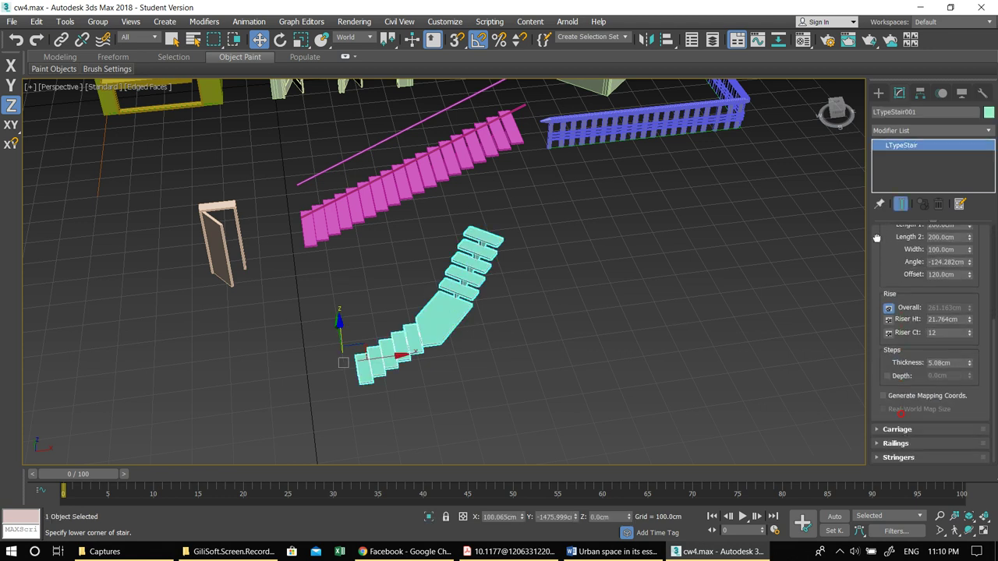
click(890, 321)
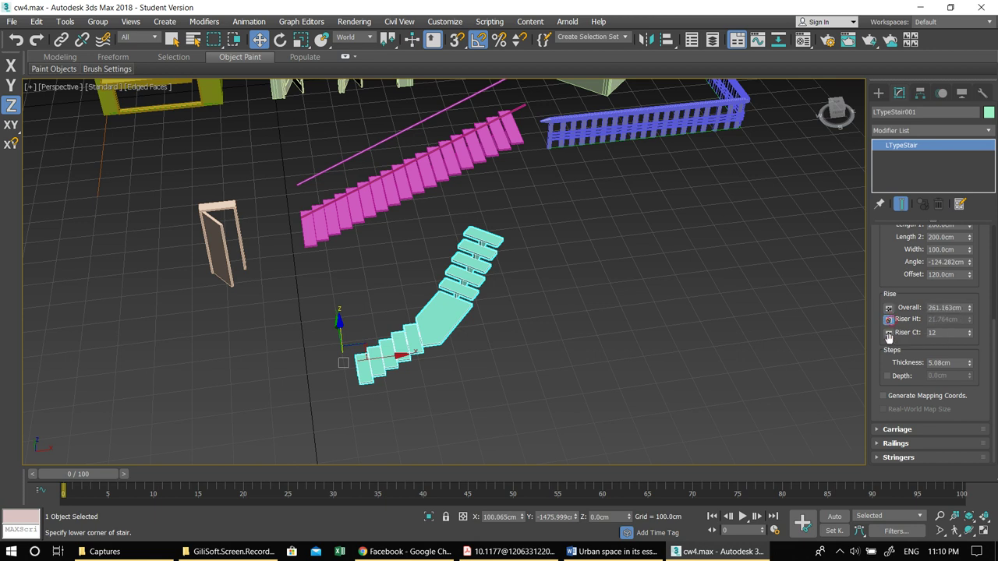
double_click(945, 308)
text(300)
key(Return)
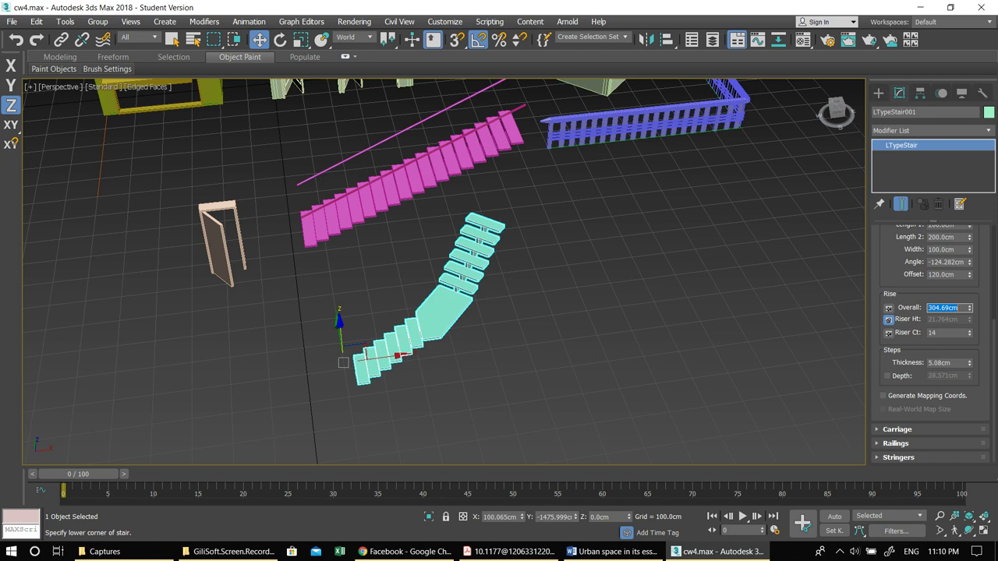
Step: Pin the overall rise of the L-type stair and enter a riser height of 18 cm
click(888, 308)
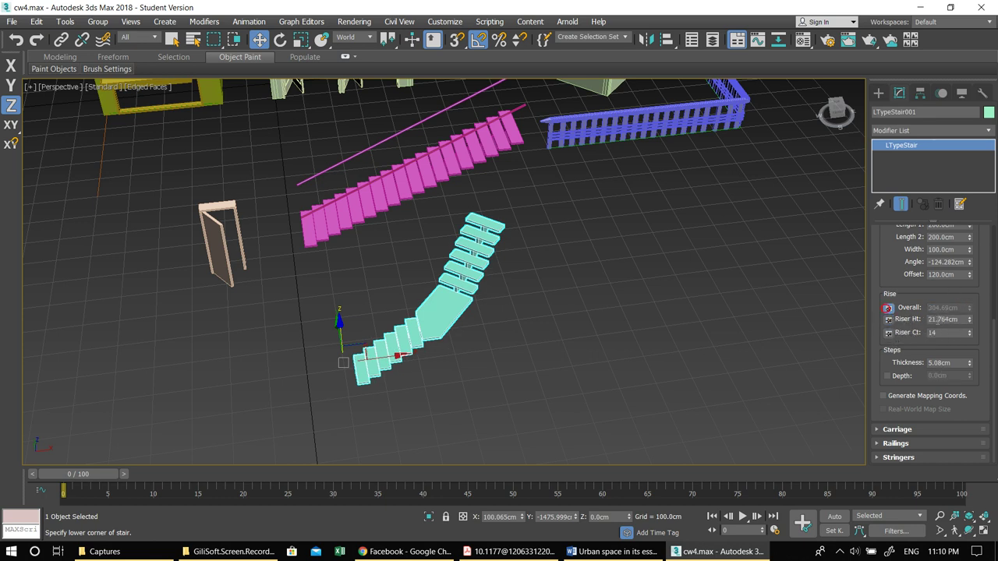
double_click(955, 320)
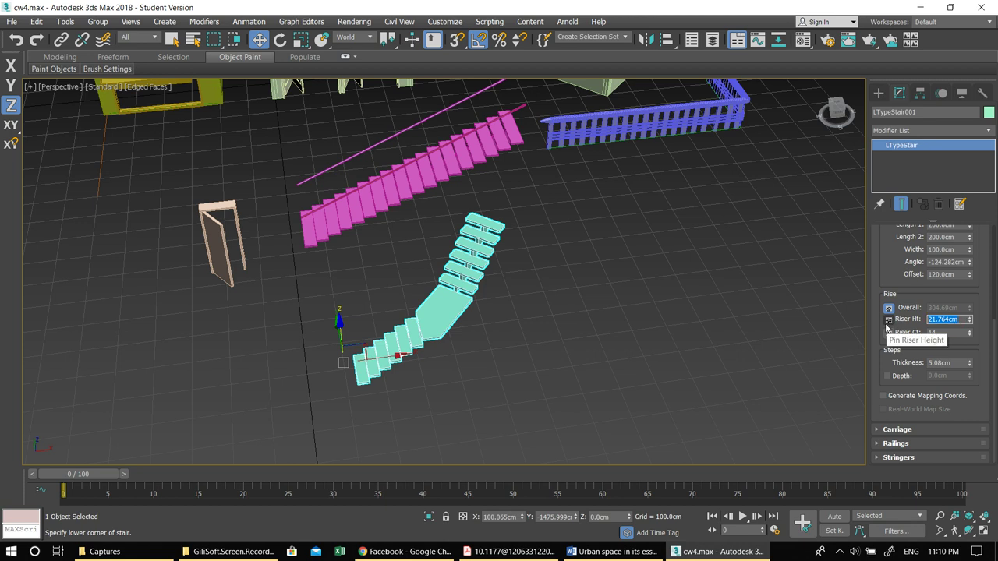
text(18)
key(Return)
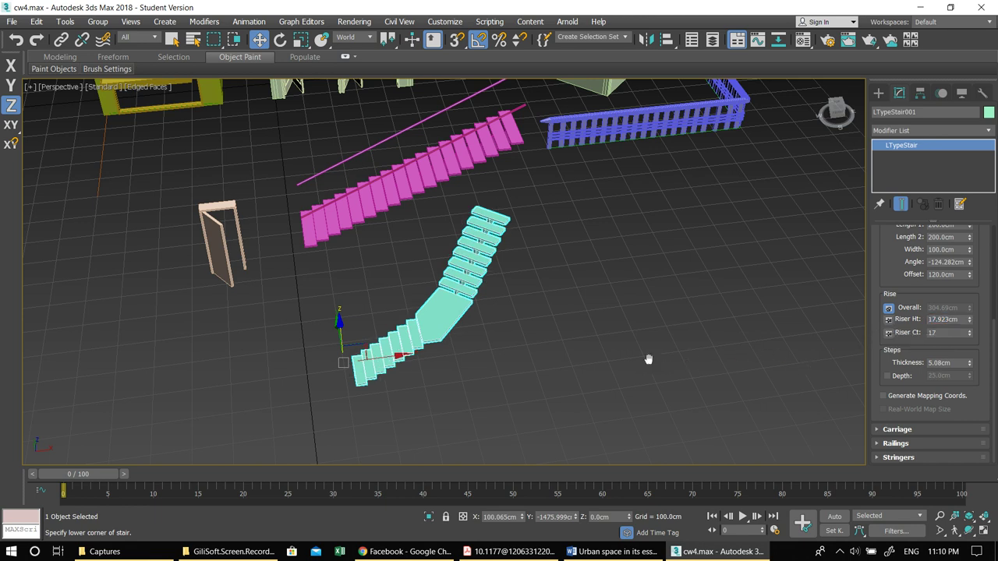
Step: Enable a custom step depth for the L-type stair and set it to 36.5 cm
middle_drag(646, 356, 662, 354)
click(887, 376)
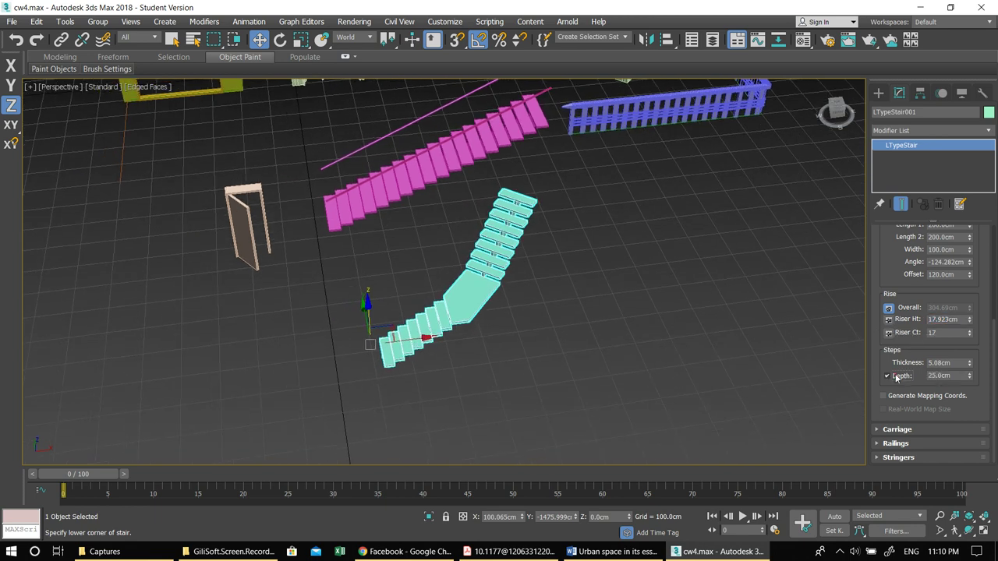
drag(968, 377, 965, 357)
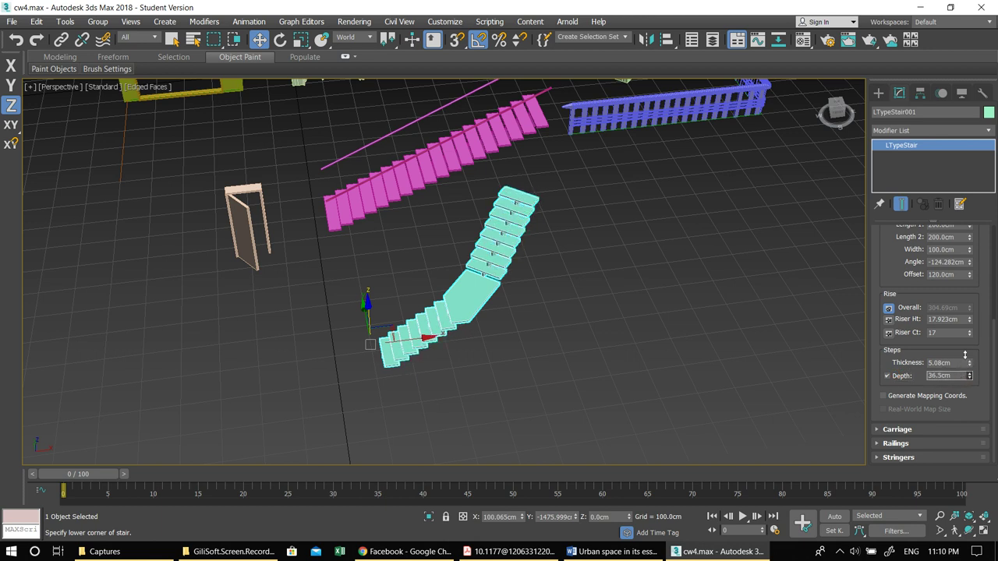
middle_drag(716, 332, 765, 320)
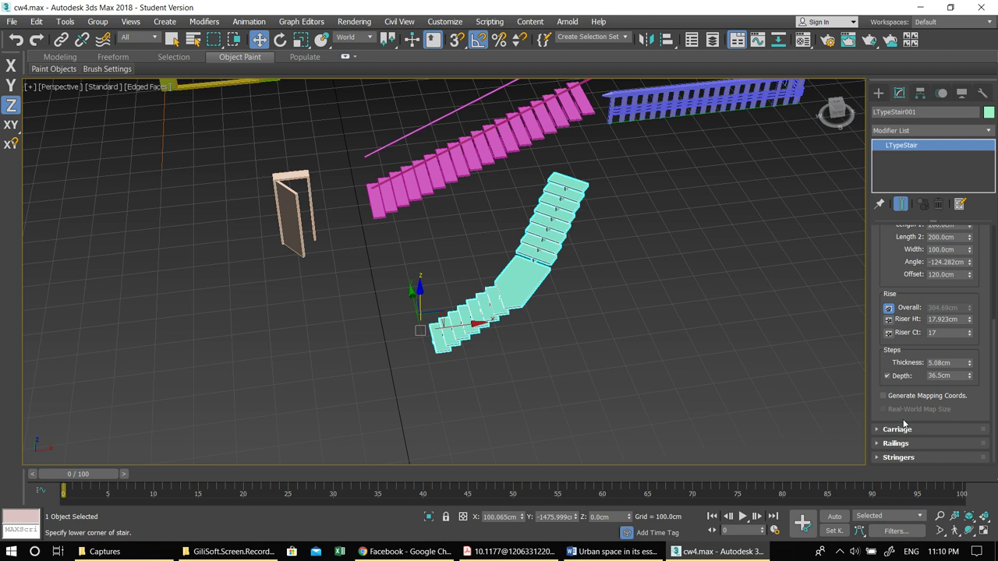
drag(909, 358, 906, 362)
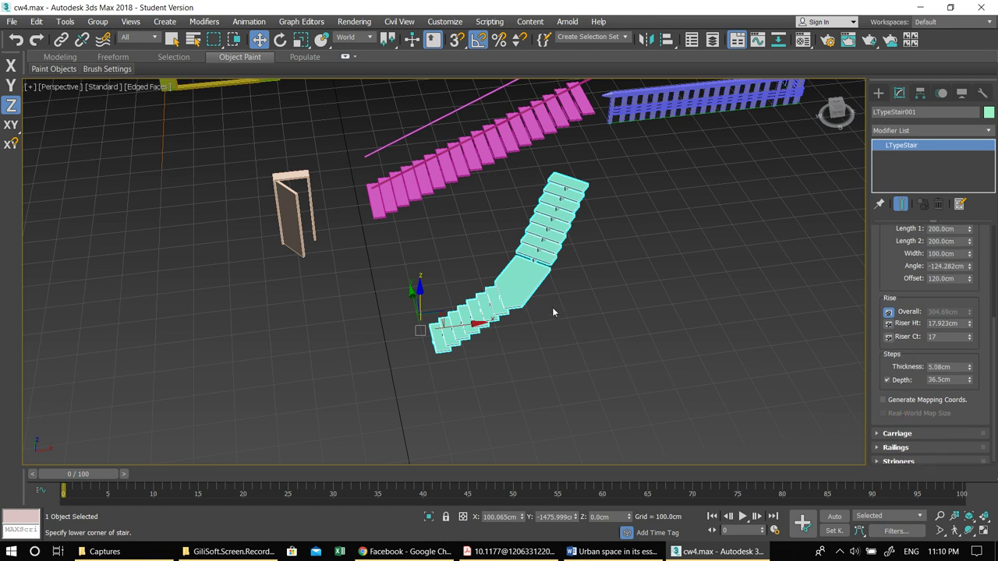
middle_drag(553, 312, 490, 403)
middle_drag(778, 261, 729, 227)
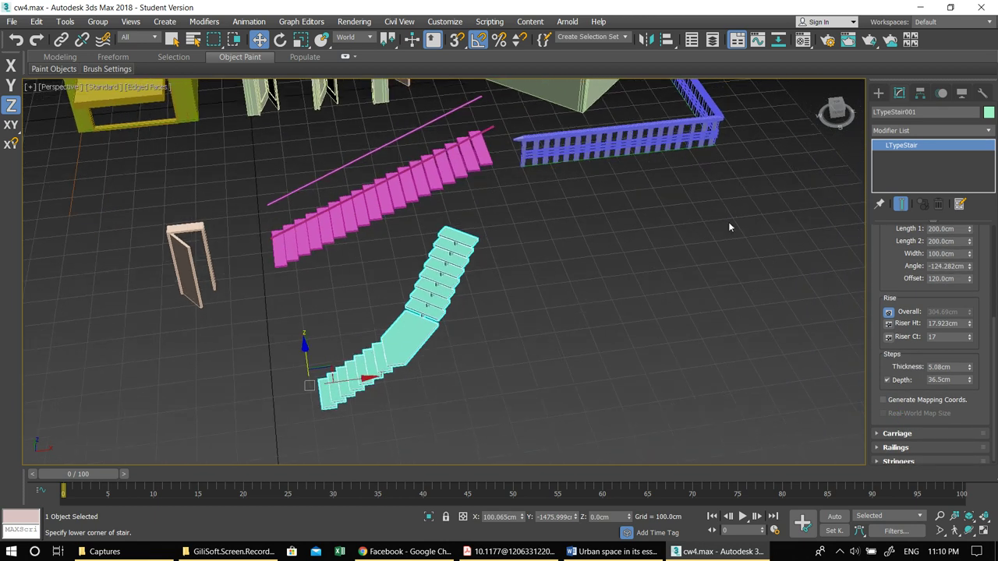
Step: Create a left-layout U-type stair beside the L-type stair, with flights about 482 cm long, an offset of about 141.5 cm and a rise of about 311 cm
click(879, 93)
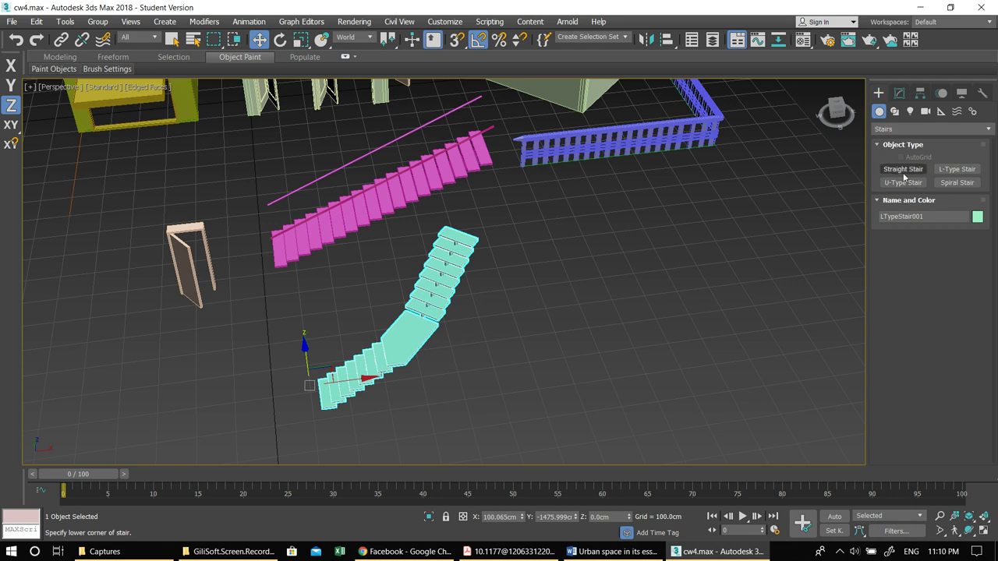
scroll(631, 203, down, 2)
middle_drag(632, 203, 615, 313)
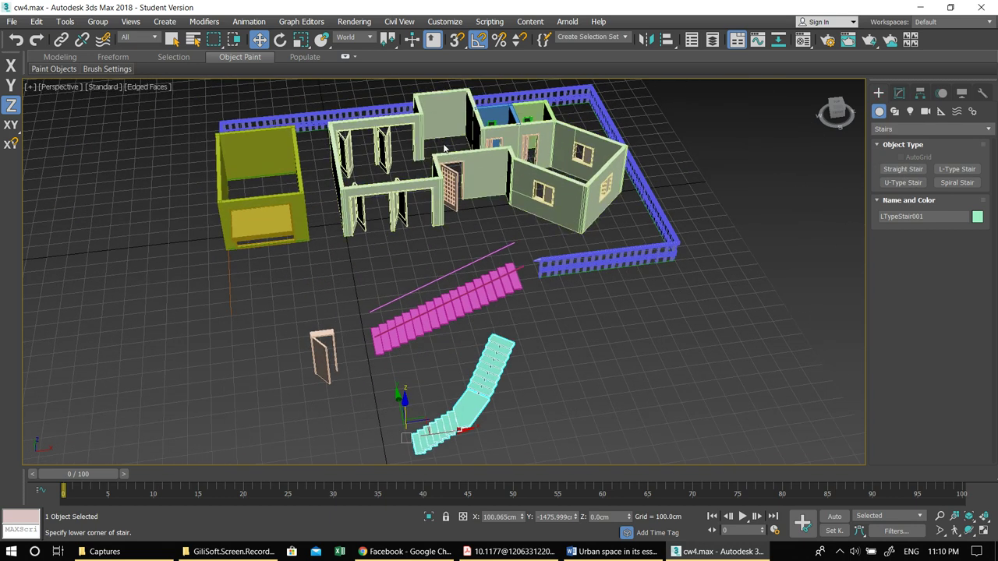
middle_drag(456, 131, 475, 223)
scroll(458, 223, up, 6)
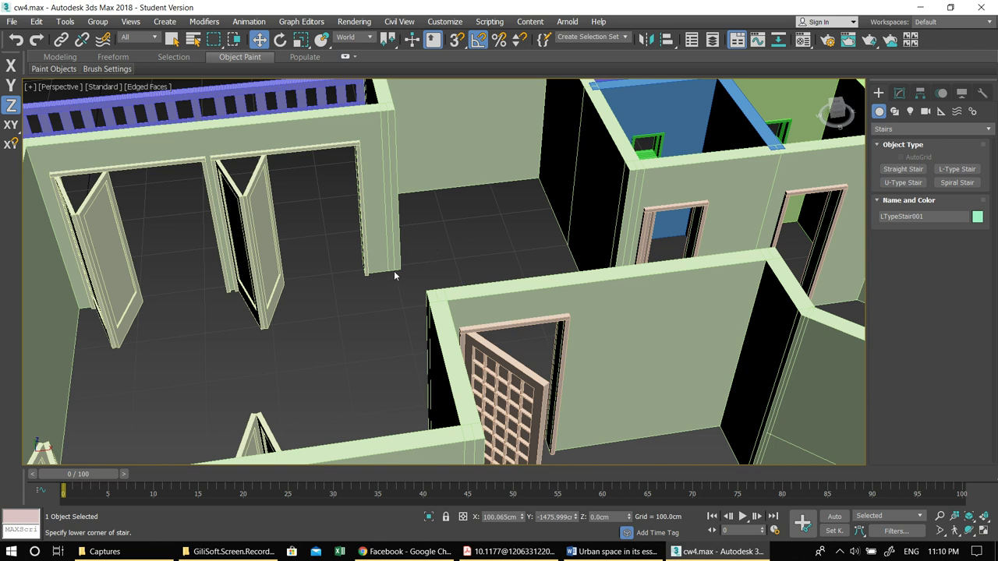
scroll(543, 248, down, 8)
middle_drag(543, 250, 491, 205)
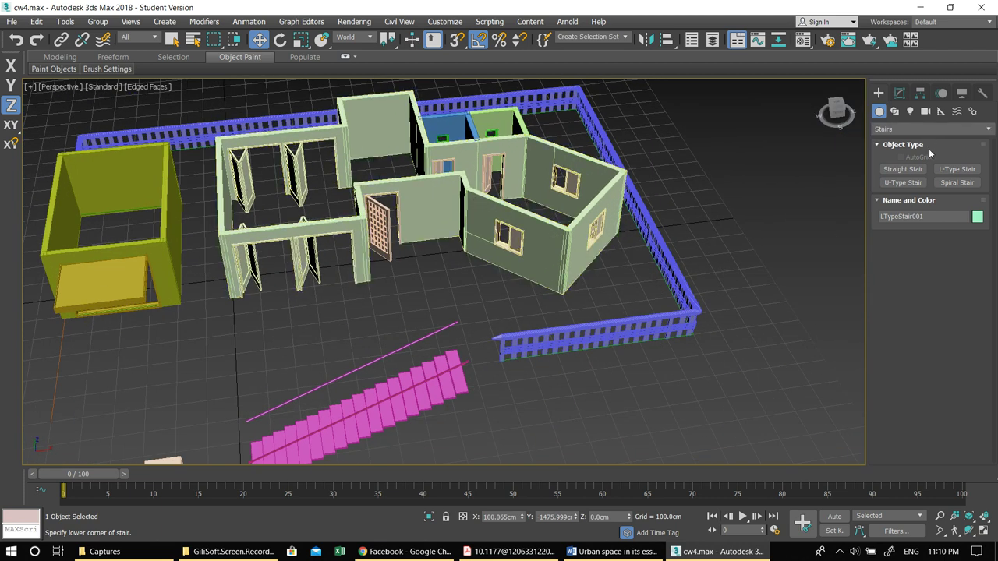
click(903, 182)
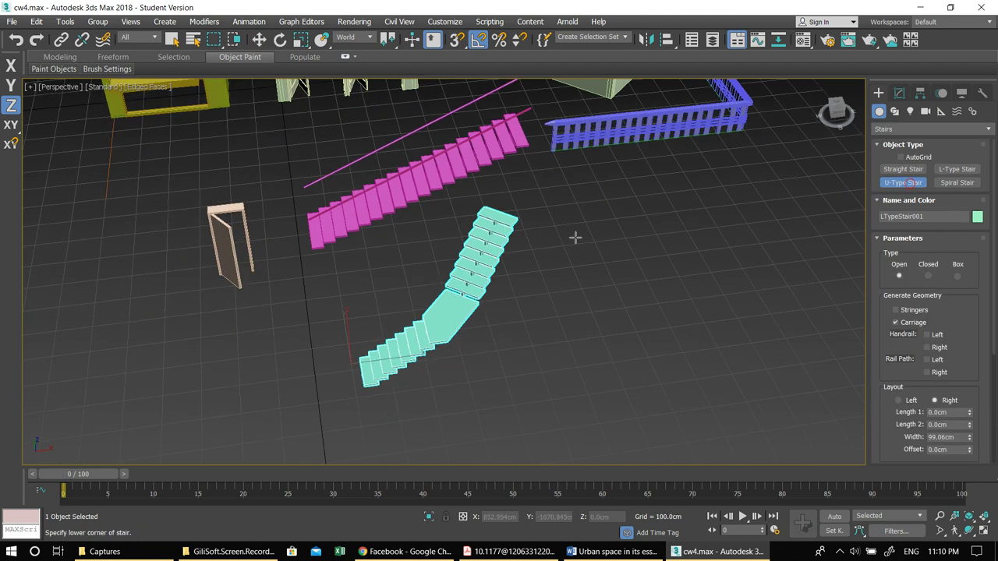
drag(565, 318, 730, 299)
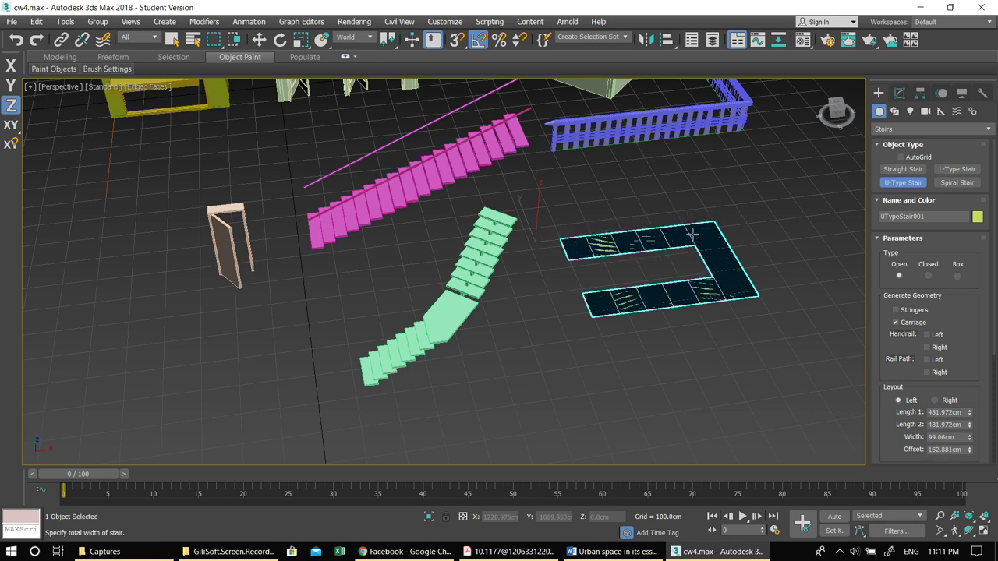
click(695, 226)
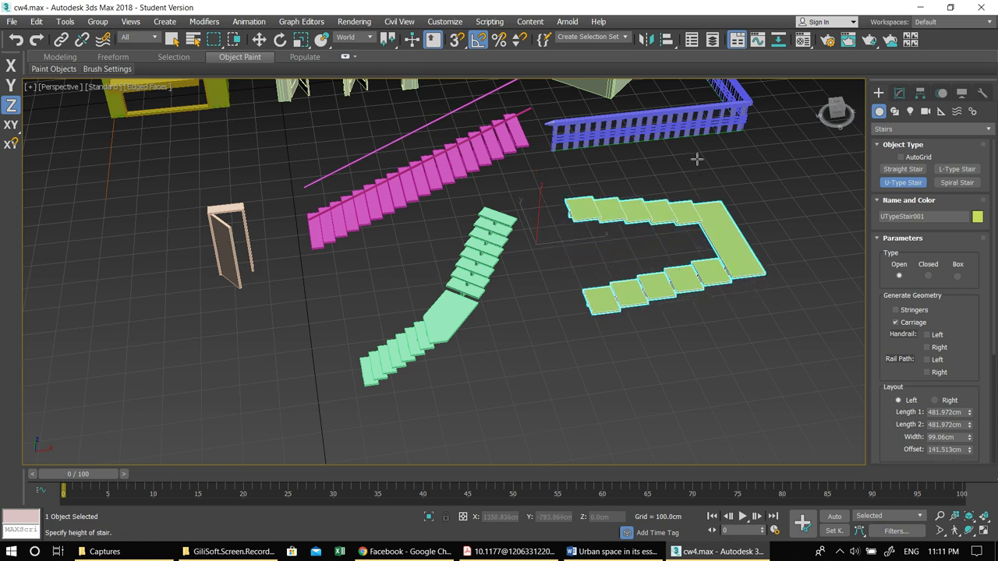
click(698, 126)
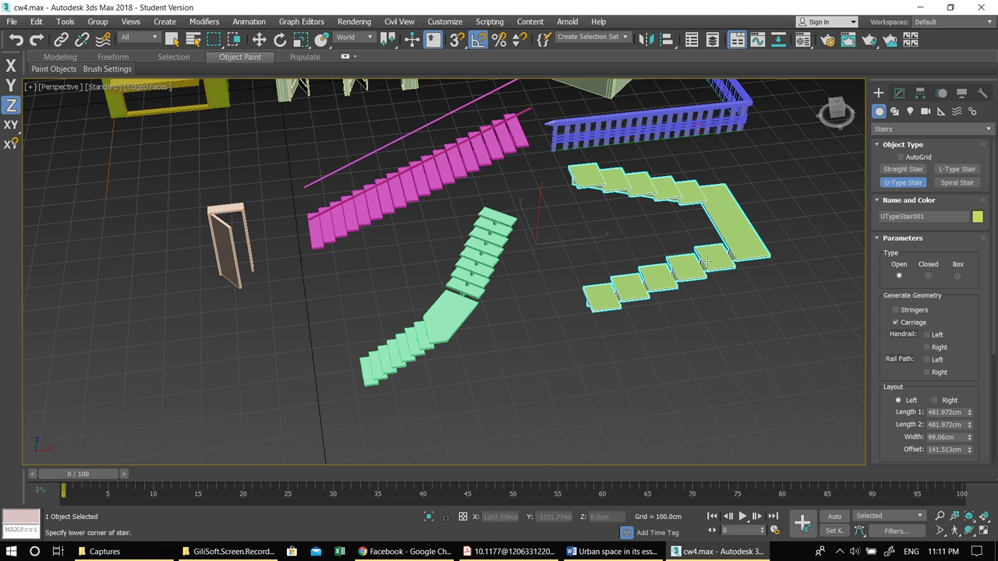
middle_drag(708, 262, 656, 316)
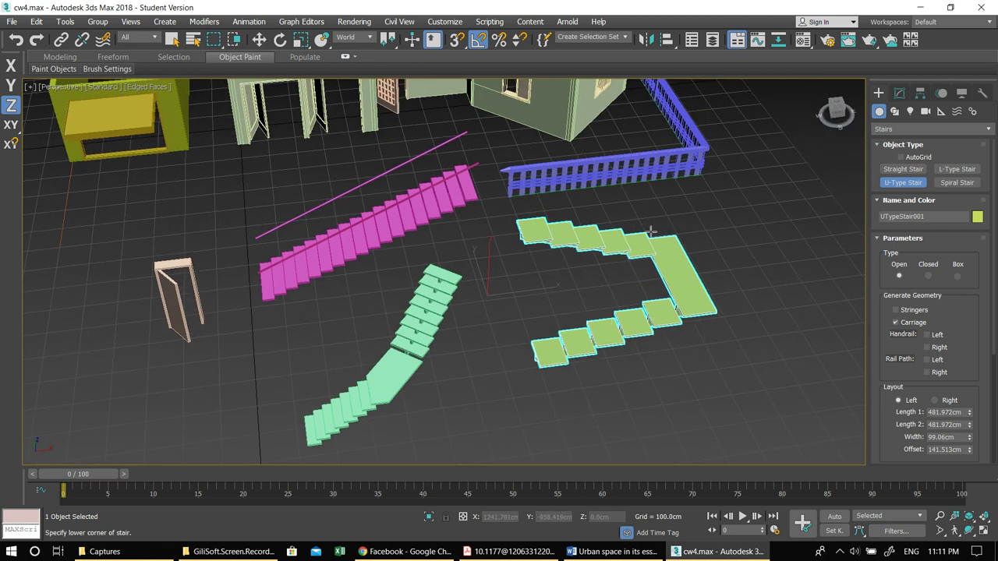
Step: Try the closed type on the U-type stair and return it to the open type
click(899, 94)
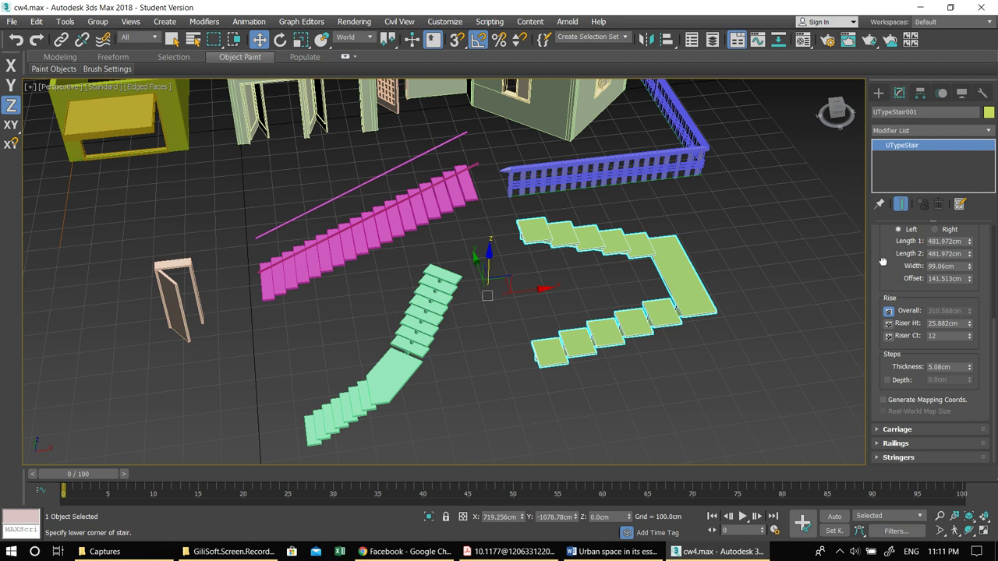
scroll(924, 437, up, 5)
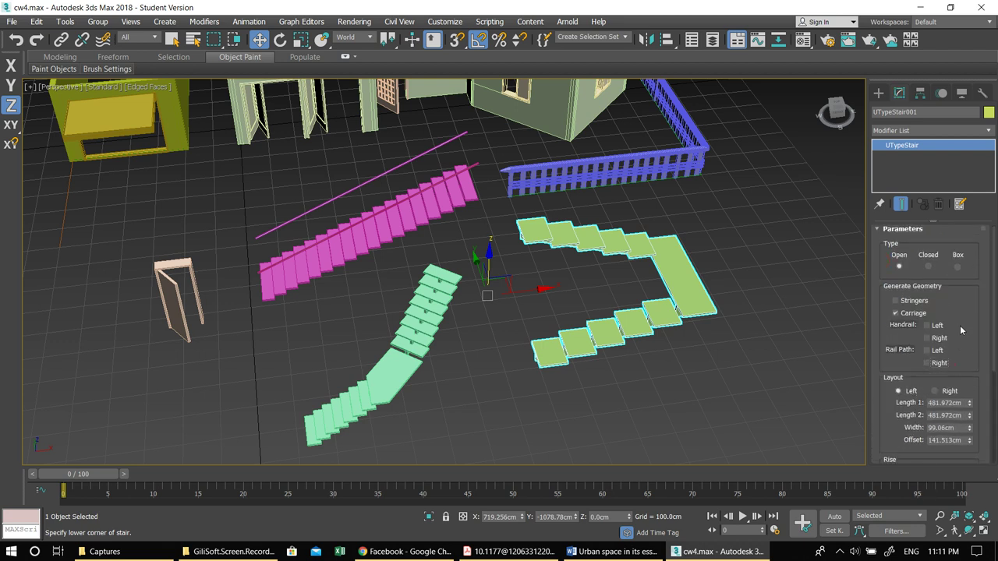
mouse_move(967, 338)
mouse_down()
mouse_move(958, 307)
mouse_move(958, 339)
mouse_up()
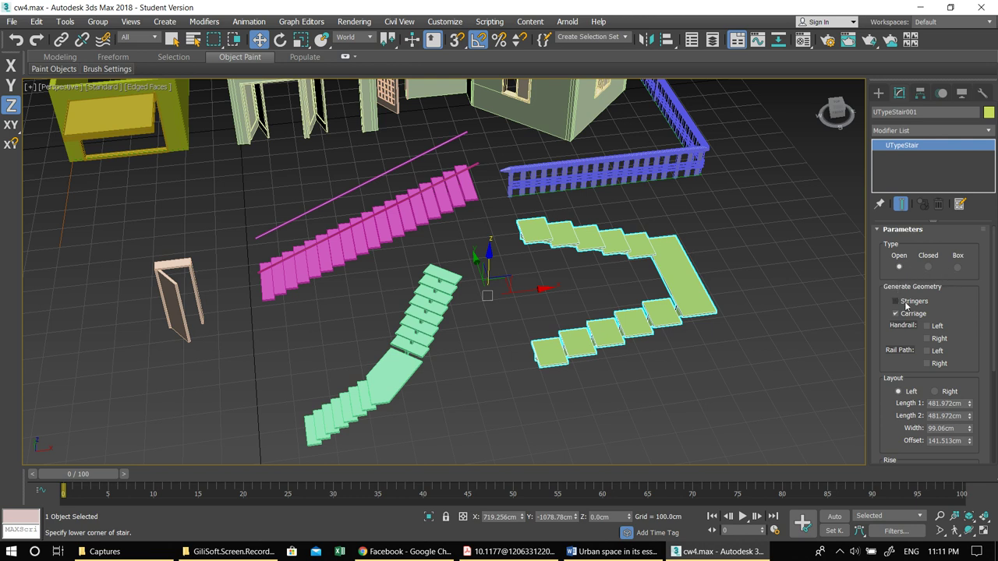
drag(892, 370, 892, 349)
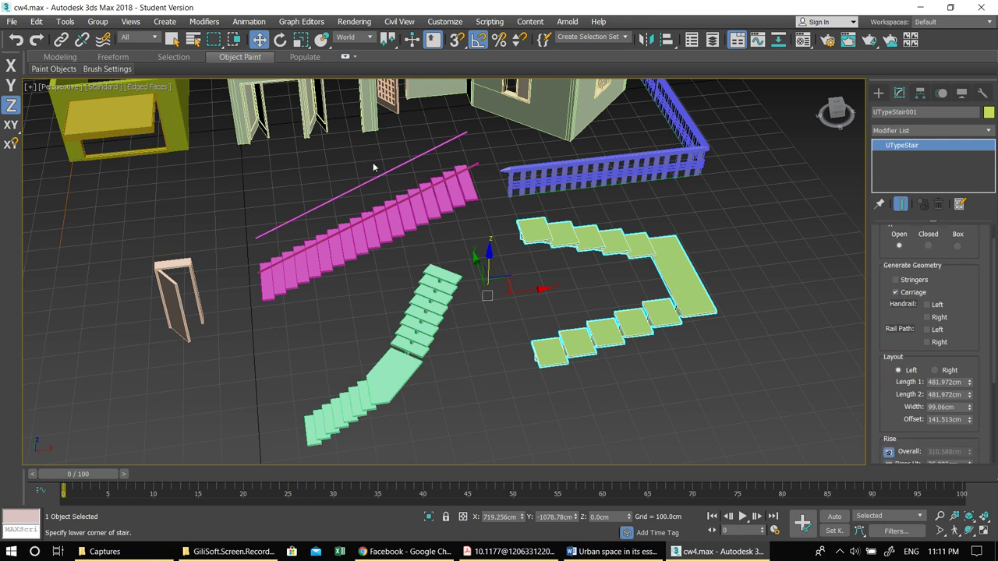
click(928, 245)
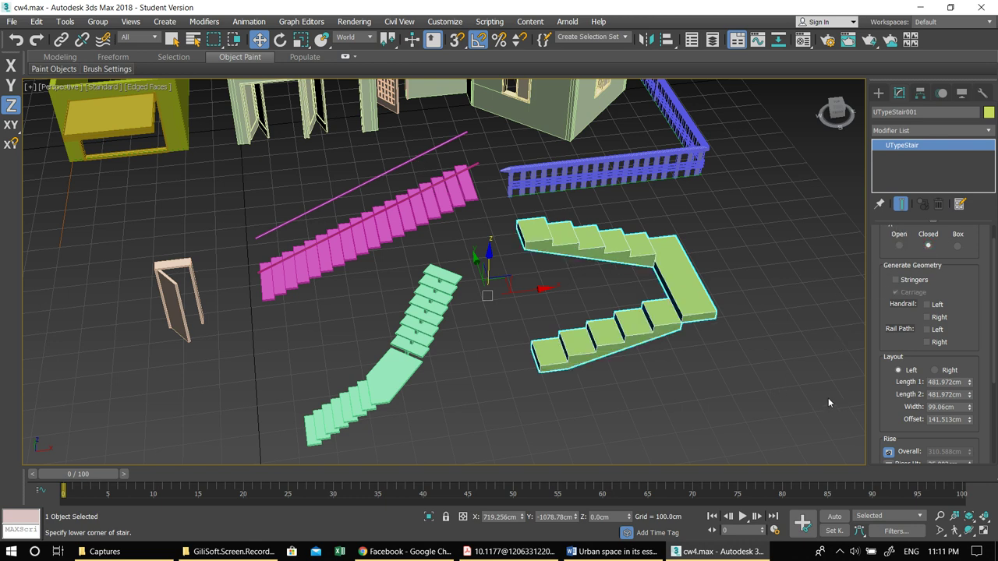
click(900, 245)
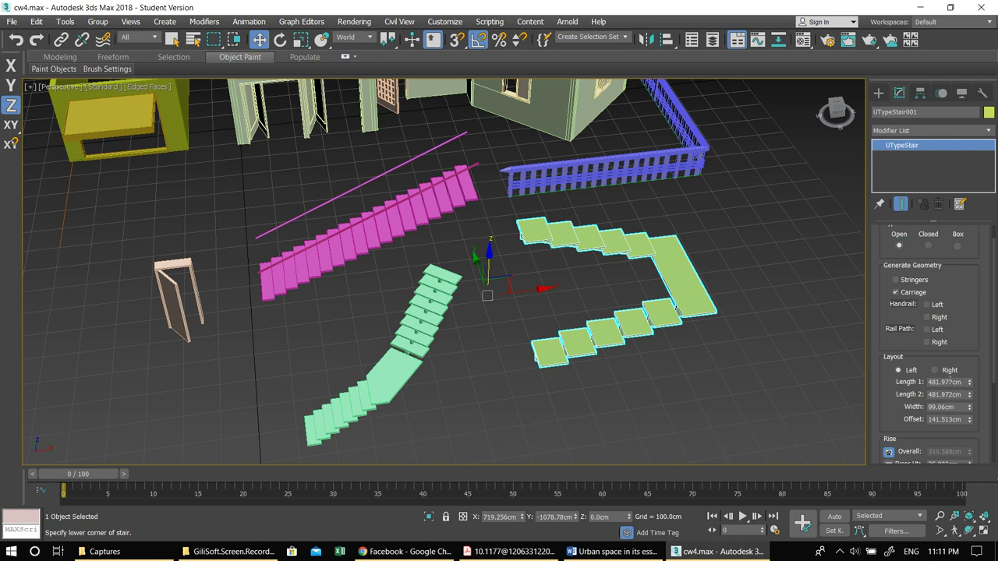
Step: Enable the left and right handrails and the left and right rail paths of the U-type stair
scroll(920, 297, down, 2)
click(926, 271)
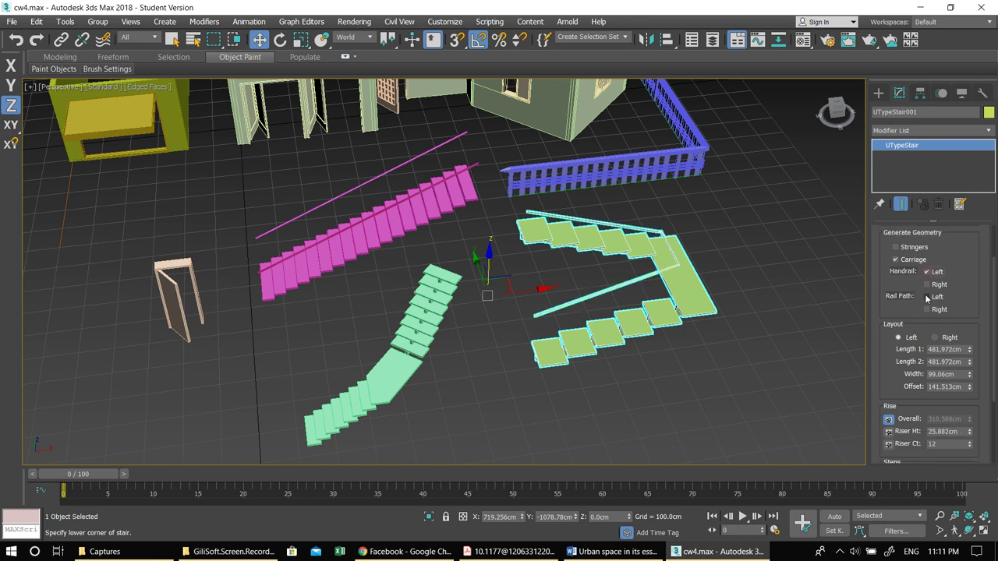
click(928, 285)
click(927, 297)
click(926, 309)
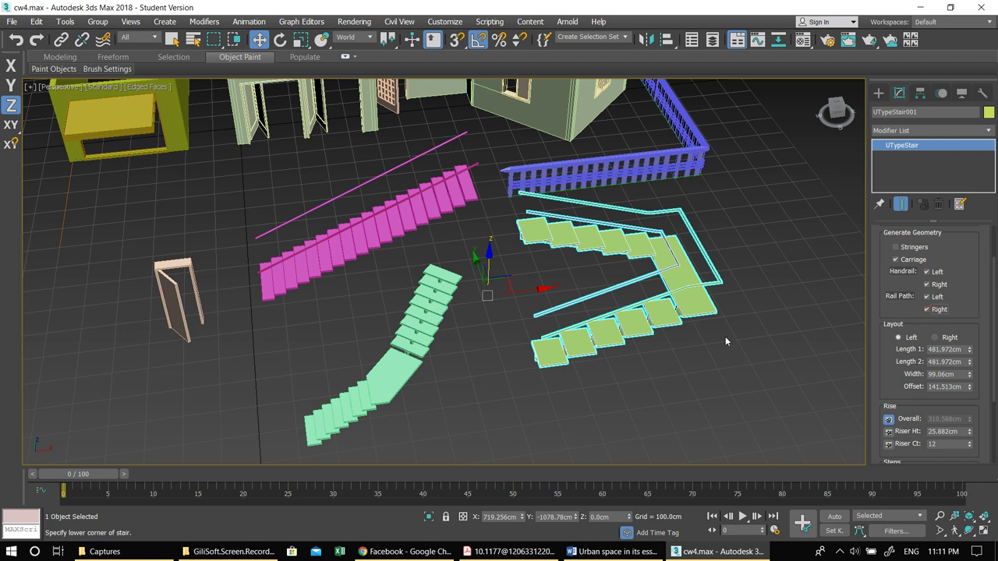
Step: Examine the handrails along the flights and around the landing of the U-type stair
middle_drag(725, 341, 700, 303)
scroll(699, 291, up, 6)
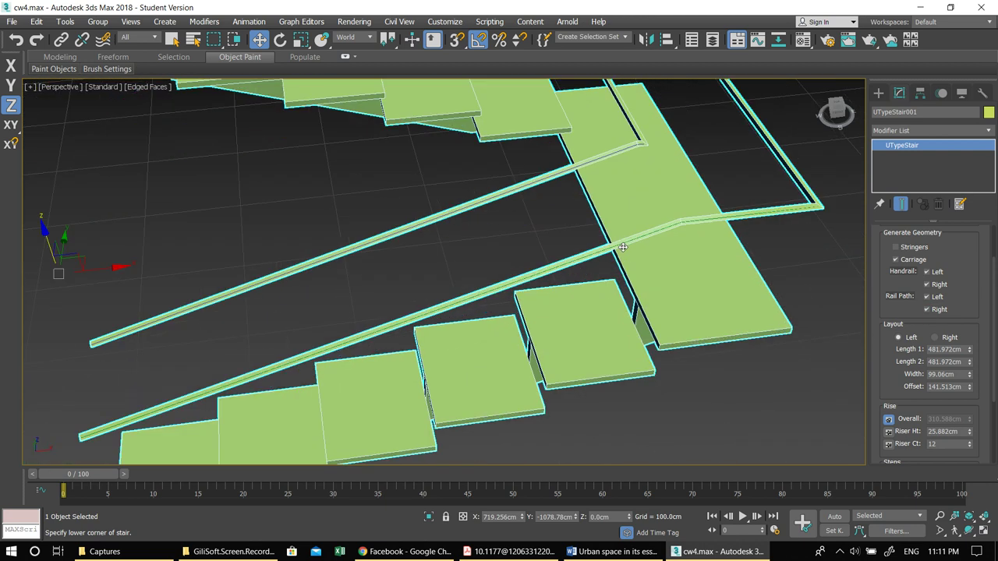
scroll(623, 247, down, 5)
scroll(620, 206, up, 4)
scroll(612, 201, down, 1)
scroll(623, 265, down, 2)
scroll(667, 284, up, 2)
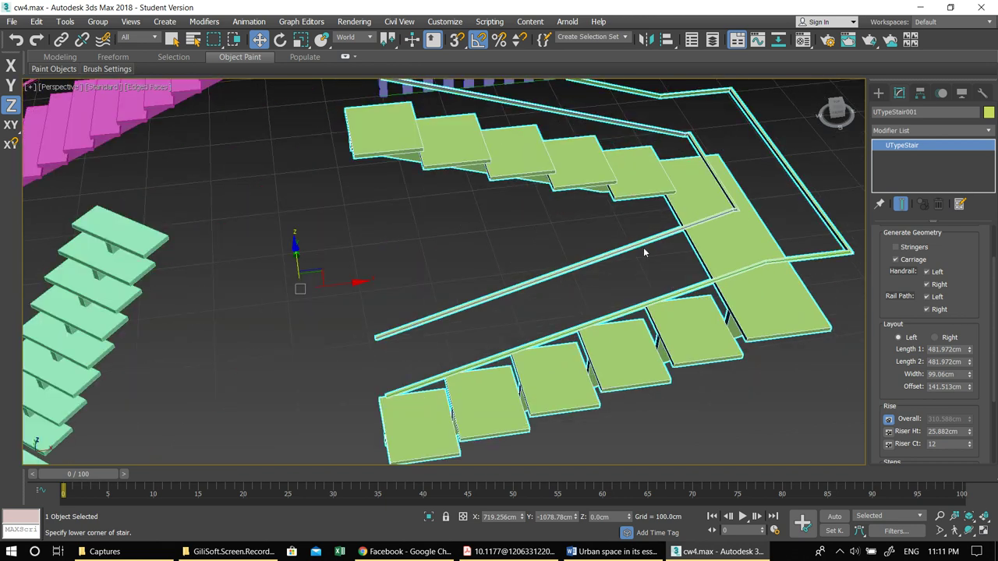
scroll(717, 208, up, 2)
scroll(772, 218, up, 2)
scroll(854, 284, up, 2)
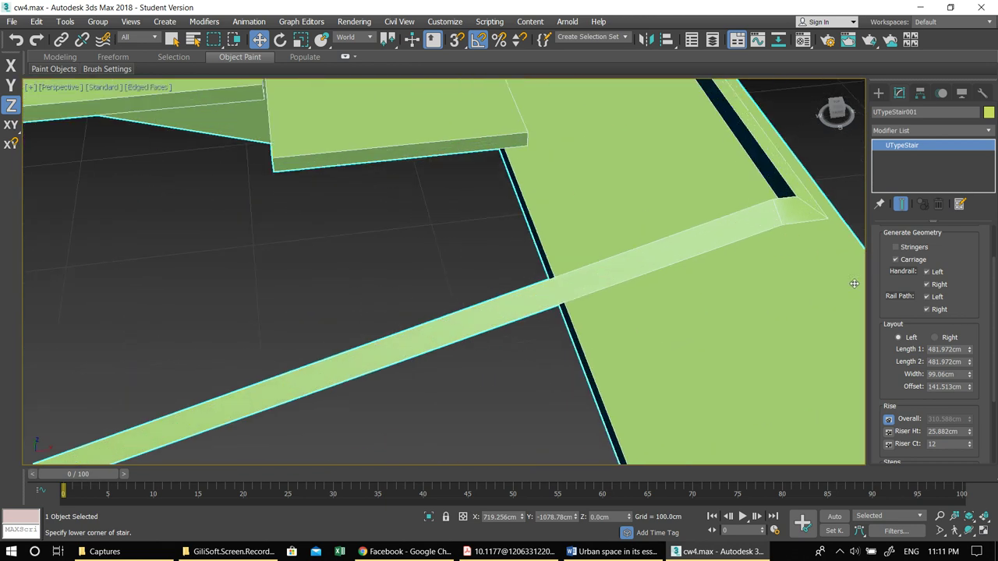
Step: Turn off both handrails of the U-type stair to inspect its bare rail paths, and turn both handrails back on
click(926, 272)
scroll(888, 281, down, 3)
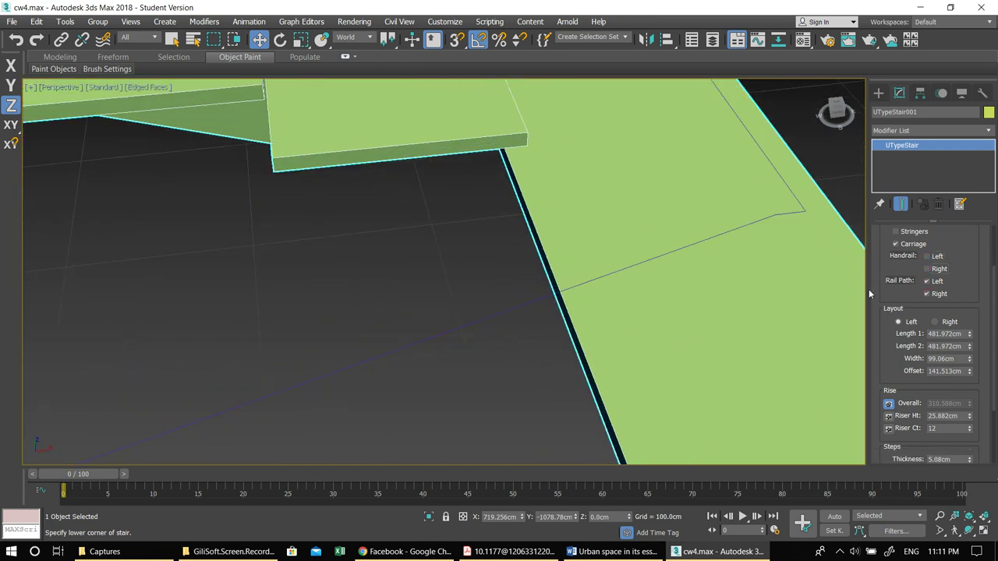
scroll(610, 312, down, 8)
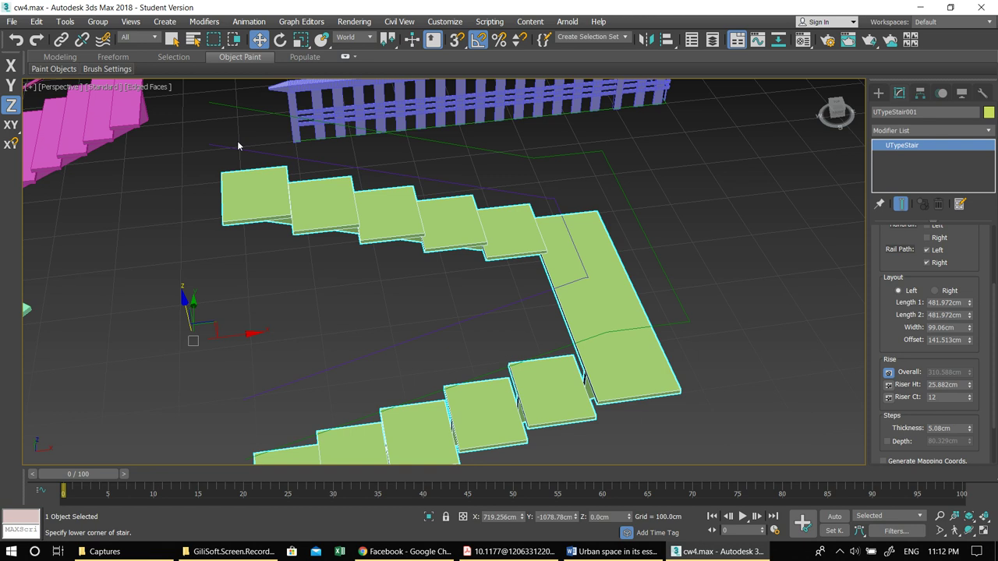
middle_drag(635, 250, 556, 152)
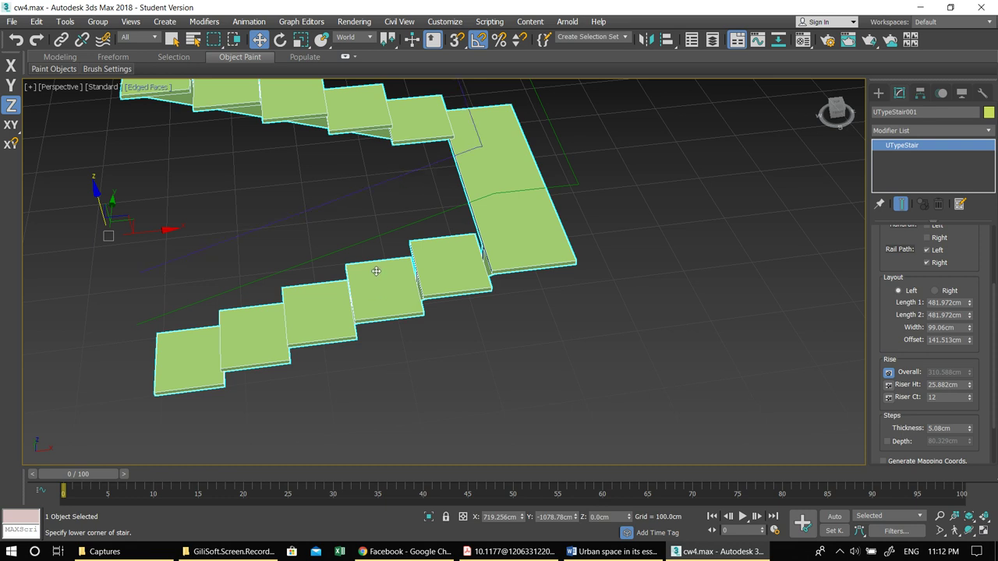
scroll(367, 215, down, 5)
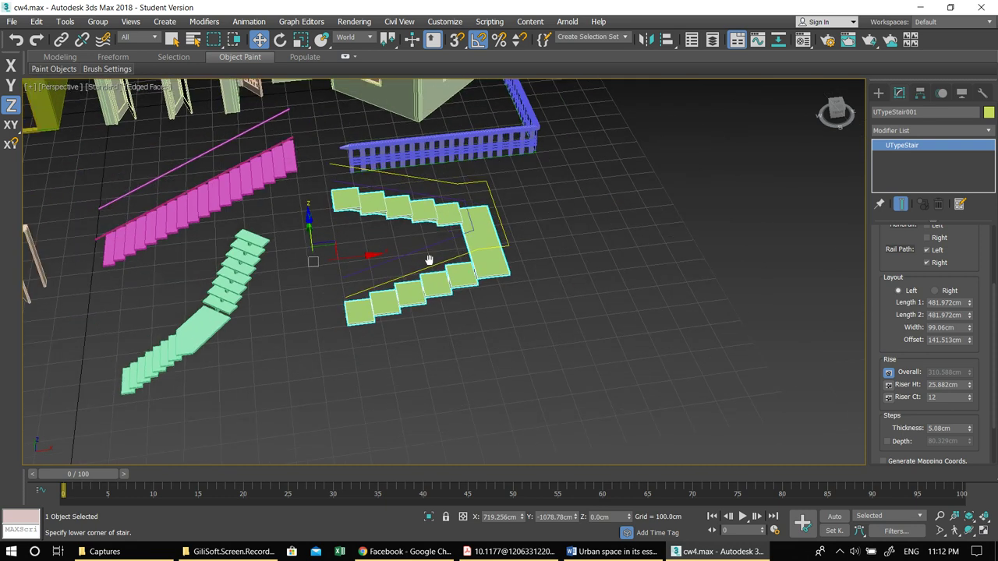
scroll(430, 256, up, 2)
scroll(945, 254, up, 2)
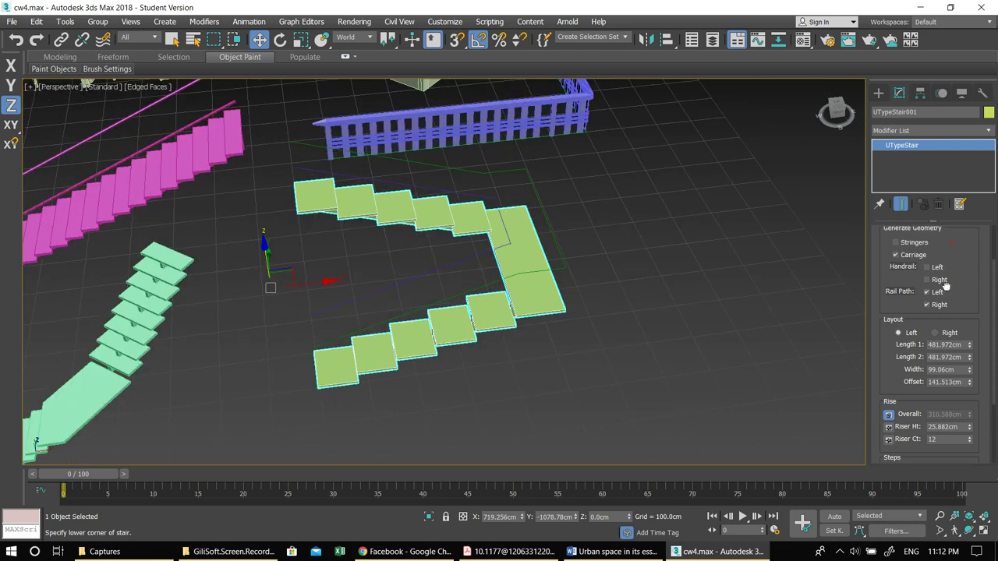
click(927, 281)
click(928, 268)
middle_drag(505, 275, 602, 263)
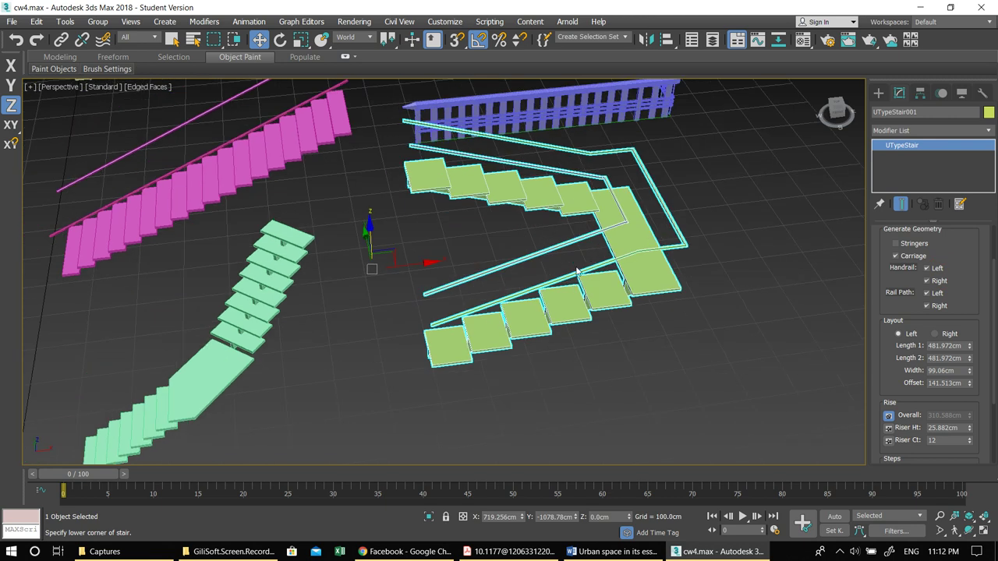
Step: Set Length 1 of the U-type stair to 400 cm
scroll(960, 265, down, 3)
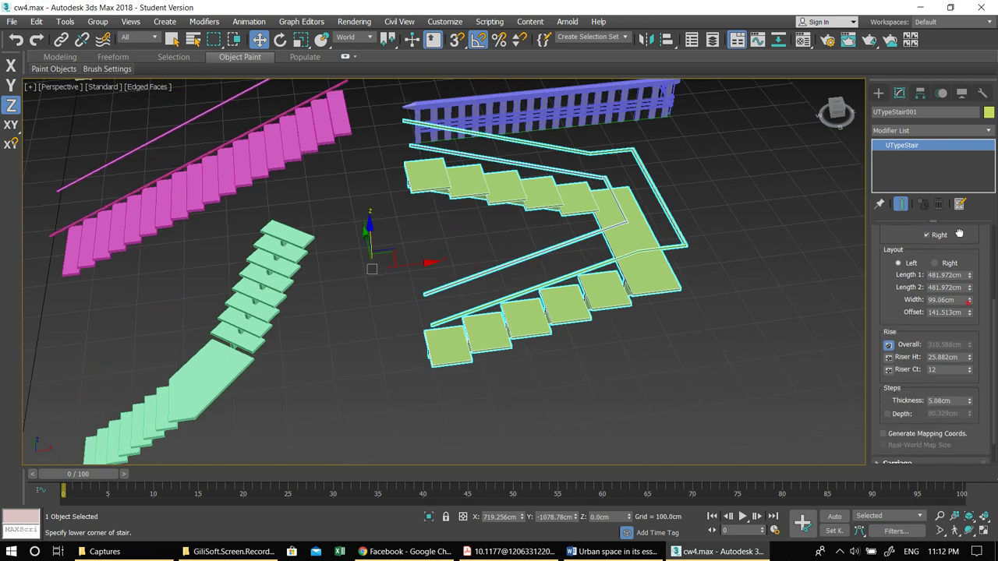
double_click(944, 275)
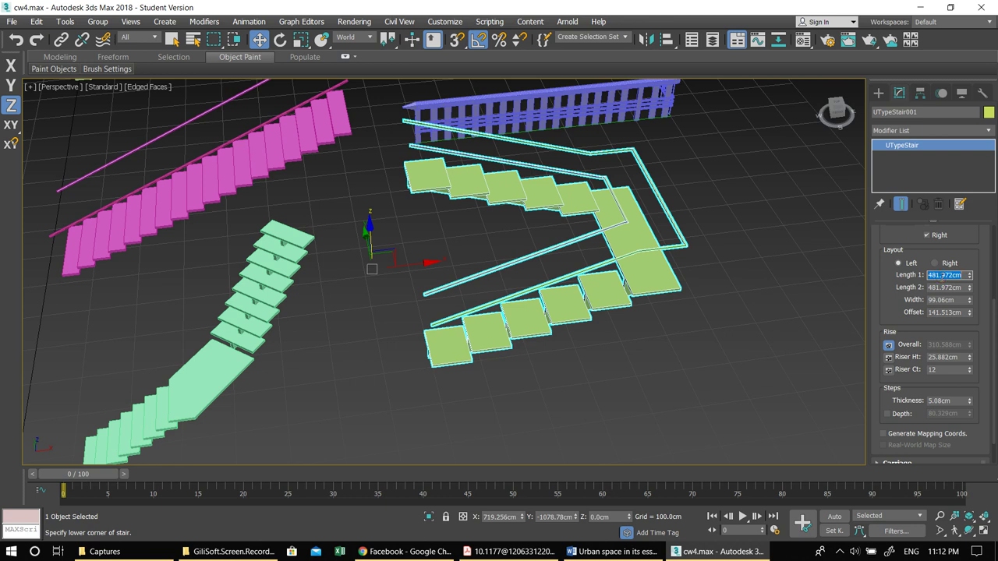
scroll(594, 165, down, 6)
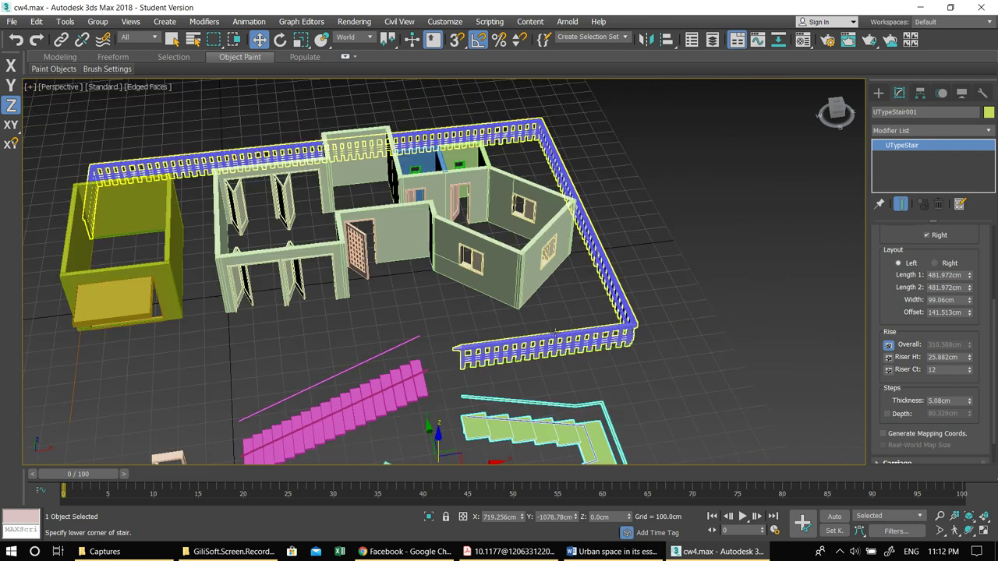
mouse_move(439, 297)
alt+middle_down()
mouse_move(428, 323)
mouse_move(430, 297)
alt+middle_up()
middle_drag(503, 319, 470, 181)
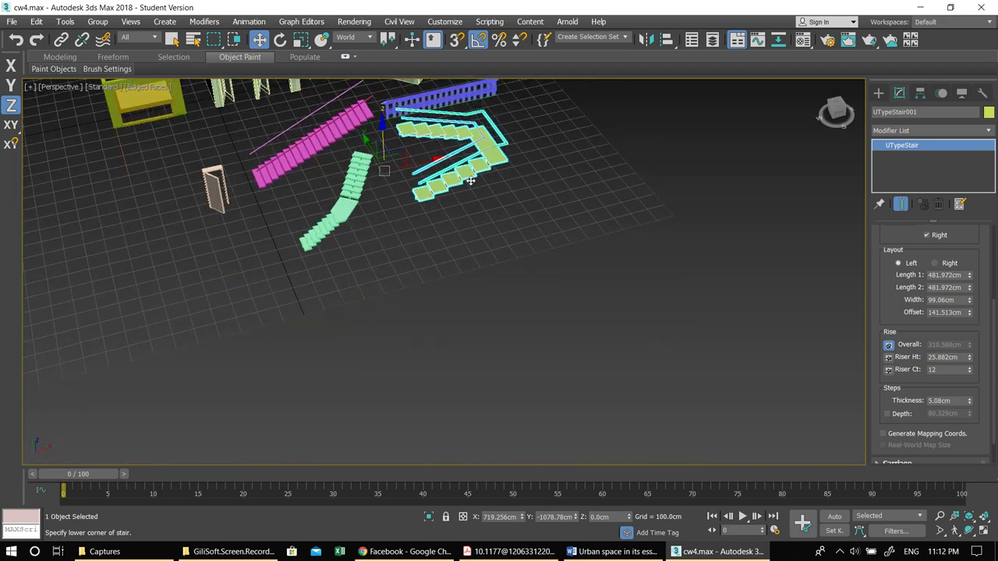
scroll(472, 236, up, 6)
click(949, 274)
text(400.0cm)
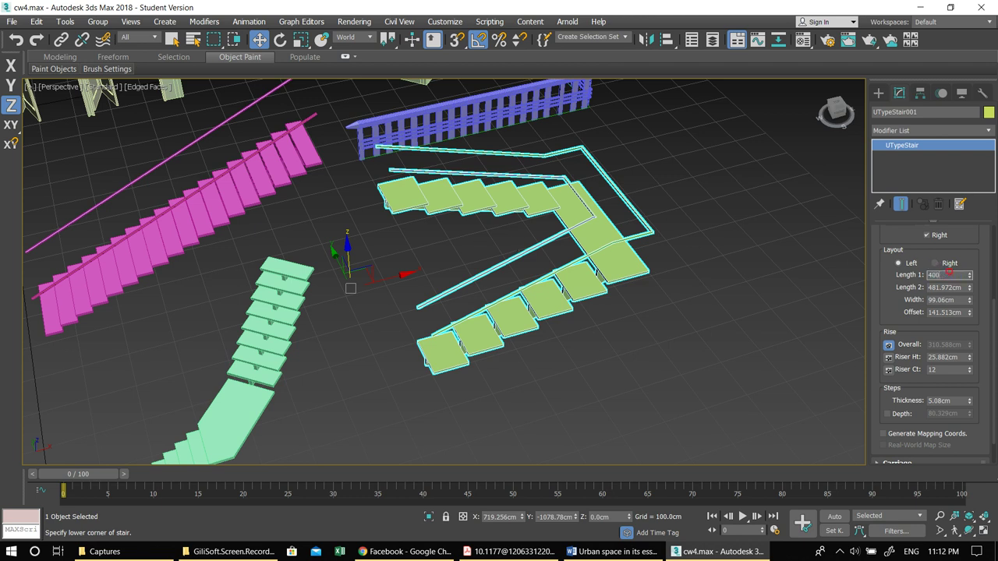
key(Tab)
Step: Try a Length 2 of 280 cm on the U-type stair and view the unequal flights
text(280)
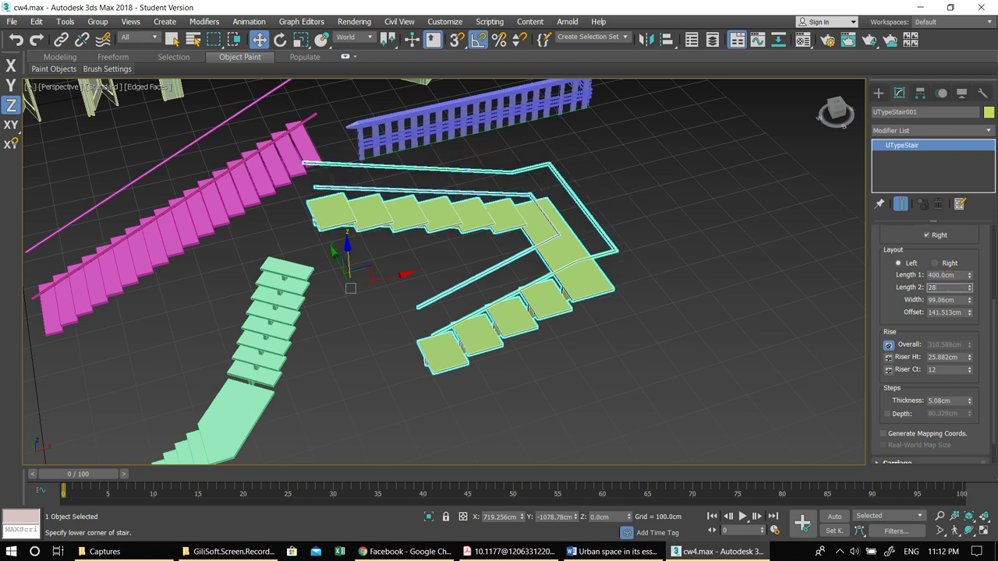
key(Return)
alt+middle_drag(731, 297, 632, 306)
Step: Set Length 2 of the U-type stair to 400 cm and its width to 120 cm
click(944, 287)
text(400)
key(Return)
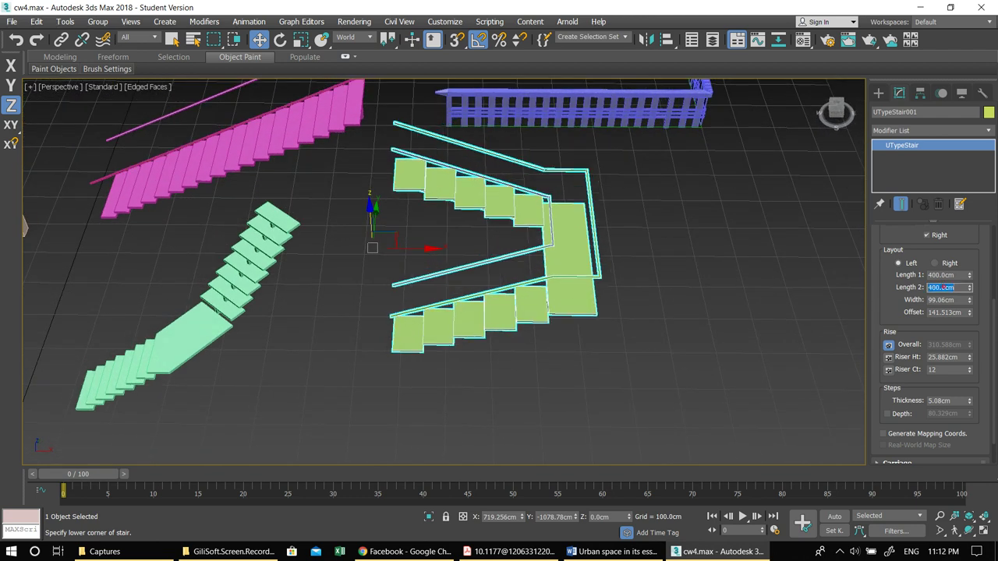
click(941, 299)
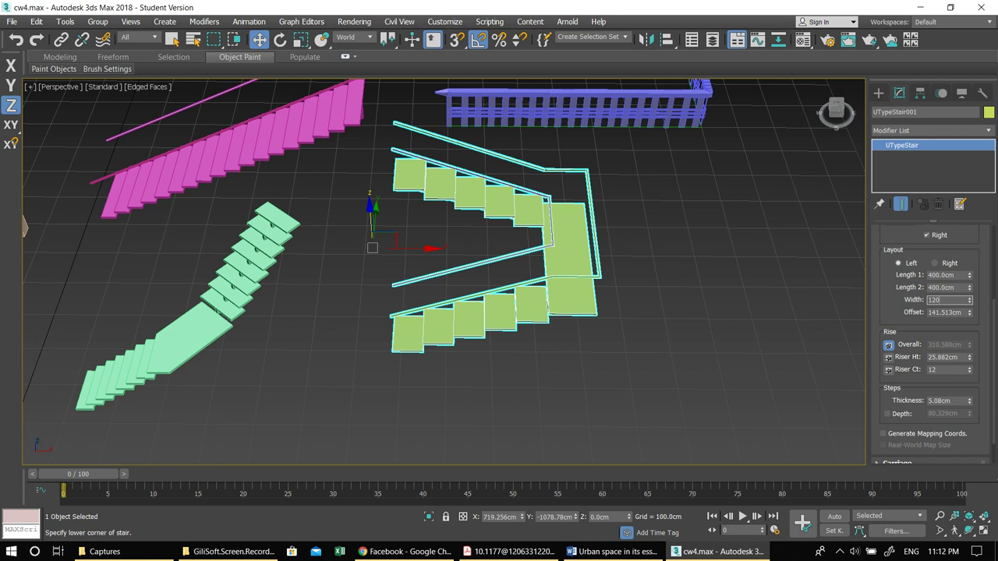
text(120)
key(Return)
alt+middle_drag(667, 350, 550, 310)
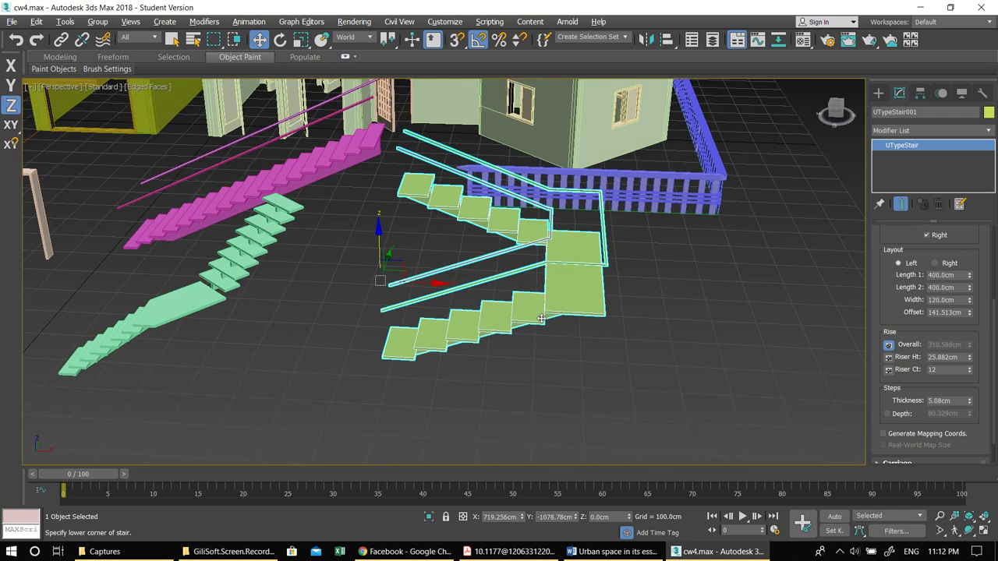
Step: Show the U-type stair in the top view and set its Length 1 and Length 2 to 350 cm
key(alt+w)
key(alt+w)
scroll(361, 289, down, 10)
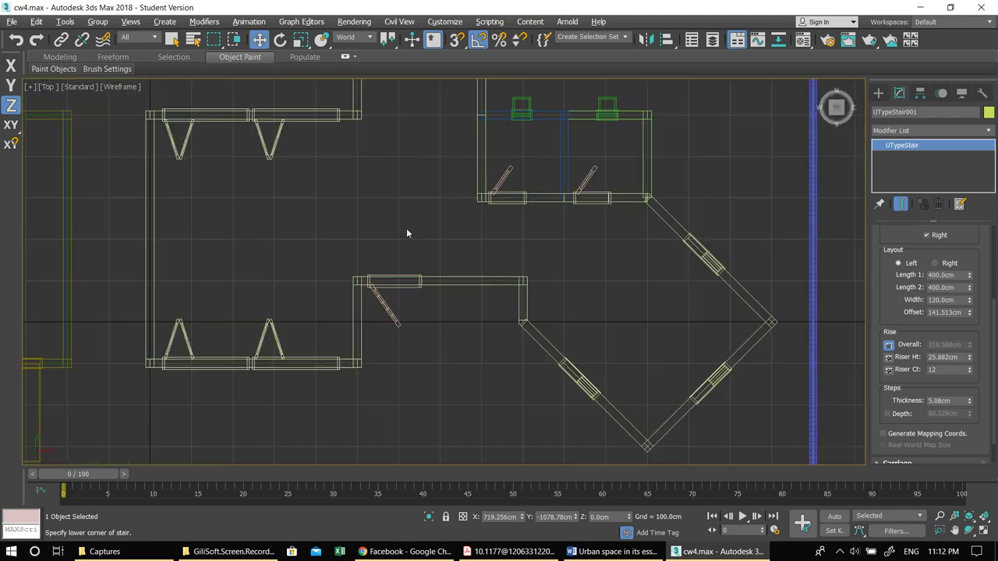
middle_drag(482, 430, 505, 254)
scroll(516, 313, up, 6)
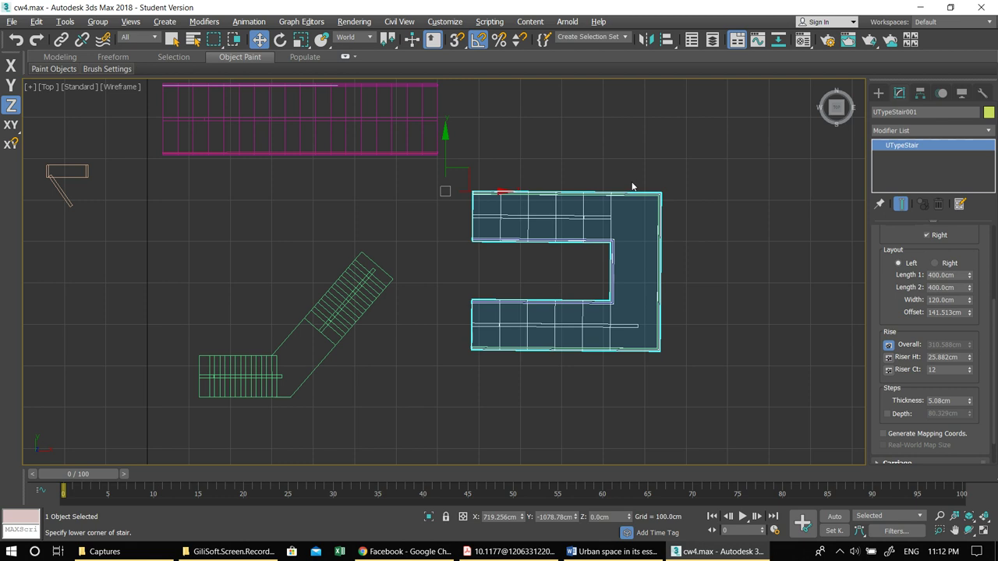
text(350)
key(Tab)
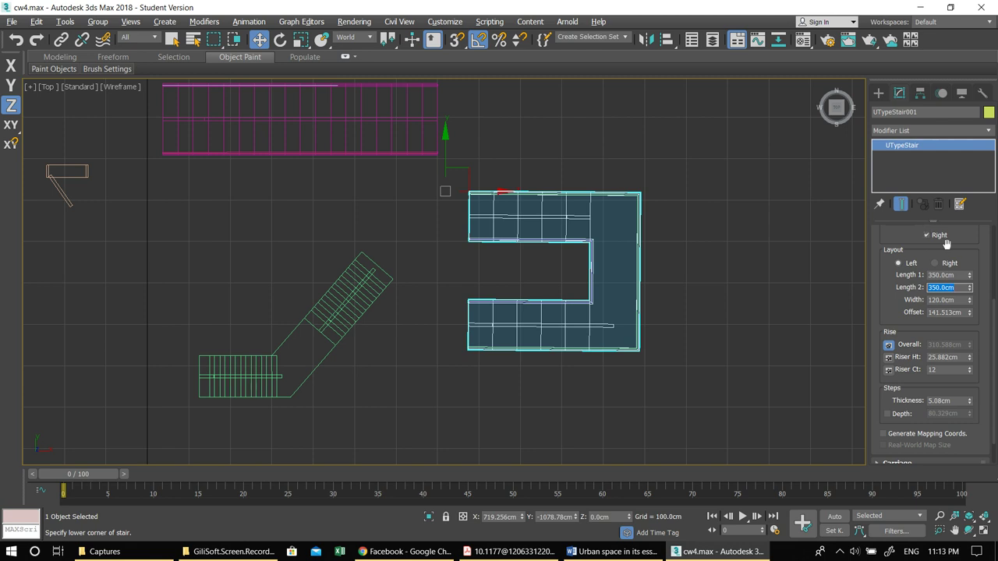
Step: Set both lengths of the U-type stair to 340 cm and reduce its offset to about 59 cm
double_click(951, 277)
text(340)
key(Tab)
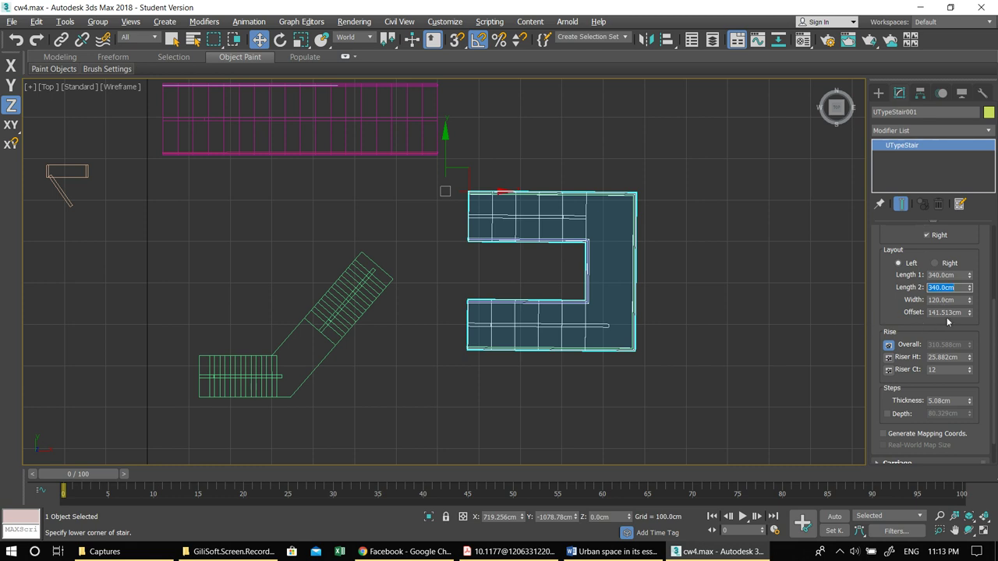
drag(943, 332, 958, 310)
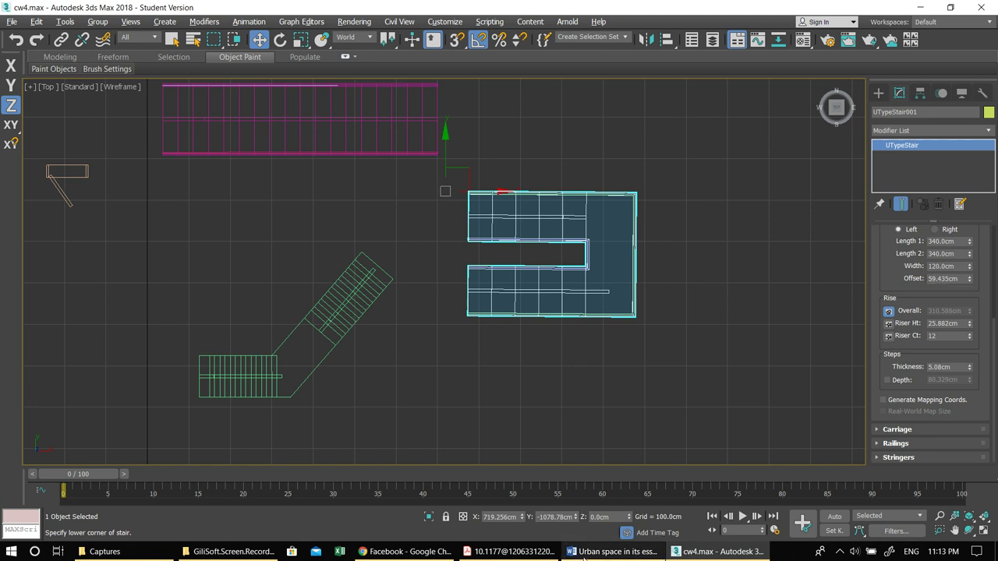
Step: Select the U-type stair together with its rail object and rotate them 90 degrees about Z
click(597, 406)
drag(600, 354, 554, 308)
key(e)
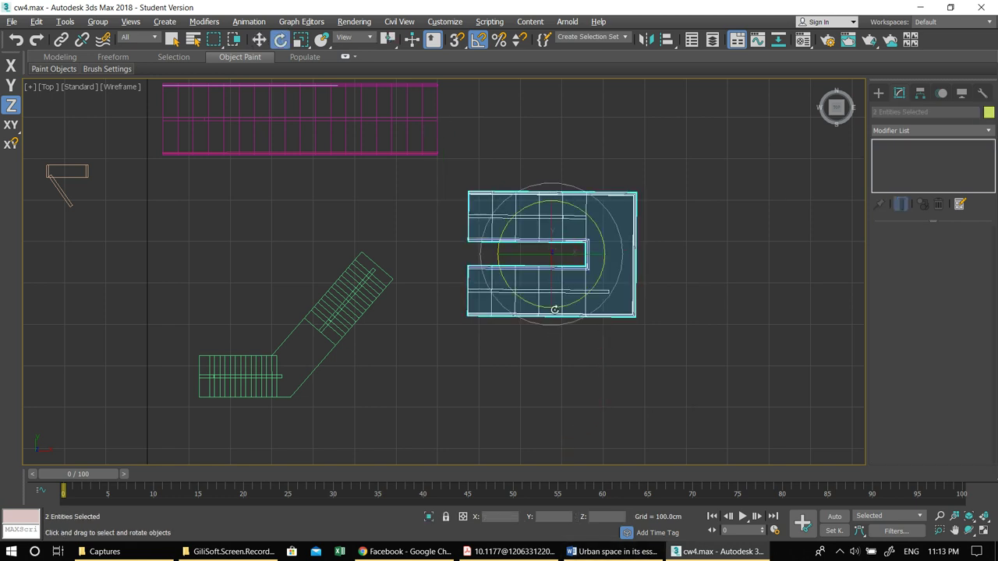
click(603, 516)
text(90)
key(Return)
scroll(457, 395, down, 6)
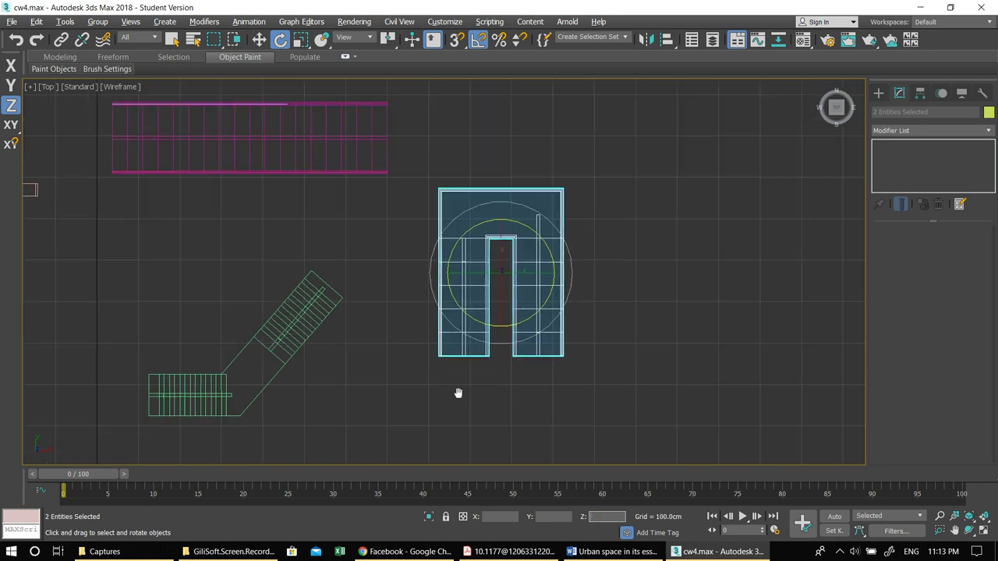
Step: Move the rotated stair and its rail object into the house's stairwell recess, against the back wall
key(w)
middle_drag(403, 241, 430, 332)
drag(497, 445, 449, 196)
scroll(443, 156, up, 4)
scroll(444, 165, up, 4)
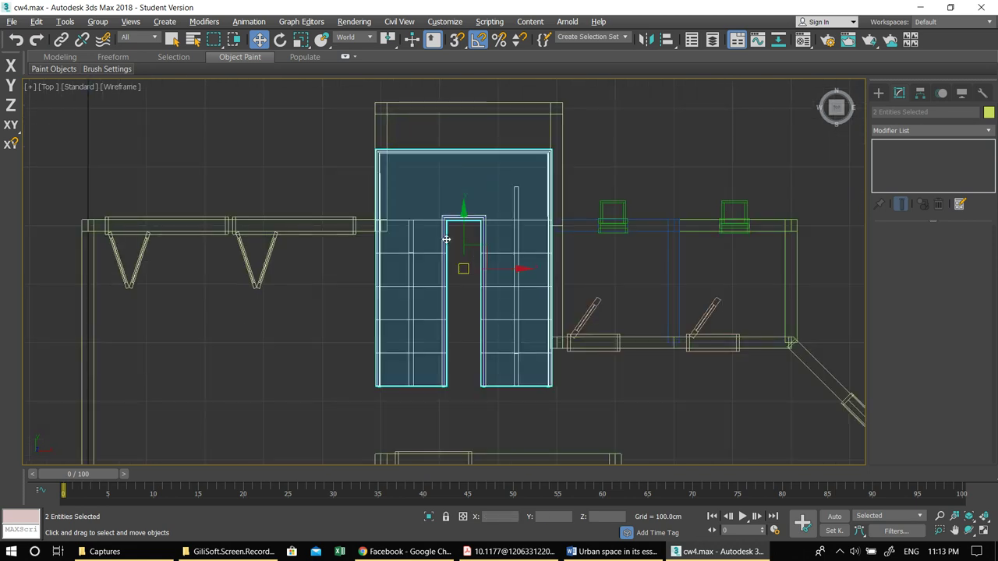
drag(457, 265, 461, 234)
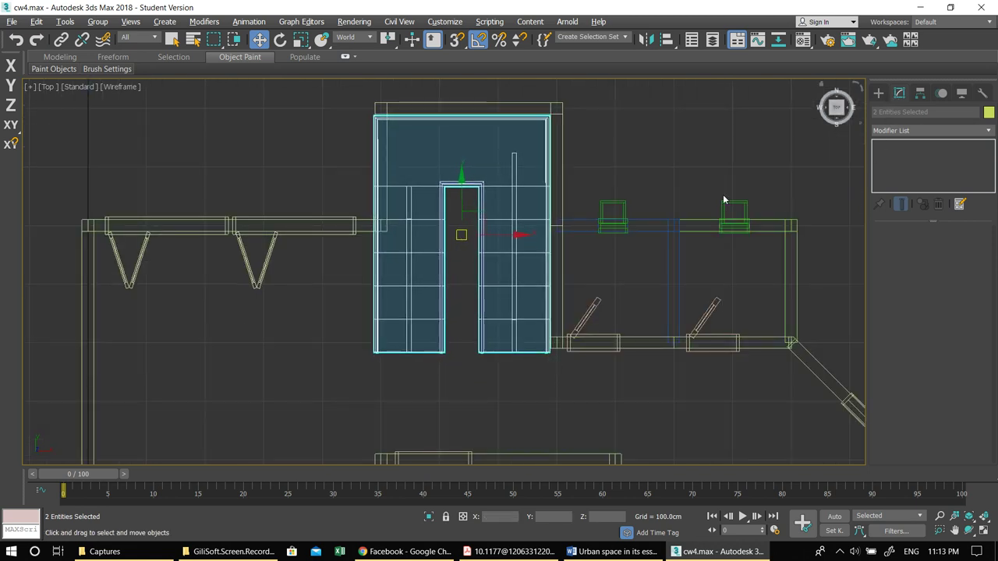
Step: Select only the U-type stair and reduce its offset to about 38 cm
click(477, 281)
click(492, 253)
click(492, 253)
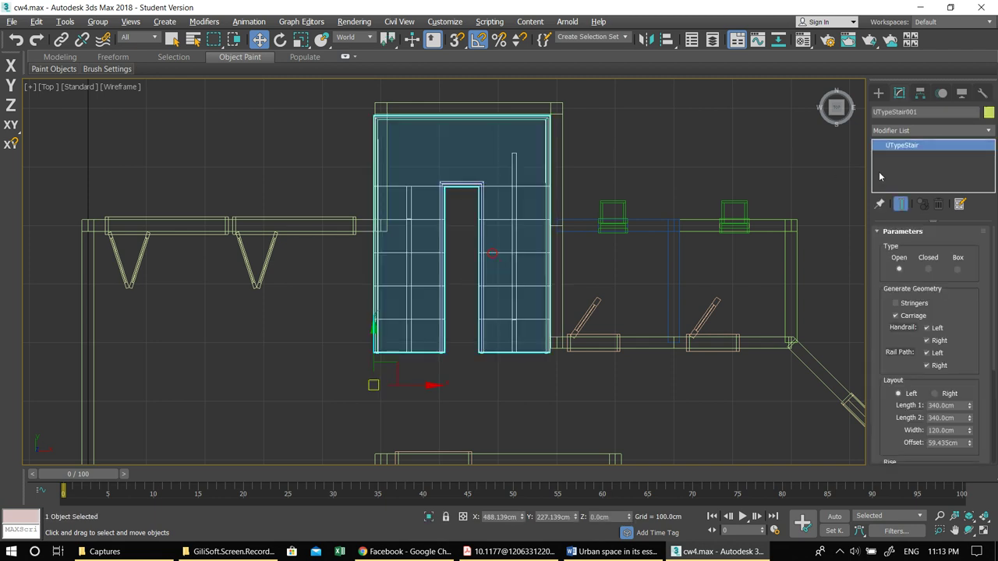
scroll(963, 338, down, 5)
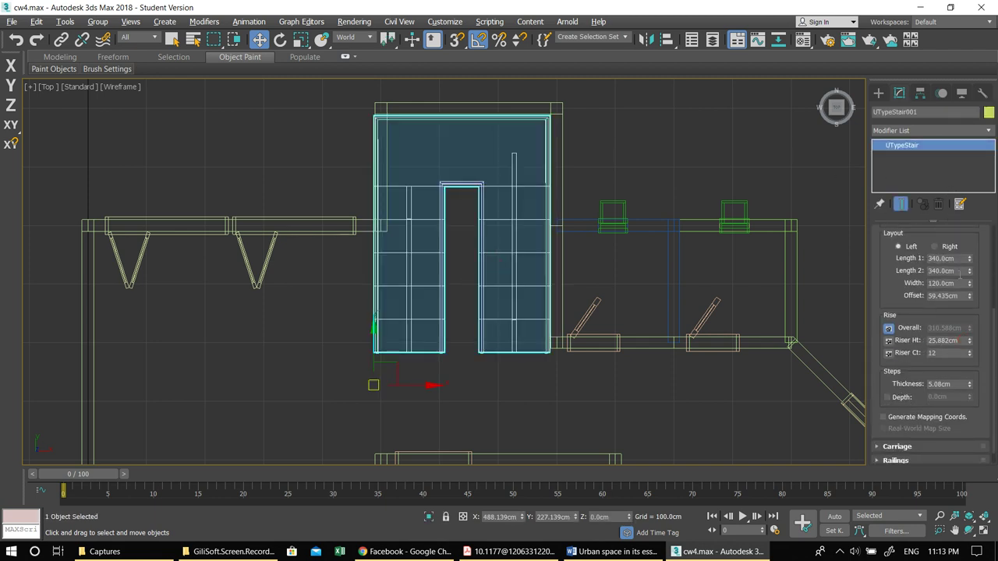
drag(968, 301, 970, 311)
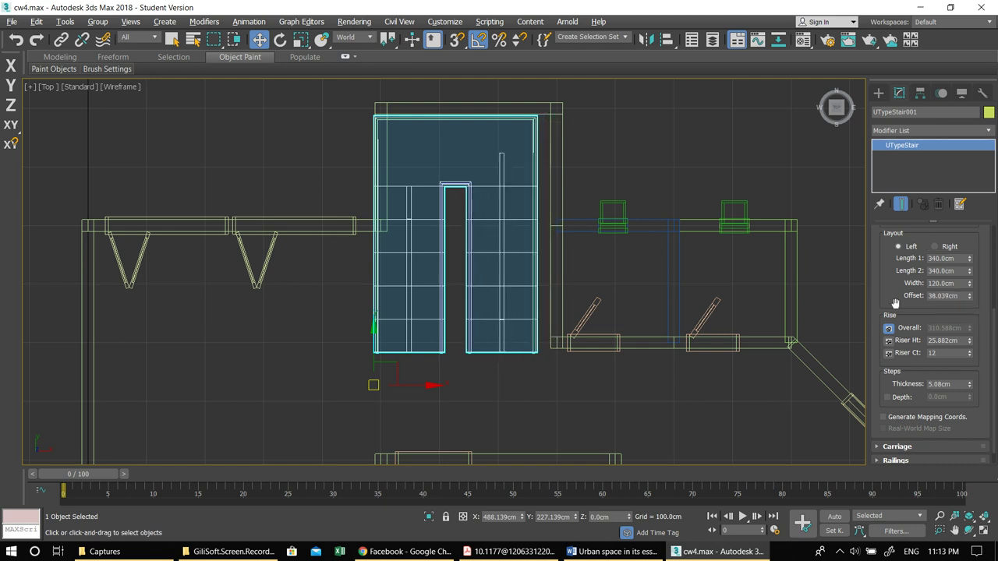
Step: Move the U-type stair along X and slightly along Y to fit between the inner faces of the stairwell walls
click(442, 390)
click(428, 341)
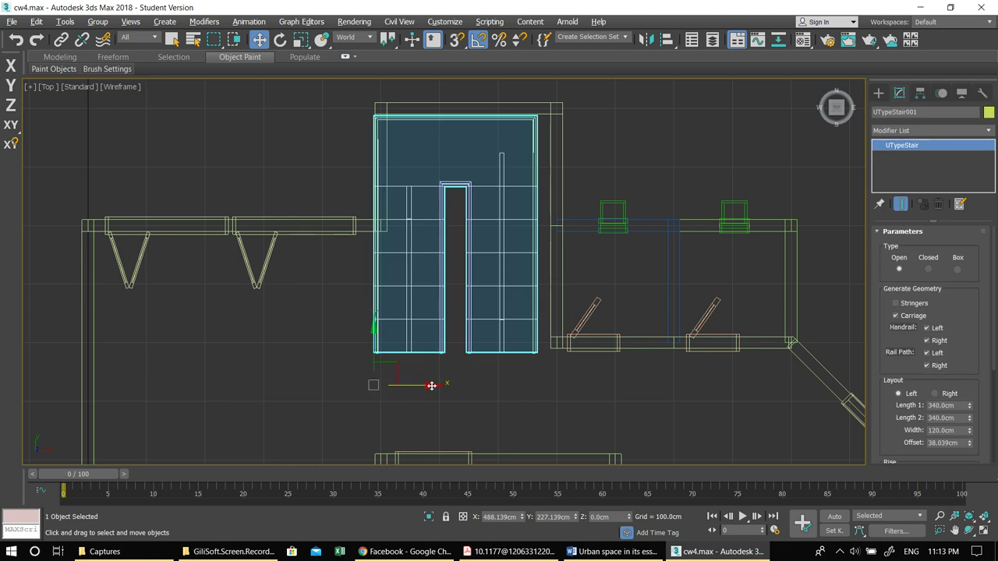
drag(436, 385, 444, 387)
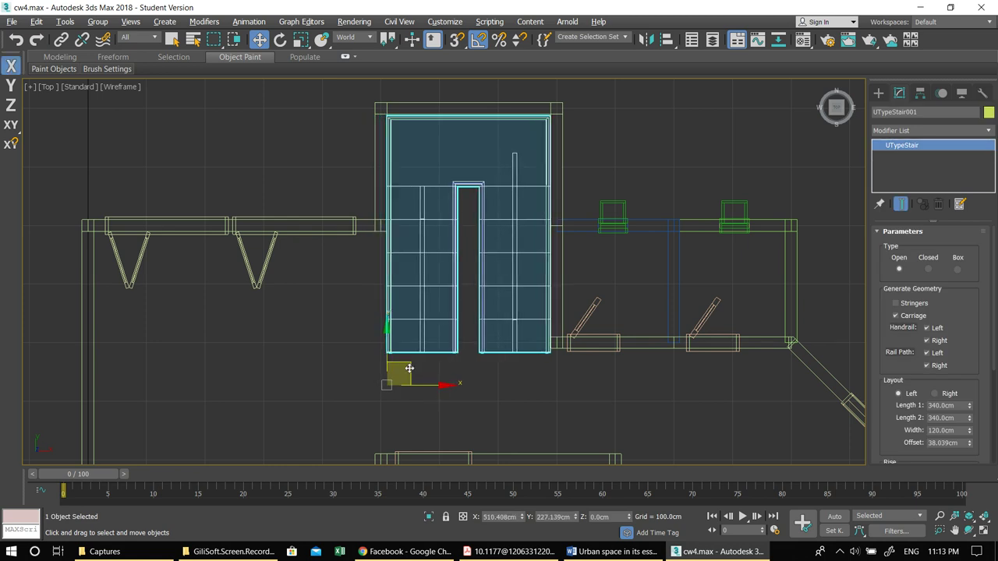
drag(388, 330, 386, 329)
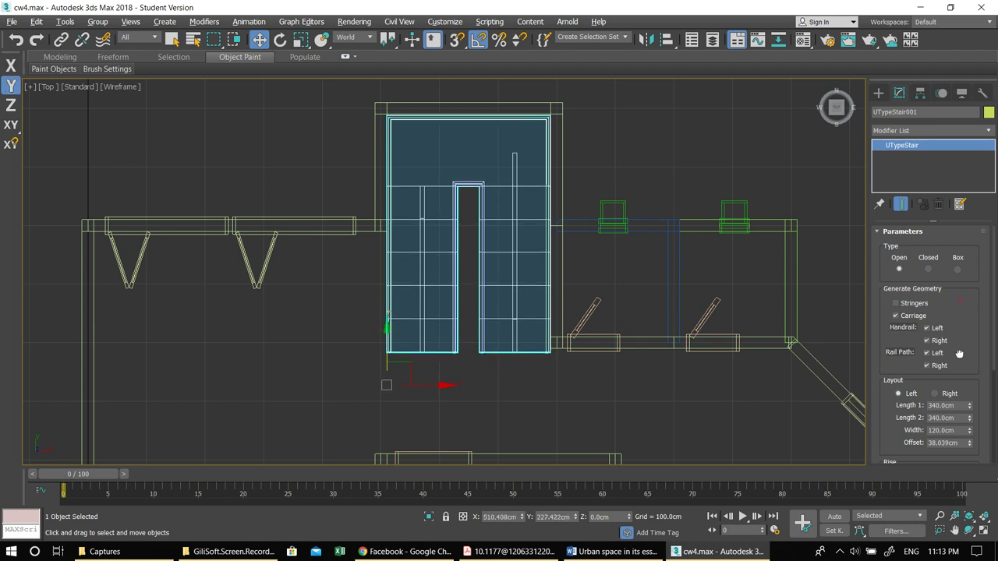
Step: Pin the U-type stair's riser height and enter an overall height of 340 cm
scroll(905, 328, down, 4)
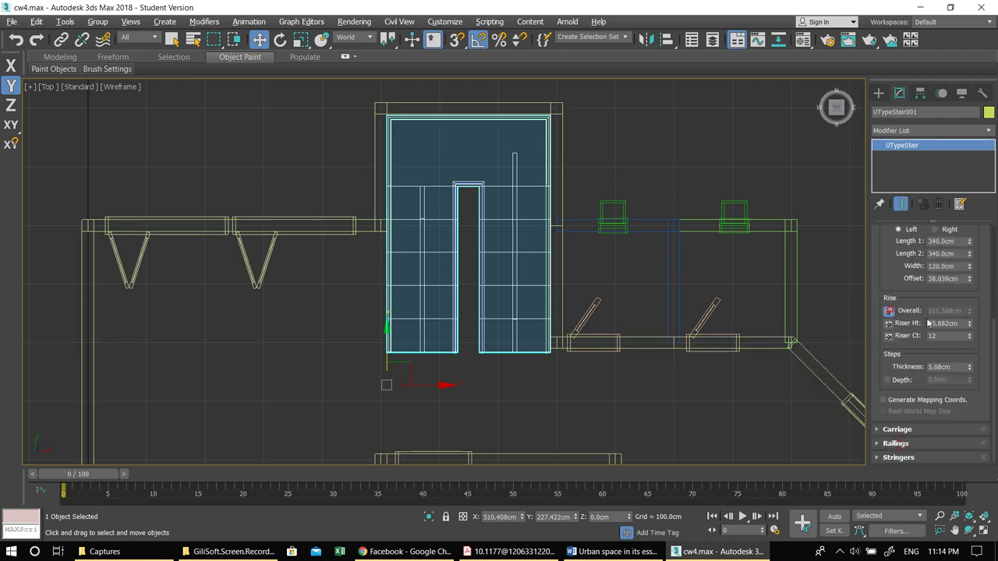
click(888, 323)
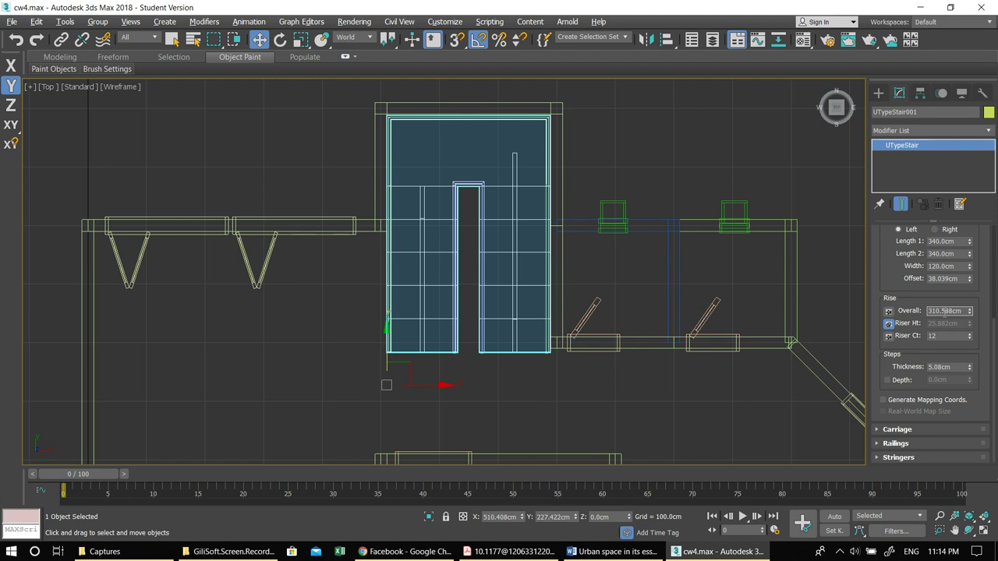
text(340)
key(Return)
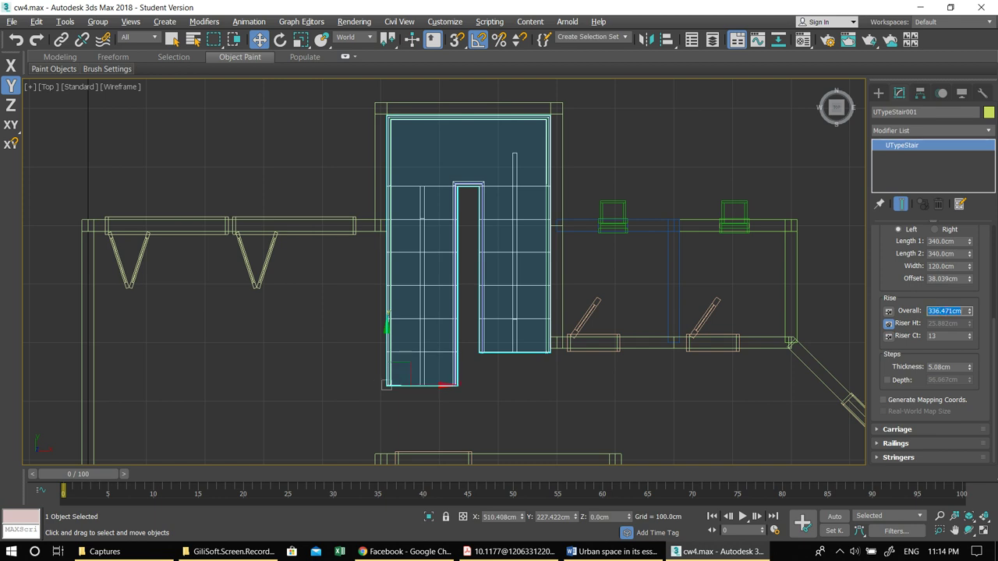
Step: Pin the U-type stair's riser count and set its overall height to 300 cm
middle_drag(577, 352, 588, 340)
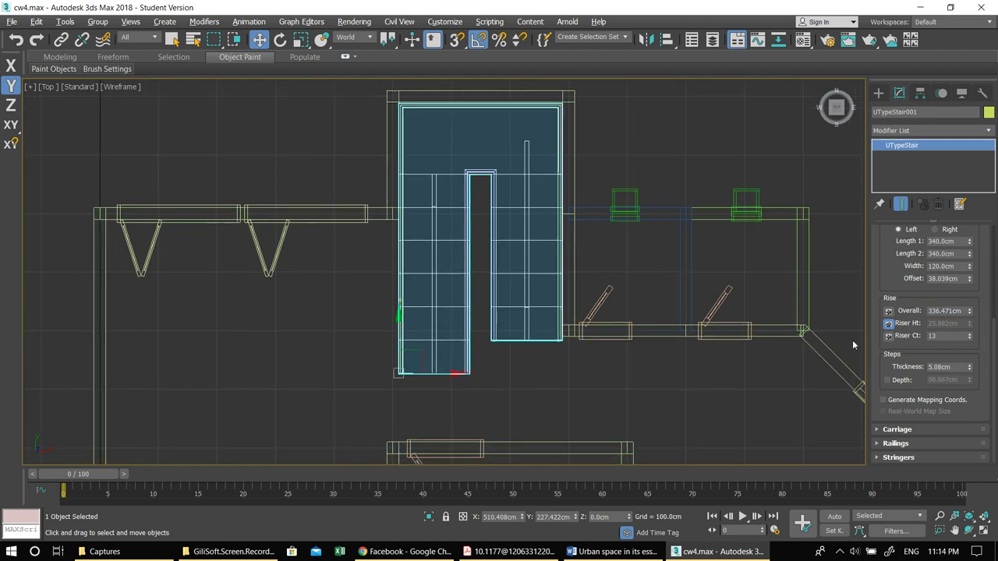
click(888, 310)
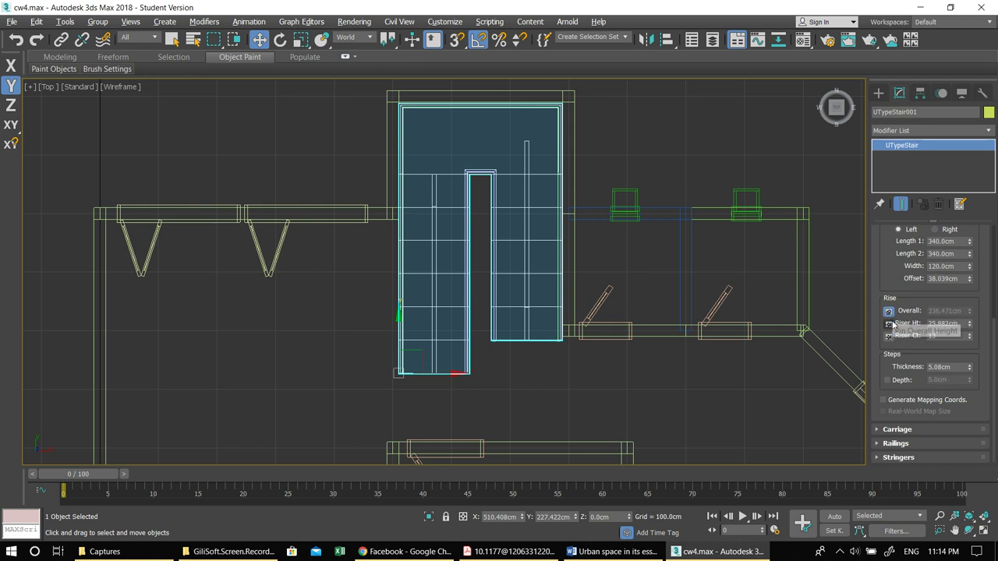
double_click(942, 322)
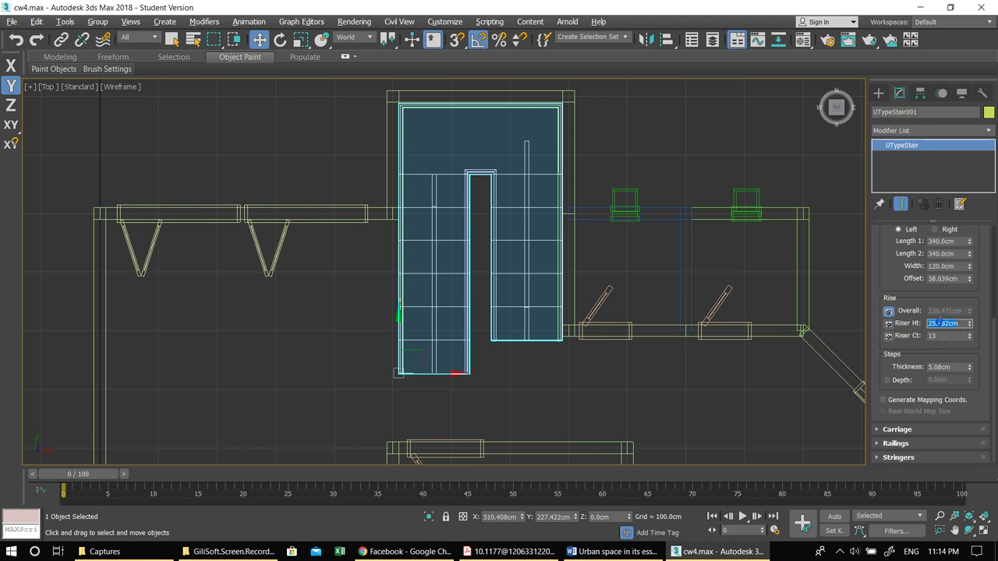
click(888, 335)
double_click(943, 310)
text(300)
key(Return)
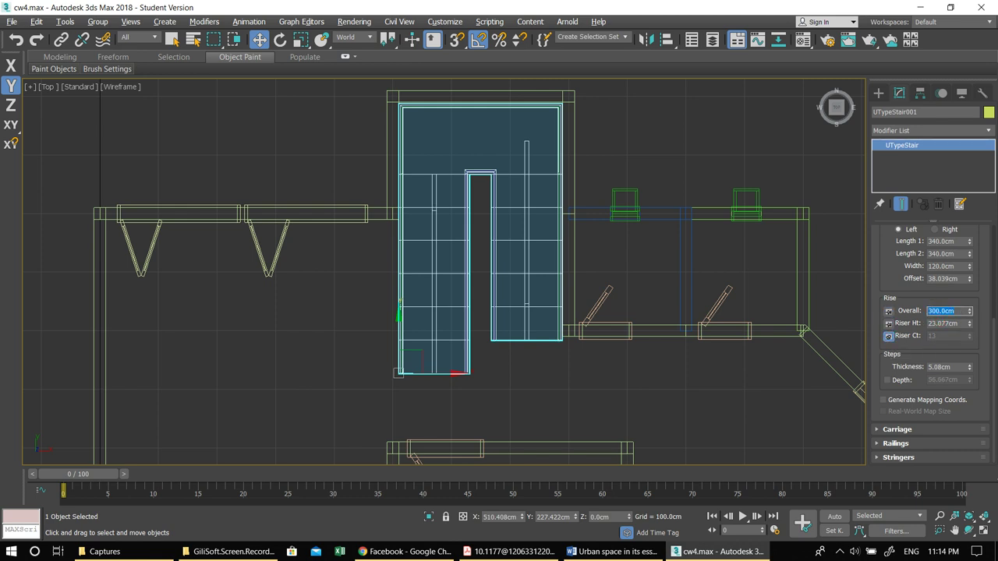
Step: Pin the U-type stair's overall height, try a riser count of 18, and settle on 20 risers
click(888, 310)
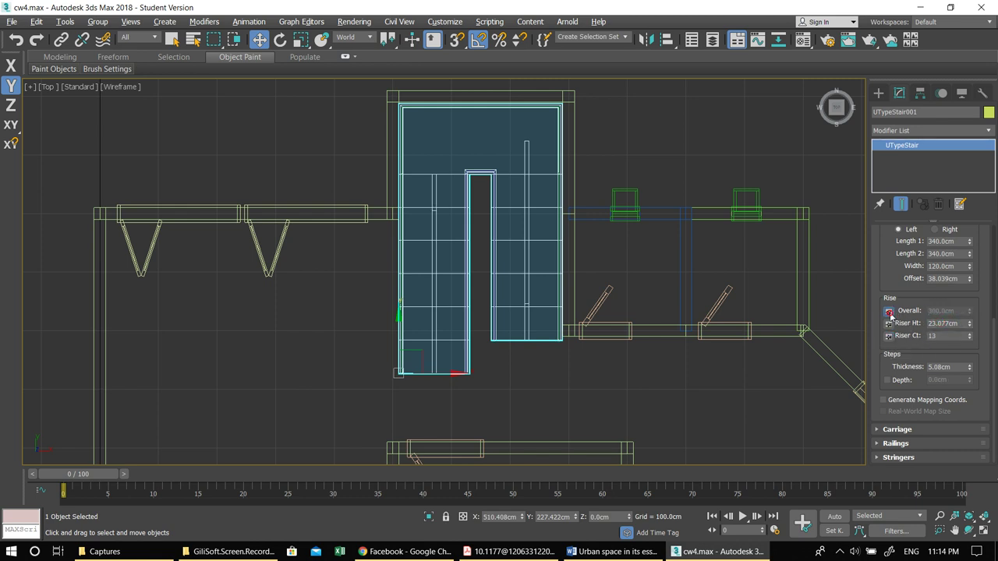
double_click(948, 336)
text(18)
key(Return)
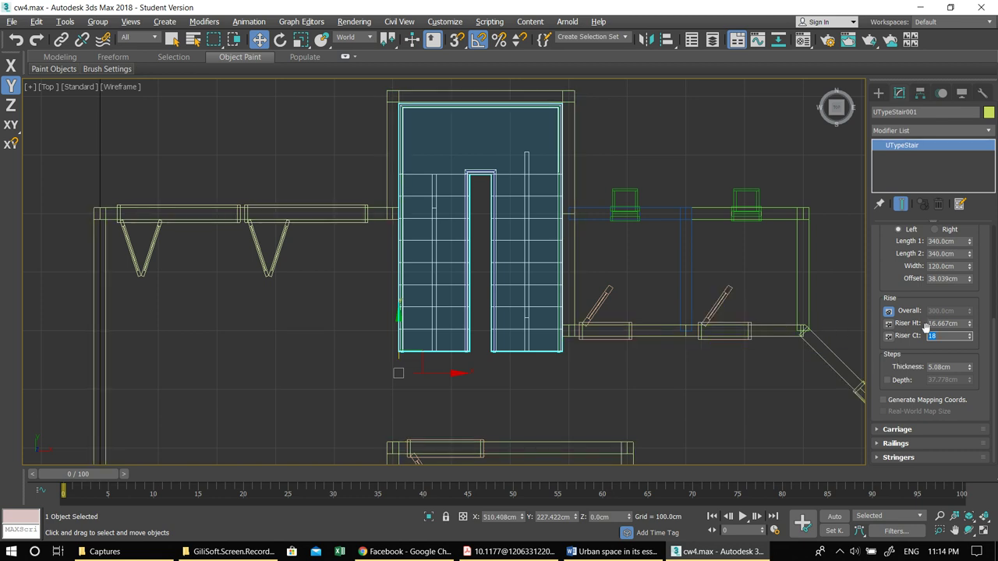
text(20)
key(Return)
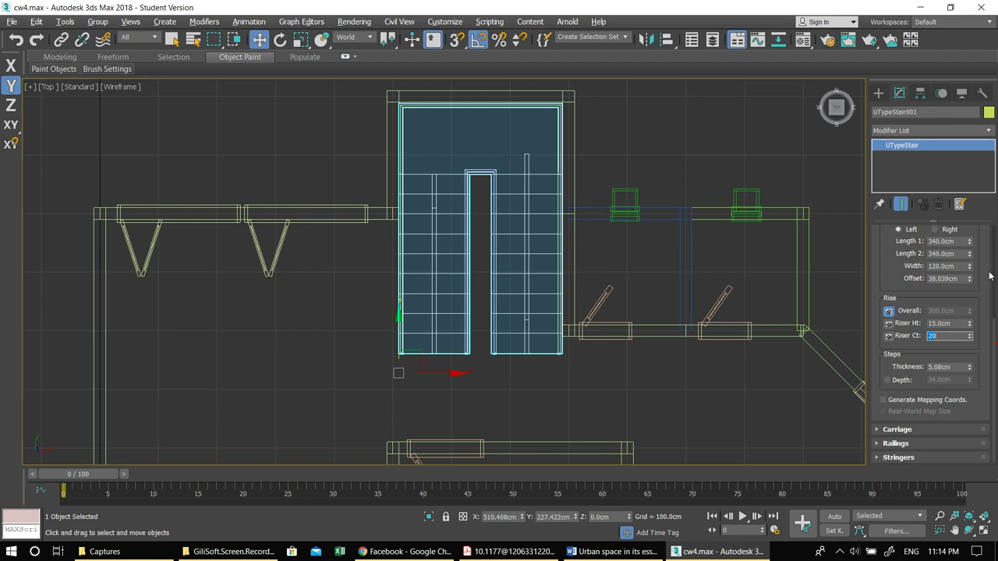
Step: Set both lengths of the U-type stair to 320 cm and move it along Y against the stairwell's back wall
mouse_move(970, 243)
mouse_down()
mouse_move(970, 265)
mouse_move(970, 255)
mouse_up()
double_click(958, 242)
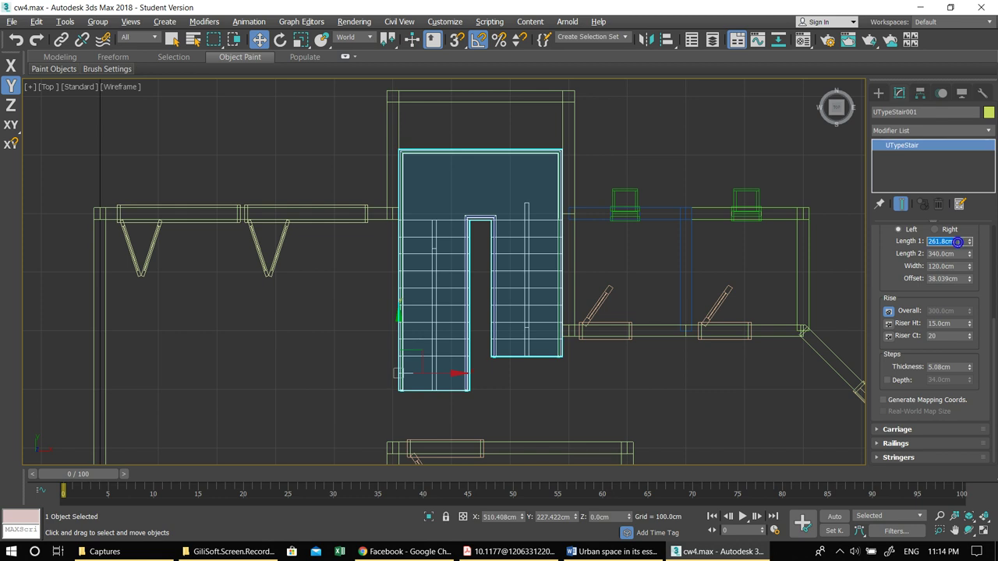
text(320)
key(Return)
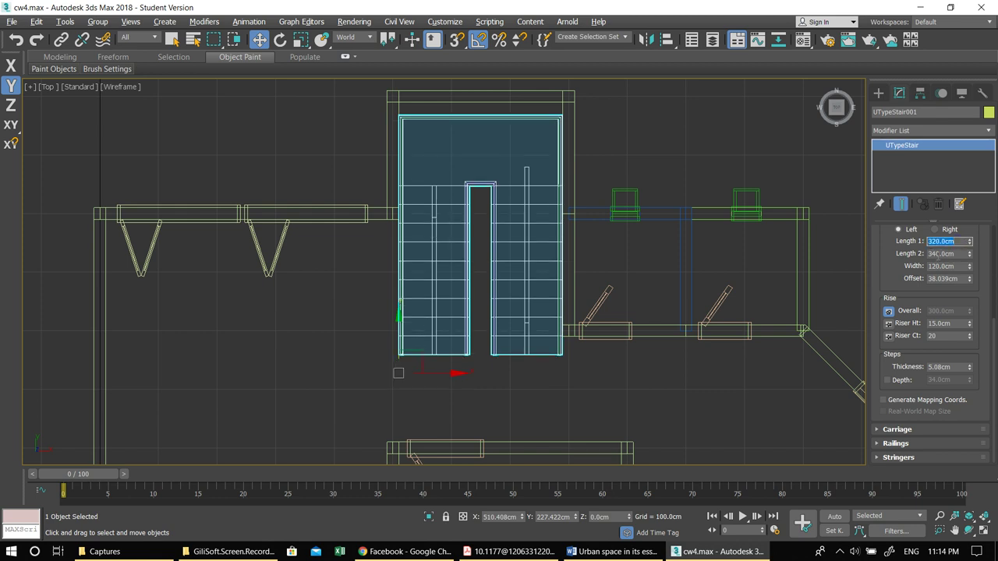
double_click(940, 254)
drag(401, 317, 401, 305)
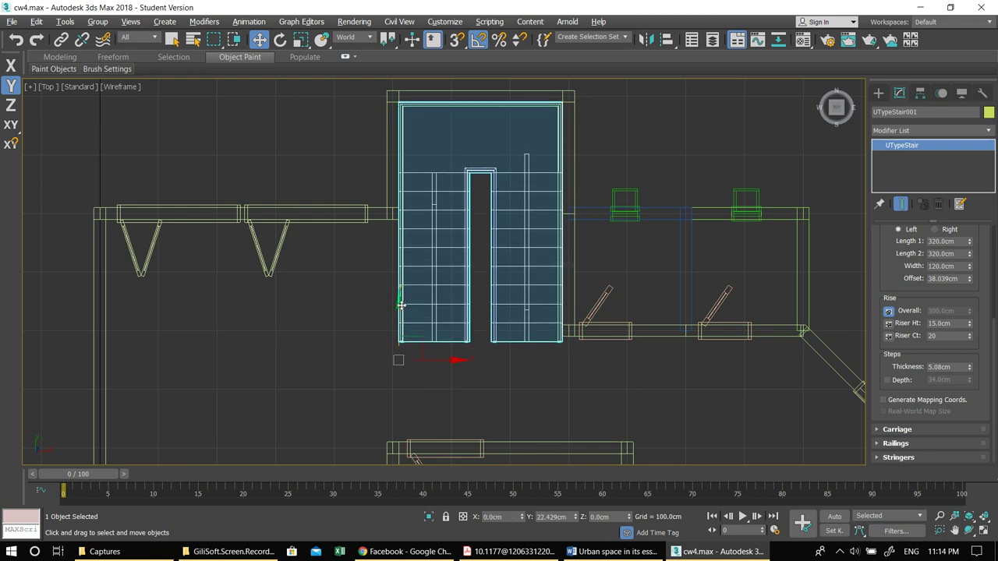
Step: Create a spiral stair on empty ground in the perspective view, with a radius of about 232 cm and a height of about 565 cm
key(alt+w)
right_click(494, 357)
key(alt+w)
middle_drag(484, 224, 778, 194)
click(416, 300)
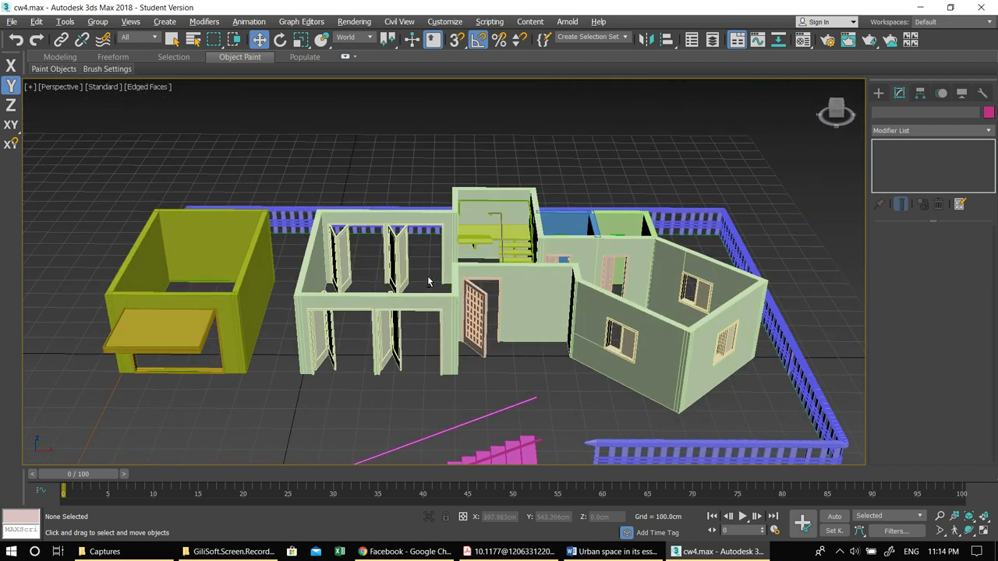
click(879, 93)
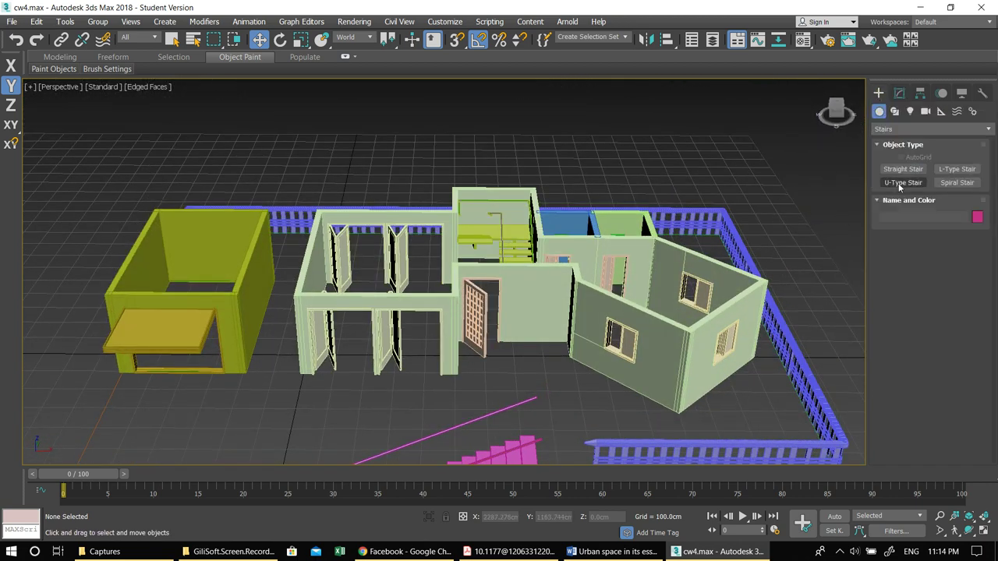
click(956, 183)
scroll(686, 226, down, 4)
middle_drag(471, 274, 594, 164)
drag(322, 289, 321, 319)
click(305, 170)
Step: Try the Closed and Box types on the spiral stair, inspect its shape, and return it to Open
alt+middle_drag(288, 290, 492, 307)
scroll(299, 261, up, 3)
alt+middle_drag(312, 278, 297, 238)
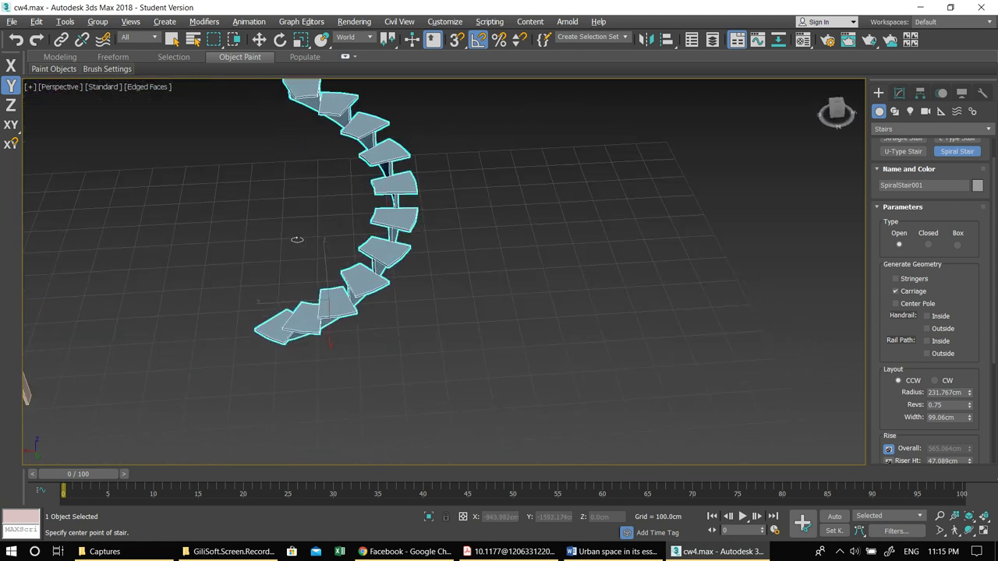
click(928, 245)
click(957, 245)
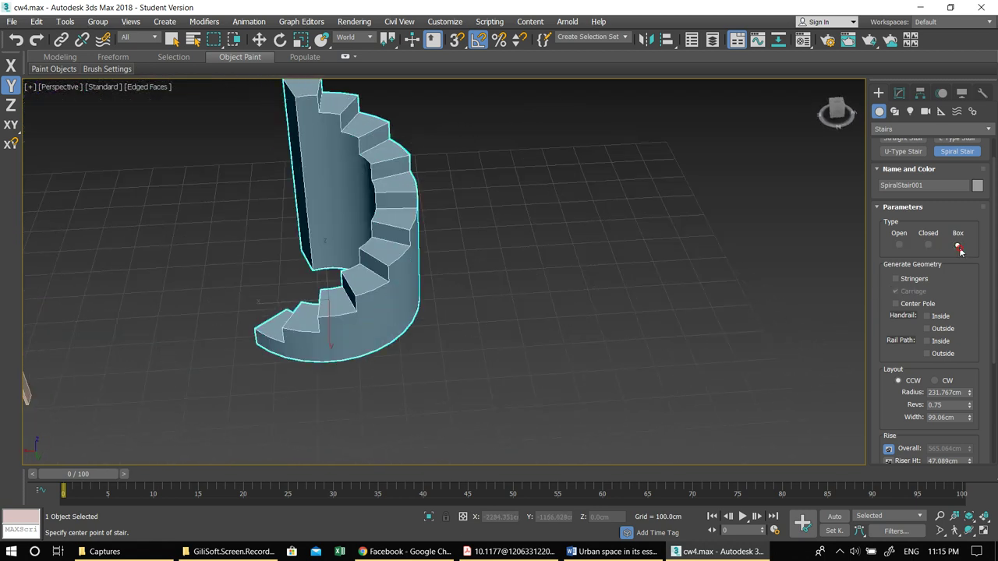
alt+middle_drag(351, 276, 413, 343)
click(899, 245)
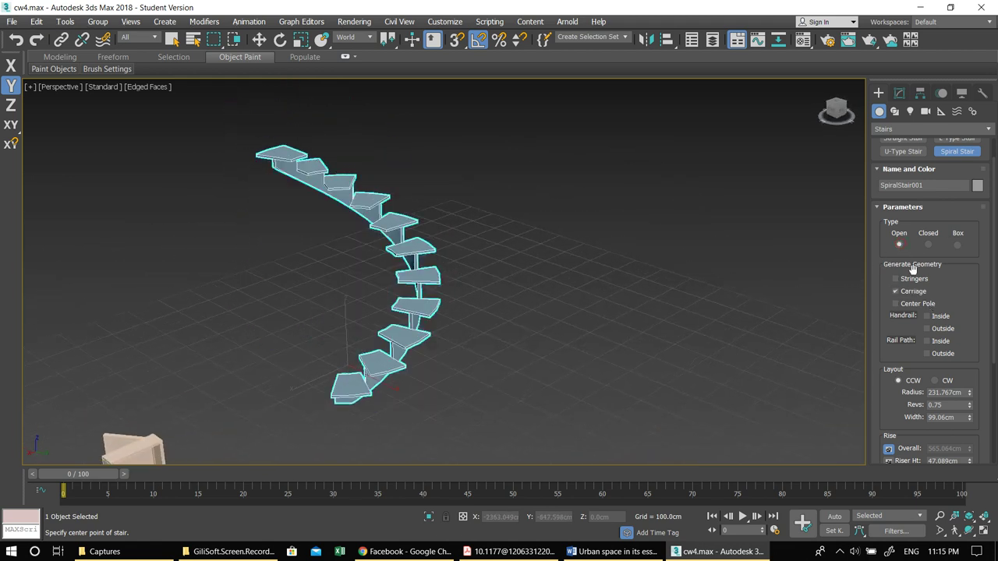
Step: Generate the spiral stair with stringers and a center pole, and without the carriage
click(914, 279)
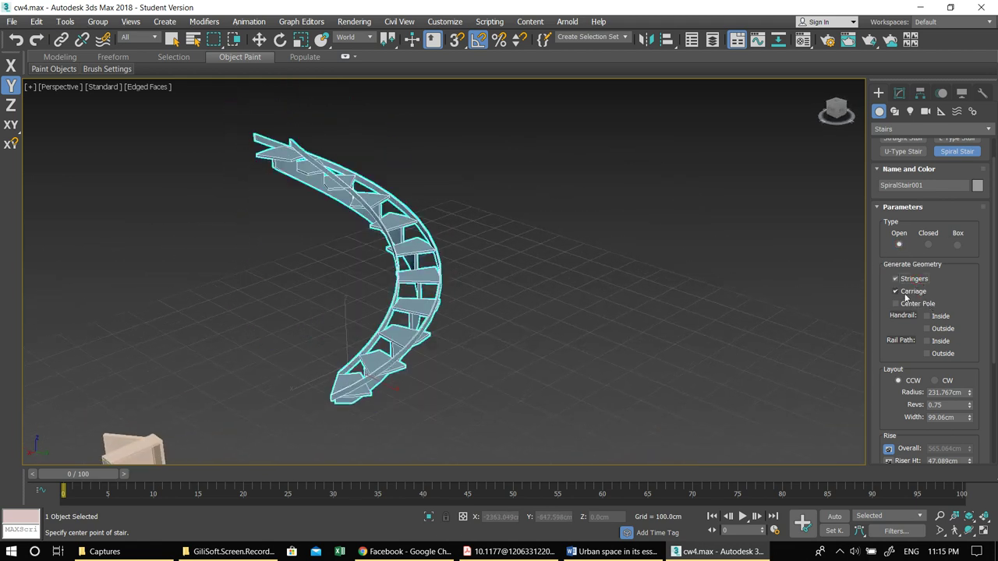
click(906, 293)
click(906, 293)
click(906, 292)
click(906, 306)
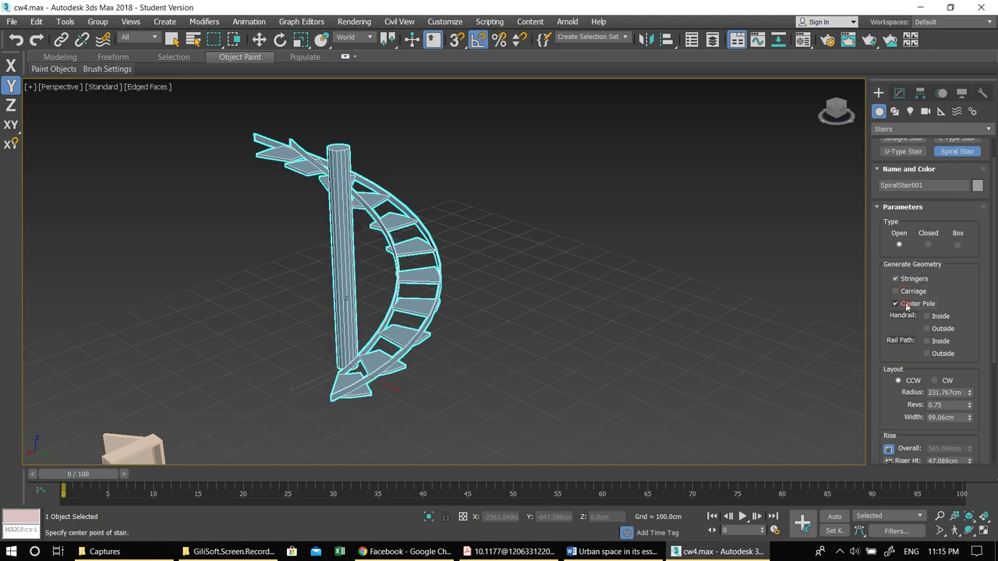
Step: Reduce the spiral stair's radius to about 146 cm
alt+middle_drag(367, 312, 296, 315)
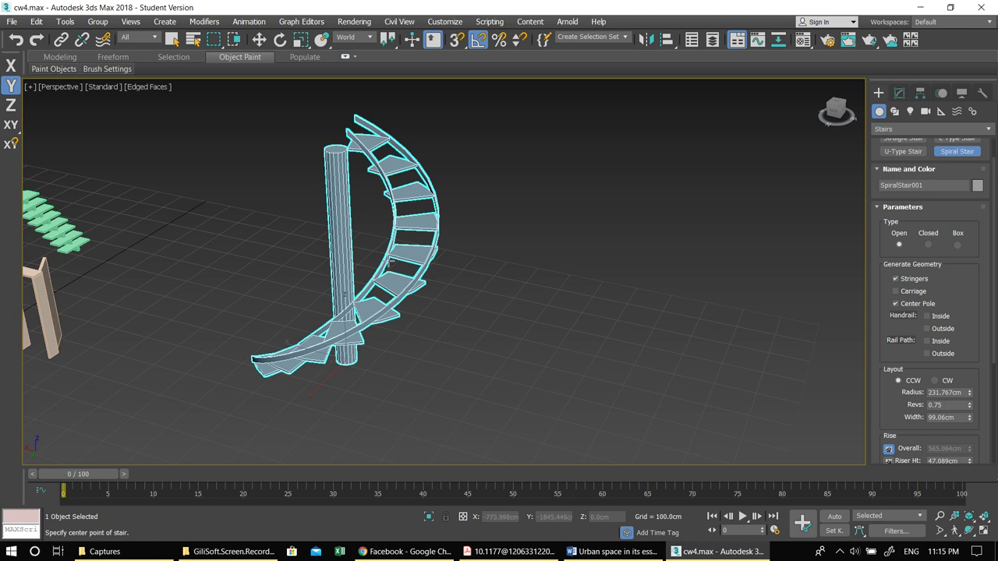
middle_drag(354, 303, 580, 333)
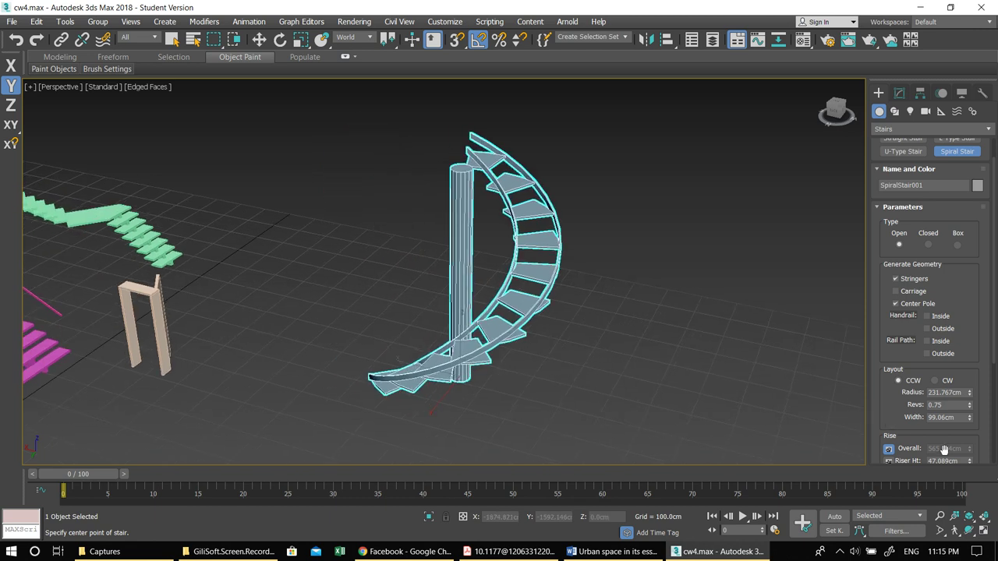
drag(971, 398, 971, 430)
Step: Examine the house walls, the stairwell with its U-type stair and the adjacent garage in the perspective view
alt+middle_drag(538, 311, 401, 345)
scroll(409, 336, down, 4)
middle_drag(457, 319, 390, 356)
alt+middle_drag(553, 283, 487, 252)
scroll(486, 251, up, 3)
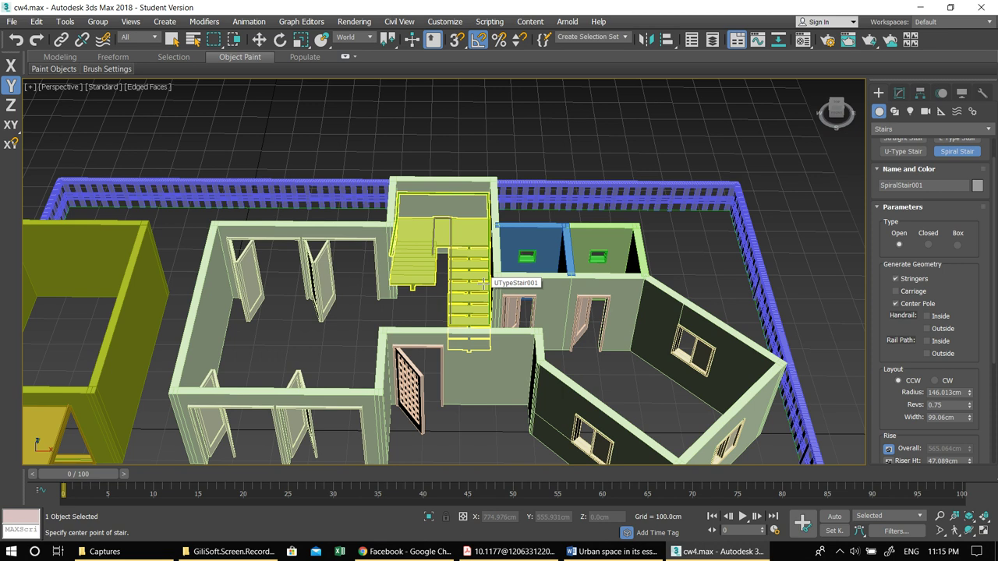
scroll(453, 289, down, 5)
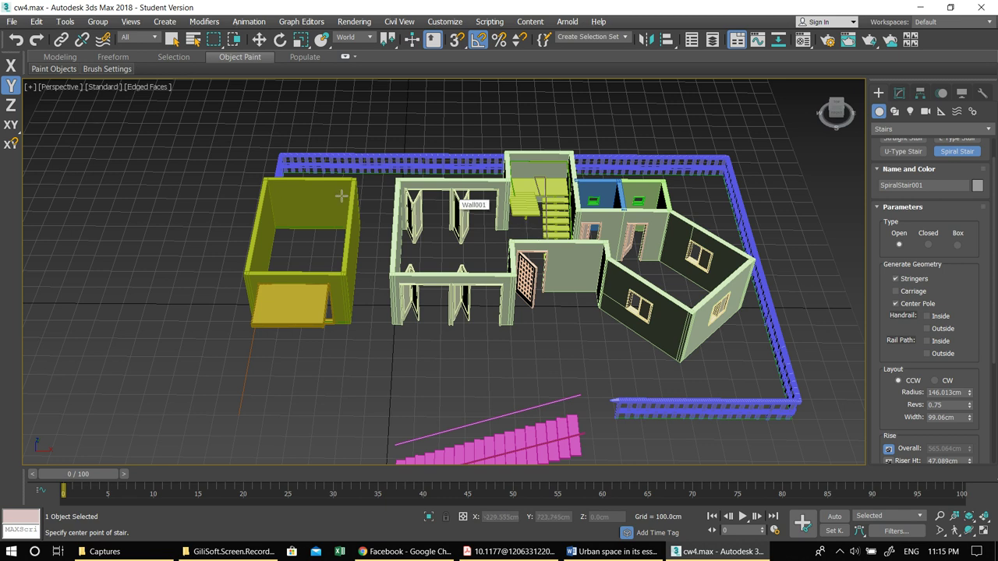
scroll(451, 227, up, 4)
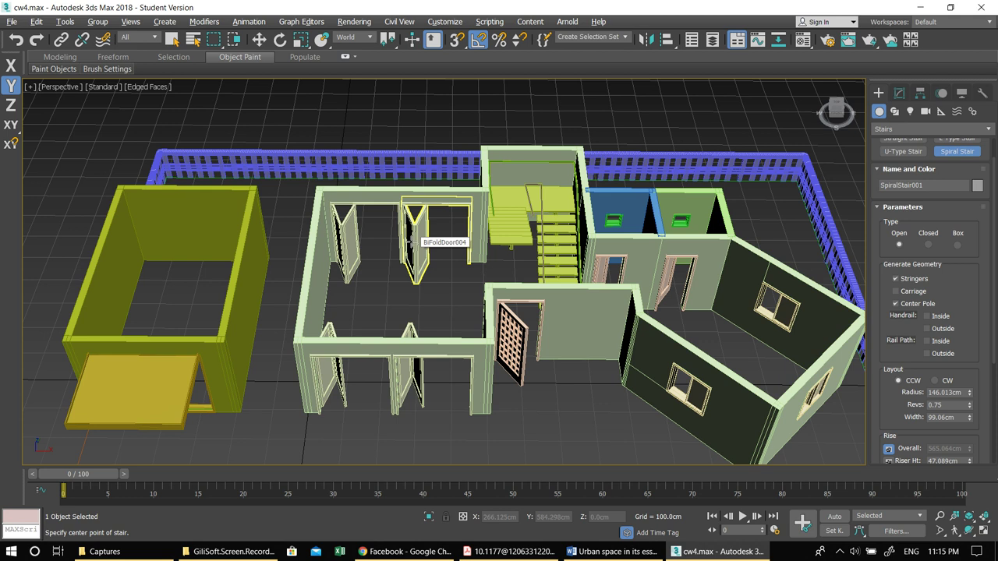
Step: Maximize the top view on the house plan and start the Line spline tool with corner vertices
key(alt+w)
middle_click(354, 199)
key(alt+w)
middle_drag(430, 284, 425, 186)
scroll(424, 186, down, 7)
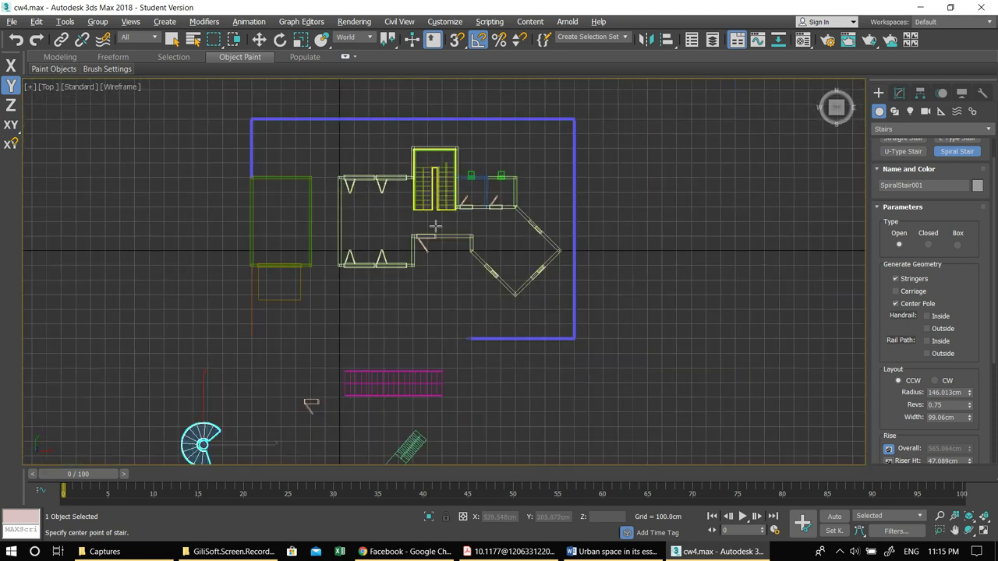
scroll(432, 222, up, 4)
middle_drag(509, 239, 551, 241)
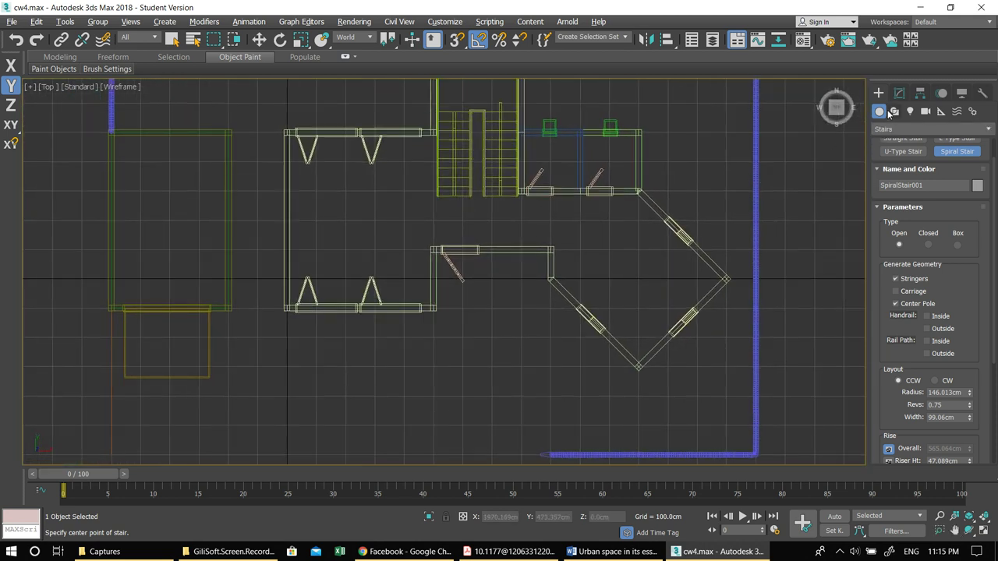
click(894, 112)
click(902, 180)
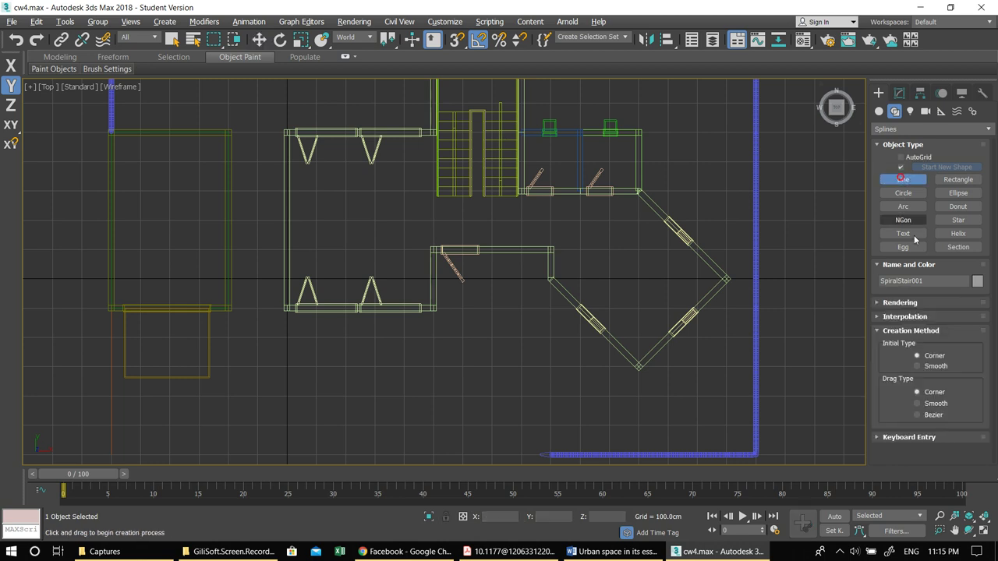
Step: Limit the snap settings to Vertex and turn on 2.5D snapping
scroll(423, 216, up, 2)
scroll(335, 140, up, 4)
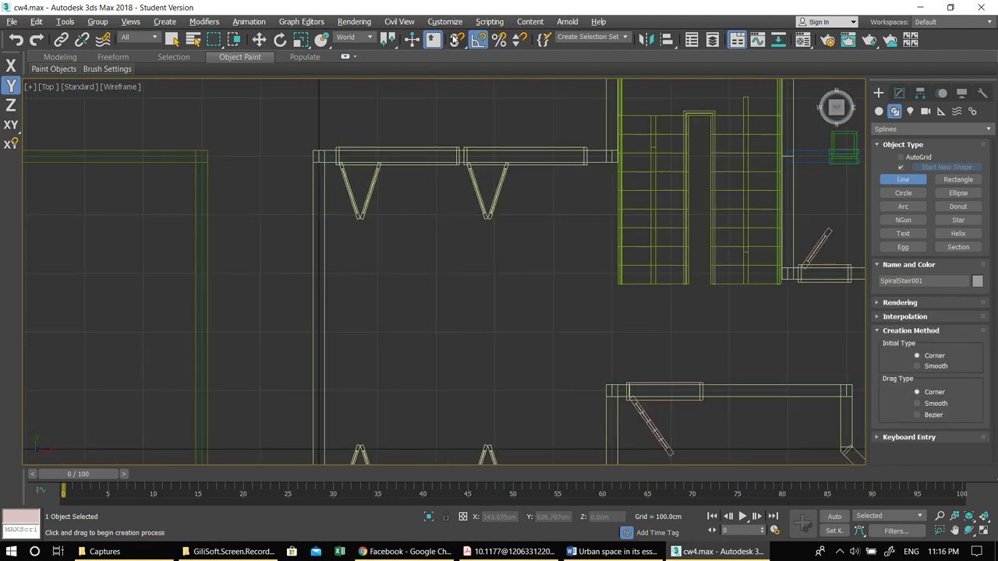
right_click(456, 39)
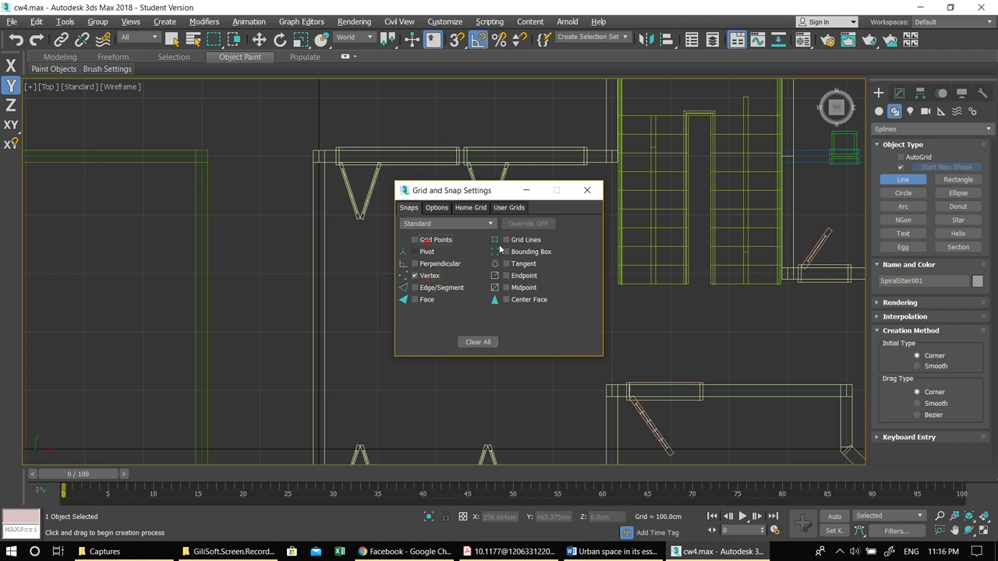
click(591, 193)
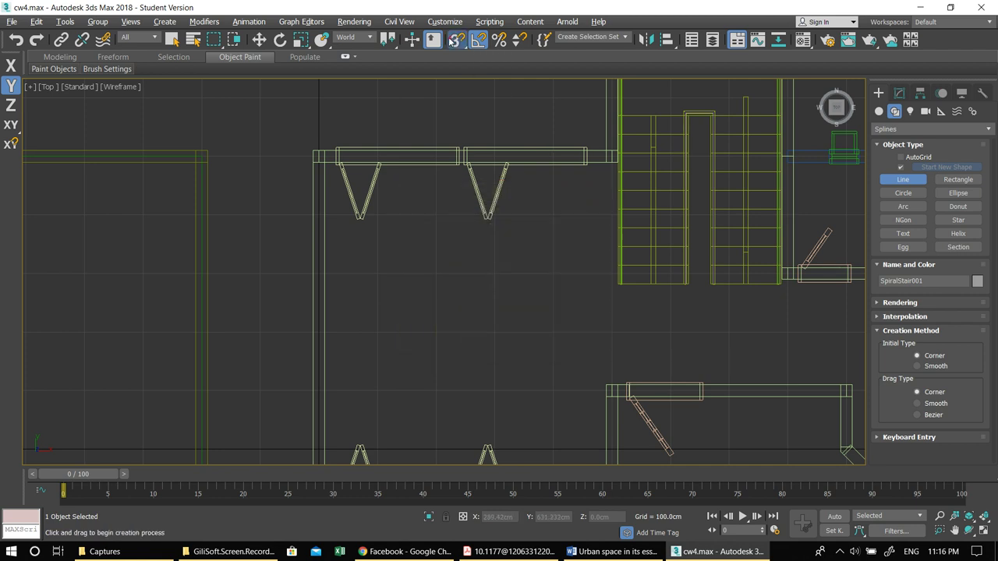
drag(459, 41, 461, 81)
scroll(388, 181, down, 2)
middle_drag(388, 180, 517, 138)
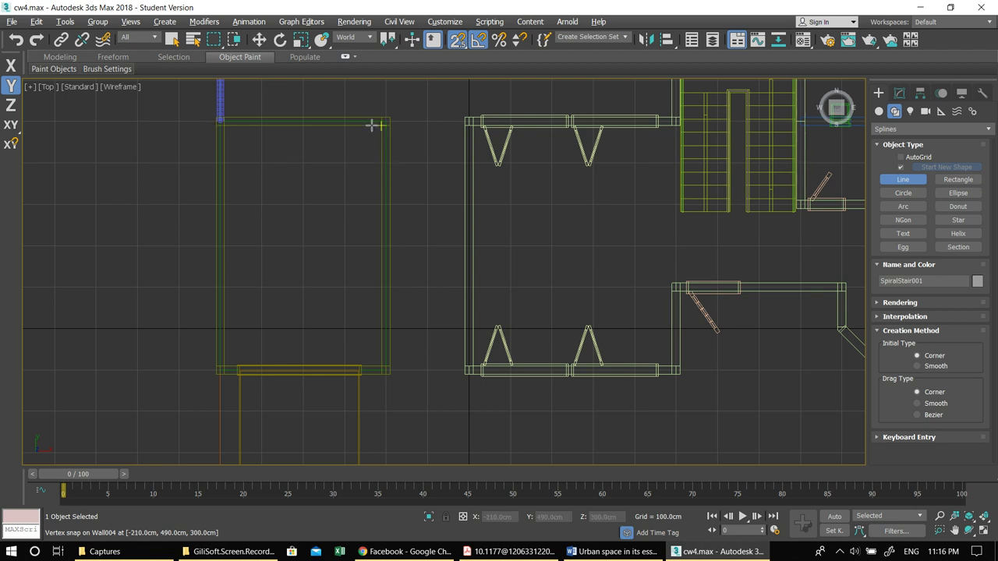
Step: Start the outline at the left room's back-left outer corner and run it along the back wall to the stairwell's inner edge
scroll(378, 168, up, 6)
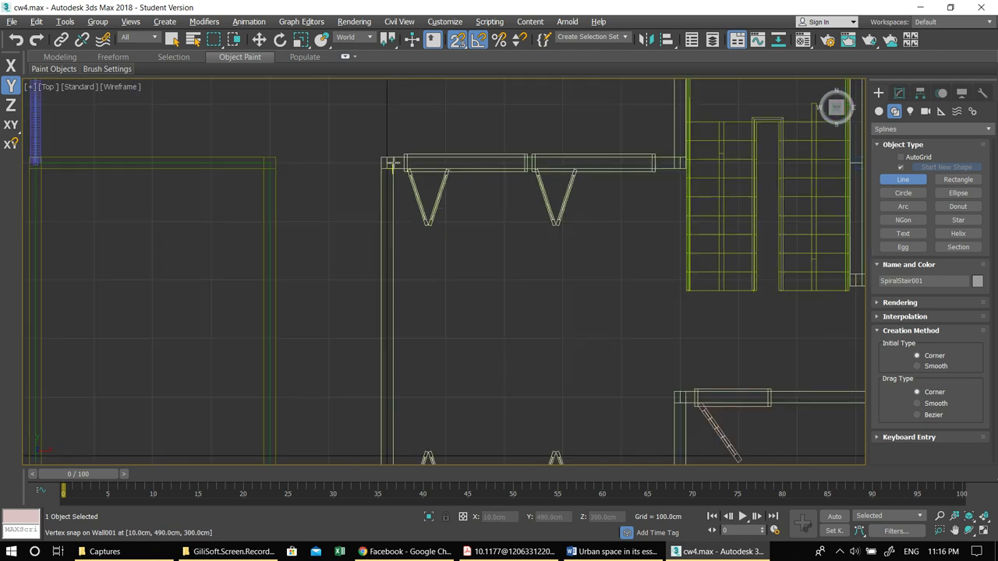
click(374, 158)
scroll(565, 199, down, 3)
middle_drag(565, 200, 216, 230)
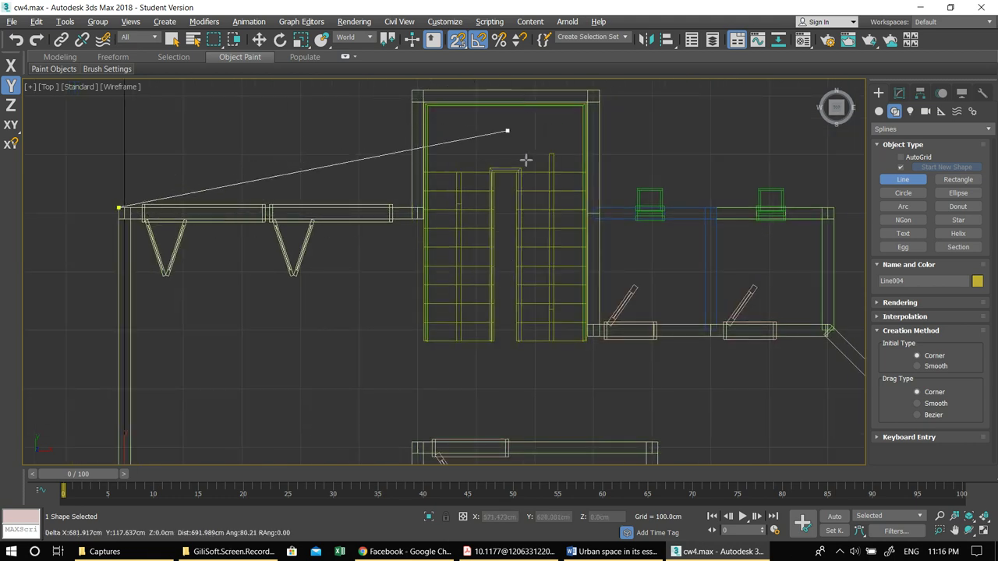
scroll(416, 209, up, 5)
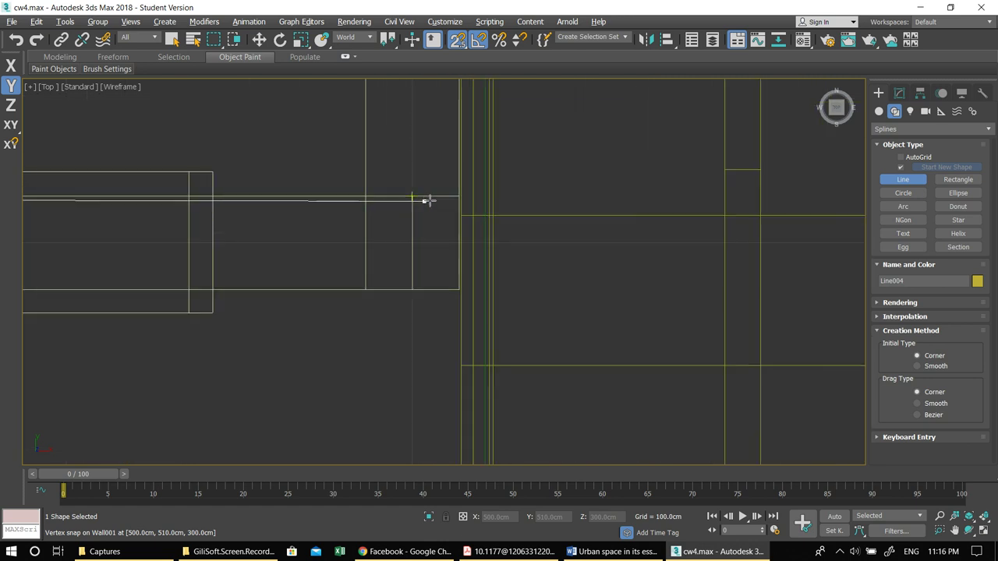
scroll(450, 201, down, 4)
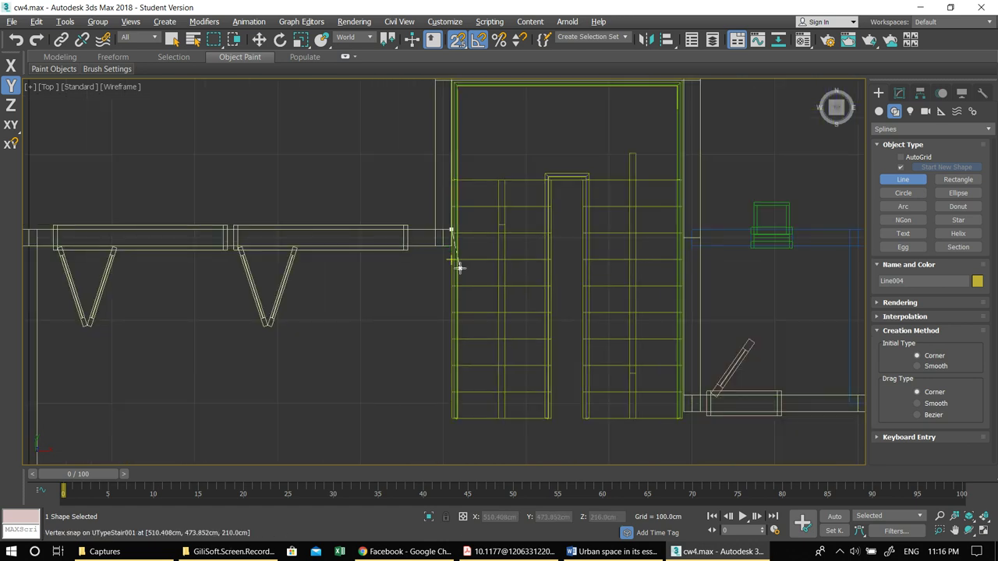
Step: Extend the outline straight down the left side of the U-type stair to the foot of its flight
scroll(456, 216, down, 2)
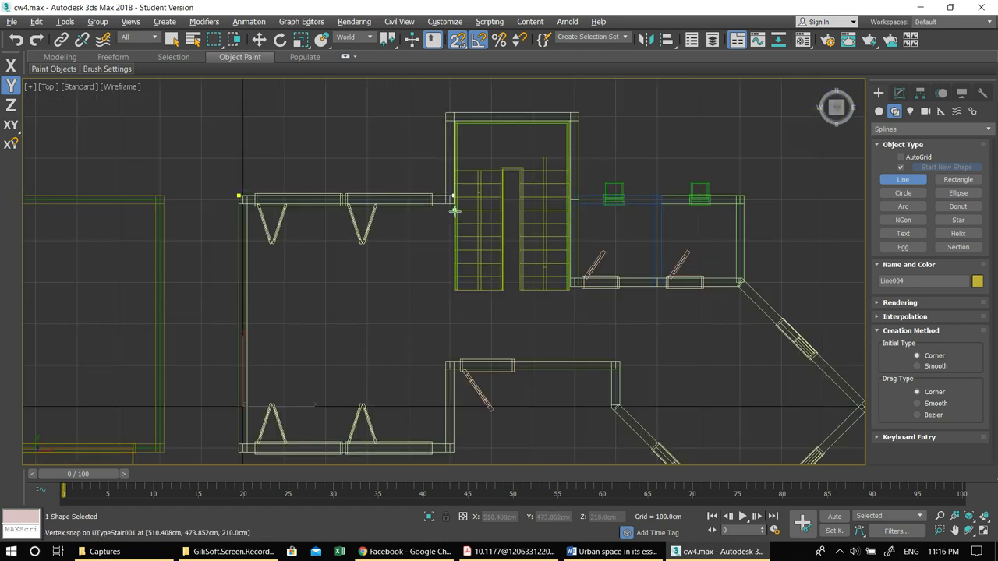
scroll(455, 205, up, 2)
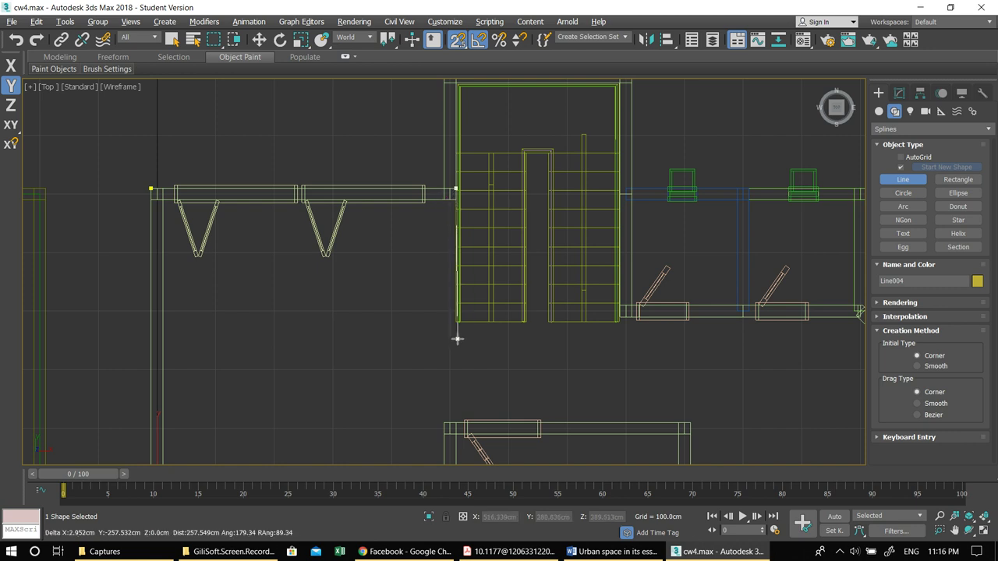
scroll(457, 339, up, 4)
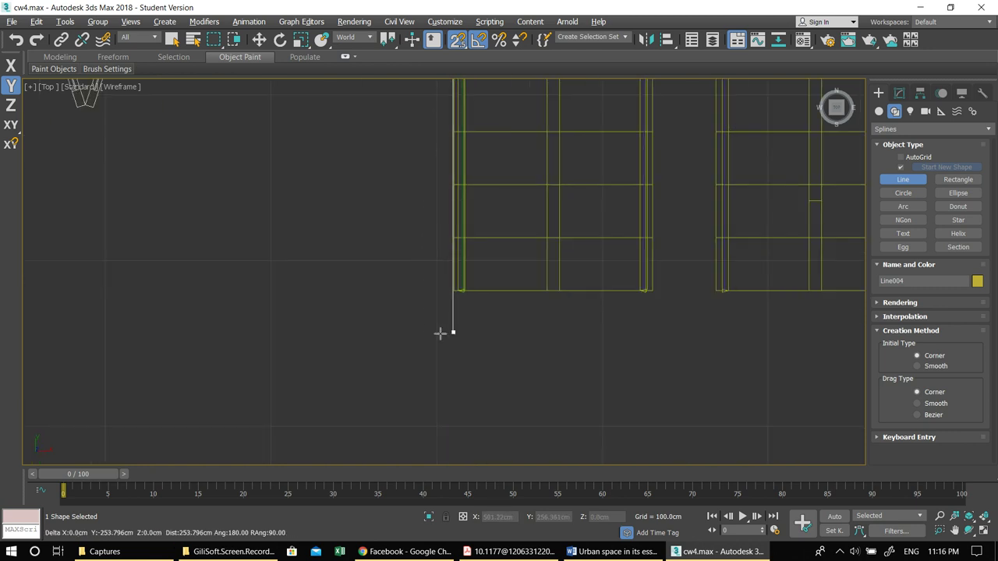
scroll(456, 310, down, 3)
middle_drag(461, 312, 341, 312)
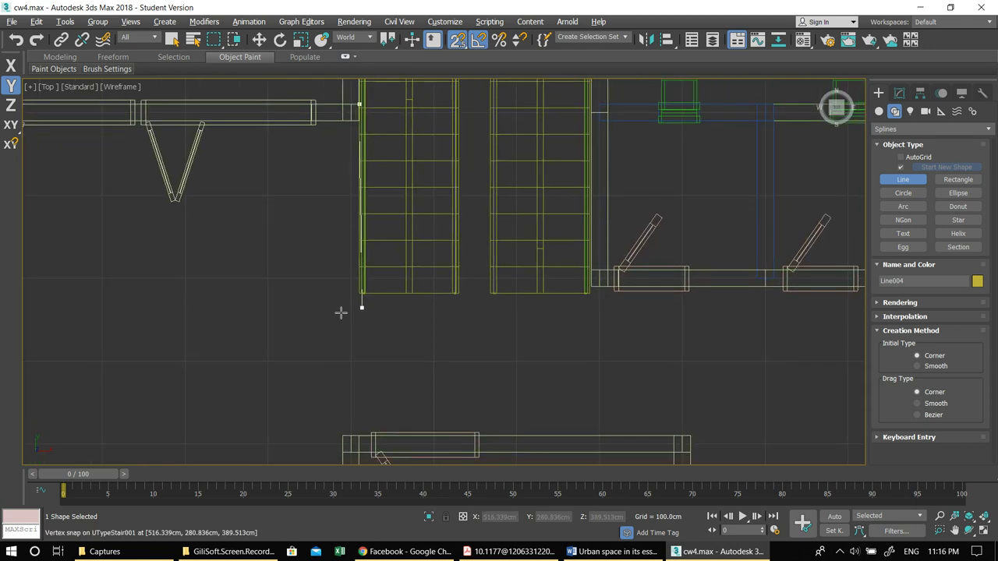
click(345, 292)
scroll(343, 290, up, 3)
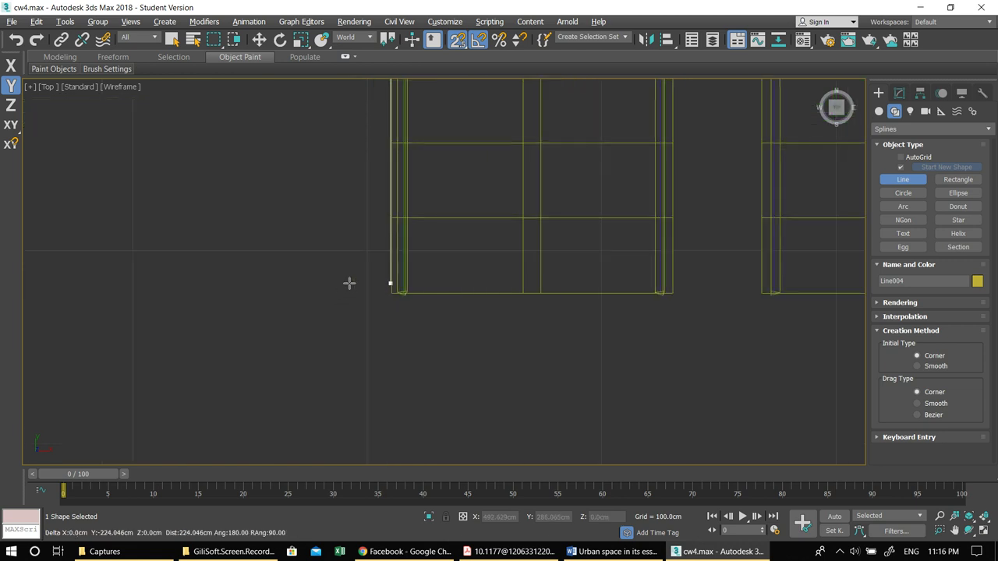
shift+click(348, 283)
Step: Carry the outline across the foot of both stair flights to the stair's right side
scroll(395, 290, down, 2)
middle_drag(483, 296, 299, 309)
scroll(559, 298, up, 4)
click(529, 296)
scroll(548, 303, down, 3)
middle_drag(610, 312, 302, 257)
scroll(308, 237, down, 2)
scroll(308, 226, down, 4)
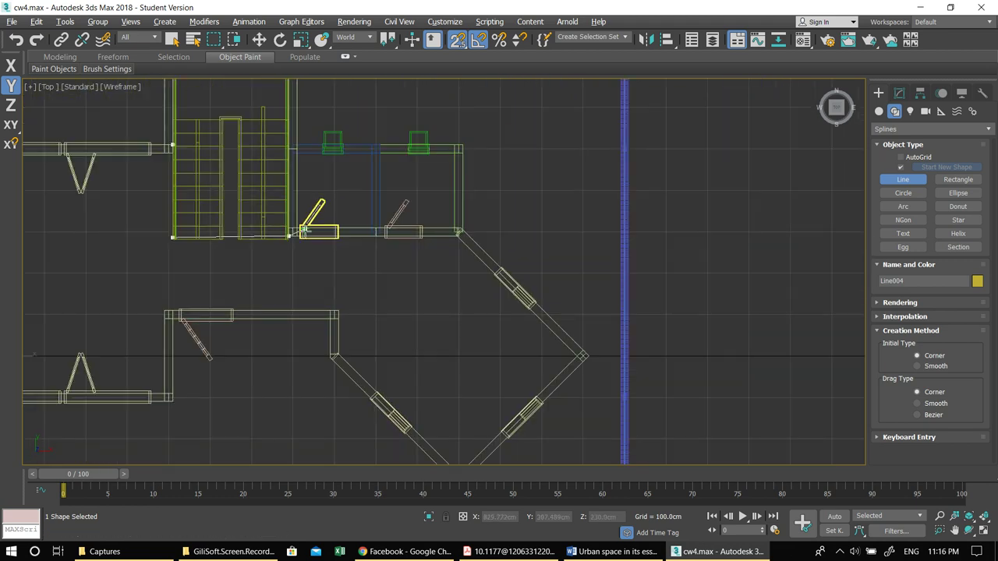
Step: Trace up the stairwell's right wall and around the outer faces of the two small back rooms to the start of the angled wall
scroll(313, 199, up, 5)
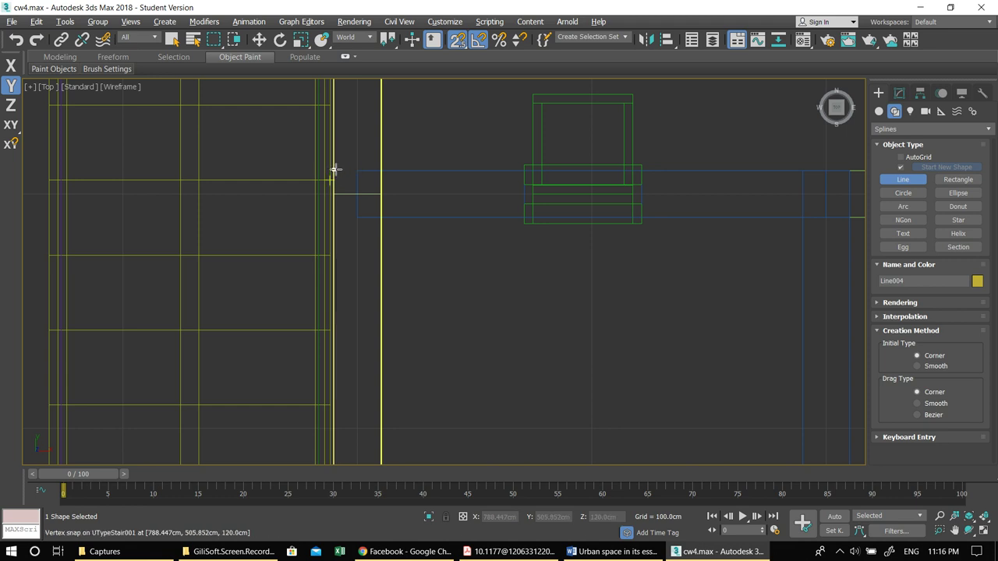
scroll(335, 169, up, 2)
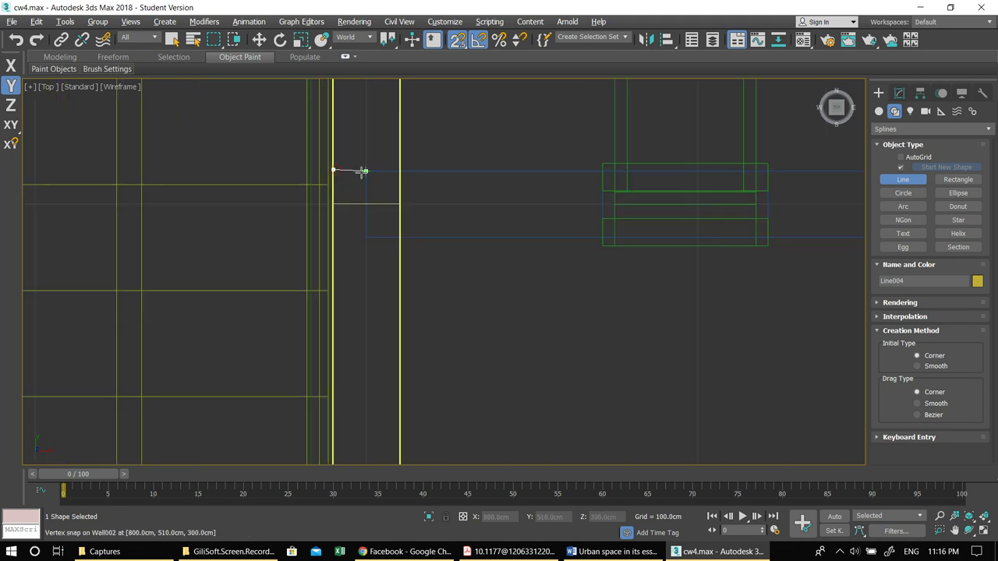
scroll(362, 171, down, 5)
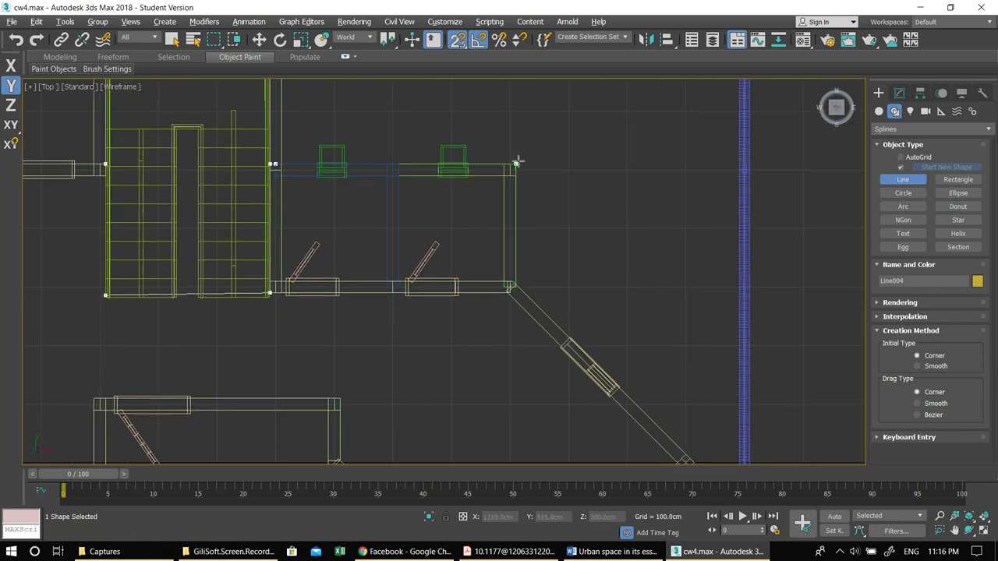
scroll(518, 285, up, 4)
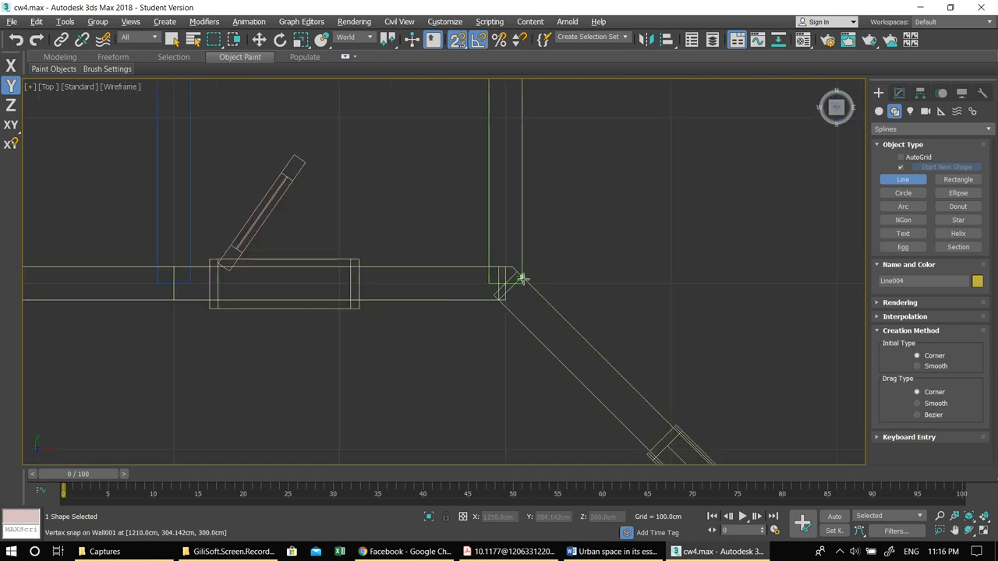
click(523, 277)
Step: Trace the outline along the three outer sides of the angled room, ending at its junction with the short entrance wall
scroll(552, 291, down, 2)
middle_drag(553, 290, 350, 128)
scroll(354, 129, down, 2)
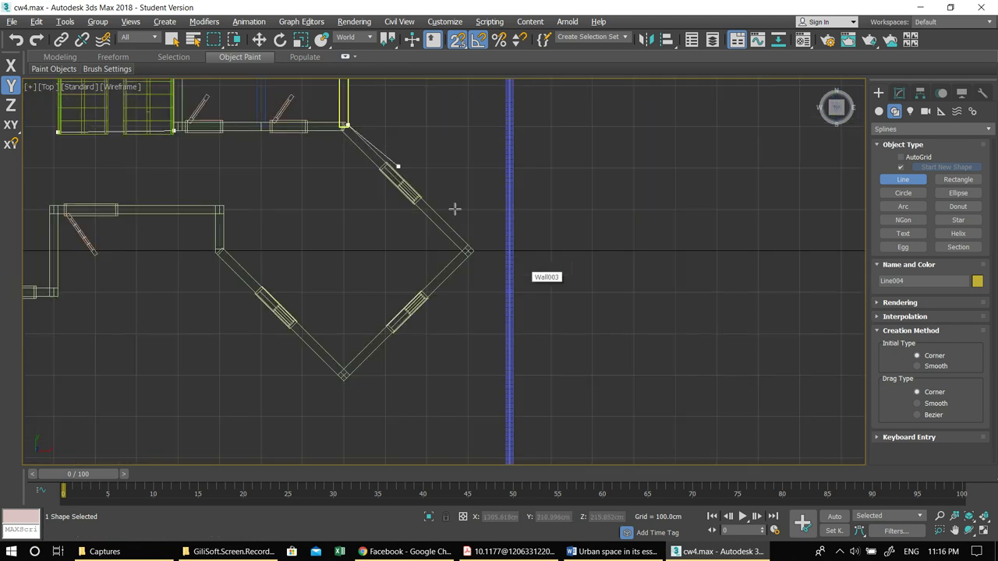
scroll(491, 264, up, 1)
click(463, 242)
middle_drag(398, 292, 511, 153)
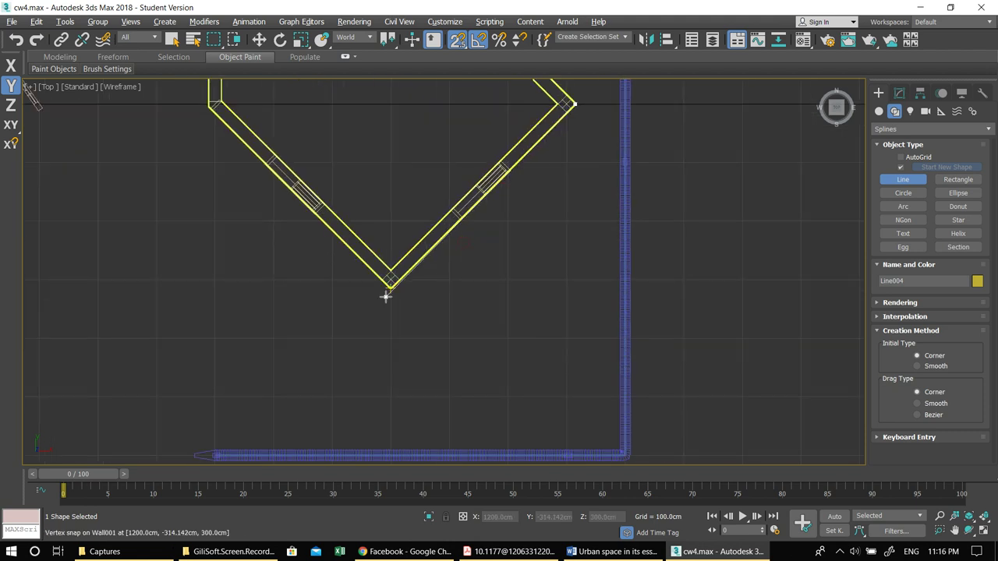
middle_drag(285, 187, 392, 283)
scroll(390, 273, up, 4)
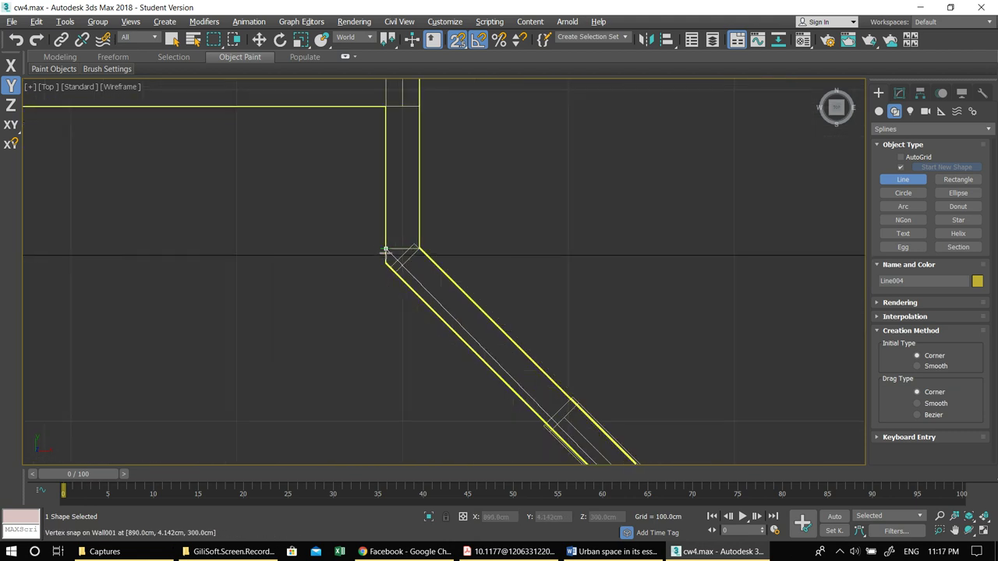
click(384, 264)
Step: Trace the outline along the entrance wall and the left room's front wall to that room's front-left outer corner
middle_drag(370, 143, 573, 220)
click(443, 187)
scroll(433, 216, down, 3)
scroll(429, 224, up, 2)
click(337, 209)
scroll(343, 283, down, 1)
middle_drag(343, 283, 478, 86)
click(447, 246)
middle_drag(148, 213, 437, 252)
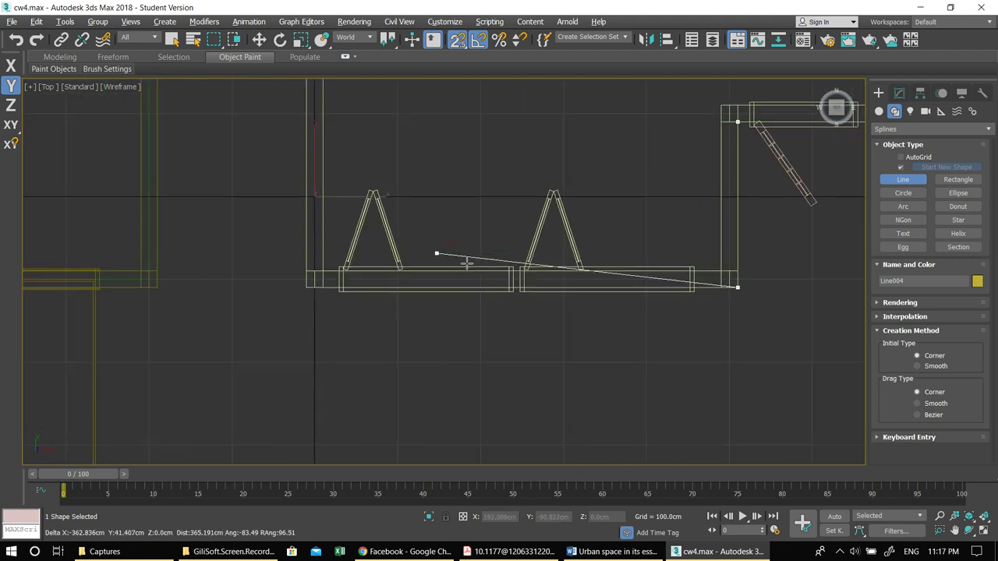
click(304, 290)
Step: Bring the outline back to its starting corner and close the spline
scroll(318, 206, down, 3)
middle_drag(318, 206, 383, 437)
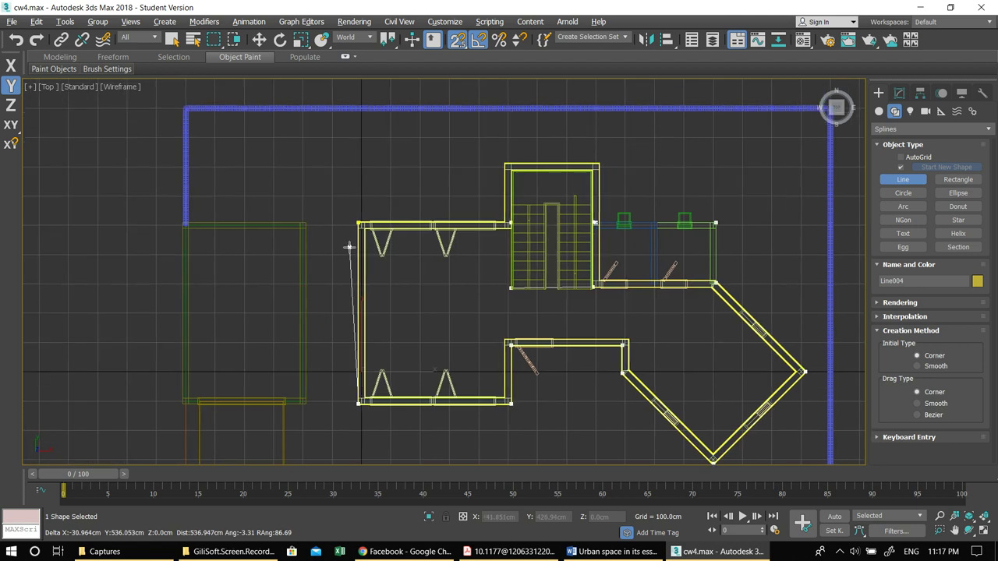
scroll(352, 247, up, 3)
click(373, 184)
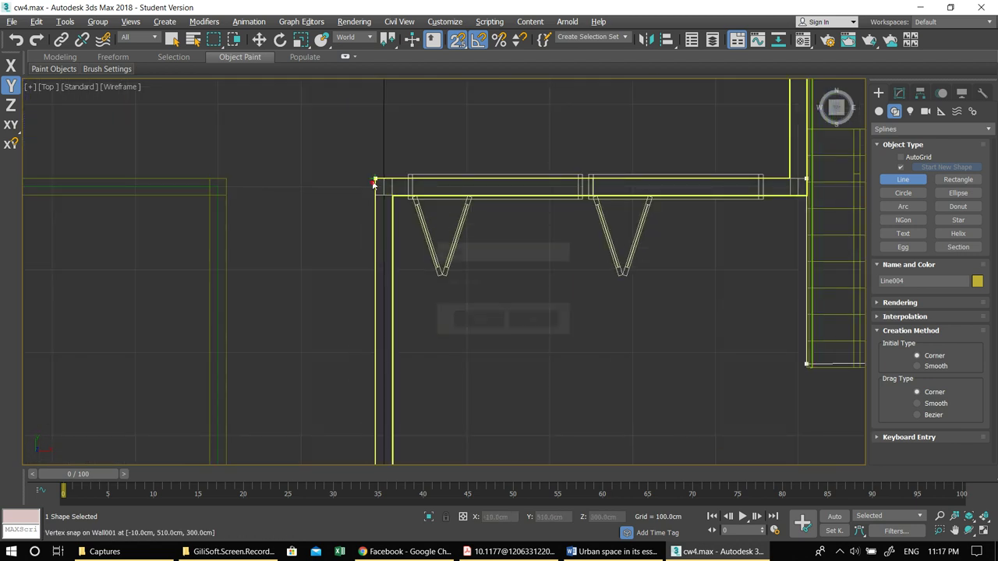
click(478, 321)
Step: Finish drawing the outline and raise it vertically in the Left view to the tops of the walls, at about 300 cm
key(alt+w)
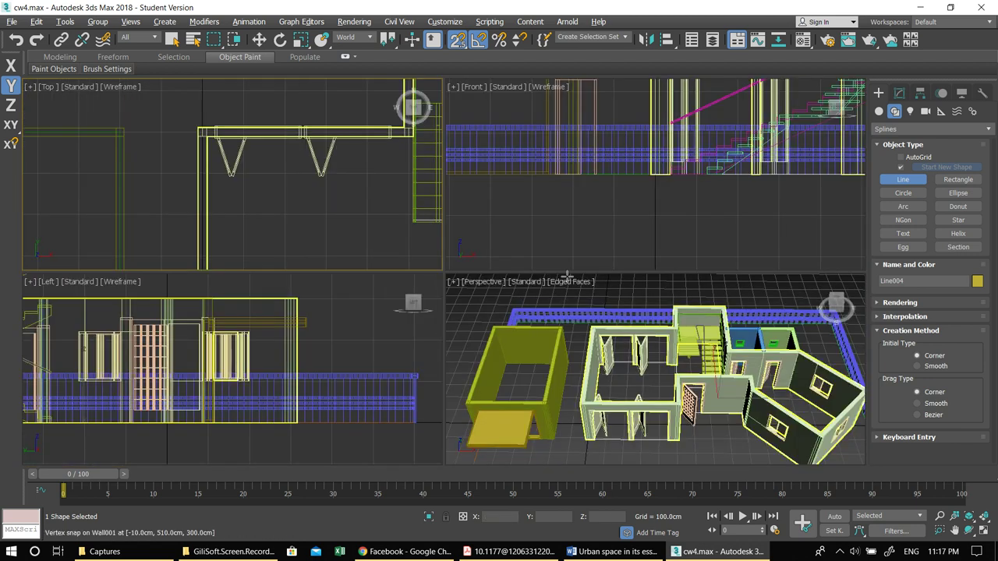
middle_click(567, 278)
key(alt+w)
alt+middle_drag(503, 290, 486, 291)
right_click(486, 291)
alt+middle_drag(414, 289, 418, 287)
key(alt+w)
right_click(372, 322)
key(alt+w)
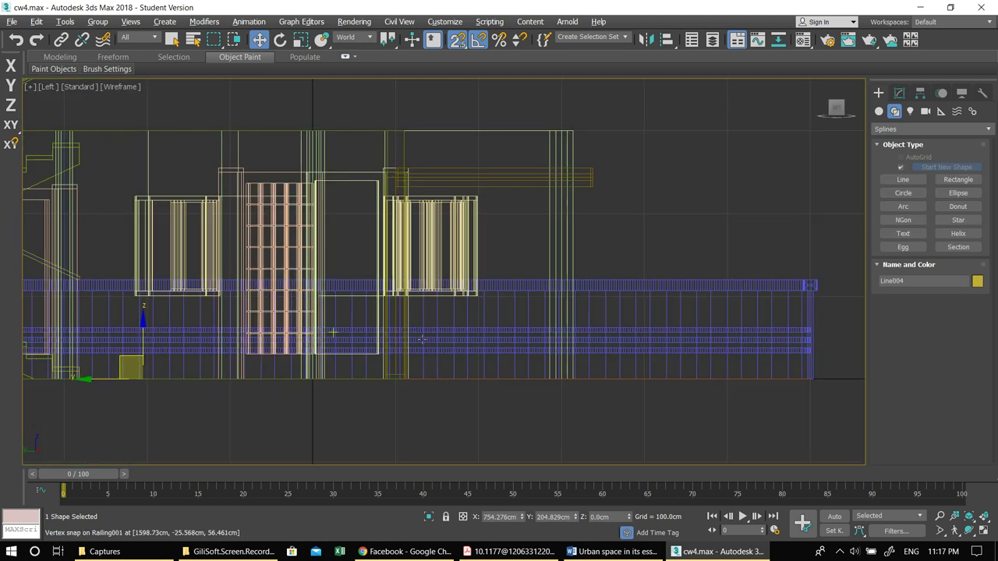
middle_drag(157, 316, 528, 305)
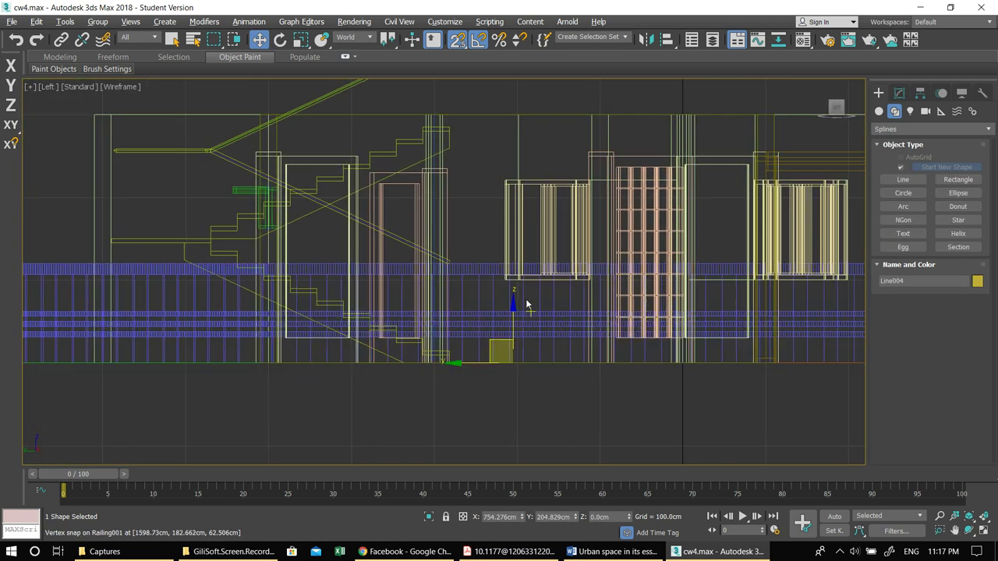
drag(514, 297, 516, 253)
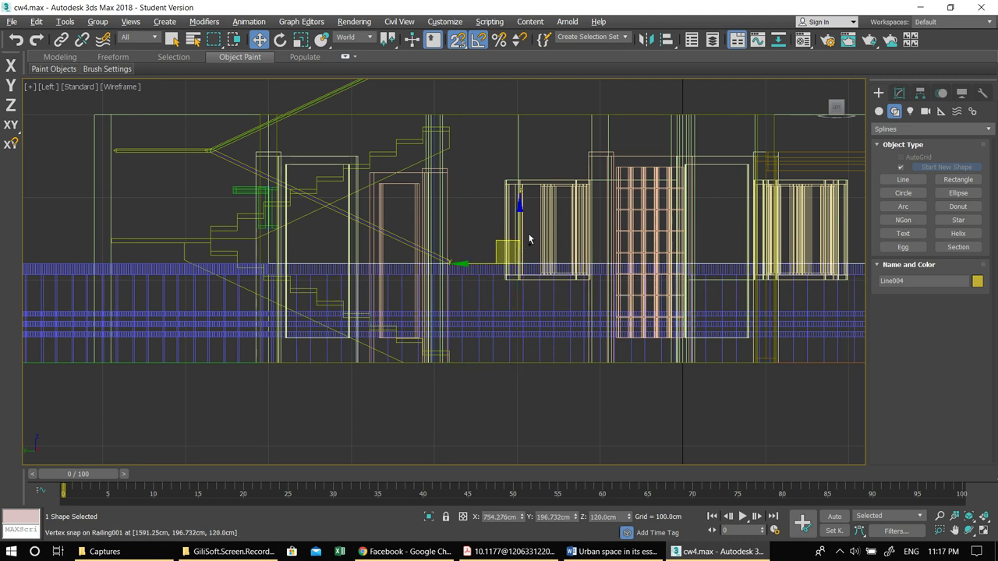
key(ctrl+z)
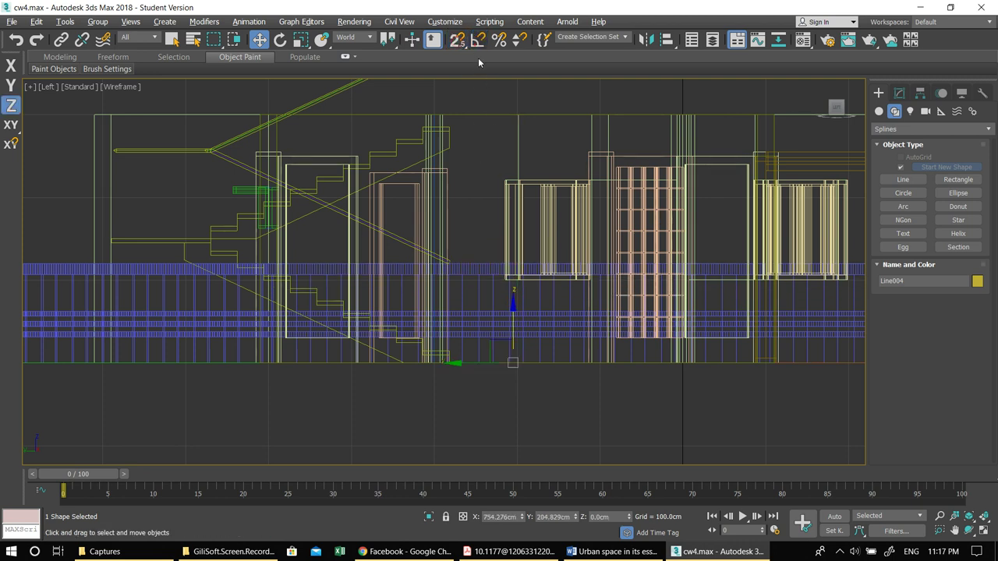
drag(512, 308, 506, 66)
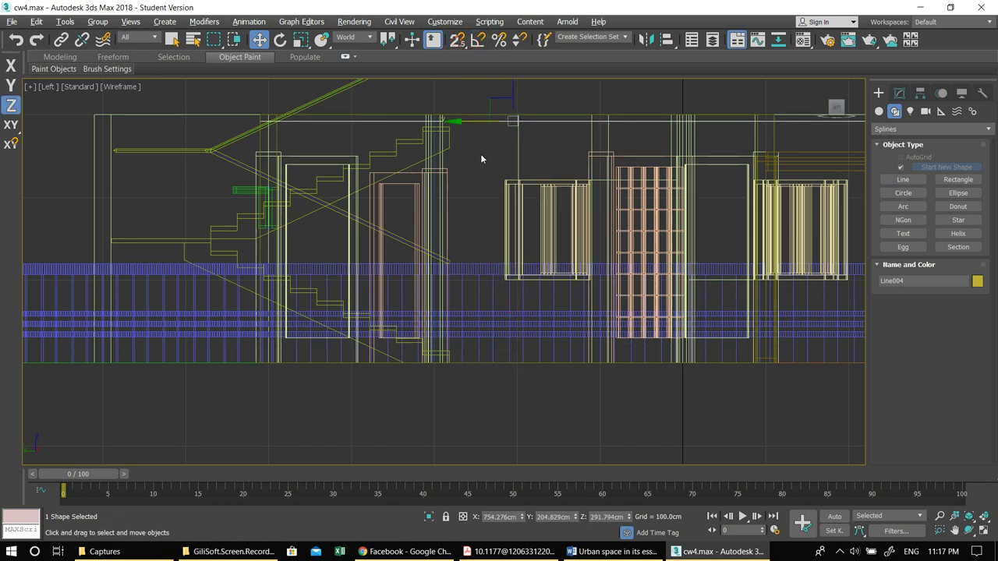
scroll(481, 158, up, 4)
drag(611, 179, 607, 168)
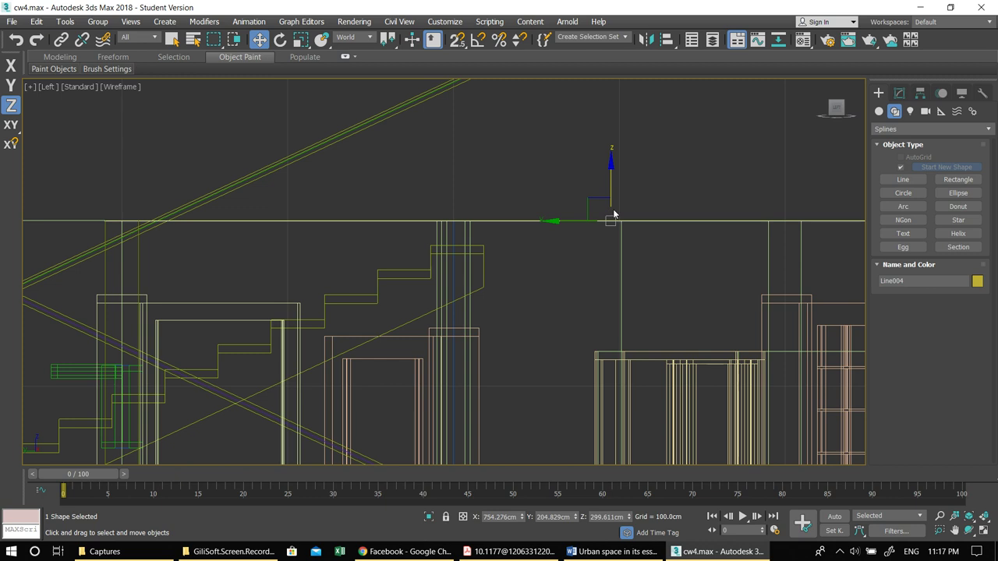
Step: Extrude the raised outline by 30 cm to form the house's roof slab
key(alt+w)
key(alt+w)
key(alt+w)
middle_click(609, 308)
key(alt+w)
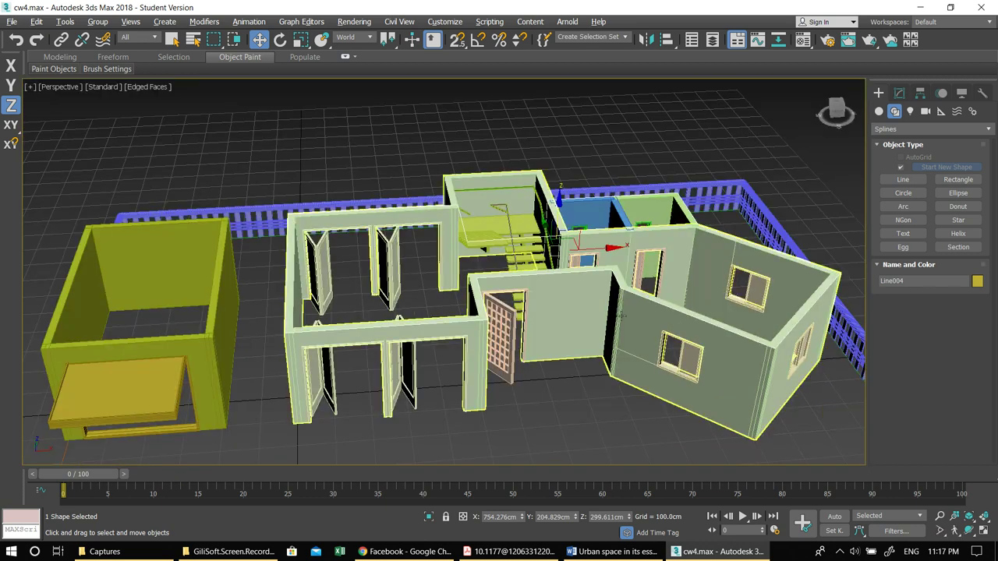
alt+middle_drag(609, 312, 593, 325)
click(899, 93)
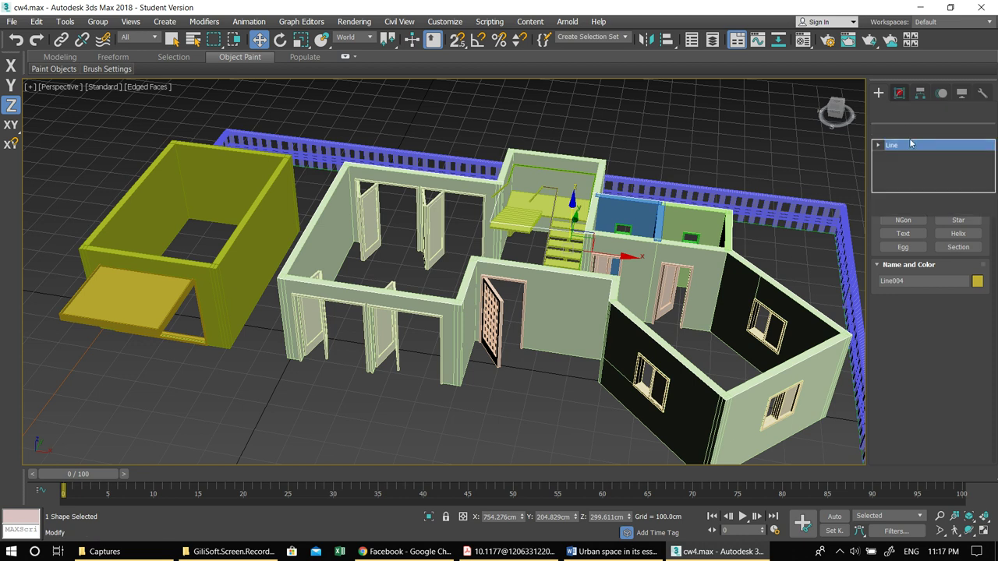
click(908, 131)
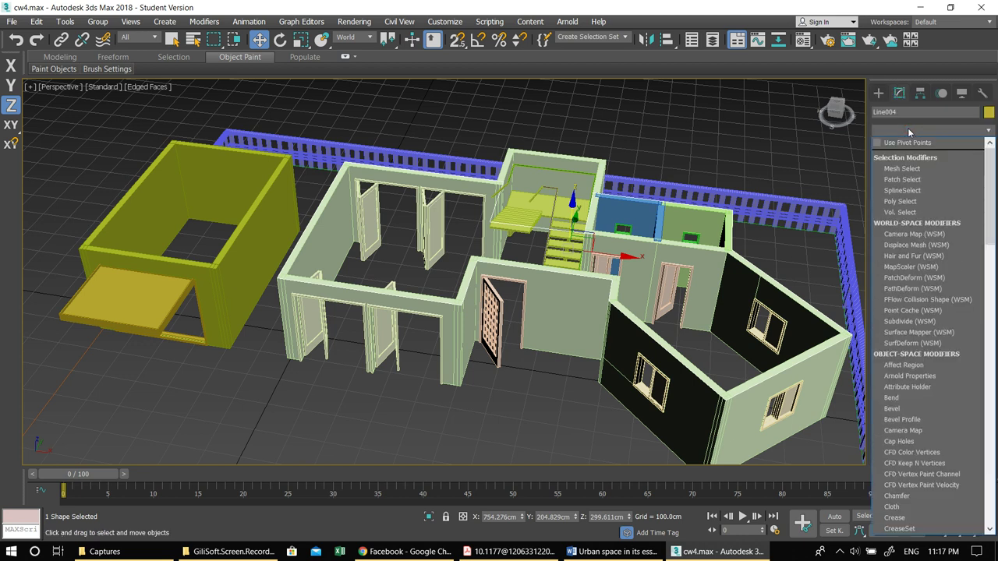
key(e)
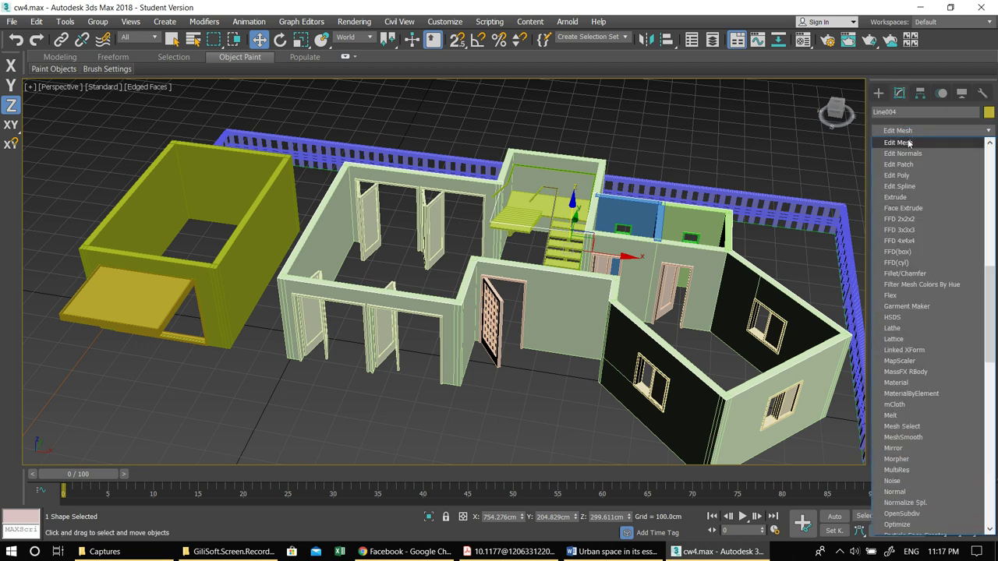
click(896, 197)
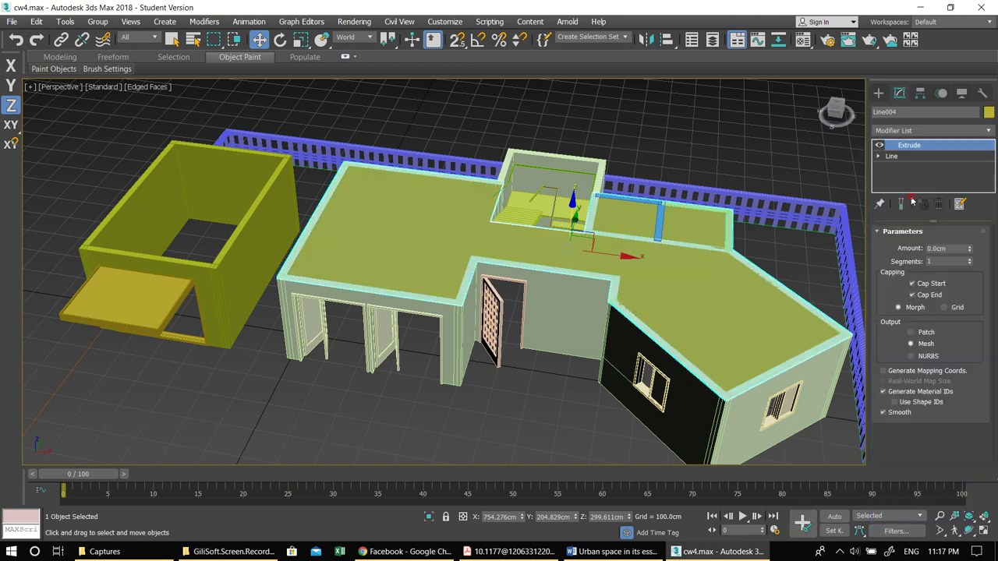
click(933, 248)
text(30)
key(Return)
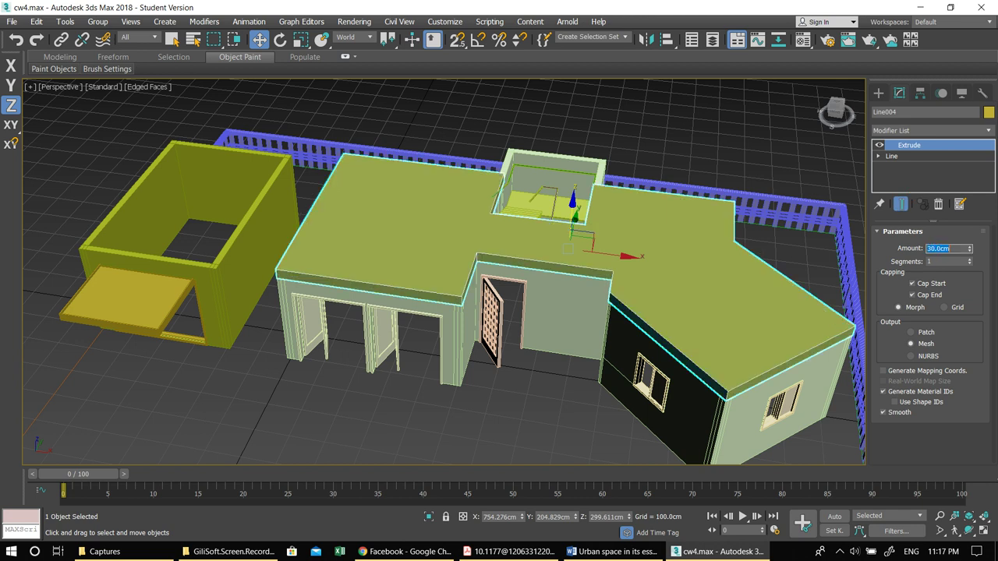
alt+middle_drag(516, 327, 516, 284)
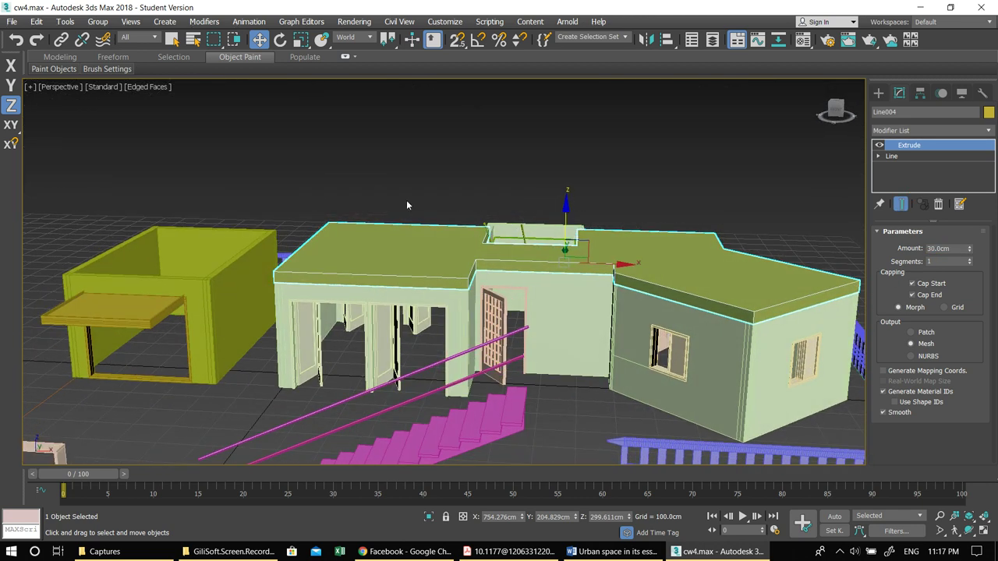
click(406, 199)
alt+middle_drag(409, 199, 611, 273)
click(575, 258)
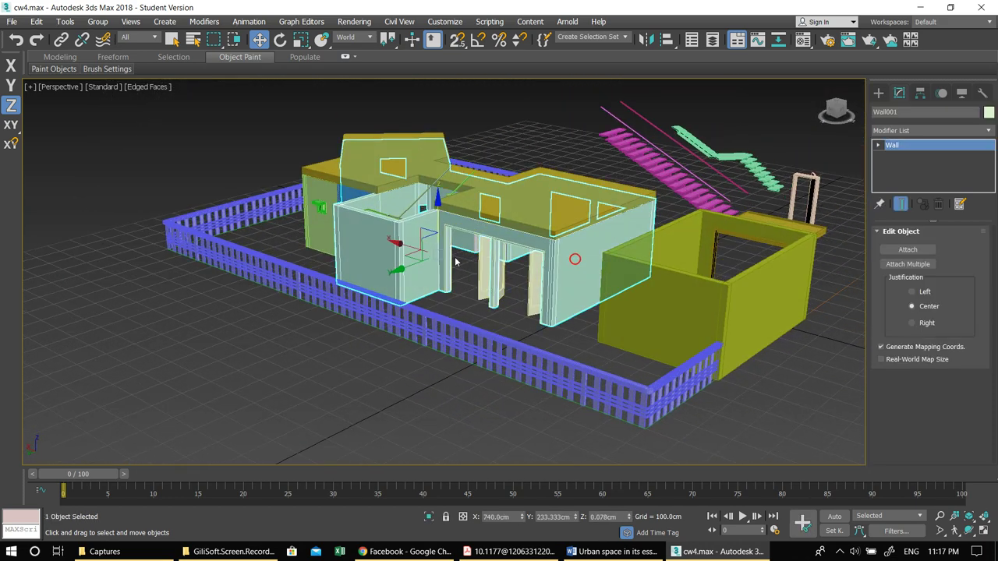
alt+middle_drag(428, 139, 383, 269)
shift+drag(383, 271, 375, 299)
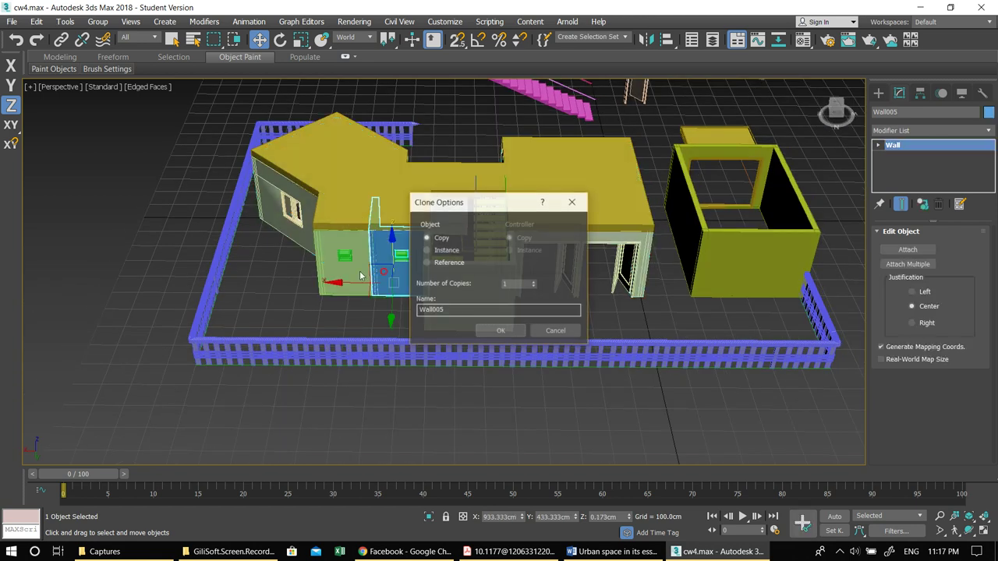
click(555, 332)
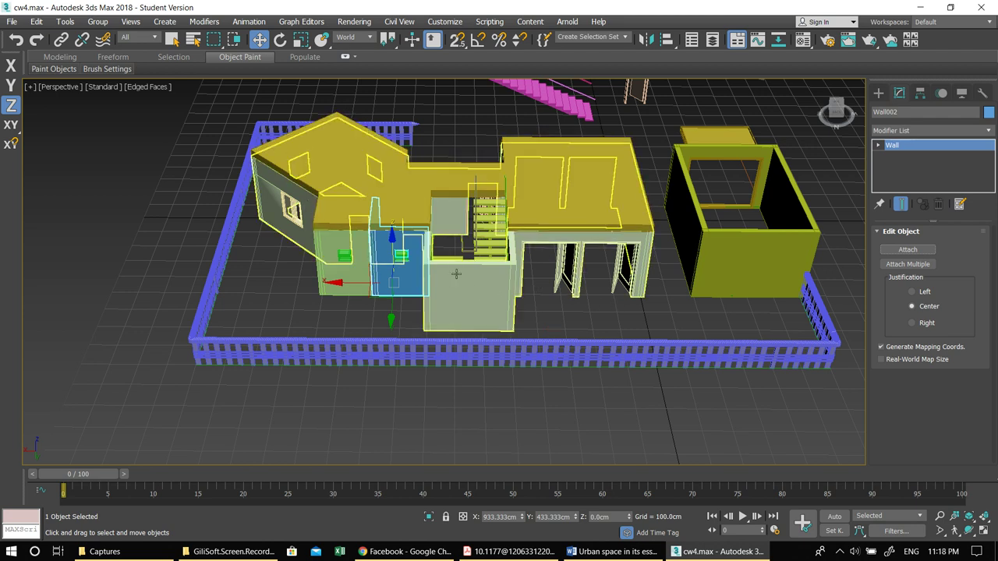
Step: Lock the U-shaped staircase's riser height and set its overall rise to 330 cm
alt+middle_drag(495, 224, 534, 216)
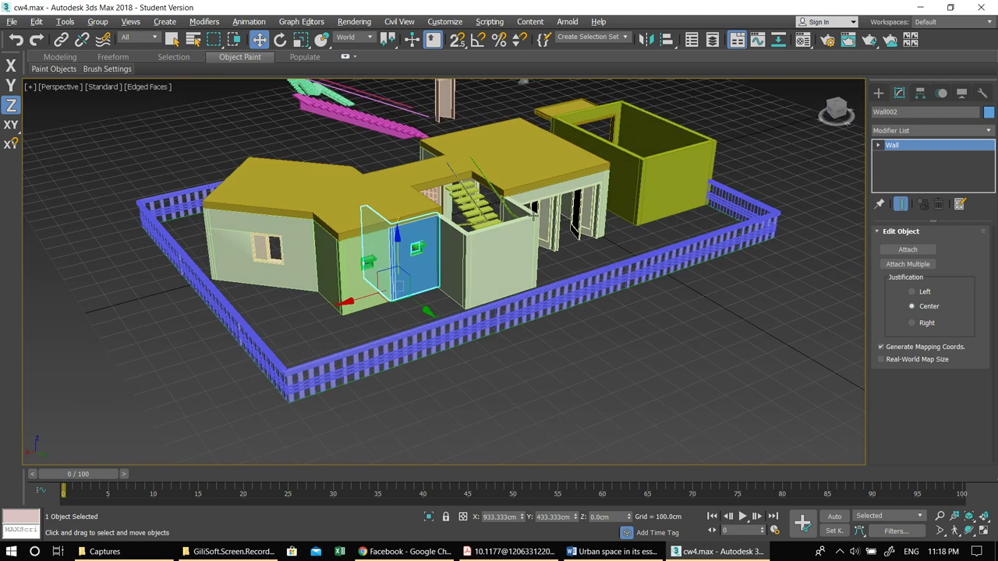
scroll(487, 192, up, 5)
mouse_move(441, 190)
alt+middle_down()
mouse_move(457, 188)
mouse_move(432, 169)
mouse_move(433, 201)
alt+middle_up()
click(432, 200)
scroll(944, 329, down, 5)
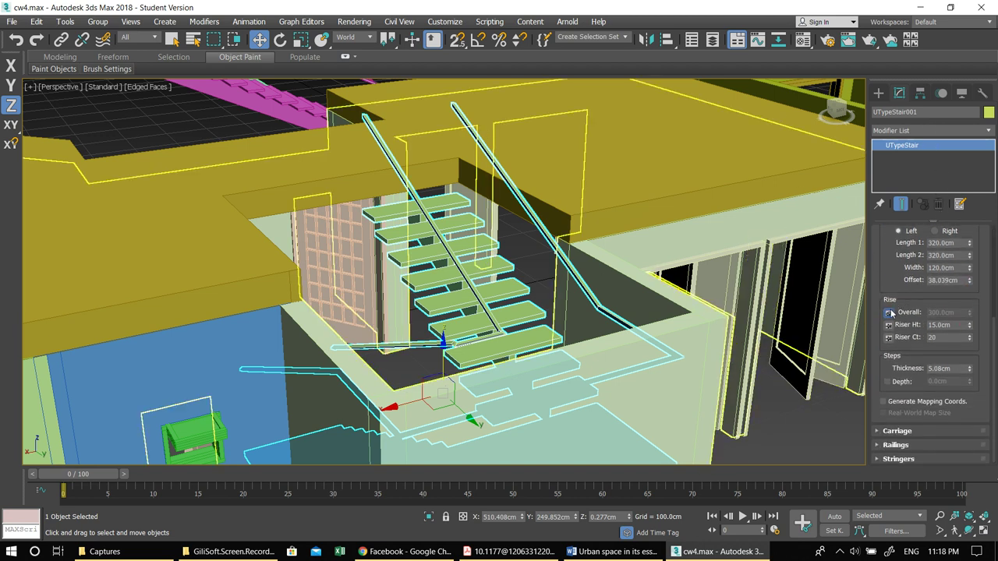
click(889, 325)
double_click(953, 312)
text(3)
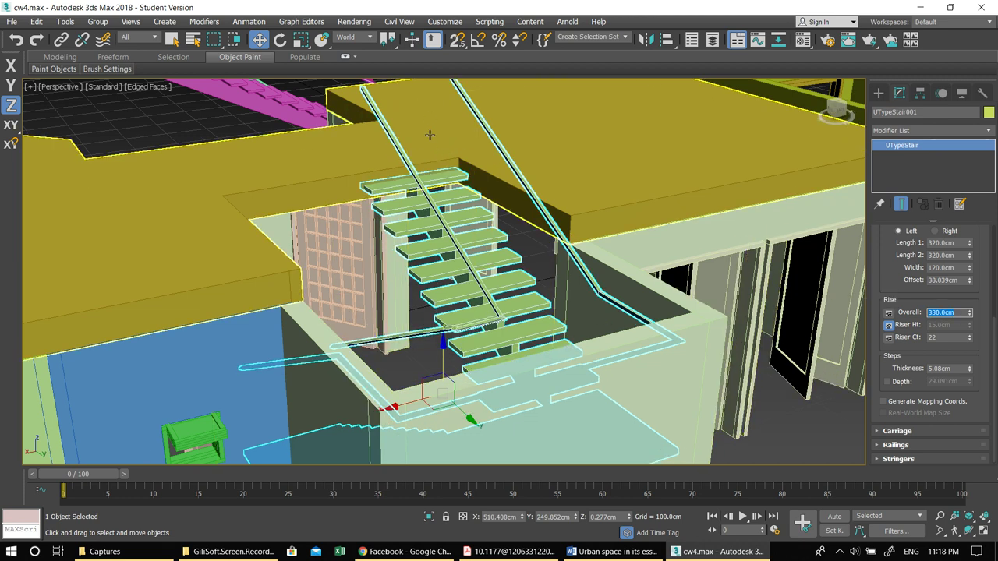
Step: Switch to the Left view and select the house and garage objects, leaving out the fence and the spare stairs
alt+middle_drag(627, 310, 627, 338)
scroll(582, 300, down, 5)
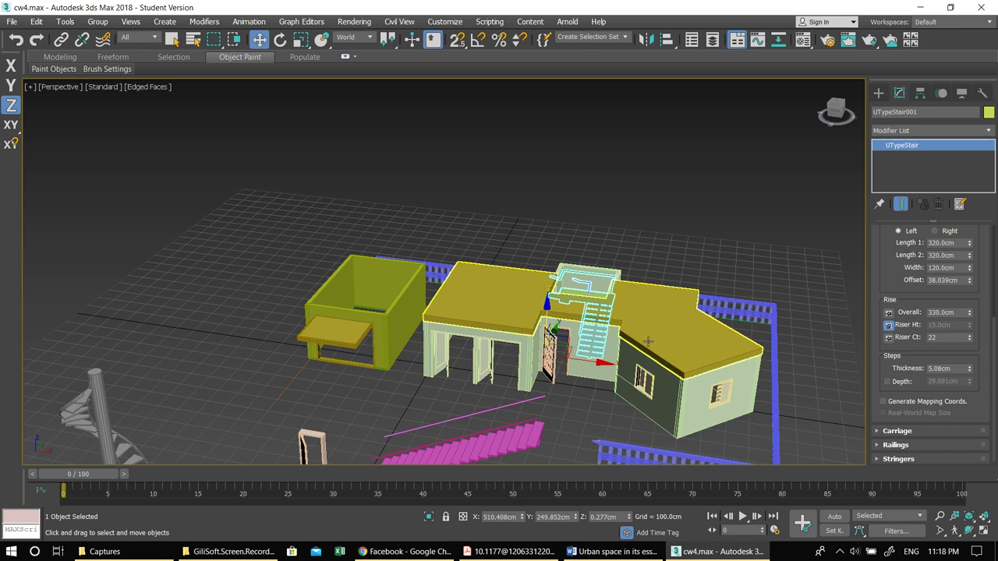
key(alt+w)
right_click(341, 320)
key(alt+w)
scroll(364, 298, down, 10)
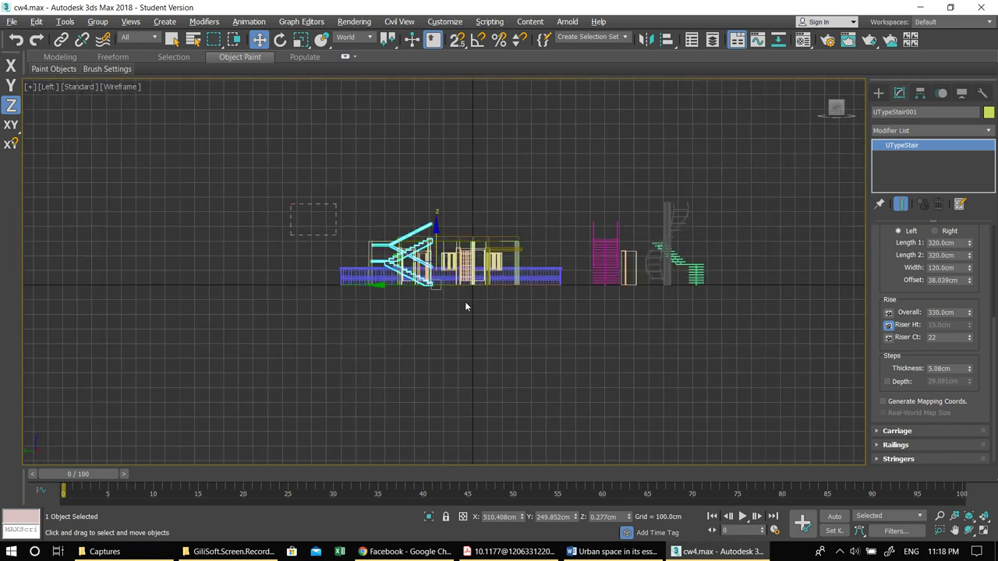
drag(572, 337, 568, 324)
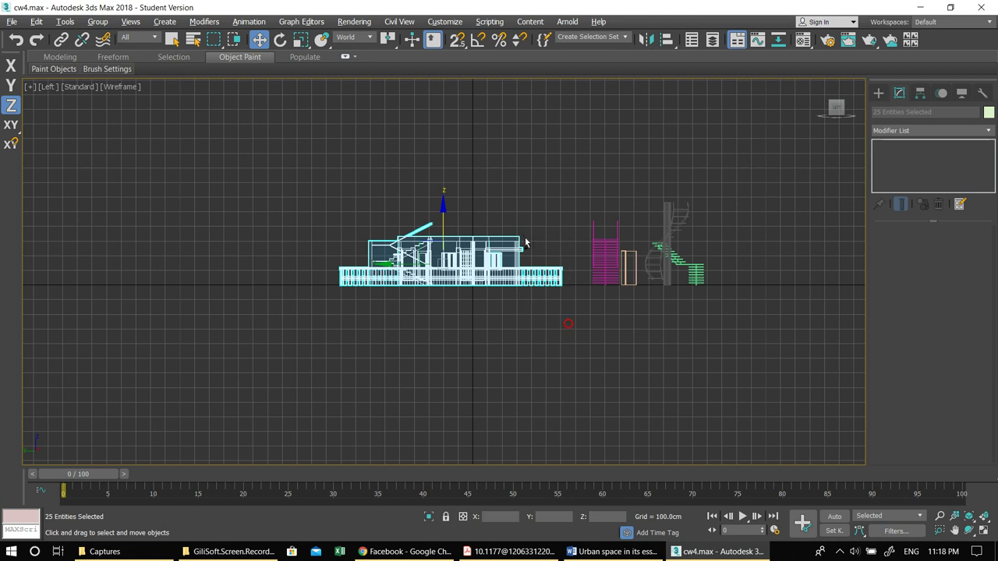
drag(541, 262, 541, 263)
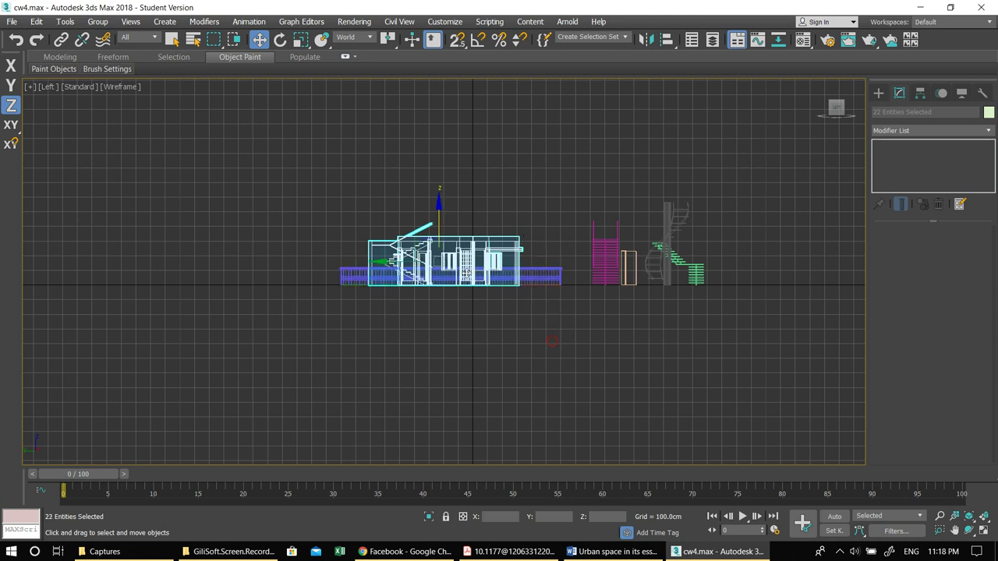
scroll(453, 269, up, 5)
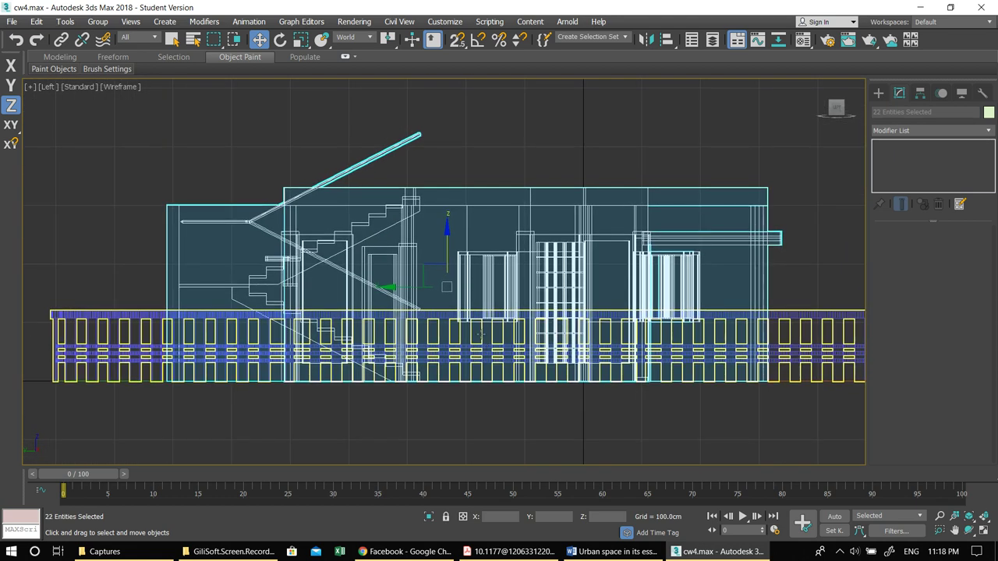
shift+drag(447, 232, 433, 62)
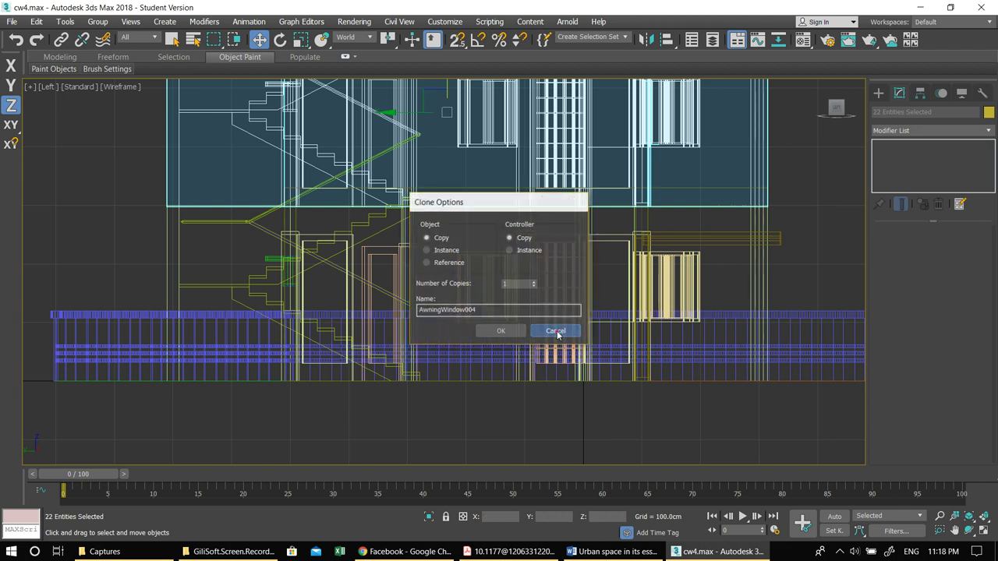
click(556, 331)
middle_drag(271, 378, 426, 375)
scroll(356, 353, up, 2)
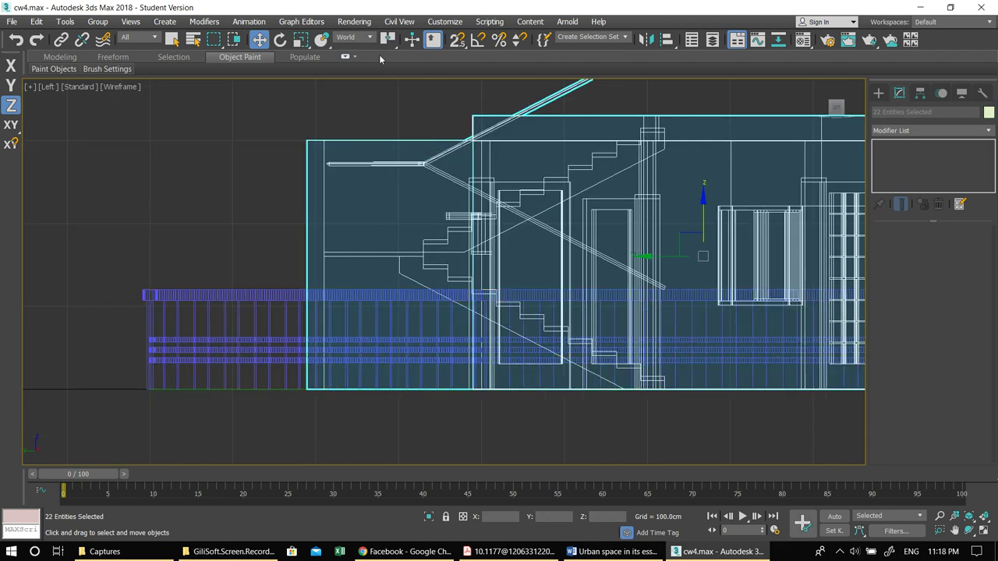
click(455, 41)
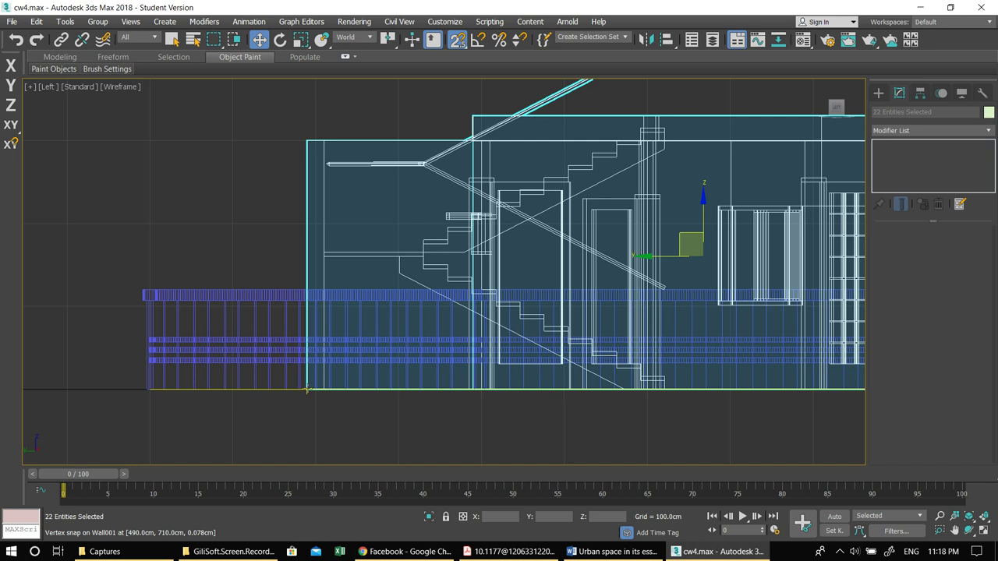
drag(307, 389, 342, 223)
click(303, 138)
right_click(341, 223)
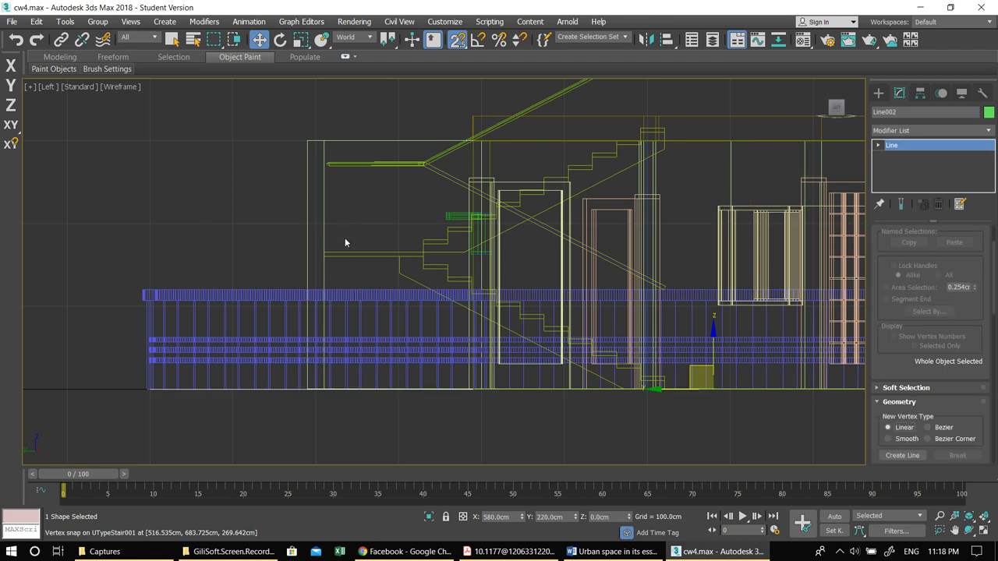
Step: Reselect the house and garage without the fence and make one vertical copy resting on the ground-floor wall tops as a second storey
middle_drag(465, 260, 310, 298)
scroll(320, 289, down, 5)
drag(245, 206, 260, 343)
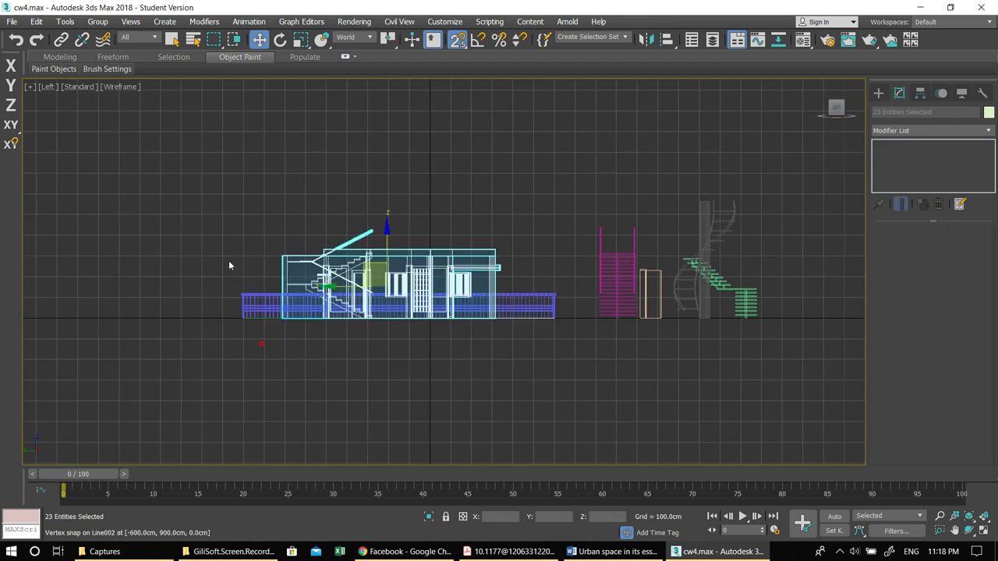
scroll(272, 295, up, 4)
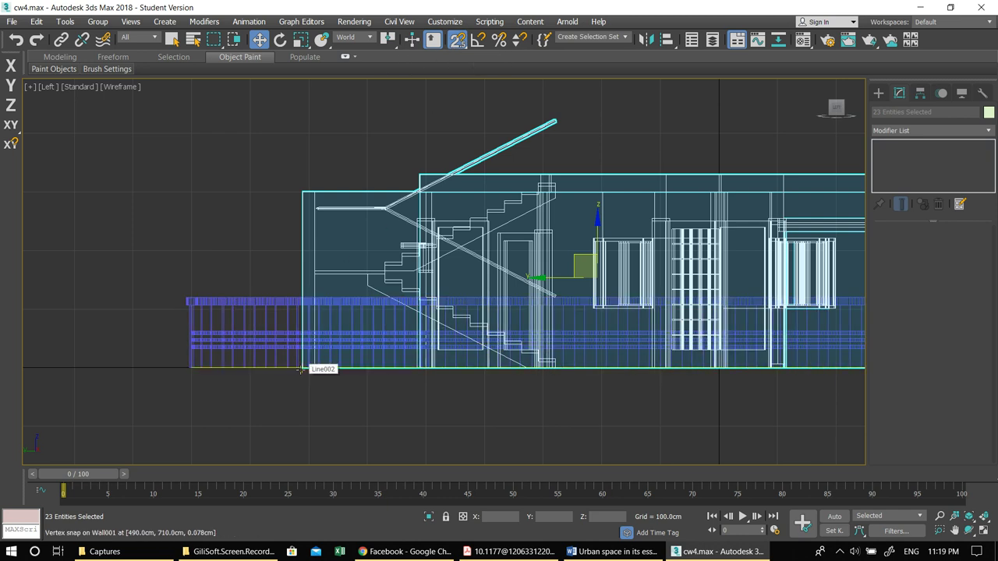
middle_drag(384, 269, 310, 356)
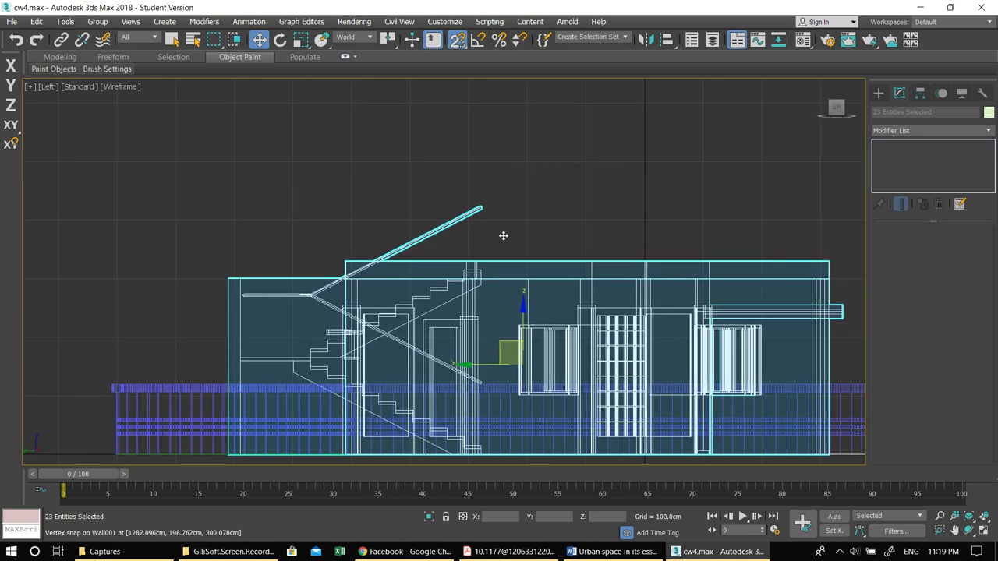
key(F7)
shift+drag(522, 304, 519, 130)
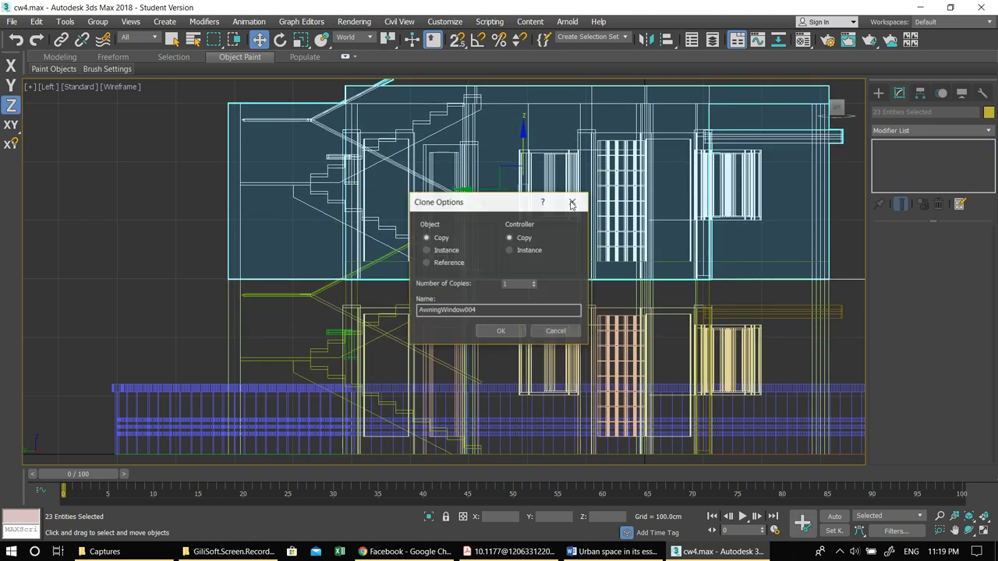
click(511, 332)
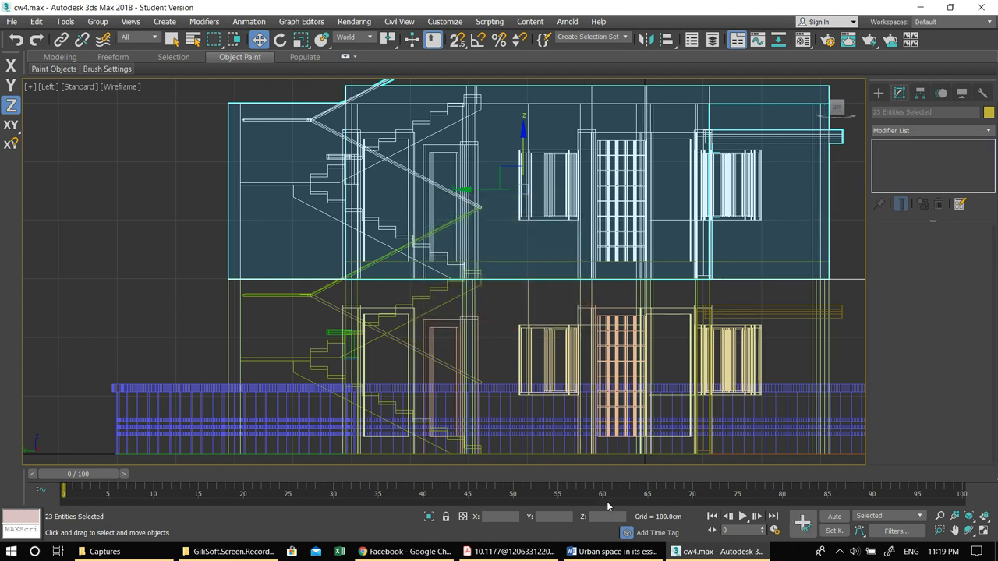
key(alt+w)
right_click(619, 326)
key(alt+w)
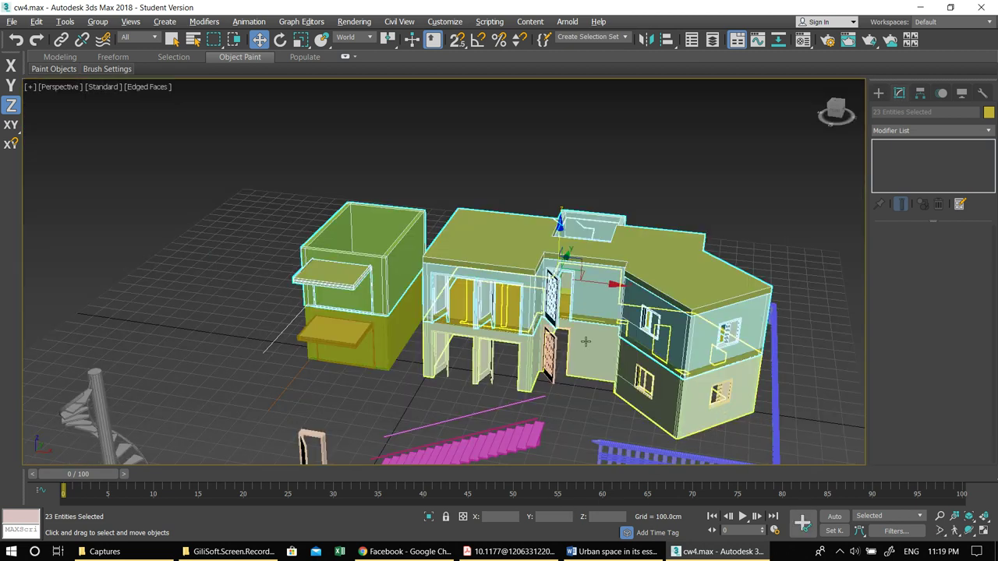
Step: Delete the second-storey copies of the garage walls and the awning window, keeping the garage single-storey
click(453, 141)
alt+middle_drag(454, 139, 477, 125)
click(347, 285)
click(386, 249)
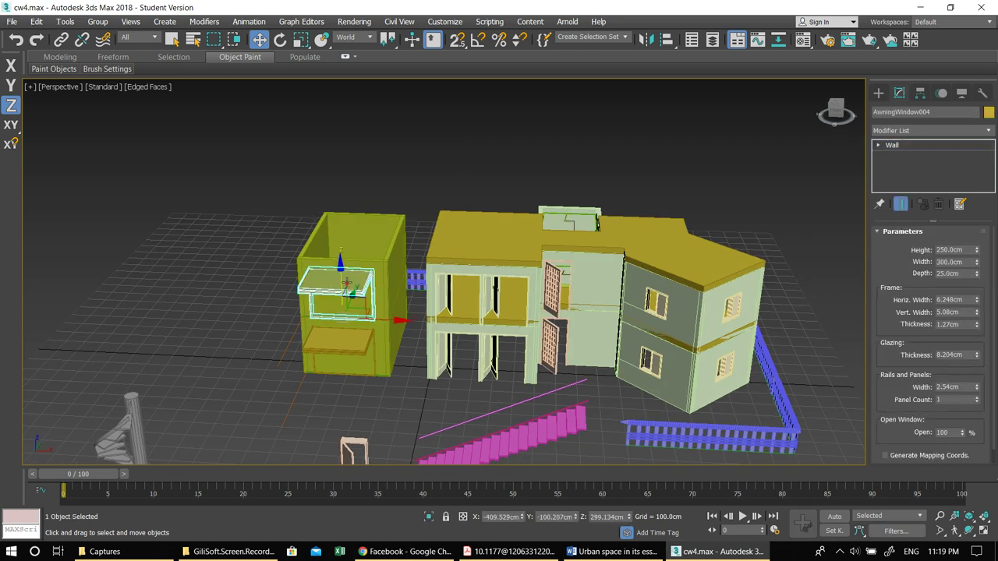
key(ctrl+v)
click(538, 332)
key(Delete)
click(361, 278)
key(Delete)
scroll(347, 348, up, 3)
middle_drag(347, 350, 372, 309)
scroll(372, 309, up, 3)
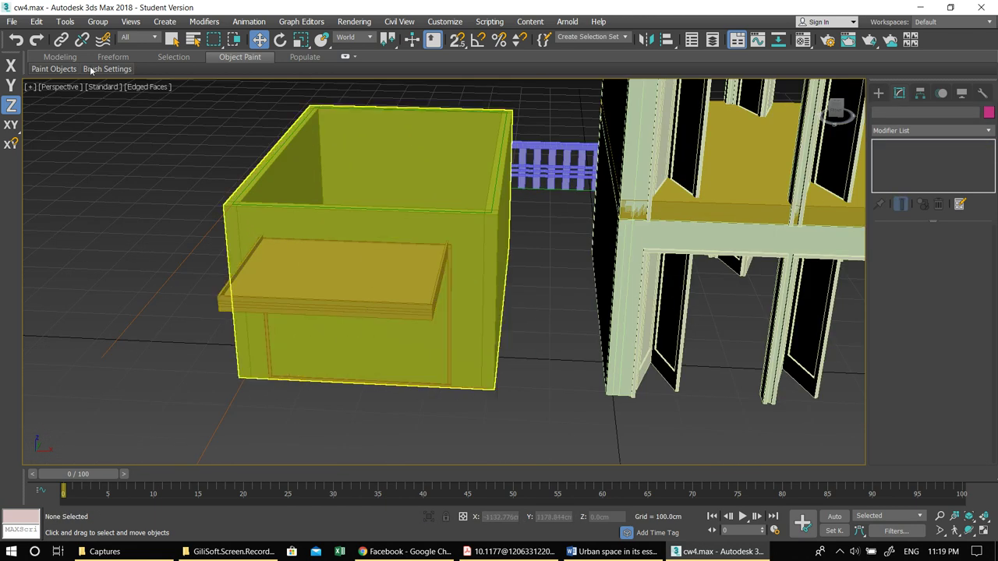
click(61, 41)
click(308, 281)
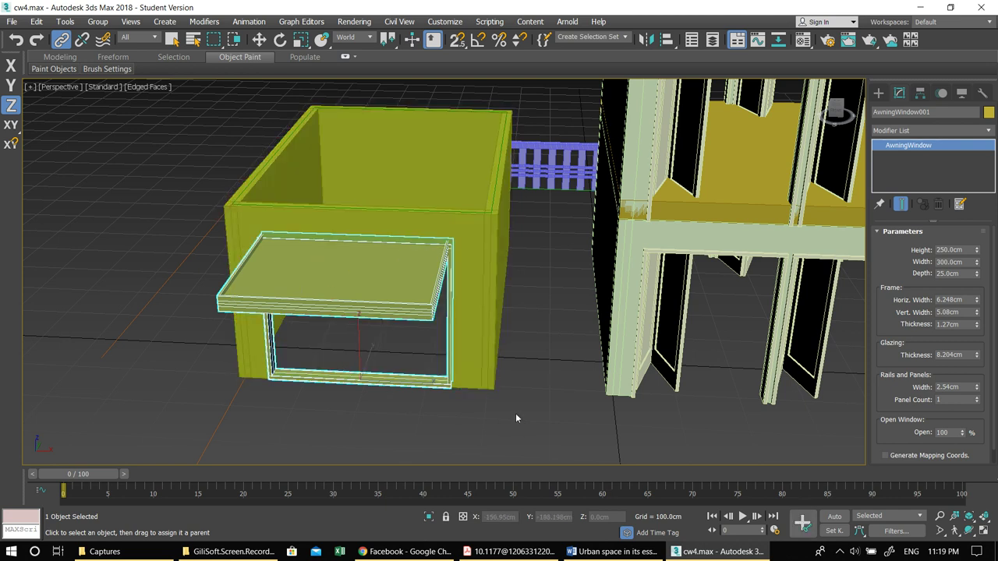
key(w)
click(534, 400)
key(z)
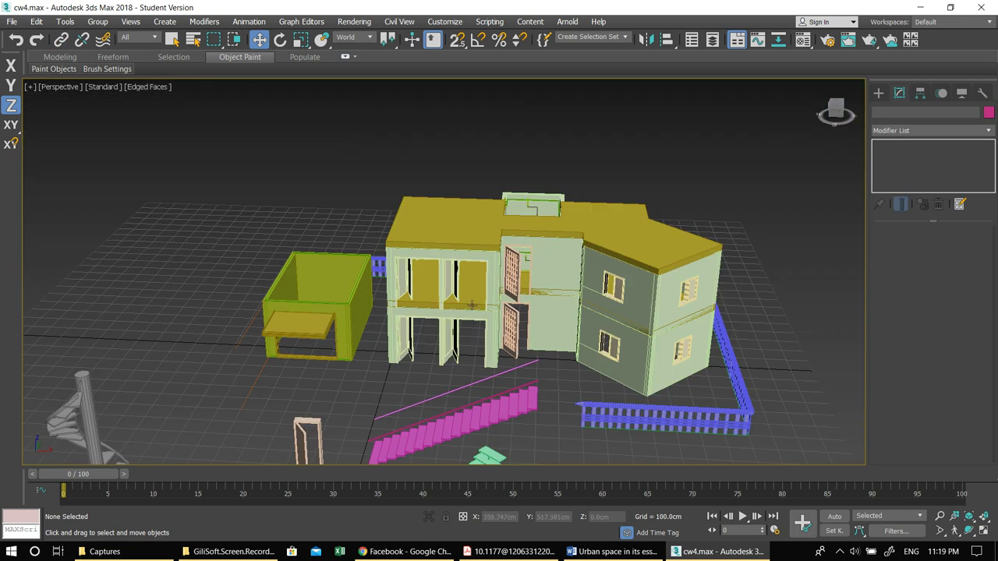
Step: Delete the copied lattice entrance door from the upper storey's front wall
scroll(623, 337, up, 10)
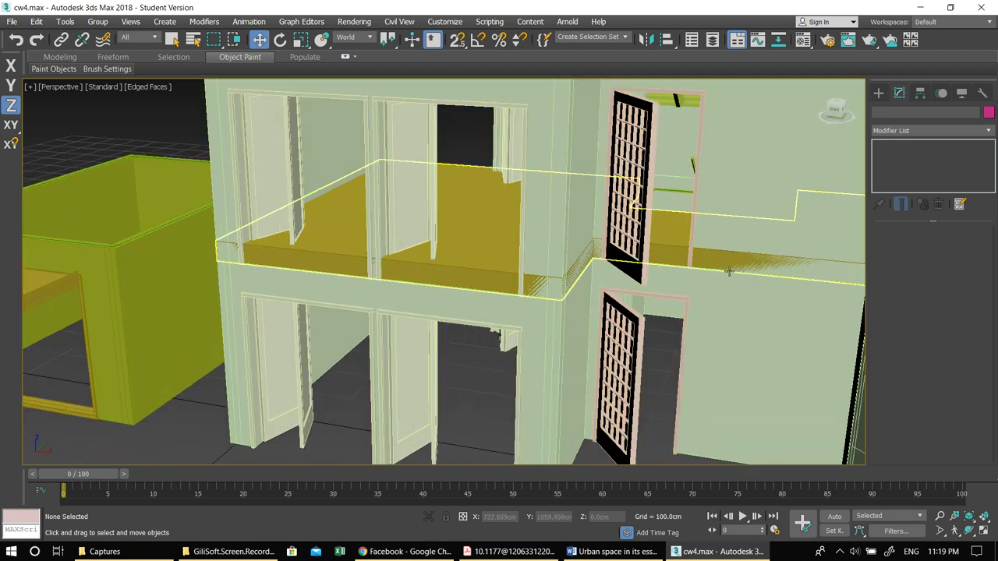
scroll(753, 263, down, 8)
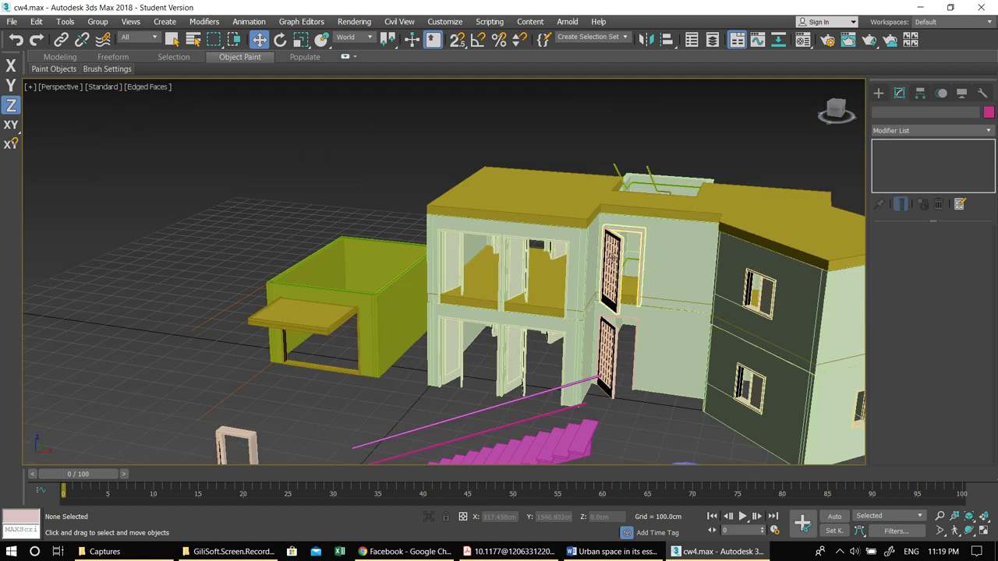
click(623, 279)
key(Delete)
alt+middle_drag(635, 320, 603, 331)
click(639, 256)
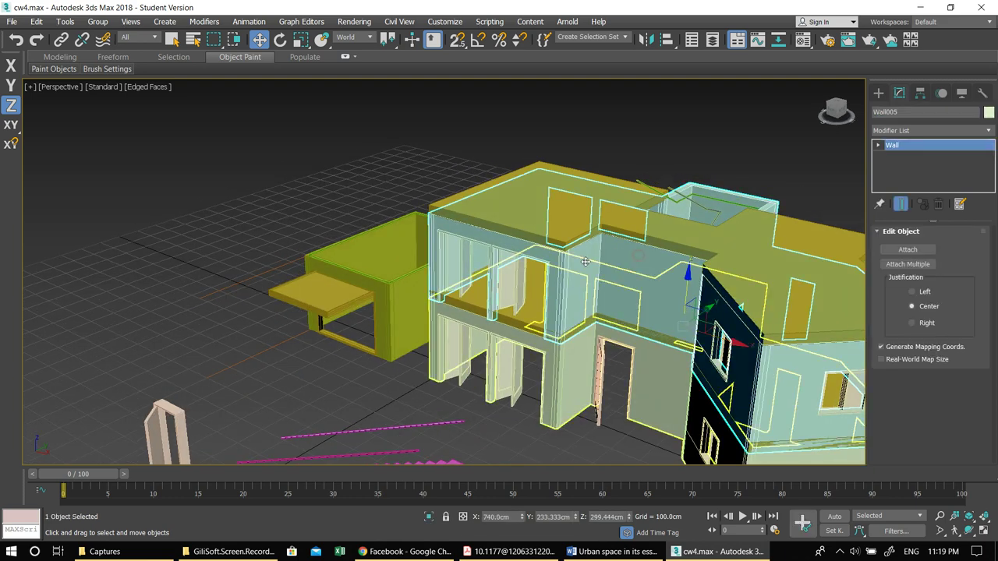
click(612, 144)
alt+middle_drag(608, 138, 401, 278)
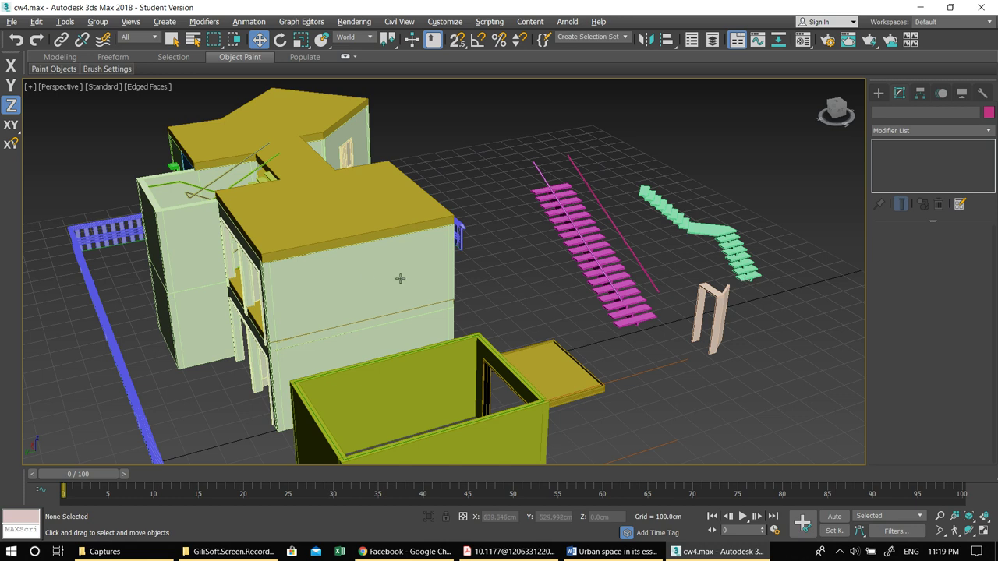
Step: Start a new AEC Extended wall at the stairwell, 200 cm high with left justification
click(188, 233)
alt+middle_drag(178, 315, 450, 371)
scroll(475, 296, up, 5)
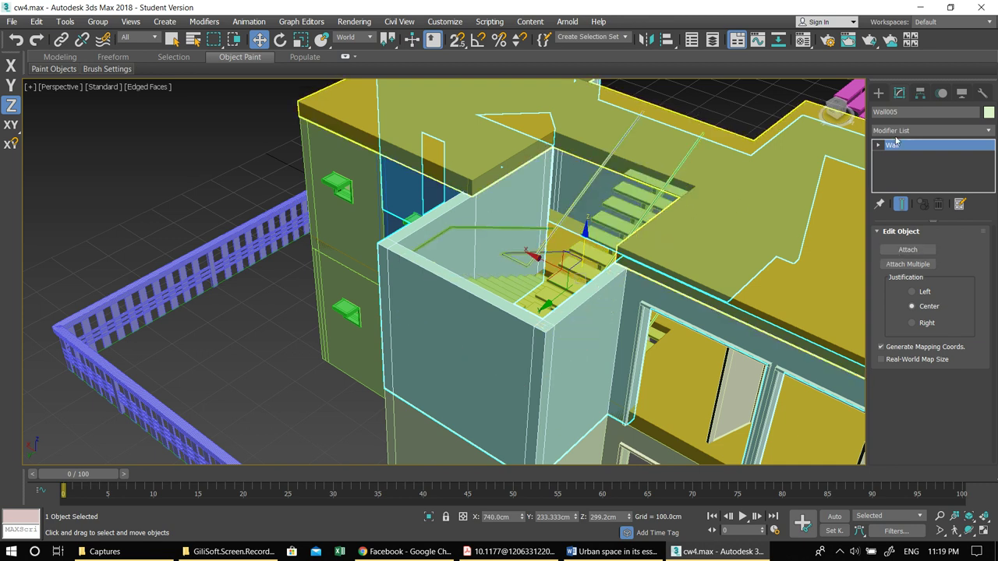
click(879, 94)
click(894, 112)
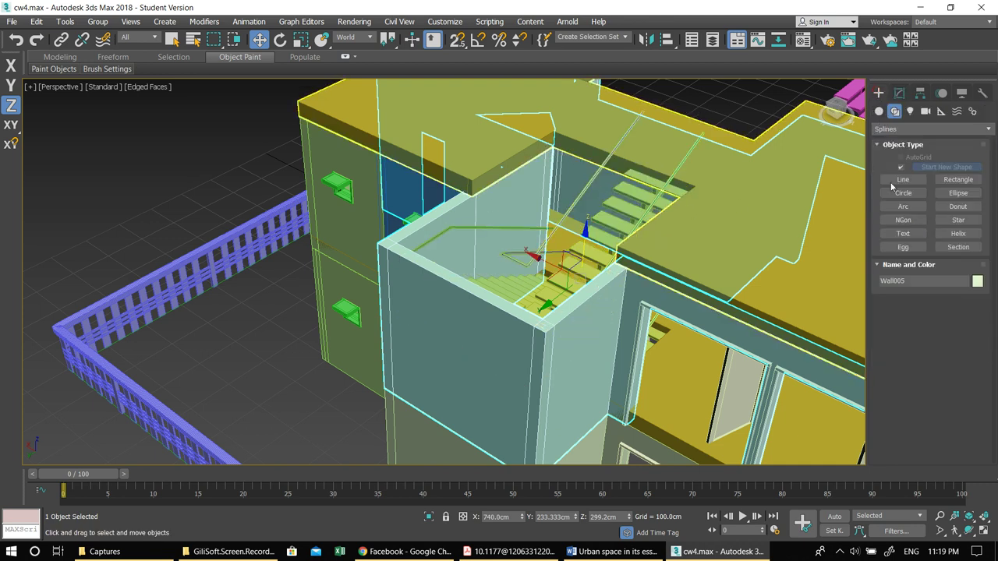
click(880, 112)
click(889, 129)
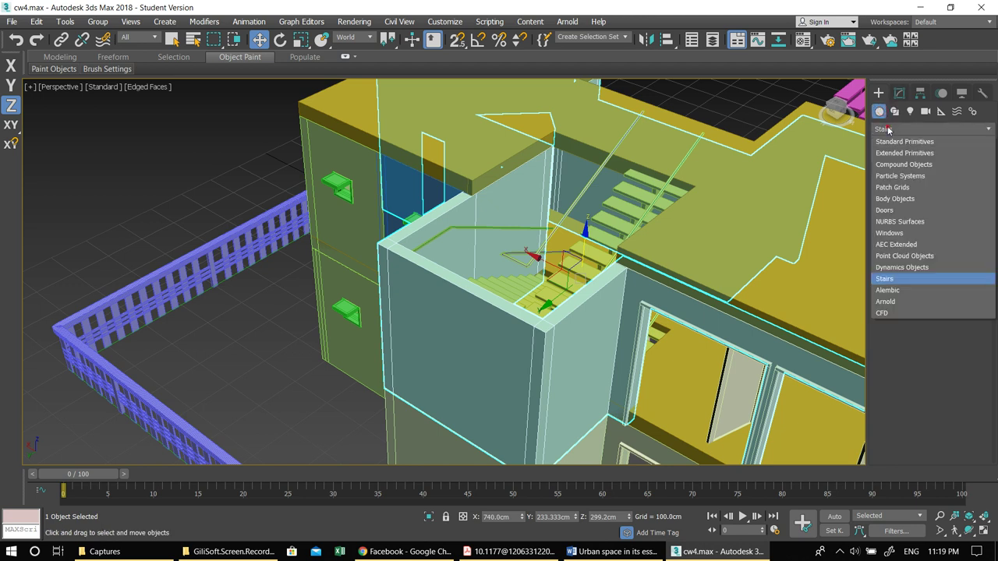
click(901, 245)
click(898, 182)
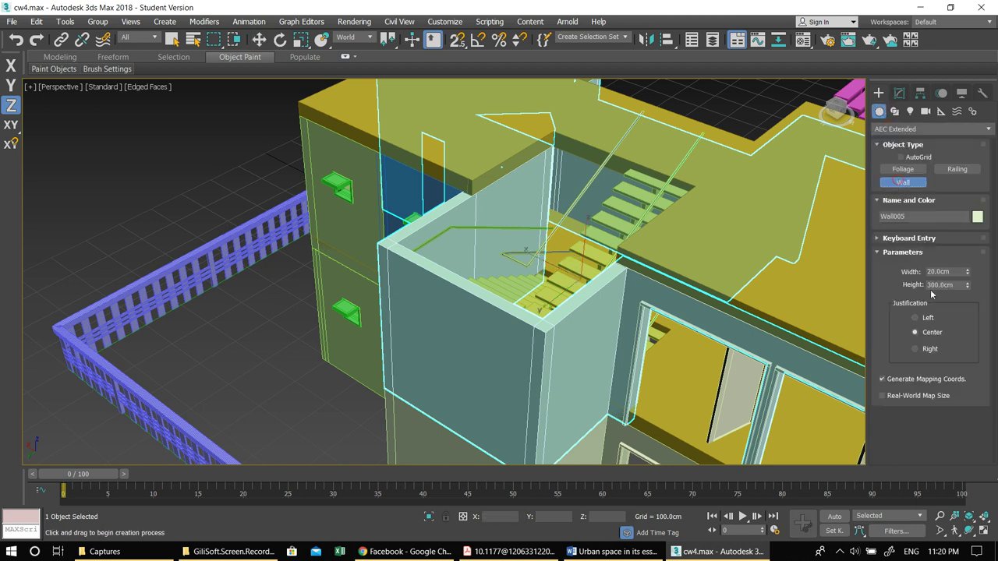
text(200)
Step: Check that snapping targets vertices and switch it to 3D
right_click(460, 38)
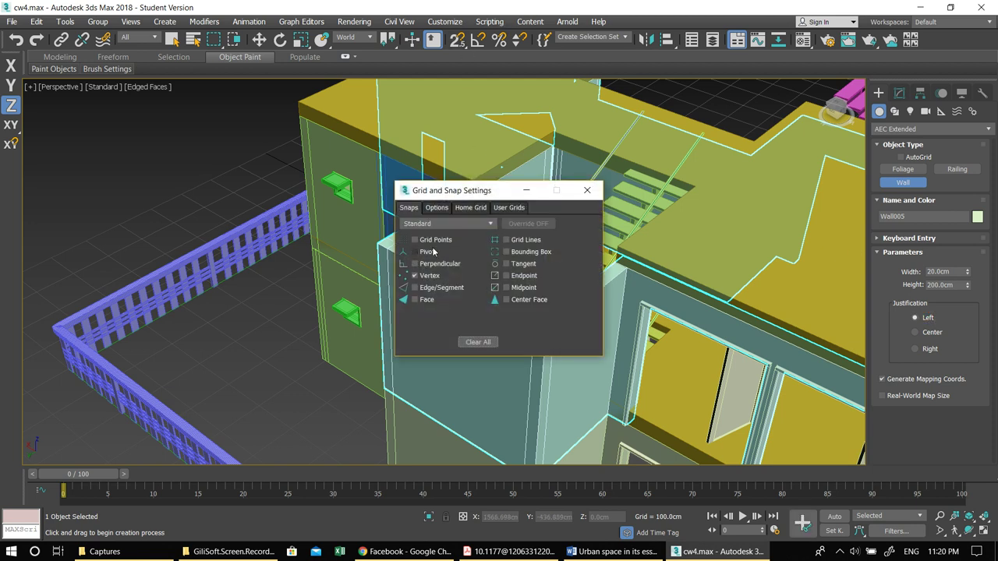
click(587, 190)
drag(460, 40, 460, 95)
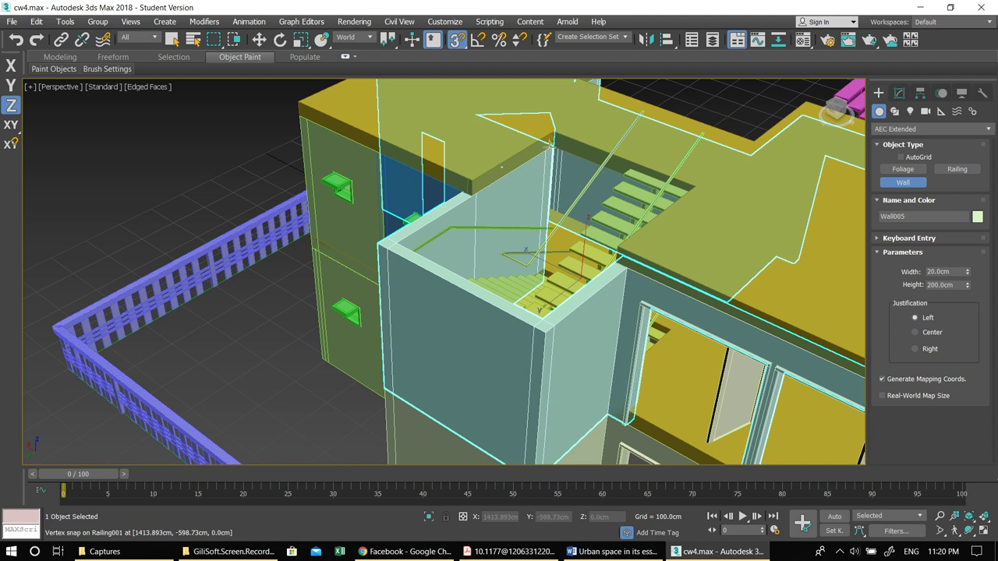
Step: Try to draw the 200 cm wall along the stairwell's wall tops in the Perspective view, snapping to vertices
scroll(551, 140, up, 5)
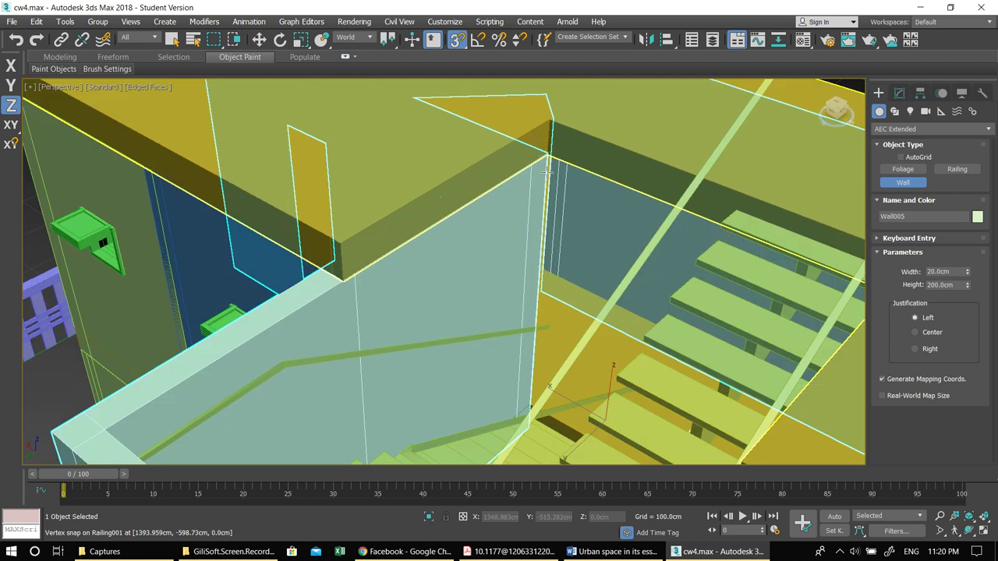
scroll(552, 147, up, 4)
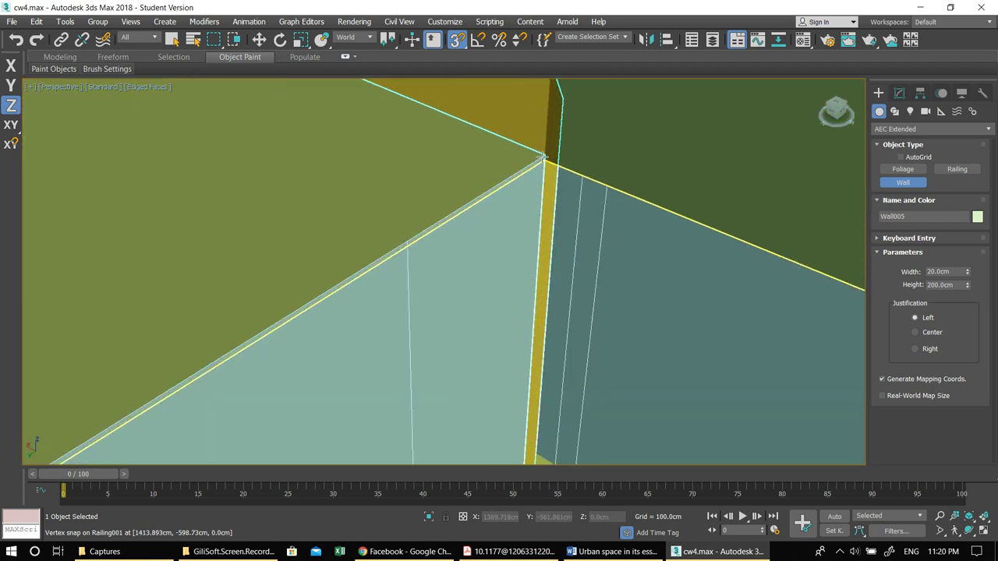
scroll(552, 148, down, 8)
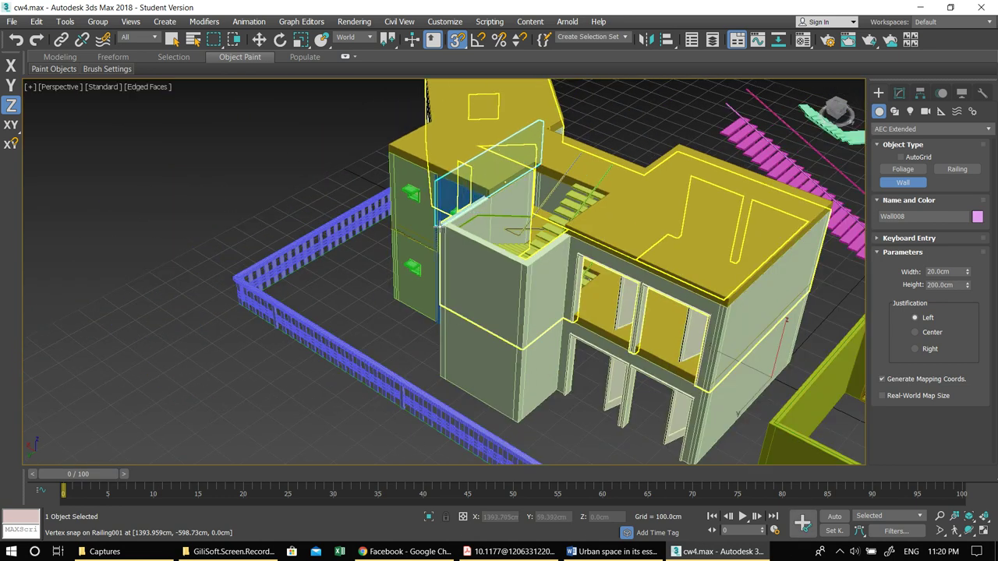
right_click(460, 210)
scroll(465, 209, up, 3)
scroll(460, 215, up, 3)
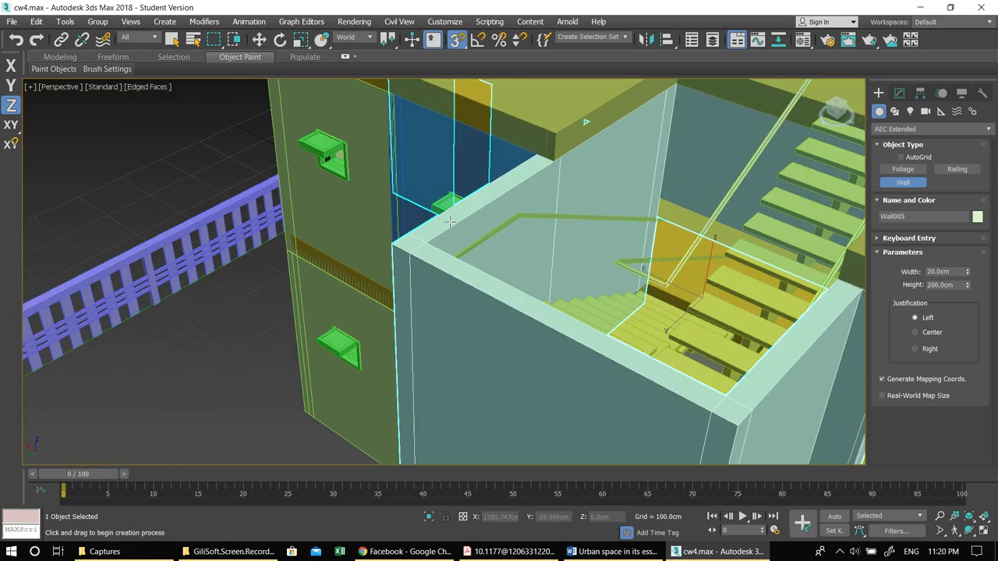
scroll(424, 245, up, 4)
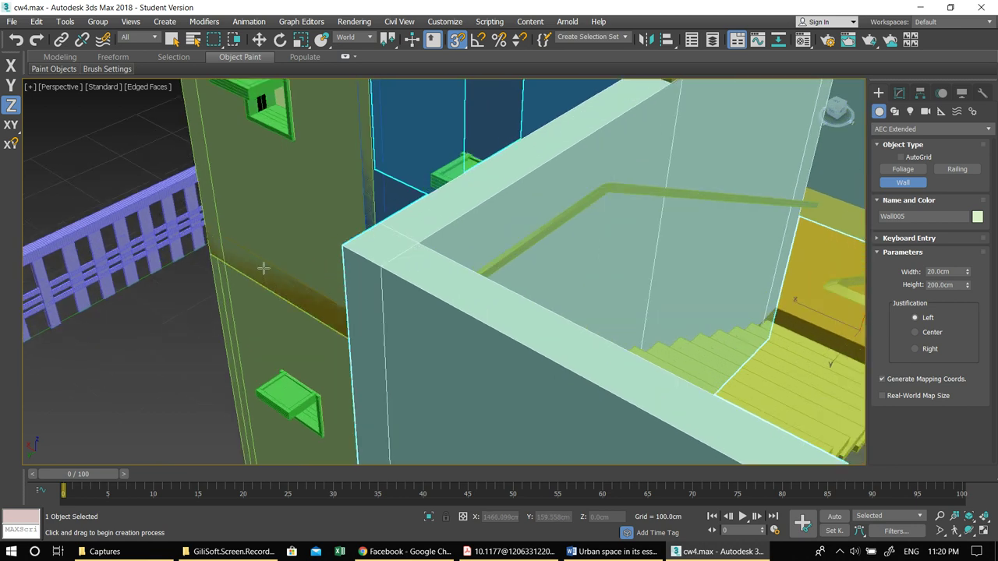
click(128, 324)
right_click(408, 244)
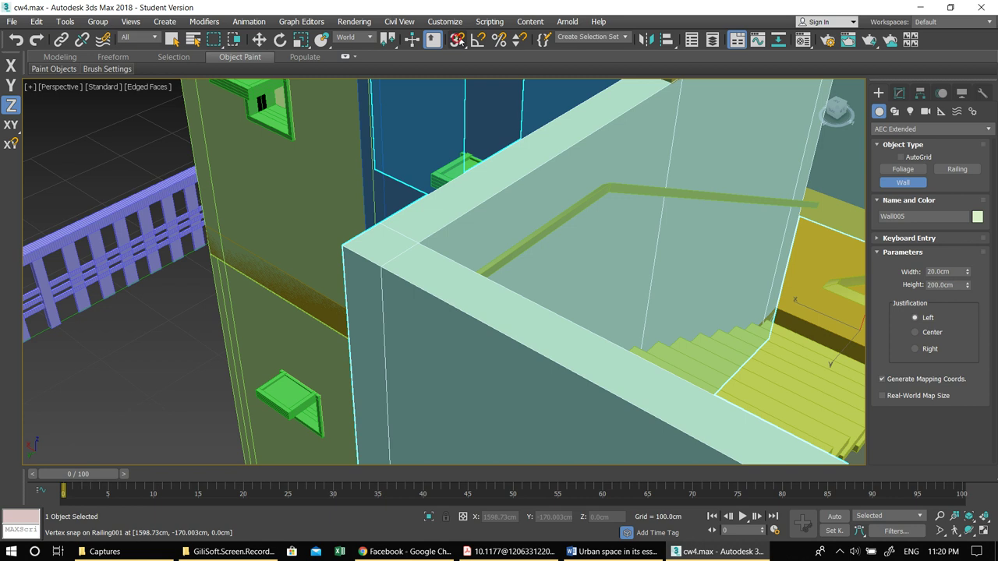
key(w)
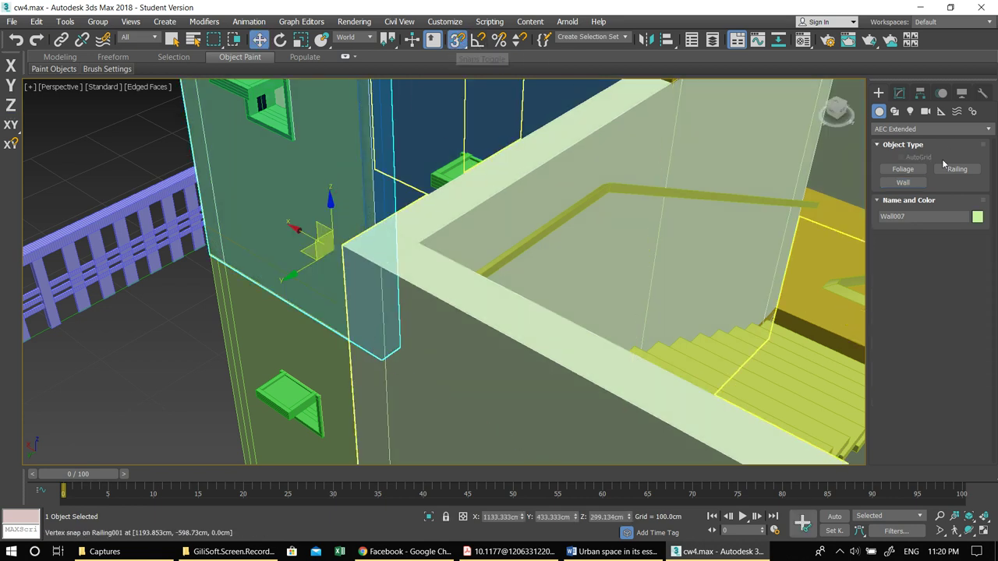
click(904, 182)
scroll(421, 243, up, 3)
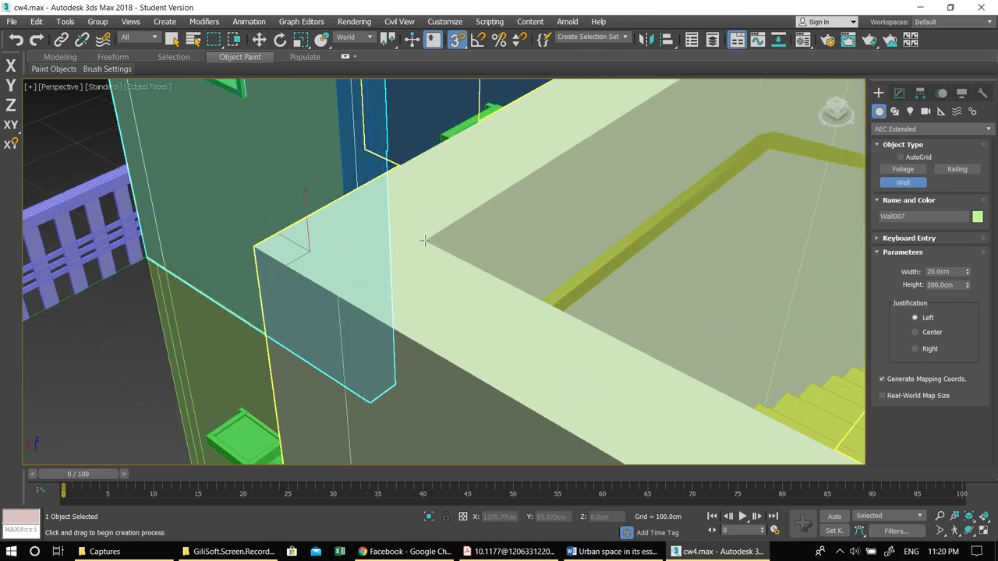
scroll(423, 242, down, 10)
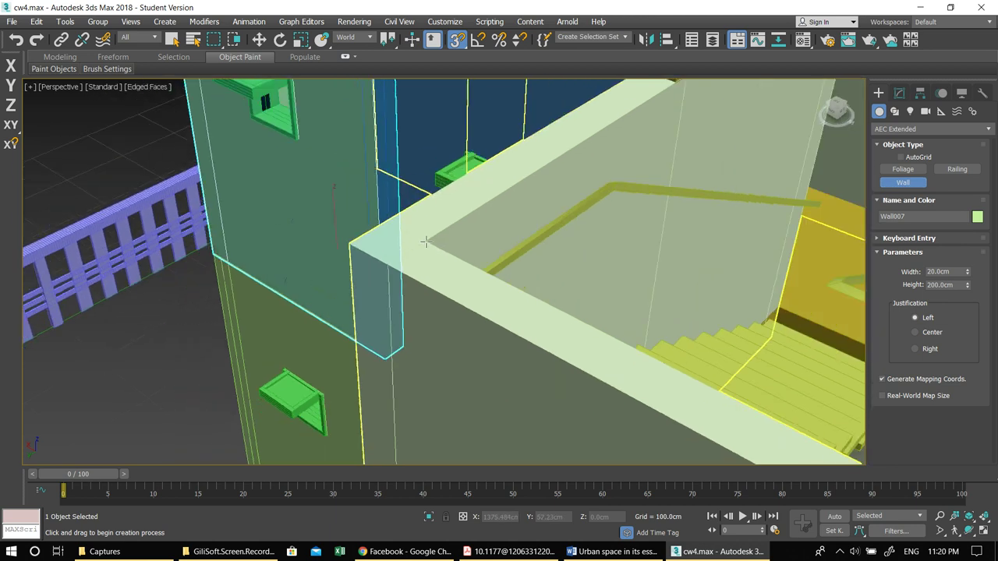
right_click(468, 281)
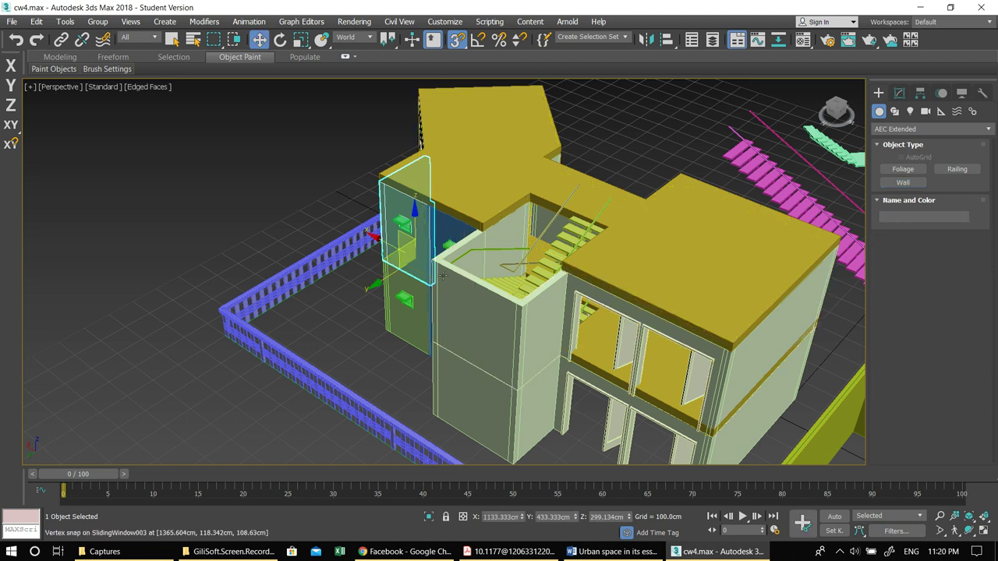
Step: Try to draw the stairwell wall in the Top view instead, rechecking the snap settings
key(alt+w)
right_click(415, 209)
key(alt+w)
scroll(343, 194, down, 5)
scroll(368, 275, up, 3)
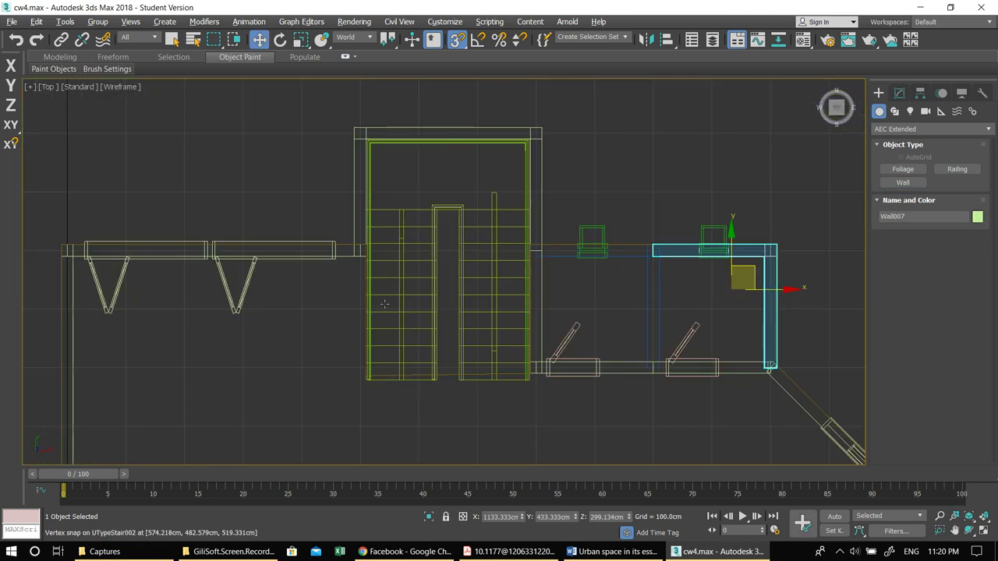
click(902, 182)
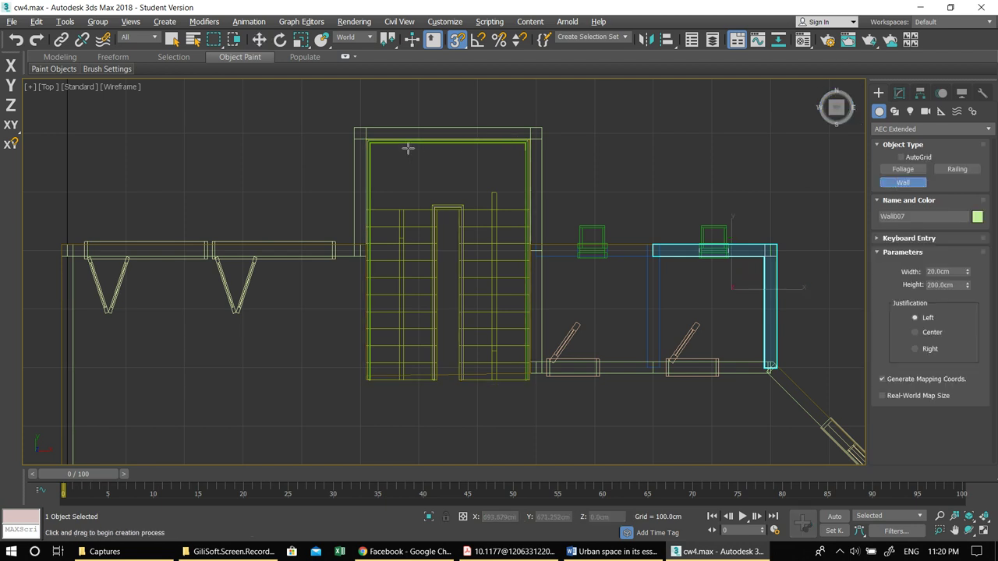
right_click(457, 39)
click(588, 191)
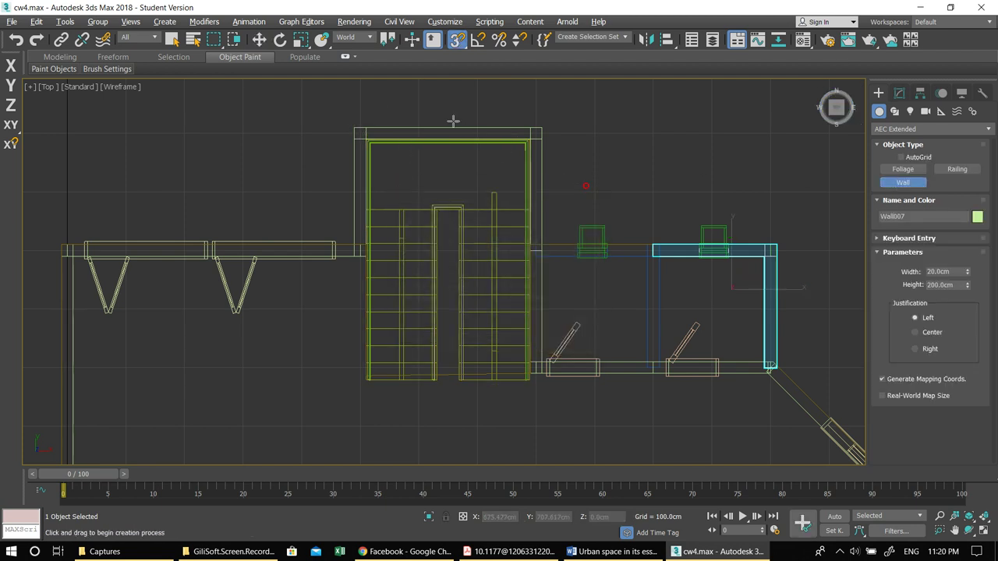
right_click(452, 123)
Step: Select the upper-storey house wall and add an Edit Poly modifier to it
click(454, 126)
key(alt+w)
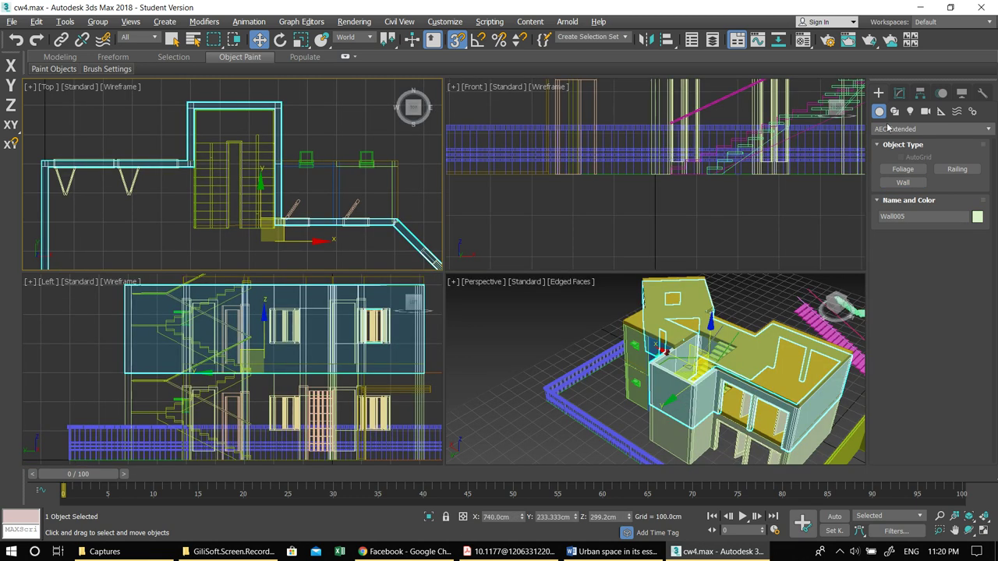
click(899, 93)
click(905, 131)
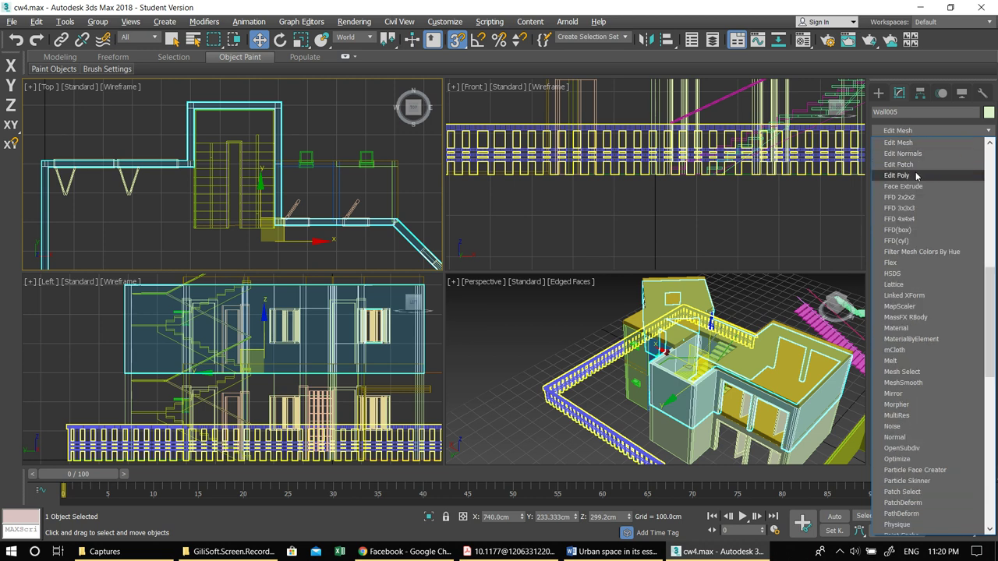
click(916, 174)
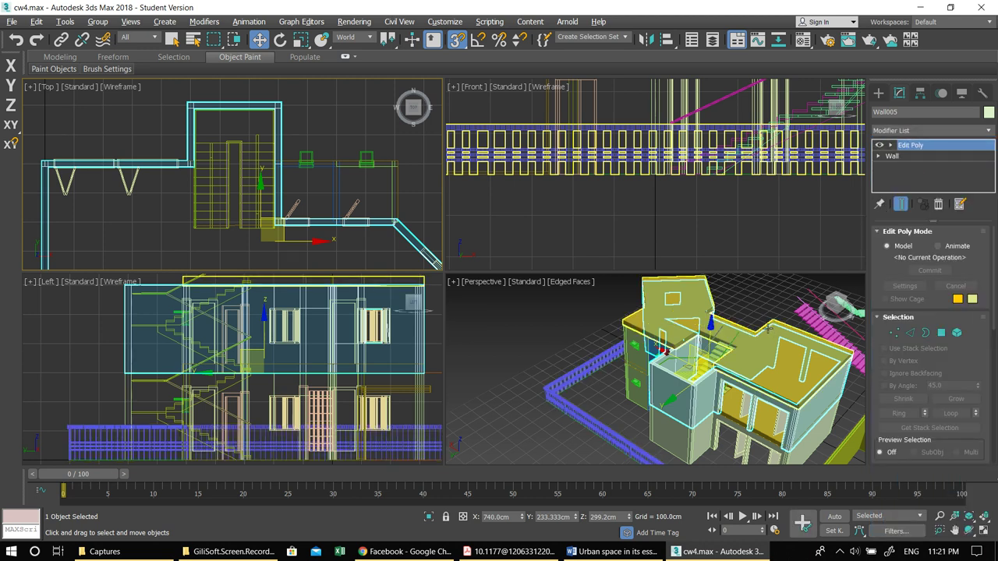
Step: Maximize the Perspective view on the stairwell and hide every object except the selected upper-storey wall
scroll(722, 399, up, 3)
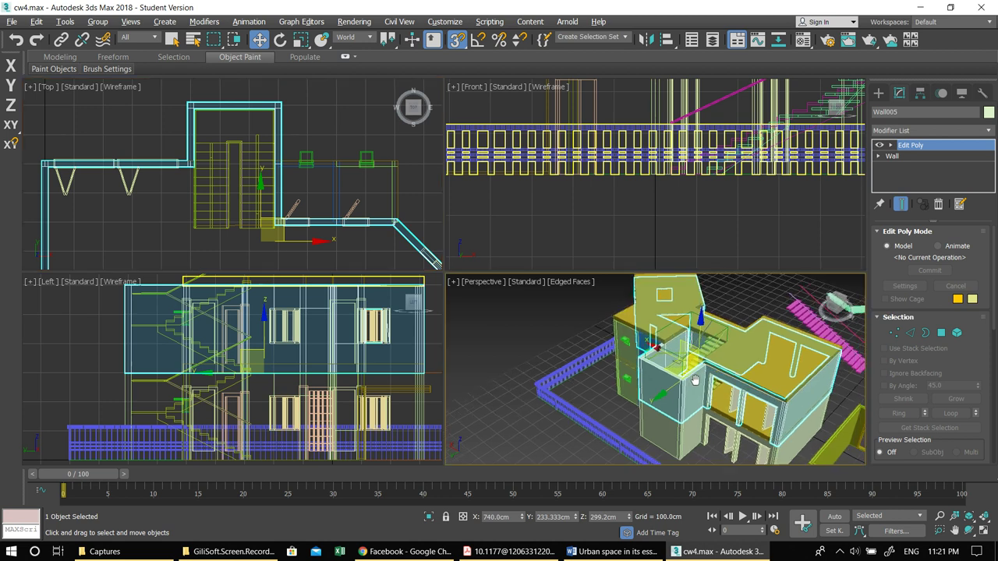
scroll(593, 336, up, 4)
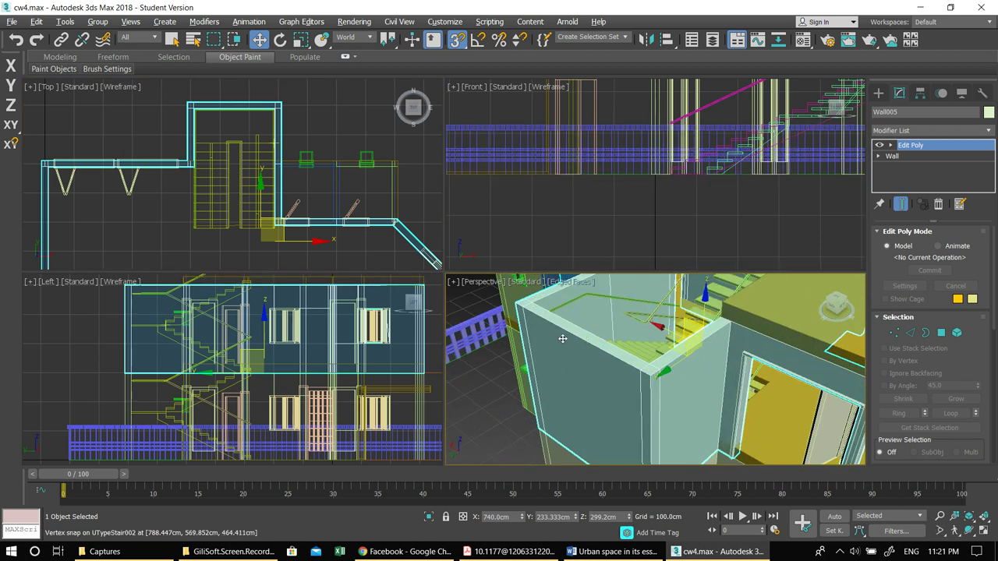
key(alt+w)
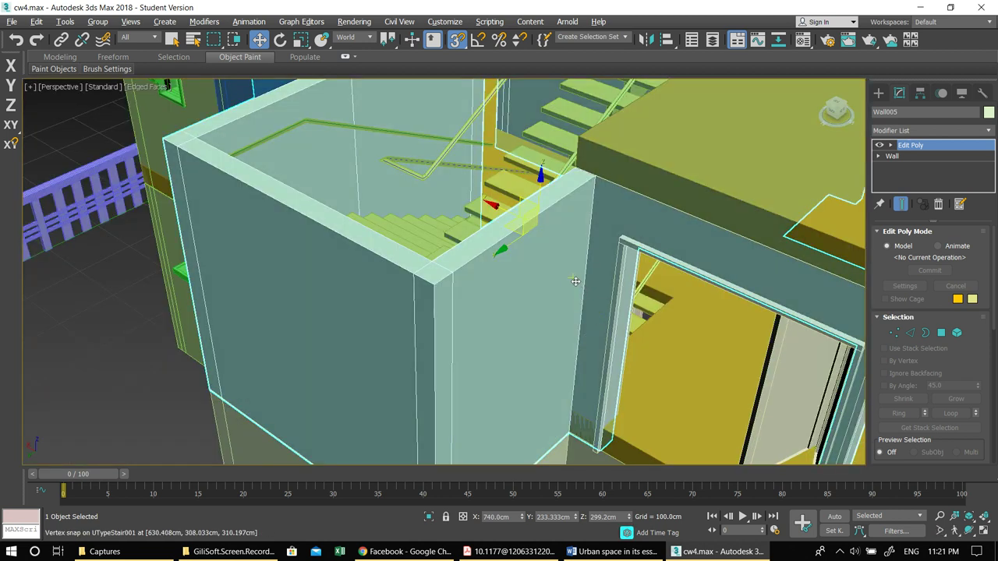
scroll(482, 307, down, 5)
right_click(412, 300)
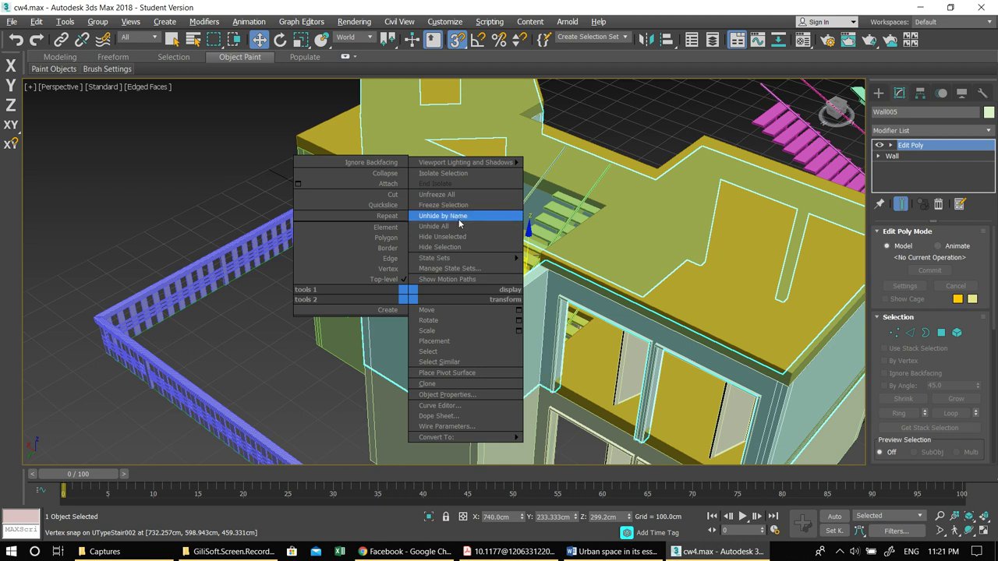
click(444, 237)
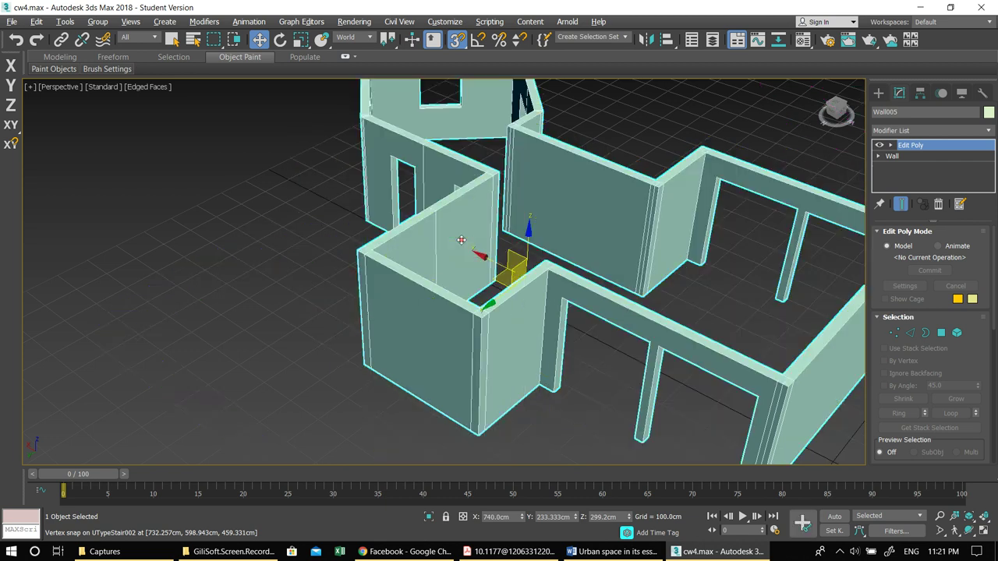
Step: Try to draw a wall from the stairwell's top corner in the Perspective view, snapping to the wall's vertices
click(333, 225)
alt+middle_drag(334, 224, 516, 231)
click(879, 93)
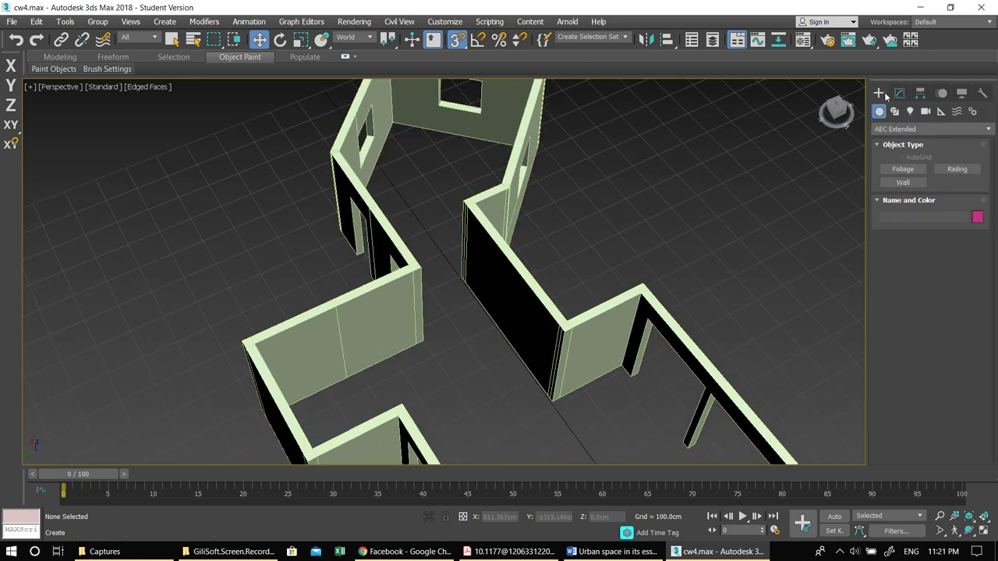
click(902, 182)
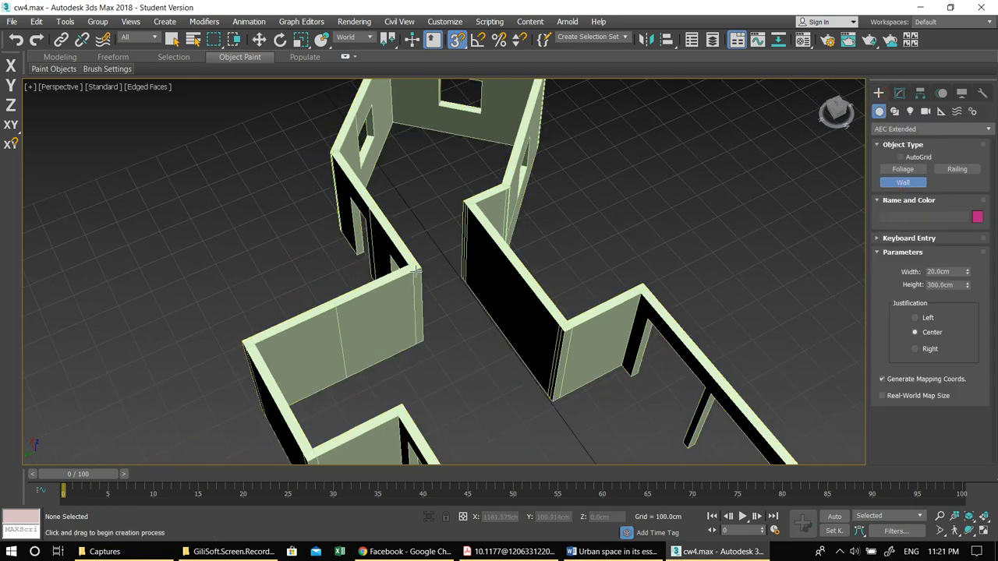
scroll(415, 270, up, 5)
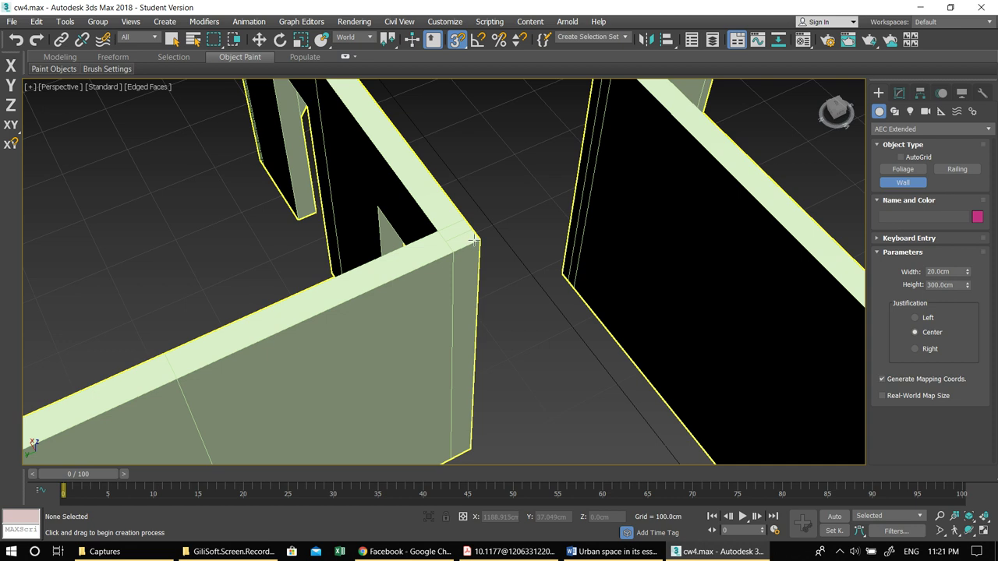
key(w)
click(465, 229)
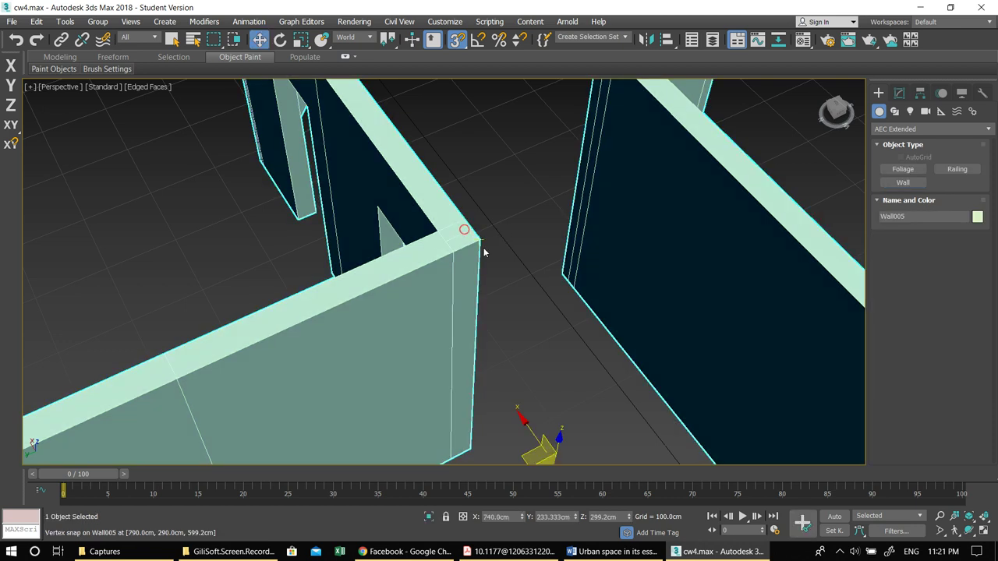
click(902, 182)
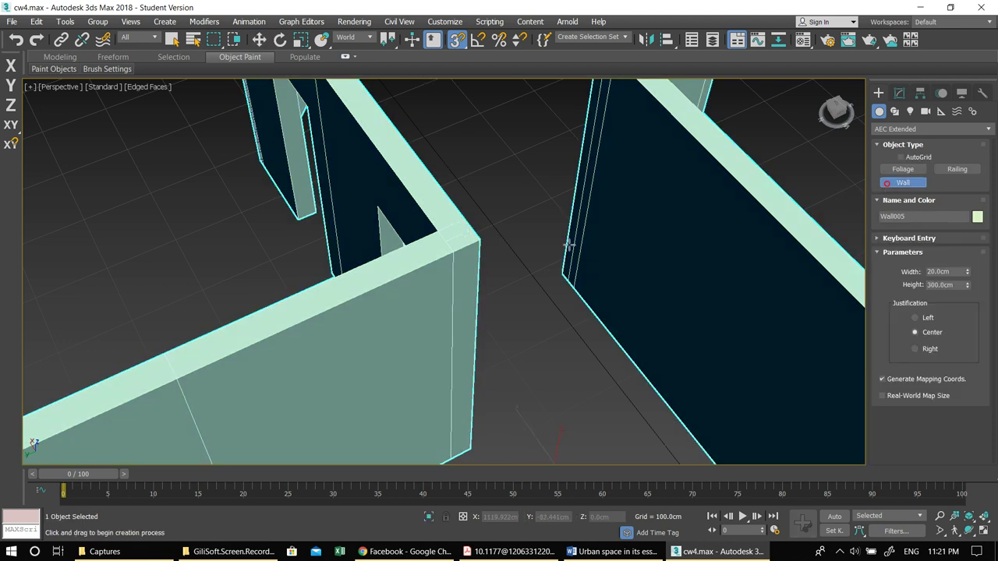
click(479, 240)
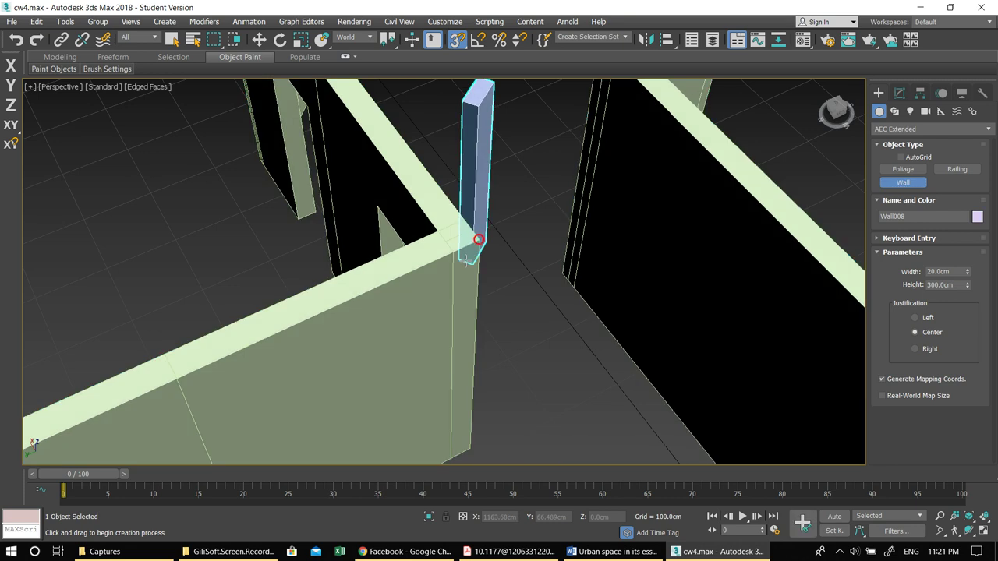
right_click(466, 260)
Step: Try to trace the stairwell wall over the upper-storey wall in the Top view with vertex snapping
key(alt+w)
key(alt+w)
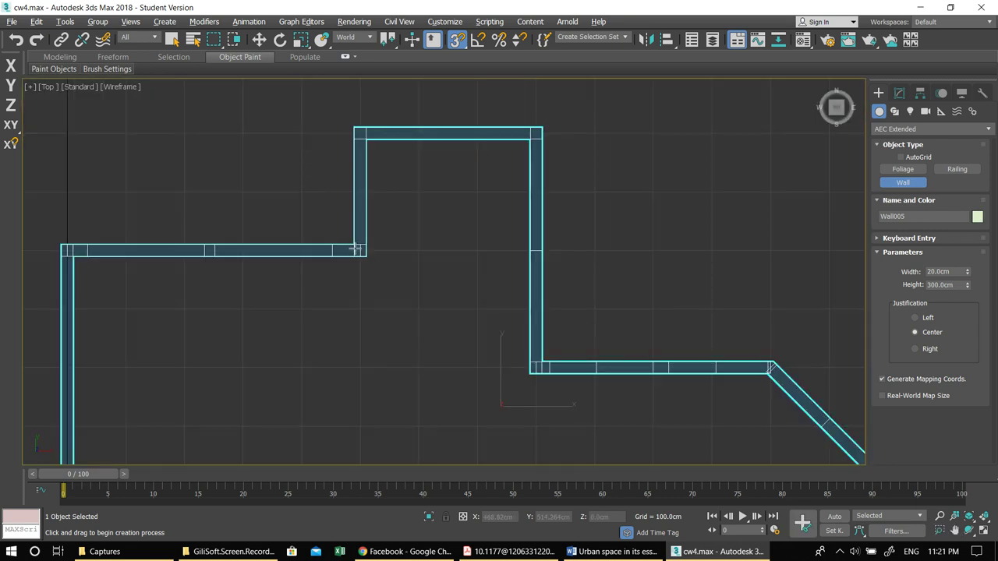
click(360, 252)
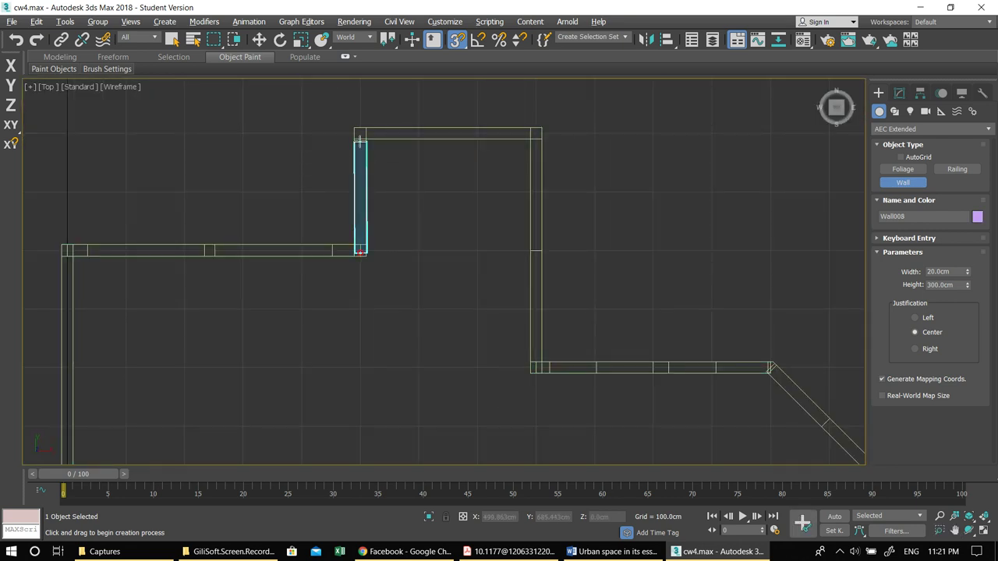
click(375, 137)
right_click(533, 139)
key(w)
click(469, 188)
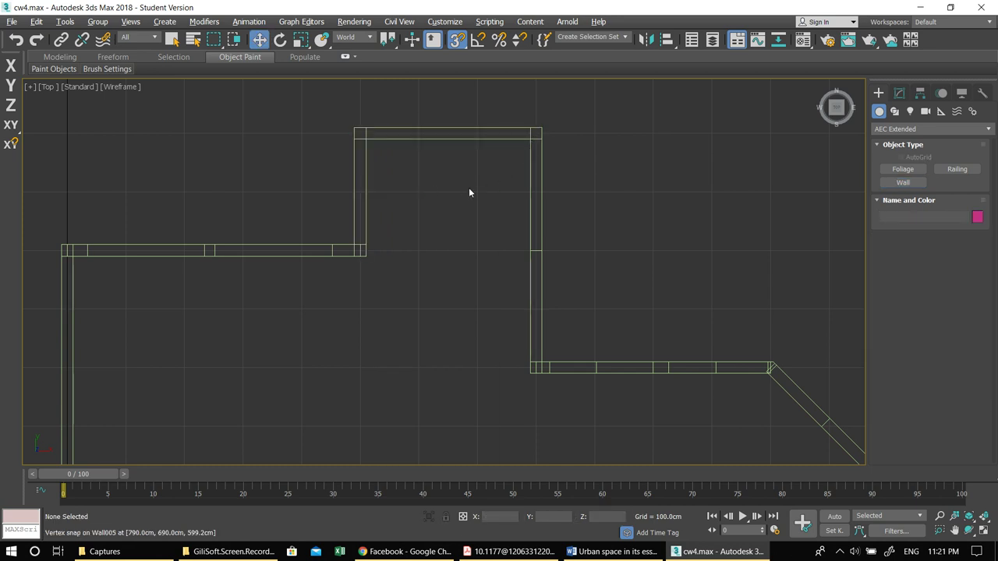
Step: Enable snapping to grid points in addition to vertices
right_click(458, 40)
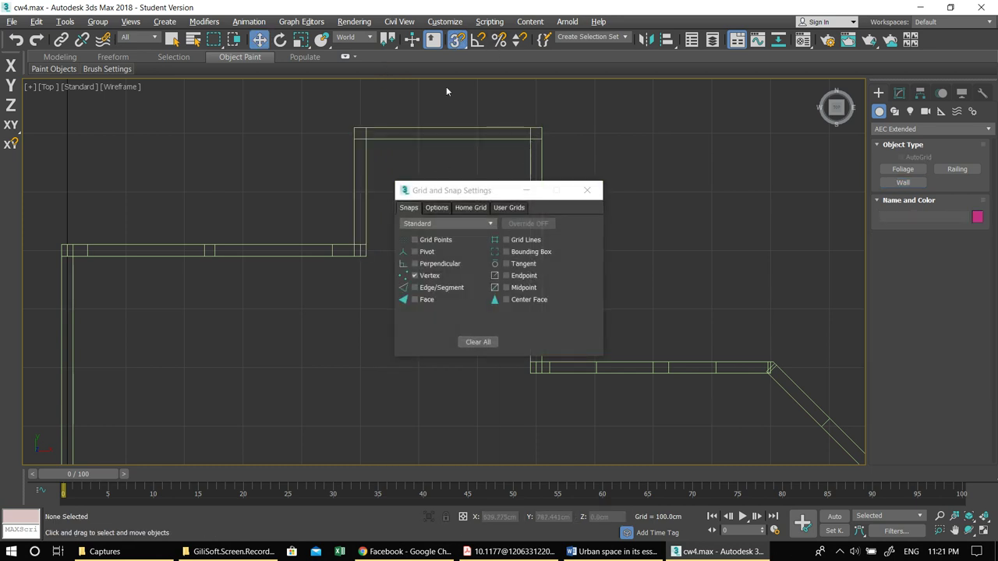
click(430, 239)
click(587, 190)
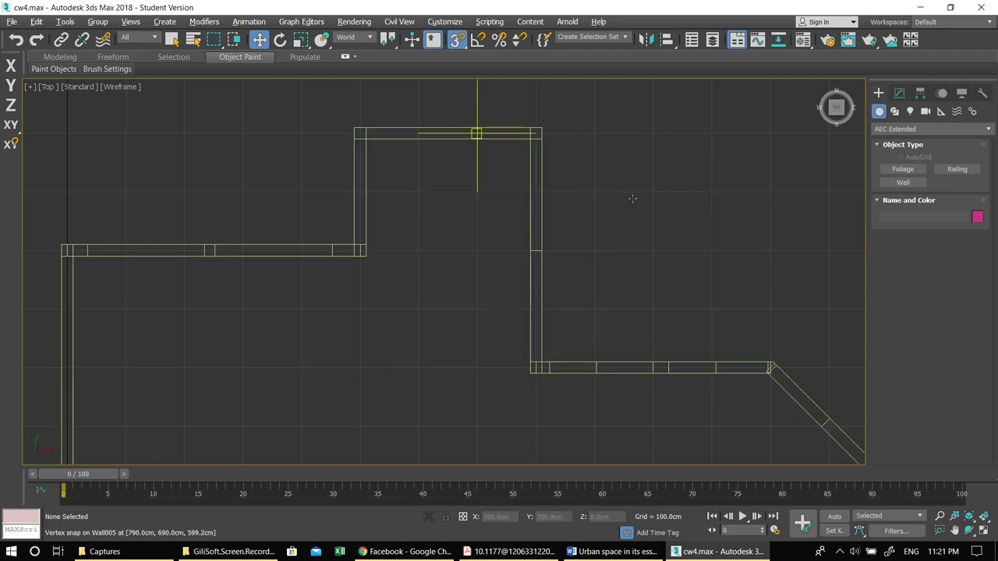
Step: Draw a closed rectangular wall around the stairwell in the Top view, 20 cm wide and 300 cm high, between grid points 500, 300 and 800, 700
click(902, 182)
click(359, 367)
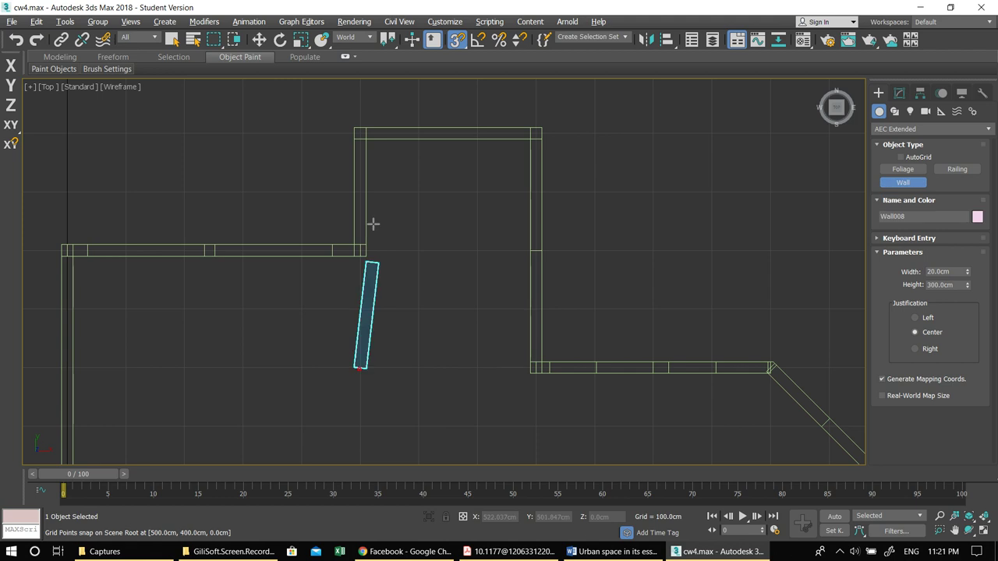
click(360, 133)
click(535, 132)
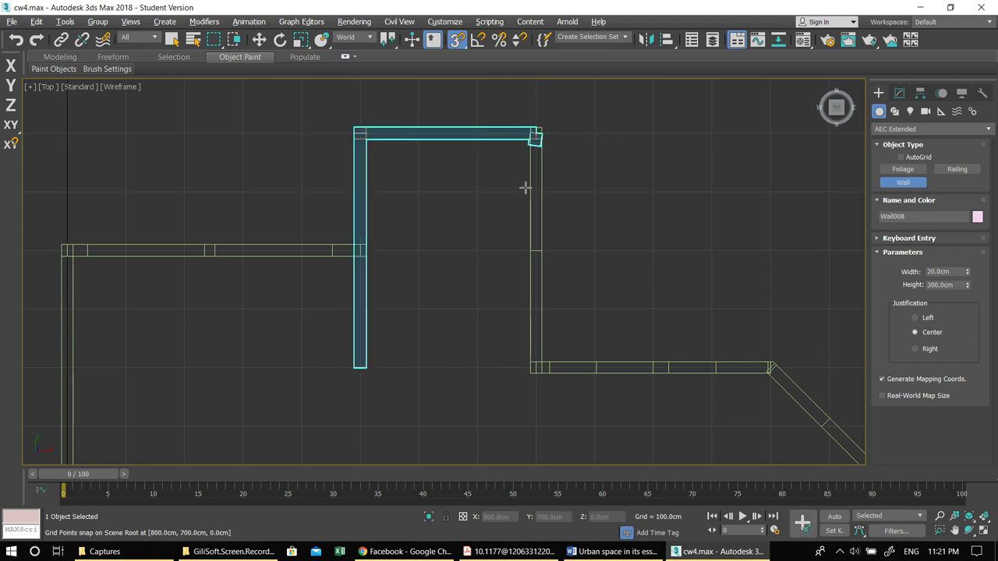
click(534, 368)
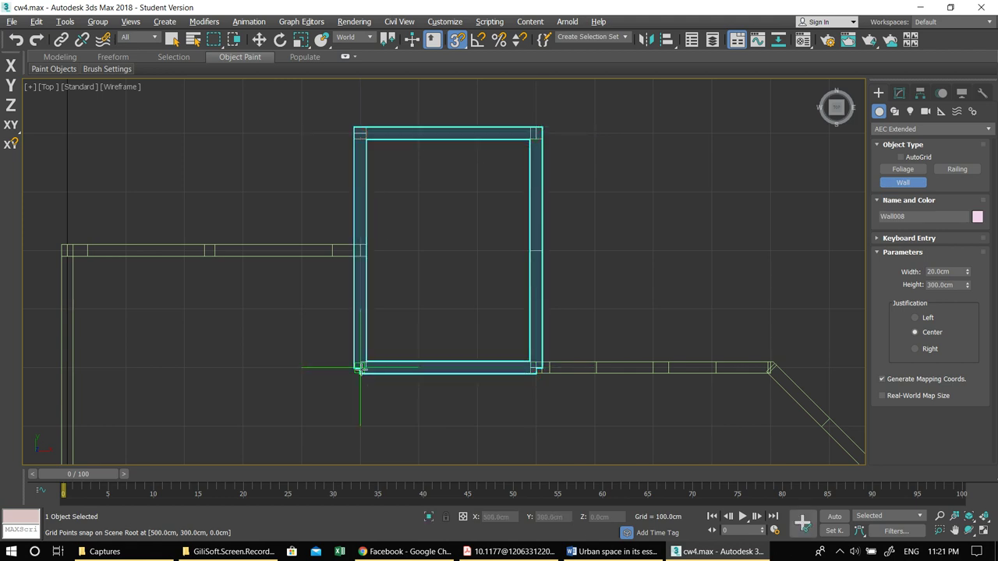
click(359, 367)
click(497, 325)
right_click(489, 320)
Step: Raise the closed stairwell wall in the Left view to about Z 597.5 cm, onto the upper-storey wall tops, and check it in Perspective
key(alt+w)
key(alt+w)
key(alt+w)
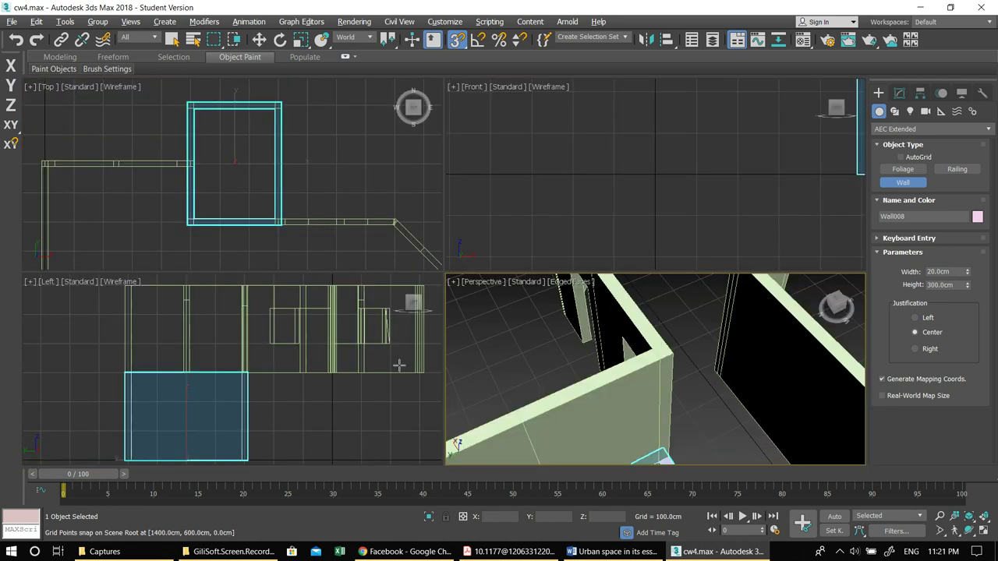
right_click(414, 394)
key(alt+w)
middle_drag(410, 370, 496, 345)
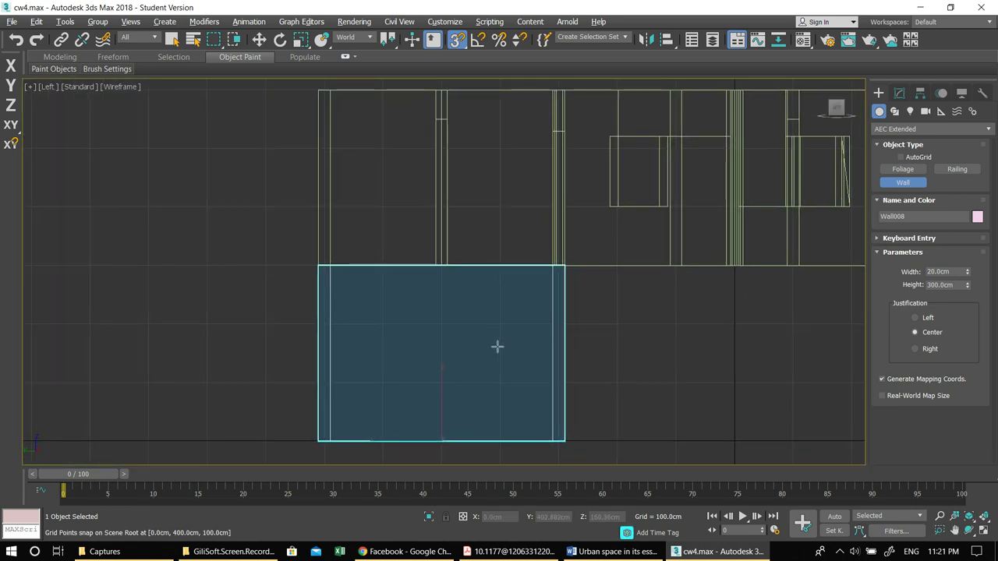
scroll(500, 348, down, 2)
key(w)
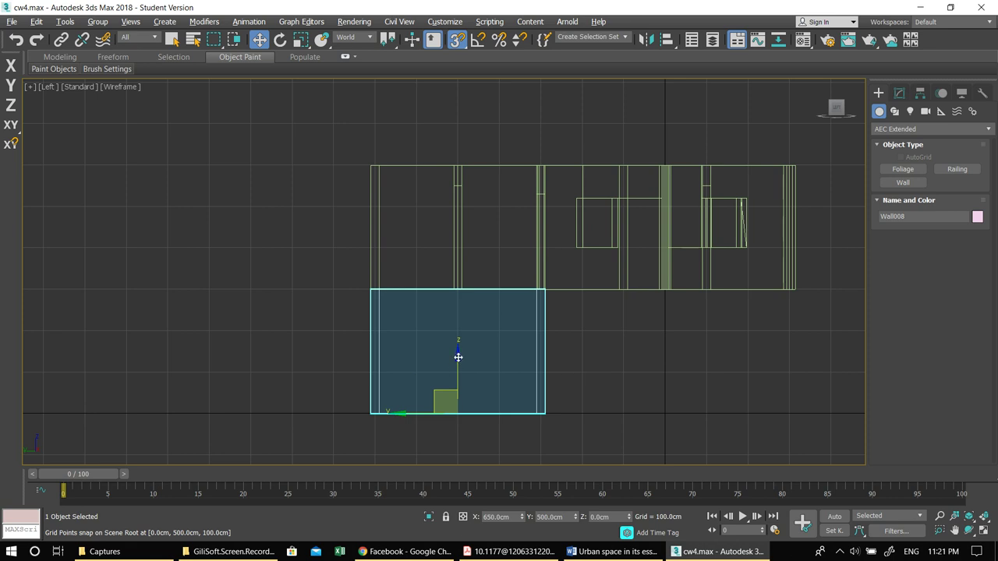
drag(458, 361, 443, 112)
key(alt+w)
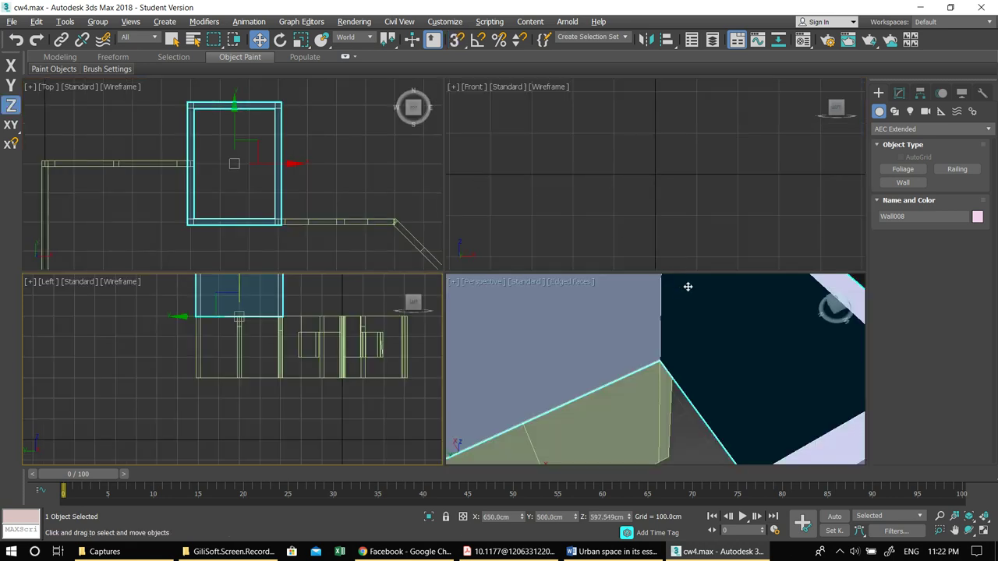
right_click(673, 304)
key(alt+w)
key(z)
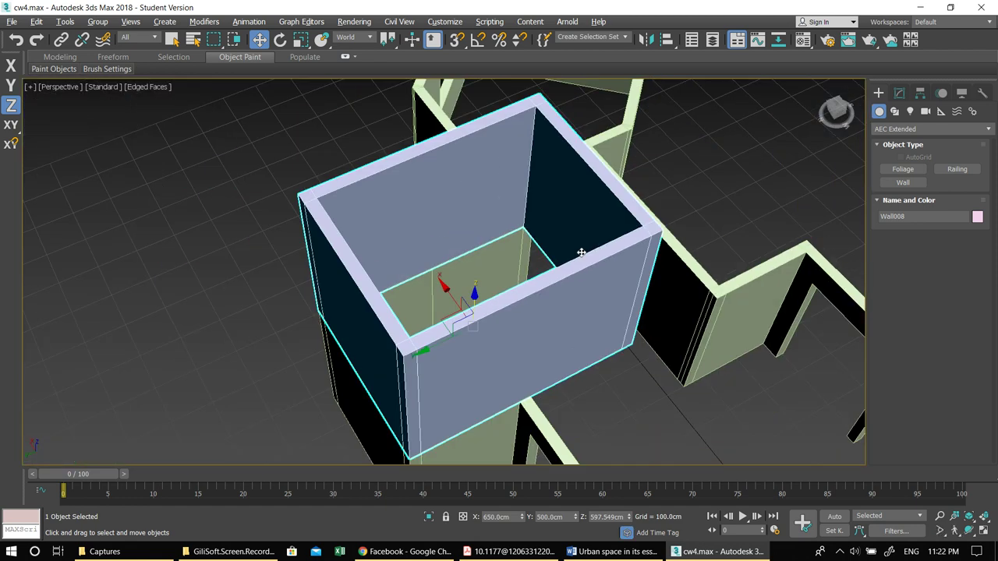
alt+middle_drag(574, 284, 548, 275)
Step: Draw a standard box about 396 cm long and 294 cm wide over the stairwell in the Top view
key(alt+w)
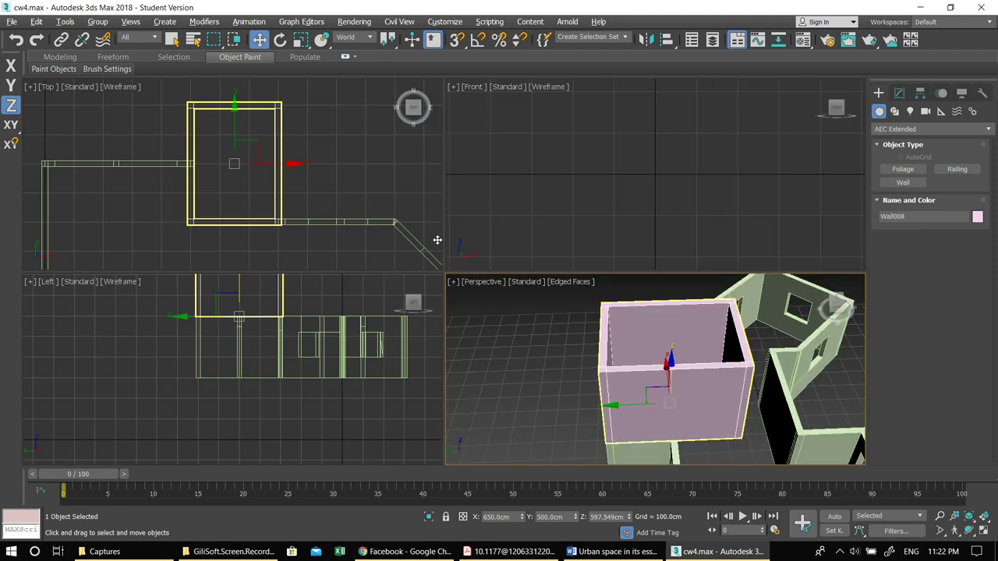
right_click(286, 179)
key(alt+w)
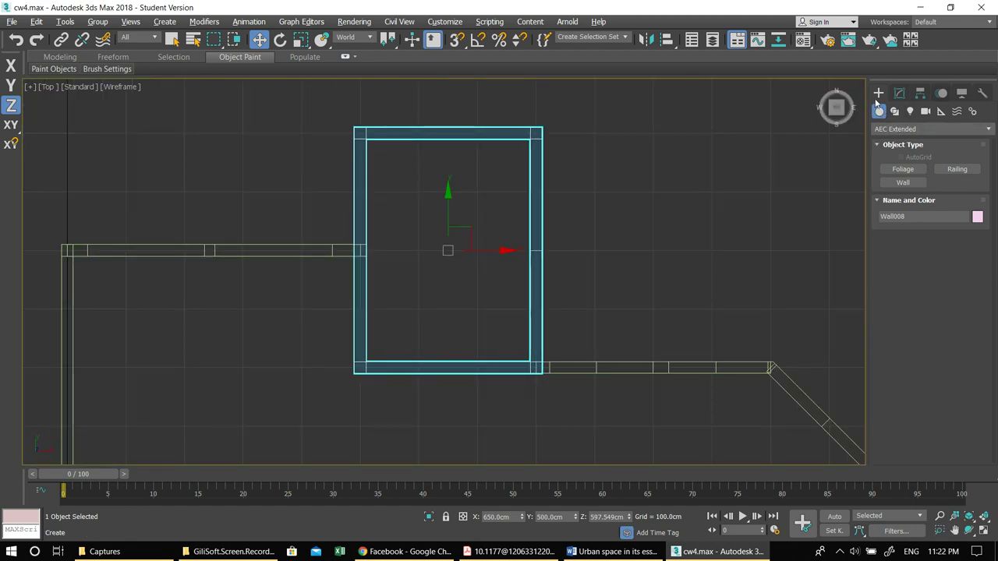
click(889, 129)
click(891, 140)
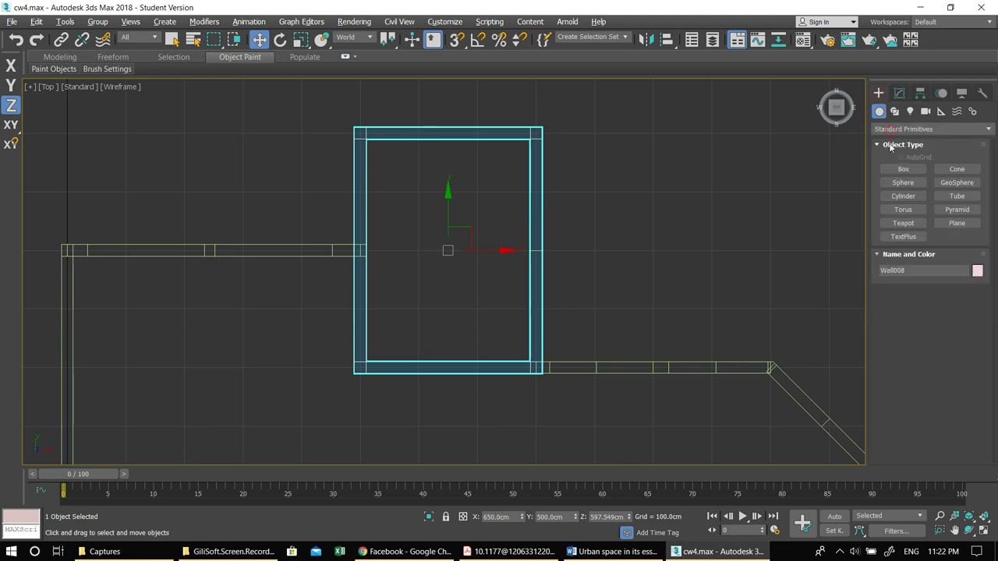
click(902, 169)
drag(363, 134, 534, 365)
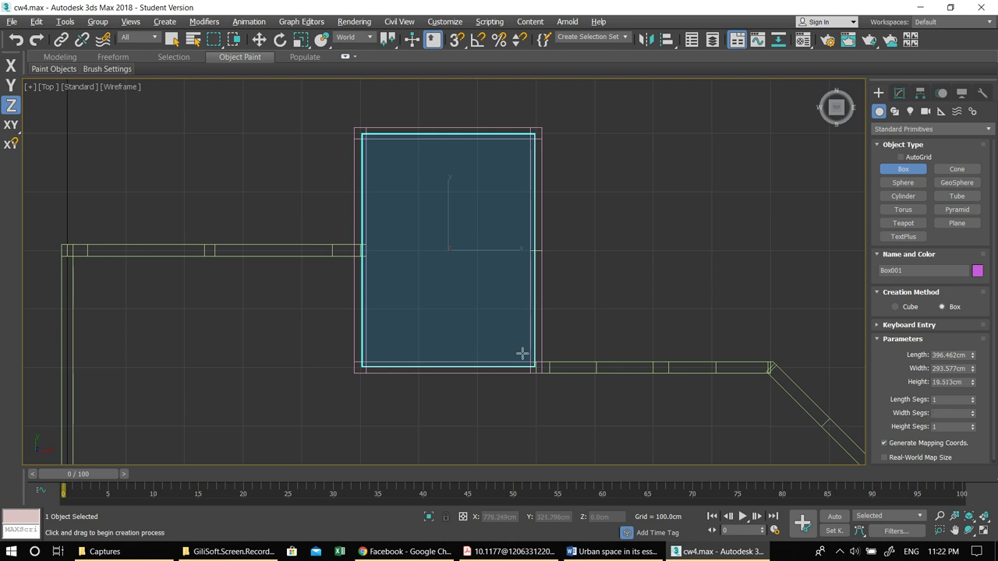
Step: Move the box up in the Left view to just below the top of the stairwell walls, at about Z 850.7 cm
key(alt+w)
middle_click(378, 388)
key(alt+w)
middle_drag(341, 285, 348, 307)
scroll(348, 307, down, 3)
key(w)
drag(404, 320, 411, 148)
Step: Scale the stairwell roof box vertically to about 35 percent and check it in the maximized Perspective view
key(e)
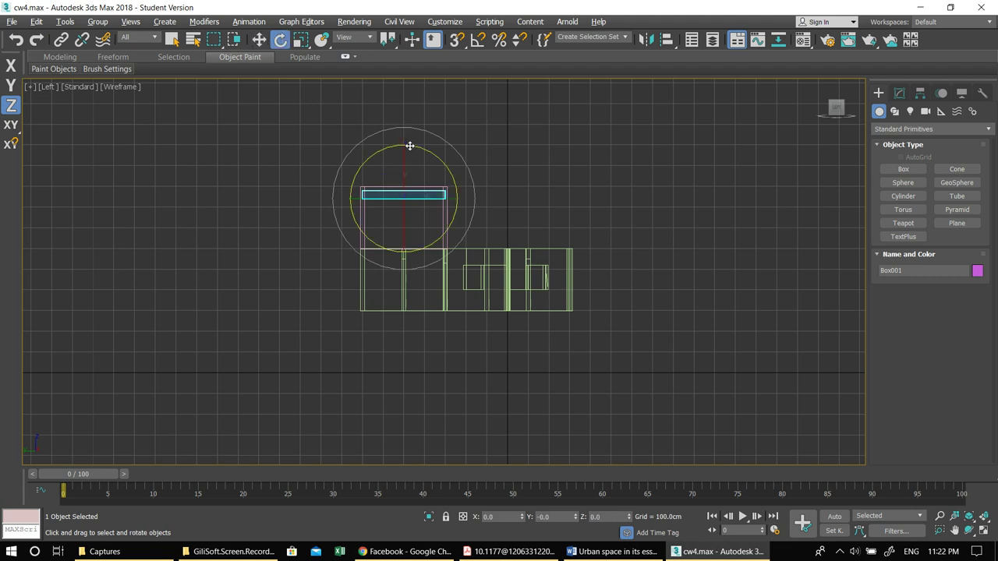
key(r)
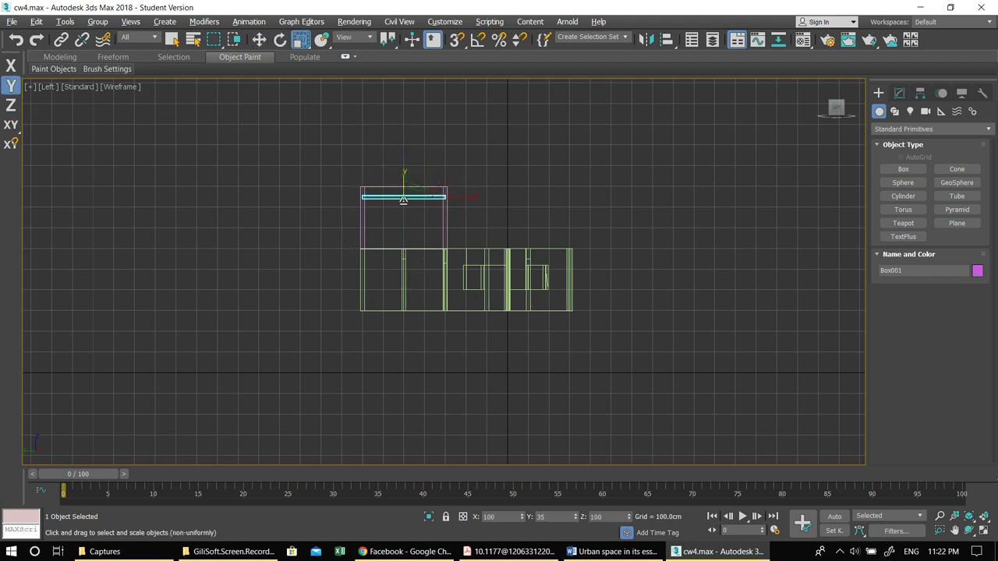
key(w)
key(alt+w)
key(alt+w)
key(alt+w)
click(637, 302)
key(alt+w)
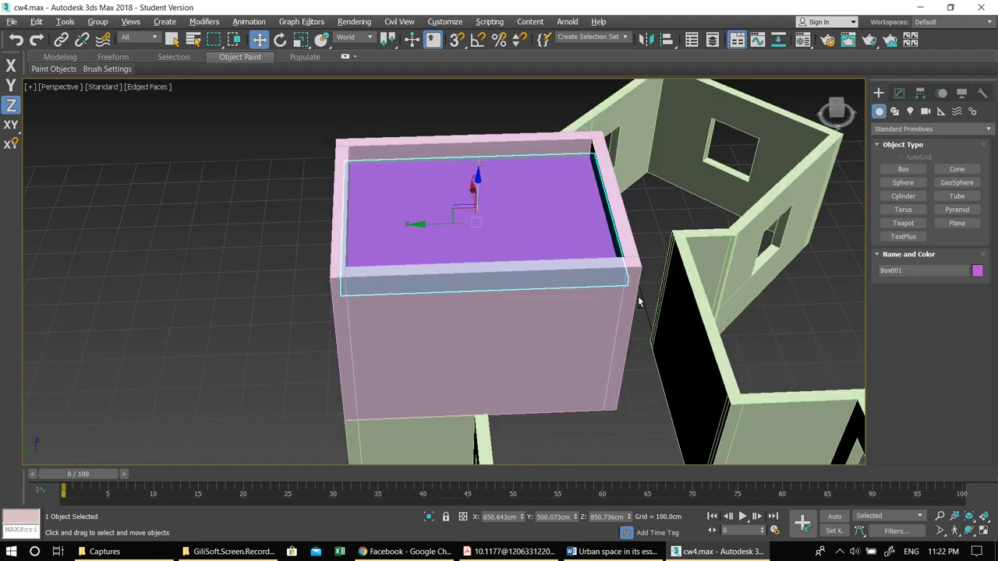
Step: Unhide all hidden objects in the scene and clear the selection
middle_drag(639, 301, 570, 217)
scroll(569, 218, down, 5)
alt+middle_drag(597, 260, 530, 255)
right_click(394, 219)
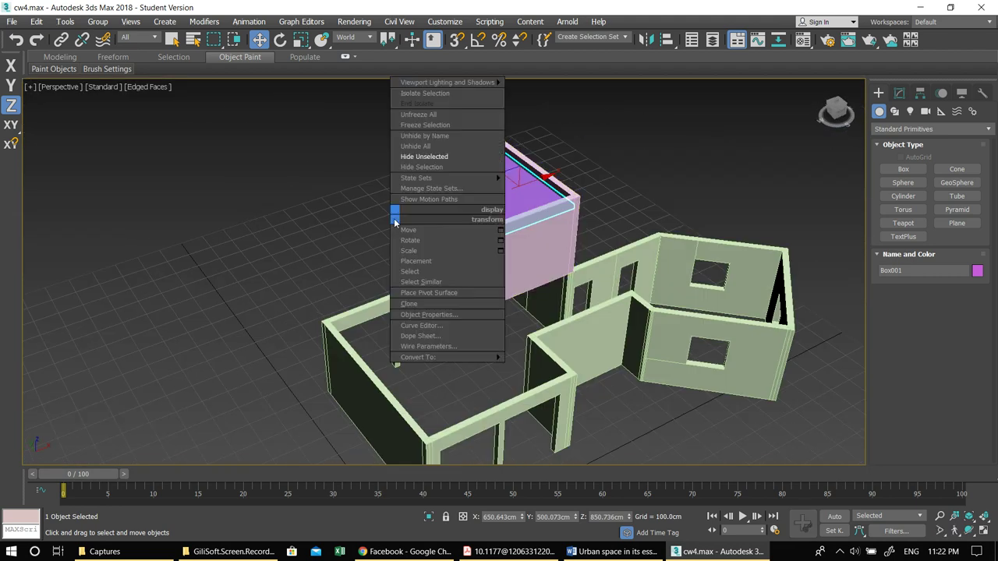
click(419, 146)
click(336, 201)
Step: Examine the whole house from outside, including the raised stairwell, the garage and the upper-storey bifold doors
scroll(336, 202, down, 5)
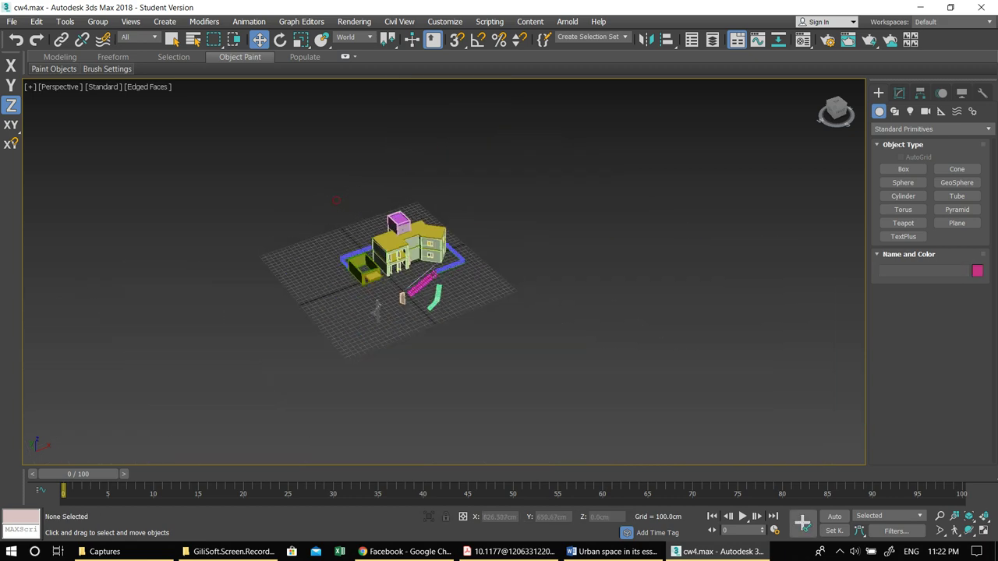
scroll(462, 289, up, 5)
alt+middle_drag(462, 289, 438, 297)
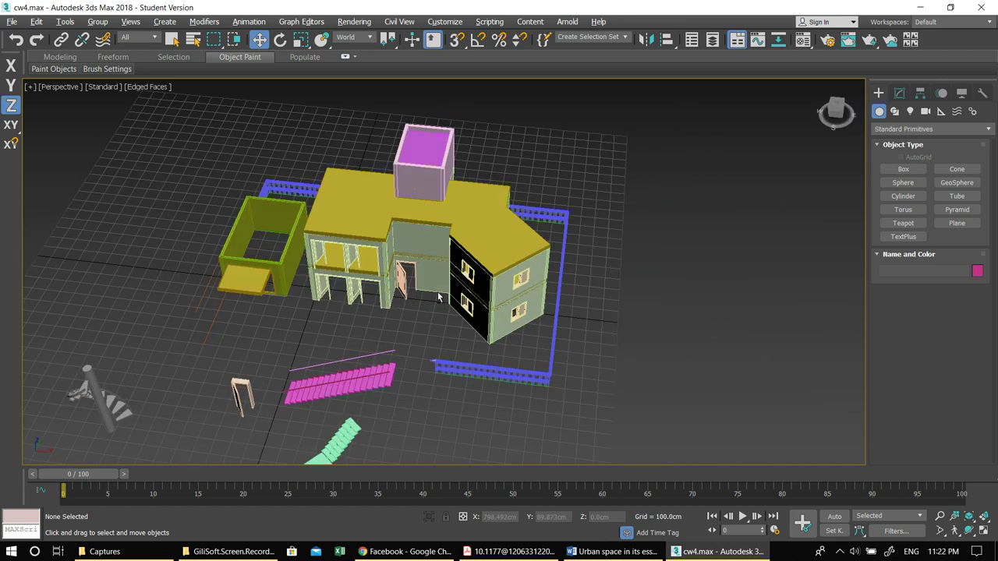
middle_drag(247, 242, 339, 203)
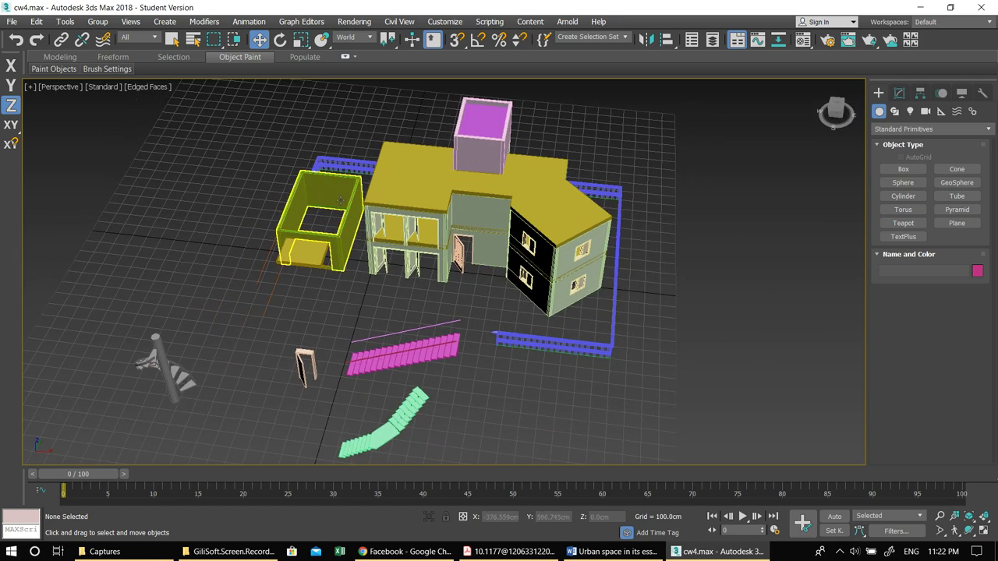
scroll(338, 203, up, 5)
scroll(434, 248, down, 4)
alt+middle_drag(438, 251, 506, 196)
scroll(506, 197, up, 5)
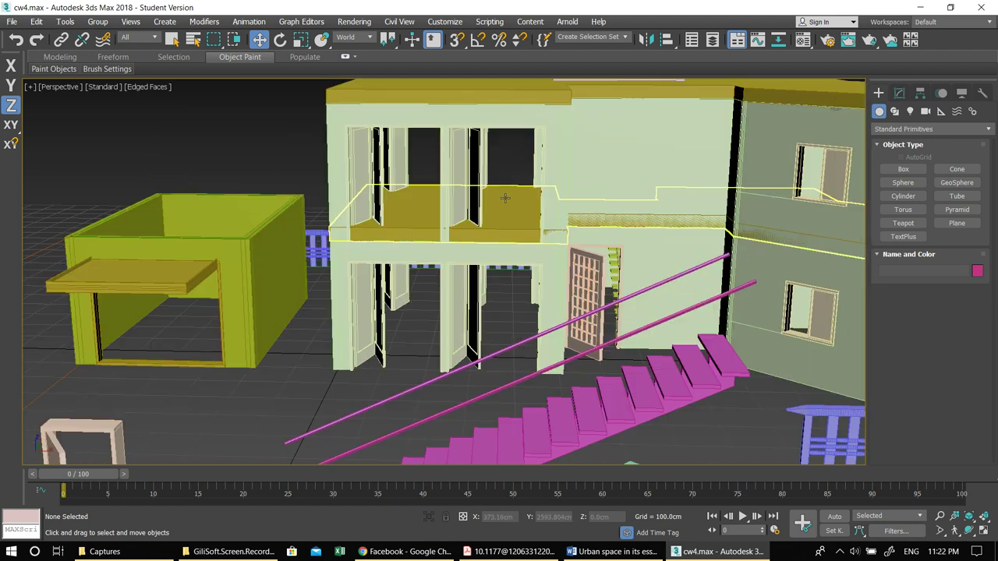
Step: Set the height of the upper-storey bifold door nearest the garage to 150 cm
click(464, 171)
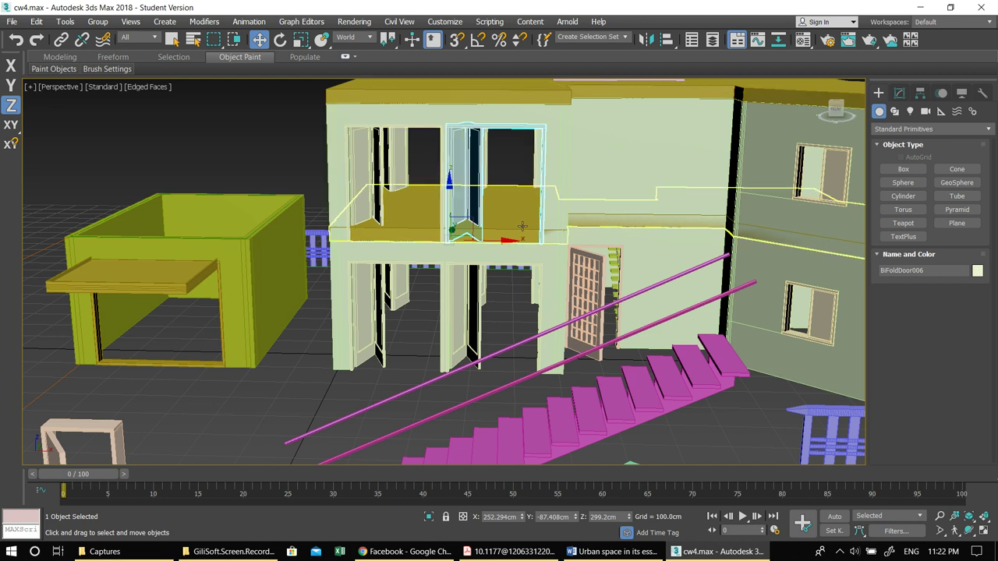
click(373, 171)
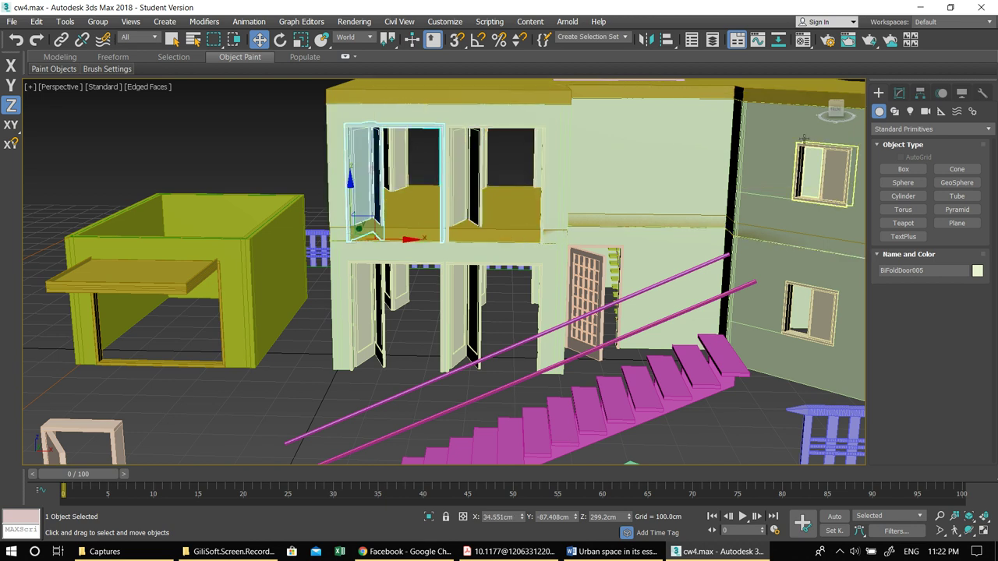
click(899, 93)
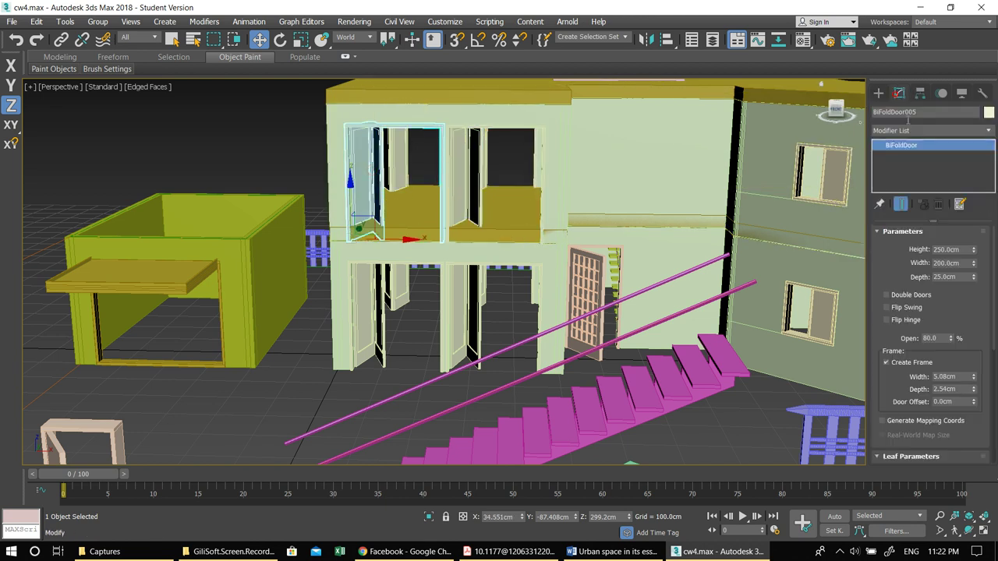
click(954, 251)
text(150)
key(Return)
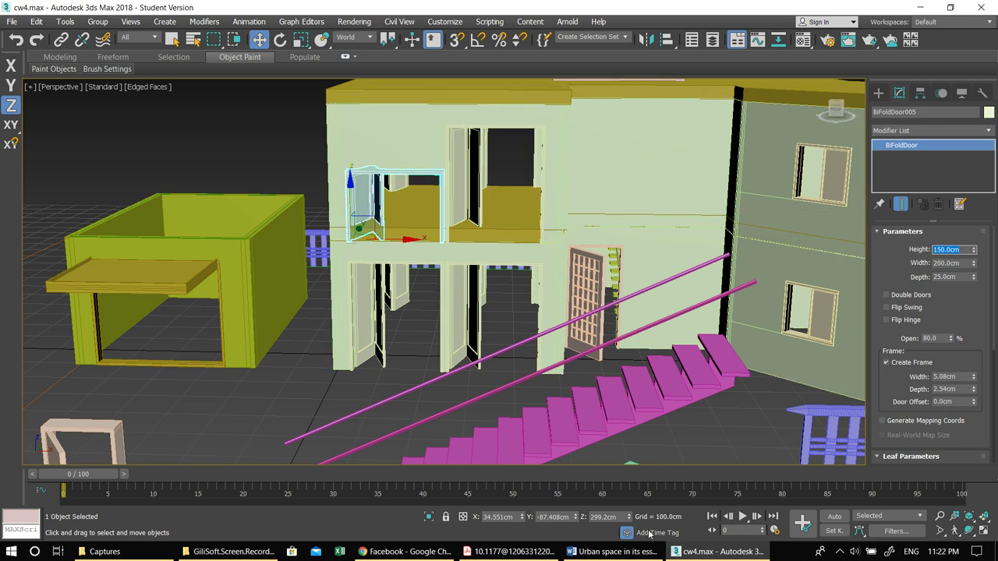
Step: Raise the shortened upper-storey bifold door to about 396 cm in Z and delete the taller bifold door beside it
drag(350, 183, 360, 142)
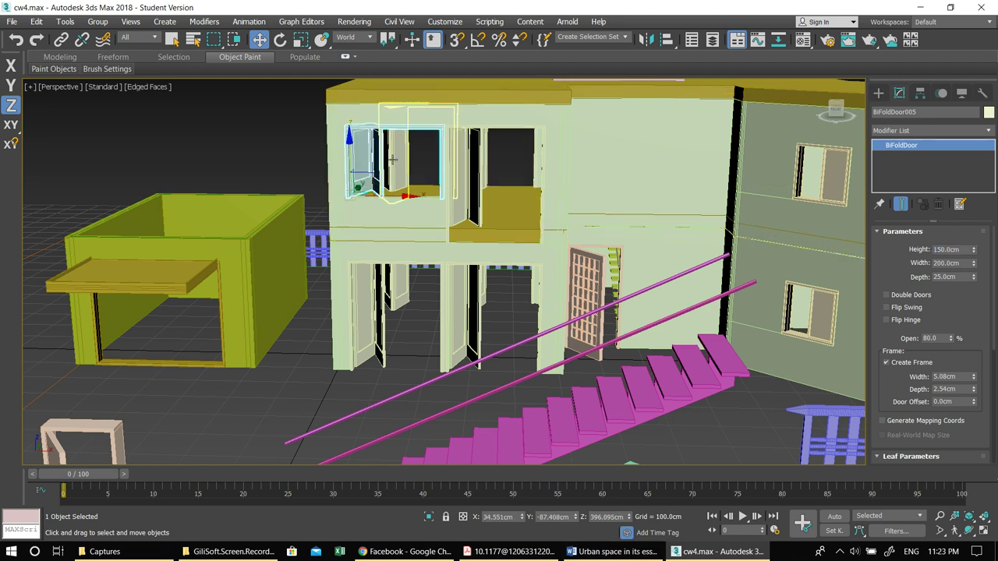
click(460, 175)
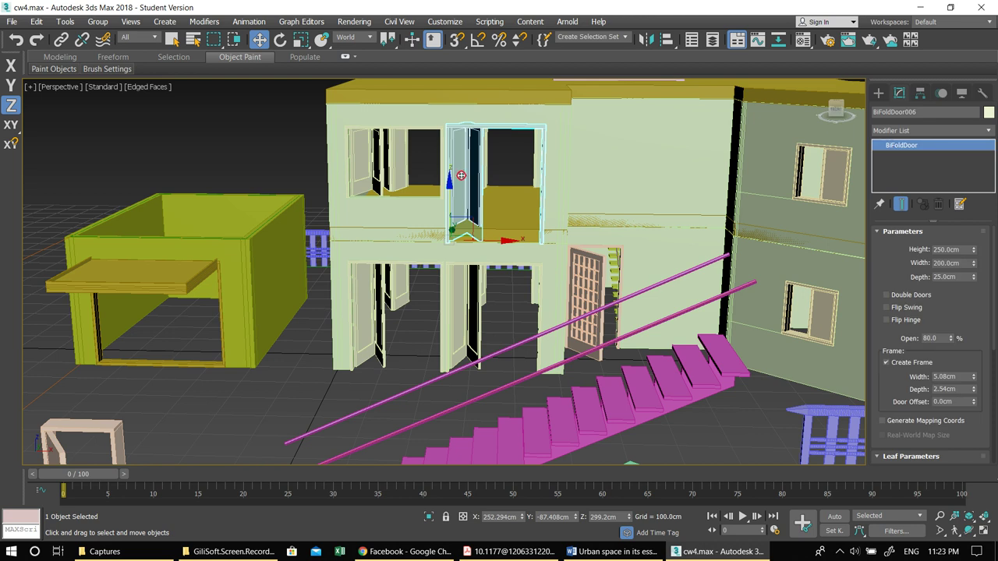
key(Delete)
Step: Clone the shortened upper-storey bifold door as one independent copy into the adjacent opening, at about 254 cm in X
click(391, 167)
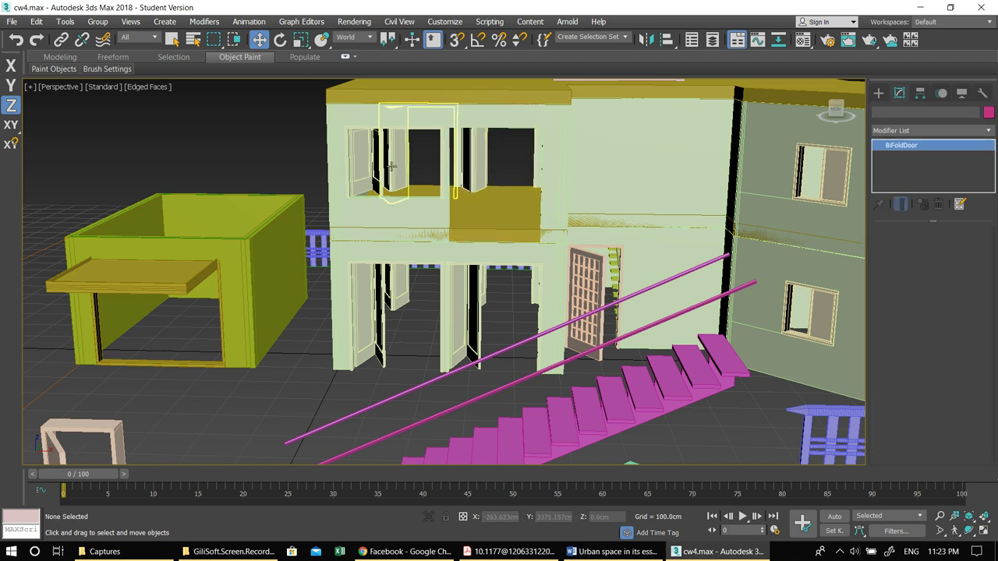
alt+middle_drag(445, 243, 428, 254)
click(488, 221)
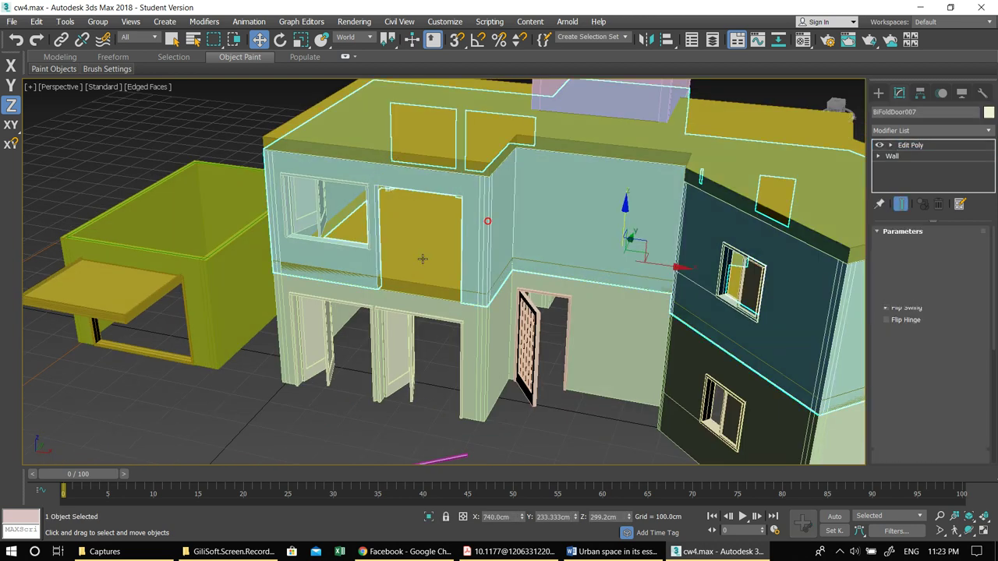
click(423, 261)
click(320, 199)
key(alt+w)
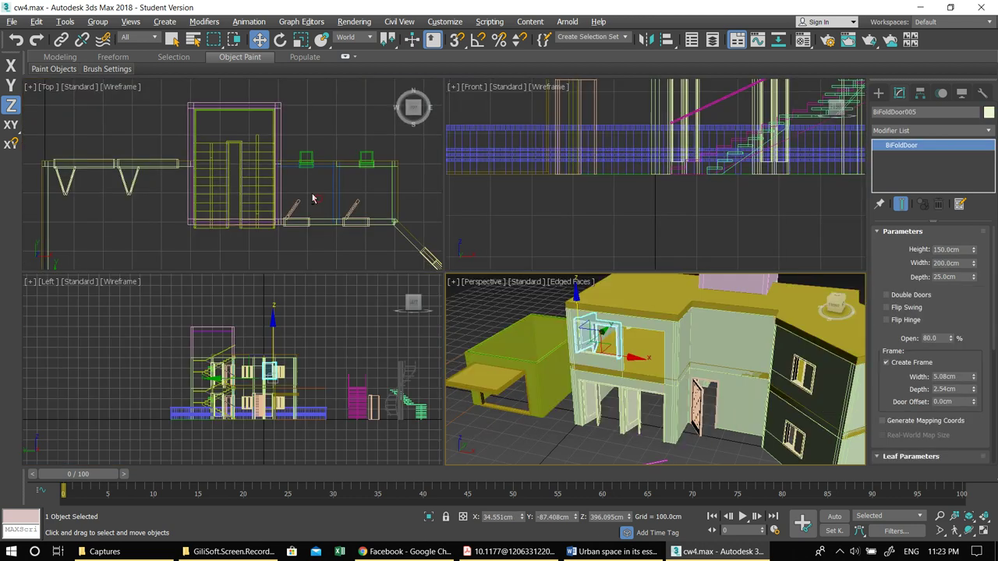
right_click(250, 158)
key(alt+w)
middle_drag(420, 371, 388, 200)
scroll(388, 200, down, 3)
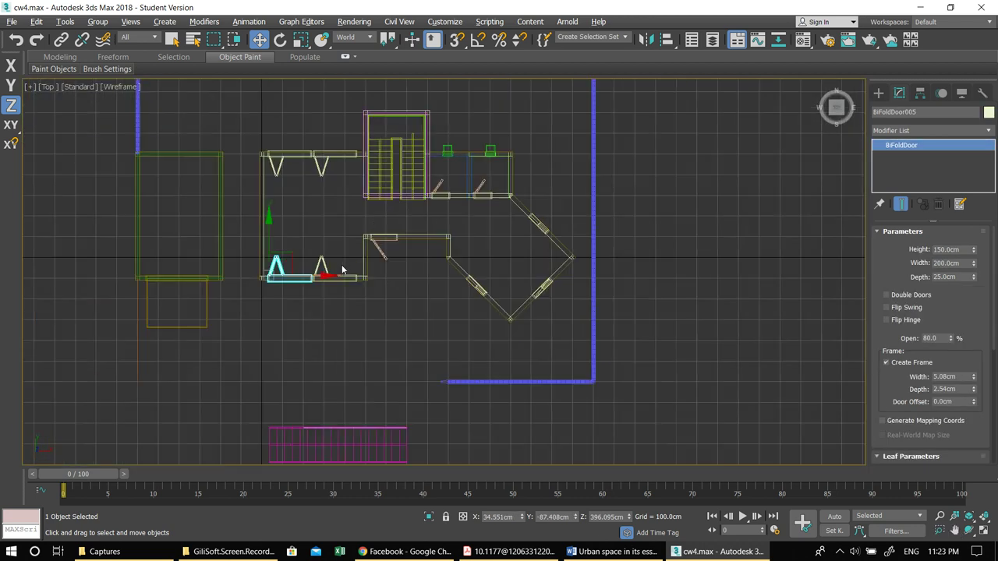
scroll(342, 269, up, 3)
key(shift+z)
key(shift+z)
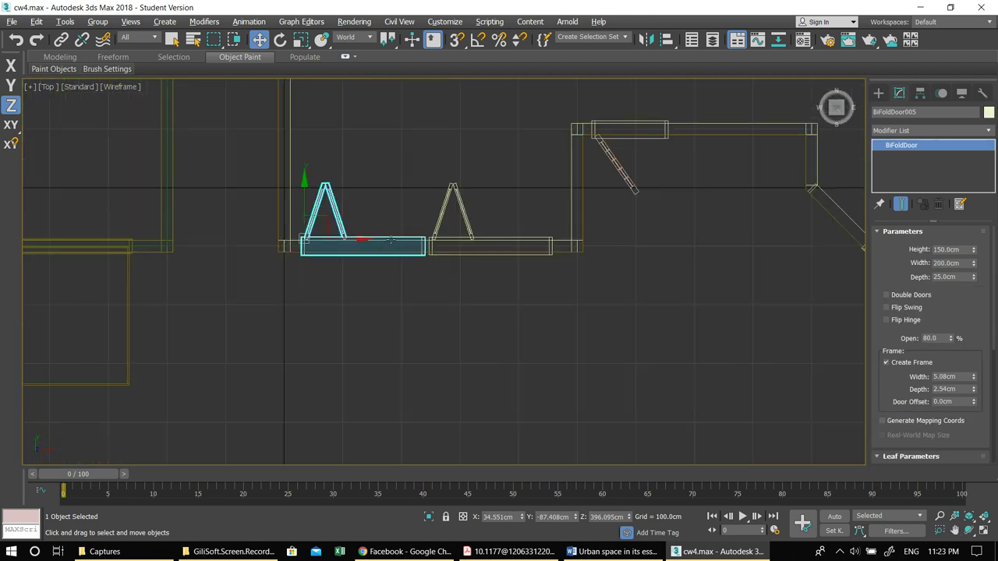
shift+drag(360, 241, 486, 244)
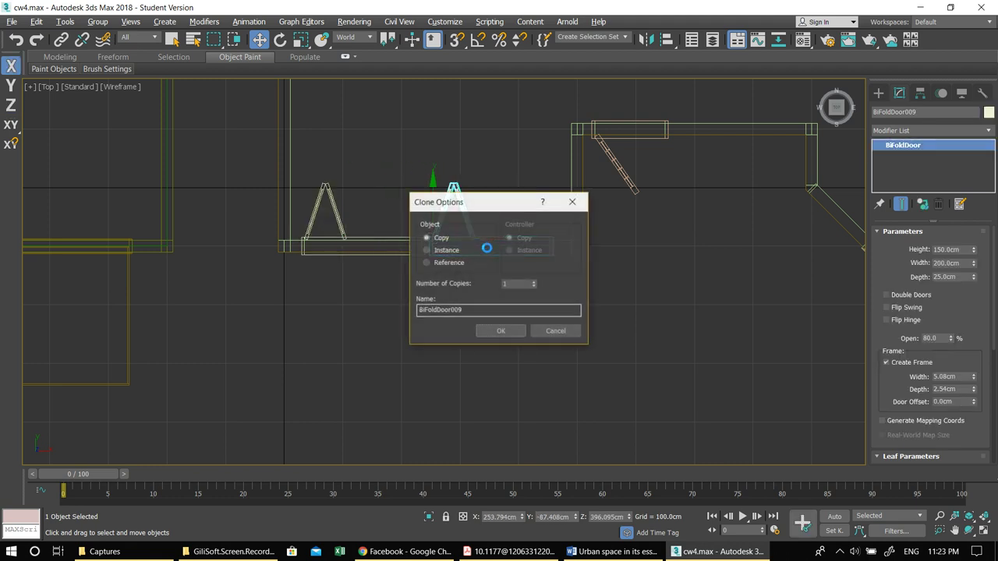
click(522, 333)
Step: Examine the copied bifold door in its opening, and the whole house with its garage, fence and loose stairs from outside
key(alt+w)
right_click(680, 231)
key(alt+w)
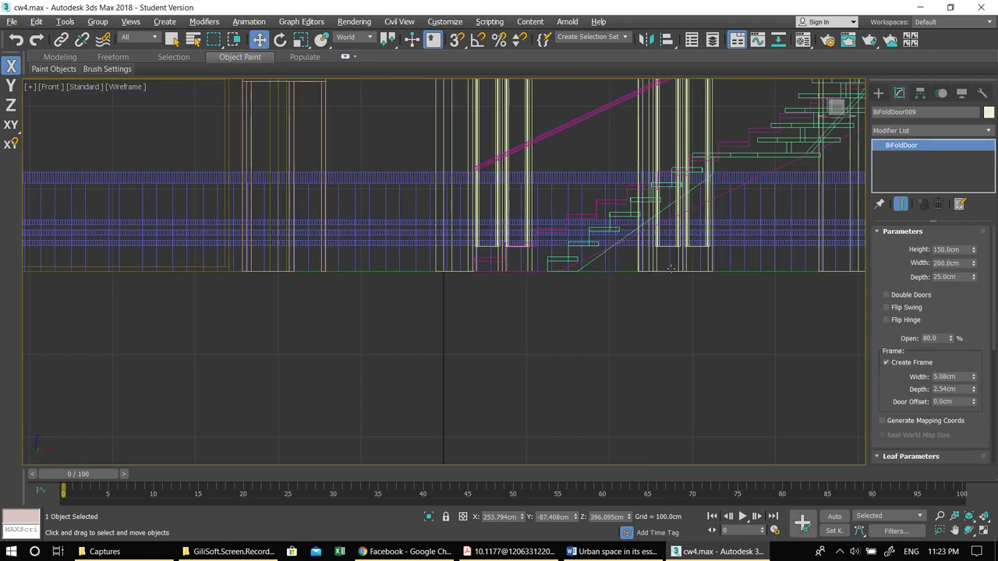
key(alt+w)
right_click(623, 311)
key(alt+w)
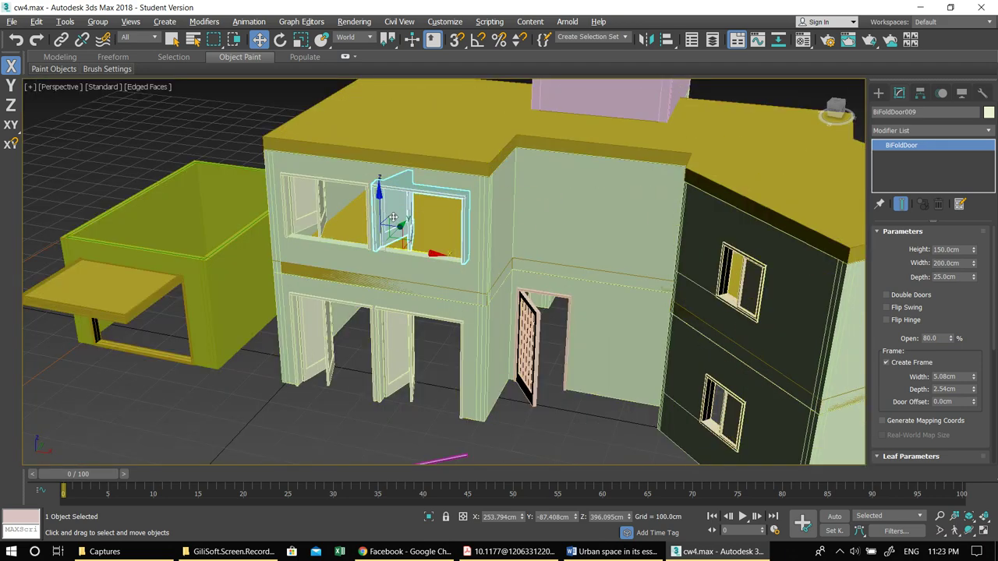
click(226, 123)
alt+middle_drag(369, 187, 381, 172)
scroll(398, 176, down, 3)
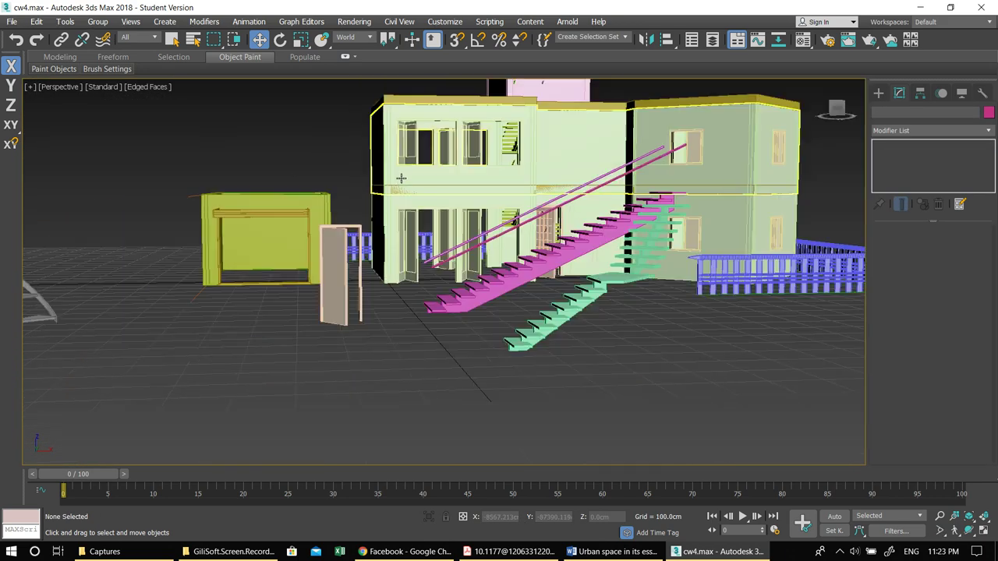
alt+middle_drag(422, 196, 489, 204)
scroll(413, 289, down, 5)
scroll(470, 224, up, 3)
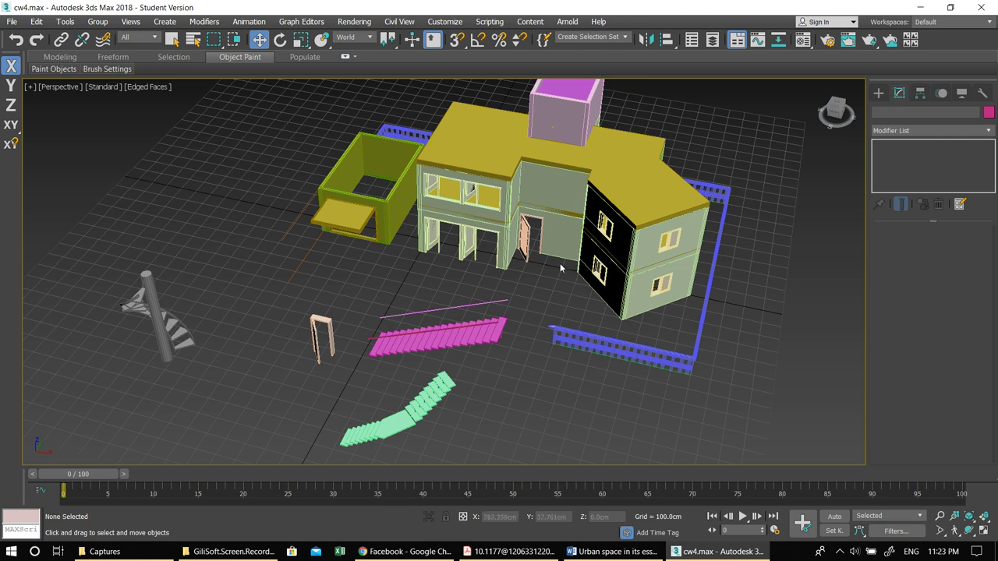
middle_drag(508, 304, 458, 330)
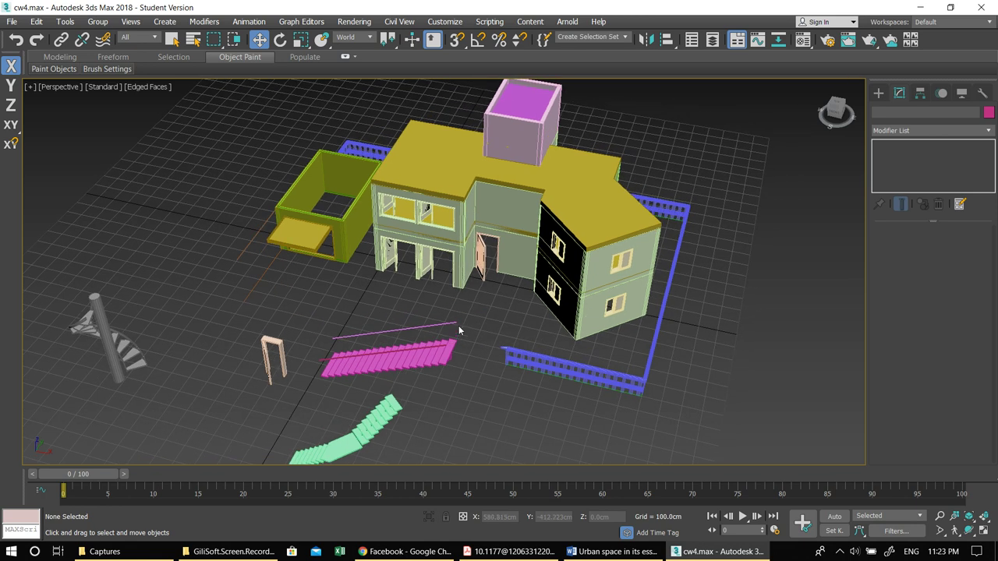
click(838, 552)
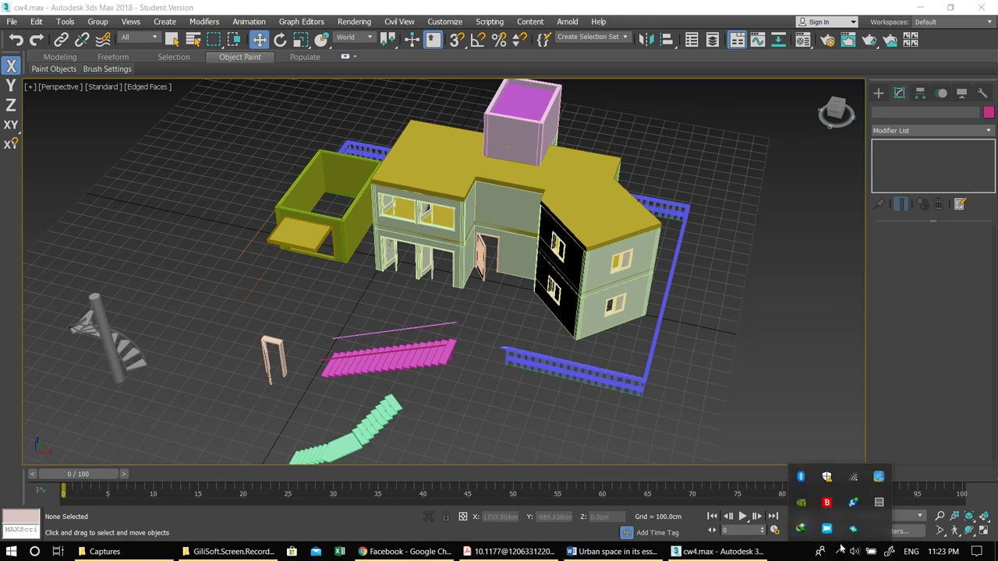